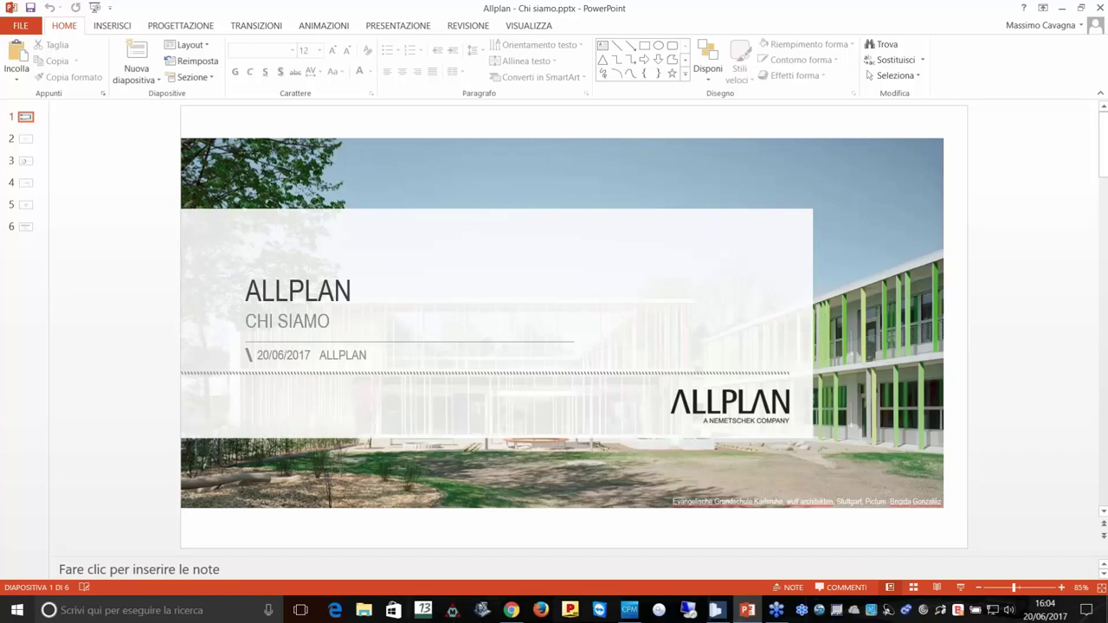
# Start the Allplan 'Chi siamo' slide show from its title slide.
pyautogui.click(960, 588)
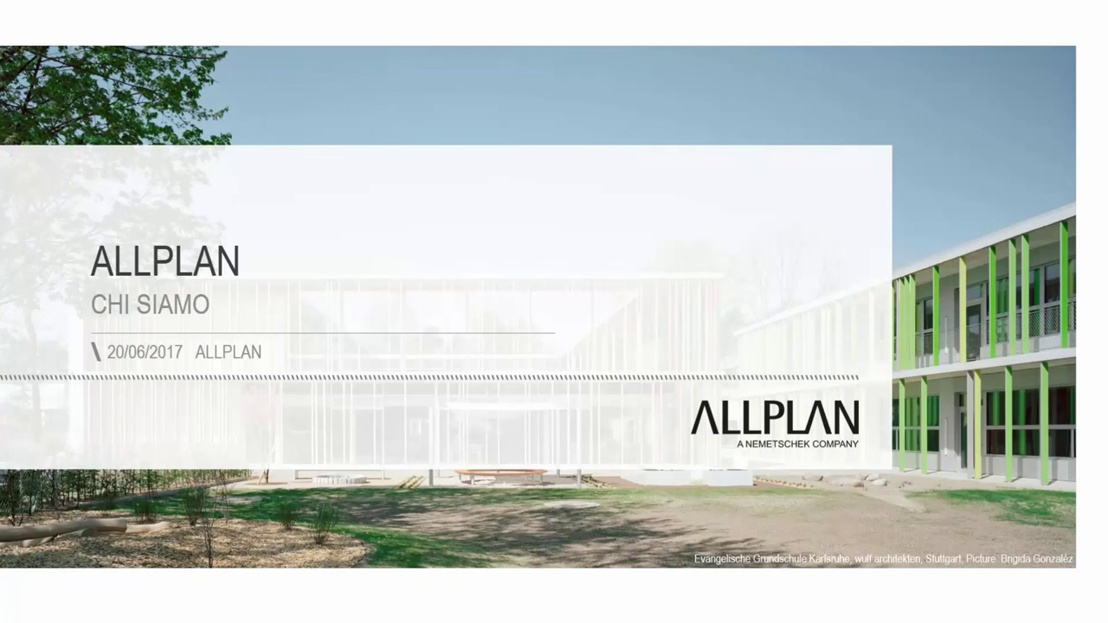
# Advance the slide show to slide 5, the Progetto–Costruzione–Gestione BIM cycle.
pyautogui.press('Right')
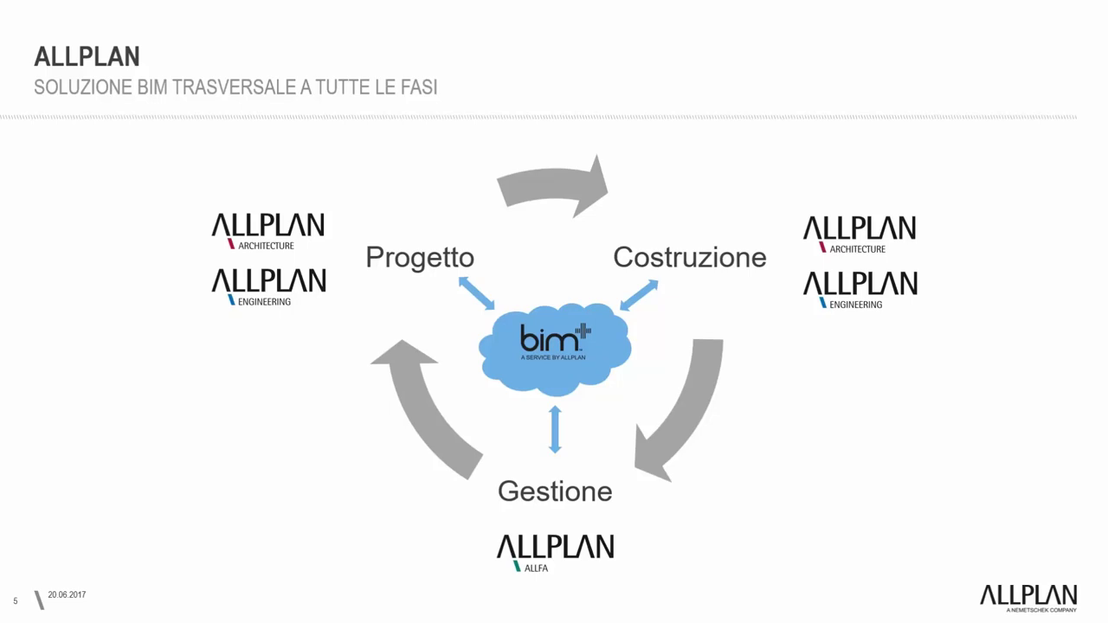
# Advance to slide 6, 'Allplan Interoperabile – Modularità ed Open BIM'.
pyautogui.press('Right')
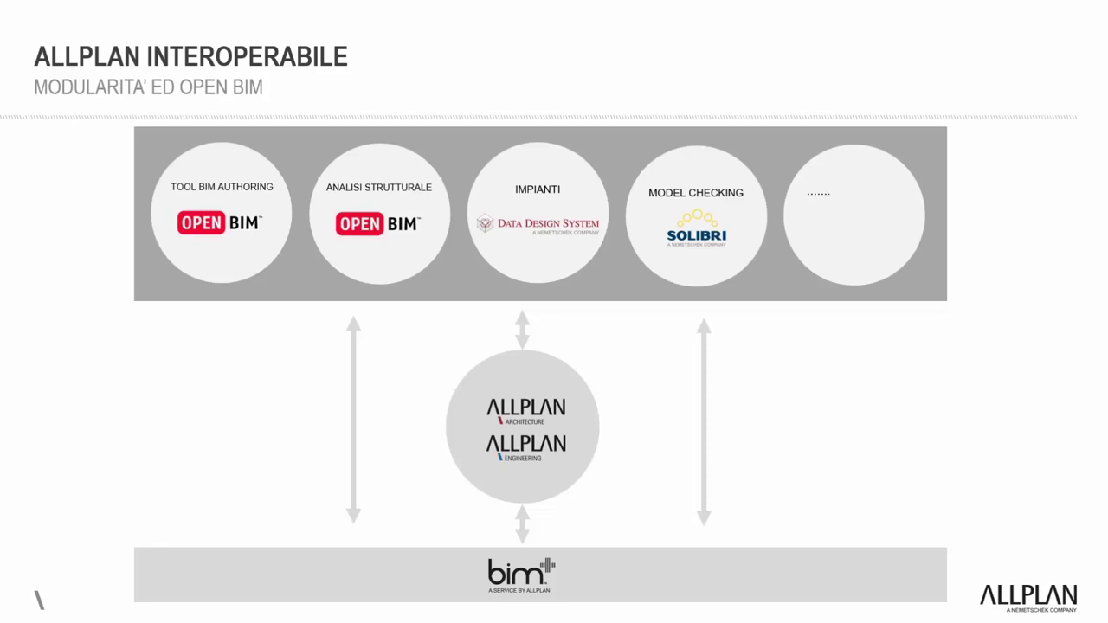
# End the slide show, minimize PowerPoint and return to the Allplan TRENTO project window.
pyautogui.press('Right')
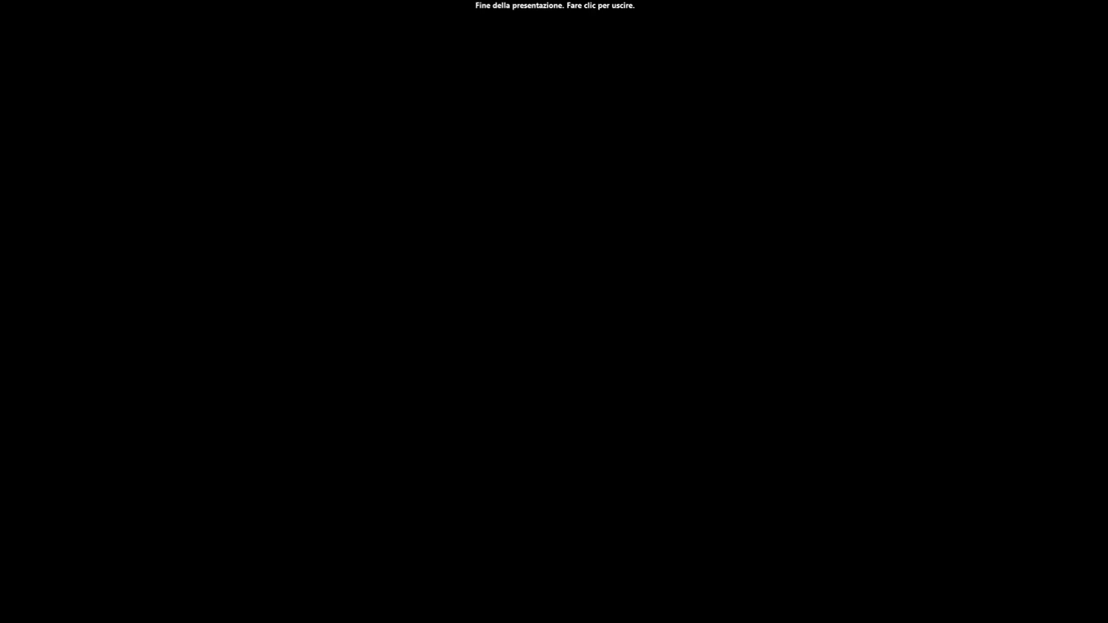
pyautogui.press('Escape')
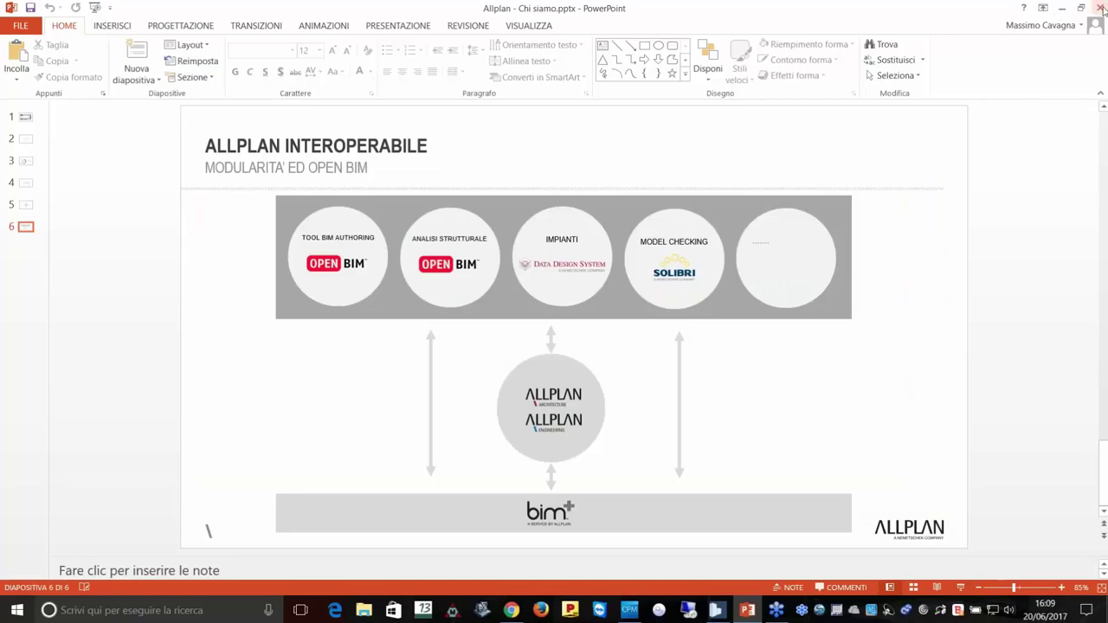
pyautogui.click(1062, 12)
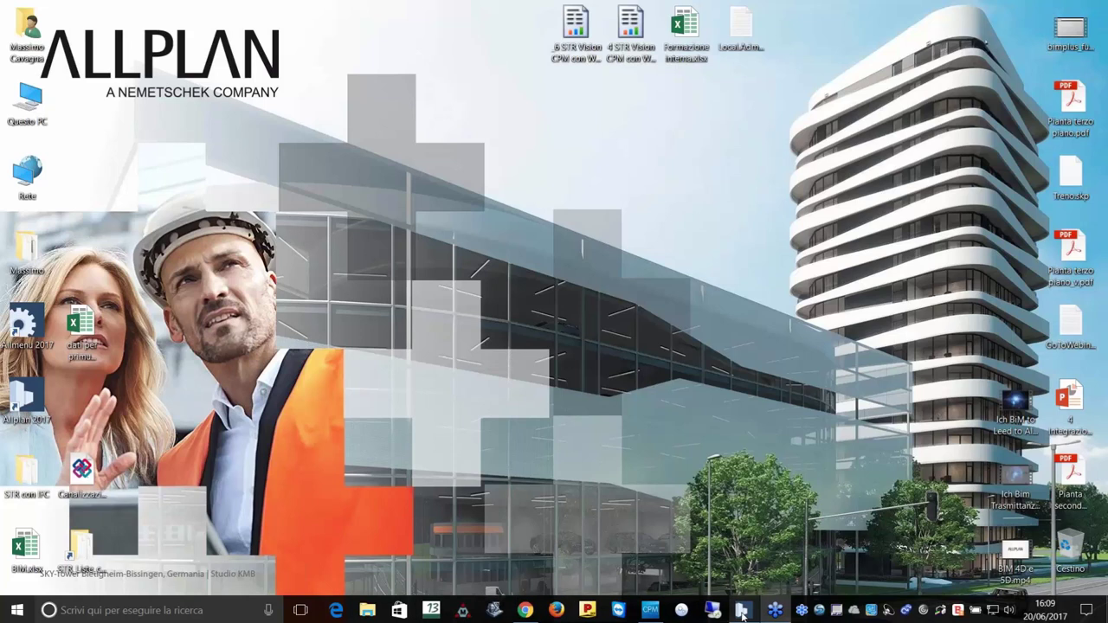
pyautogui.moveTo(742, 611)
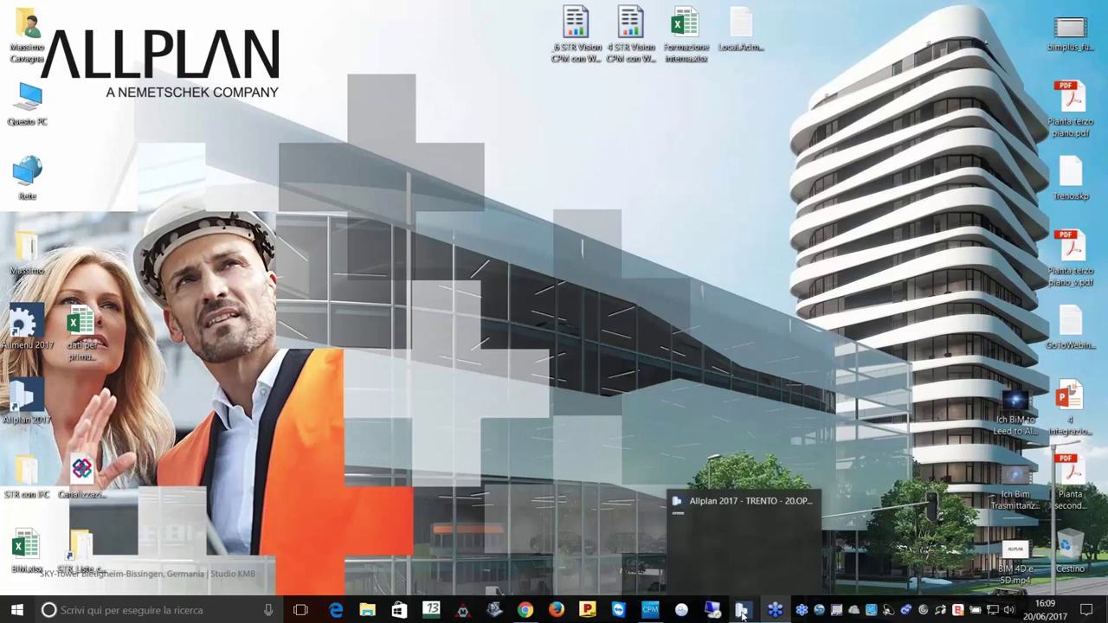
pyautogui.click(742, 612)
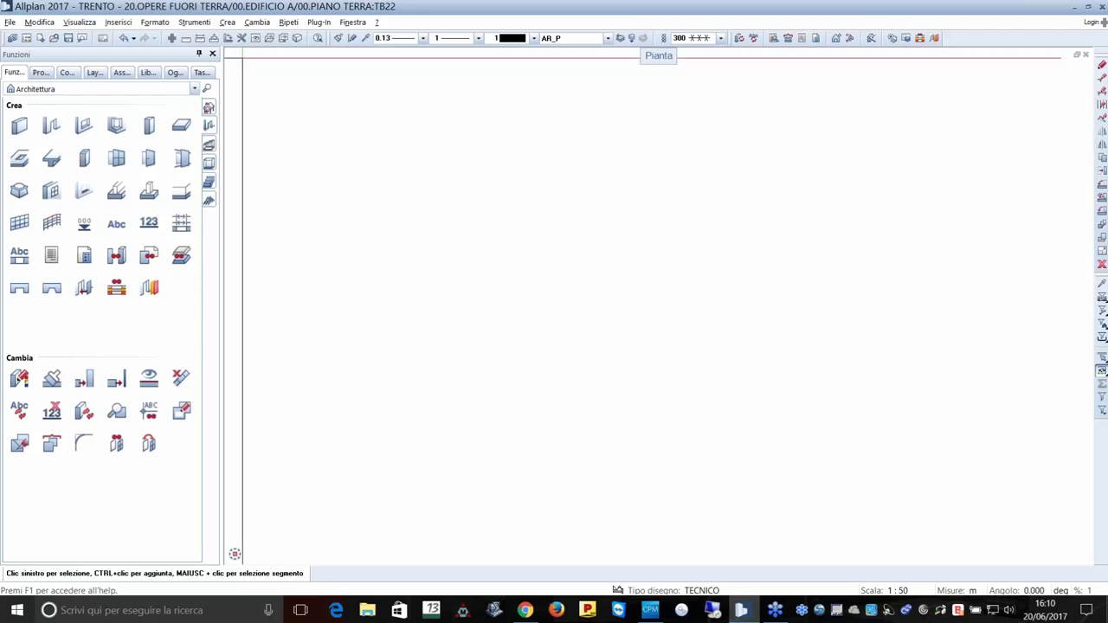
# Keep Architettura as the active module and start the Parete wall tool.
pyautogui.click(194, 88)
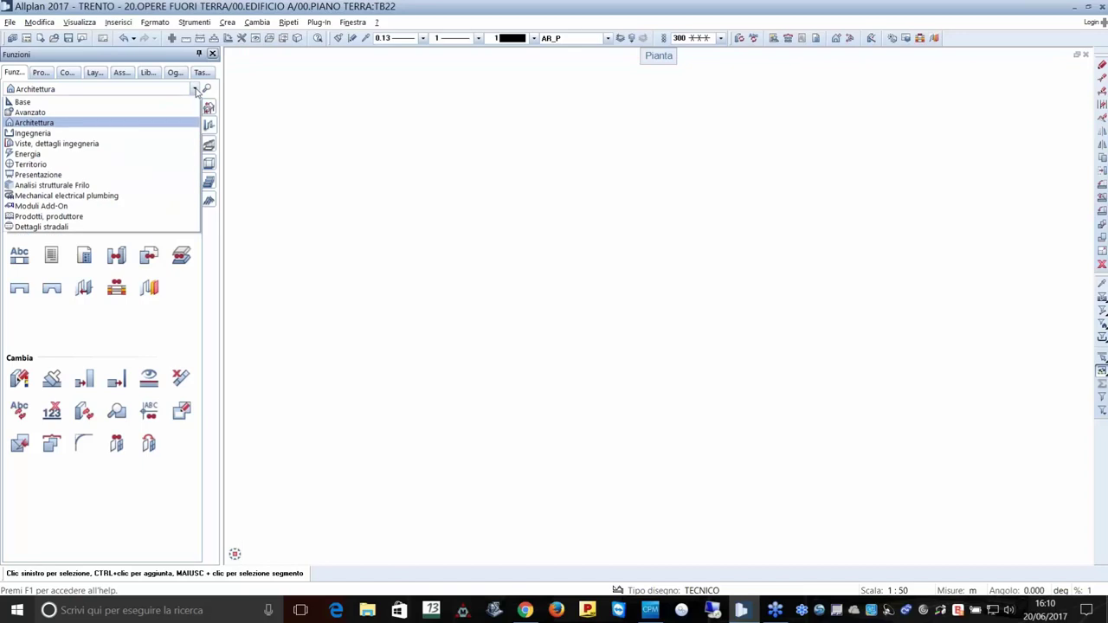
pyautogui.click(407, 196)
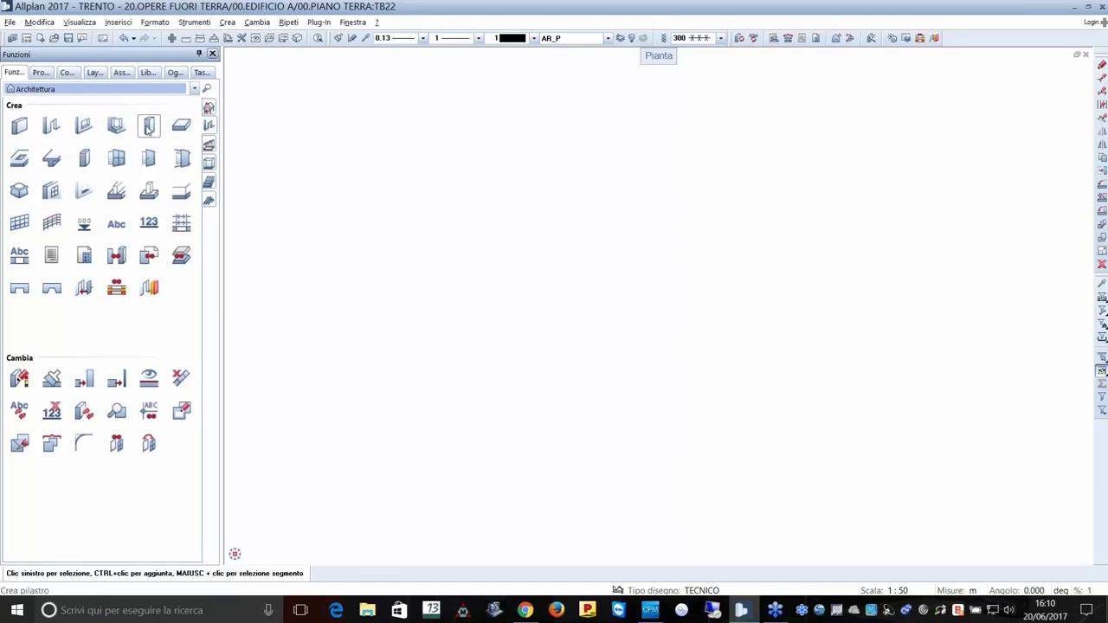
pyautogui.click(21, 129)
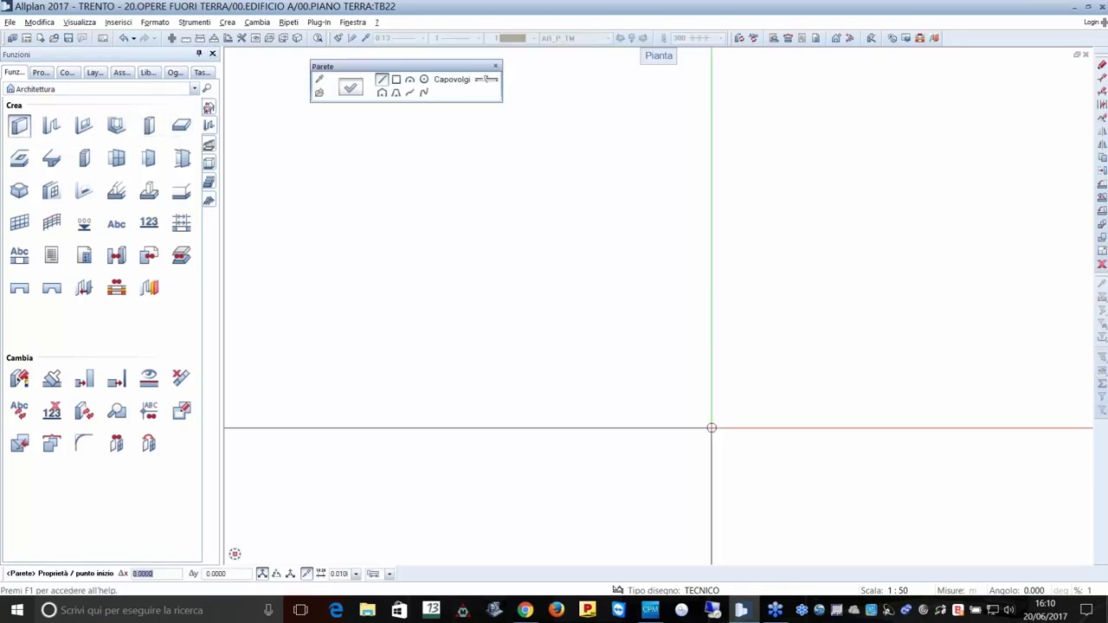
# In the wall properties, enable a Riempimento fill for layer 1 in grey colour 25.
pyautogui.click(350, 87)
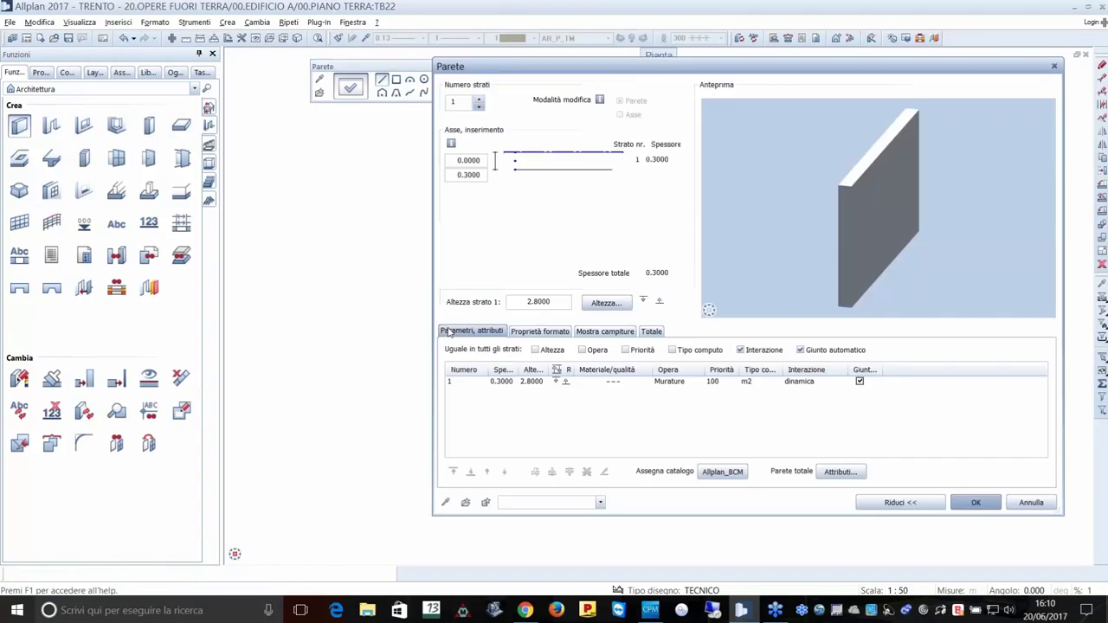
pyautogui.moveTo(555, 66); pyautogui.dragTo(415, 78)
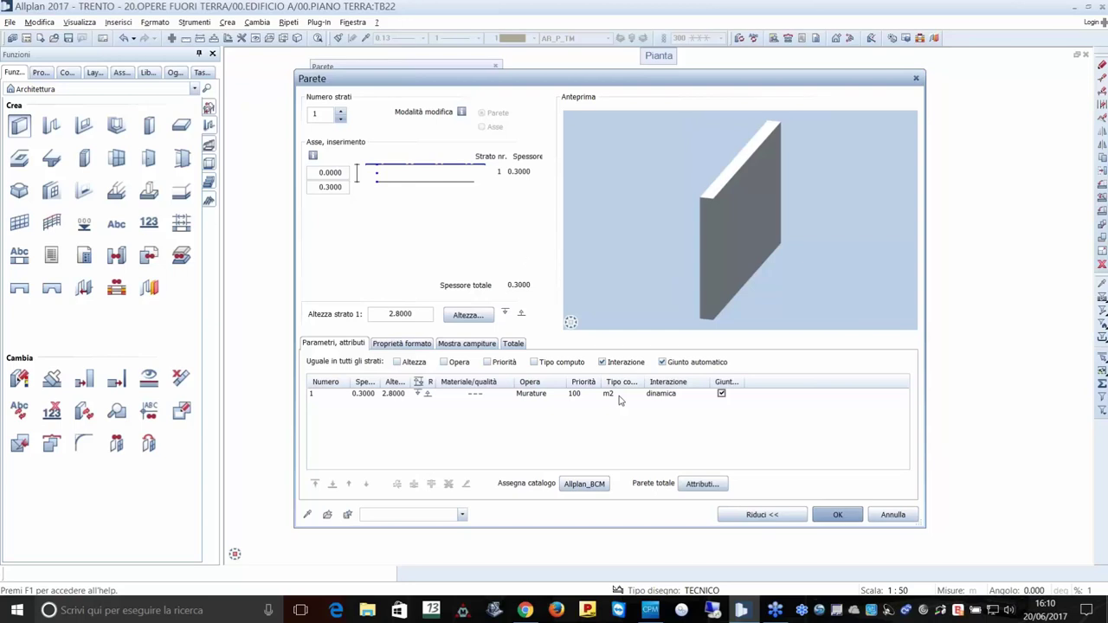
pyautogui.click(400, 344)
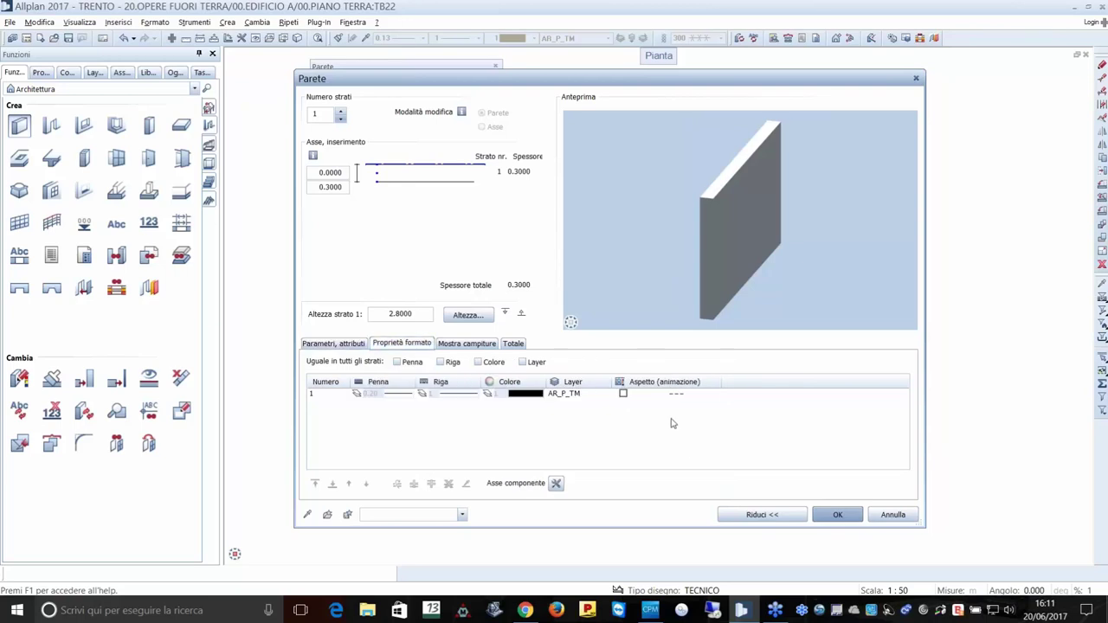
pyautogui.click(474, 346)
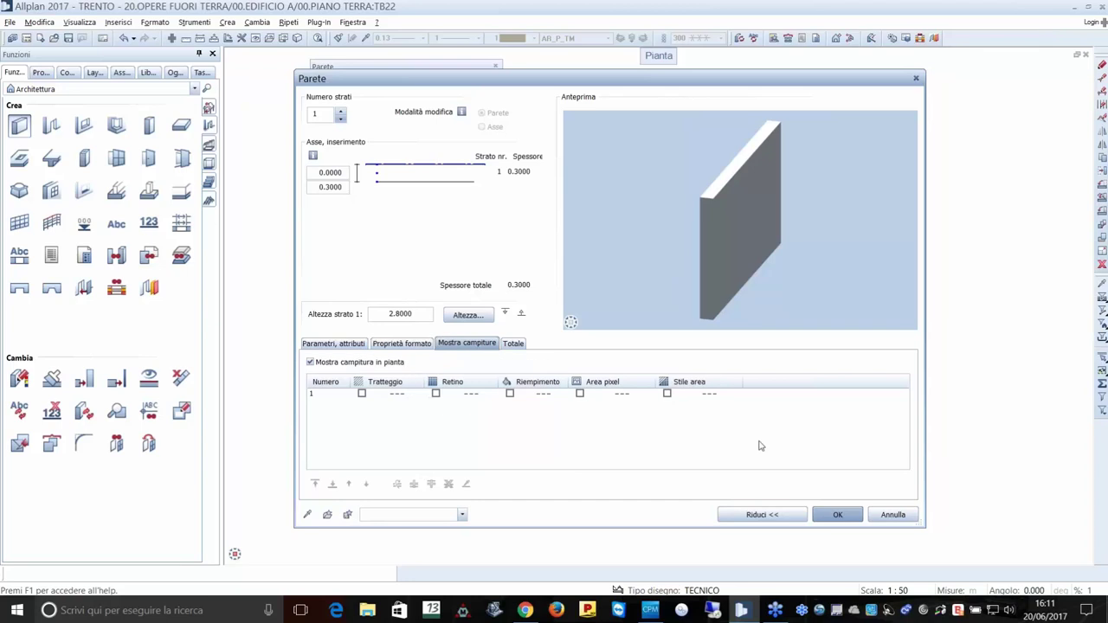
pyautogui.click(509, 394)
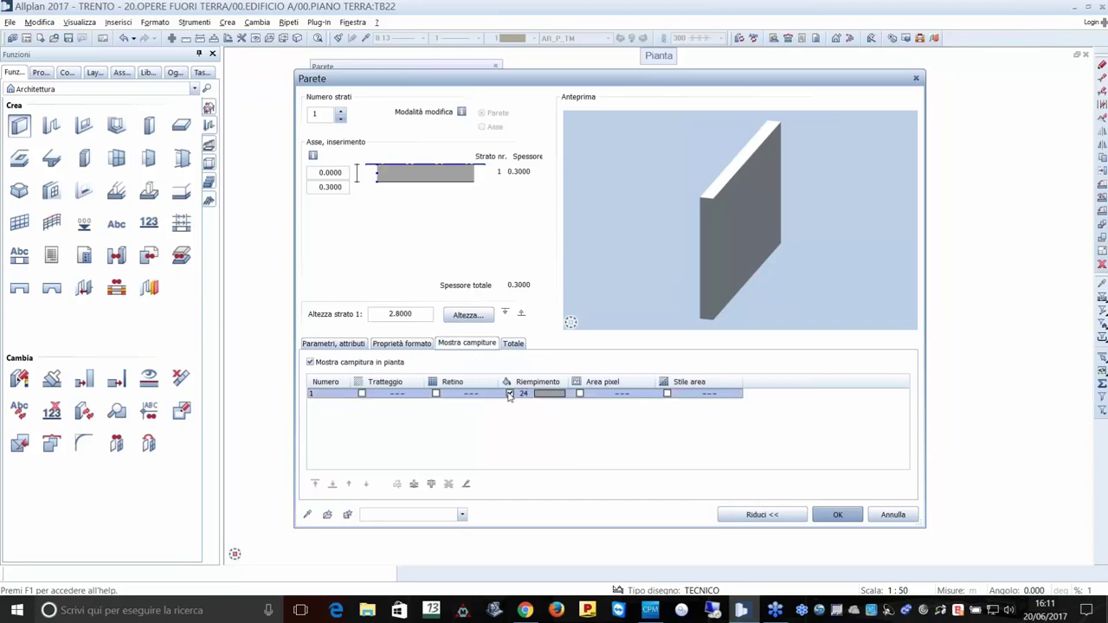
pyautogui.click(554, 395)
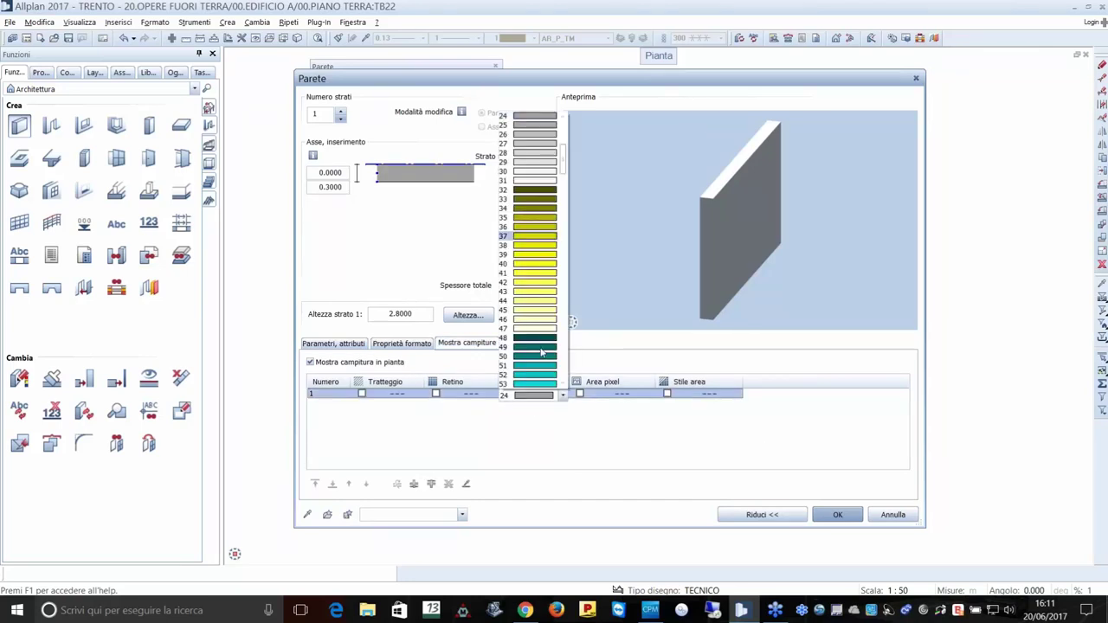
pyautogui.click(535, 384)
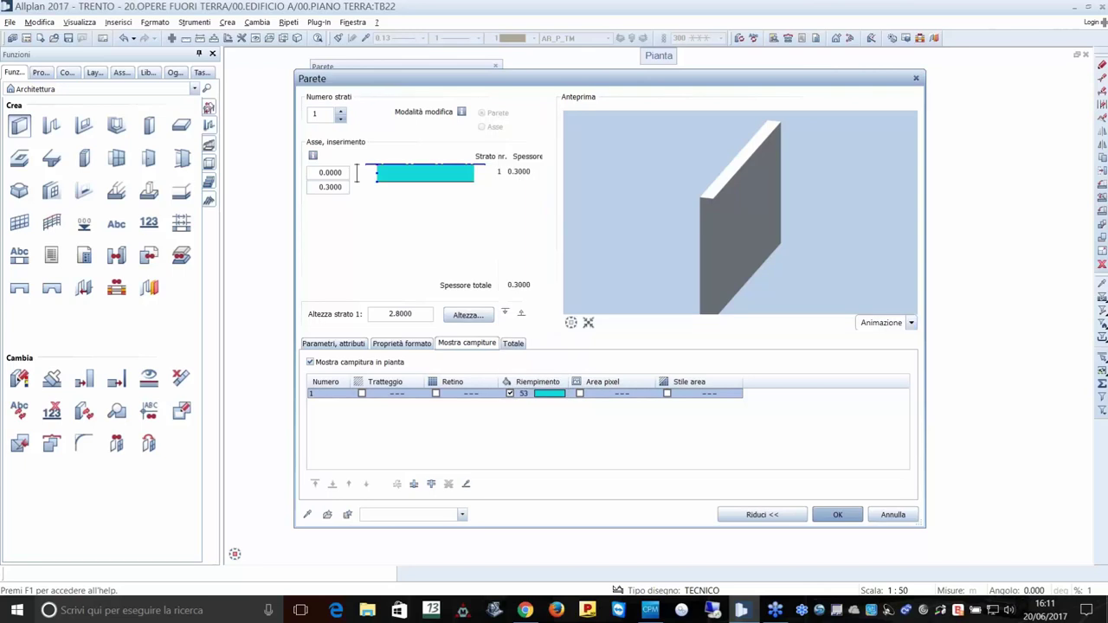
pyautogui.click(555, 395)
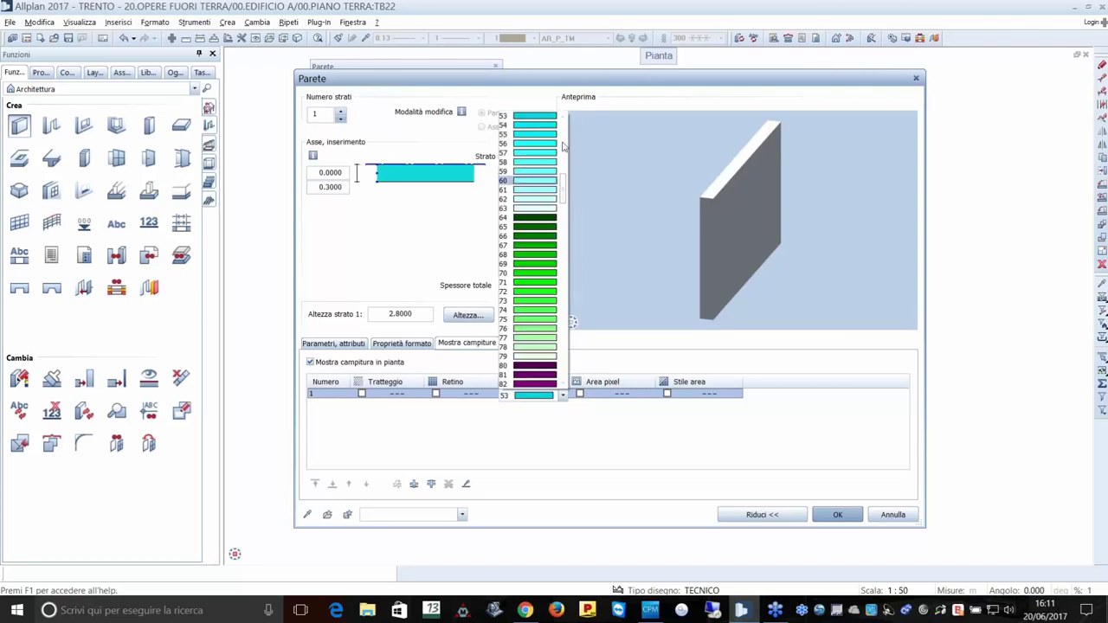
pyautogui.scroll(7, 549, 343)
pyautogui.click(544, 329)
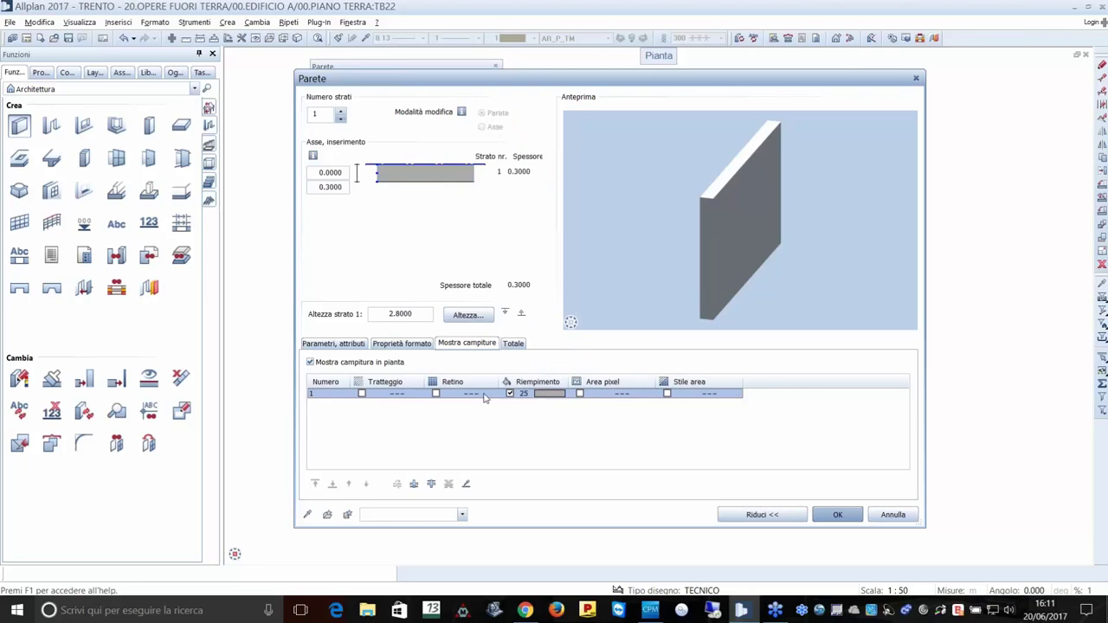
# Confirm the wall settings and place a 5 m straight wall.
pyautogui.click(852, 517)
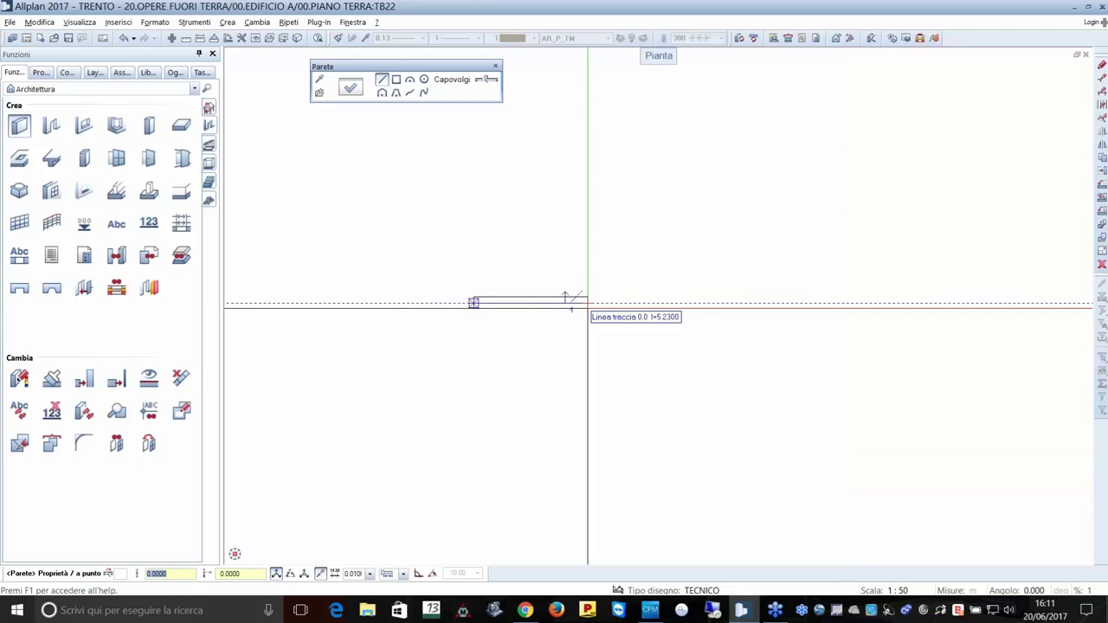
pyautogui.write('5')
pyautogui.press('Return')
pyautogui.press('Escape')
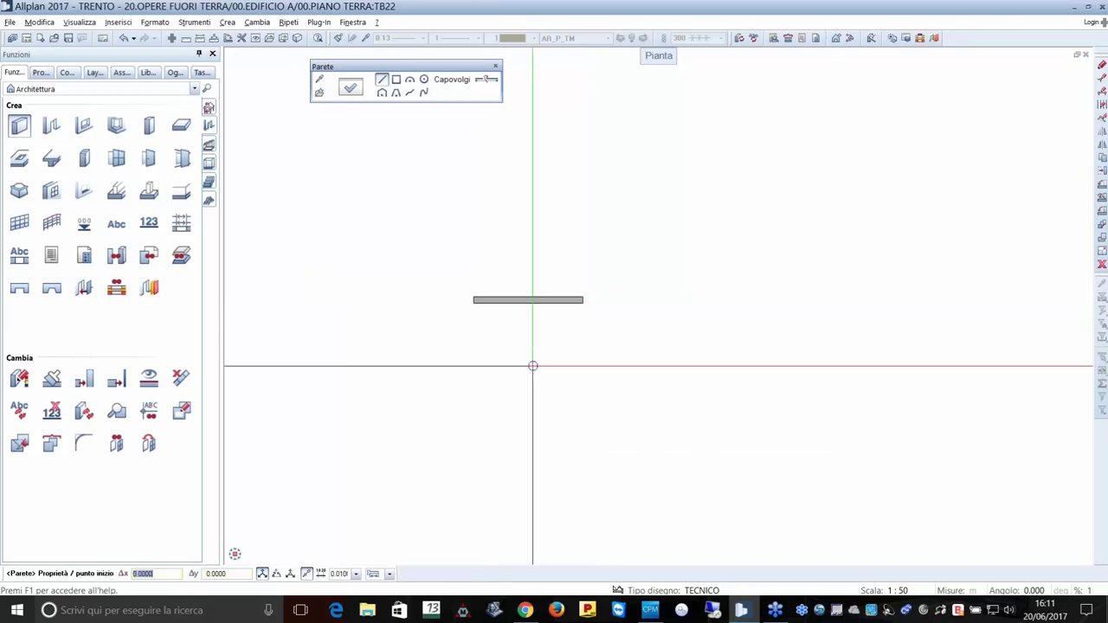
pyautogui.press('Escape')
# Split the window to show a 3D perspective beside the plan.
pyautogui.scroll(1, 537, 338)
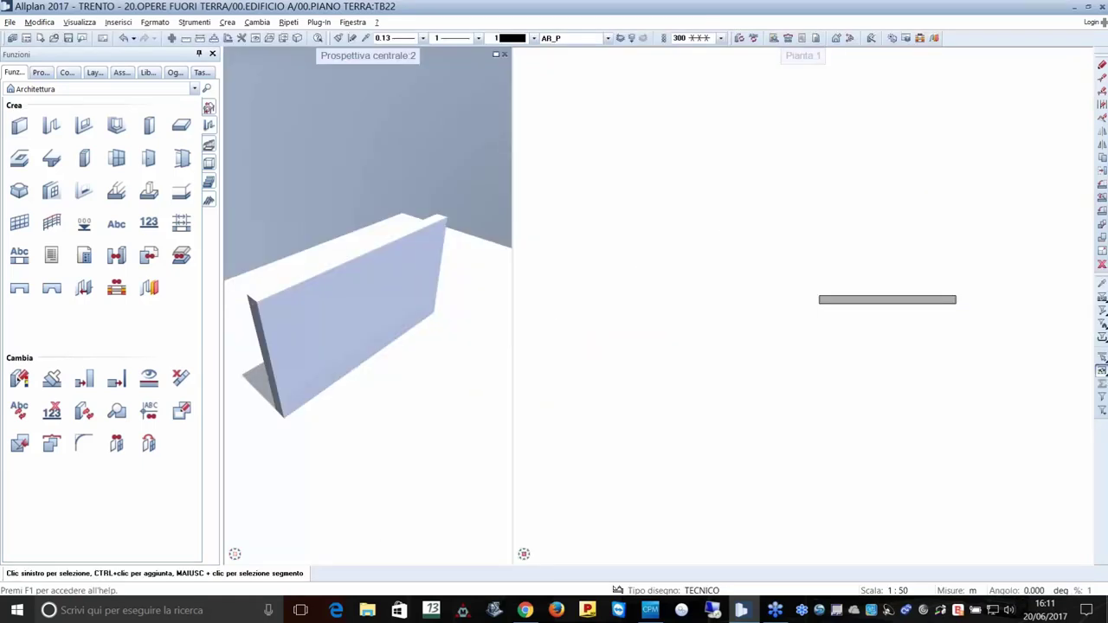
pyautogui.moveTo(368, 346)
pyautogui.mouseDown()
pyautogui.moveTo(364, 329)
pyautogui.moveTo(413, 245)
pyautogui.mouseUp()
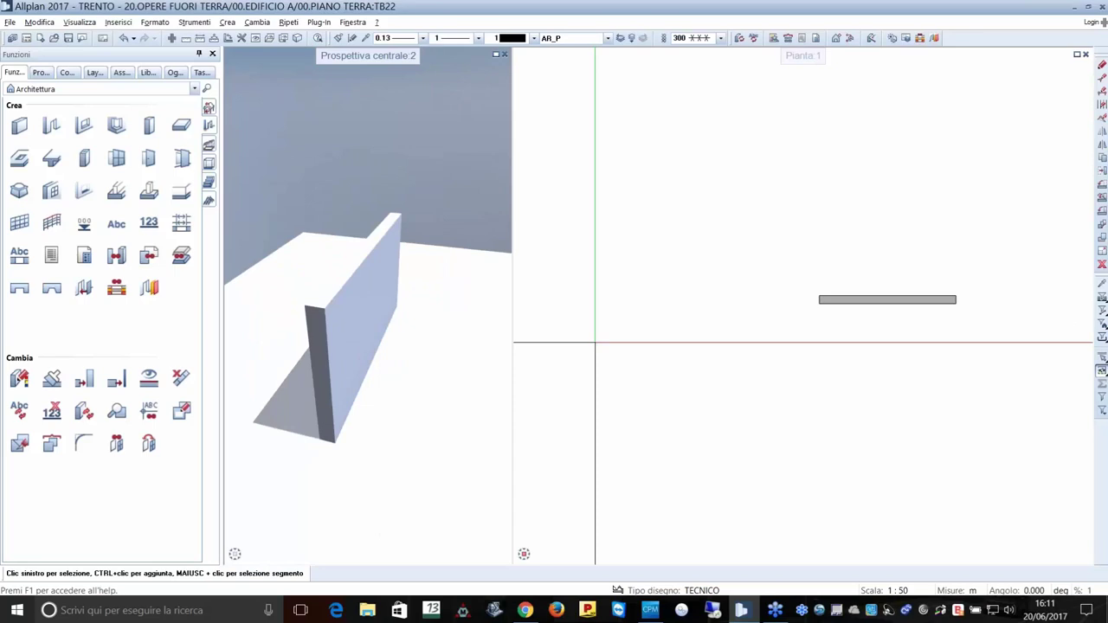
pyautogui.press('Return')
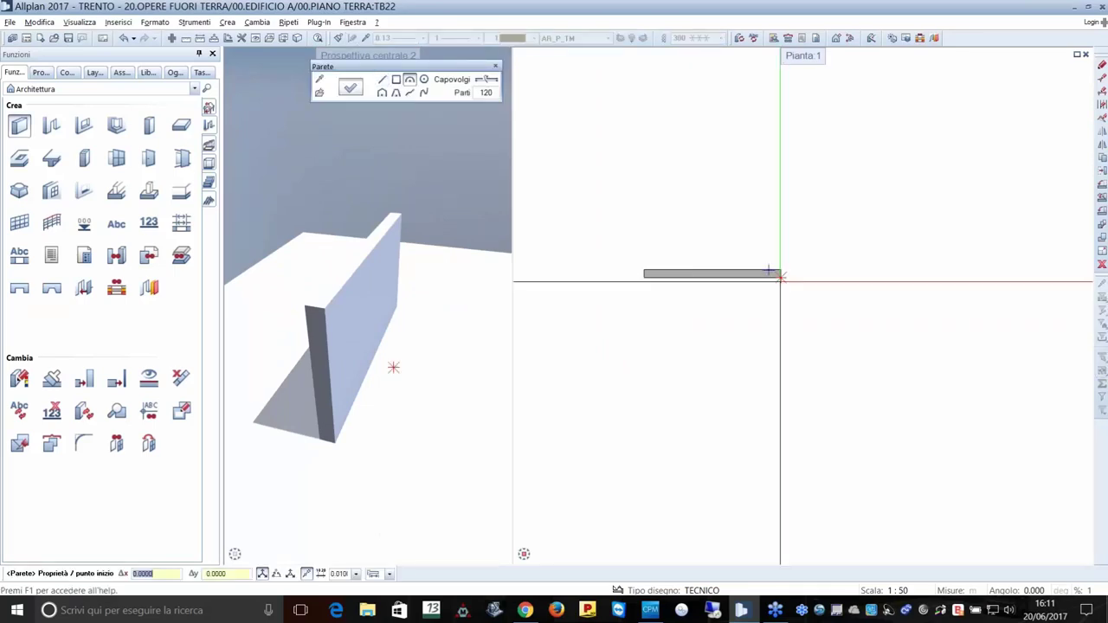
# Draw a semicircular curved wall continuing from the straight wall's end.
pyautogui.scroll(2, 780, 275)
pyautogui.click(778, 273)
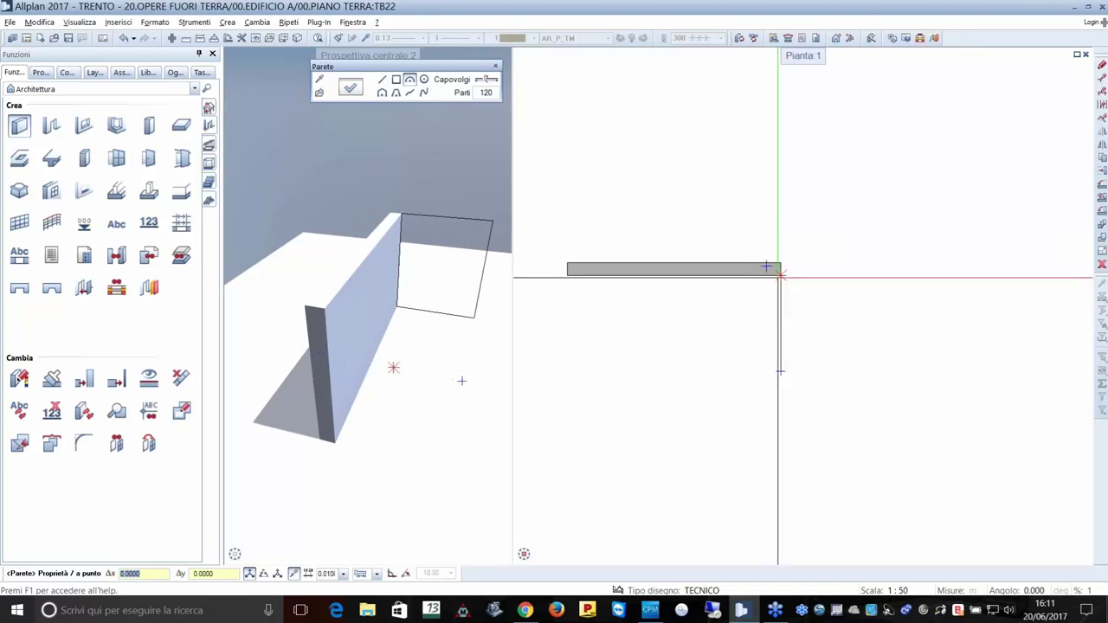
pyautogui.click(780, 370)
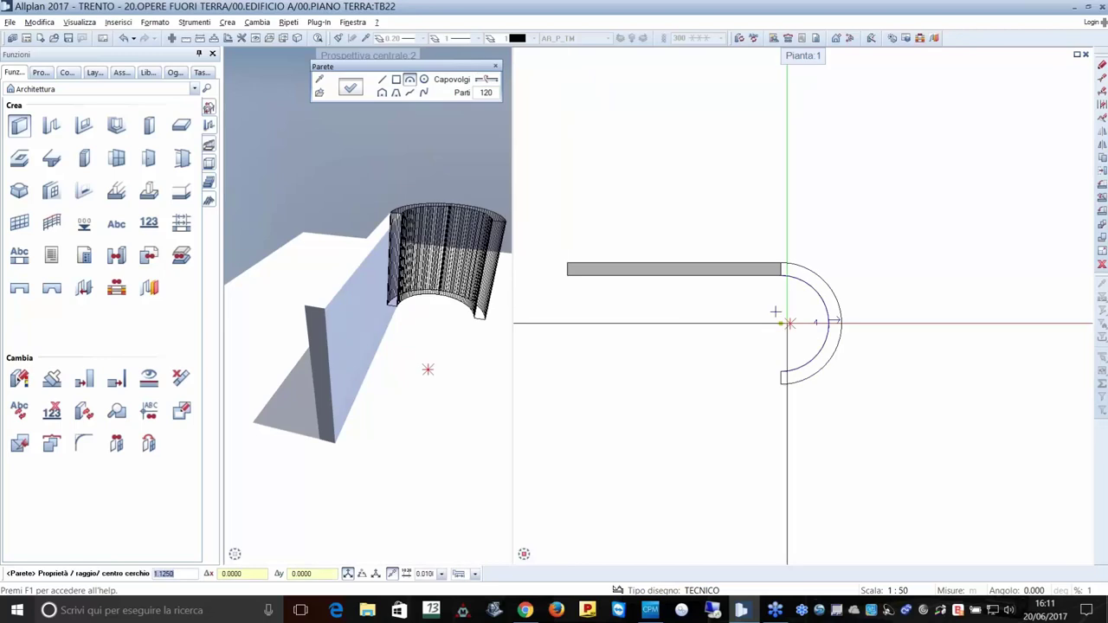
pyautogui.press('Return')
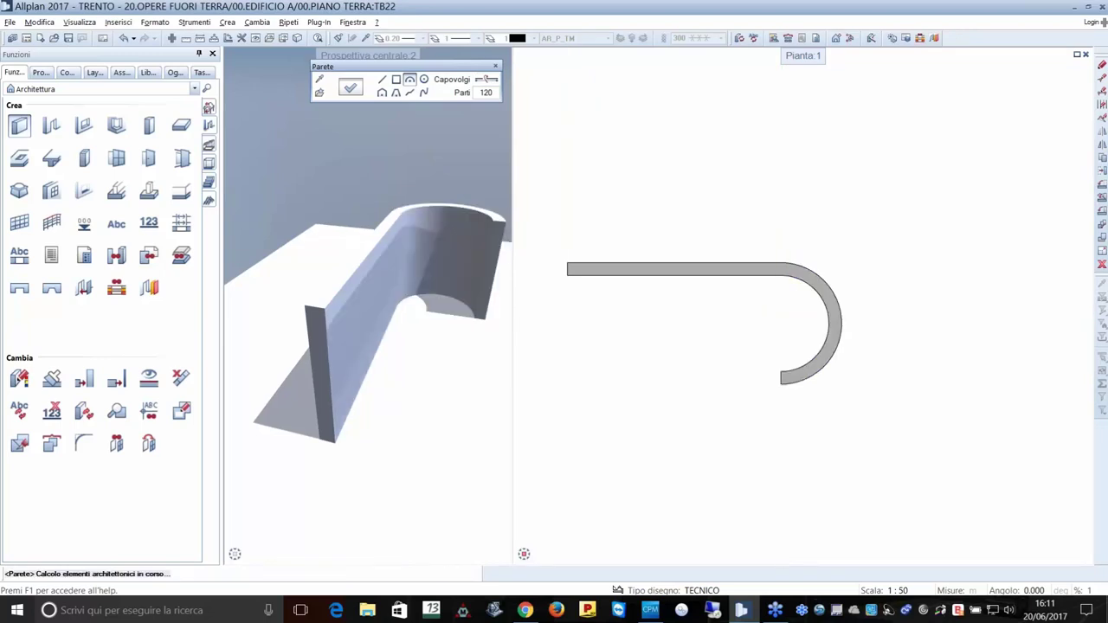
pyautogui.scroll(-2, 409, 241)
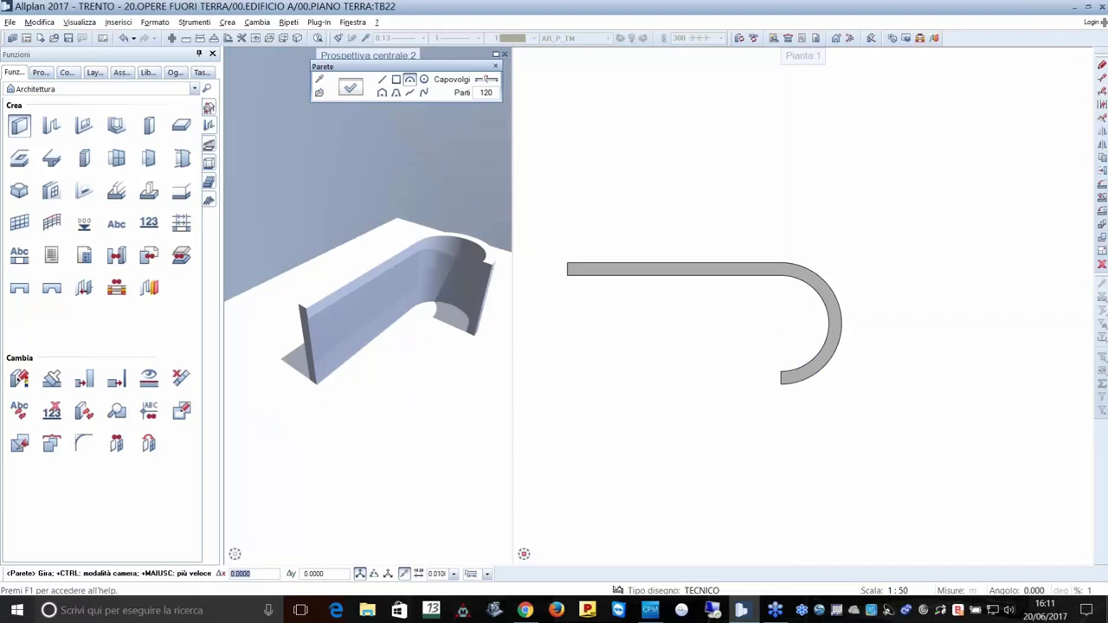
pyautogui.press('Escape')
# Widen the Prospettiva centrale view and orbit it to inspect the curved wall.
pyautogui.moveTo(512, 303); pyautogui.dragTo(711, 303)
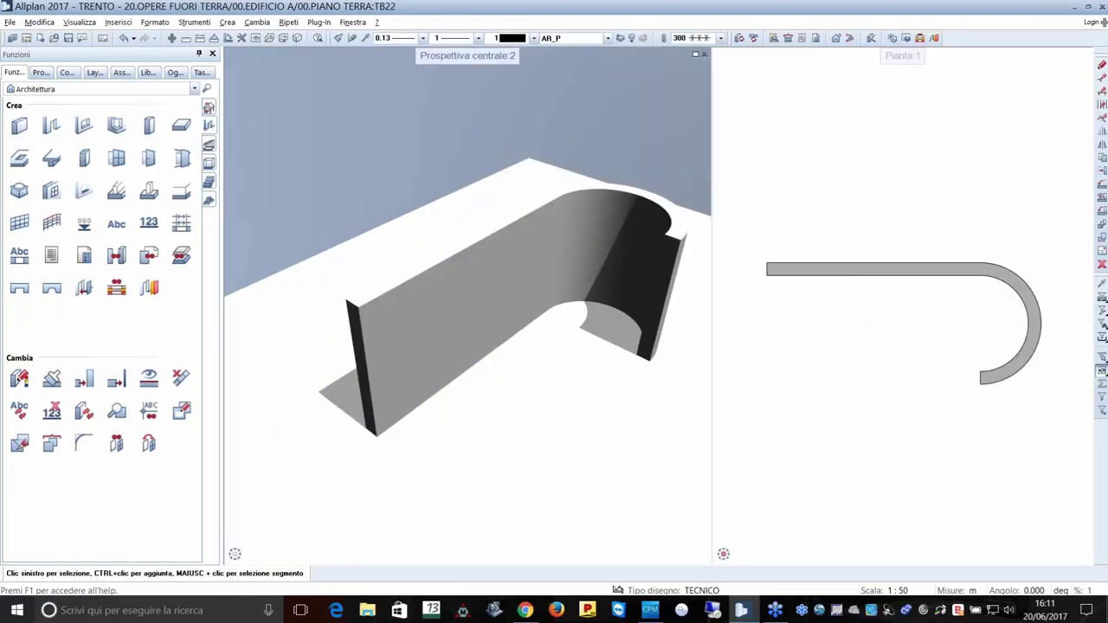
pyautogui.keyDown('shift'); pyautogui.moveTo(467, 304); pyautogui.dragTo(502, 285, button='middle'); pyautogui.keyUp('shift')
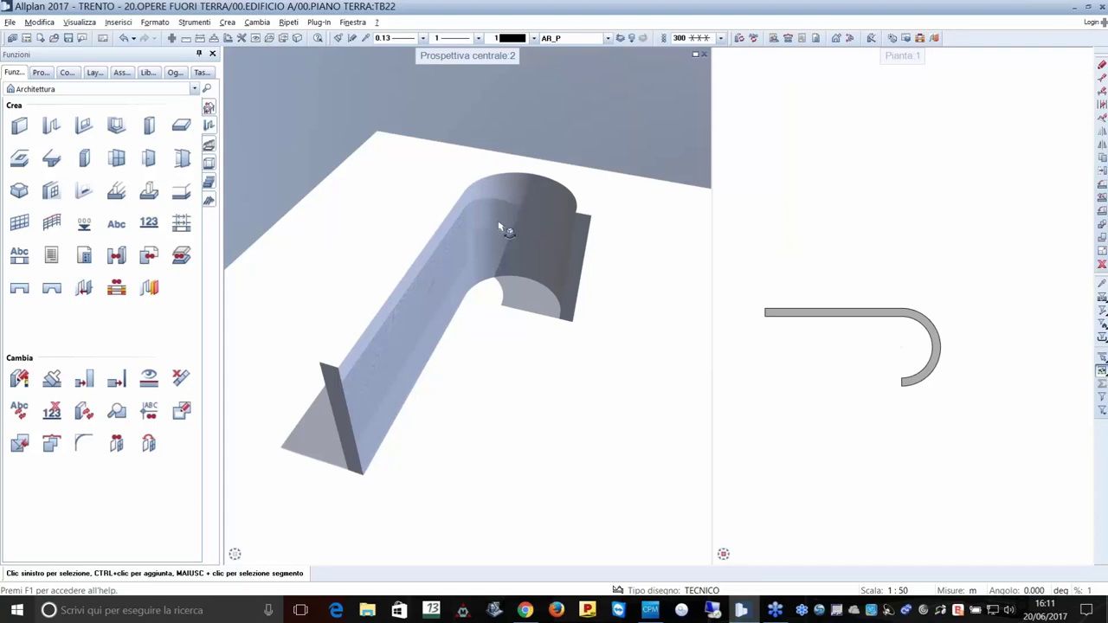
pyautogui.moveTo(500, 236)
pyautogui.mouseDown(button='middle')
pyautogui.moveTo(560, 304)
pyautogui.moveTo(503, 312)
pyautogui.mouseUp(button='middle')
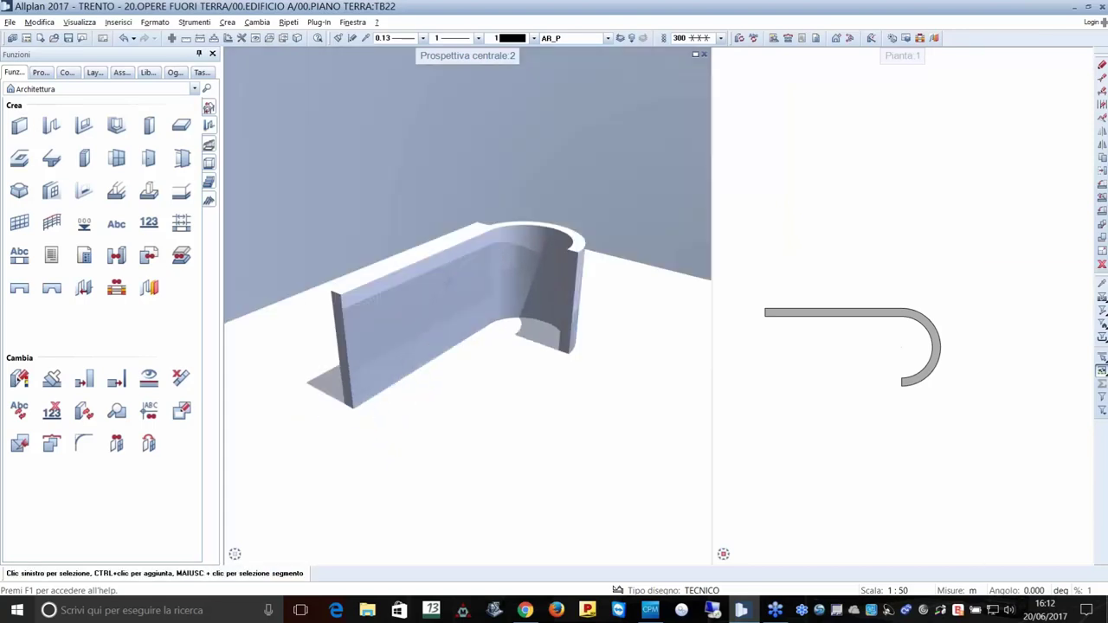
# Delete the curved wall so both views are empty, then widen the plan view.
pyautogui.moveTo(987, 207); pyautogui.dragTo(740, 451)
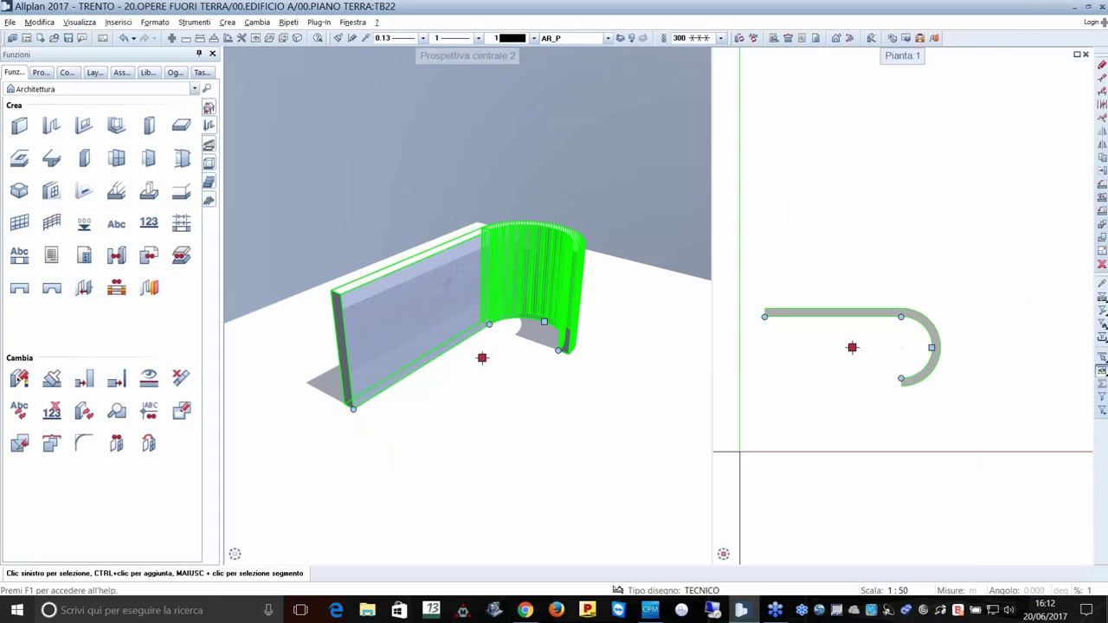
pyautogui.press('Delete')
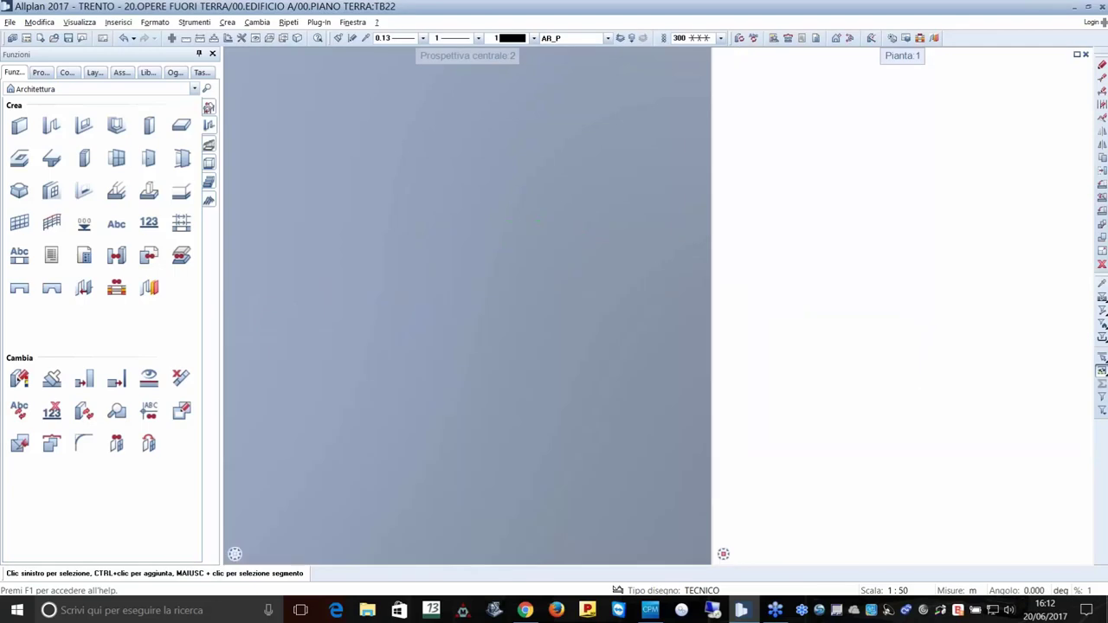
pyautogui.moveTo(712, 394); pyautogui.dragTo(531, 394)
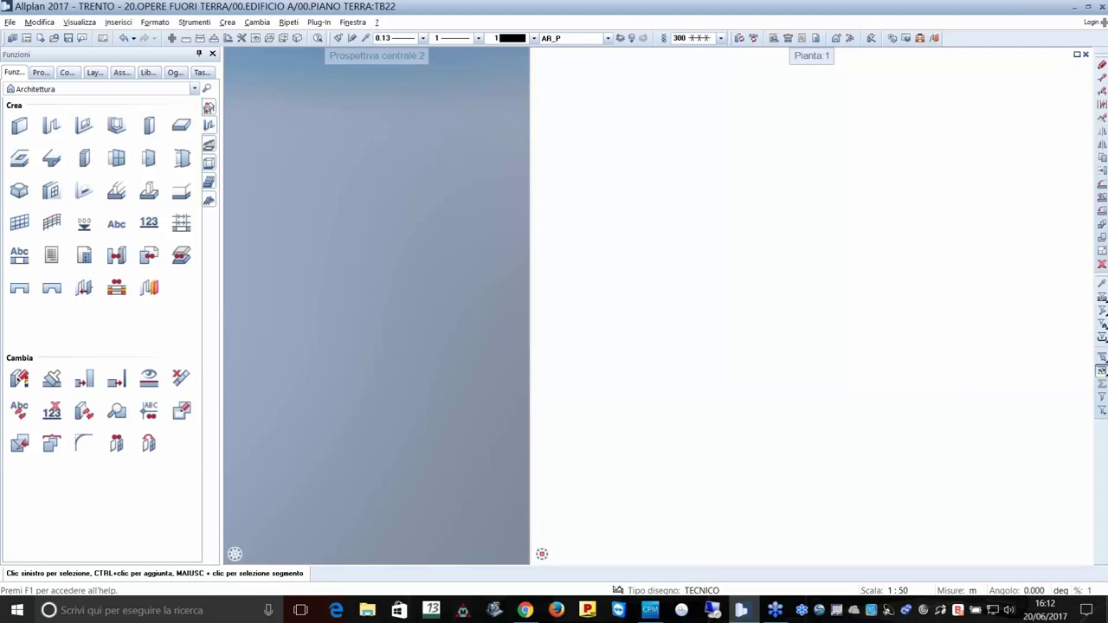
pyautogui.click(122, 72)
# Switch the assistant to Allplan and view its Linee e quotature and Tratteggi e retini pages.
pyautogui.click(211, 88)
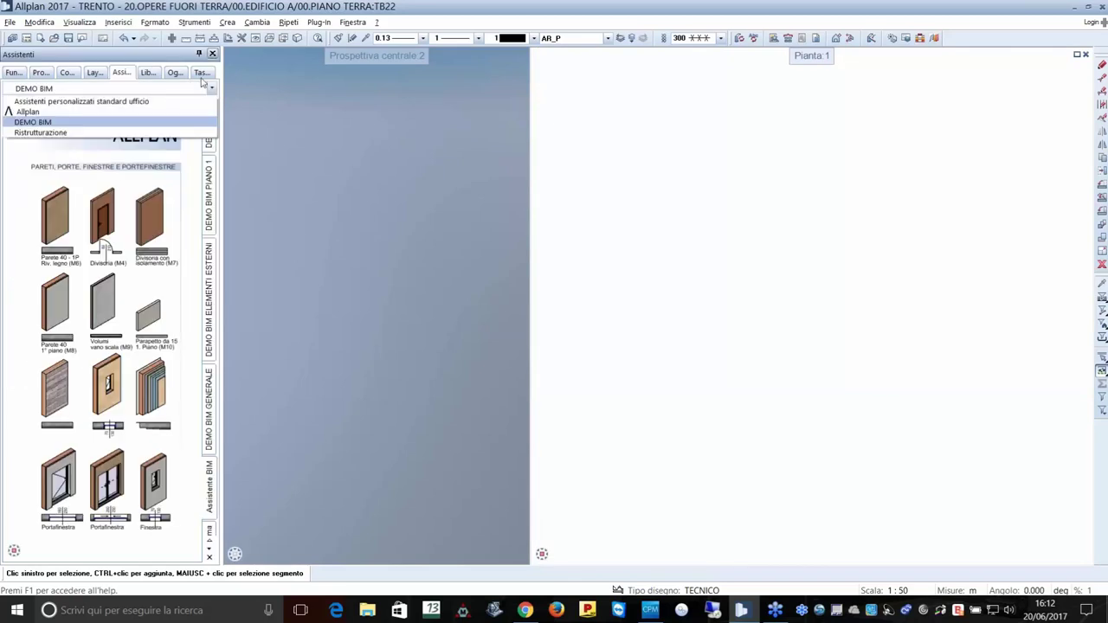
pyautogui.click(28, 113)
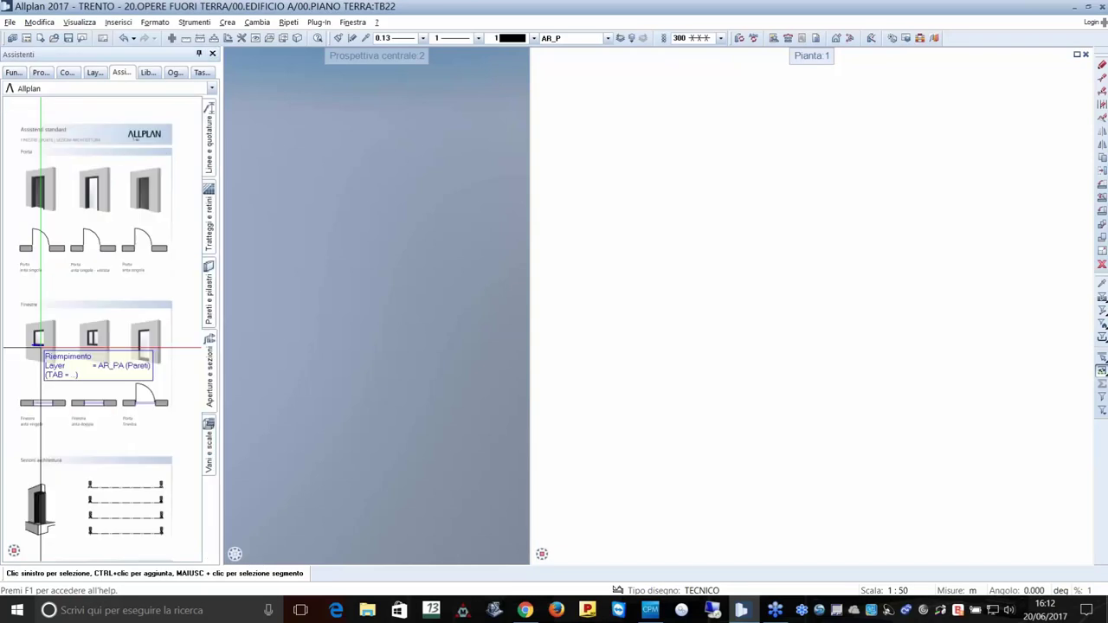
pyautogui.click(213, 146)
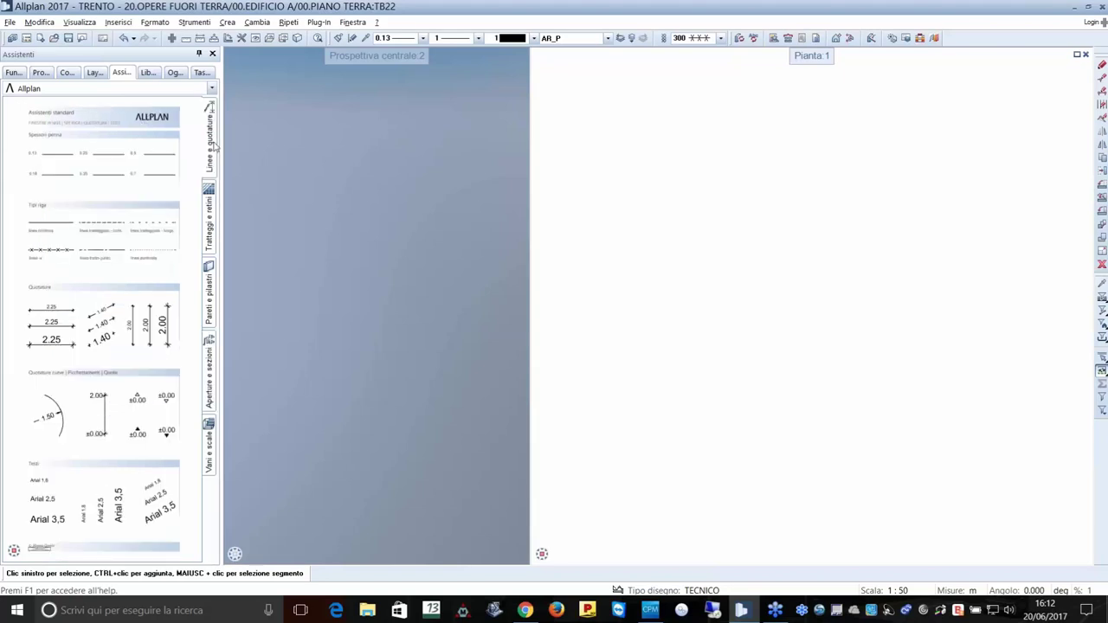
pyautogui.click(212, 224)
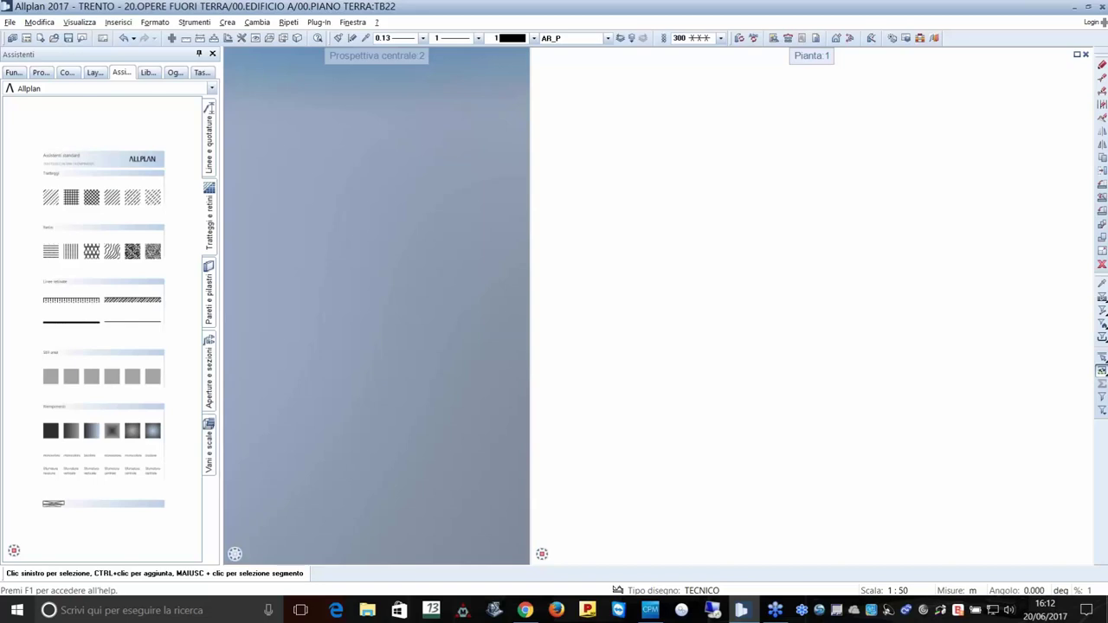
# Browse the Pareti e pilastri, Aperture e sezioni and Vani e scale assistant pages.
pyautogui.click(208, 295)
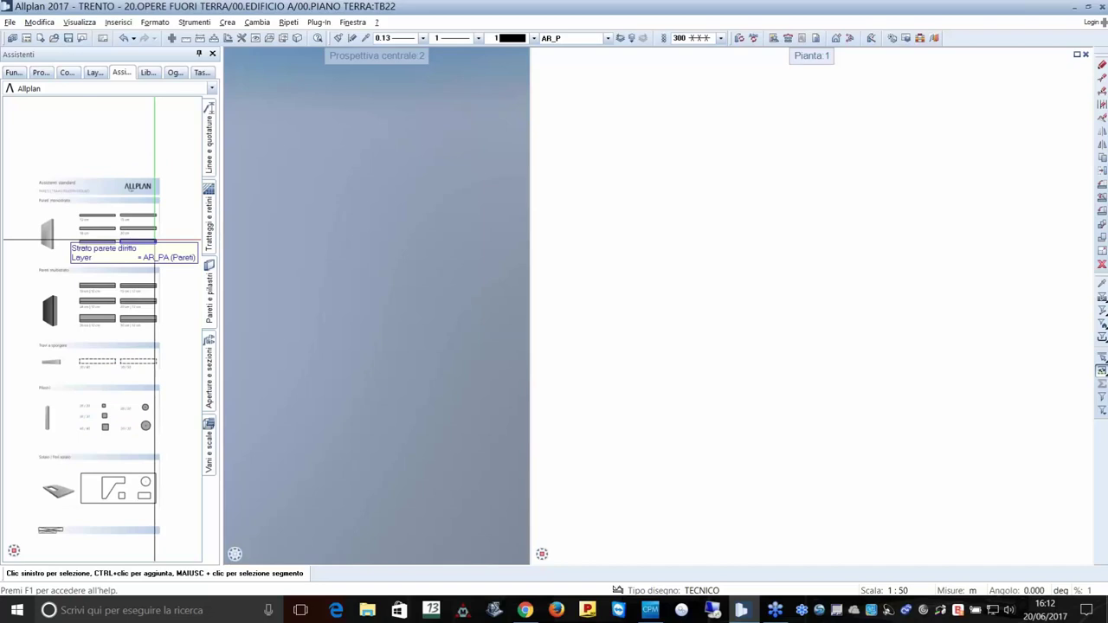
pyautogui.scroll(-1, 109, 368)
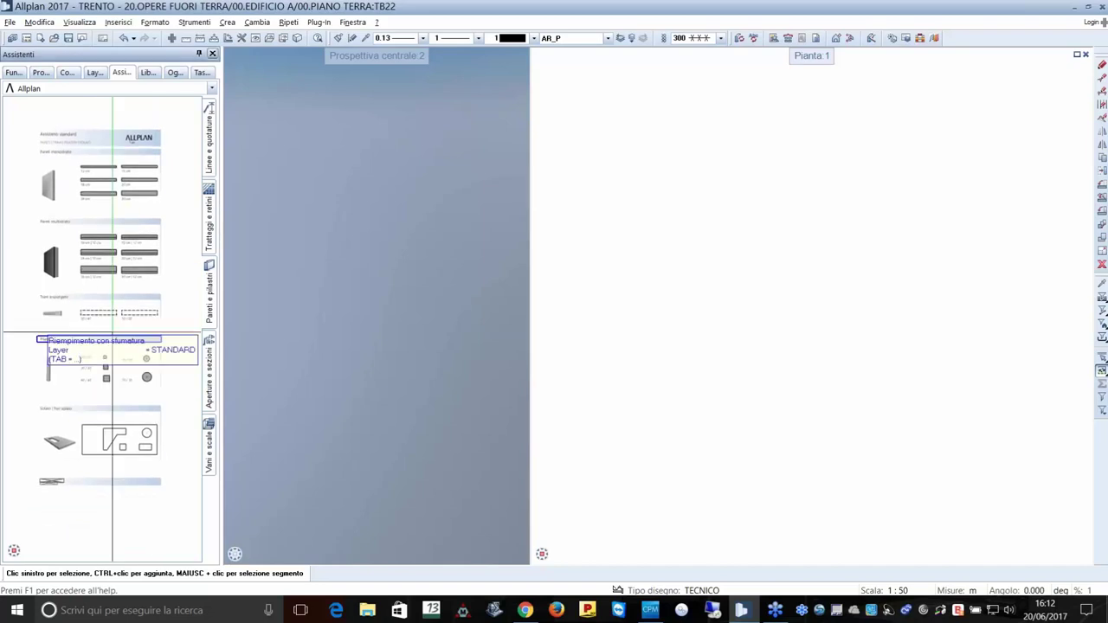
pyautogui.scroll(2, 108, 338)
pyautogui.scroll(1, 111, 303)
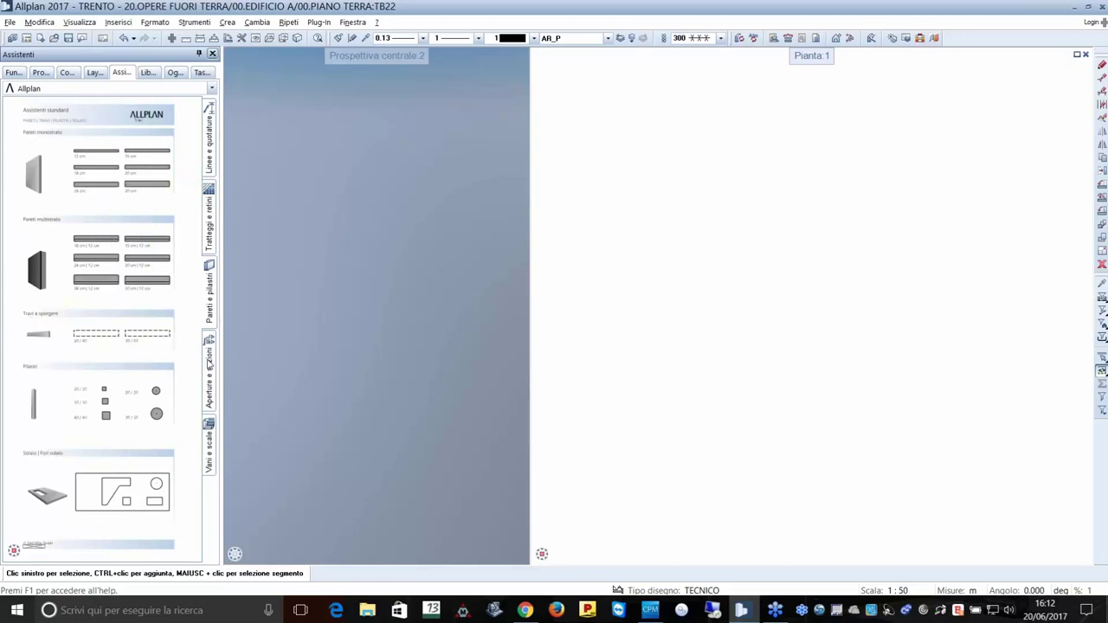
pyautogui.click(209, 364)
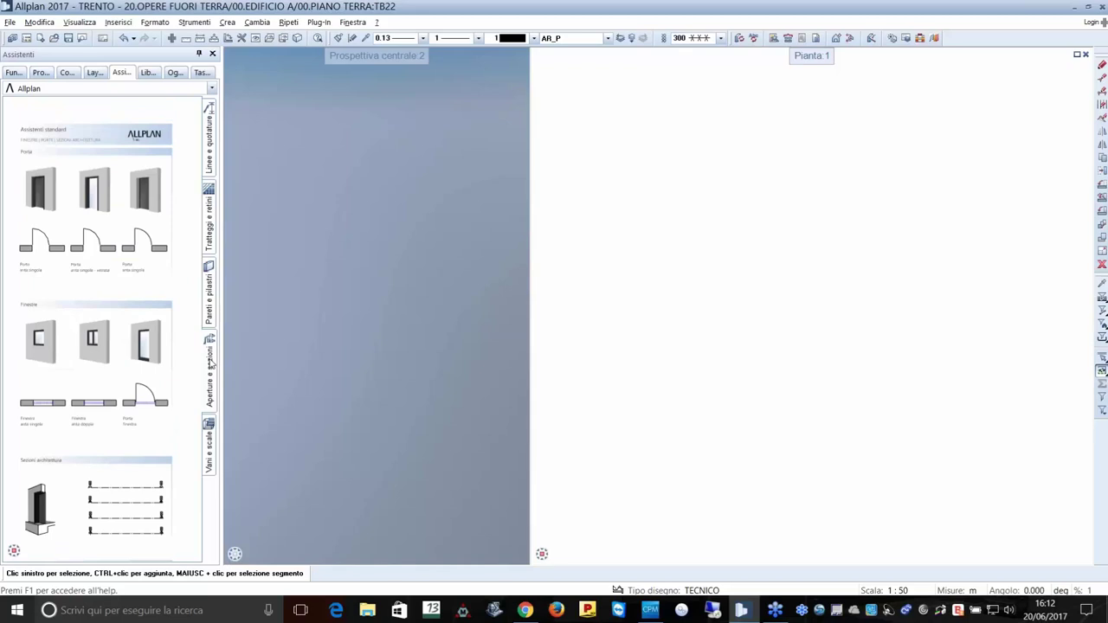
pyautogui.click(209, 446)
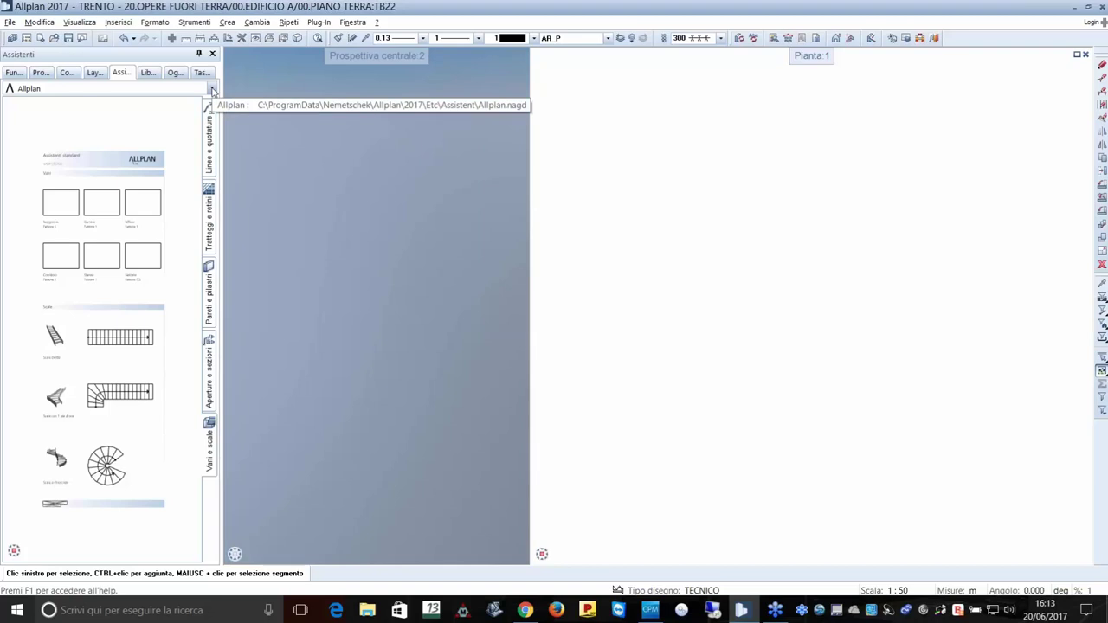
# Switch the assistant palette to DEMO BIM and browse its PIANO 1 and ELEMENTI ESTERNI pages.
pyautogui.click(212, 90)
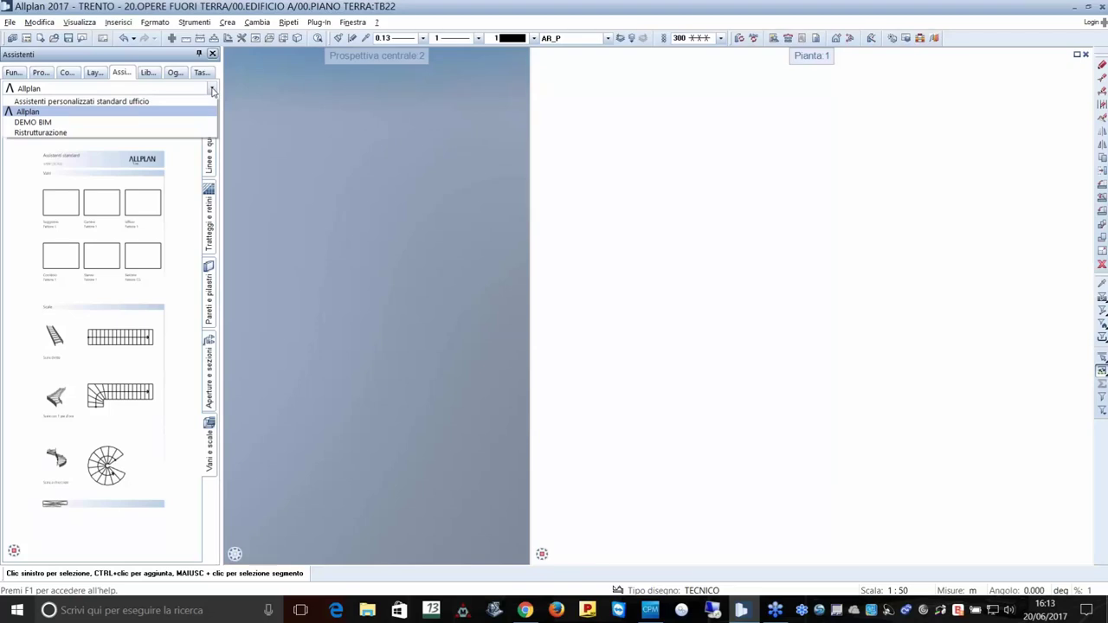
pyautogui.click(72, 122)
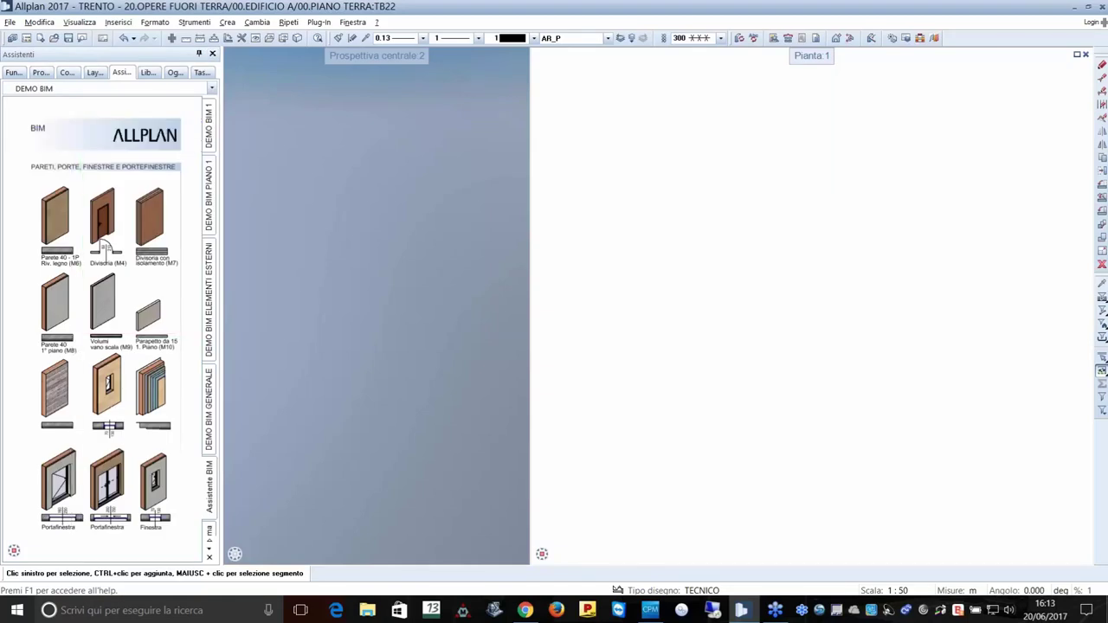
pyautogui.click(210, 221)
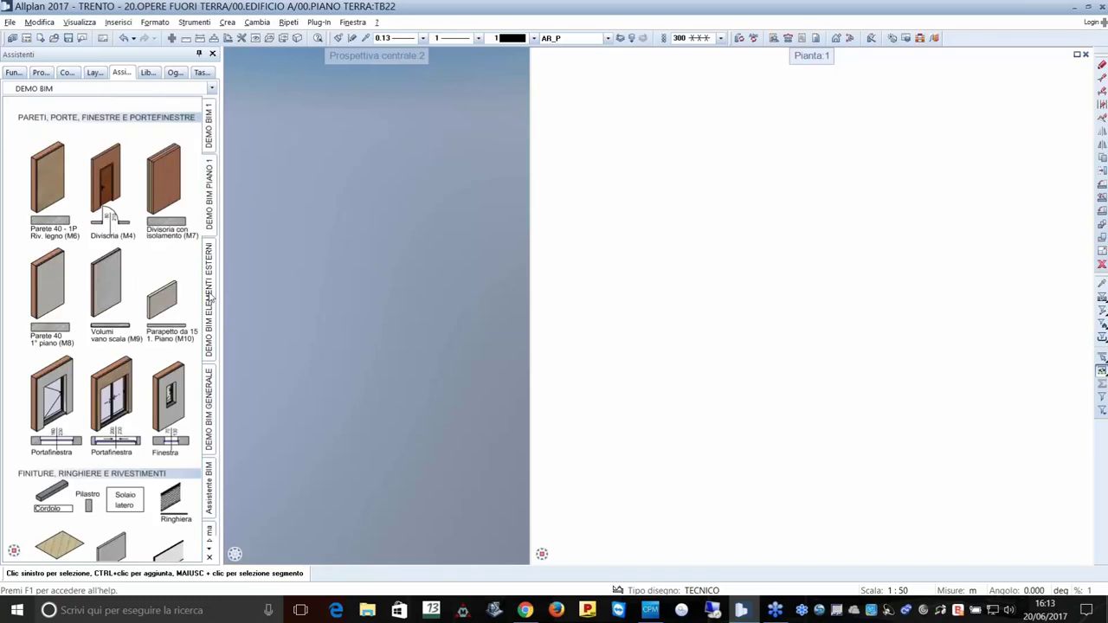
pyautogui.click(210, 297)
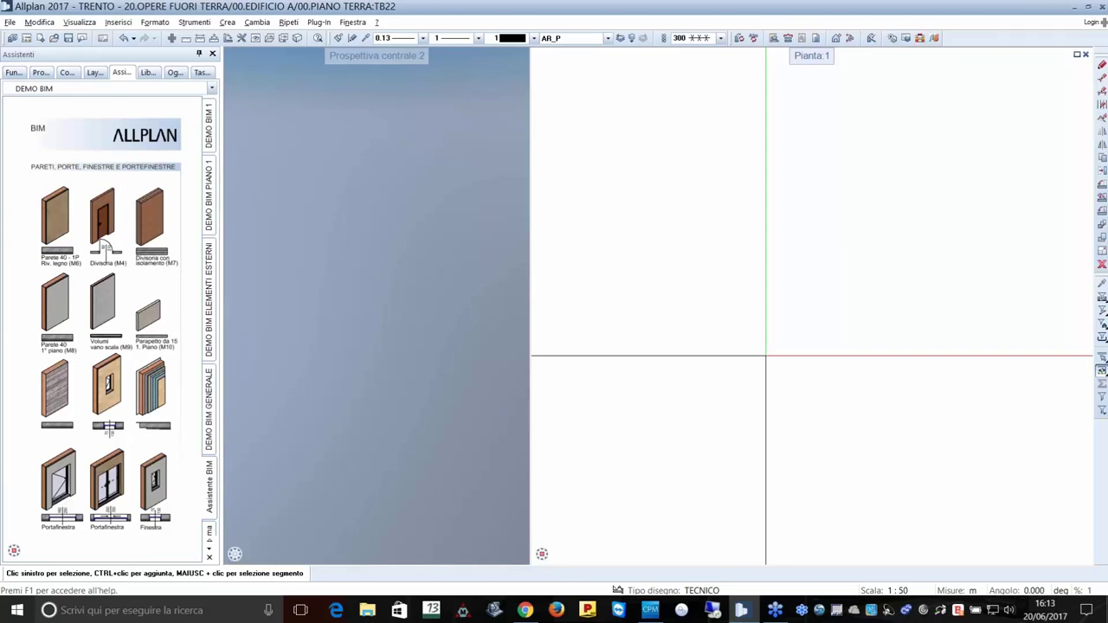
pyautogui.click(10, 22)
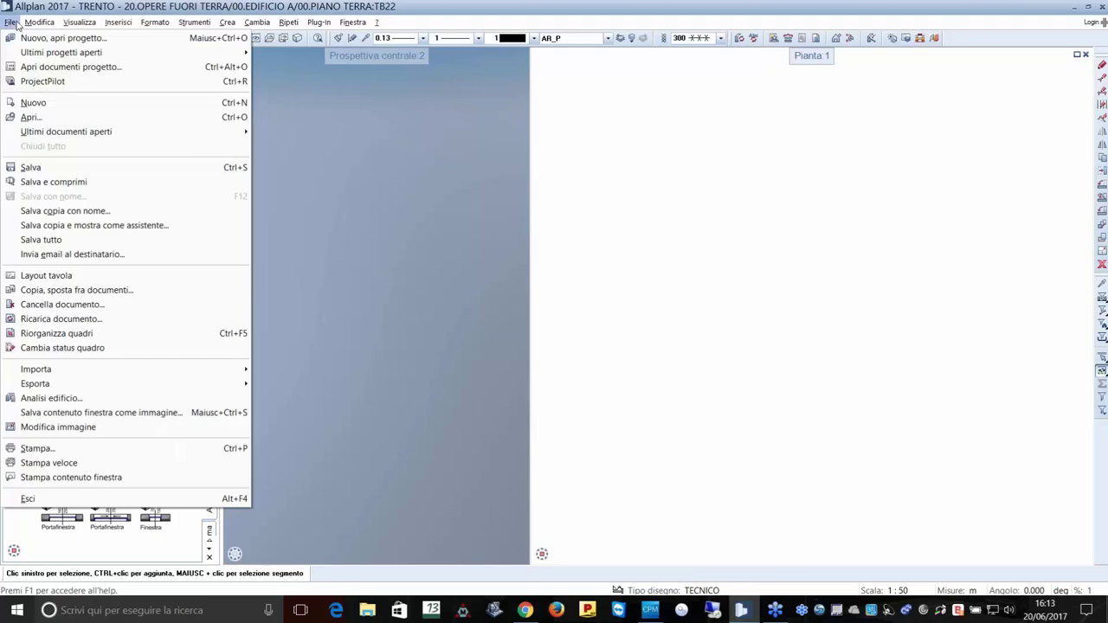
pyautogui.click(92, 230)
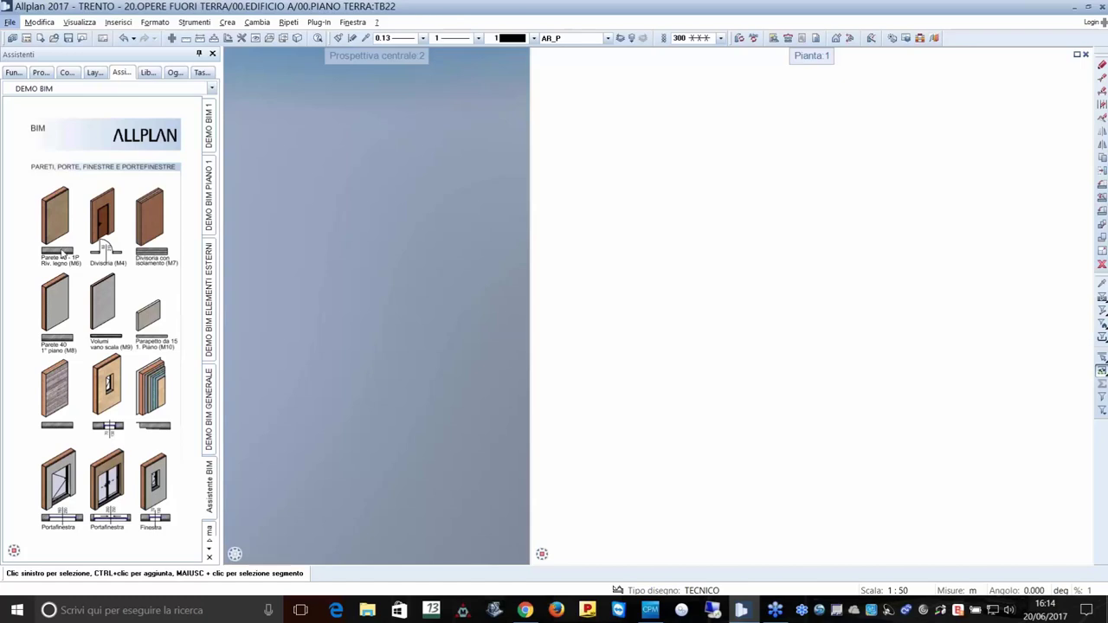
# Start a wall from the Parete 40 - 1P Riv. legno sample, accepting its three-layer 0.40 m build-up.
pyautogui.scroll(3, 56, 257)
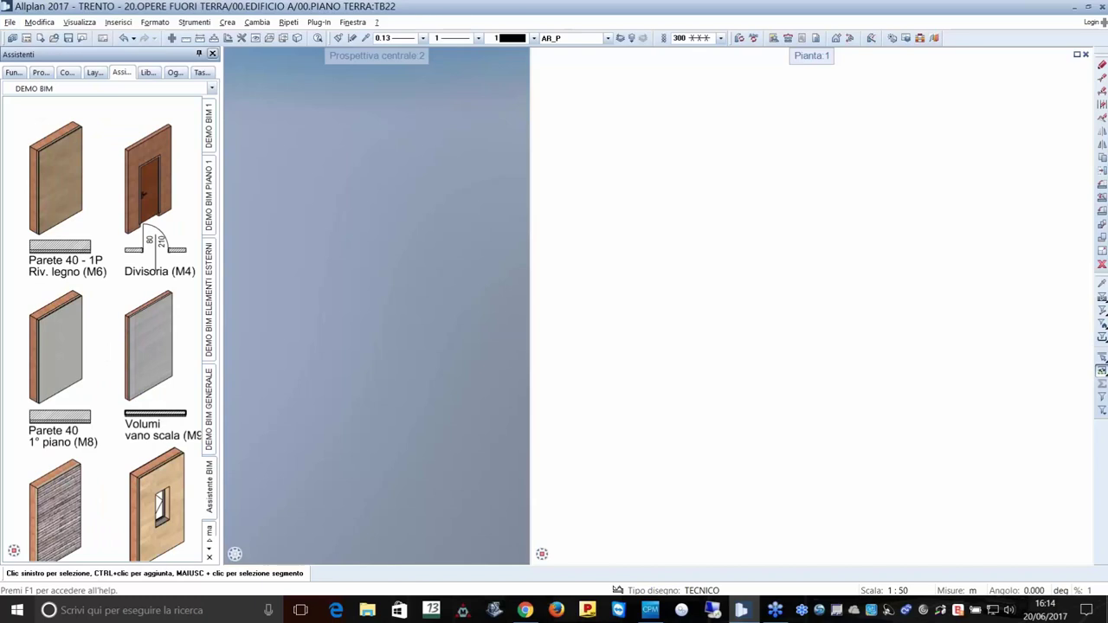
pyautogui.rightClick(62, 246)
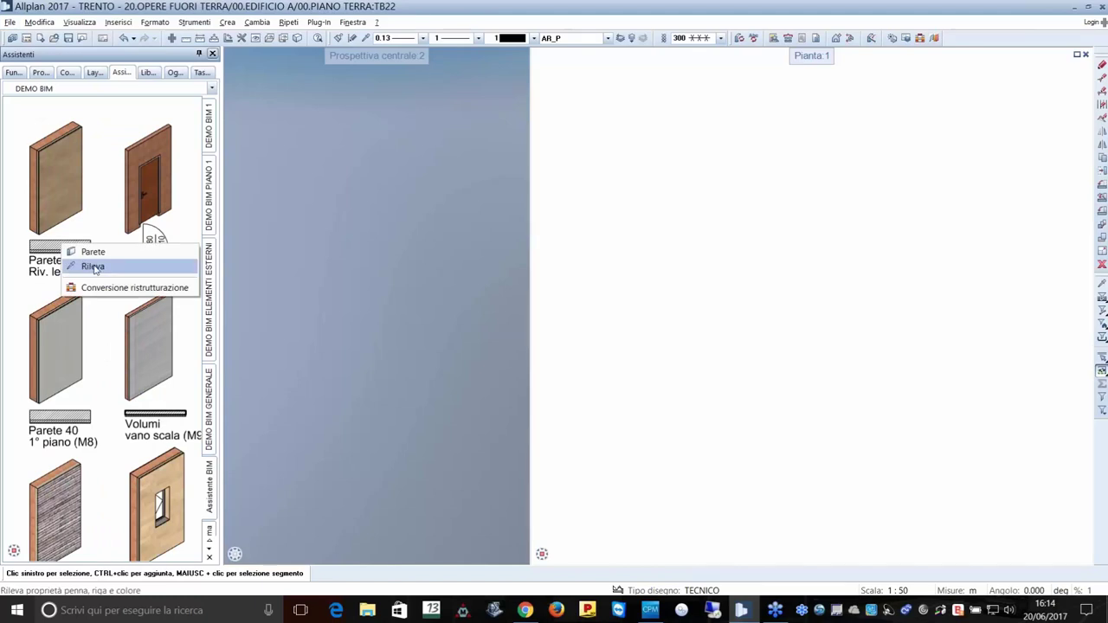
pyautogui.click(93, 267)
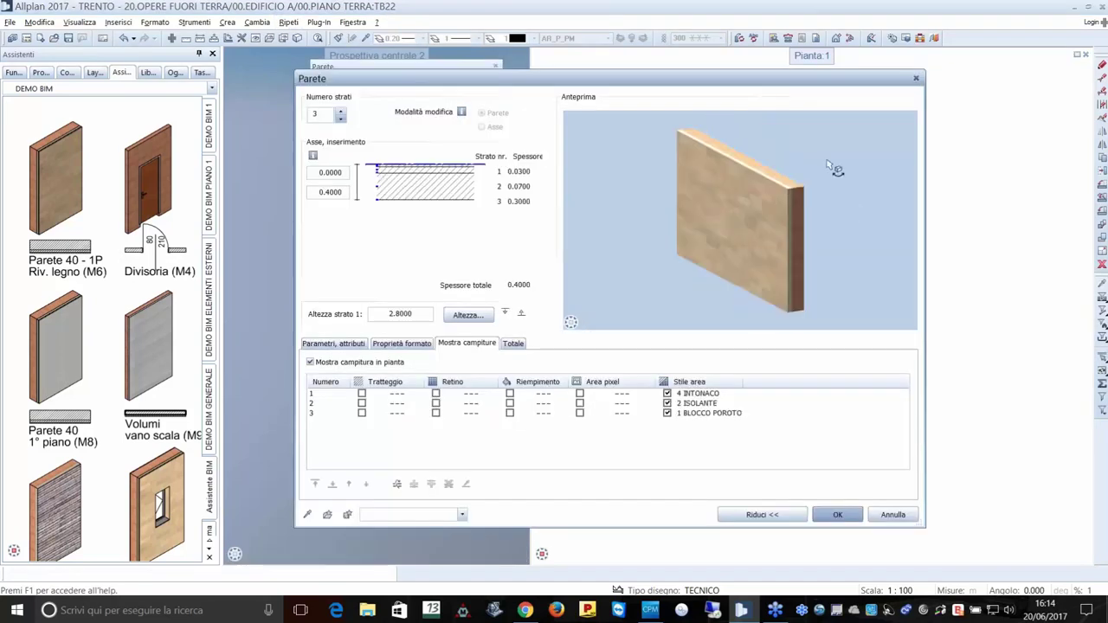
pyautogui.moveTo(853, 208); pyautogui.dragTo(805, 173)
pyautogui.click(329, 343)
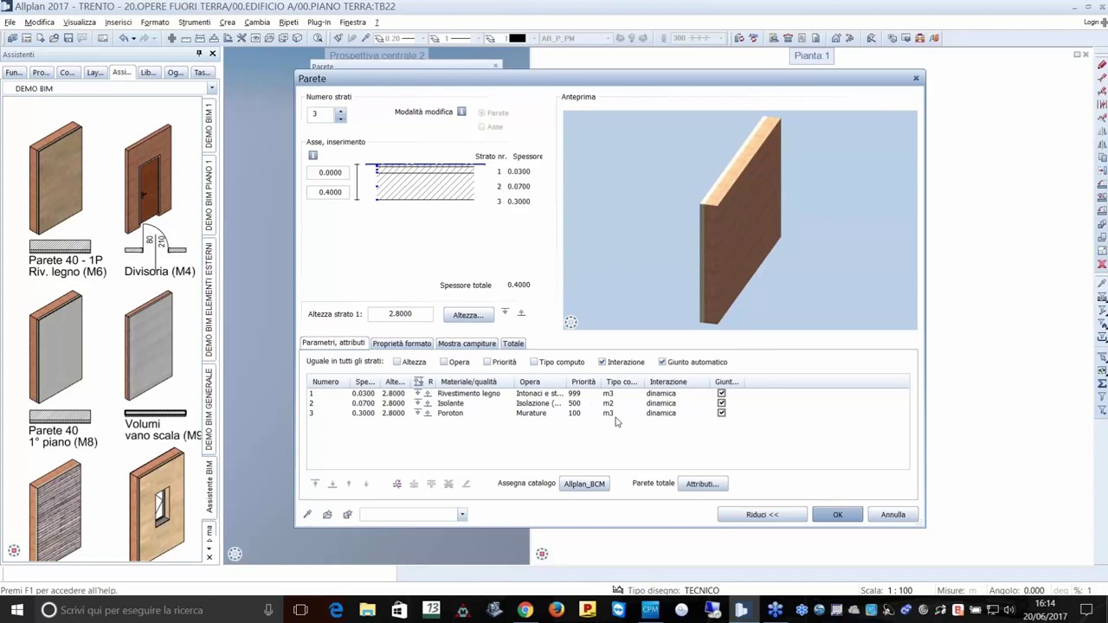
pyautogui.click(837, 516)
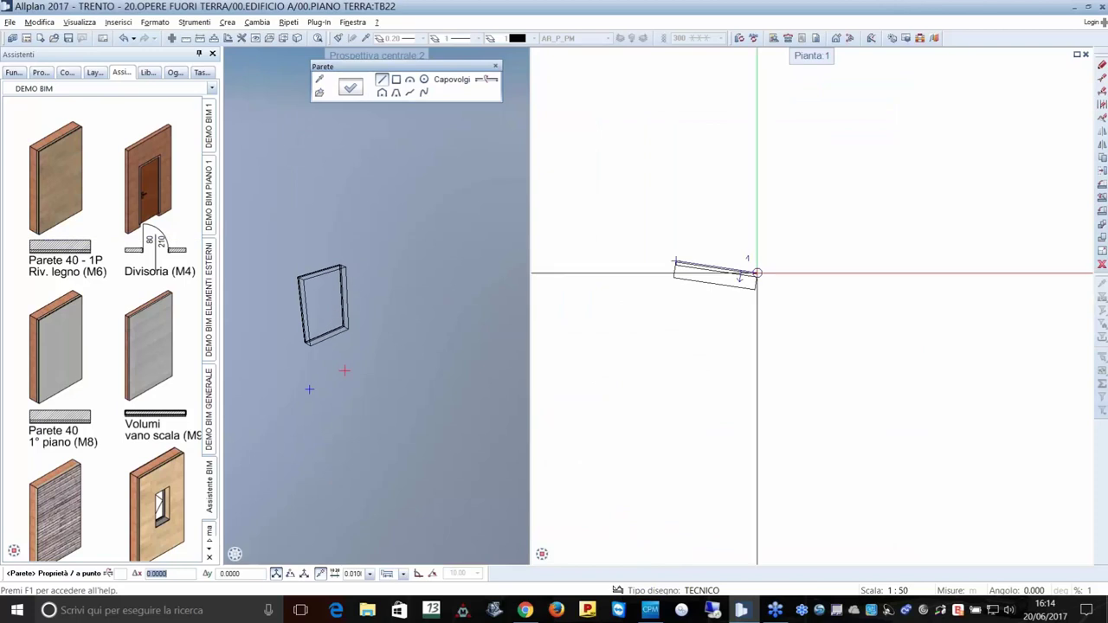
# Commit a 5 m wall, then draw the downward wall leg to its end point and finish.
pyautogui.write('5')
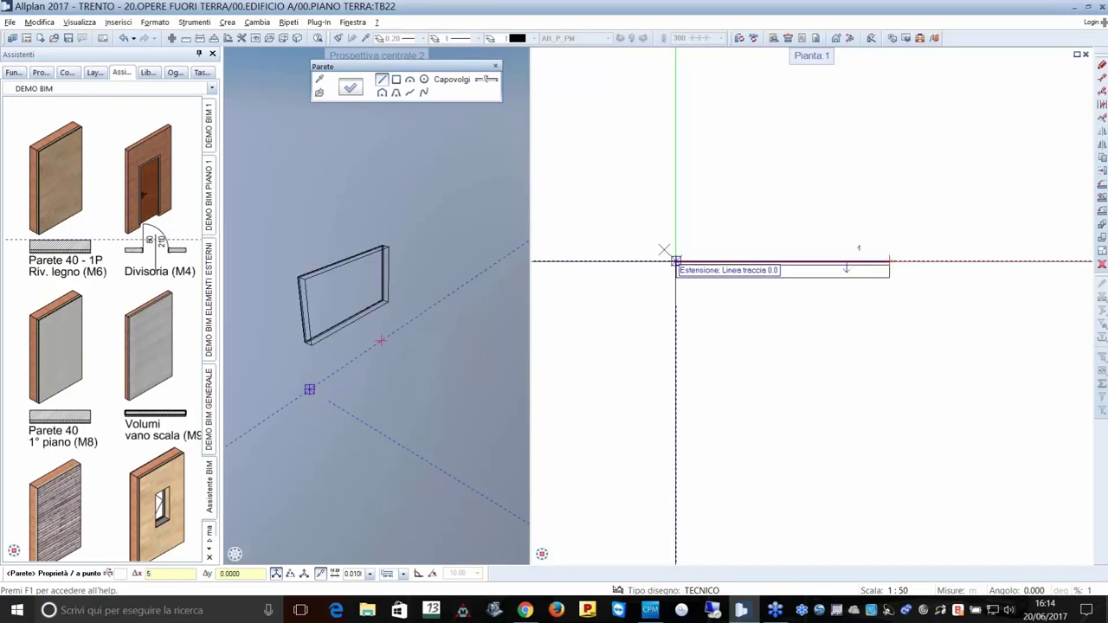
pyautogui.press('Return')
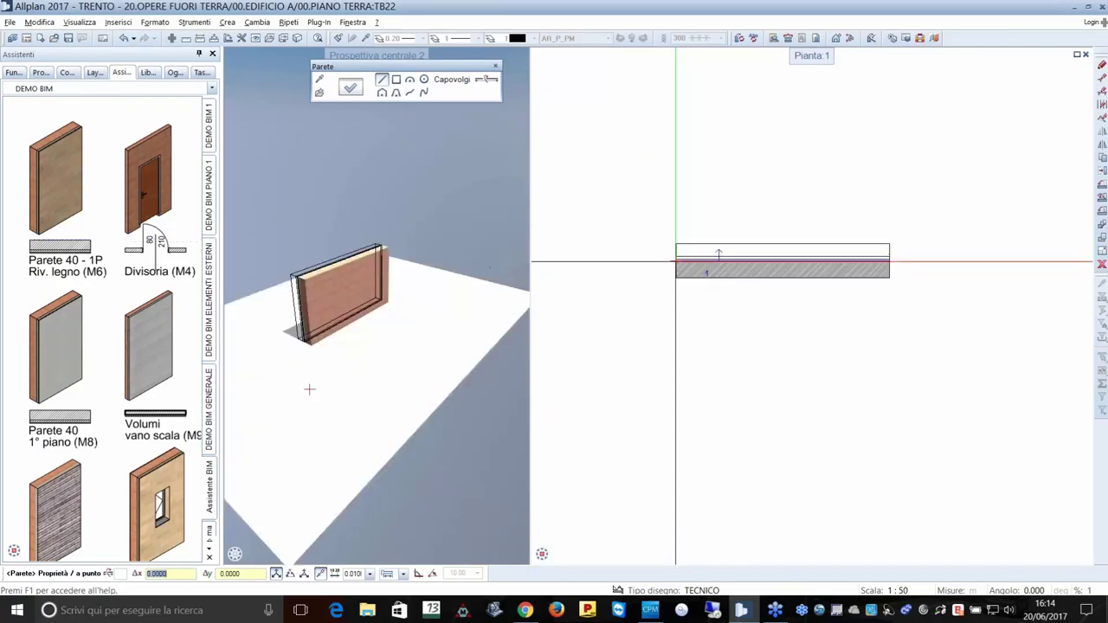
pyautogui.keyDown('shift'); pyautogui.moveTo(381, 340); pyautogui.dragTo(391, 297, button='middle'); pyautogui.keyUp('shift')
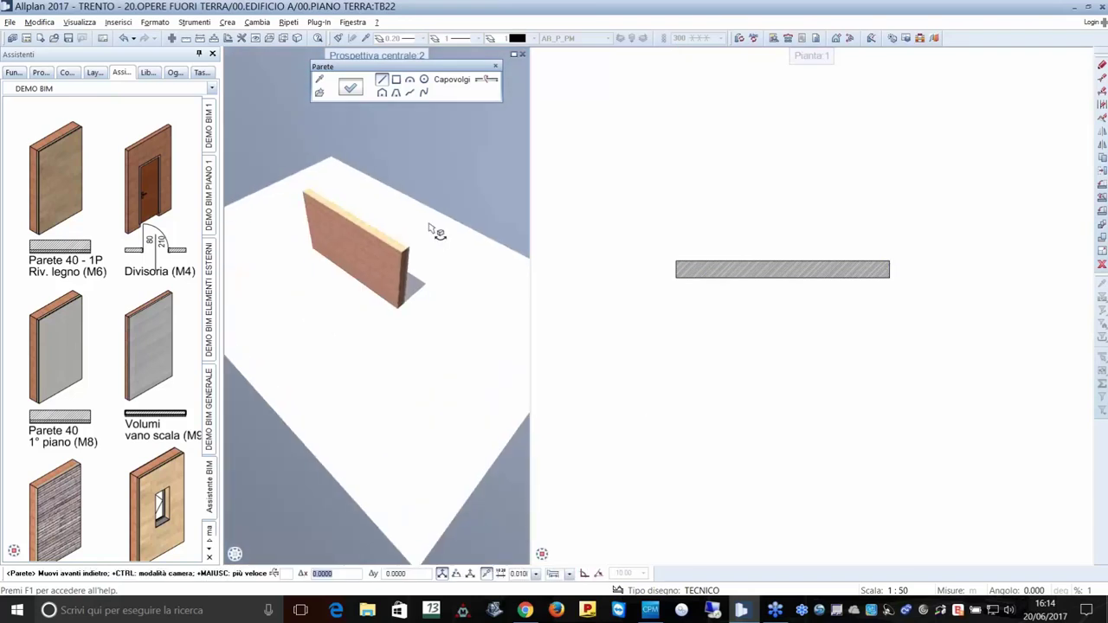
pyautogui.moveTo(433, 227)
pyautogui.keyDown('shift'); pyautogui.mouseDown(button='middle')
pyautogui.moveTo(433, 289)
pyautogui.moveTo(445, 252)
pyautogui.mouseUp(button='middle'); pyautogui.keyUp('shift')
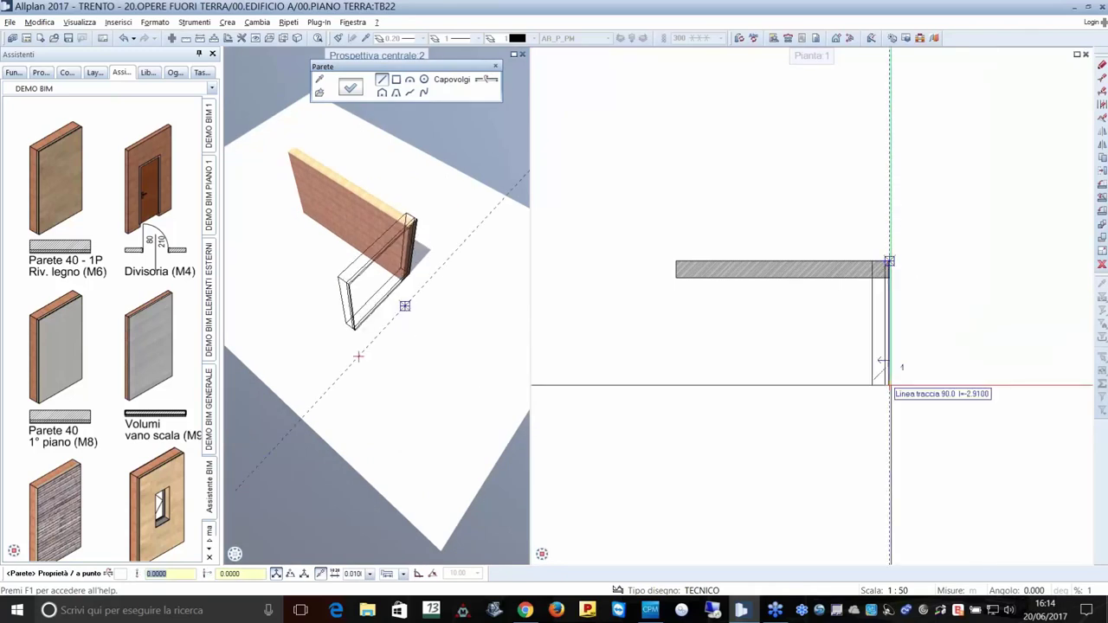
pyautogui.click(883, 385)
pyautogui.press('Escape')
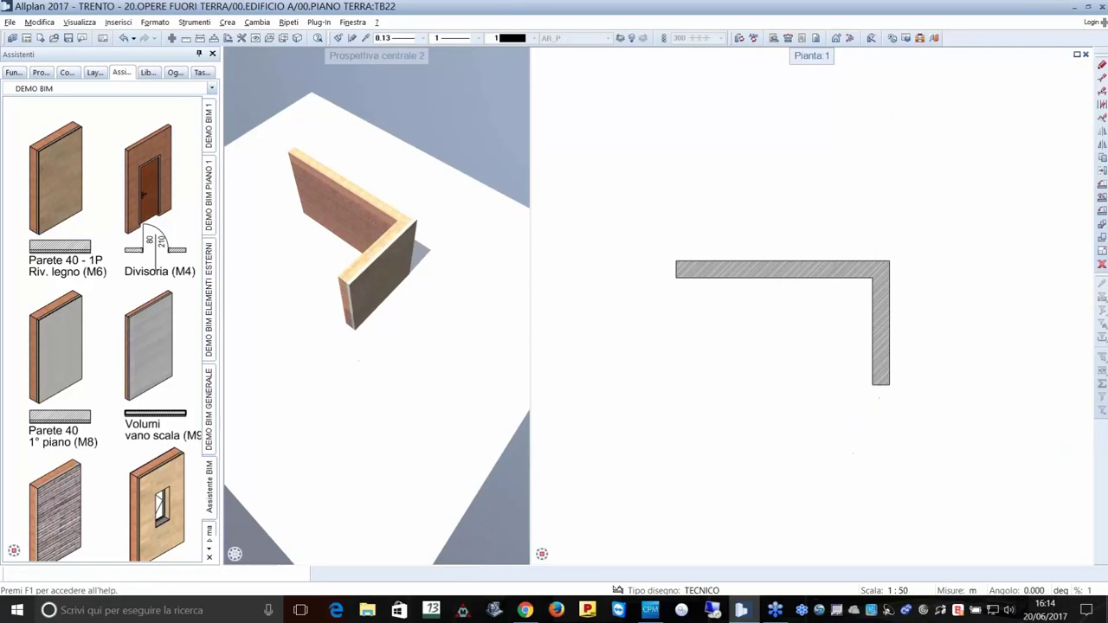
# Stretch the vertical wall downward, then change its length from 4.75 to exactly 5 m.
pyautogui.scroll(3, 859, 362)
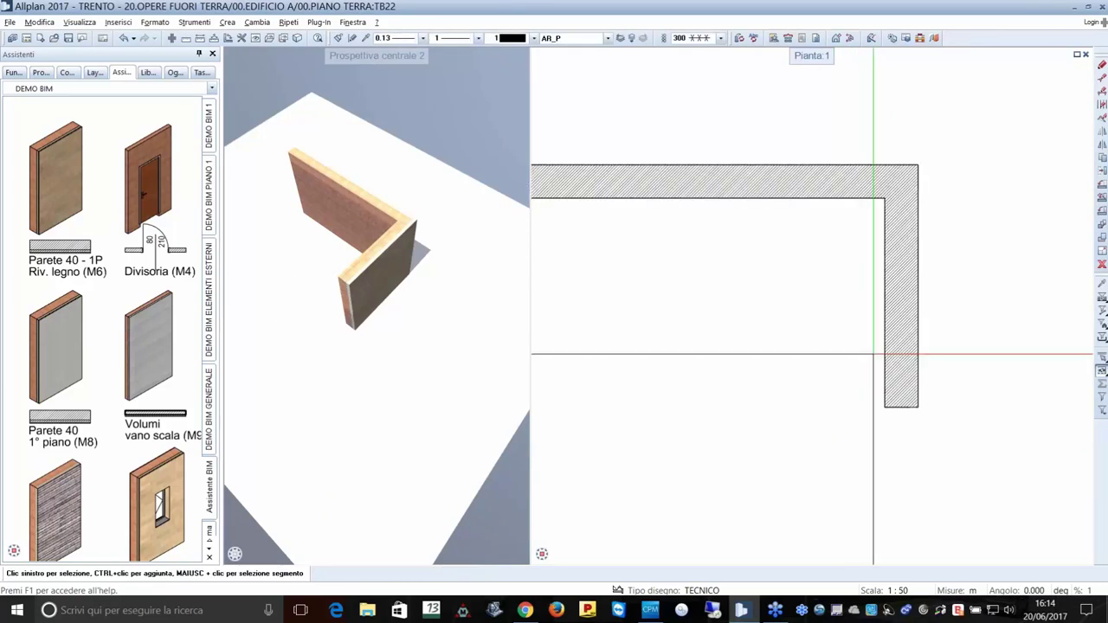
pyautogui.click(900, 329)
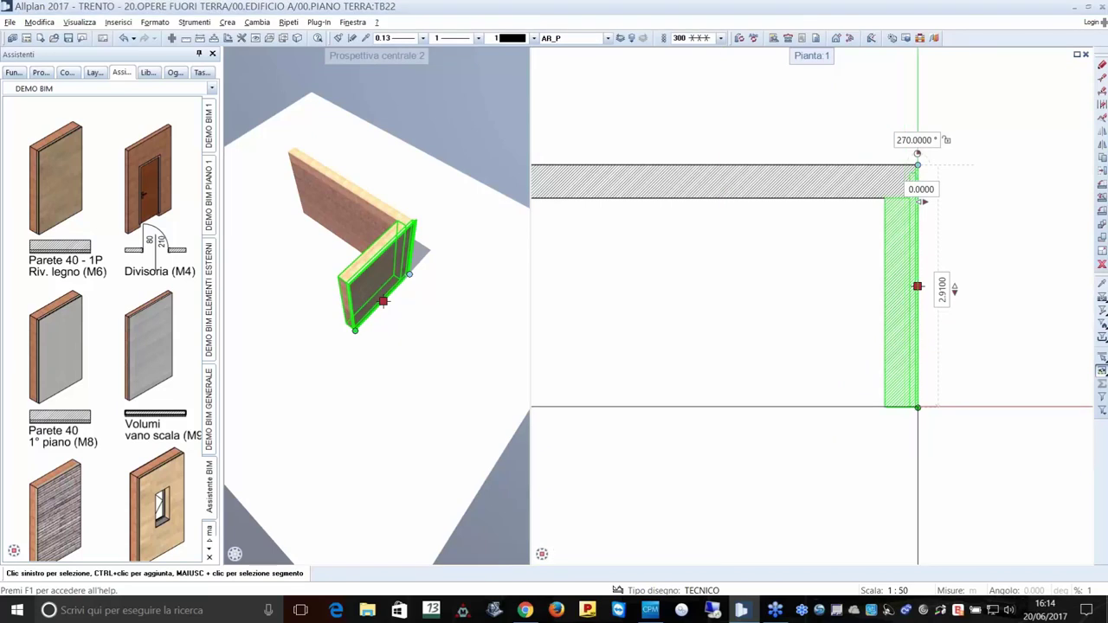
pyautogui.click(918, 408)
pyautogui.scroll(-2, 916, 426)
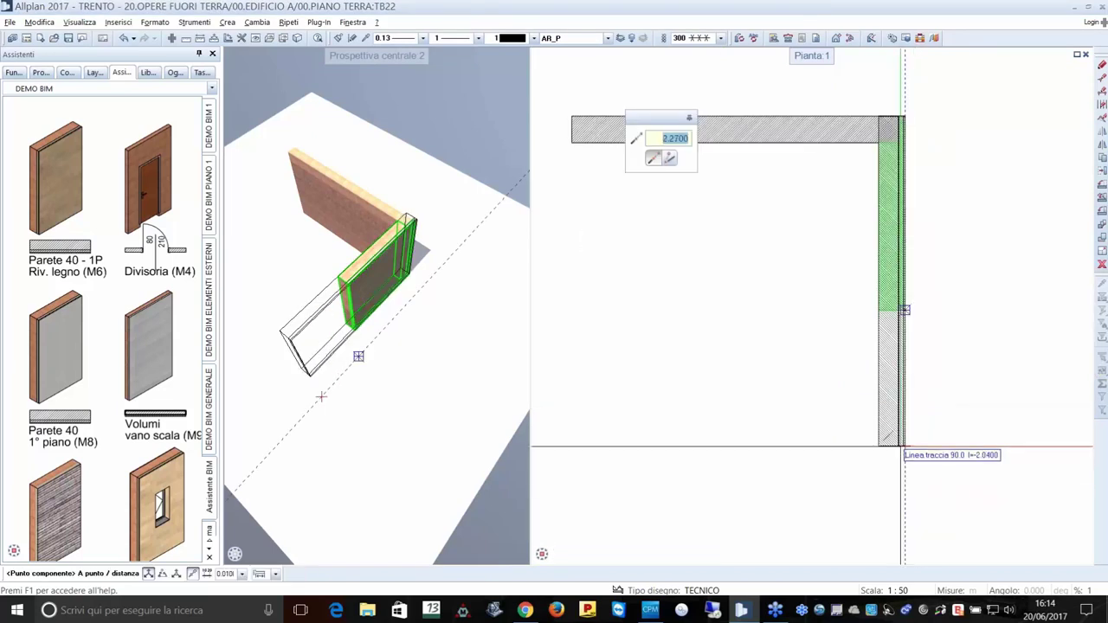
pyautogui.click(904, 448)
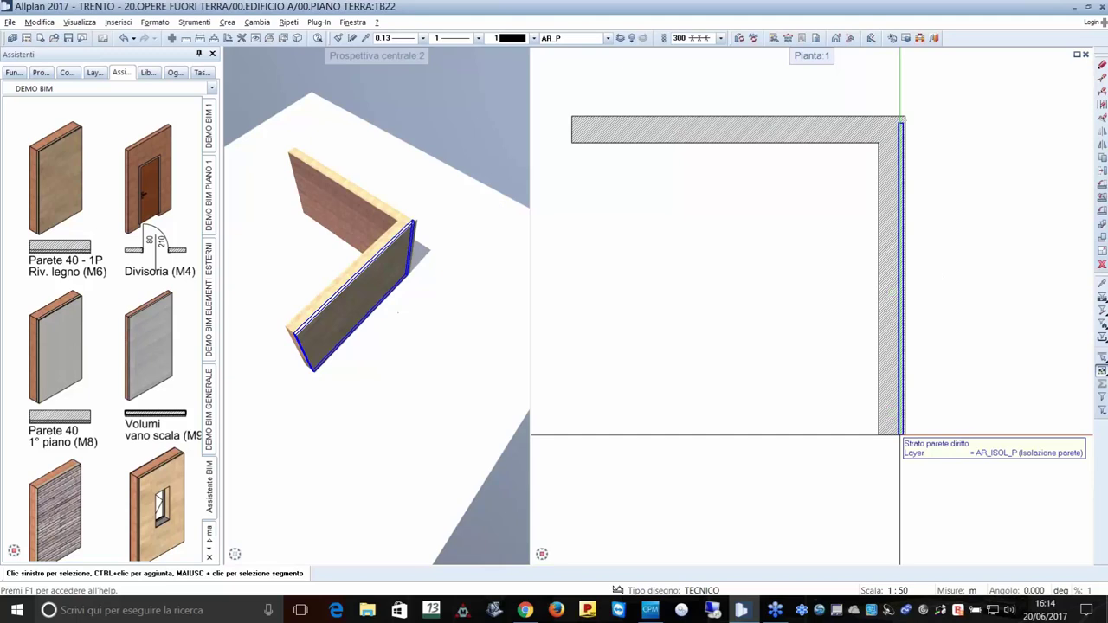
pyautogui.click(901, 436)
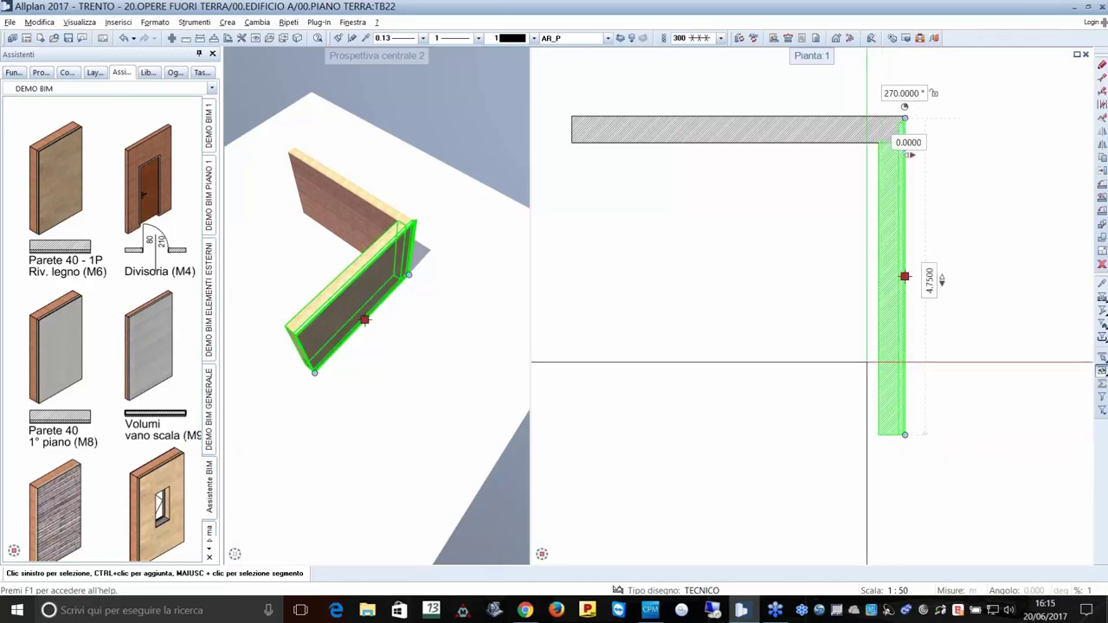
pyautogui.click(930, 284)
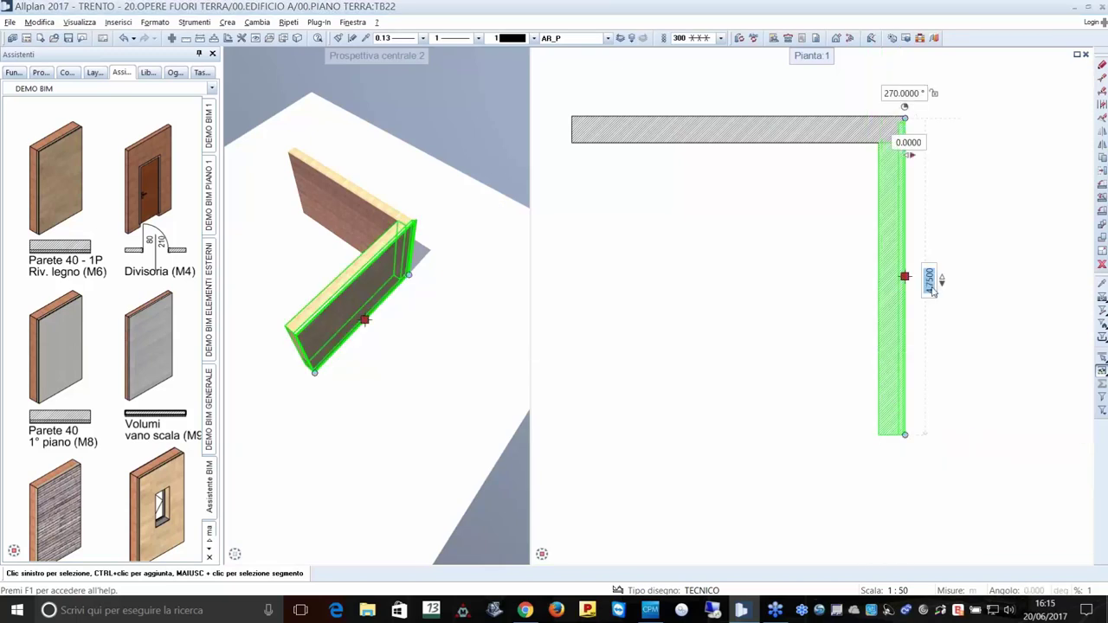
pyautogui.write('5')
pyautogui.press('Return')
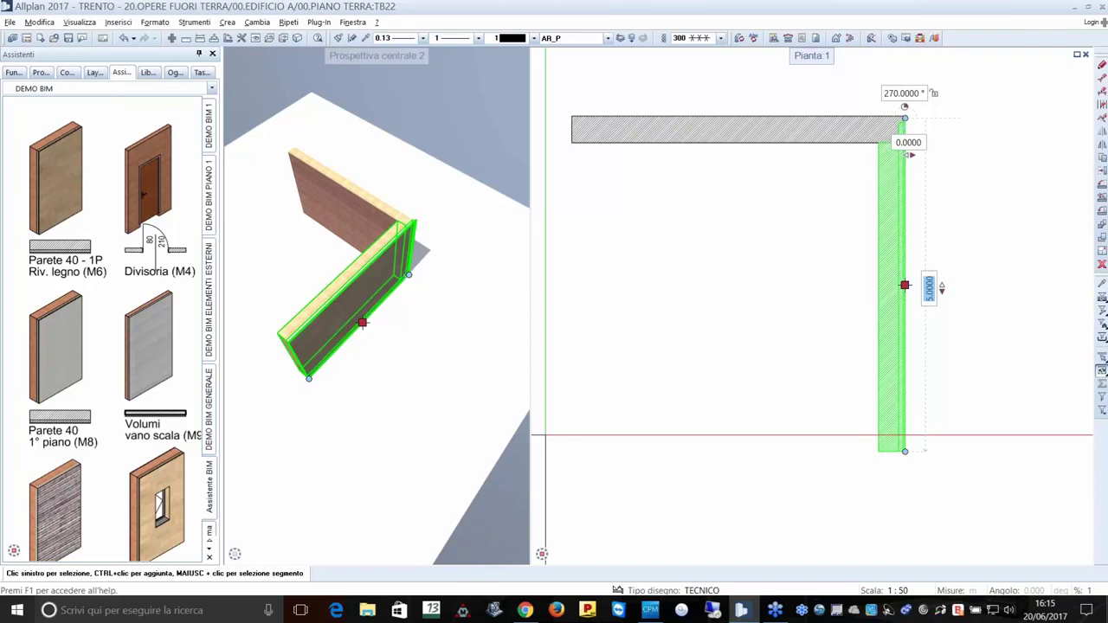
pyautogui.press('Escape')
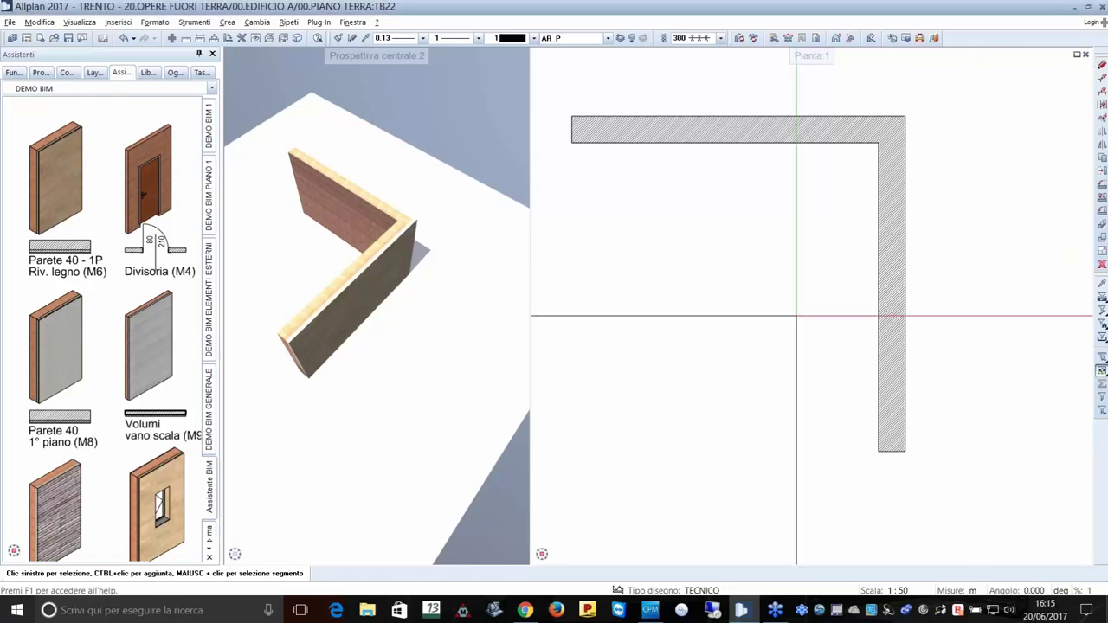
# Browse the assistant's door and window samples, then display the Architettura create and modify tools.
pyautogui.moveTo(433, 213)
pyautogui.mouseDown(button='middle')
pyautogui.moveTo(332, 286)
pyautogui.moveTo(317, 274)
pyautogui.moveTo(451, 295)
pyautogui.moveTo(381, 303)
pyautogui.moveTo(433, 294)
pyautogui.mouseUp(button='middle')
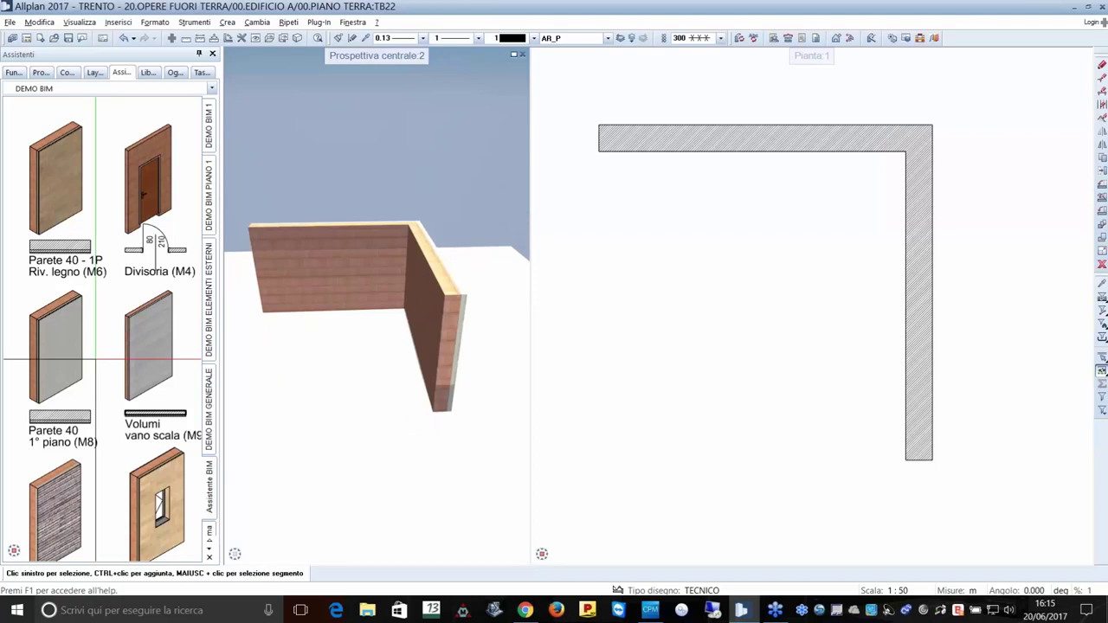
pyautogui.scroll(-1, 115, 306)
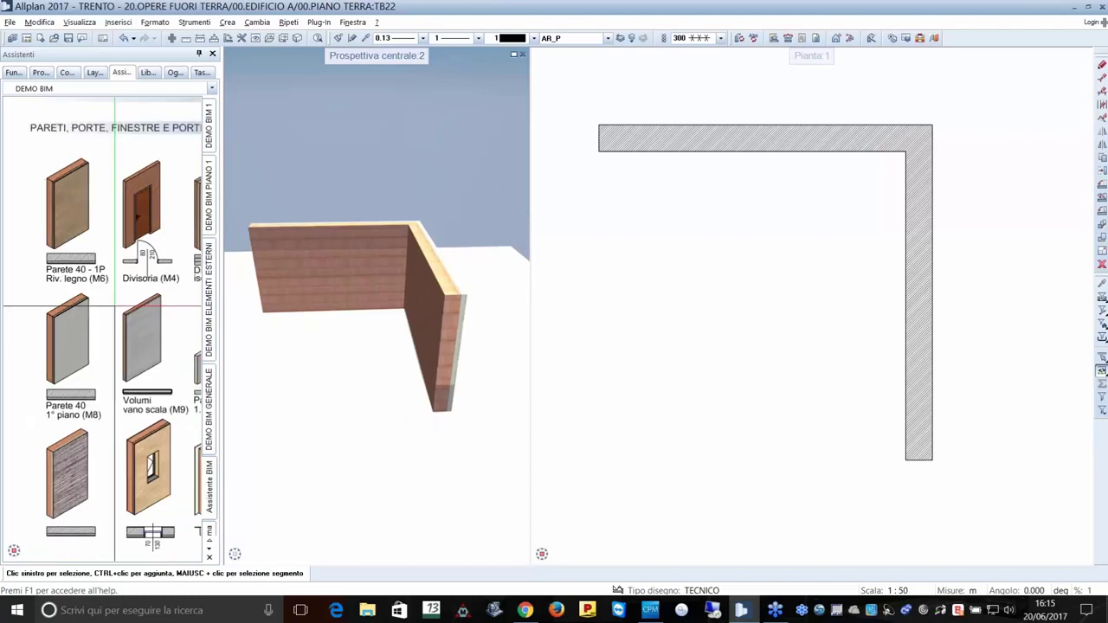
pyautogui.moveTo(115, 306); pyautogui.dragTo(68, 280, button='middle')
pyautogui.moveTo(121, 519); pyautogui.dragTo(110, 382, button='middle')
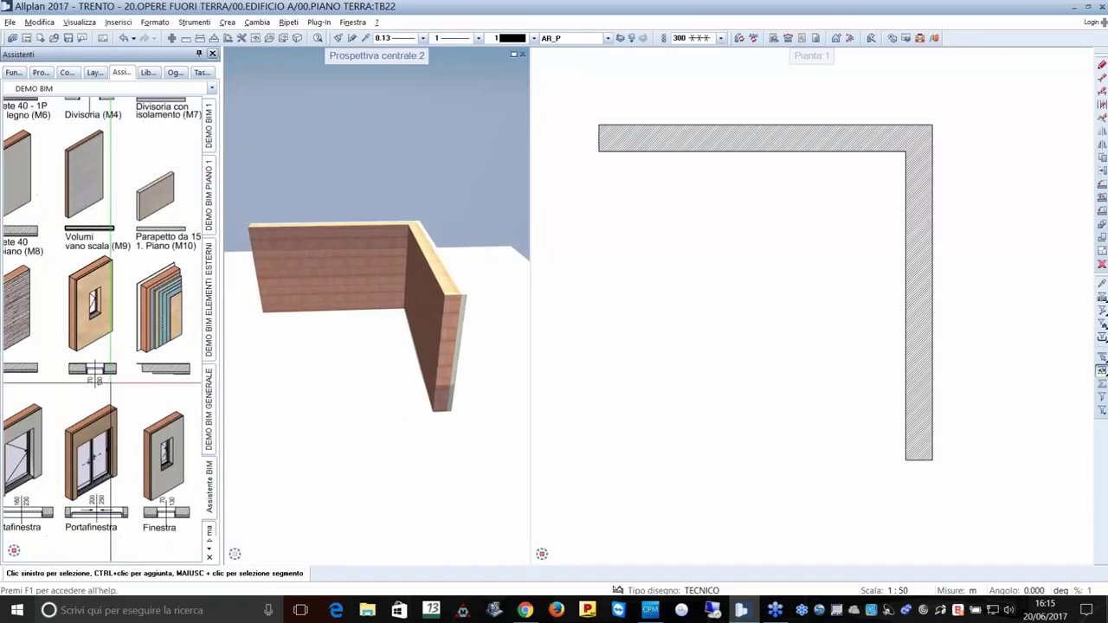
pyautogui.moveTo(127, 518); pyautogui.dragTo(137, 411, button='middle')
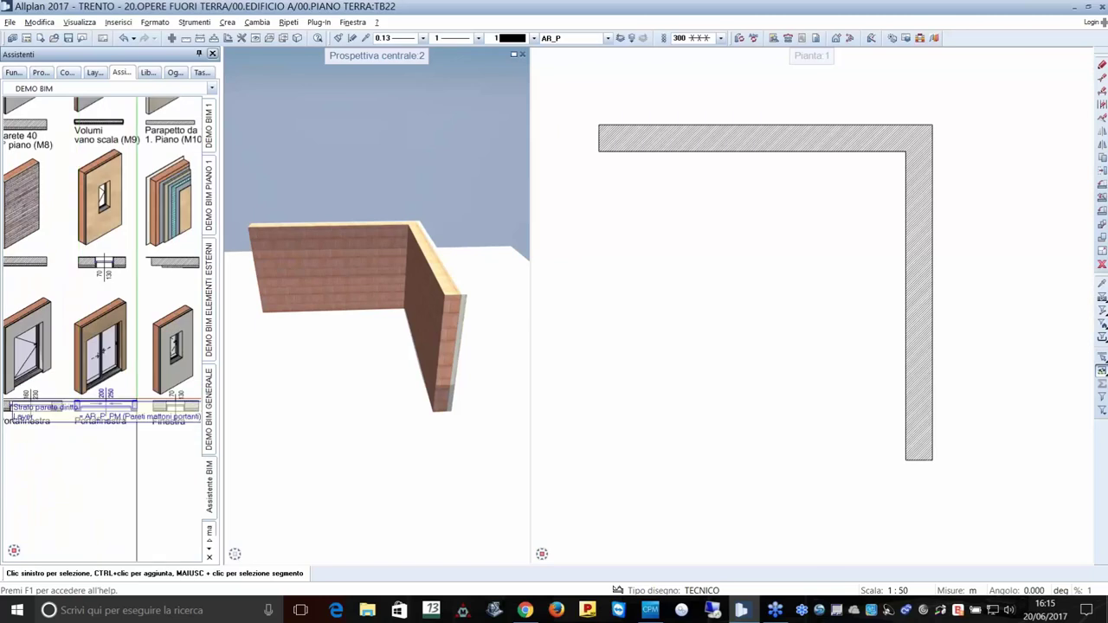
pyautogui.click(13, 72)
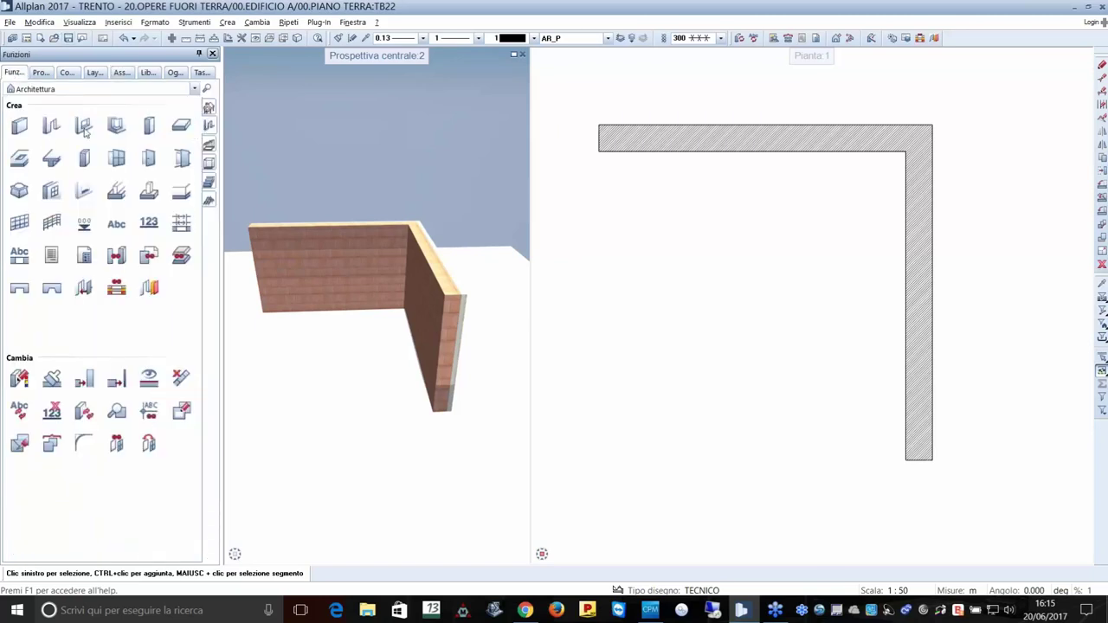
# Preview drop, arched and custom outlines in the Finestra properties, then cancel without placing.
pyautogui.click(84, 127)
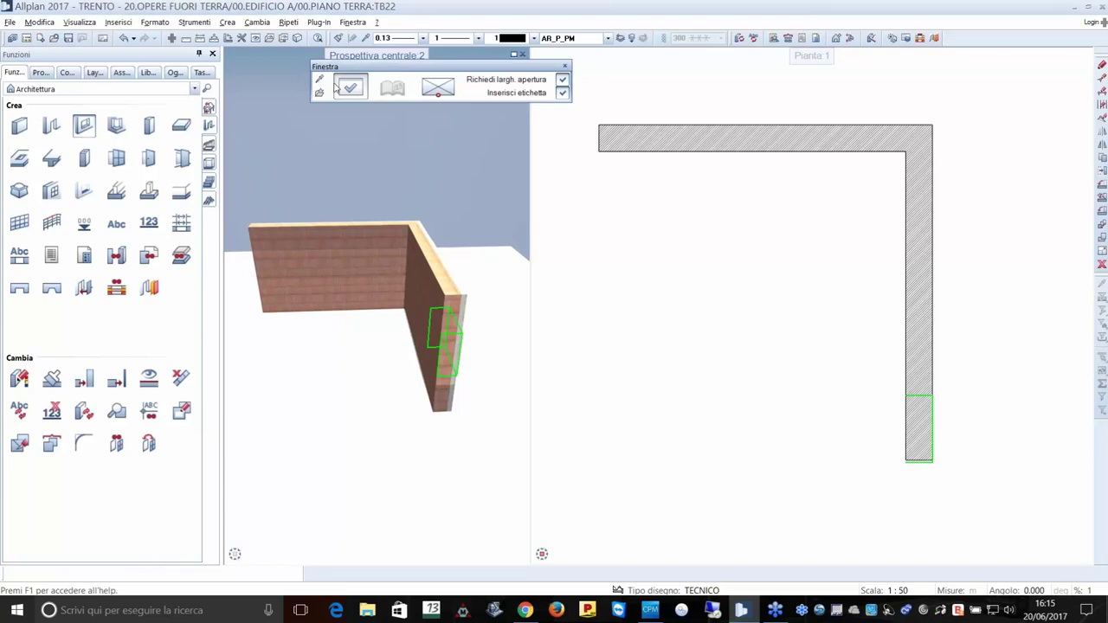
pyautogui.click(349, 87)
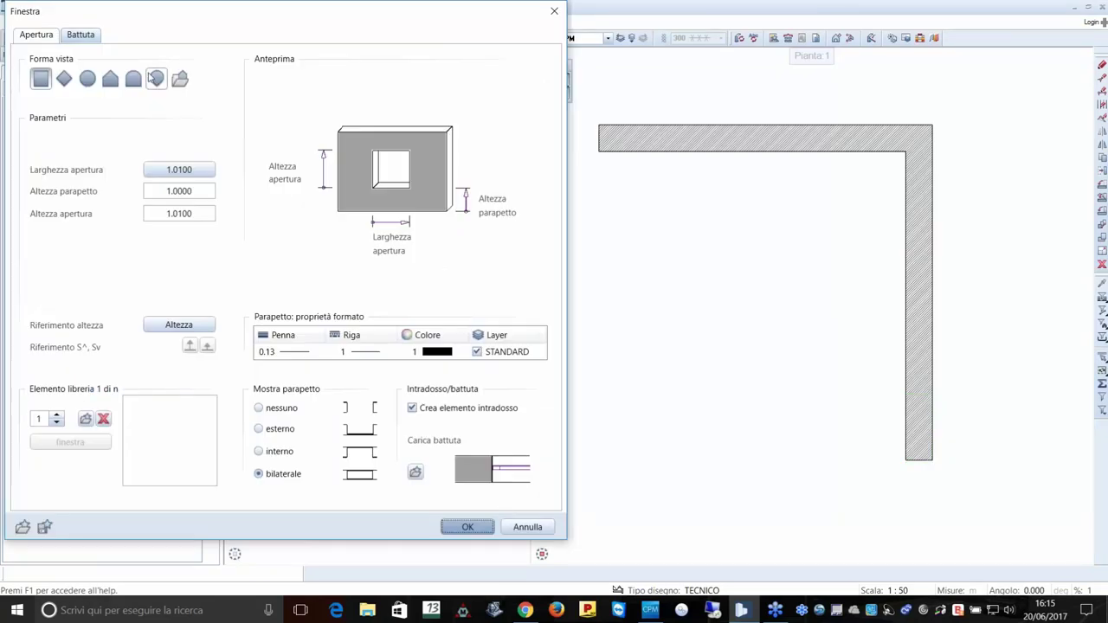
pyautogui.click(154, 78)
pyautogui.click(132, 79)
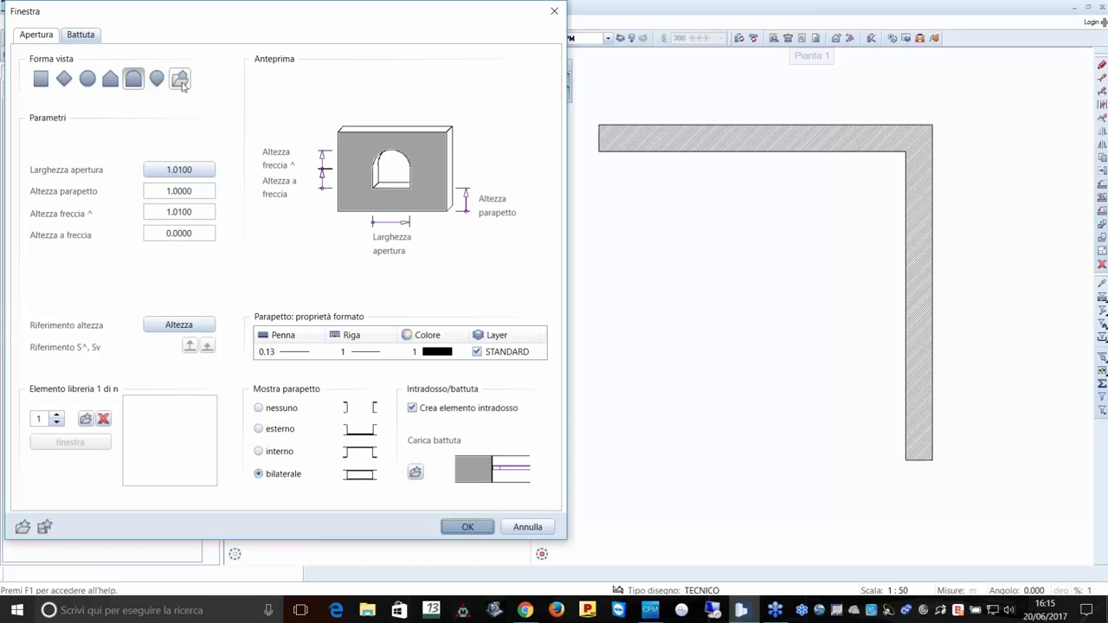
pyautogui.click(180, 80)
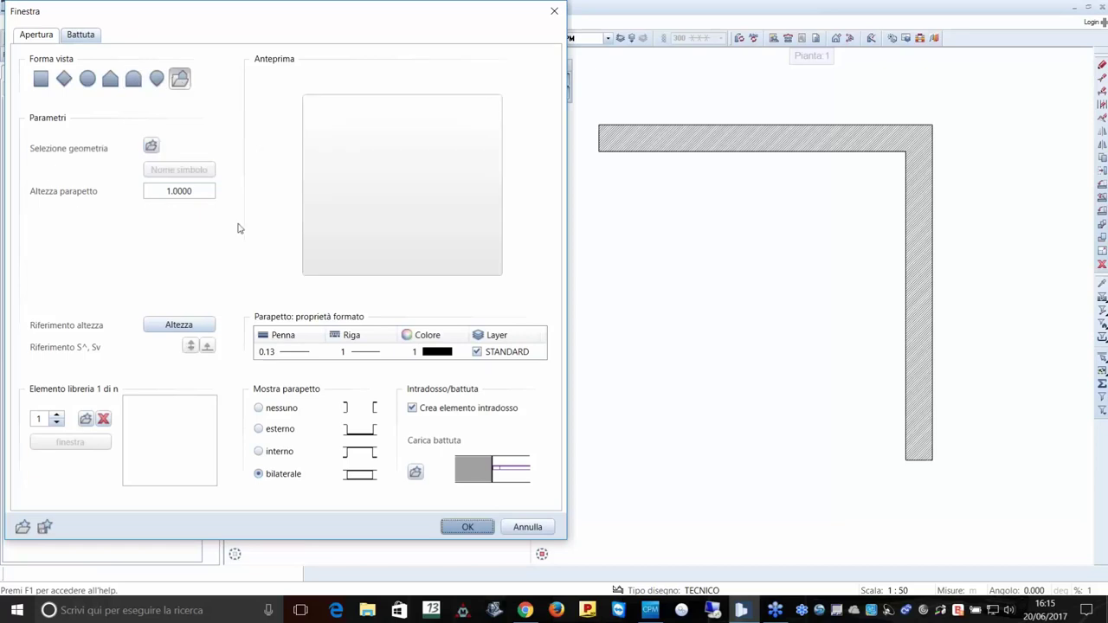
pyautogui.click(41, 79)
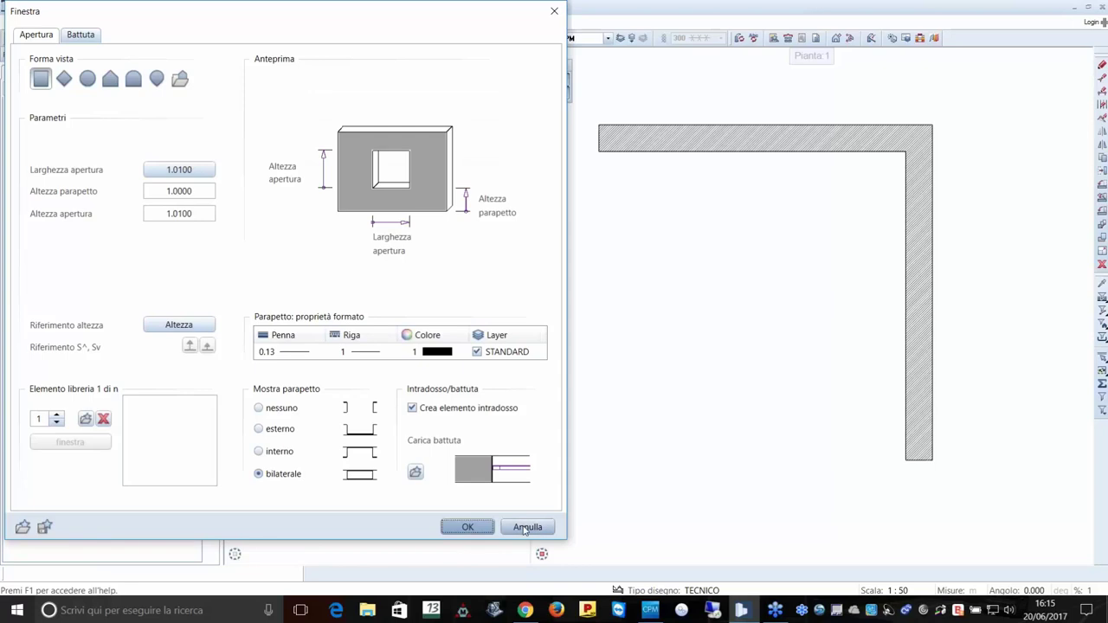
pyautogui.click(525, 528)
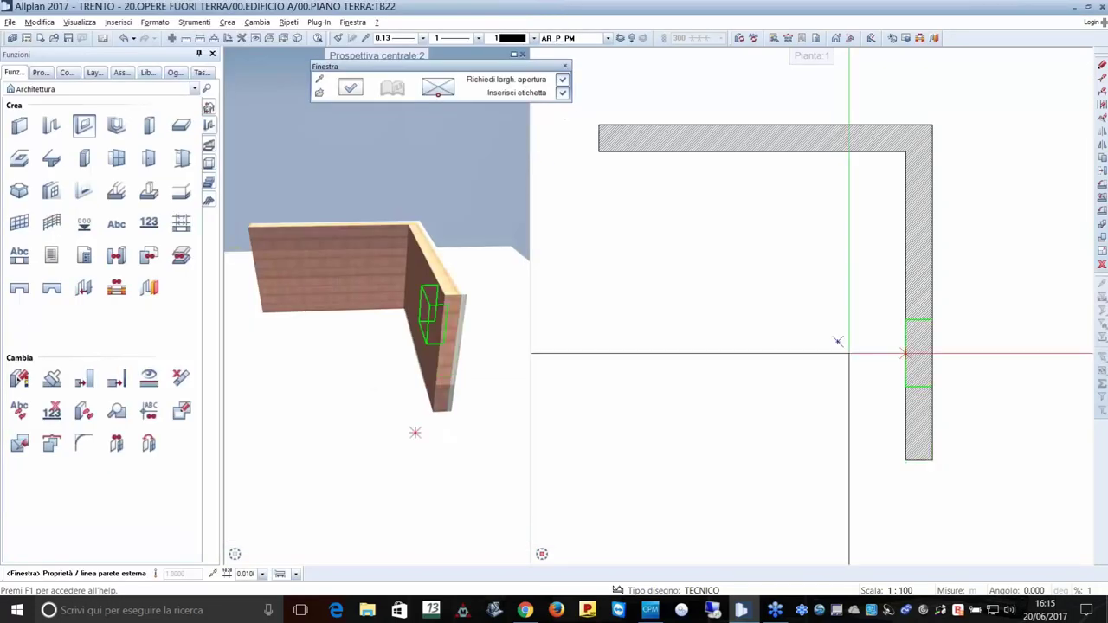
pyautogui.press('Escape')
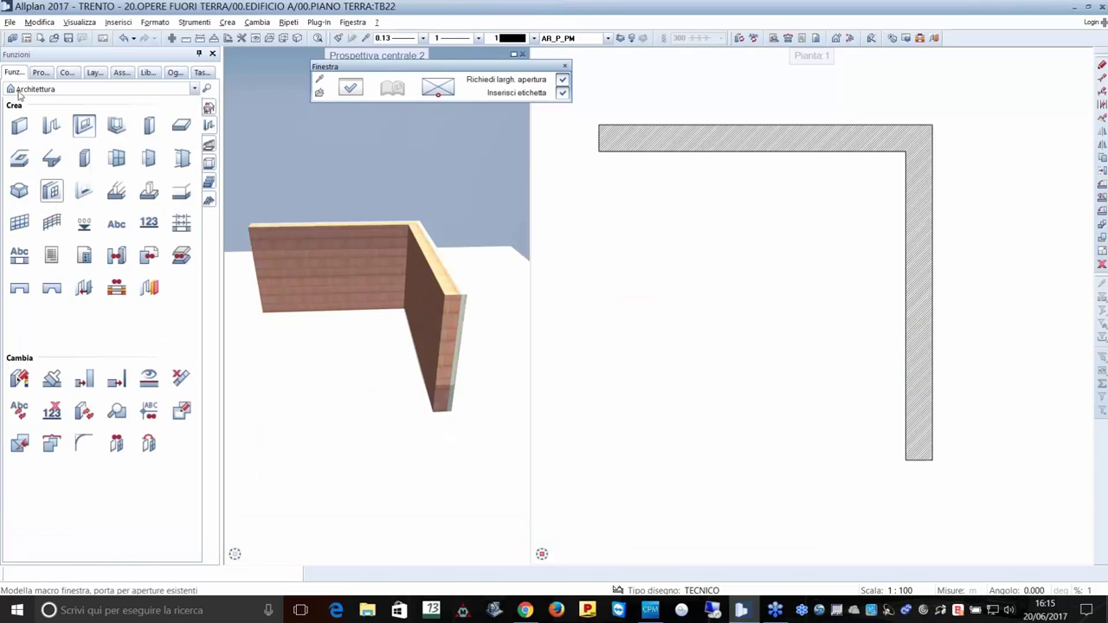
# Place the ready-made DEMO BIM window SmartPart into the vertical wall leg.
pyautogui.click(121, 73)
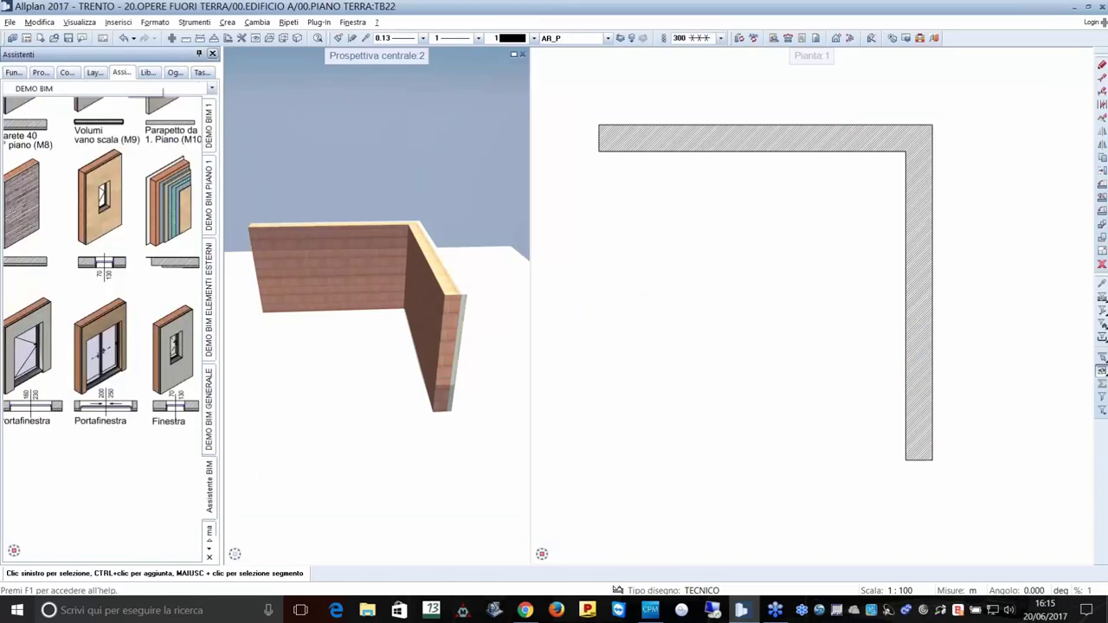
pyautogui.scroll(1, 64, 282)
pyautogui.scroll(2, 64, 283)
pyautogui.scroll(1, 63, 282)
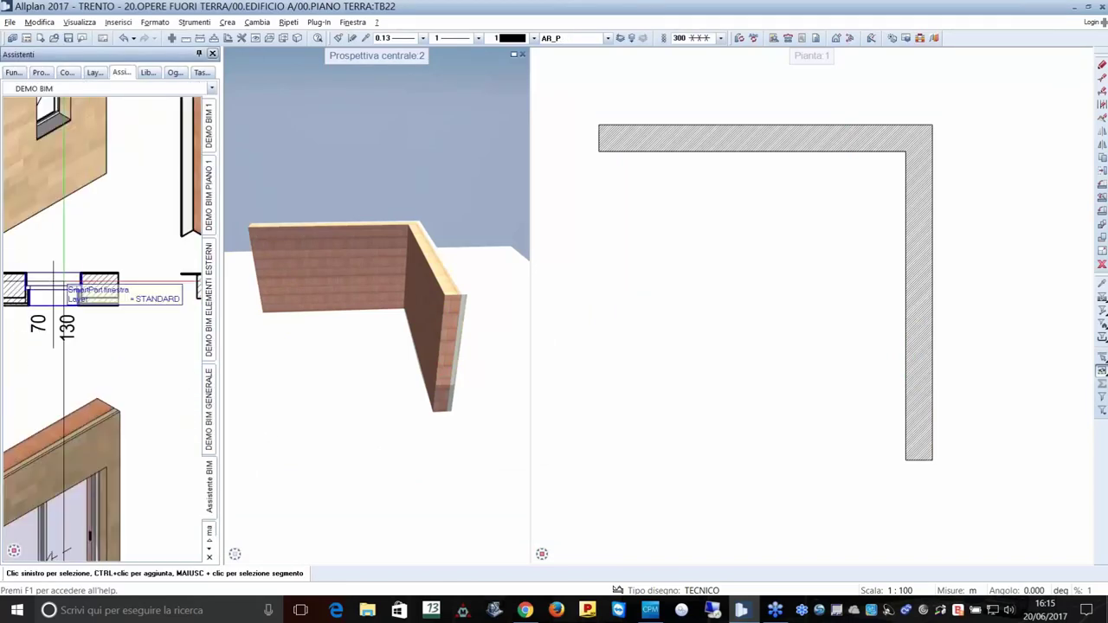
pyautogui.doubleClick(63, 283)
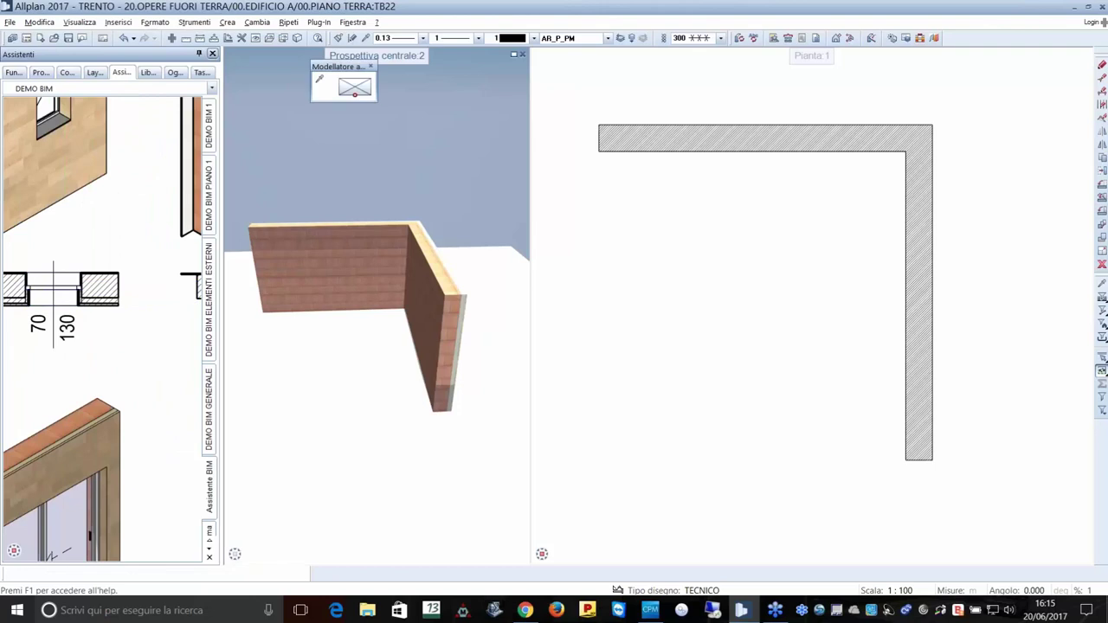
pyautogui.click(923, 283)
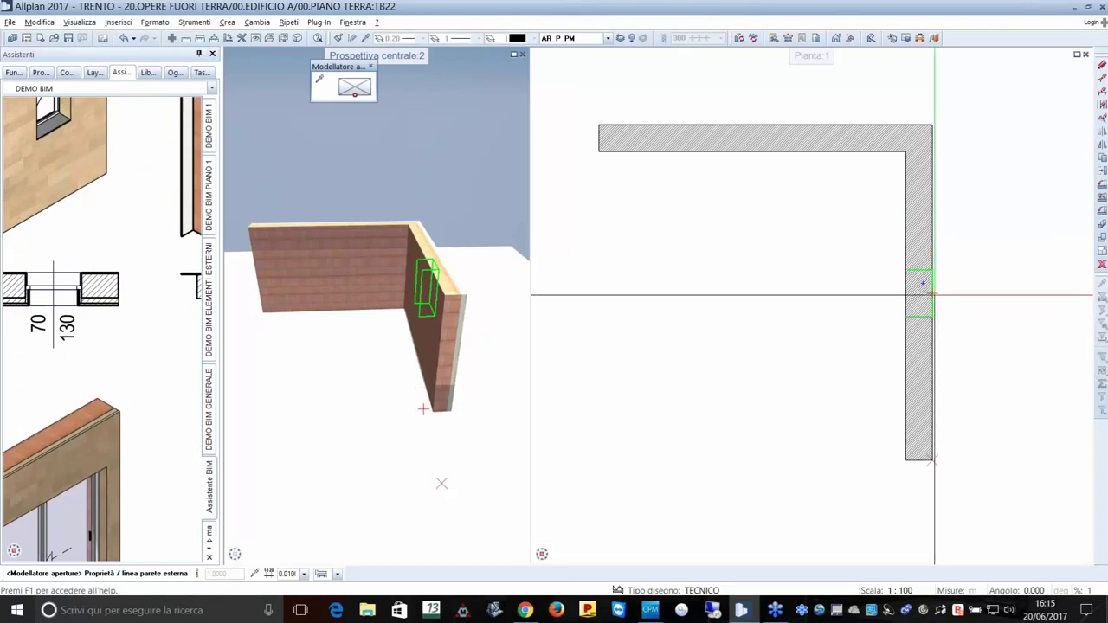
pyautogui.click(923, 283)
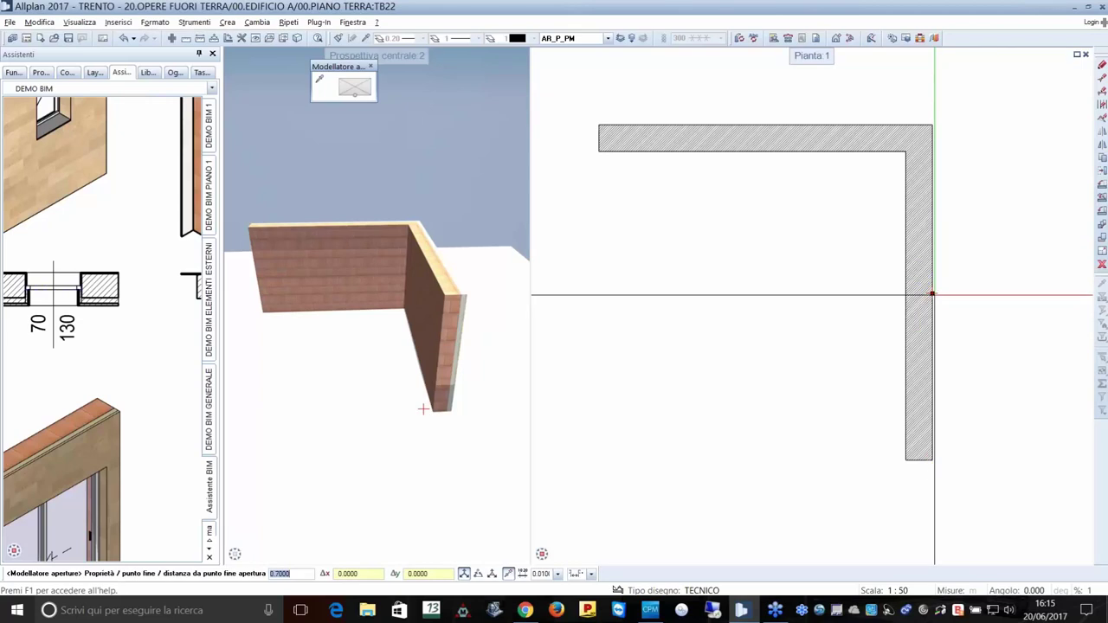
pyautogui.press('Return')
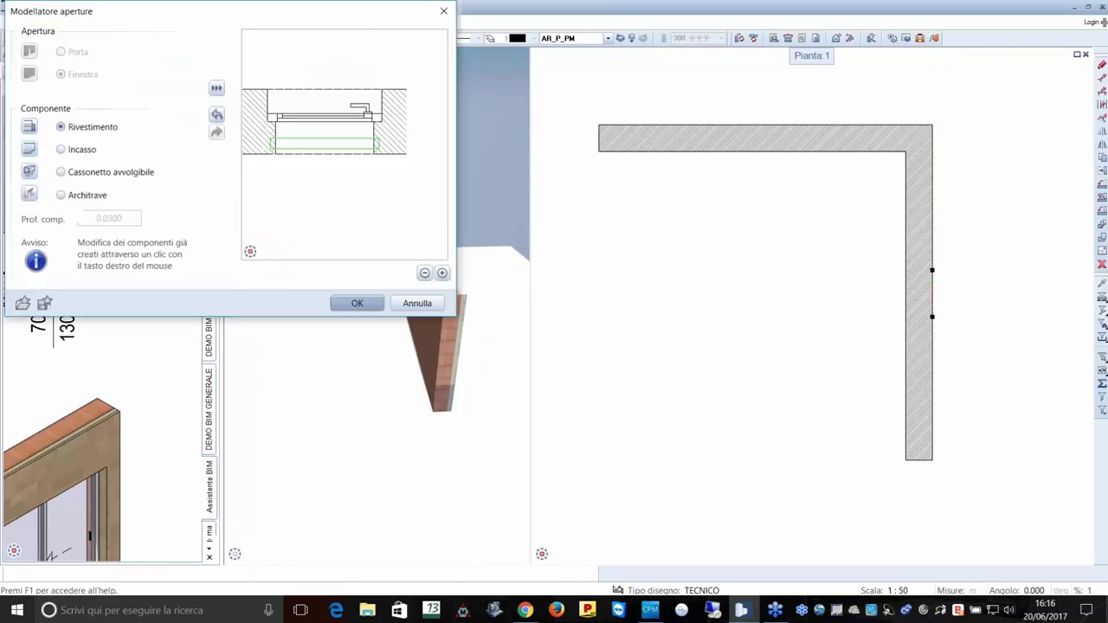
pyautogui.press('Return')
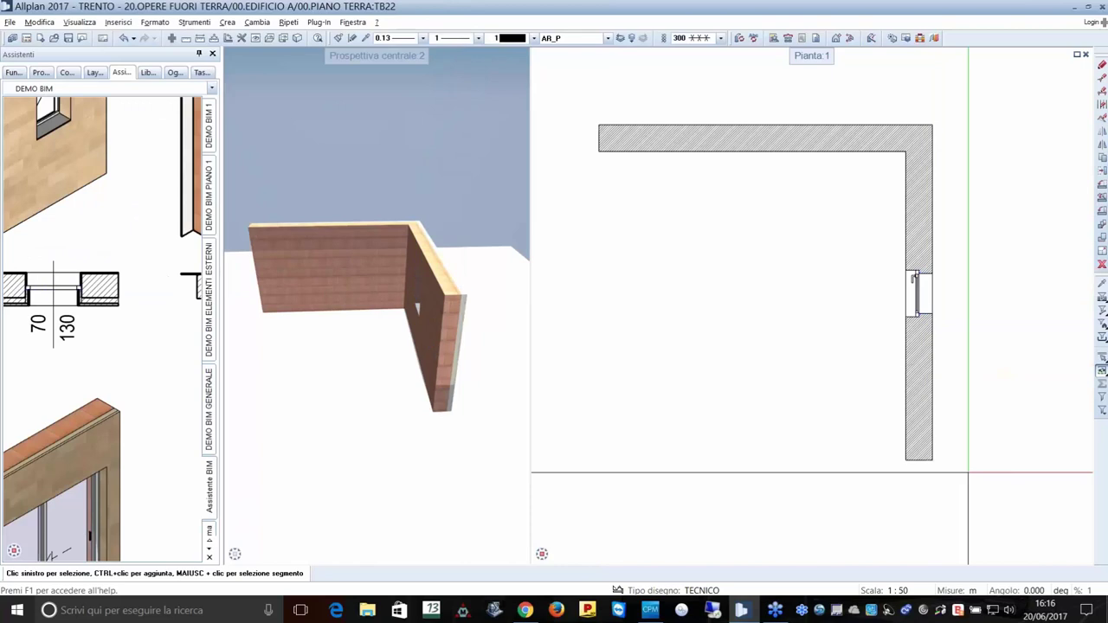
pyautogui.keyDown('shift'); pyautogui.moveTo(387, 230); pyautogui.dragTo(347, 234, button='middle'); pyautogui.keyUp('shift')
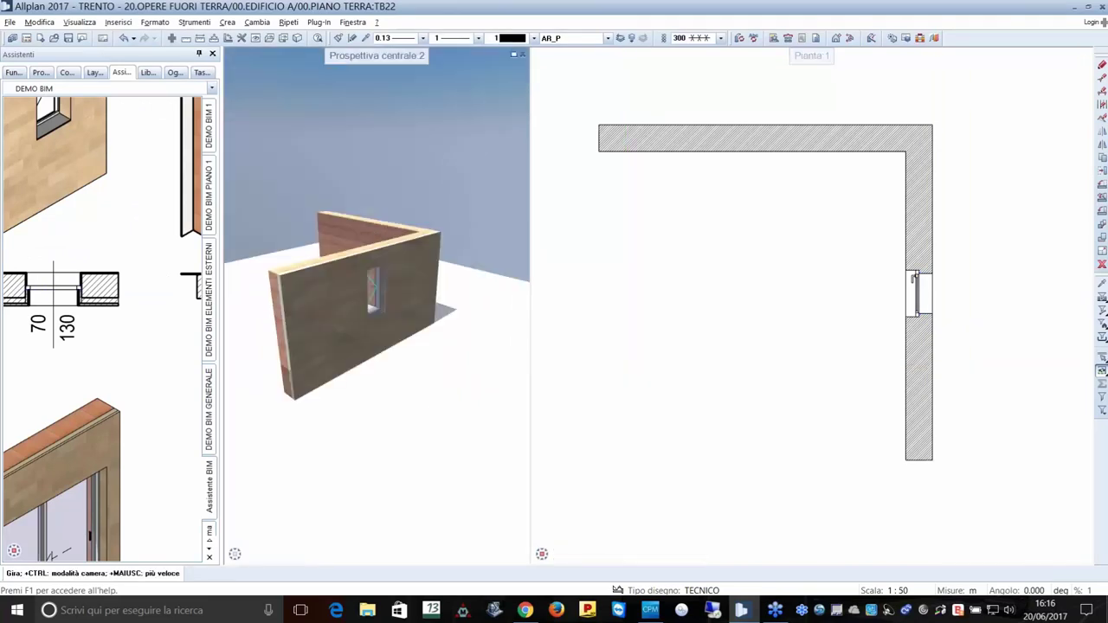
pyautogui.scroll(5, 433, 345)
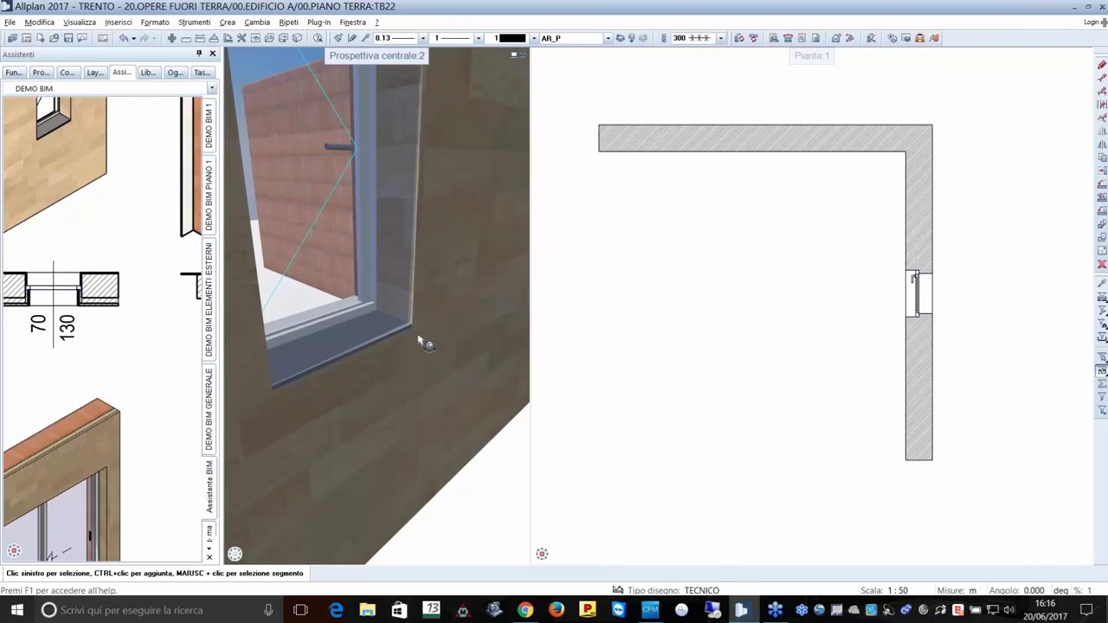
pyautogui.scroll(-5, 424, 343)
pyautogui.keyDown('shift'); pyautogui.moveTo(424, 343); pyautogui.dragTo(372, 260, button='middle'); pyautogui.keyUp('shift')
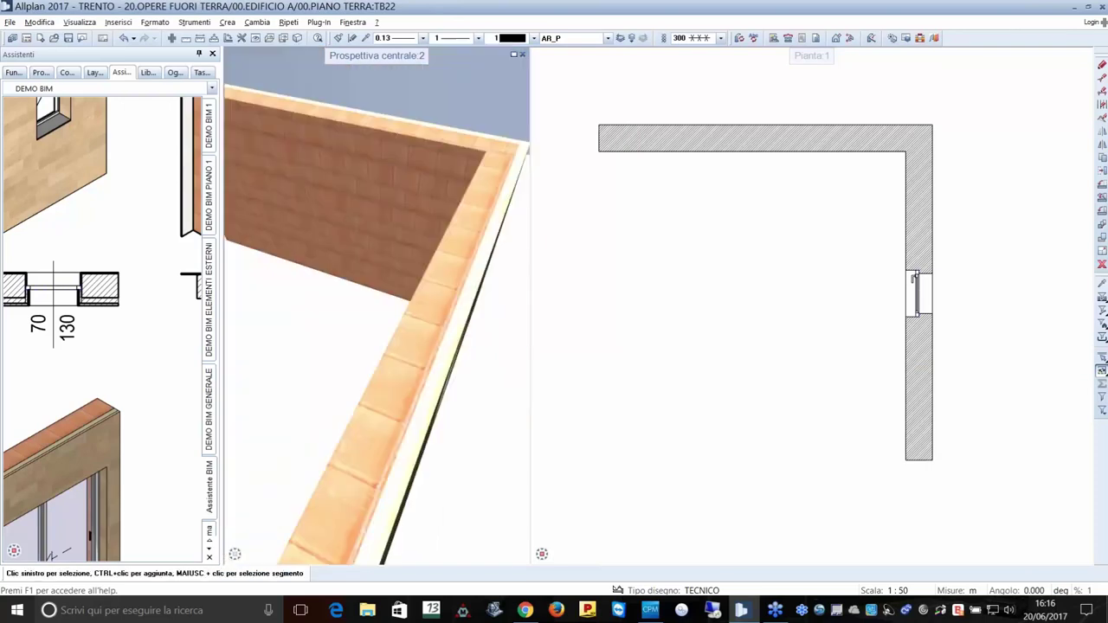
pyautogui.moveTo(377, 308)
pyautogui.mouseDown(button='middle')
pyautogui.moveTo(346, 308)
pyautogui.moveTo(377, 260)
pyautogui.moveTo(339, 233)
pyautogui.mouseUp(button='middle')
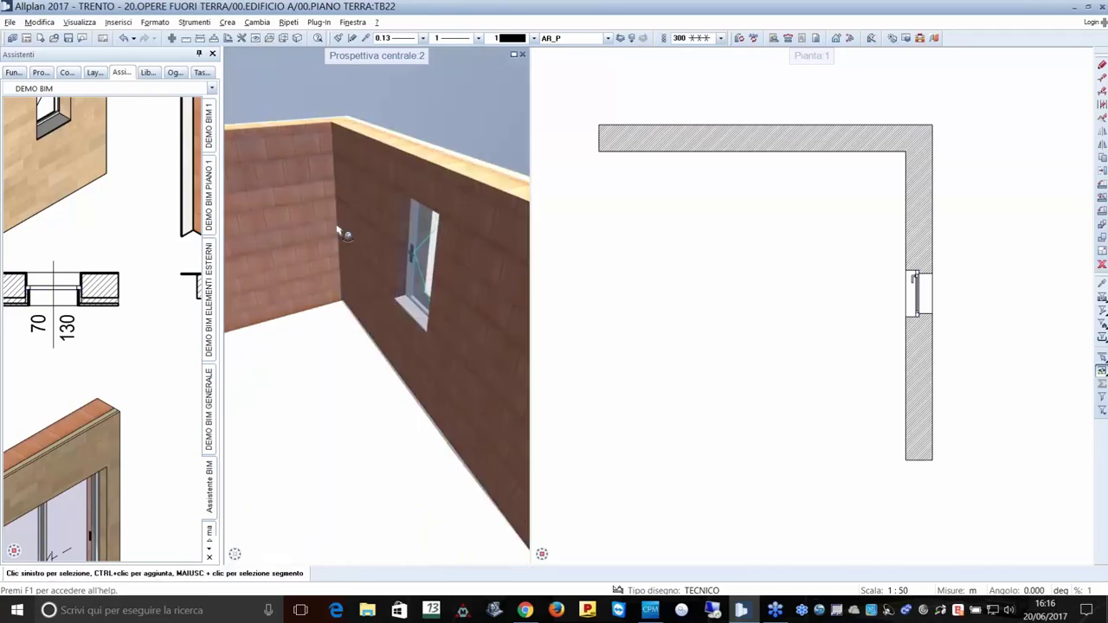
pyautogui.moveTo(340, 232)
pyautogui.mouseDown(button='middle')
pyautogui.moveTo(524, 277)
pyautogui.moveTo(425, 271)
pyautogui.moveTo(475, 268)
pyautogui.moveTo(272, 198)
pyautogui.mouseUp(button='middle')
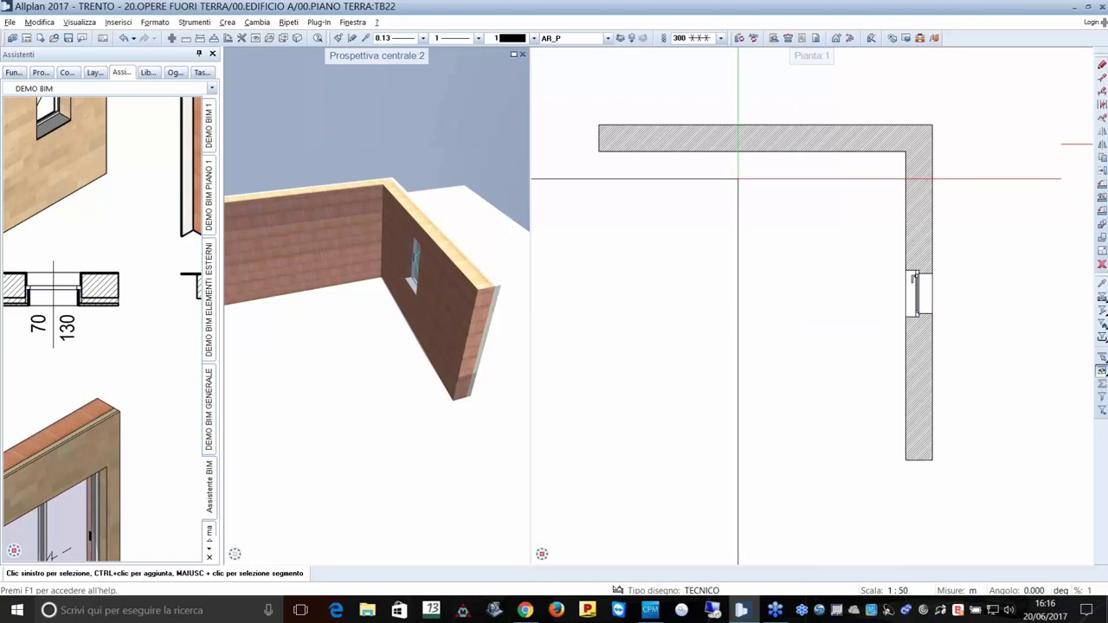
pyautogui.doubleClick(738, 141)
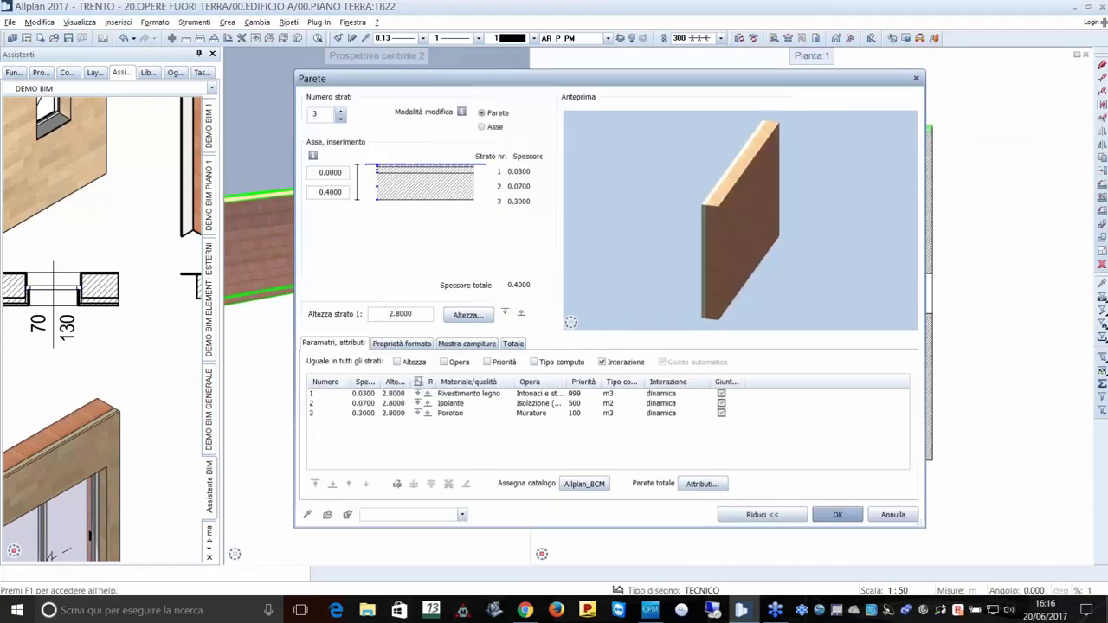
pyautogui.click(341, 111)
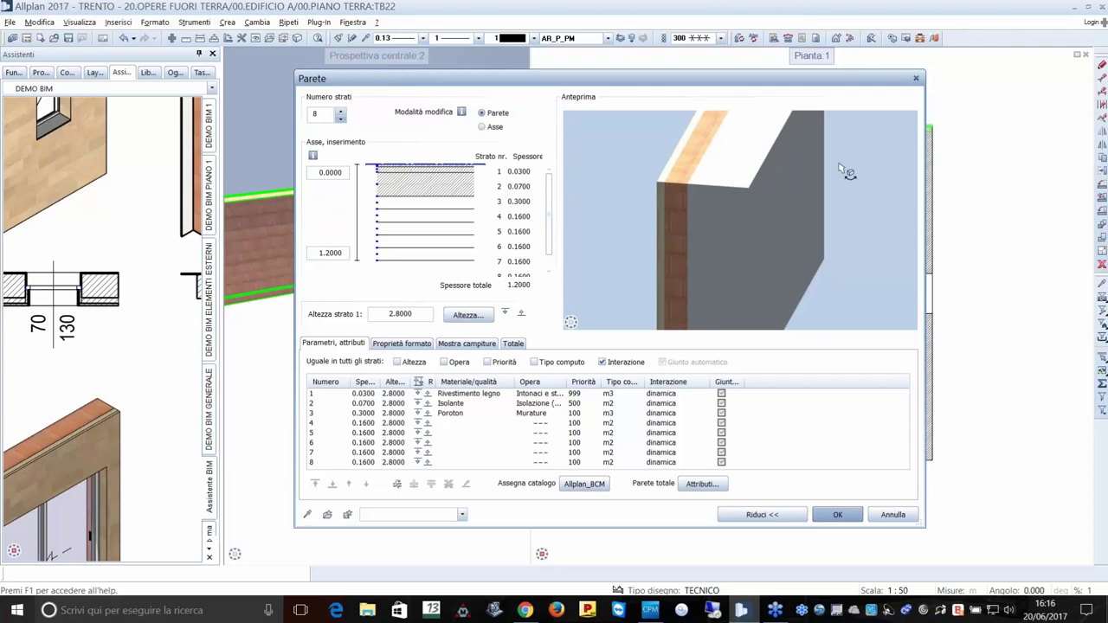
pyautogui.click(342, 119)
pyautogui.click(341, 119)
pyautogui.click(341, 119)
pyautogui.click(342, 119)
pyautogui.click(341, 119)
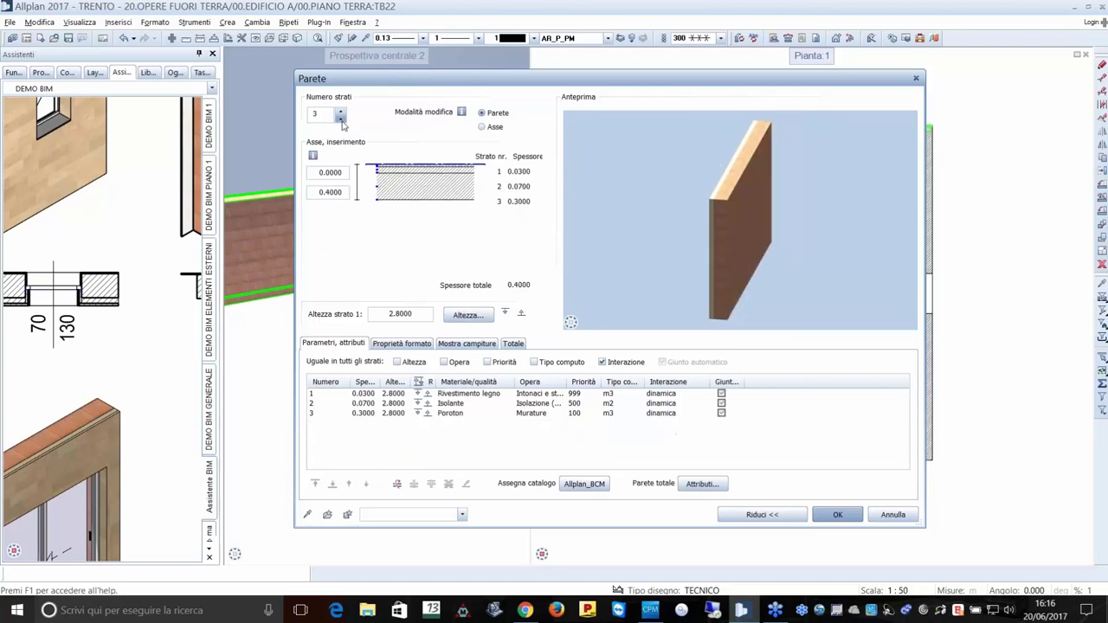
pyautogui.click(341, 119)
pyautogui.click(342, 111)
pyautogui.click(341, 112)
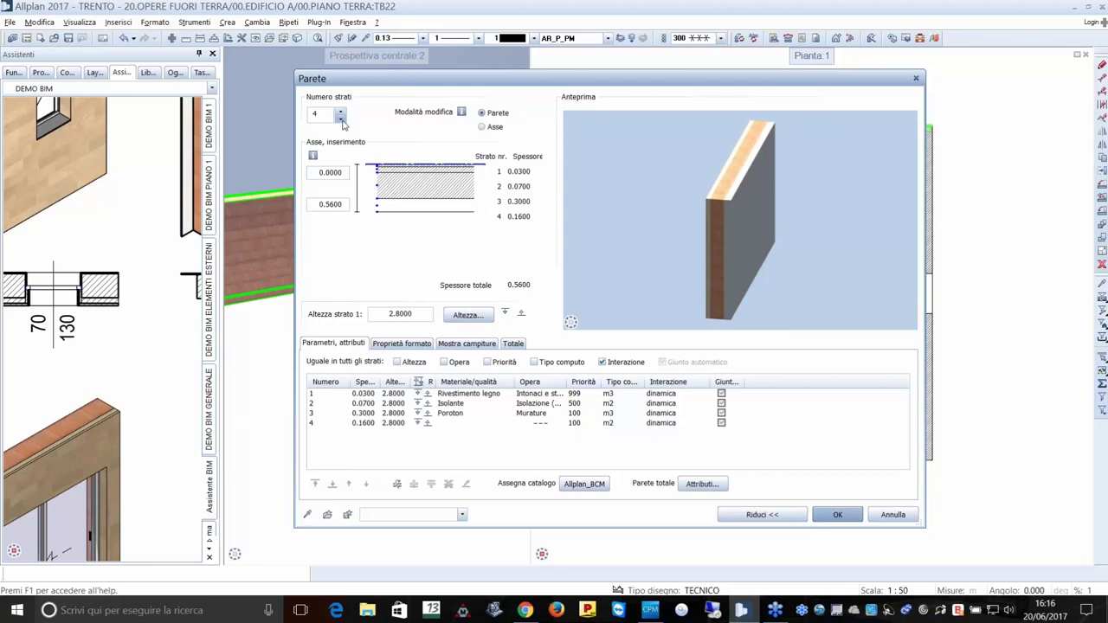
pyautogui.click(341, 118)
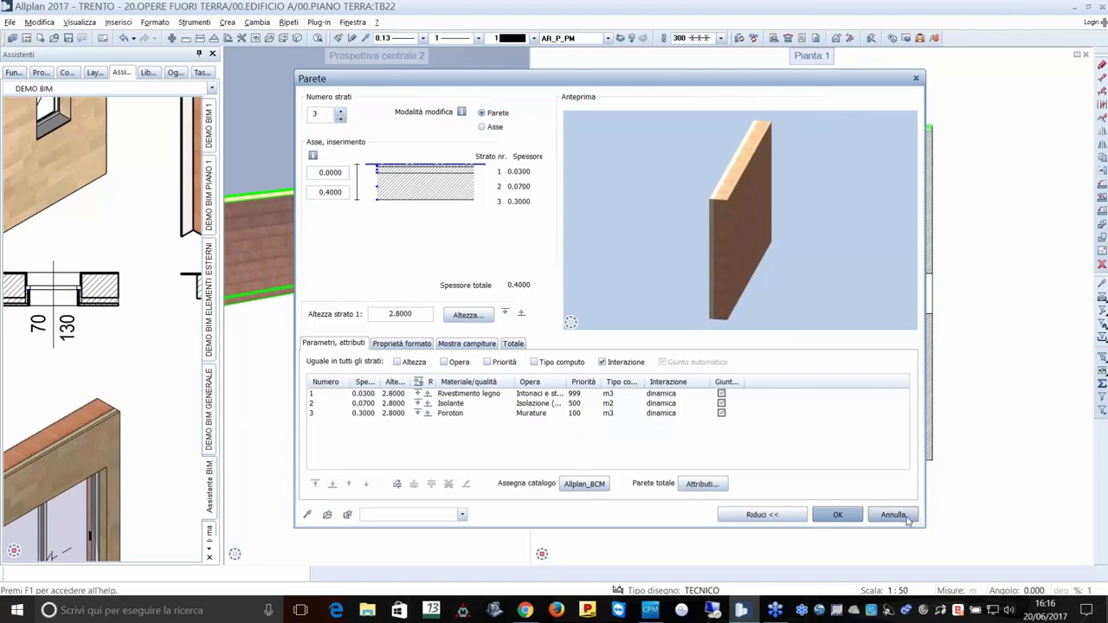
pyautogui.click(905, 516)
# Place an Etichetta label reading 70/130 beside the window opening in Pianta 1.
pyautogui.moveTo(376, 346)
pyautogui.mouseDown()
pyautogui.moveTo(377, 320)
pyautogui.moveTo(407, 320)
pyautogui.mouseUp()
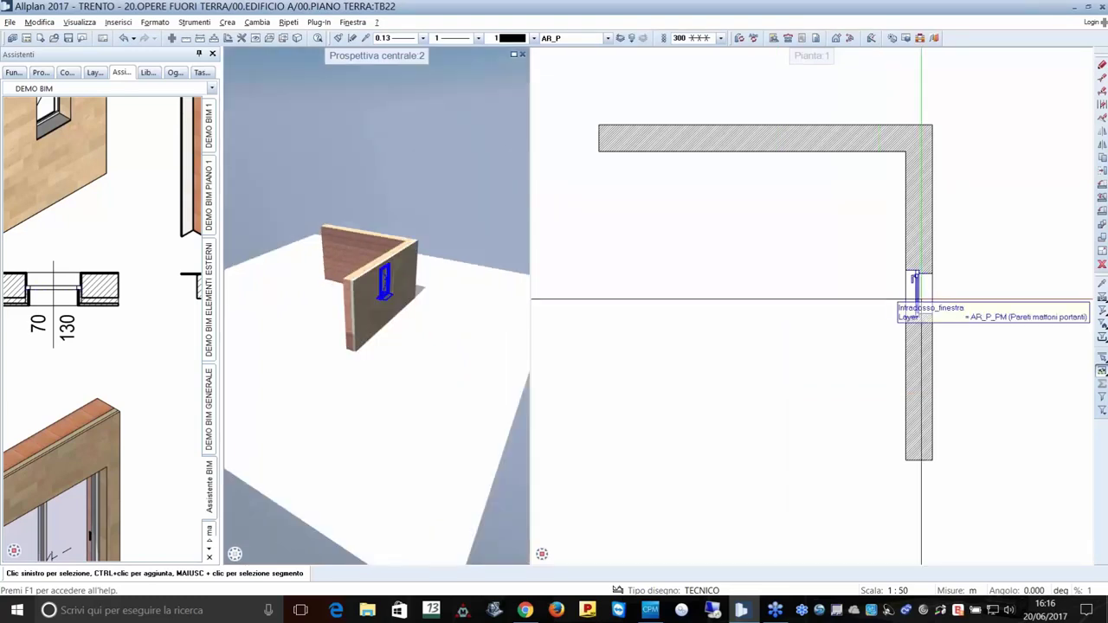
pyautogui.scroll(3, 914, 295)
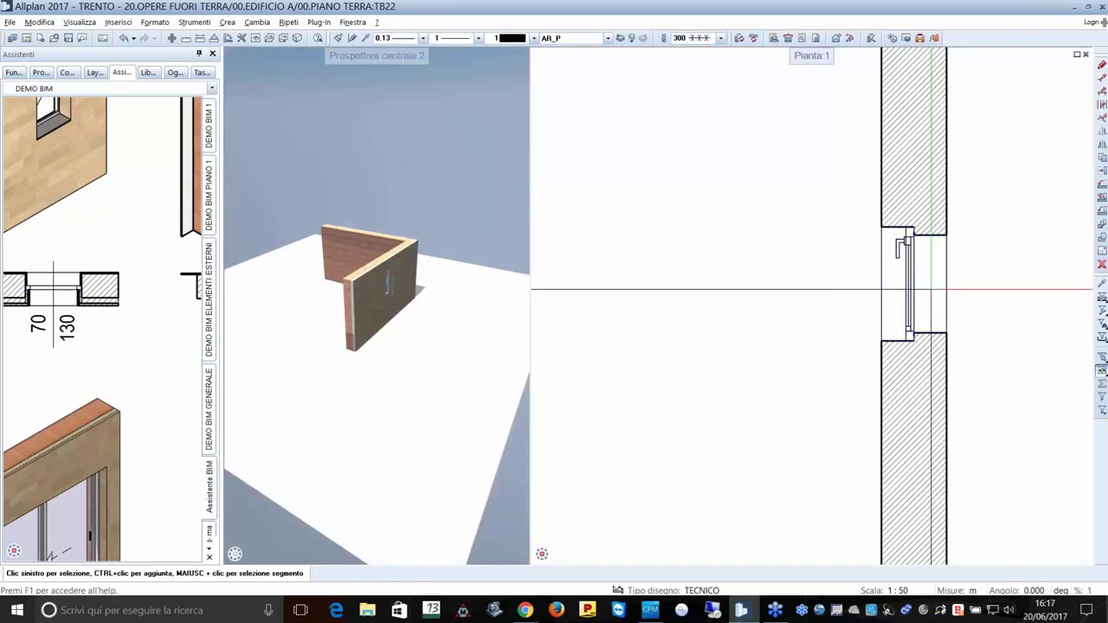
pyautogui.rightClick(931, 290)
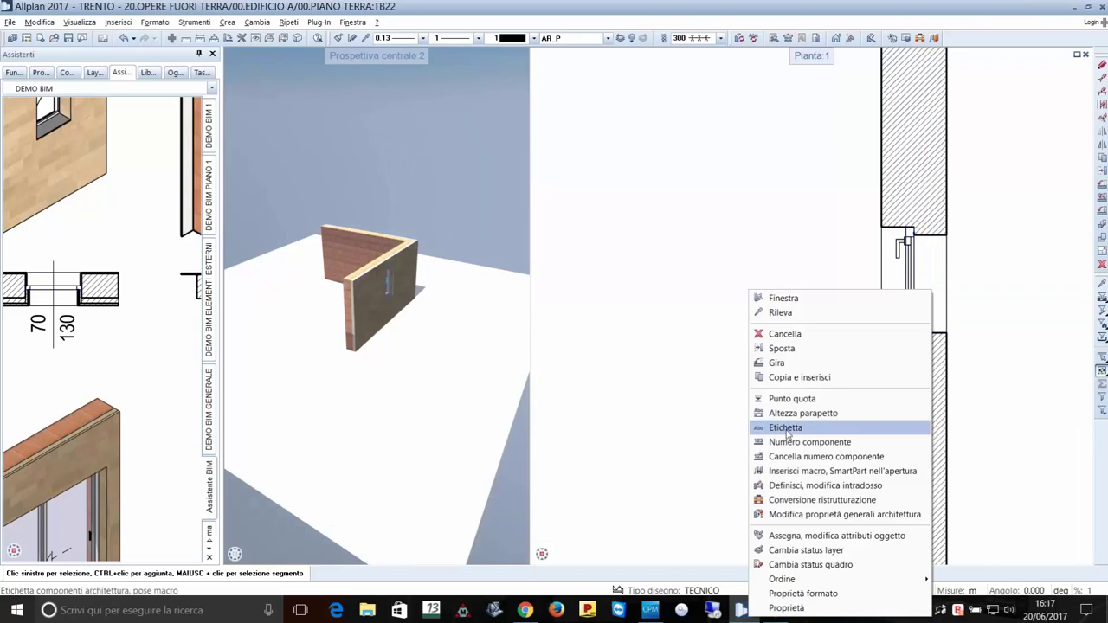
pyautogui.click(786, 428)
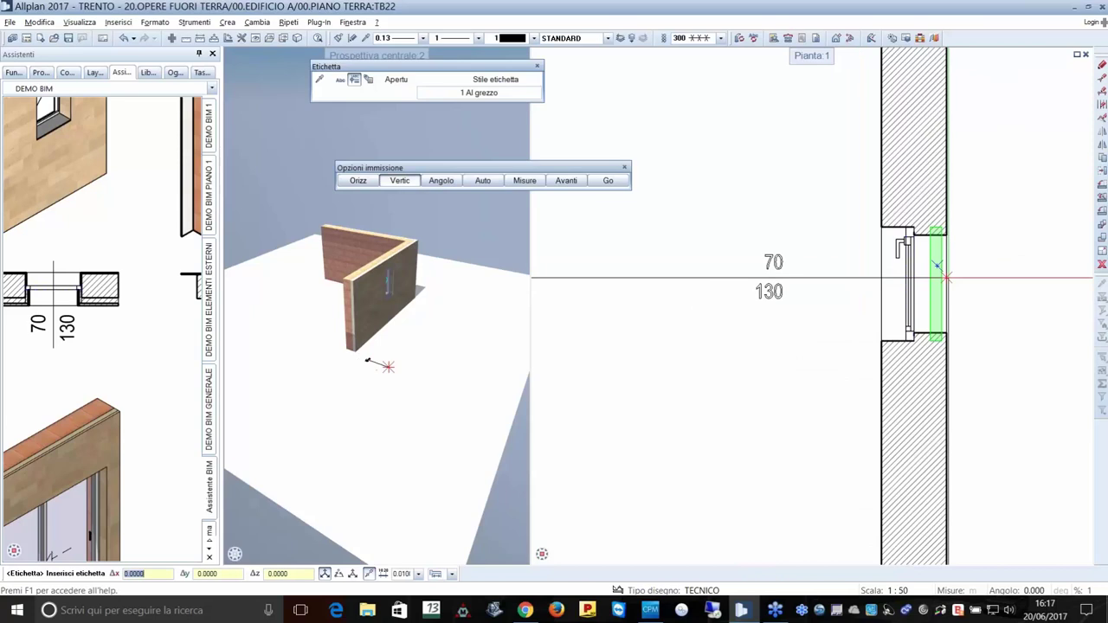
pyautogui.click(1004, 284)
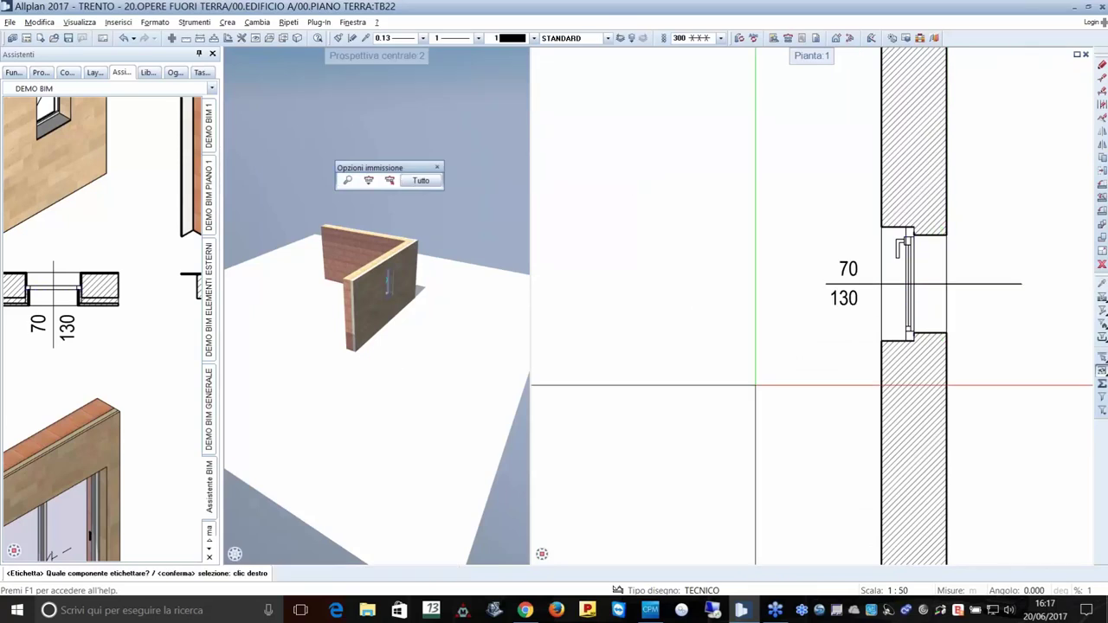
pyautogui.scroll(-2, 684, 345)
pyautogui.moveTo(684, 345); pyautogui.dragTo(759, 303, button='middle')
pyautogui.press('Escape')
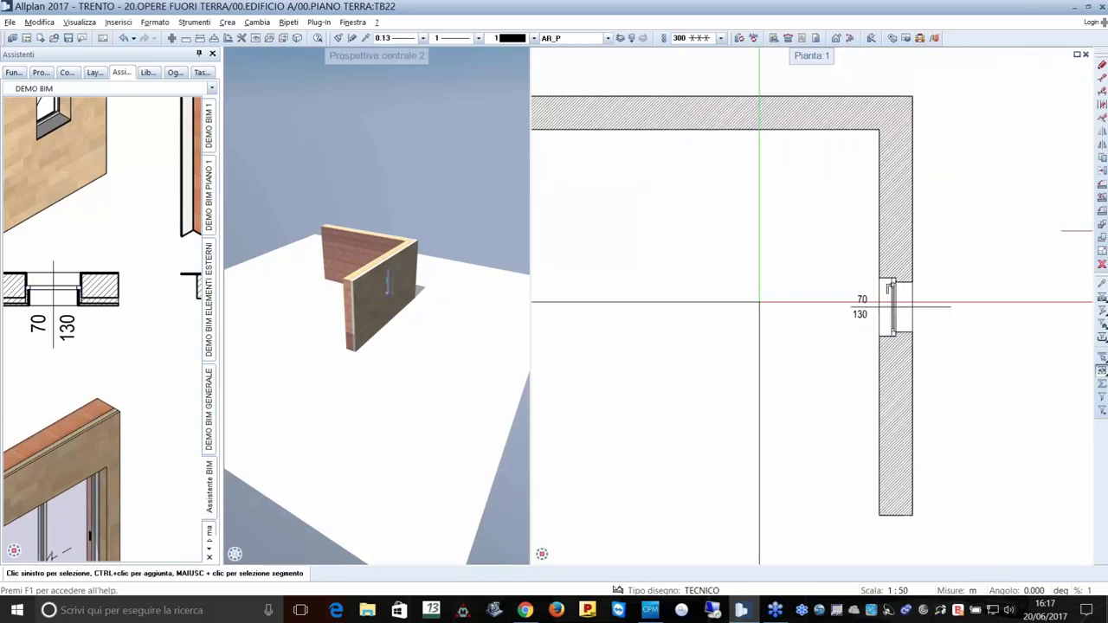
# Orbit and zoom the 3D view around the wall corner and window.
pyautogui.scroll(-1, 682, 235)
pyautogui.moveTo(683, 235); pyautogui.dragTo(743, 230, button='middle')
pyautogui.keyDown('shift'); pyautogui.moveTo(346, 286); pyautogui.dragTo(398, 286, button='middle'); pyautogui.keyUp('shift')
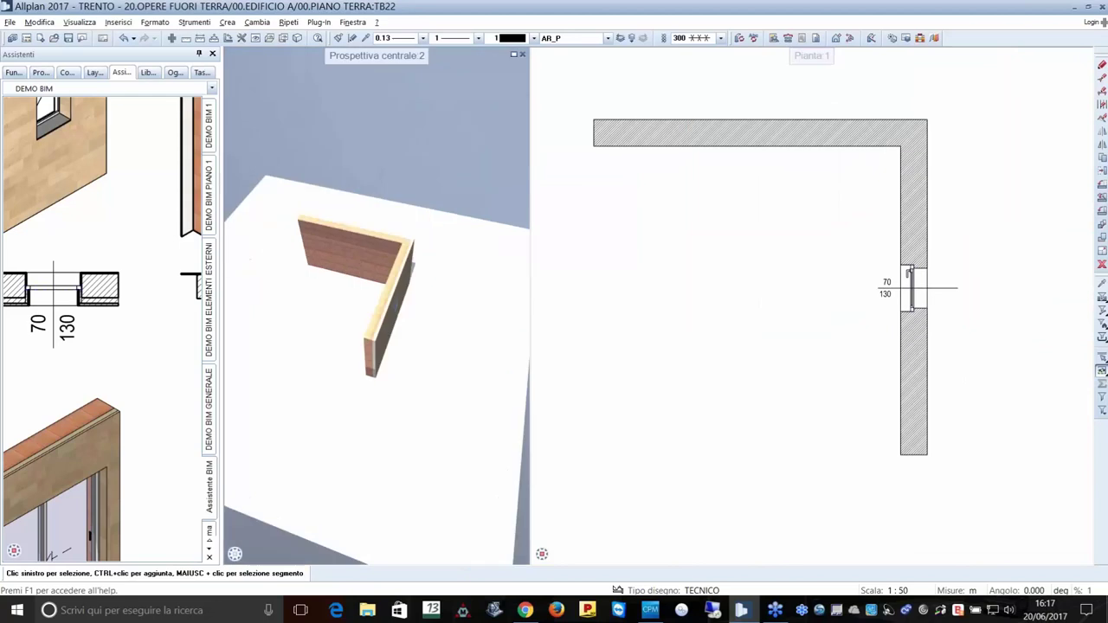
pyautogui.scroll(2, 384, 260)
pyautogui.scroll(2, 438, 388)
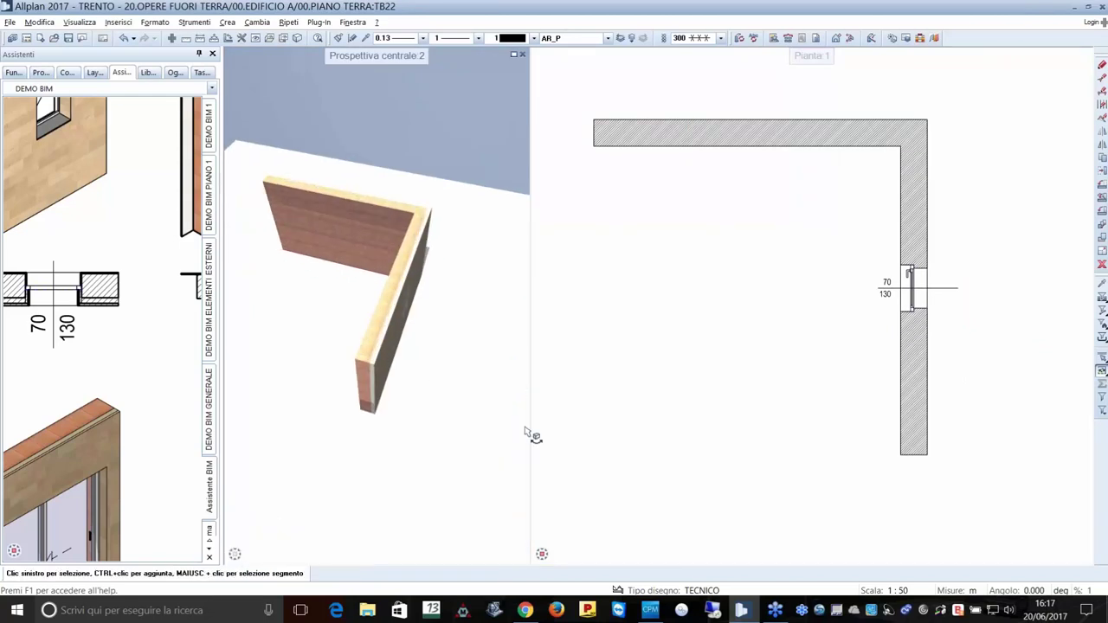
pyautogui.scroll(1, 377, 299)
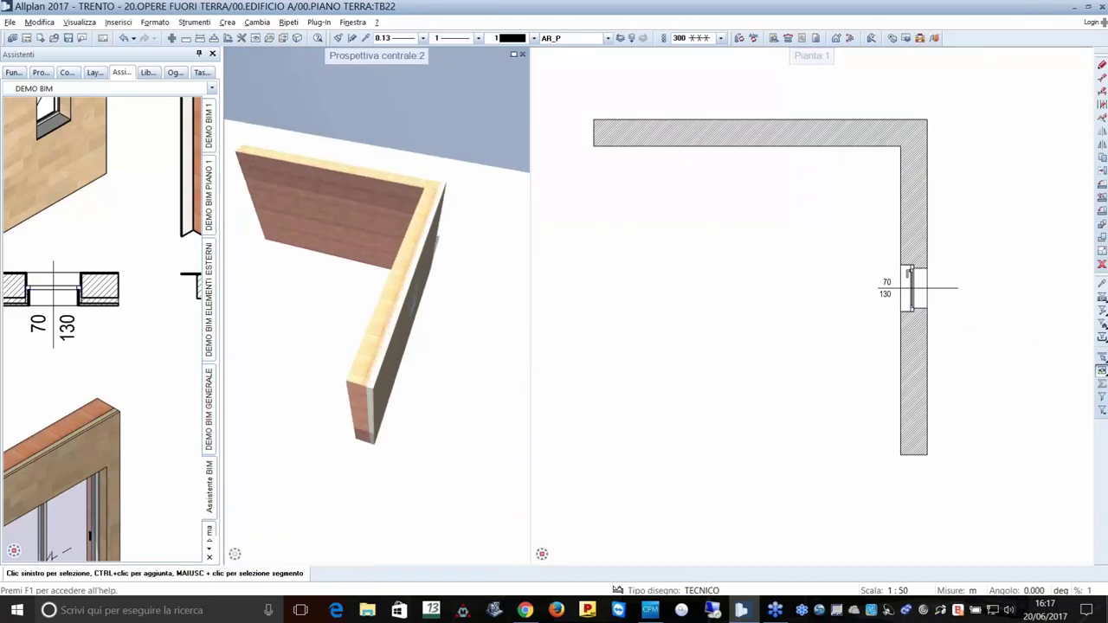
pyautogui.scroll(1, 377, 307)
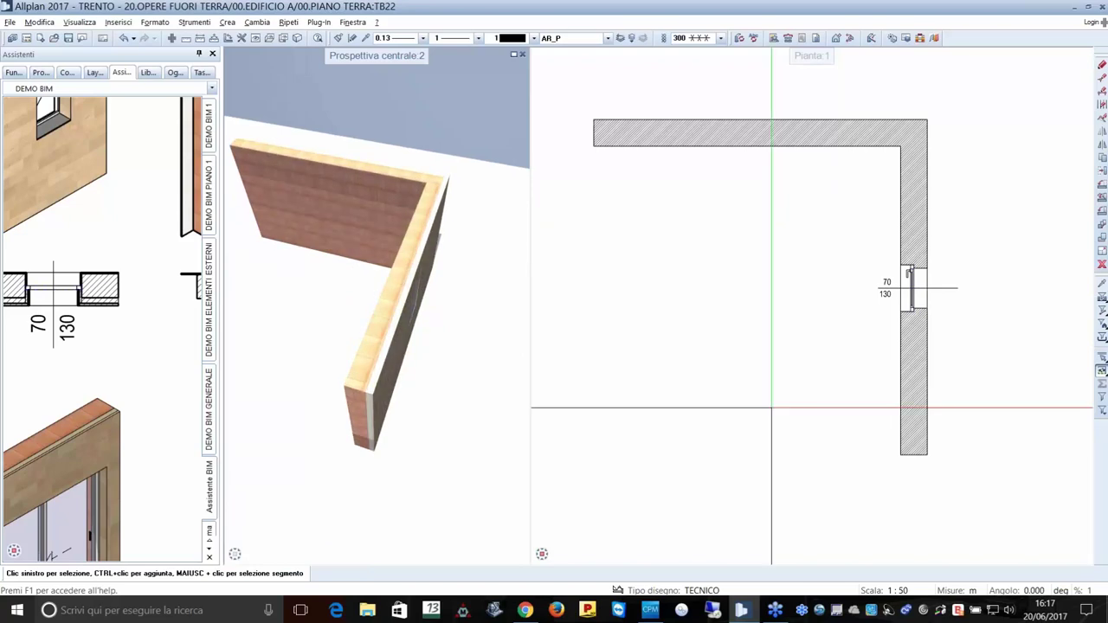
pyautogui.scroll(3, 892, 319)
pyautogui.scroll(-2, 828, 333)
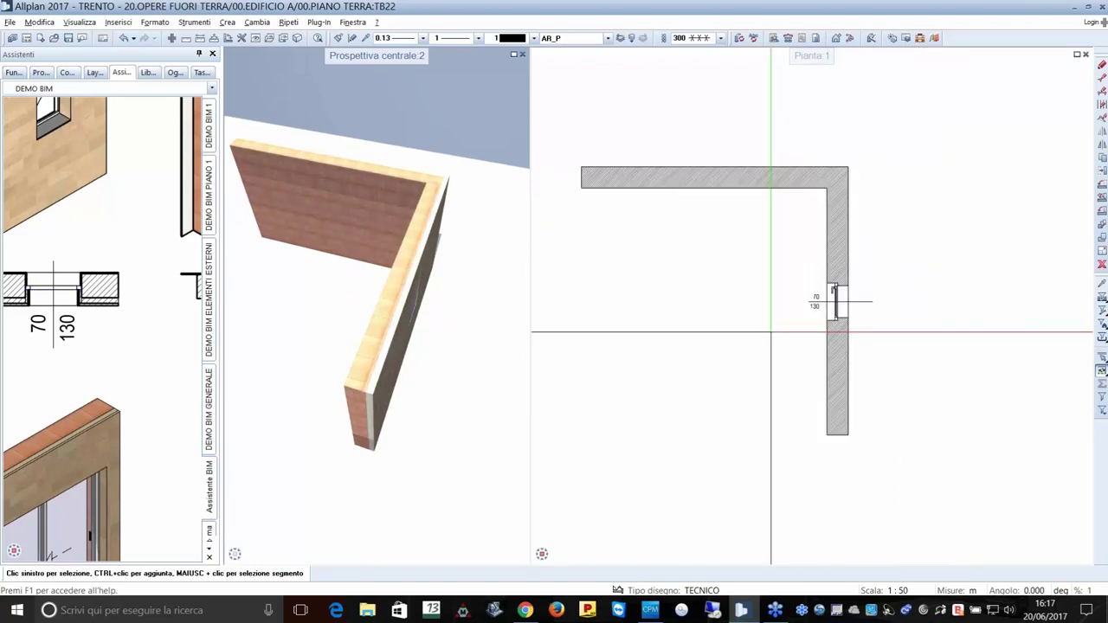
pyautogui.scroll(-1, 718, 334)
# Change the Tipo disegno from TECNICO to ESECUTIVO to show coloured wall layers.
pyautogui.click(701, 591)
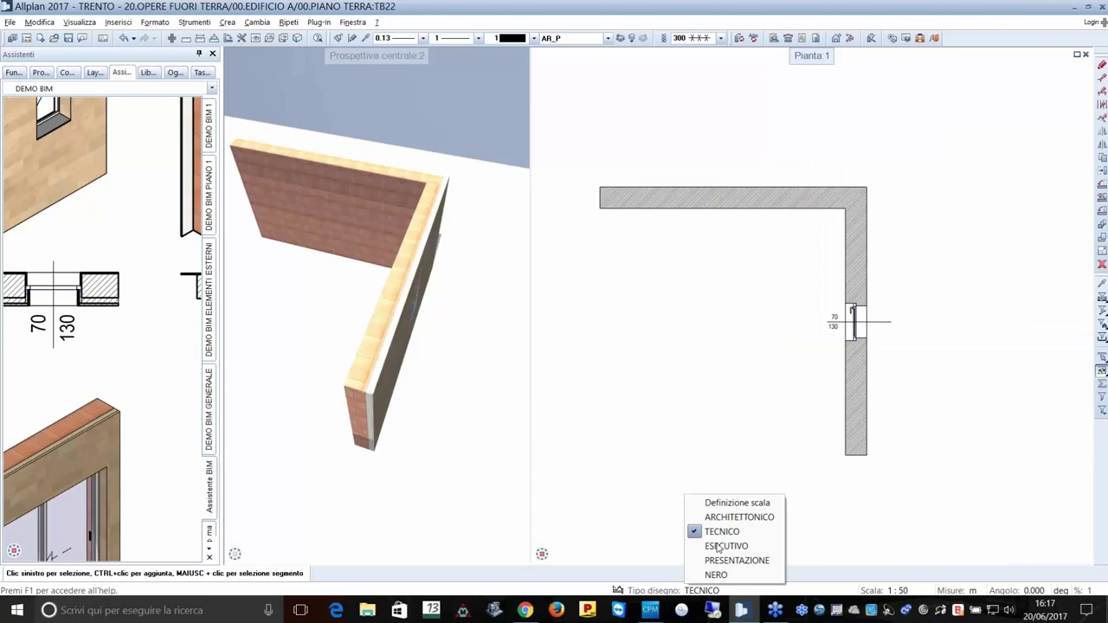
pyautogui.click(726, 546)
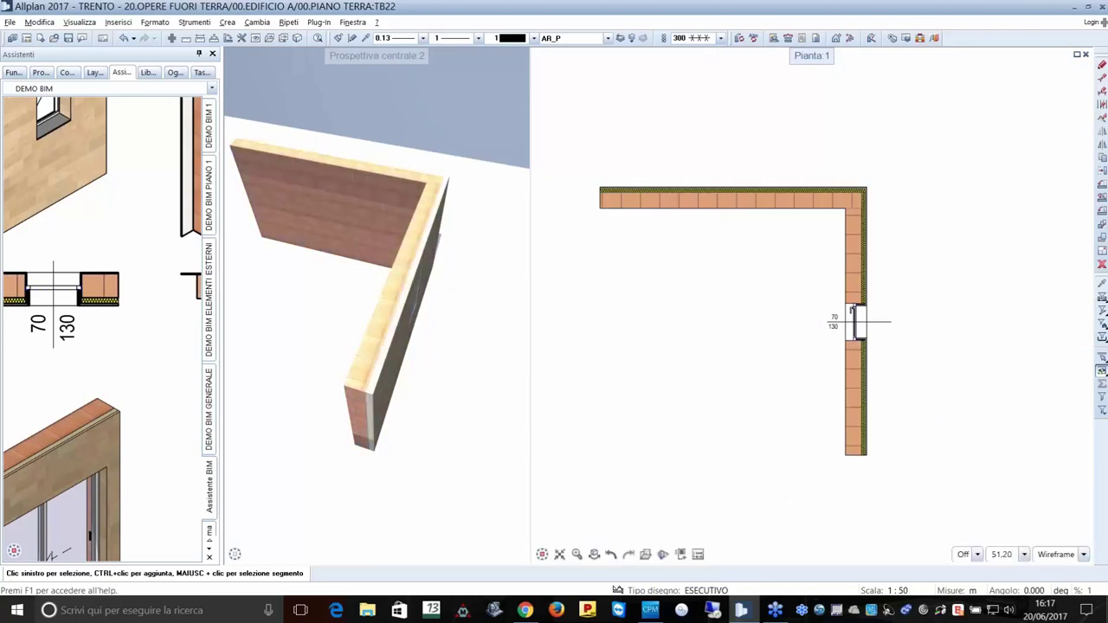
pyautogui.click(705, 592)
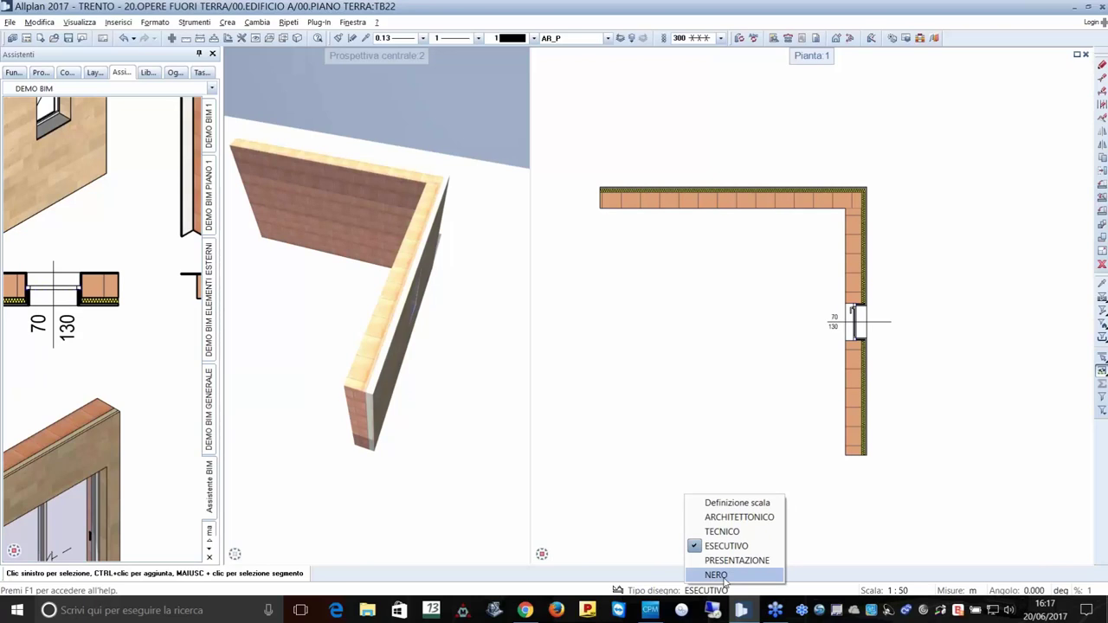
pyautogui.click(719, 446)
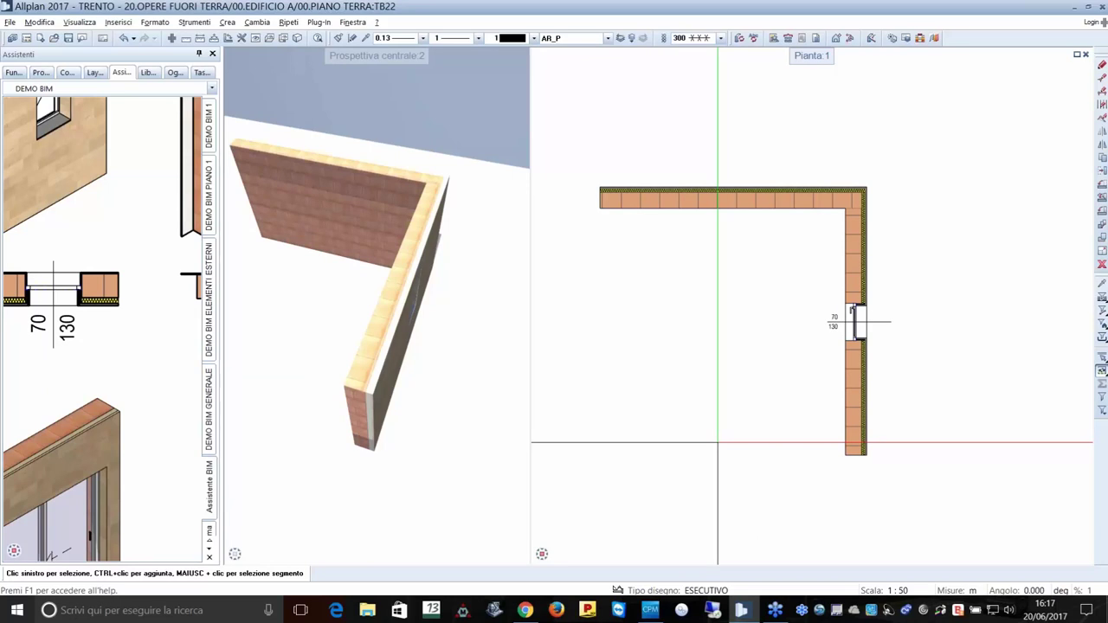
pyautogui.keyDown('shift'); pyautogui.moveTo(372, 303); pyautogui.dragTo(399, 294, button='middle'); pyautogui.keyUp('shift')
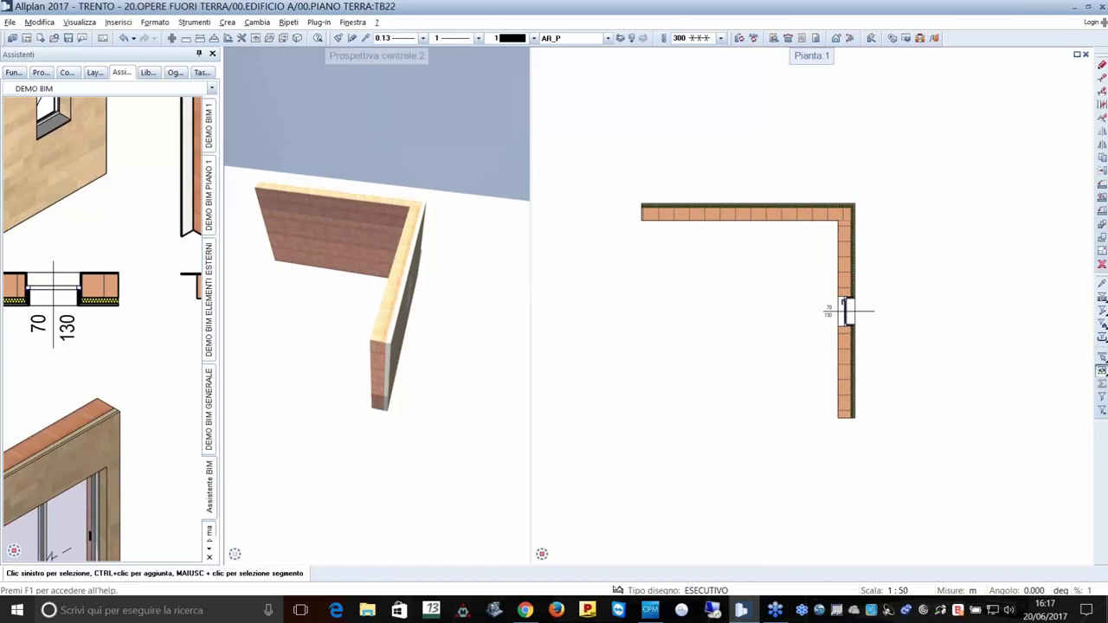
# Place a concrete Pilastro column from the DEMO BIM 1 sheet at the wall corner.
pyautogui.scroll(-3, 72, 320)
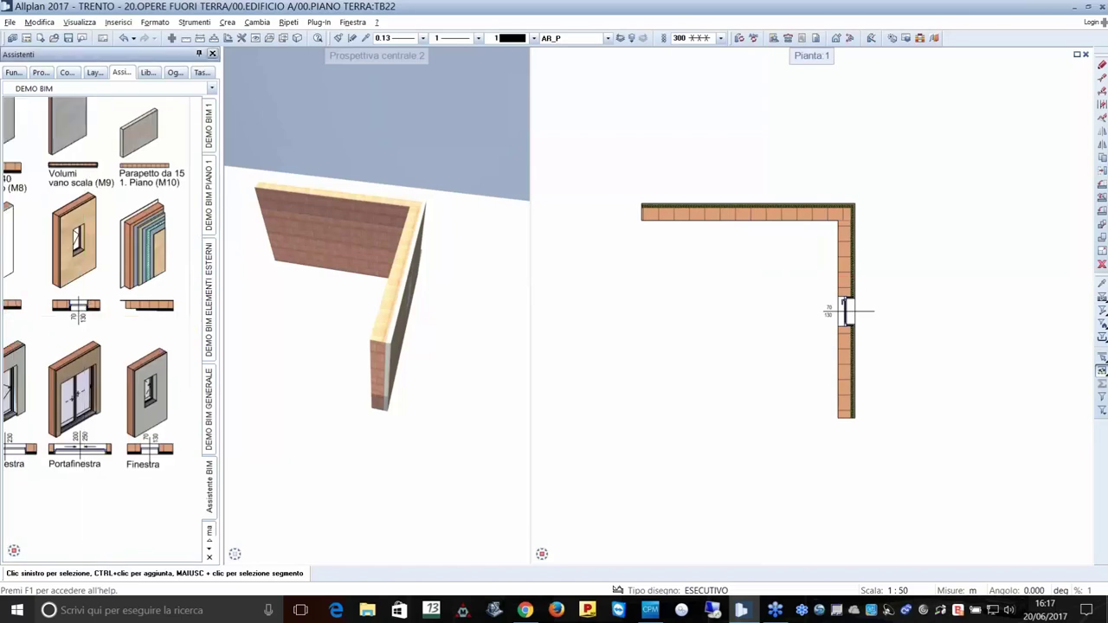
pyautogui.scroll(-2, 72, 320)
pyautogui.click(209, 126)
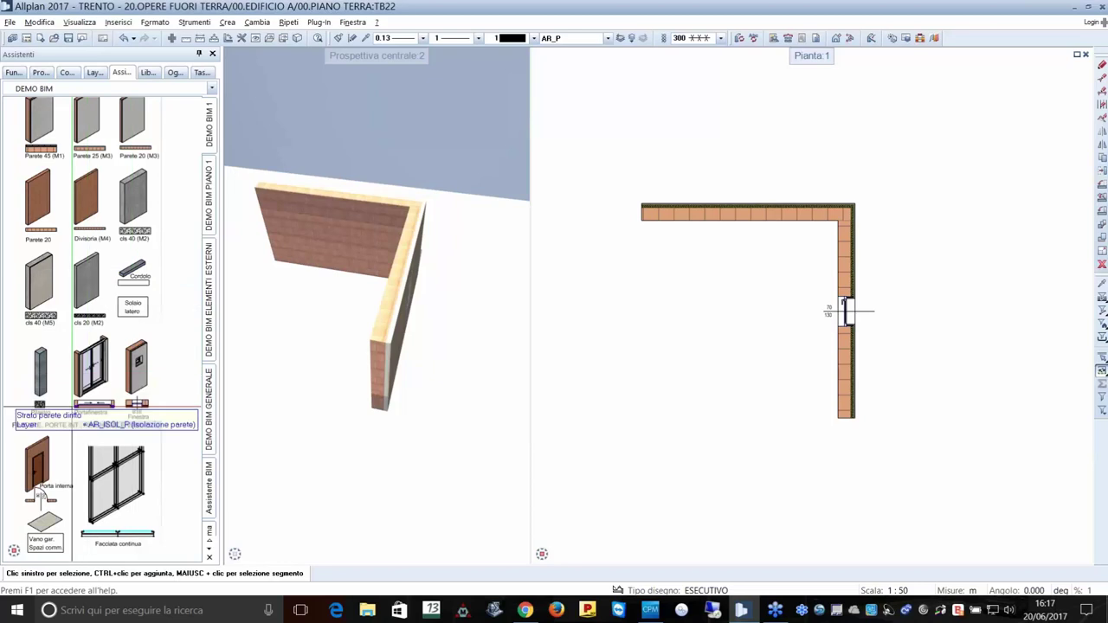
pyautogui.scroll(2, 47, 381)
pyautogui.scroll(2, 83, 368)
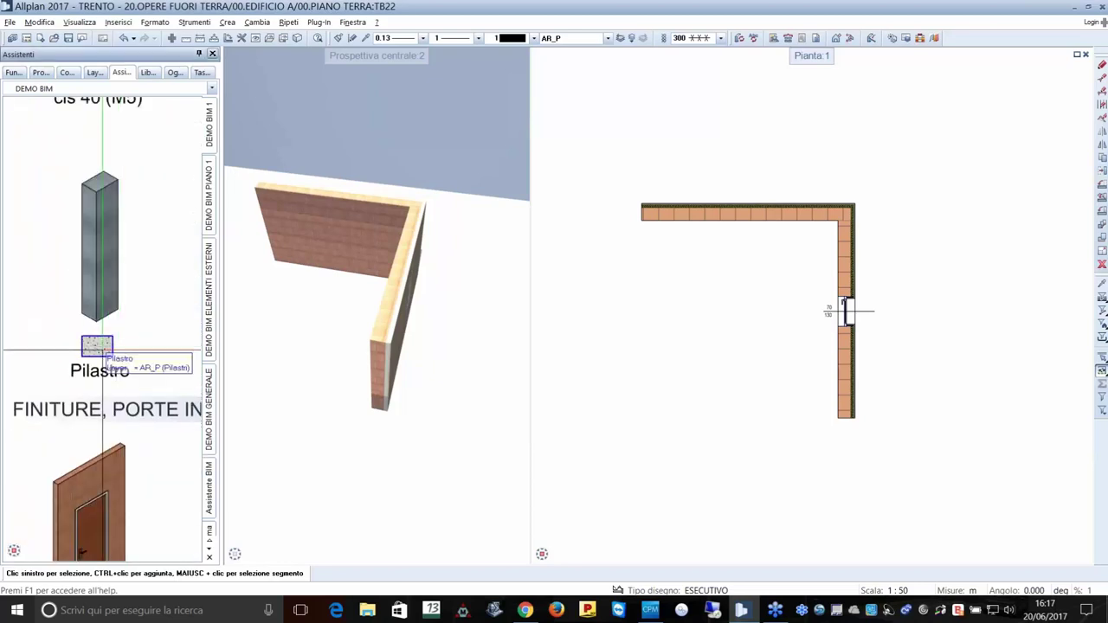
pyautogui.doubleClick(103, 351)
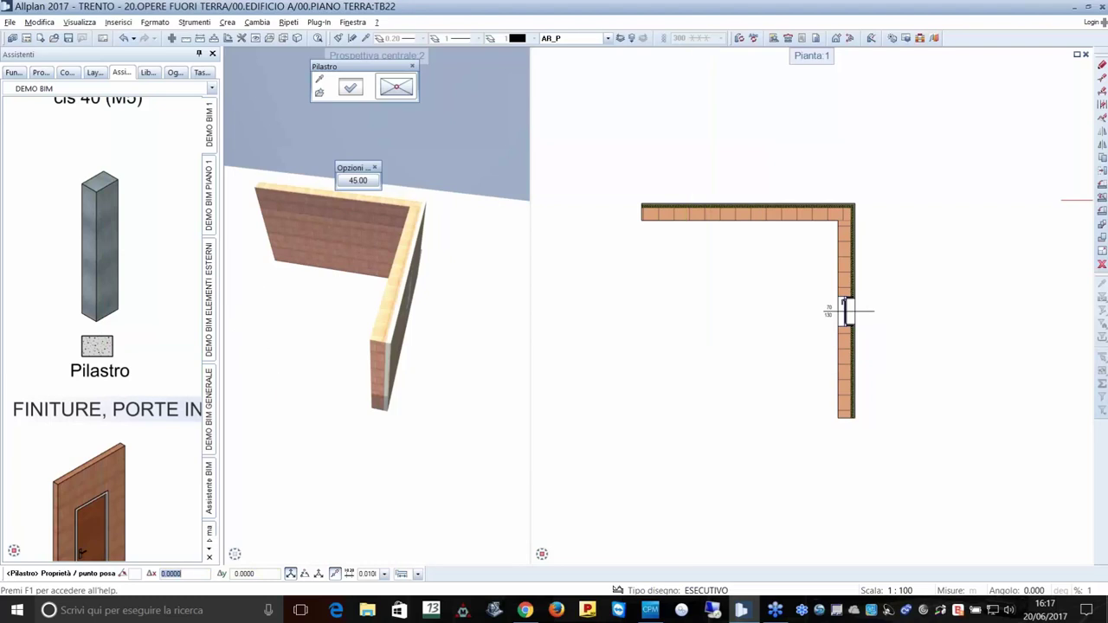
pyautogui.scroll(3, 853, 208)
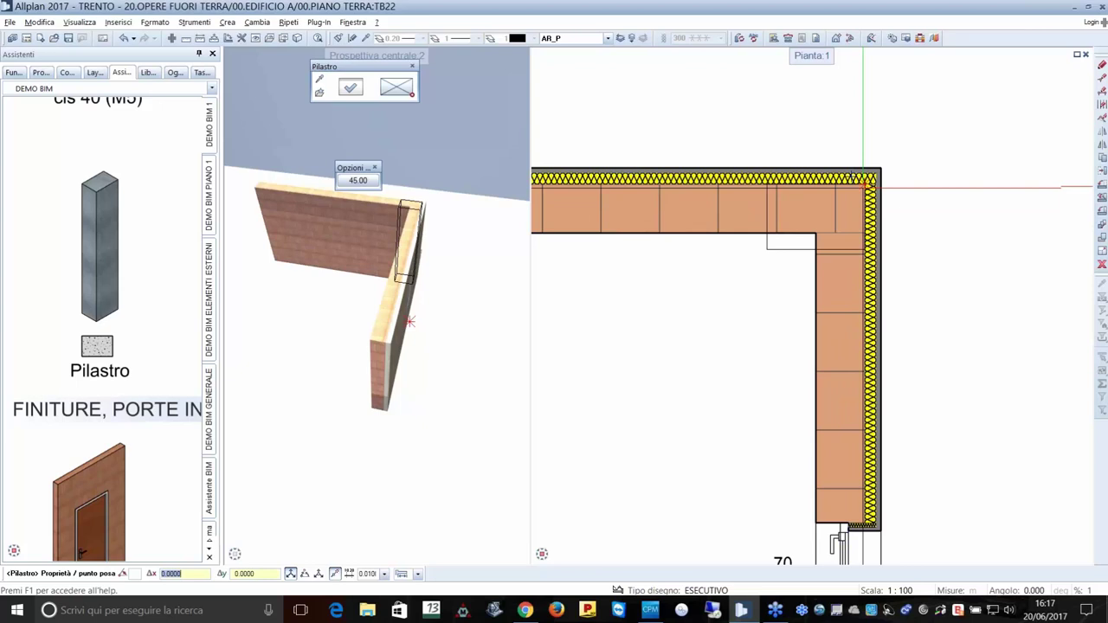
pyautogui.click(864, 184)
pyautogui.press('Escape')
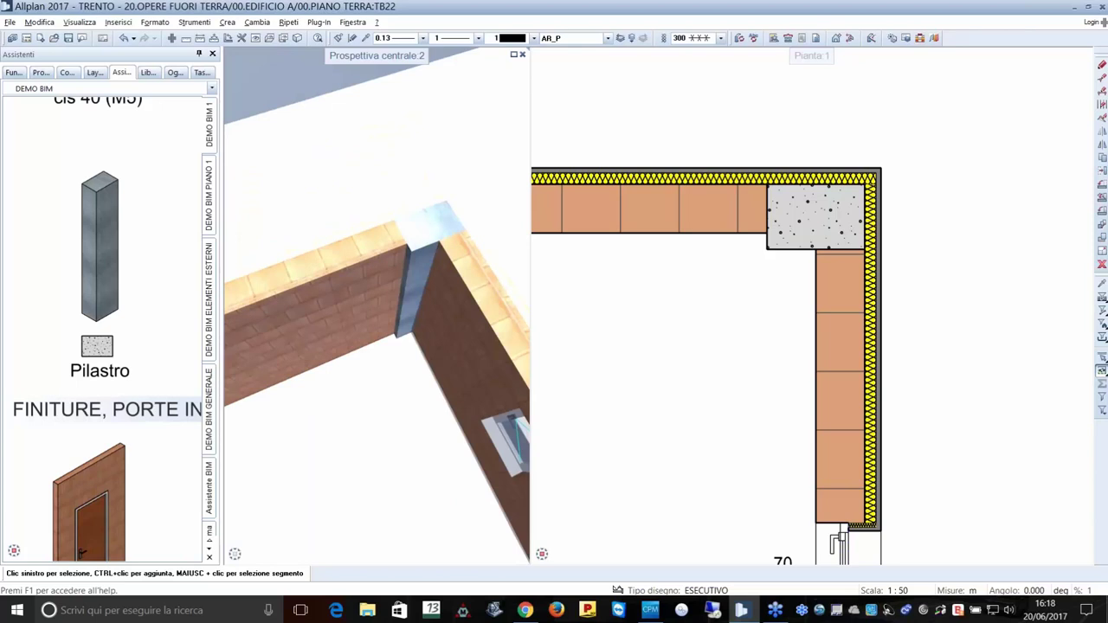
# Resize the column by -0.1 so it fits within the wall.
pyautogui.moveTo(420, 285); pyautogui.dragTo(429, 333)
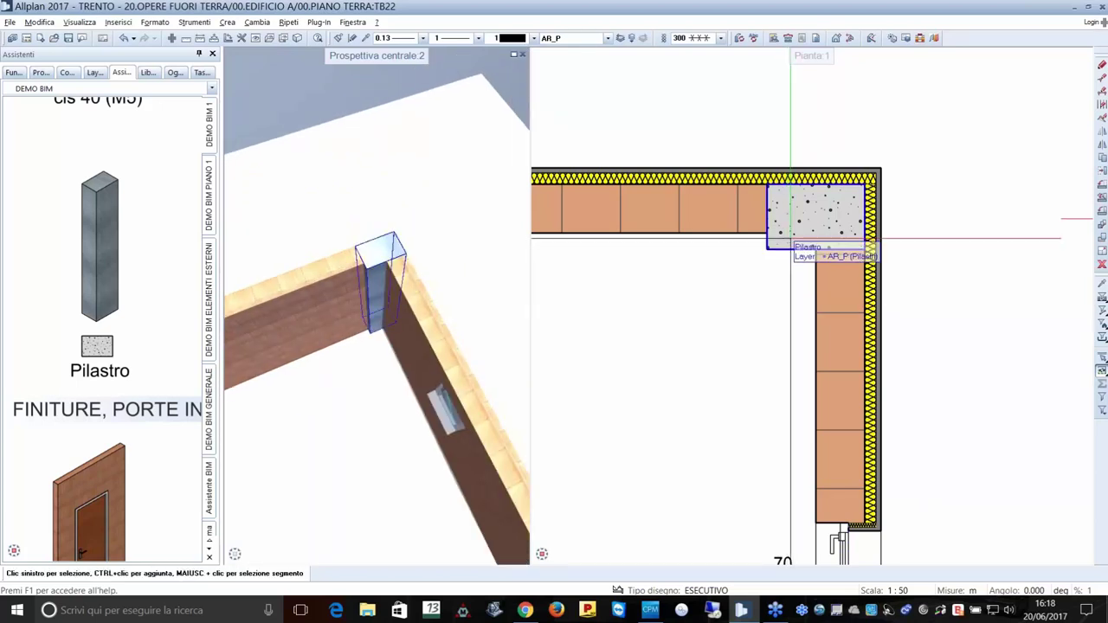
pyautogui.click(790, 243)
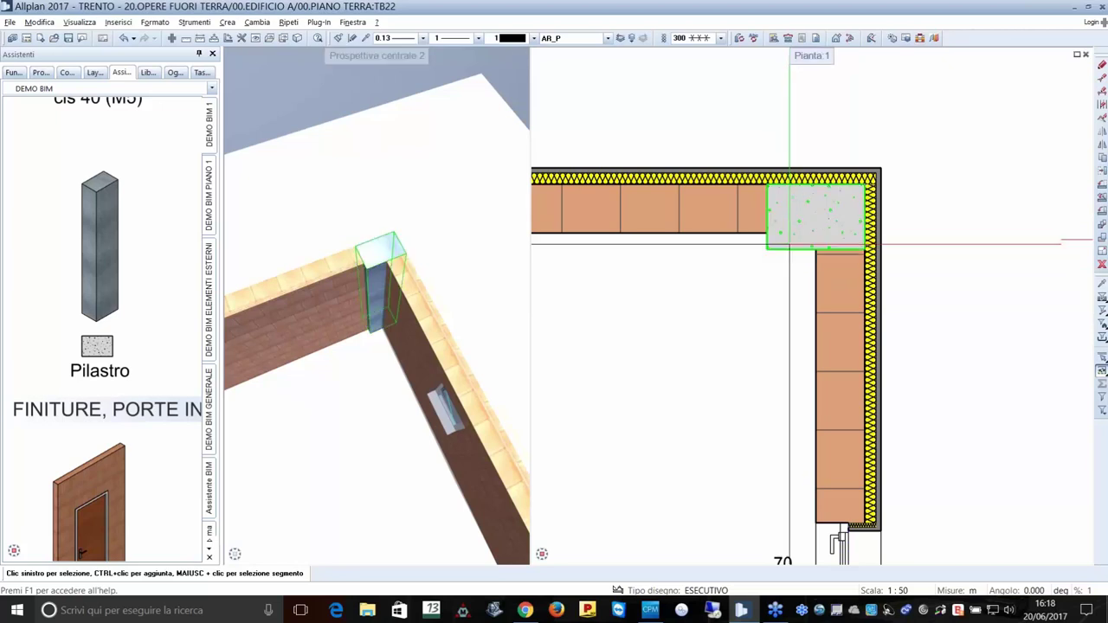
pyautogui.click(815, 250)
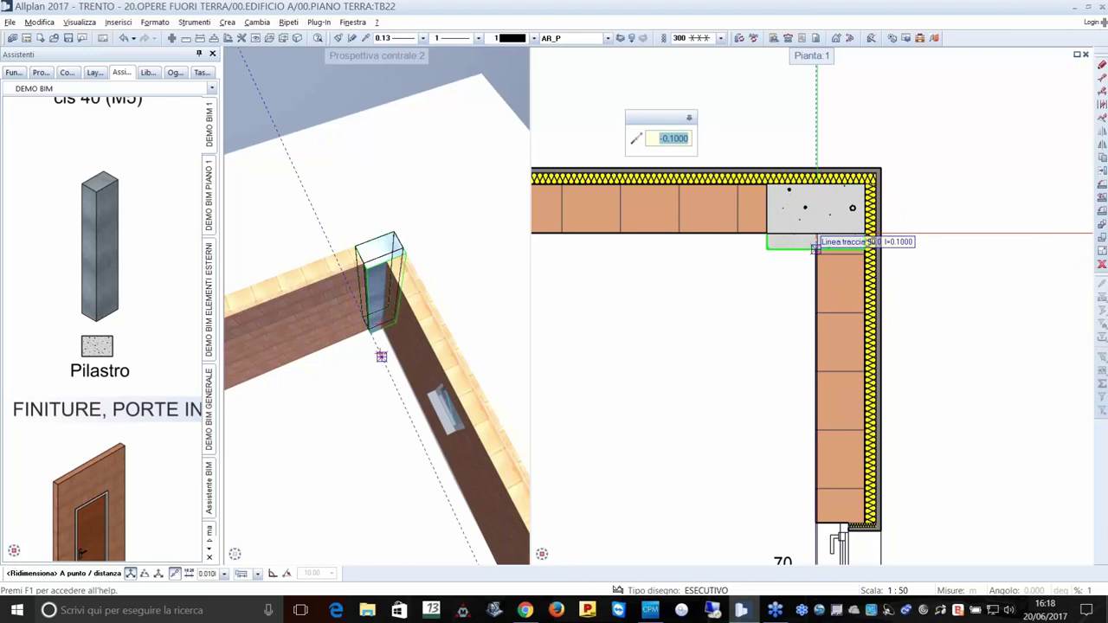
pyautogui.press('Return')
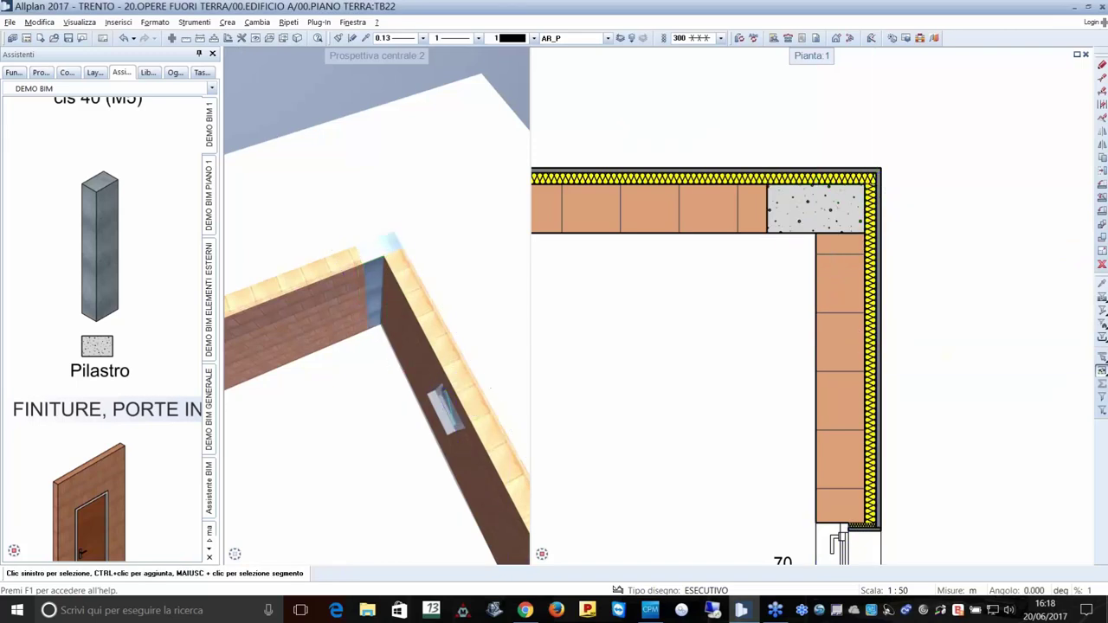
pyautogui.keyDown('shift'); pyautogui.moveTo(377, 346); pyautogui.dragTo(377, 303, button='middle'); pyautogui.keyUp('shift')
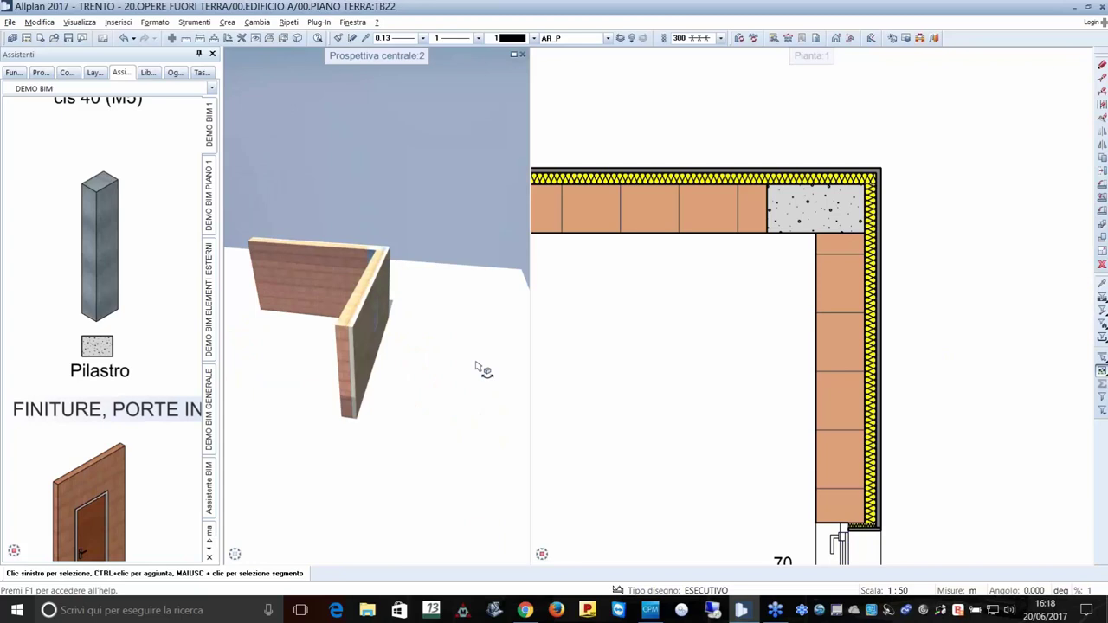
pyautogui.keyDown('shift'); pyautogui.moveTo(481, 368); pyautogui.dragTo(773, 312, button='middle'); pyautogui.keyUp('shift')
pyautogui.scroll(-1, 773, 311)
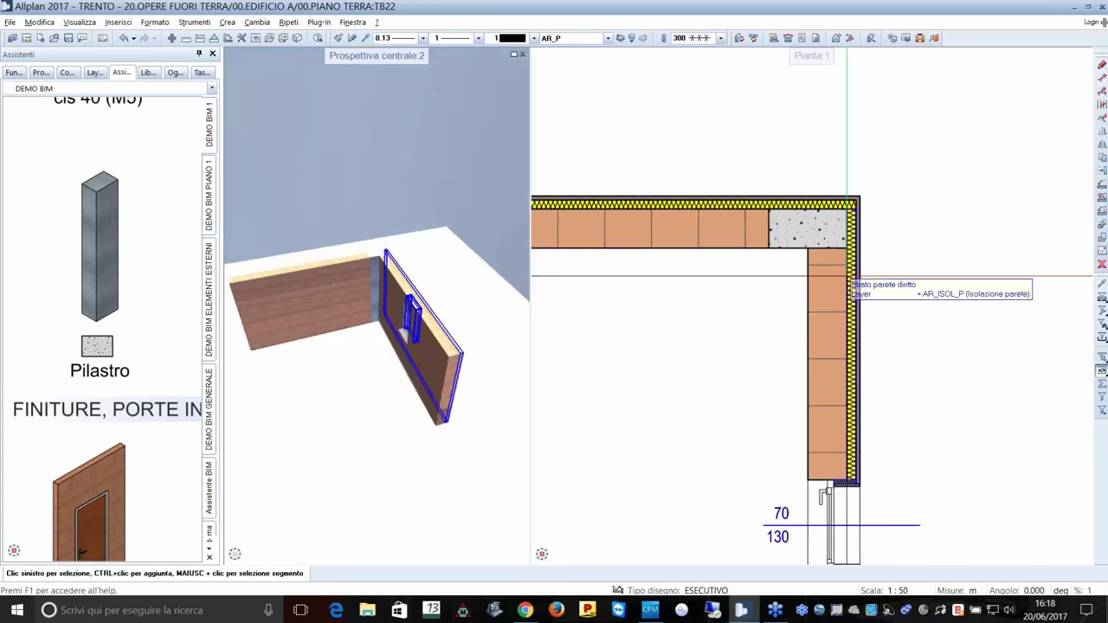
pyautogui.scroll(-1, 847, 277)
pyautogui.scroll(-1, 802, 314)
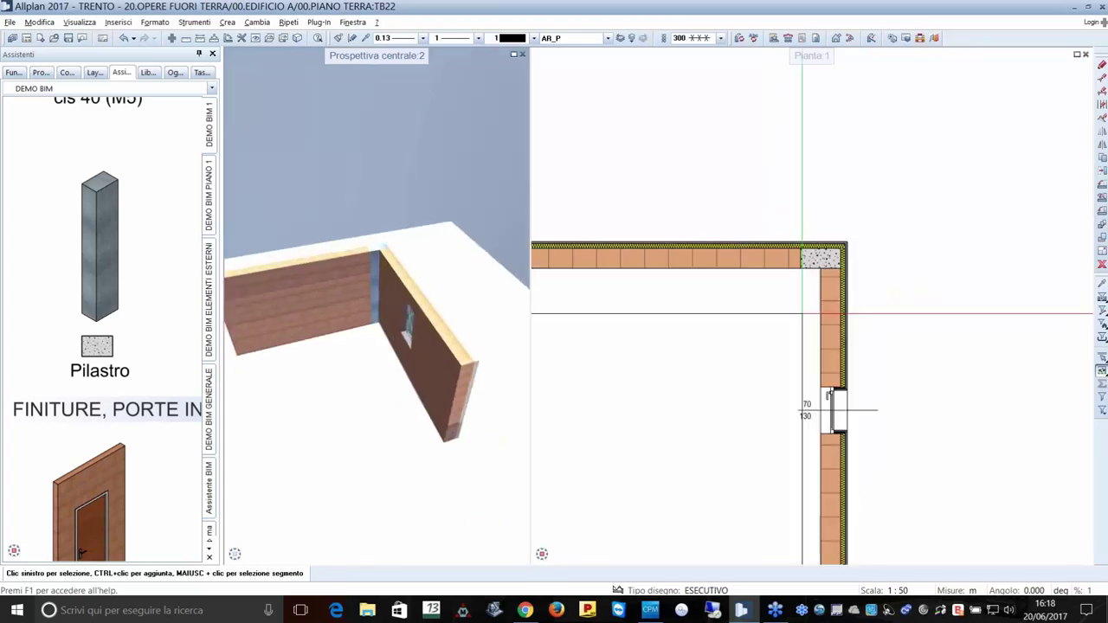
pyautogui.moveTo(802, 313); pyautogui.dragTo(815, 232, button='middle')
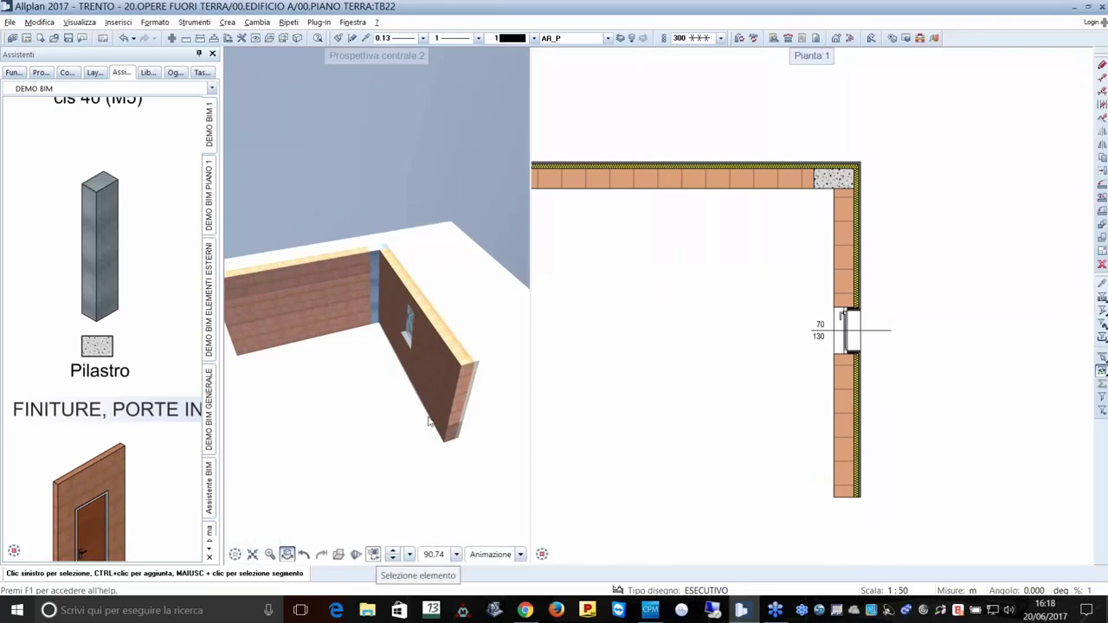
pyautogui.click(849, 256)
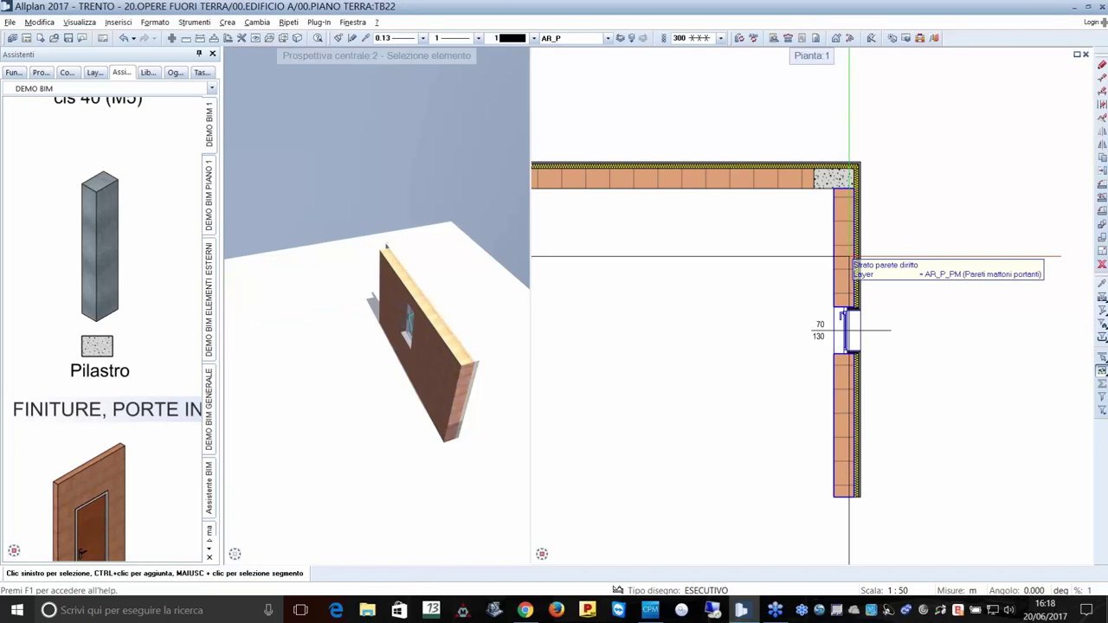
pyautogui.moveTo(607, 346)
pyautogui.mouseDown()
pyautogui.moveTo(745, 260)
pyautogui.moveTo(762, 277)
pyautogui.mouseUp()
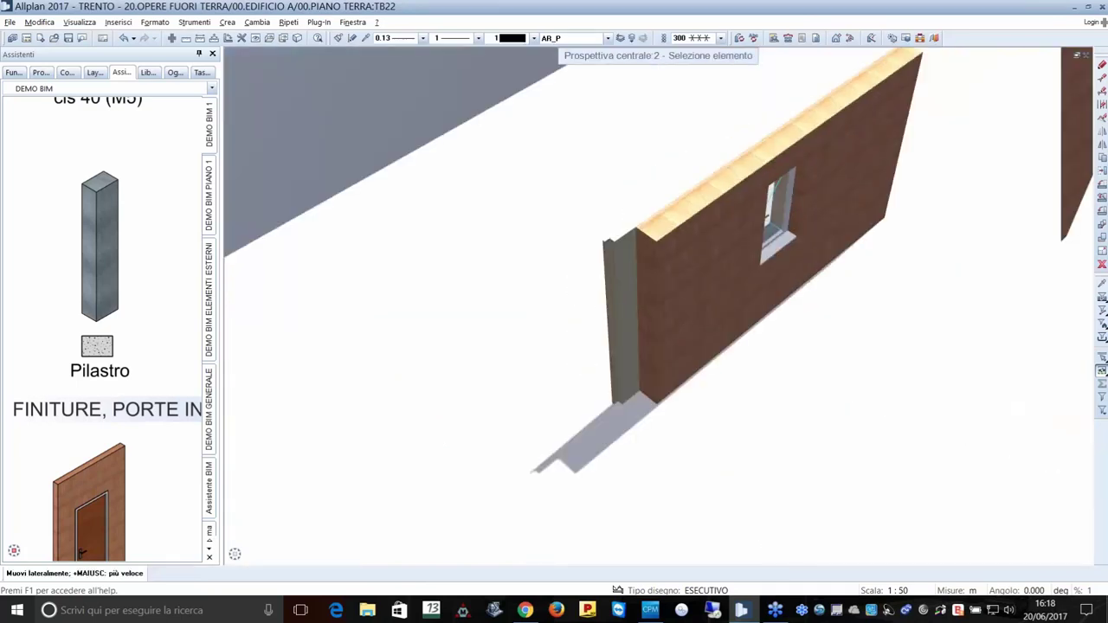
pyautogui.scroll(5, 797, 303)
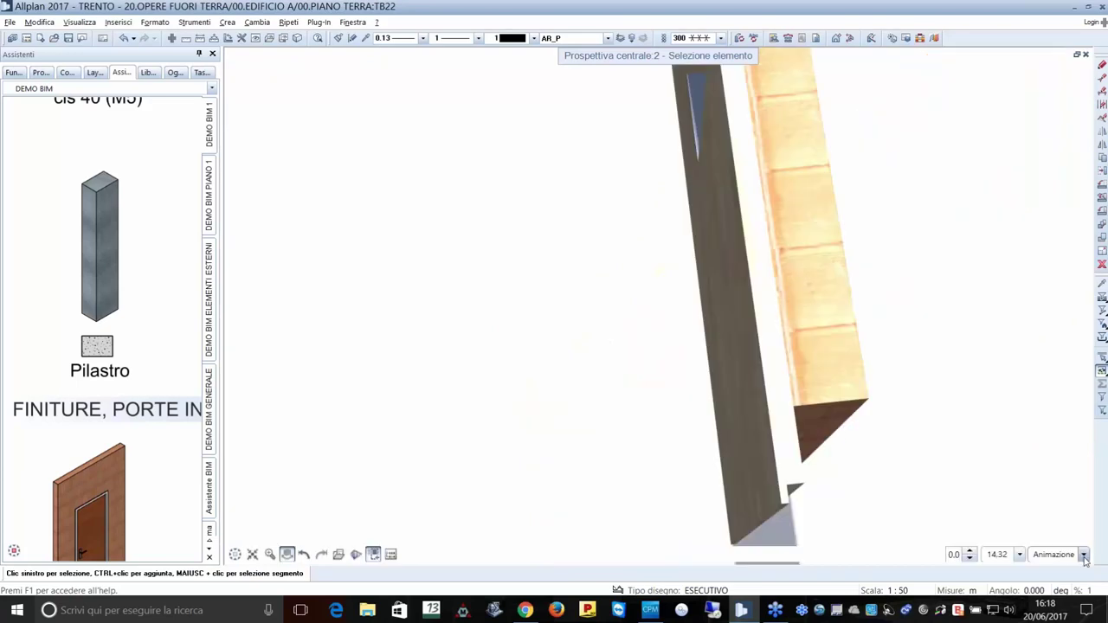
pyautogui.click(1084, 554)
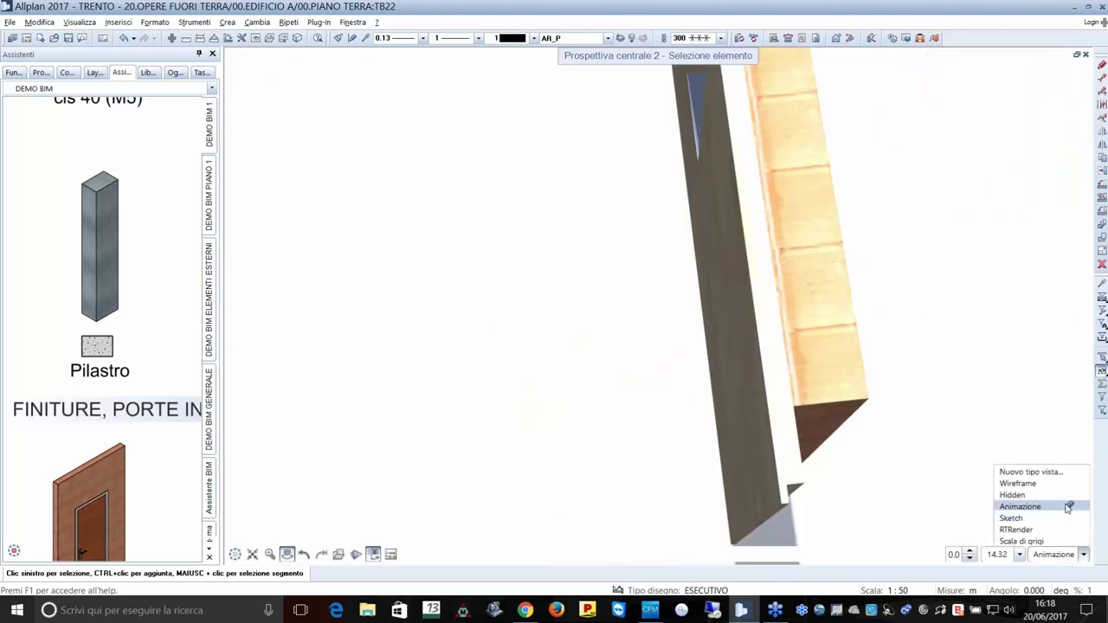
pyautogui.click(1069, 507)
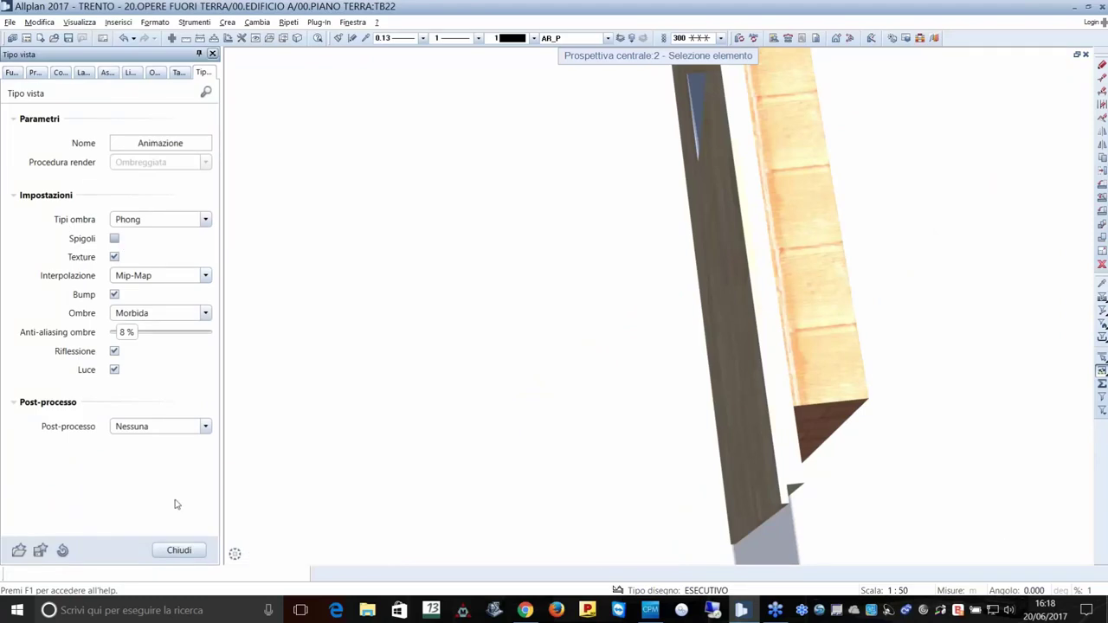
pyautogui.click(180, 551)
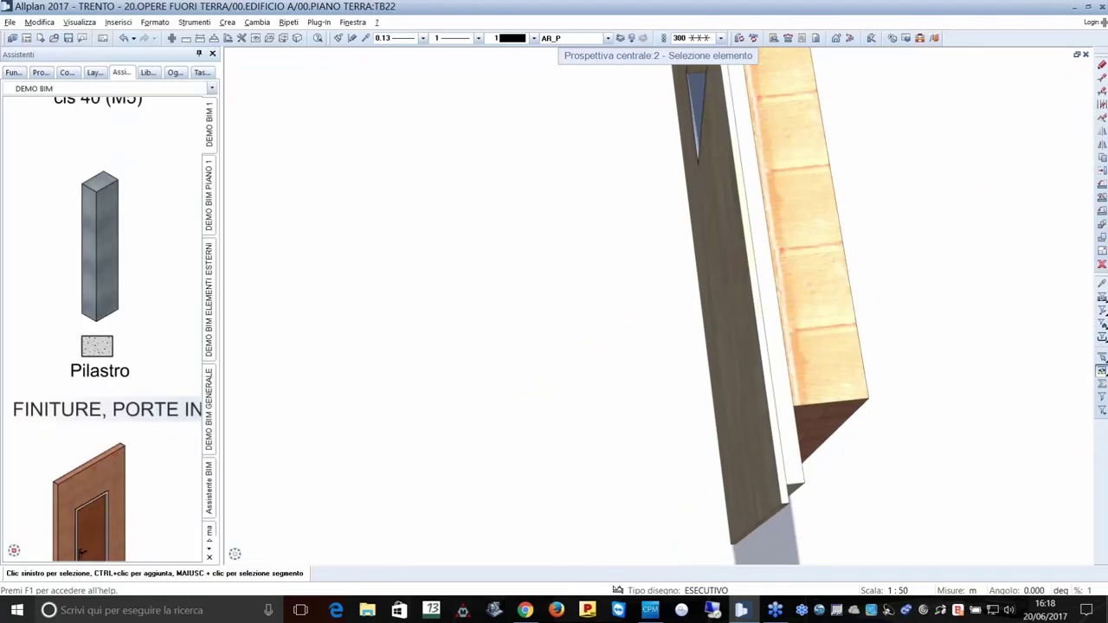
pyautogui.moveTo(606, 346)
pyautogui.mouseDown()
pyautogui.moveTo(764, 345)
pyautogui.moveTo(767, 308)
pyautogui.mouseUp()
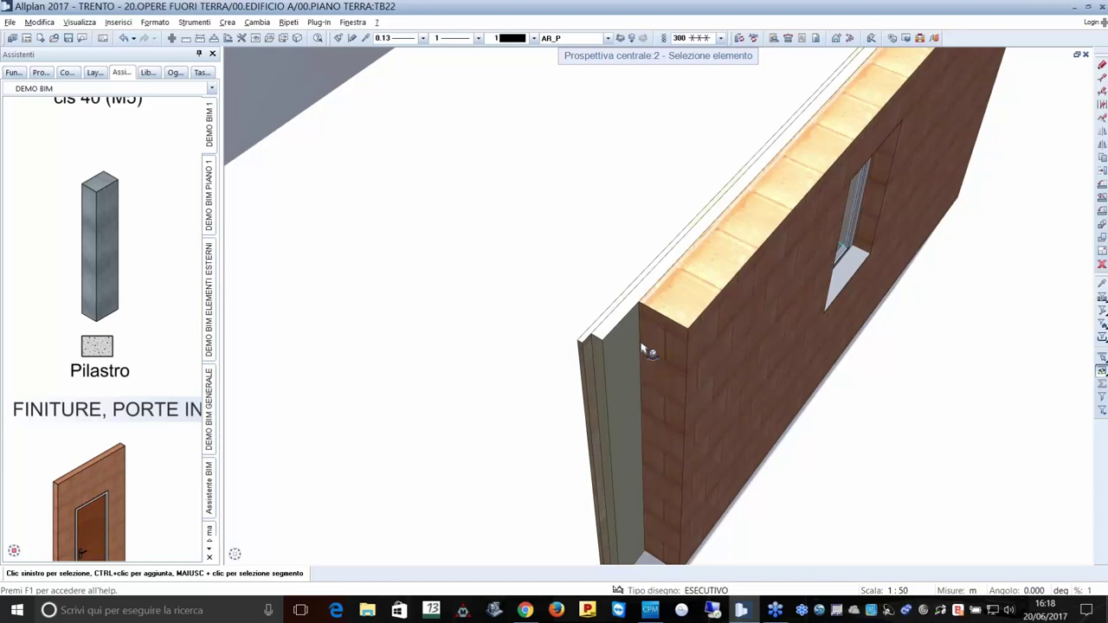
pyautogui.scroll(-2, 580, 269)
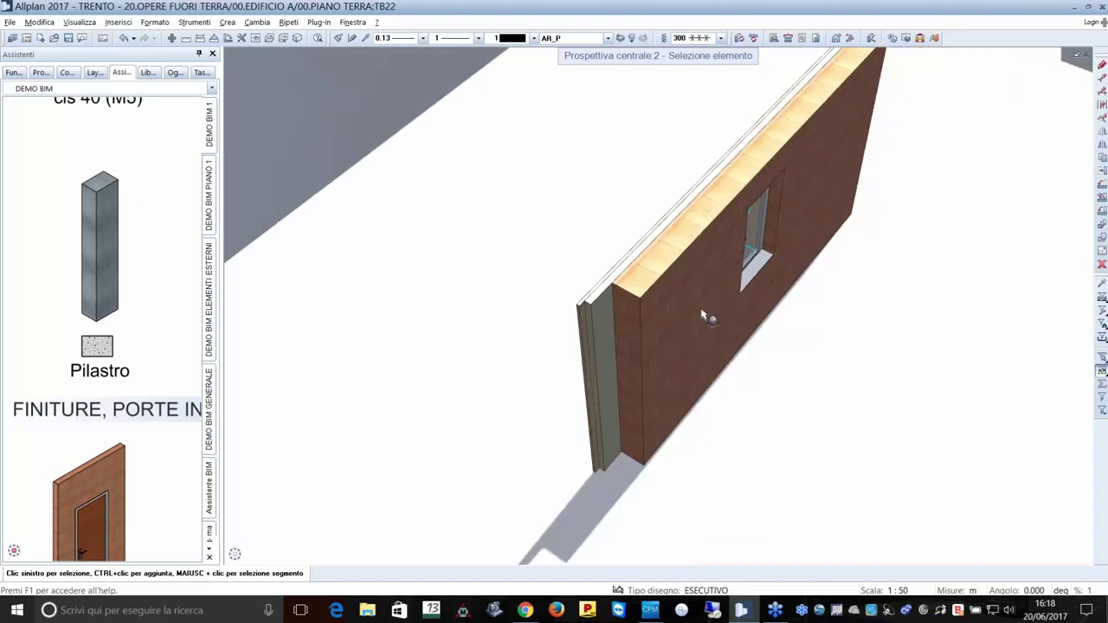
pyautogui.moveTo(708, 388)
pyautogui.keyDown('shift'); pyautogui.mouseDown(button='middle')
pyautogui.moveTo(705, 170)
pyautogui.moveTo(908, 257)
pyautogui.moveTo(877, 211)
pyautogui.mouseUp(button='middle'); pyautogui.keyUp('shift')
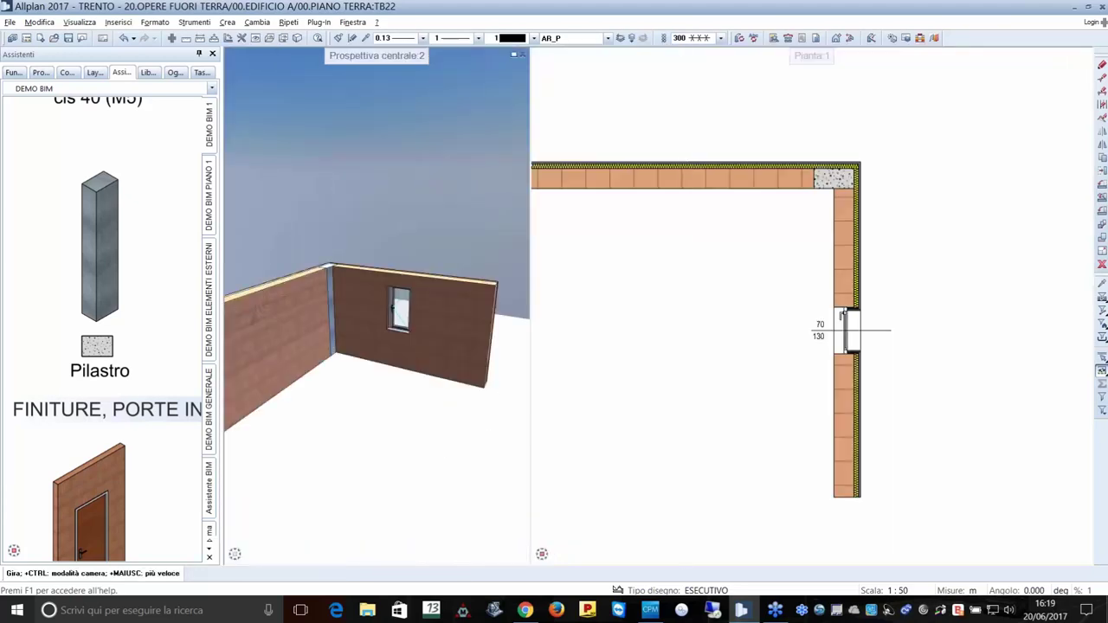
# Orbit closer to the walls and show the Pareti, porte, finestre page of the Assistente BIM.
pyautogui.scroll(-3, 525, 559)
pyautogui.scroll(-1, 814, 326)
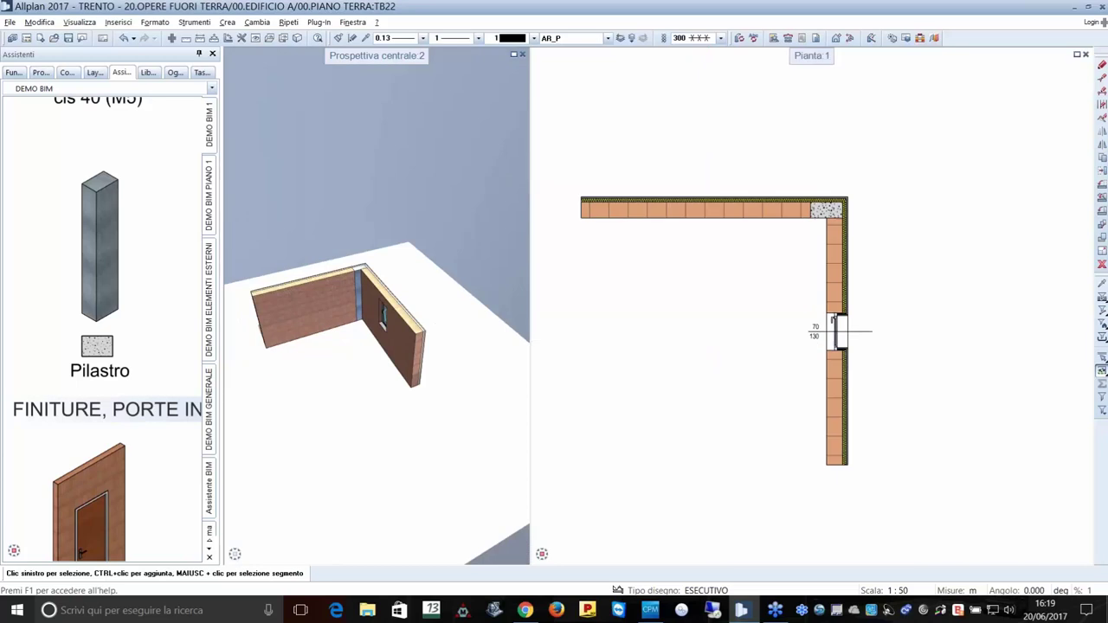
pyautogui.scroll(1, 795, 322)
pyautogui.scroll(1, 795, 322)
pyautogui.scroll(-1, 795, 322)
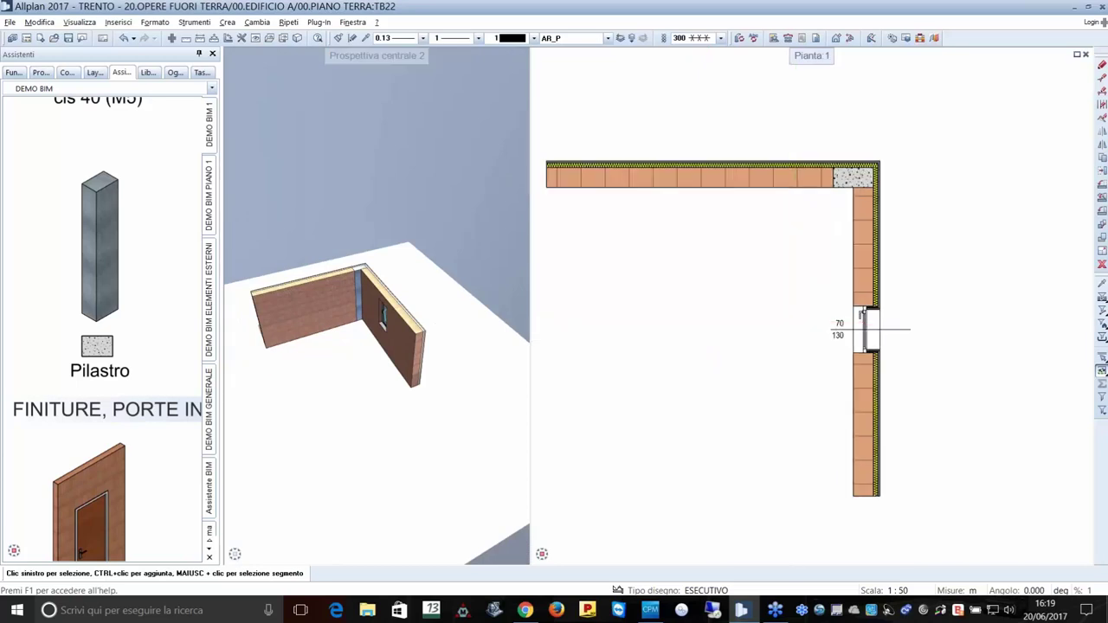
pyautogui.moveTo(376, 329)
pyautogui.keyDown('shift'); pyautogui.mouseDown(button='middle')
pyautogui.moveTo(407, 329)
pyautogui.moveTo(389, 379)
pyautogui.moveTo(394, 297)
pyautogui.mouseUp(button='middle'); pyautogui.keyUp('shift')
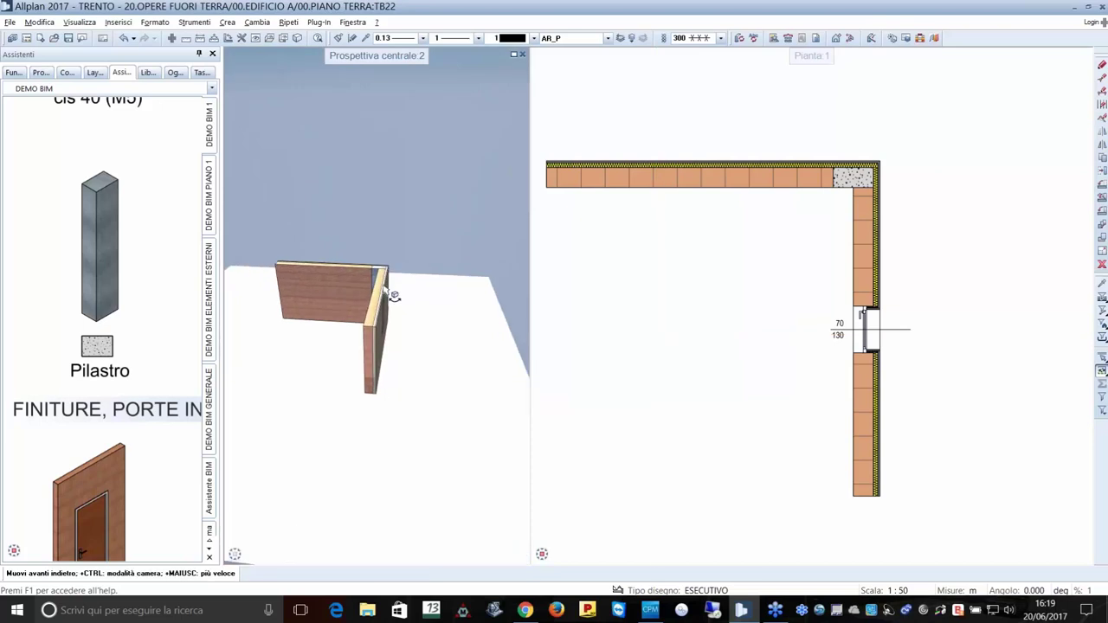
pyautogui.scroll(3, 394, 296)
pyautogui.keyDown('shift'); pyautogui.moveTo(389, 234); pyautogui.dragTo(485, 268, button='middle'); pyautogui.keyUp('shift')
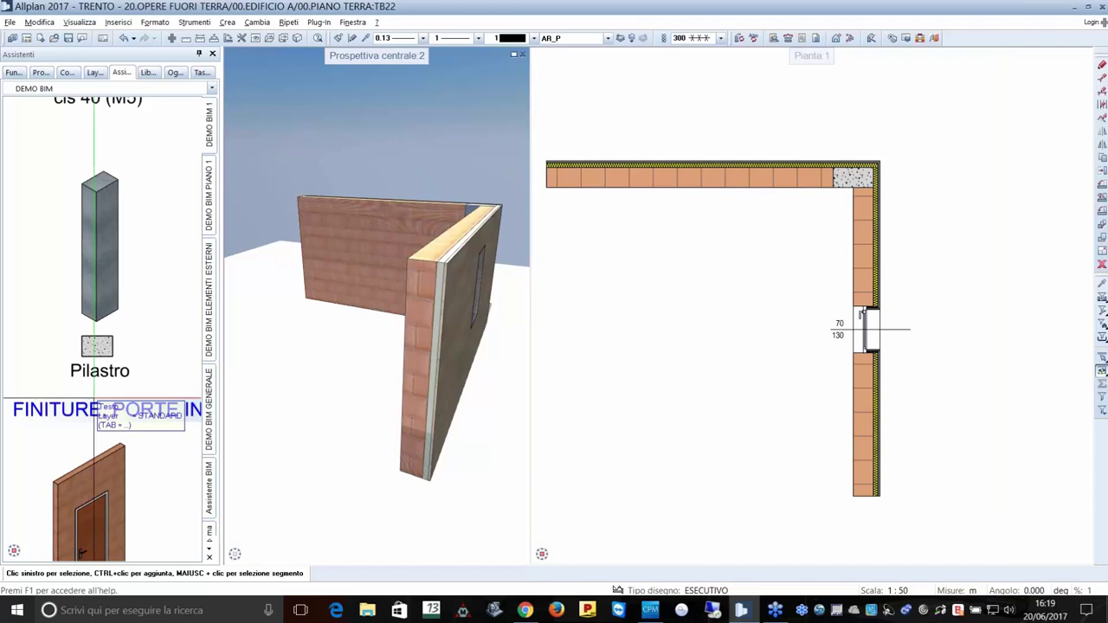
pyautogui.click(208, 485)
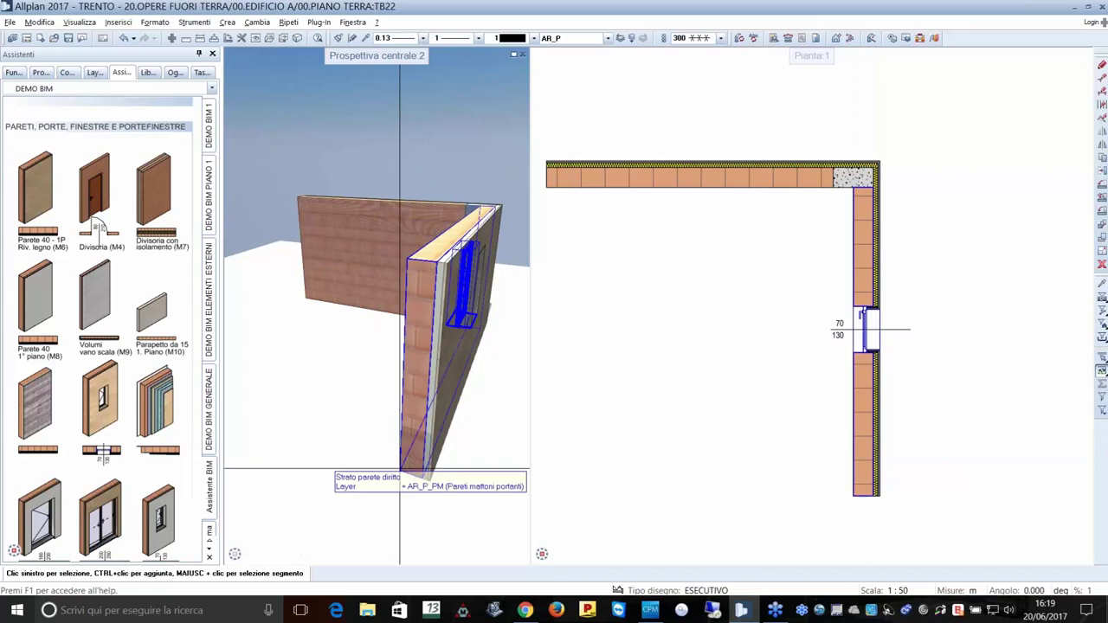
# Open the window wall's Parete properties and give the first layer a 0.2 m top offset.
pyautogui.doubleClick(415, 424)
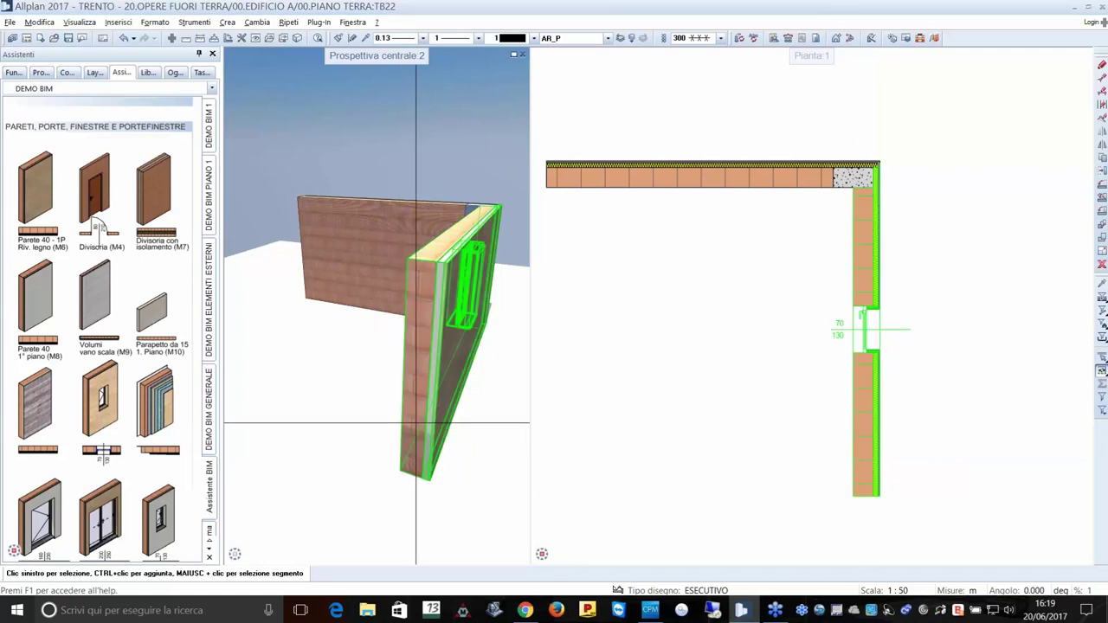
pyautogui.moveTo(754, 86); pyautogui.dragTo(795, 86)
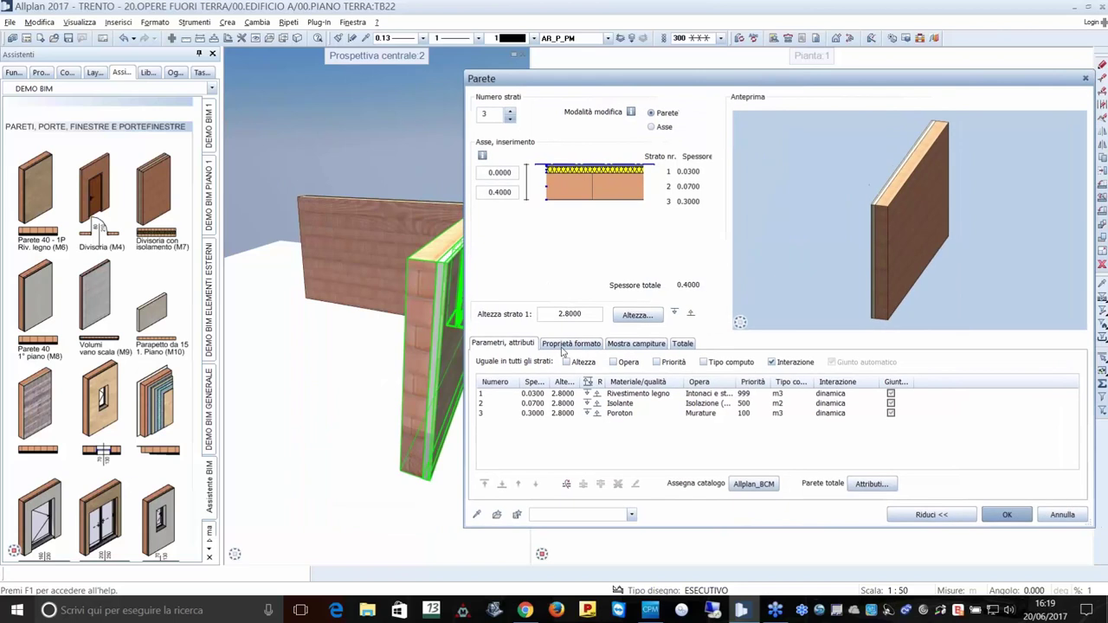
pyautogui.click(588, 394)
pyautogui.press('Tab')
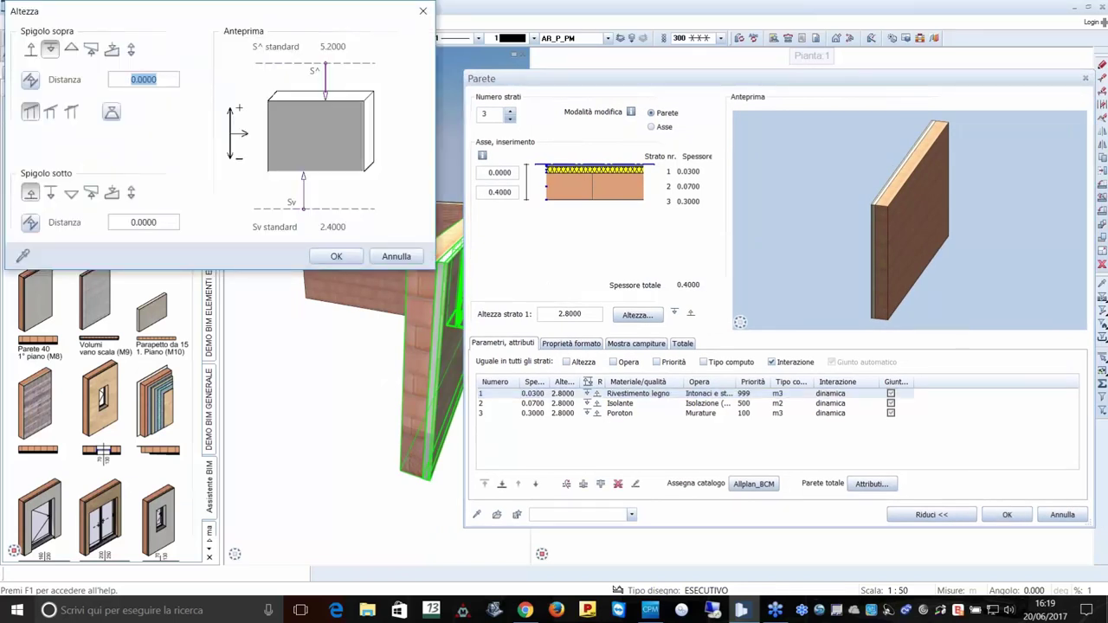
pyautogui.write('0.2')
pyautogui.press('Tab')
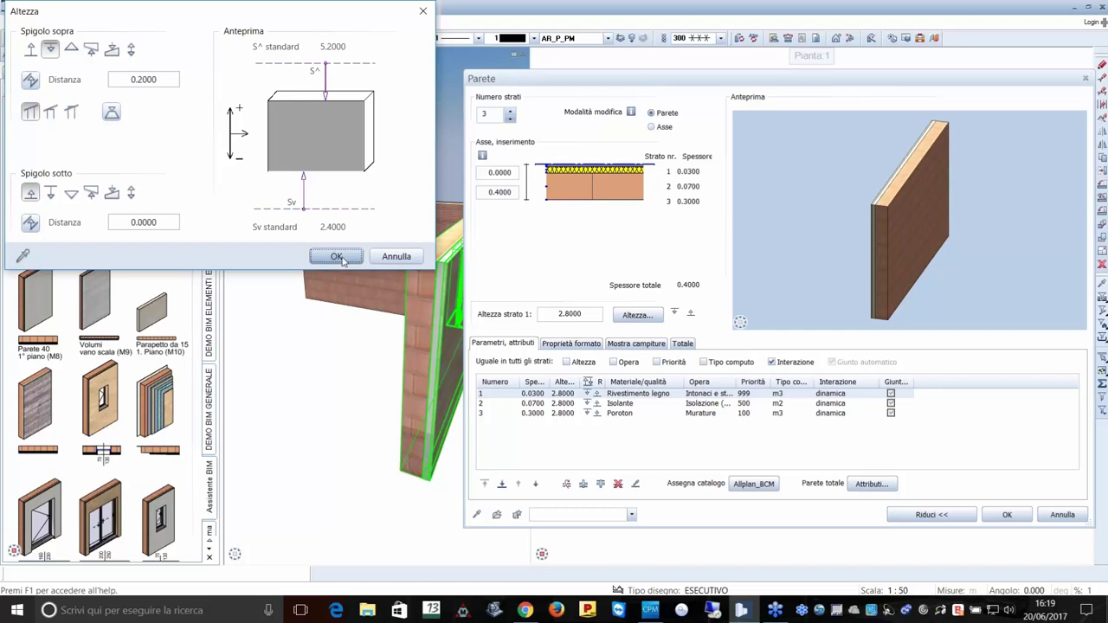
pyautogui.press('Return')
# Raise the insulation layer's top by 0.2 m to 3.00 m and apply the wall changes.
pyautogui.click(589, 404)
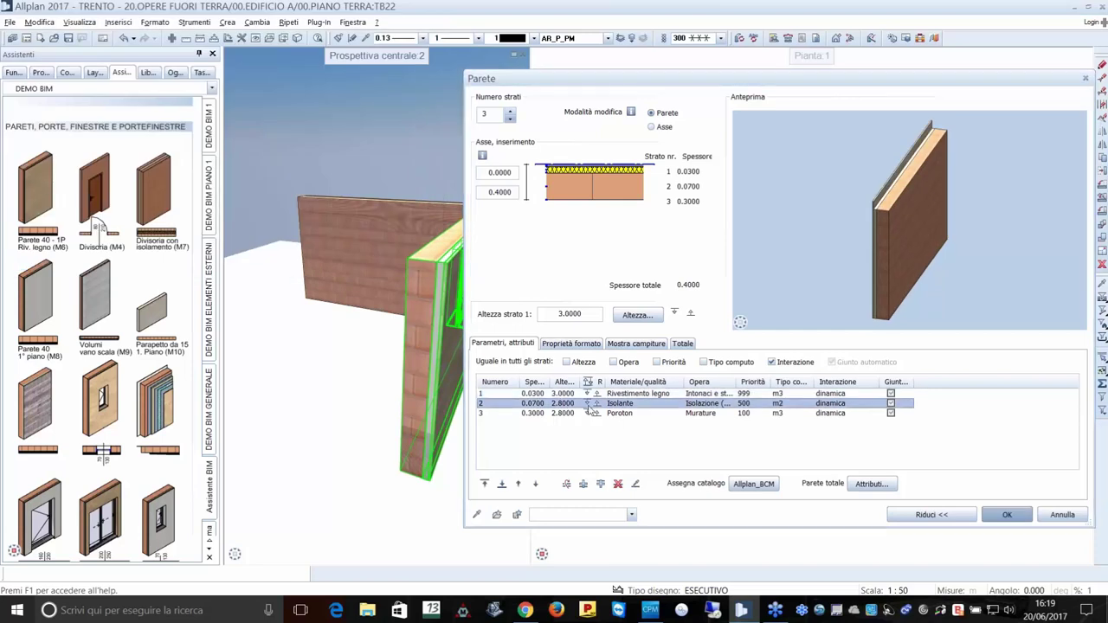
pyautogui.click(144, 83)
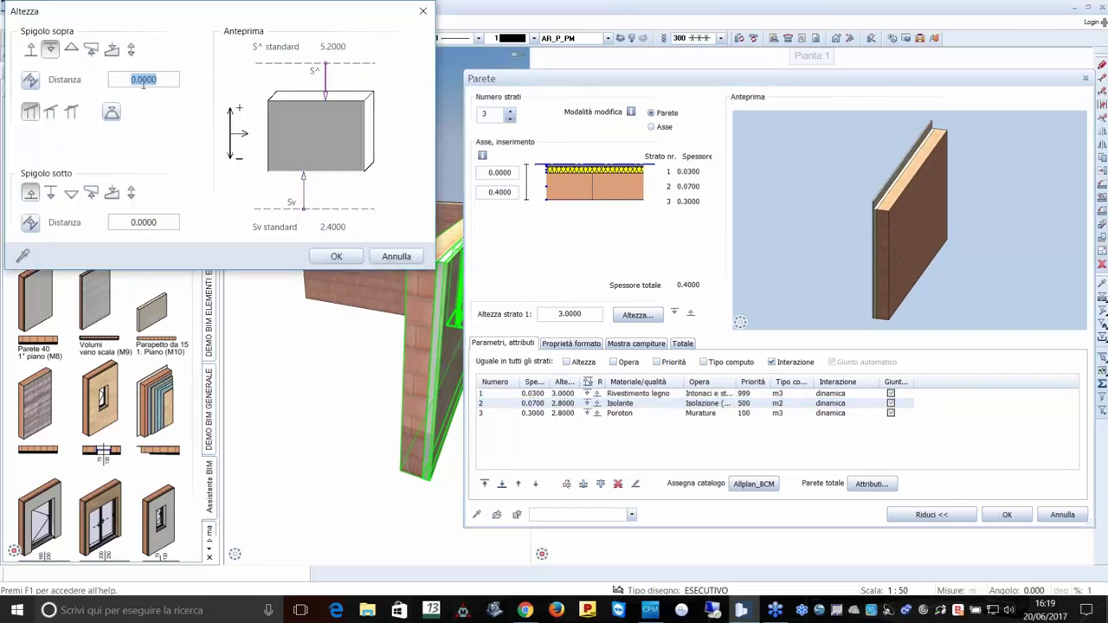
pyautogui.write('0.2')
pyautogui.press('Tab')
pyautogui.click(336, 257)
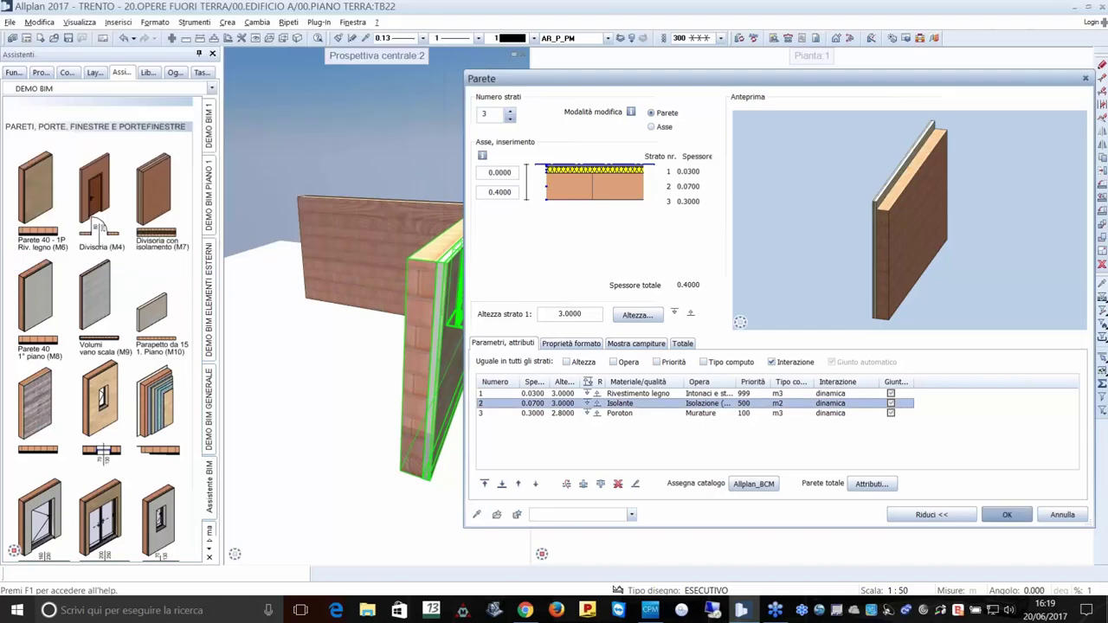
pyautogui.scroll(2, 944, 243)
pyautogui.scroll(1, 944, 242)
pyautogui.scroll(1, 944, 242)
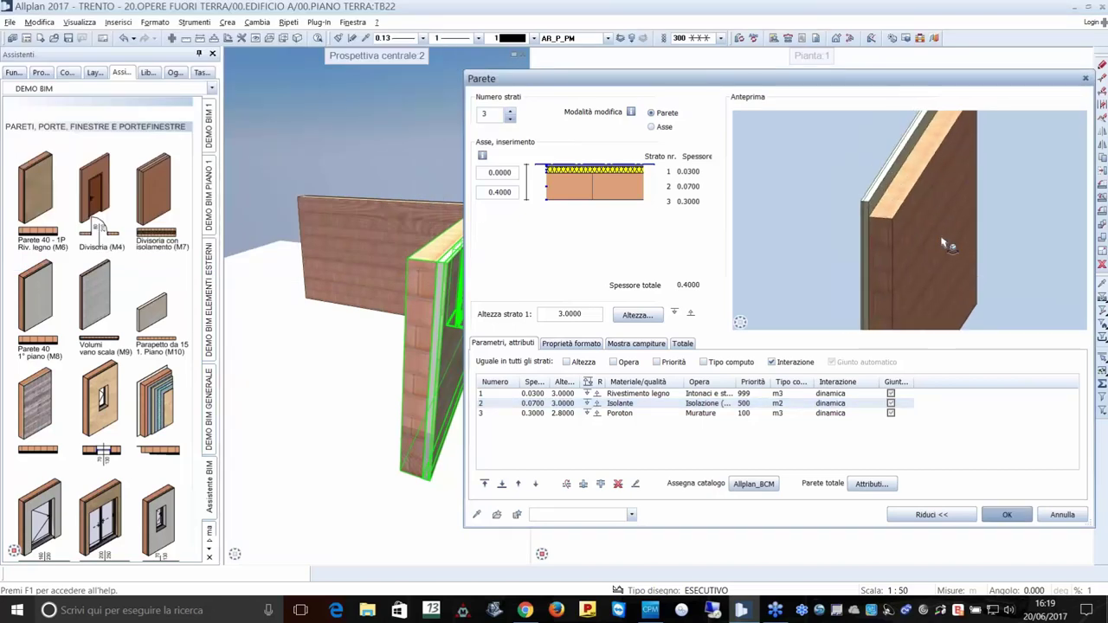
pyautogui.moveTo(944, 243)
pyautogui.keyDown('shift'); pyautogui.mouseDown(button='middle')
pyautogui.moveTo(935, 210)
pyautogui.moveTo(987, 242)
pyautogui.mouseUp(button='middle'); pyautogui.keyUp('shift')
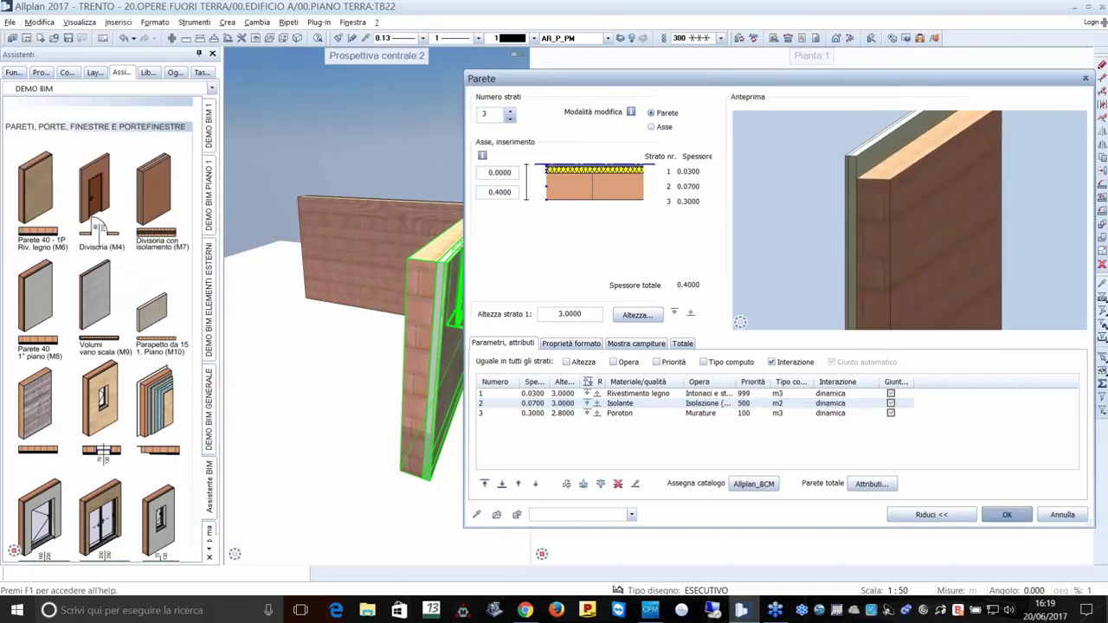
pyautogui.click(1007, 515)
pyautogui.press('Escape')
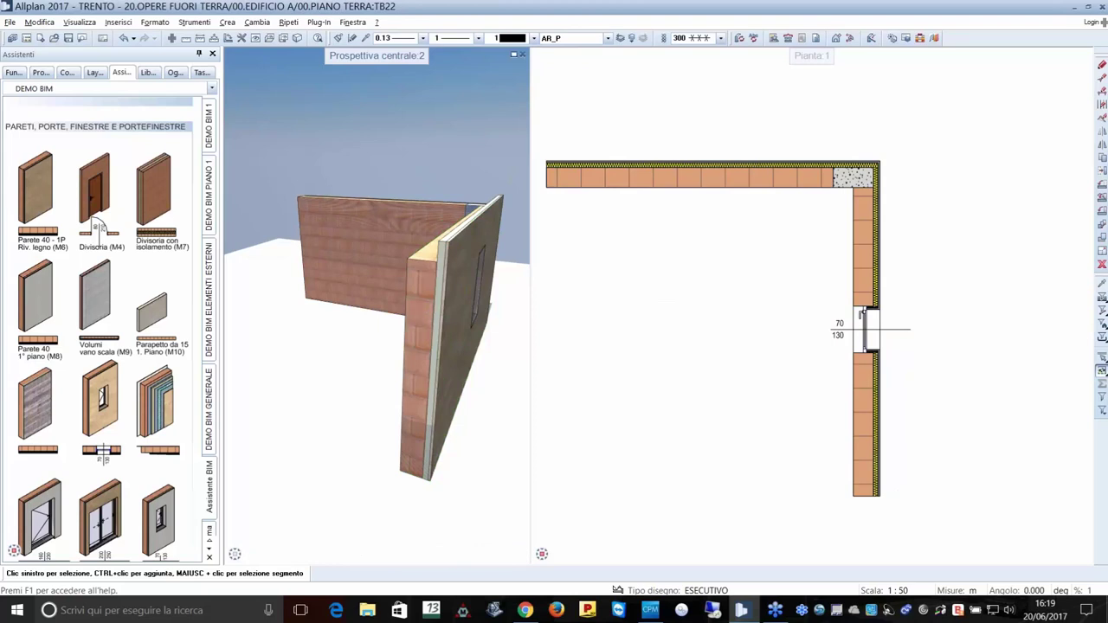
# Open the back wall's Attributi, expand layer 1's attribute rows, and bring up Selezione attributi.
pyautogui.keyDown('shift'); pyautogui.moveTo(320, 531); pyautogui.dragTo(398, 201, button='middle'); pyautogui.keyUp('shift')
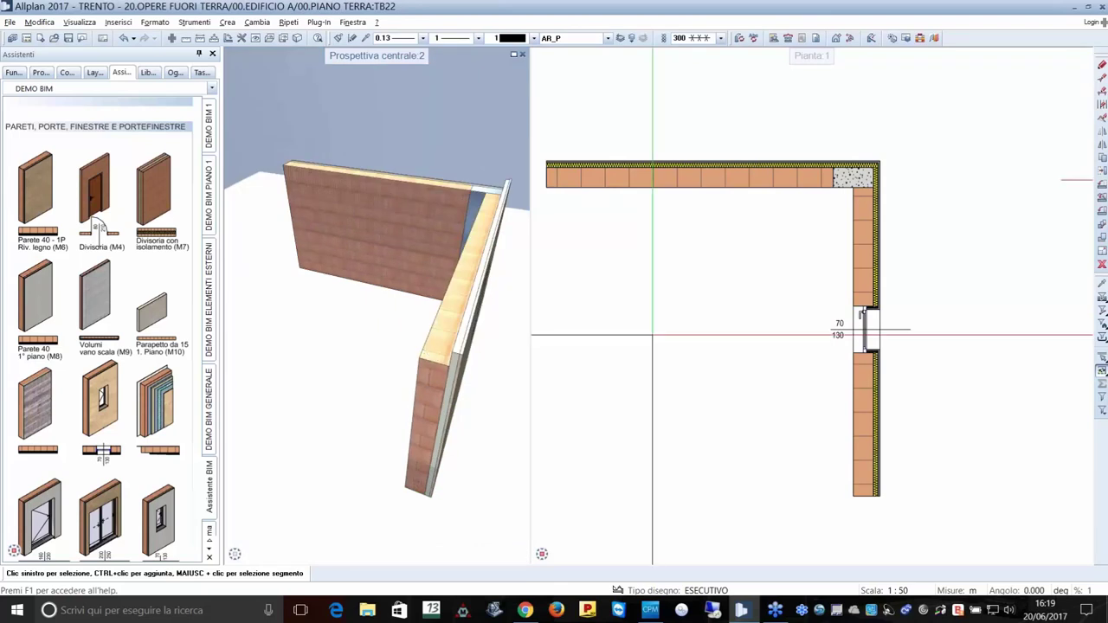
pyautogui.doubleClick(691, 179)
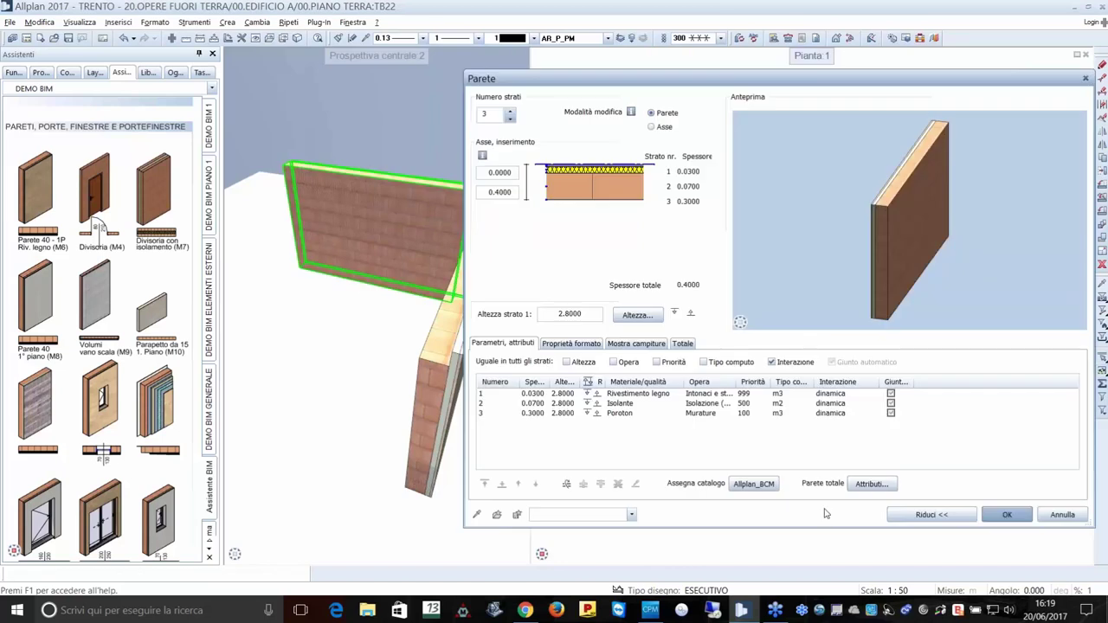
pyautogui.click(885, 487)
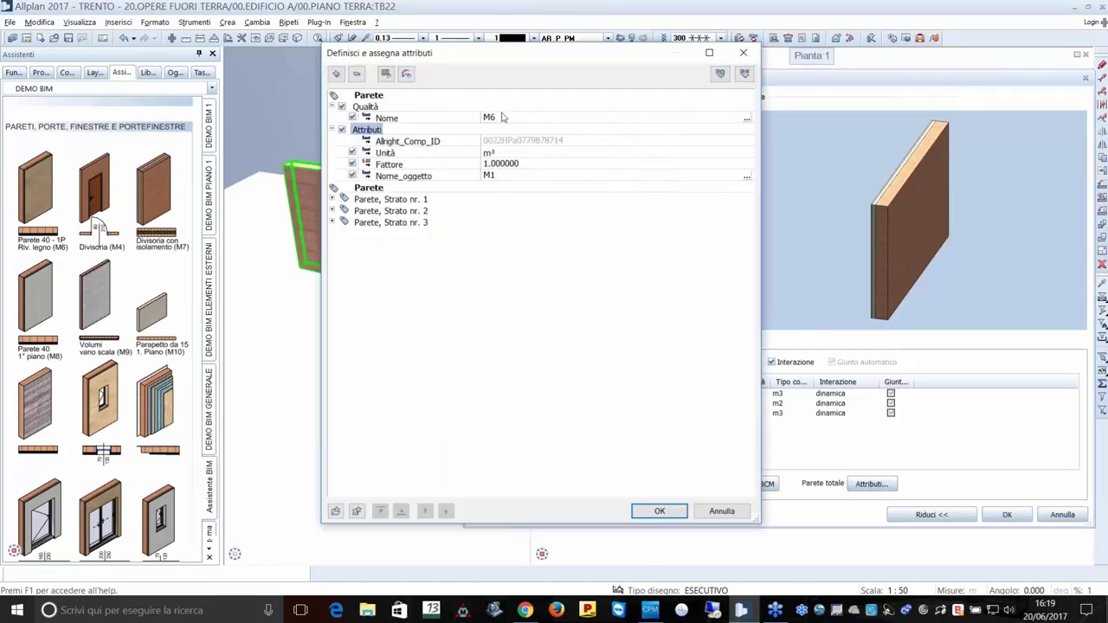
pyautogui.click(333, 200)
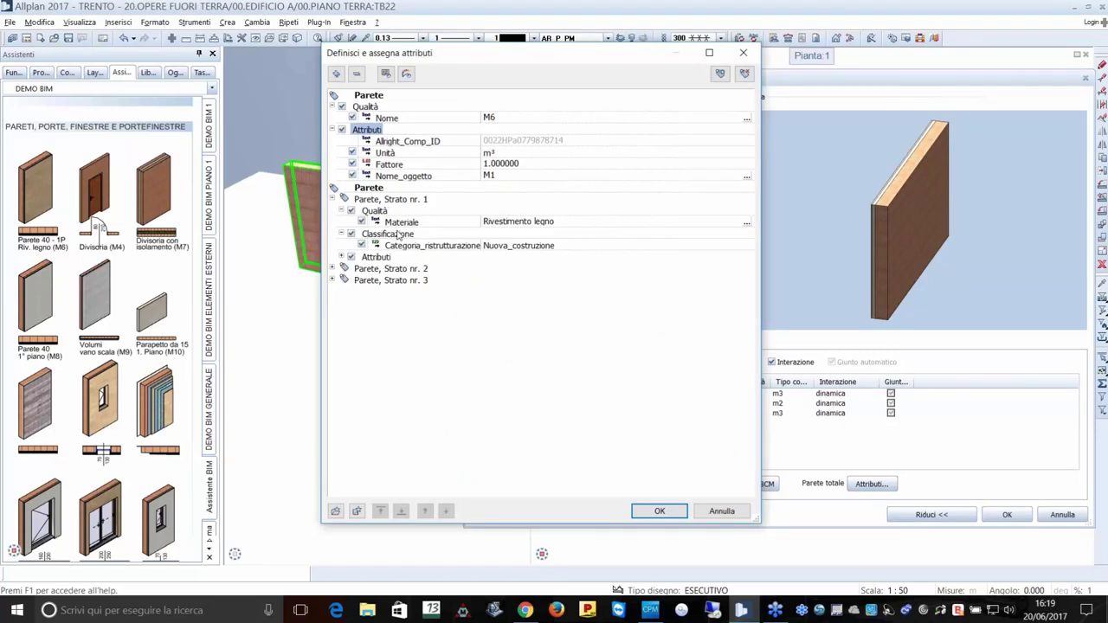
pyautogui.click(341, 258)
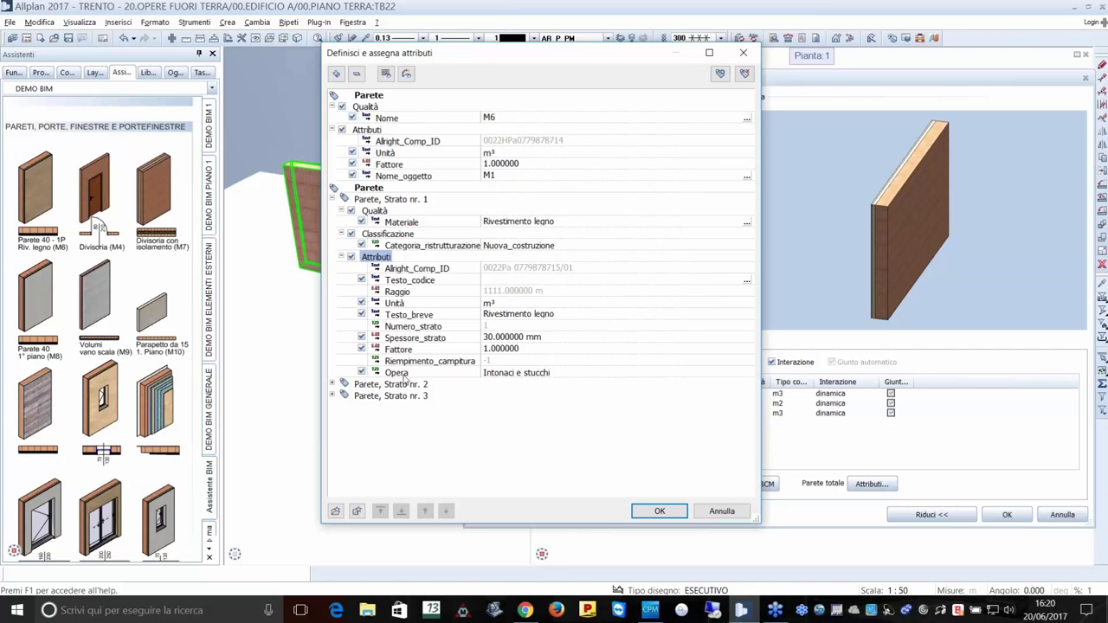
pyautogui.click(720, 74)
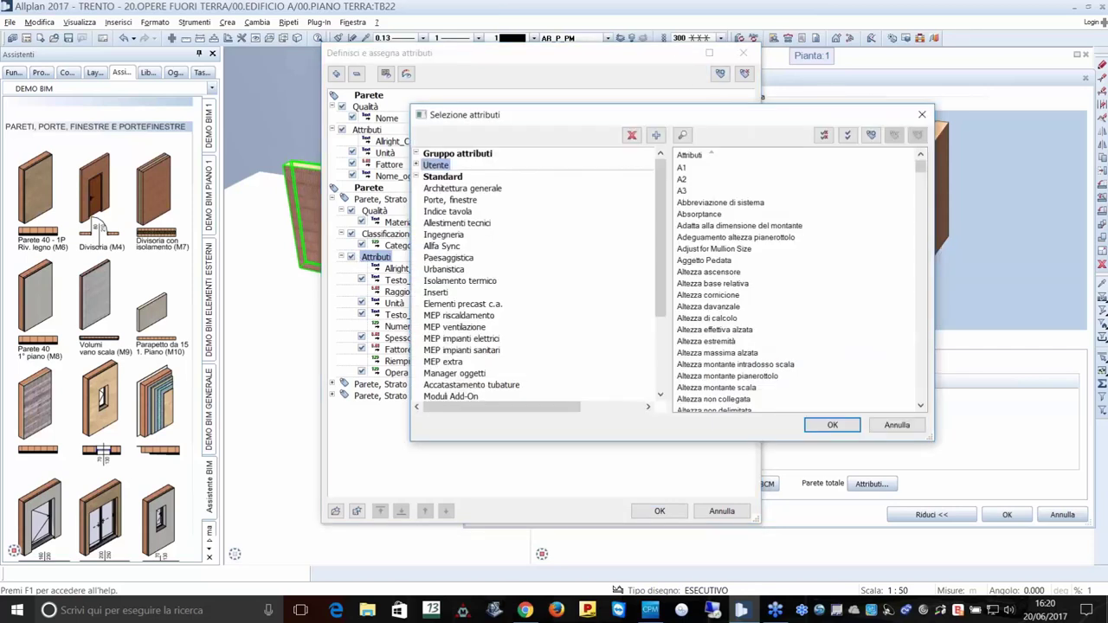
# Filter the attribute list to the IFC group and add IFC Object type to layer 1.
pyautogui.moveTo(662, 274); pyautogui.dragTo(662, 346)
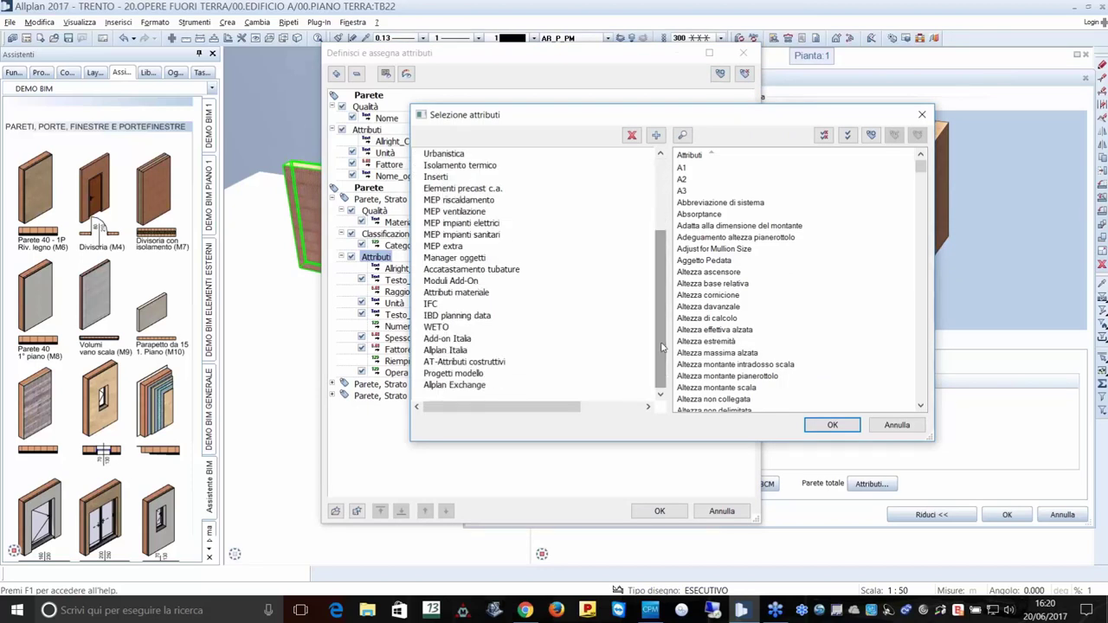
pyautogui.click(430, 304)
pyautogui.click(922, 320)
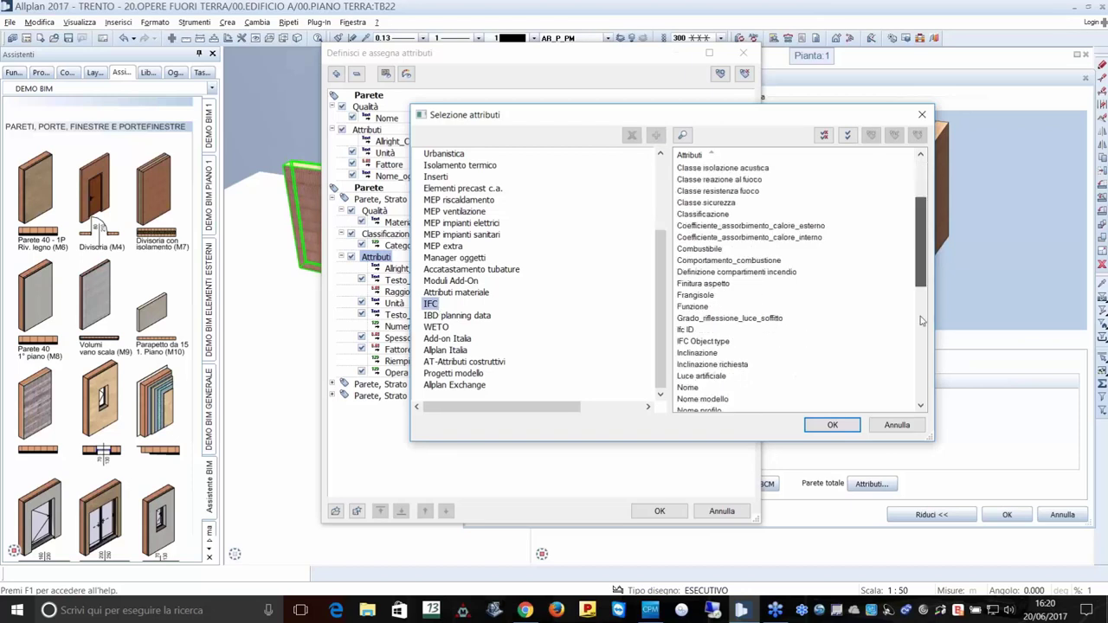
pyautogui.moveTo(923, 320); pyautogui.dragTo(933, 396)
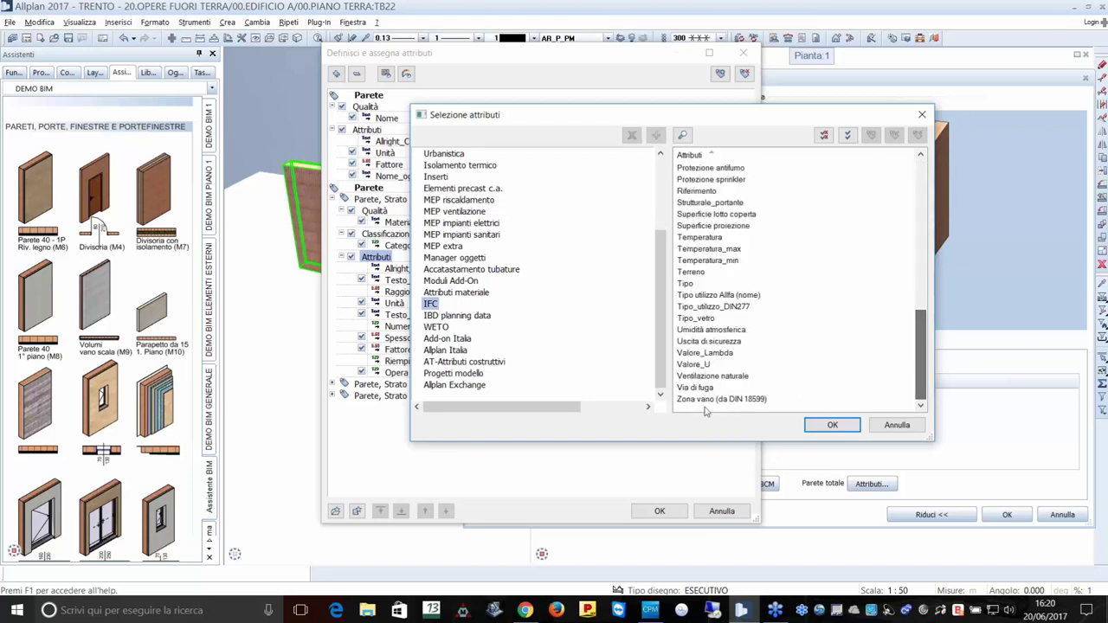
pyautogui.click(730, 363)
pyautogui.click(729, 355)
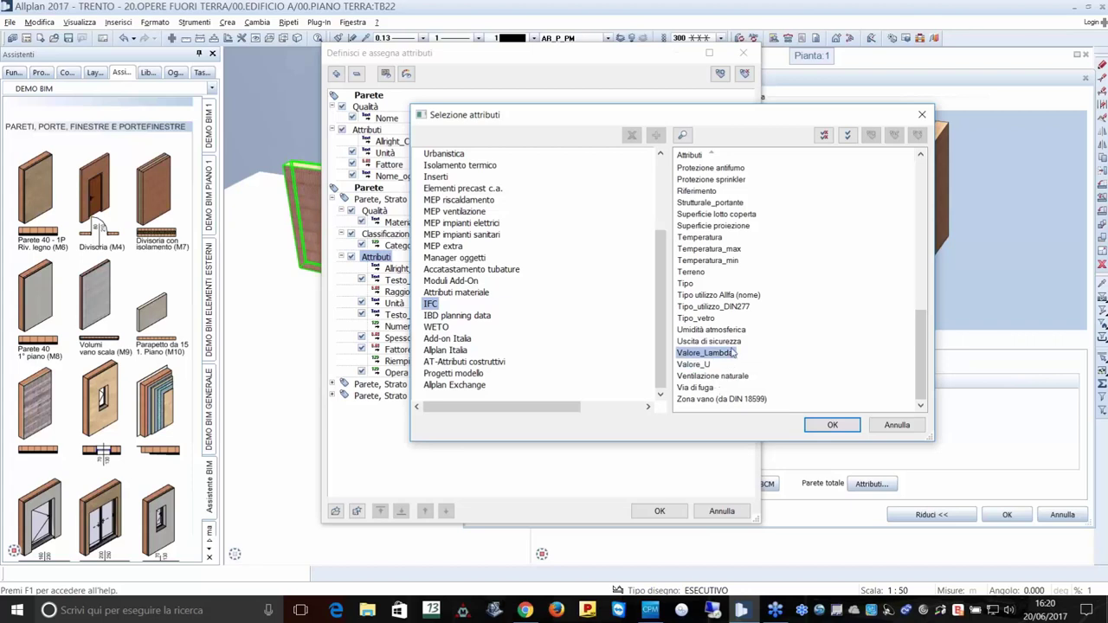
pyautogui.click(730, 331)
pyautogui.moveTo(921, 351); pyautogui.dragTo(925, 205)
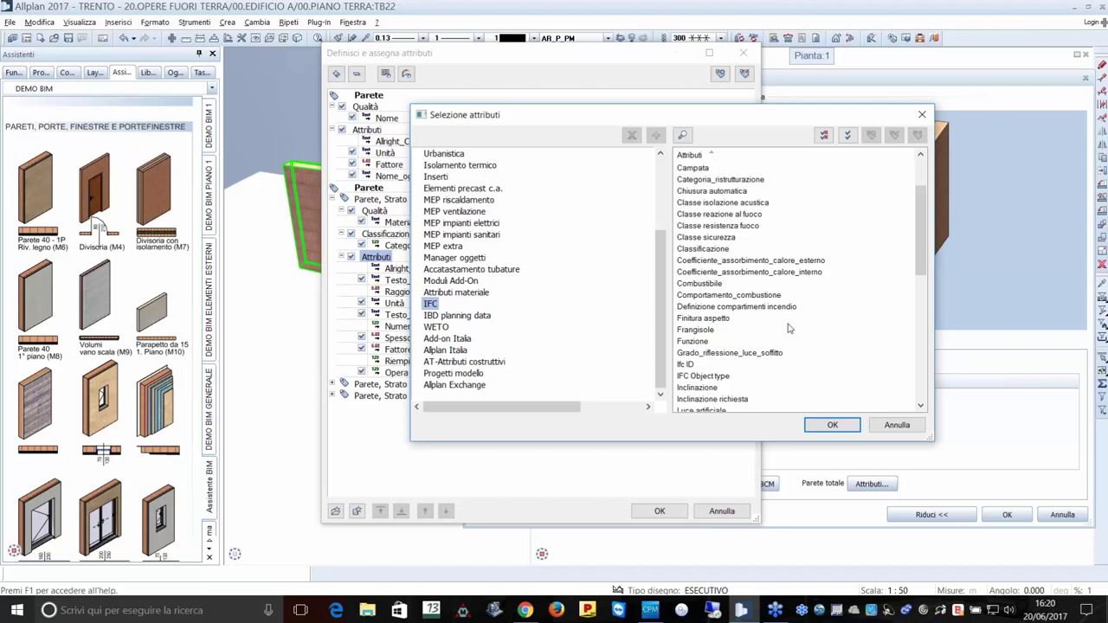
pyautogui.click(724, 379)
pyautogui.click(836, 425)
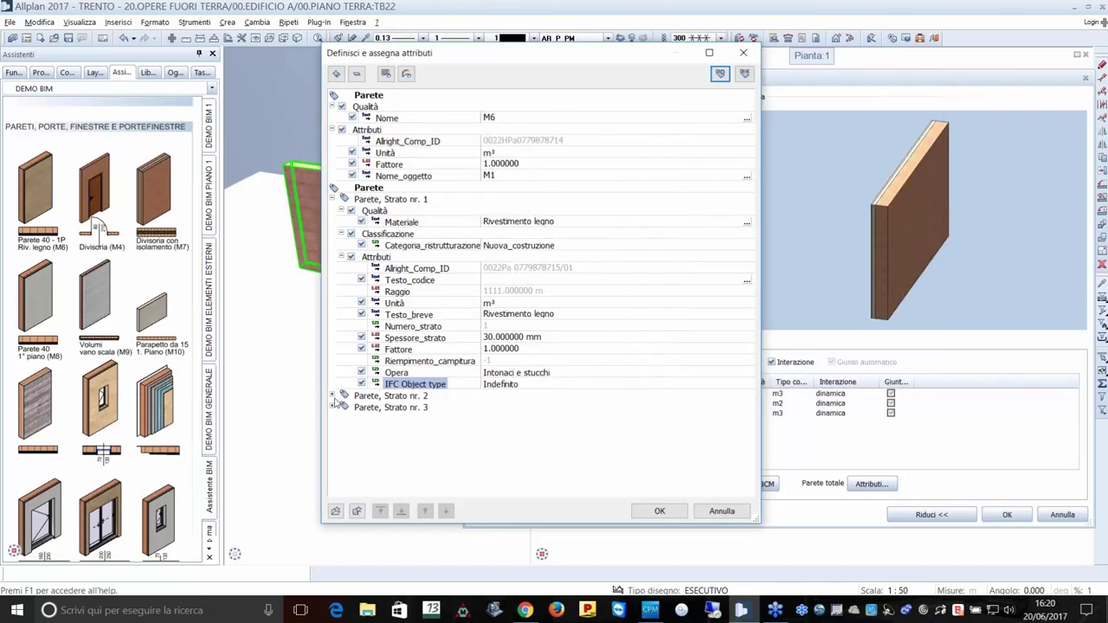
# Inspect the IFC Object type choices, then cancel both the attribute and Parete dialogs.
pyautogui.click(723, 384)
pyautogui.scroll(6, 750, 173)
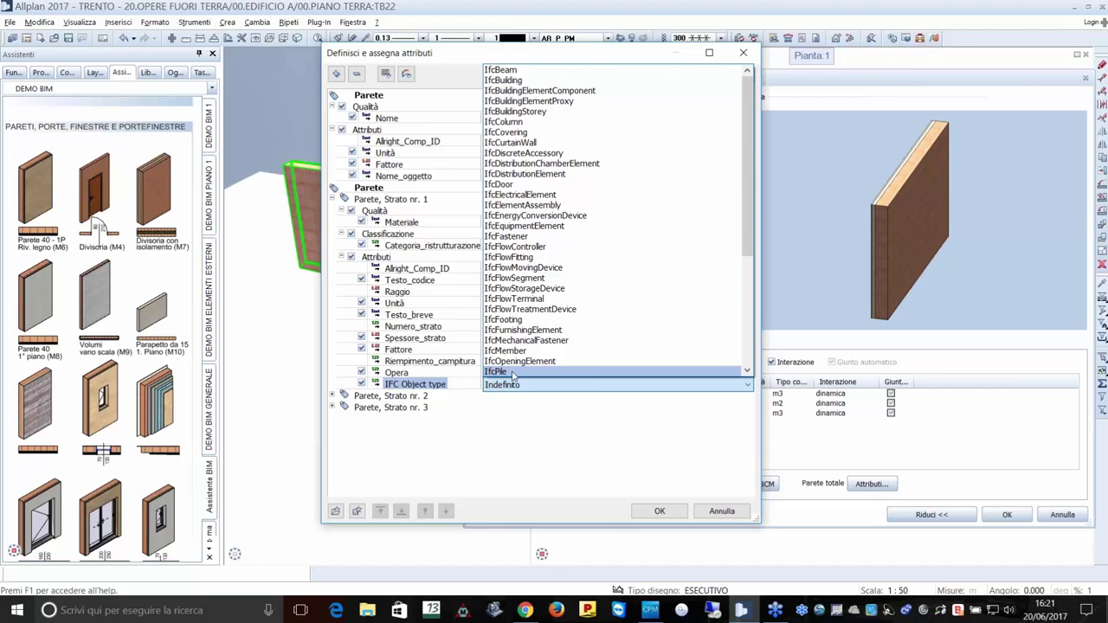
pyautogui.click(545, 447)
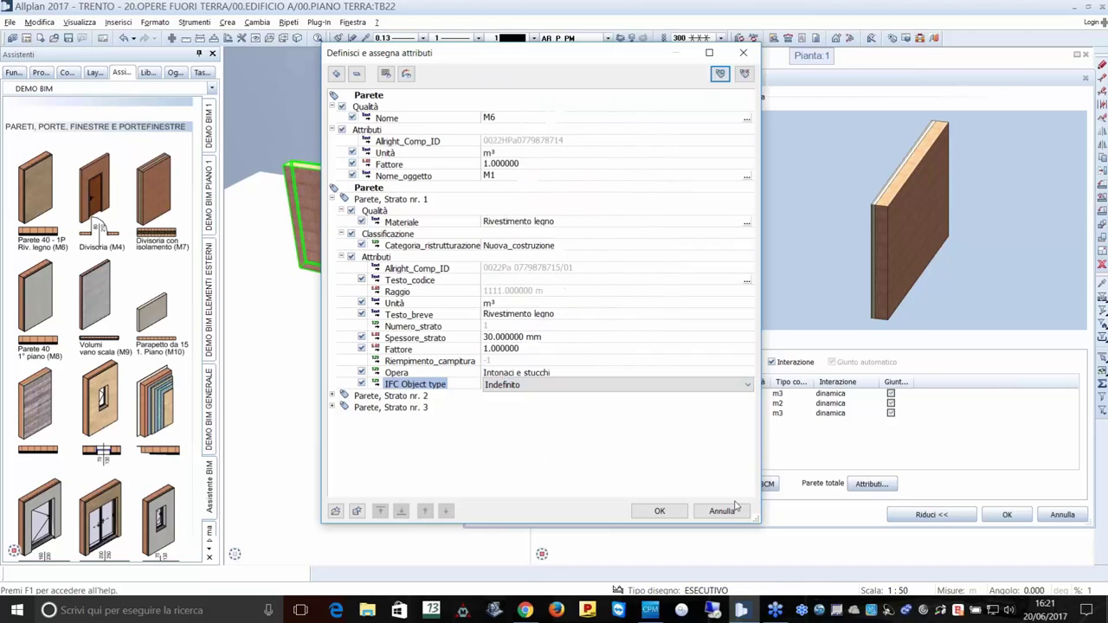
pyautogui.click(722, 511)
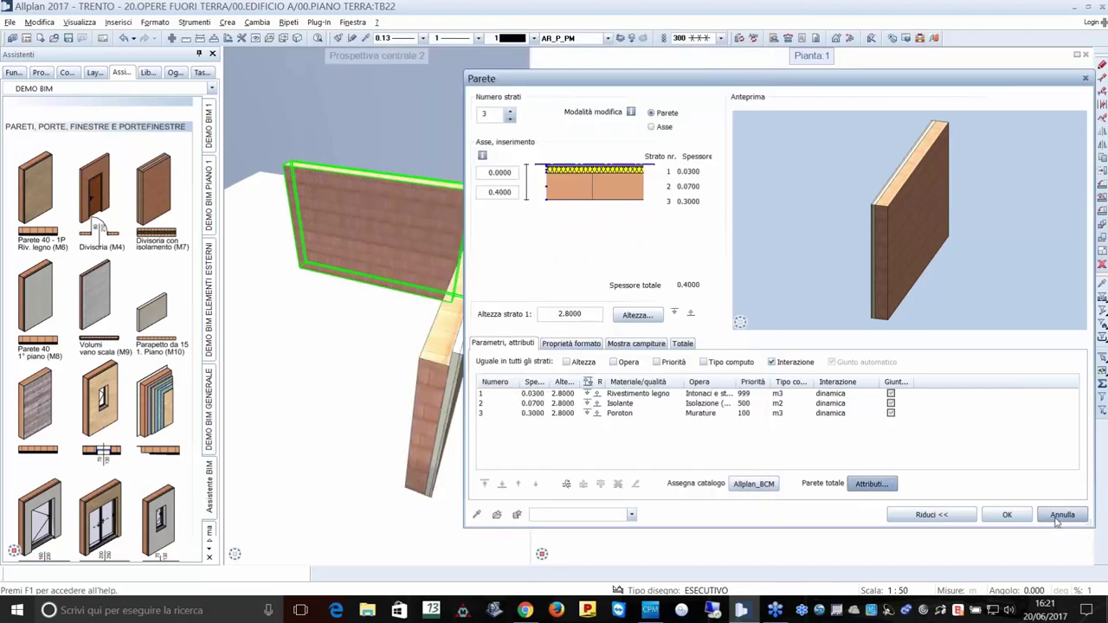
pyautogui.click(1059, 516)
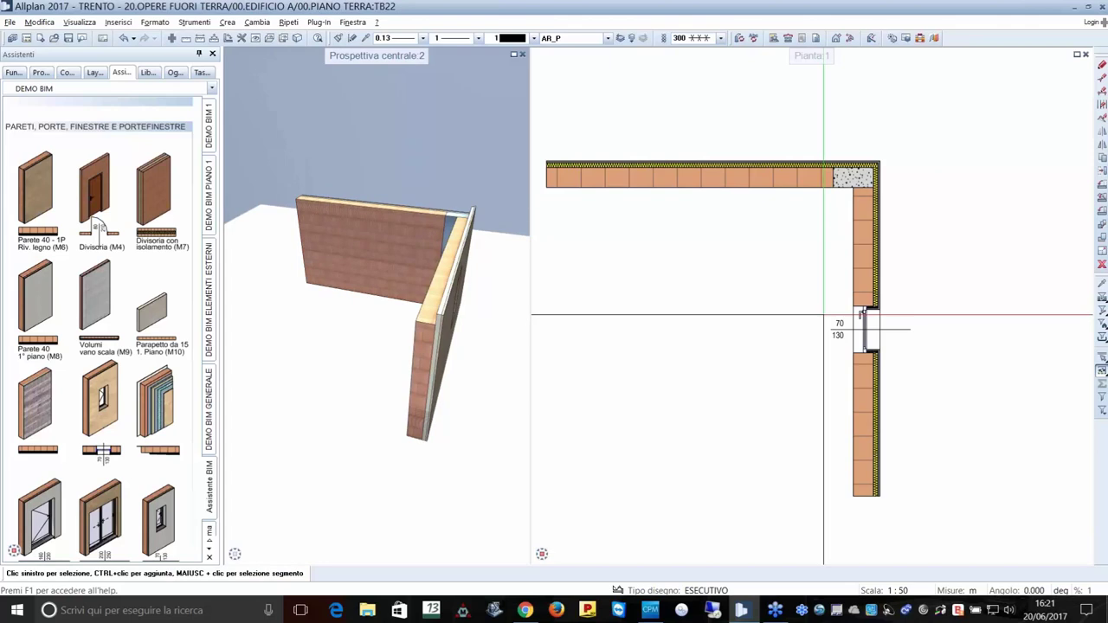
# Start the Cordolo ring beam tool and set its thickness to 0.30 m.
pyautogui.keyDown('shift'); pyautogui.moveTo(390, 347); pyautogui.dragTo(260, 260, button='middle'); pyautogui.keyUp('shift')
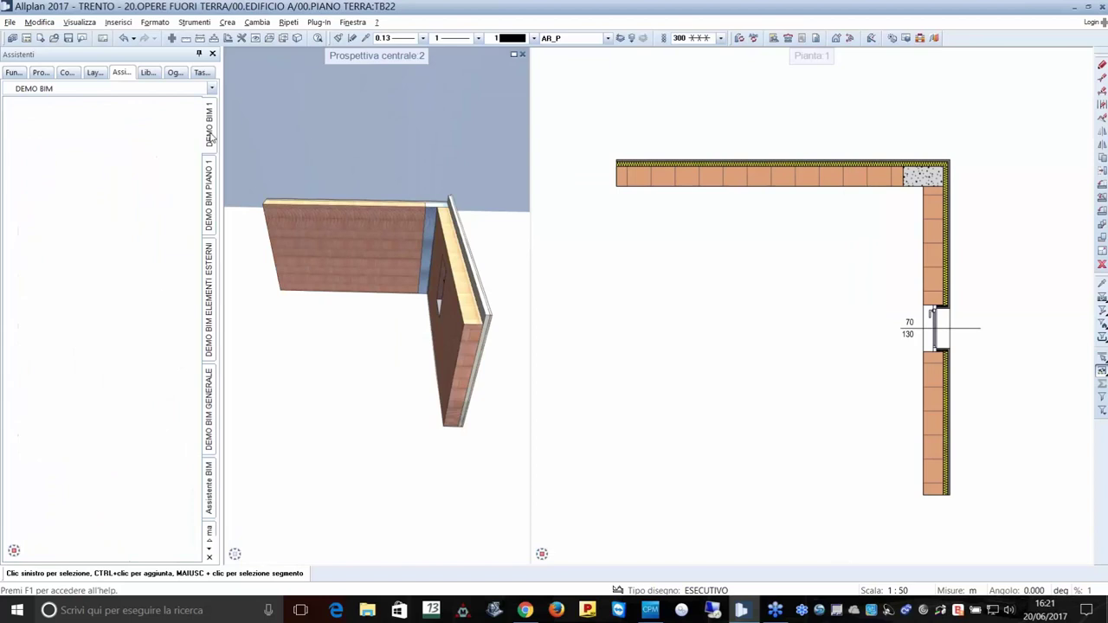
pyautogui.scroll(3, 93, 311)
pyautogui.scroll(-3, 93, 312)
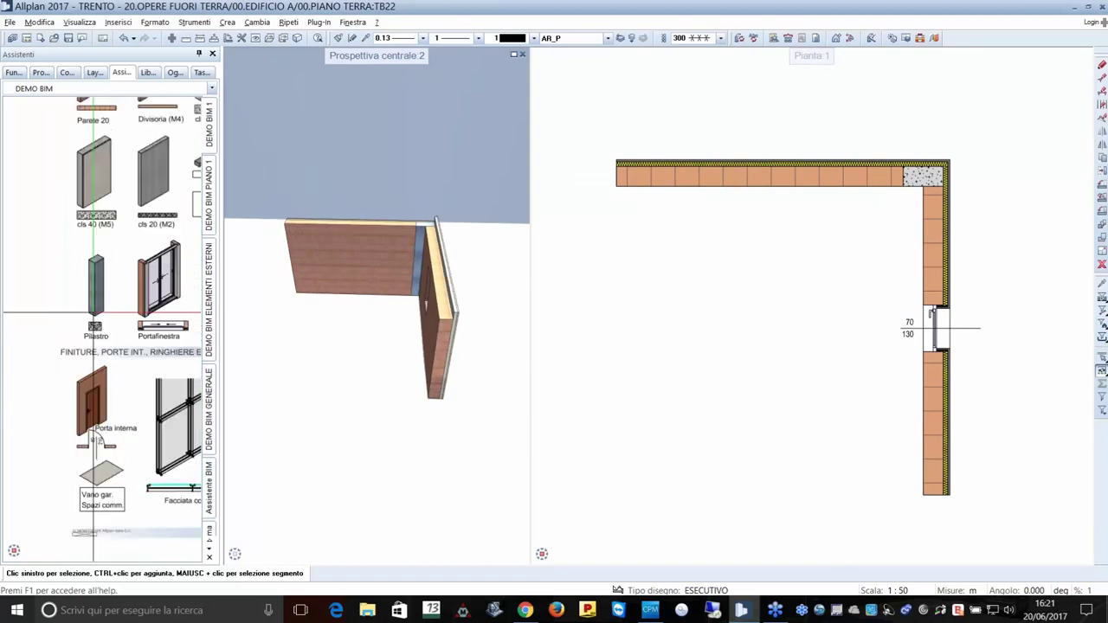
pyautogui.scroll(3, 154, 276)
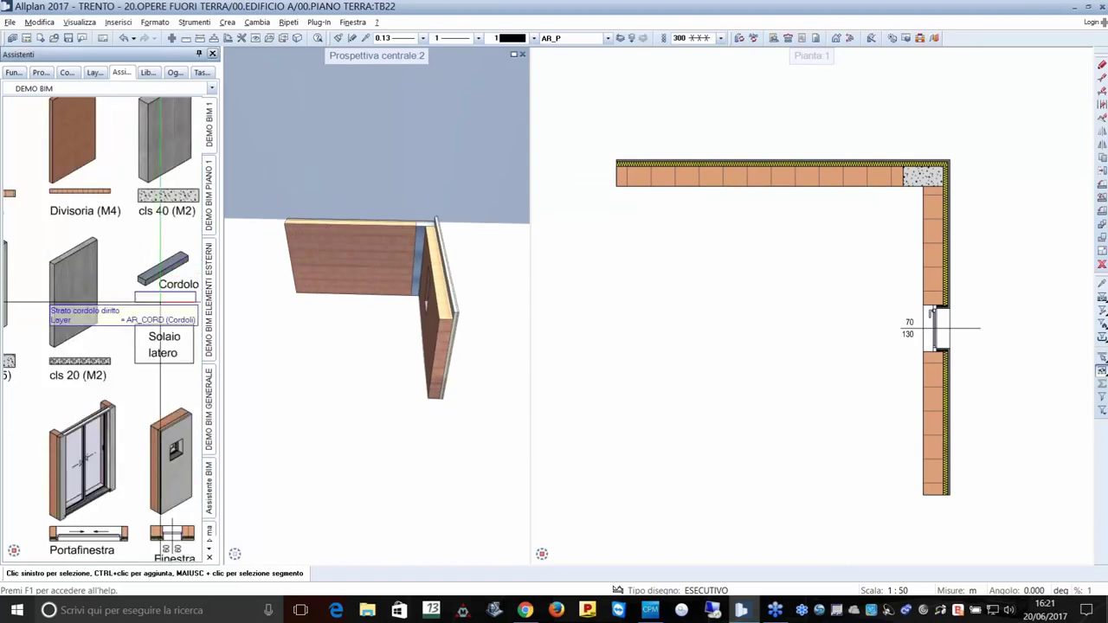
pyautogui.click(161, 301)
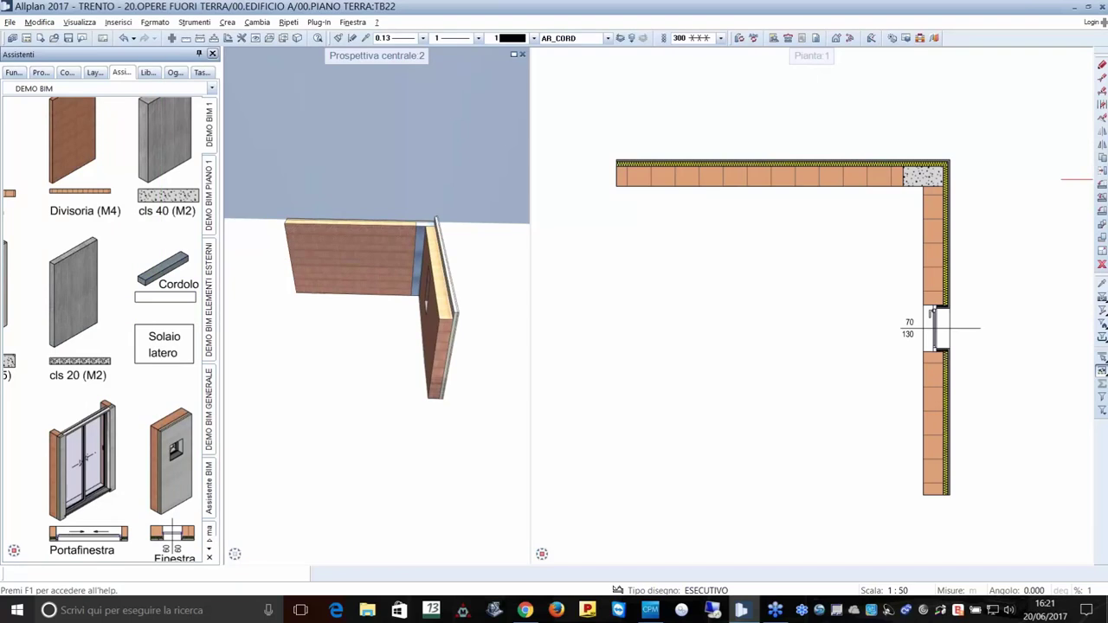
pyautogui.click(699, 178)
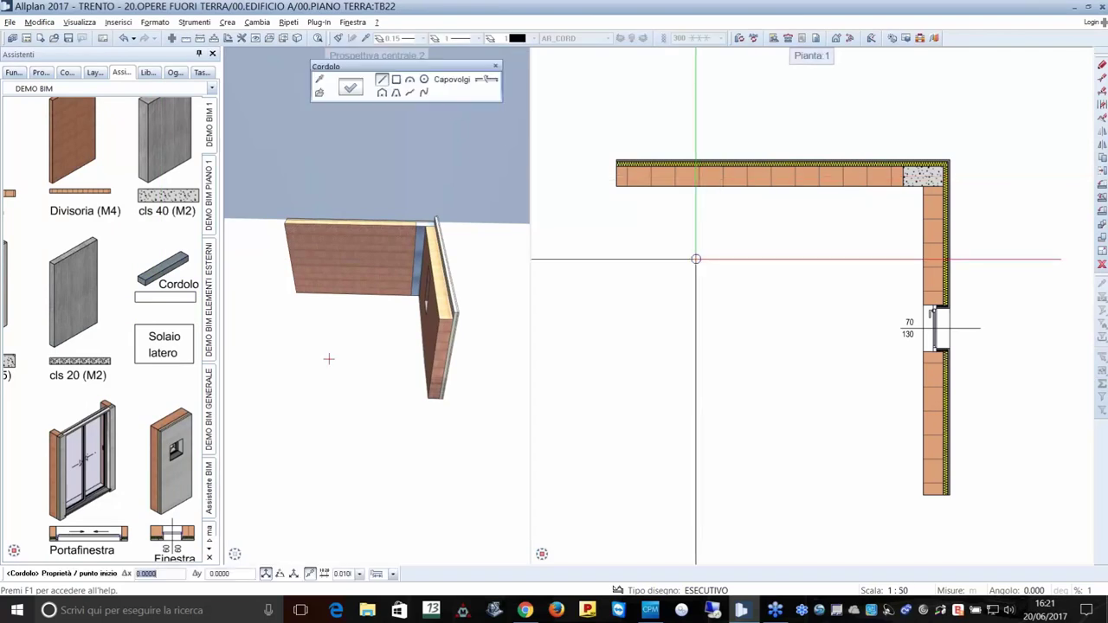
pyautogui.keyDown('shift'); pyautogui.moveTo(328, 358); pyautogui.dragTo(287, 323, button='middle'); pyautogui.keyUp('shift')
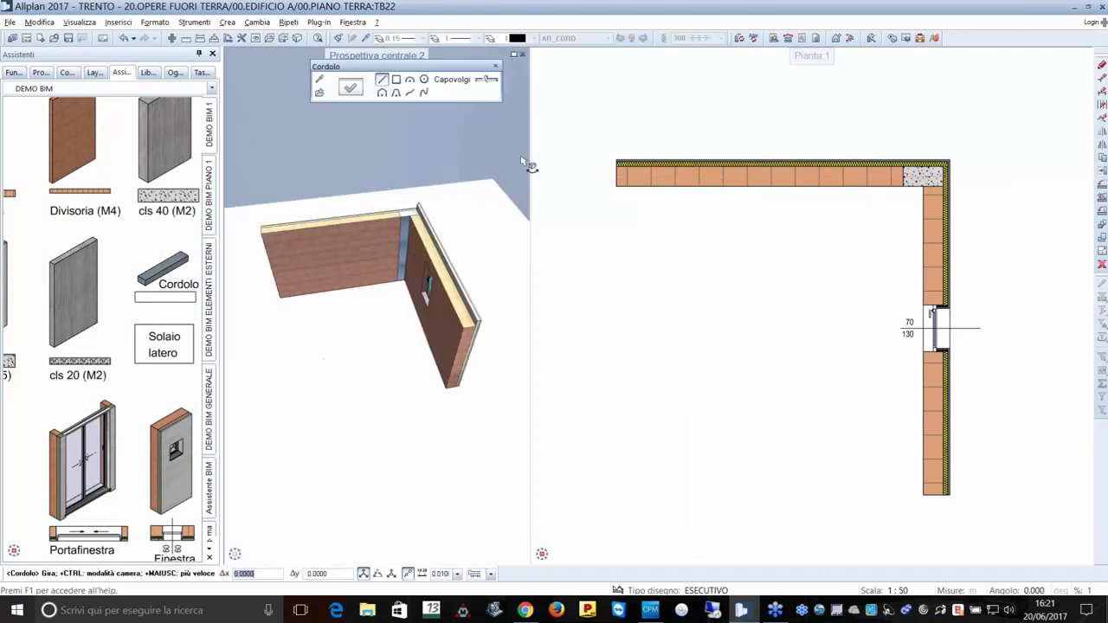
pyautogui.click(353, 89)
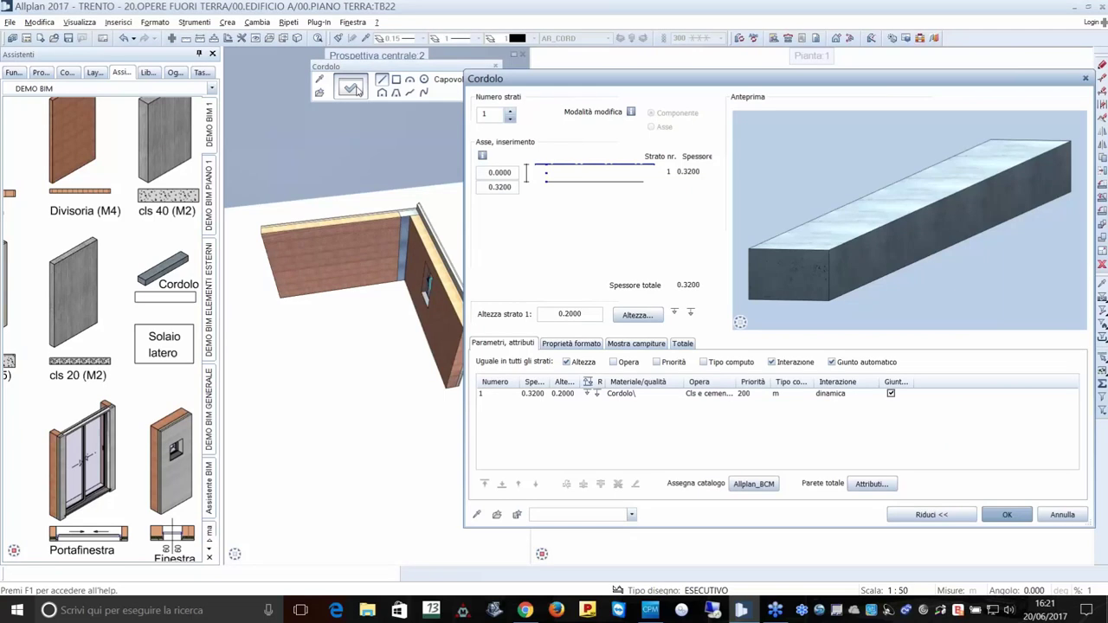
pyautogui.click(532, 393)
pyautogui.click(578, 403)
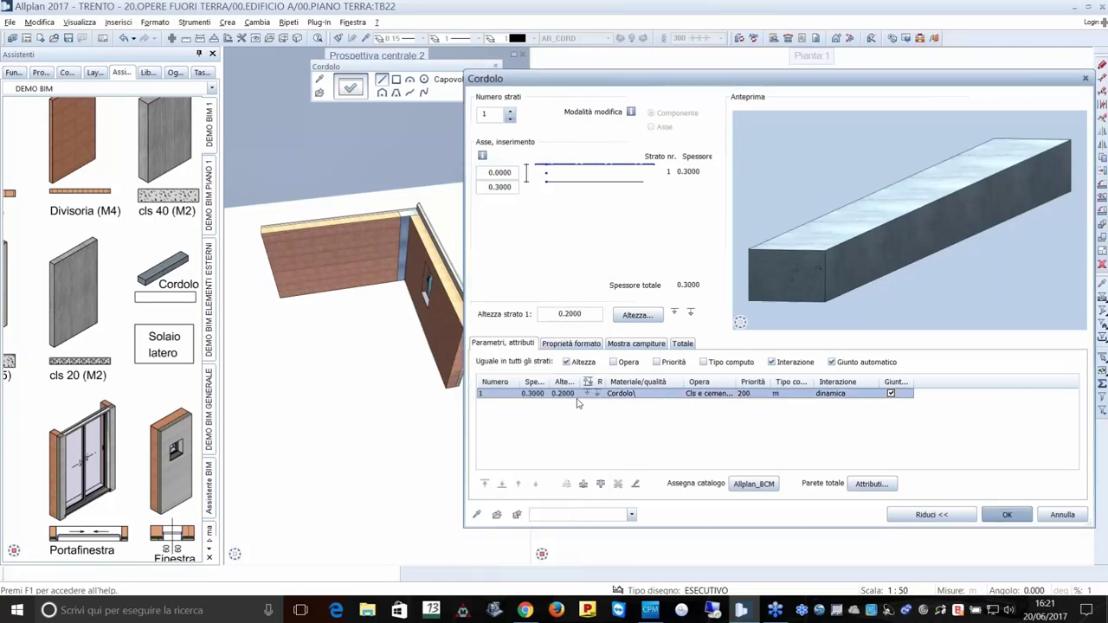
pyautogui.click(1003, 513)
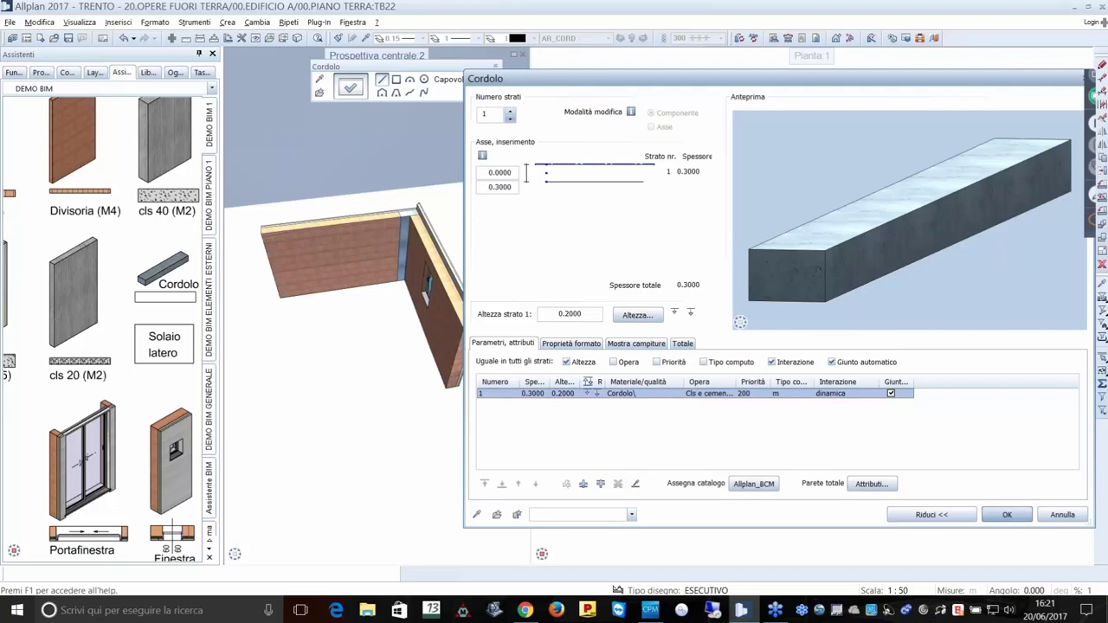
# Draw the ring beam from the wall corner along the top wall and the window wall.
pyautogui.click(606, 176)
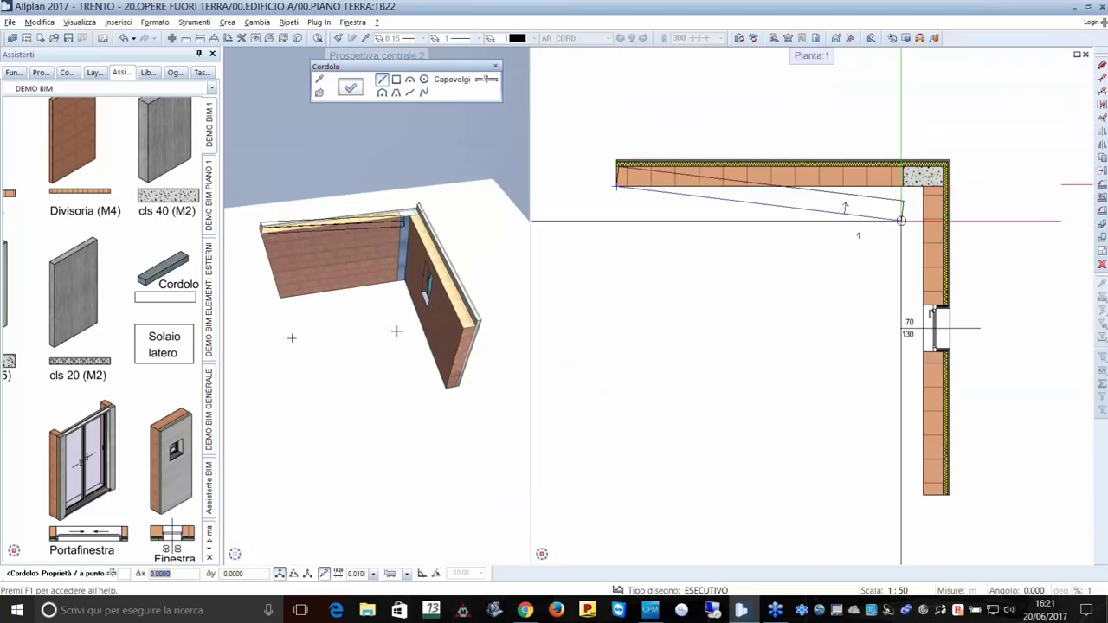
pyautogui.click(902, 221)
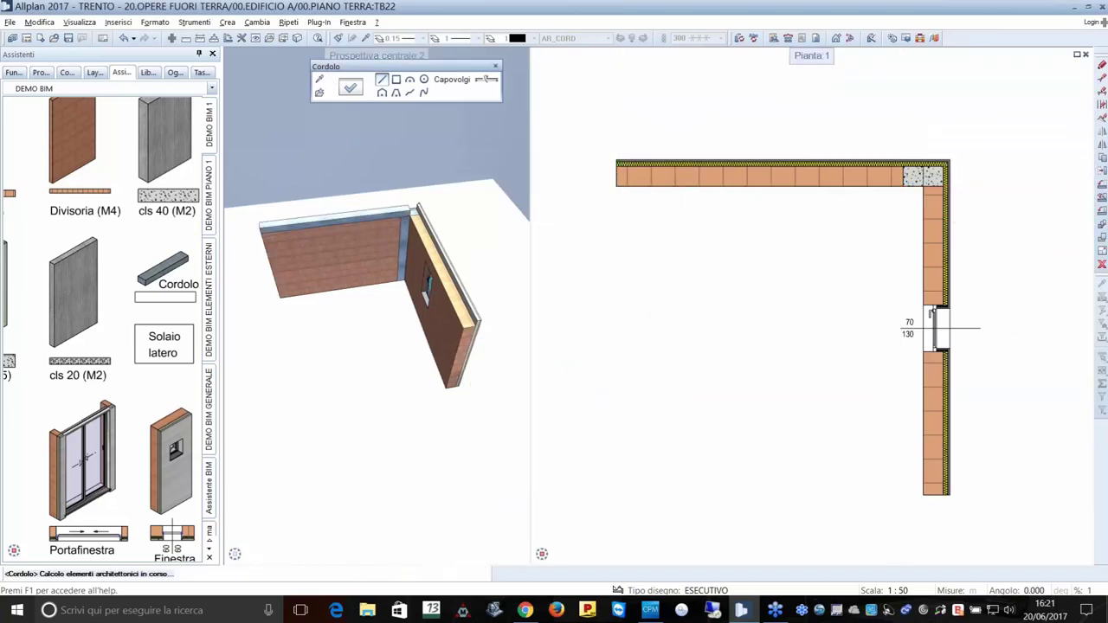
pyautogui.click(908, 482)
pyautogui.press('Escape')
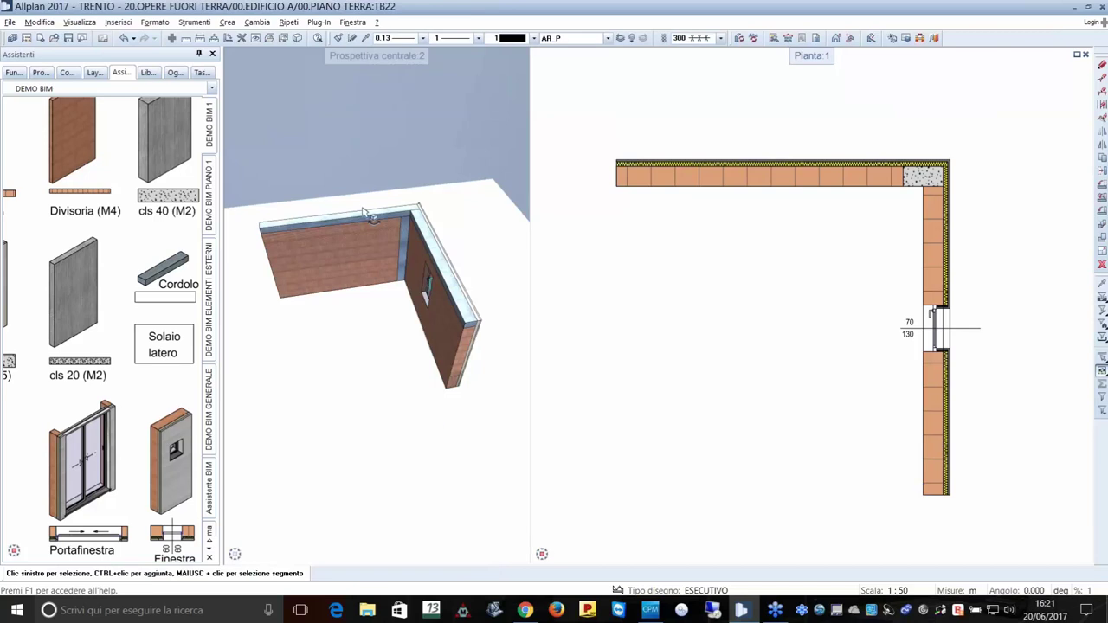
pyautogui.scroll(-3, 364, 212)
# Orbit the 3D view and scroll the Assistenti palette down to the Porte int. / Vano section.
pyautogui.keyDown('shift'); pyautogui.moveTo(372, 303); pyautogui.dragTo(415, 304, button='middle'); pyautogui.keyUp('shift')
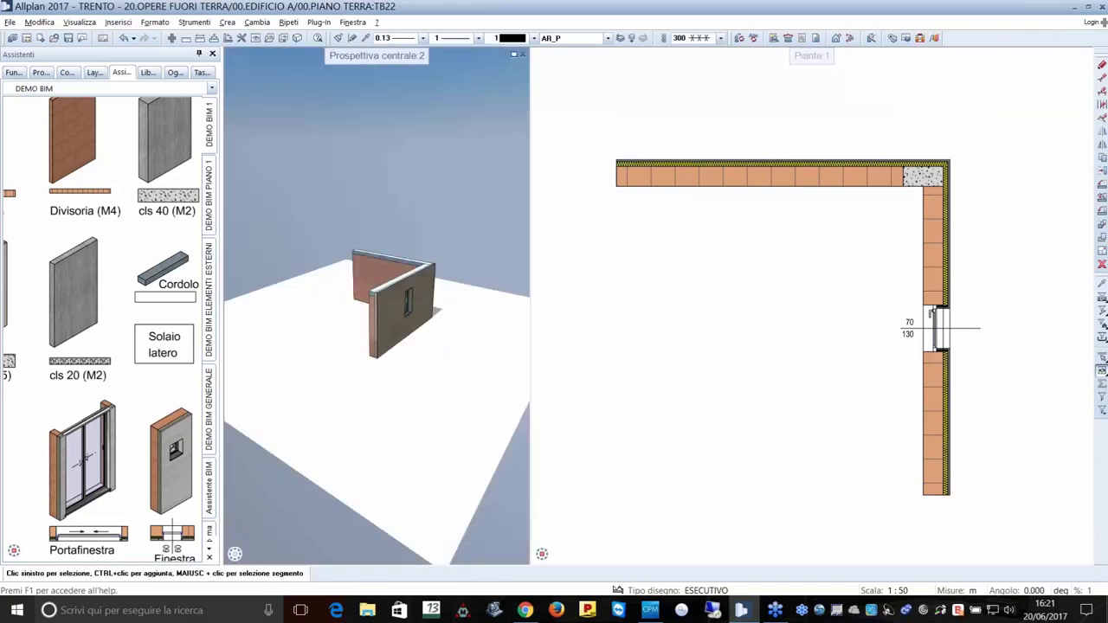
pyautogui.scroll(3, 374, 234)
pyautogui.keyDown('shift'); pyautogui.moveTo(374, 234); pyautogui.dragTo(374, 234, button='middle'); pyautogui.keyUp('shift')
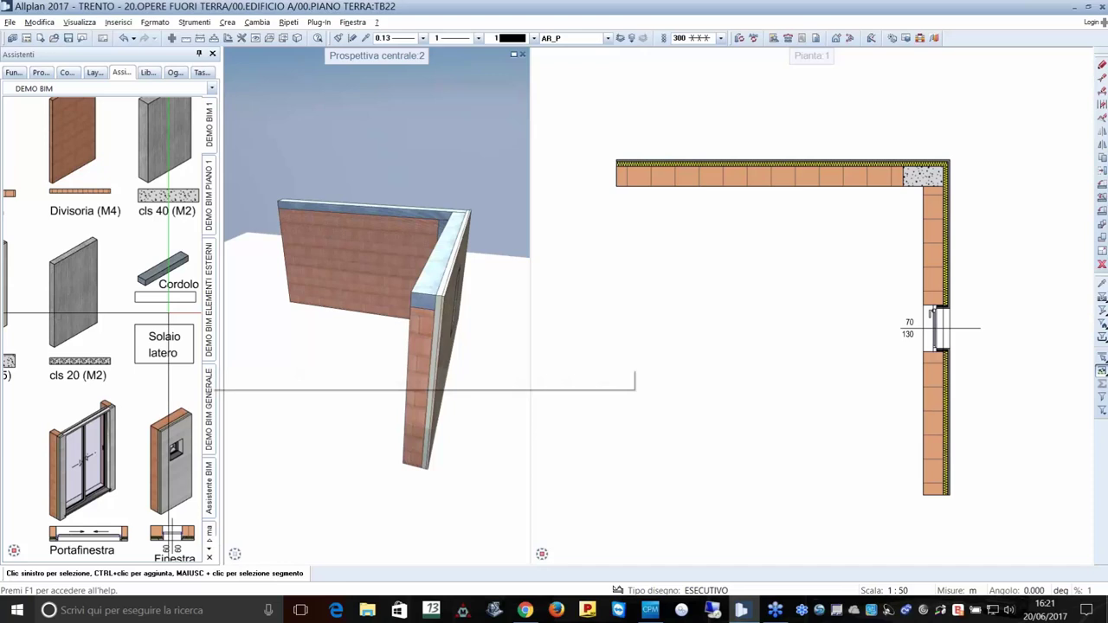
pyautogui.scroll(-2, 169, 314)
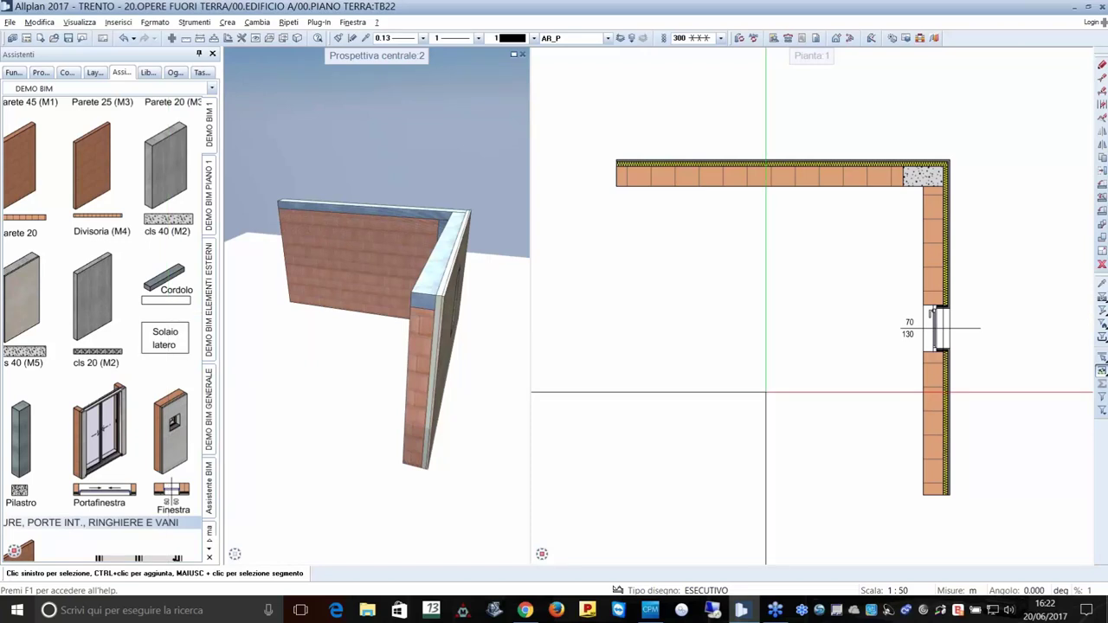
pyautogui.scroll(-3, 132, 332)
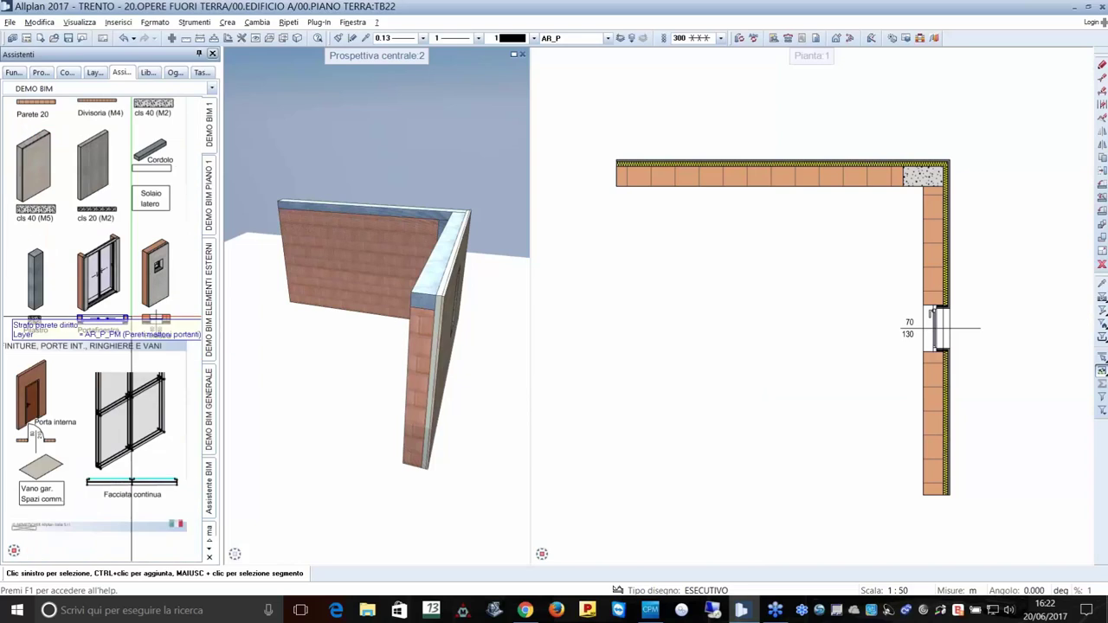
pyautogui.scroll(3, 52, 389)
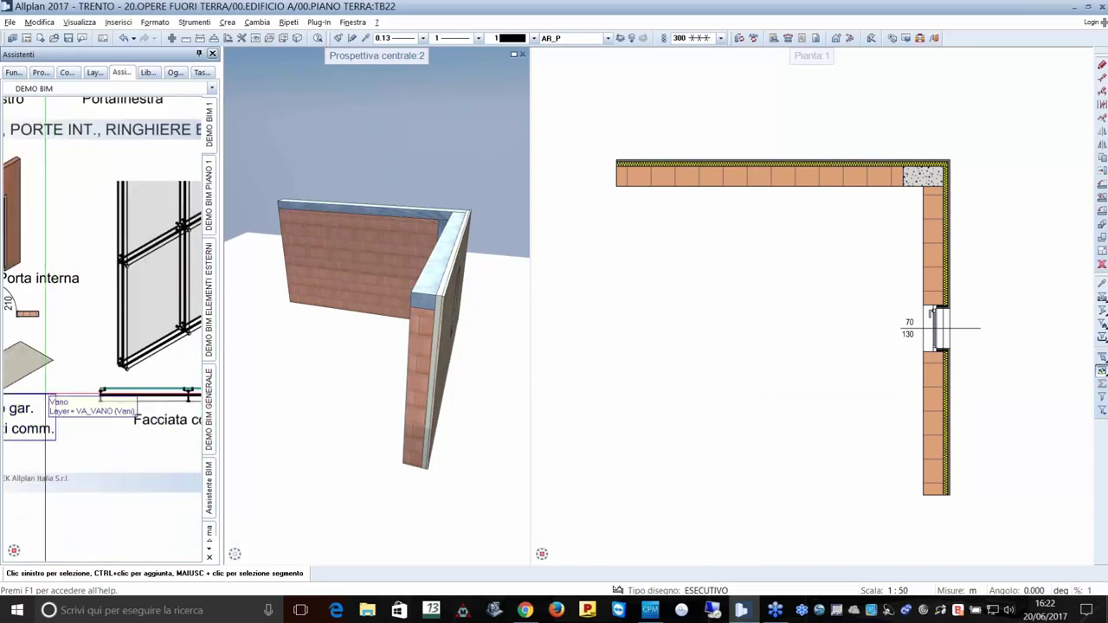
# Start a Vano room, set its function to Stanza, review the Finitura layers and confirm.
pyautogui.doubleClick(46, 396)
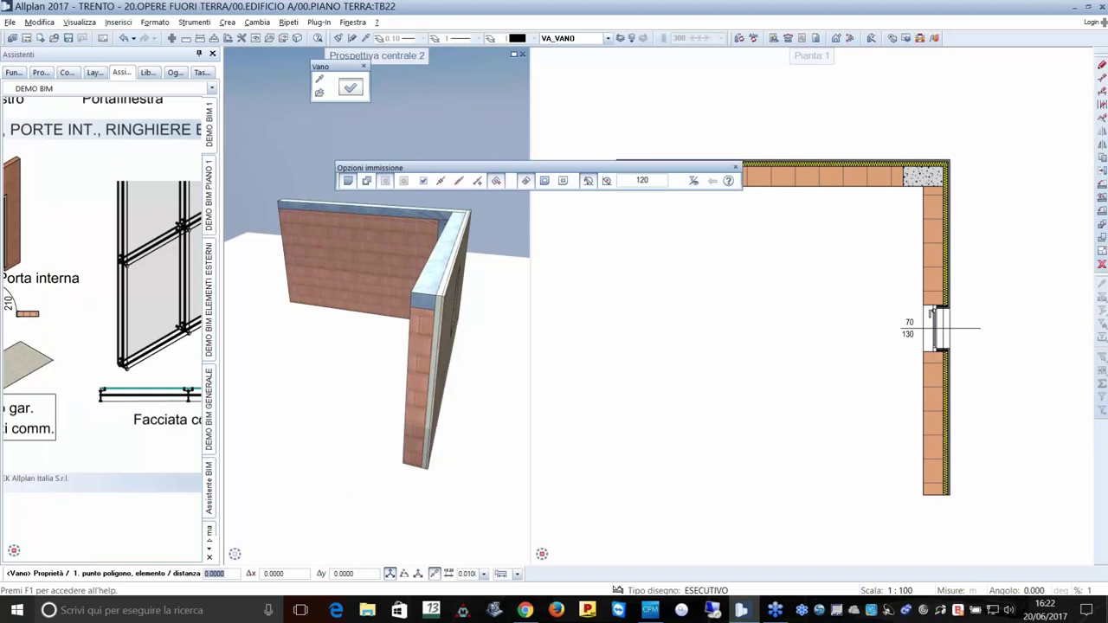
pyautogui.moveTo(520, 168); pyautogui.dragTo(632, 85)
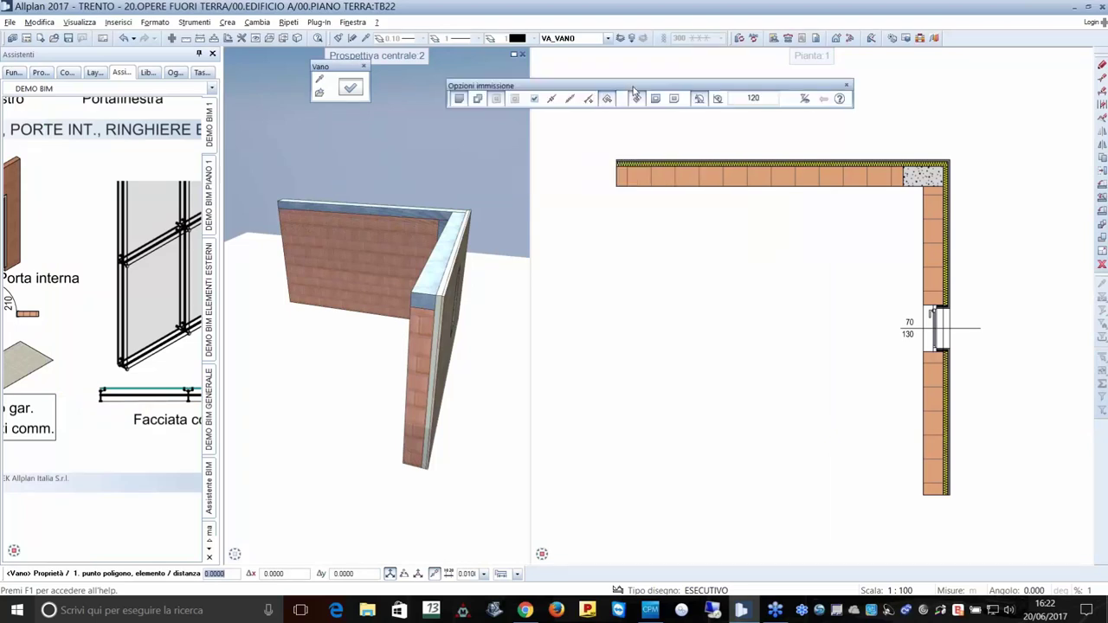
pyautogui.click(319, 79)
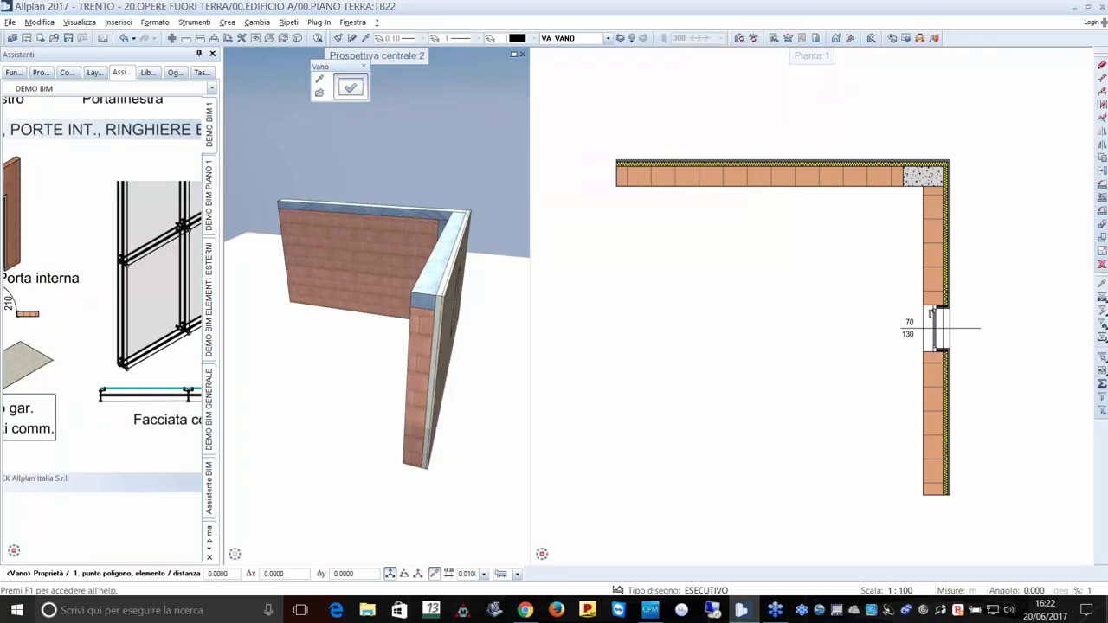
pyautogui.click(358, 122)
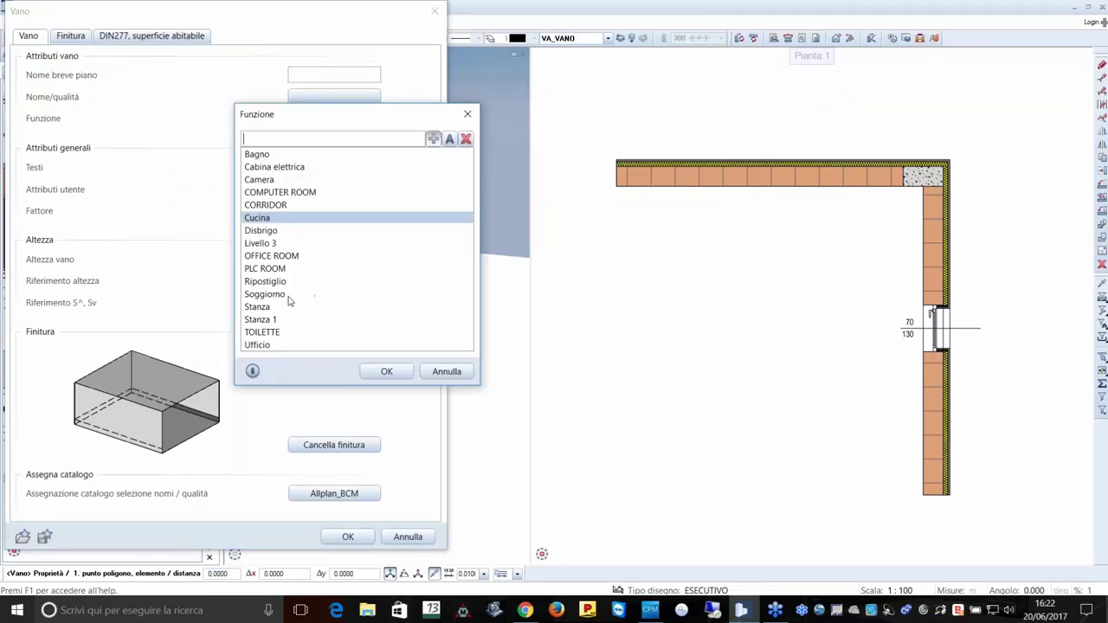
pyautogui.doubleClick(260, 308)
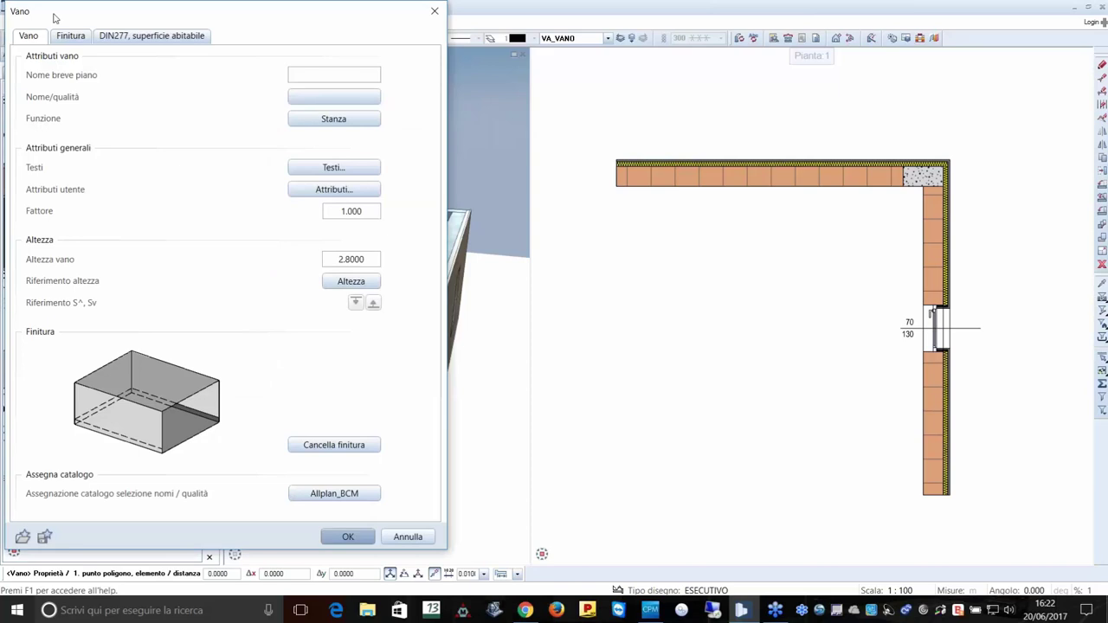
pyautogui.click(69, 37)
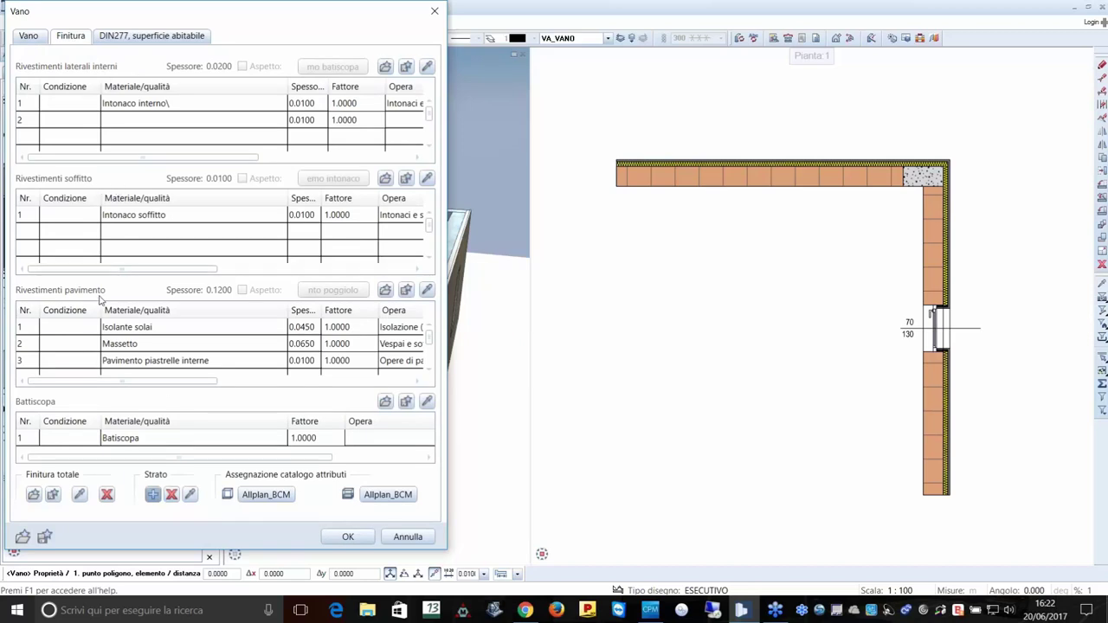
pyautogui.click(430, 375)
pyautogui.click(430, 374)
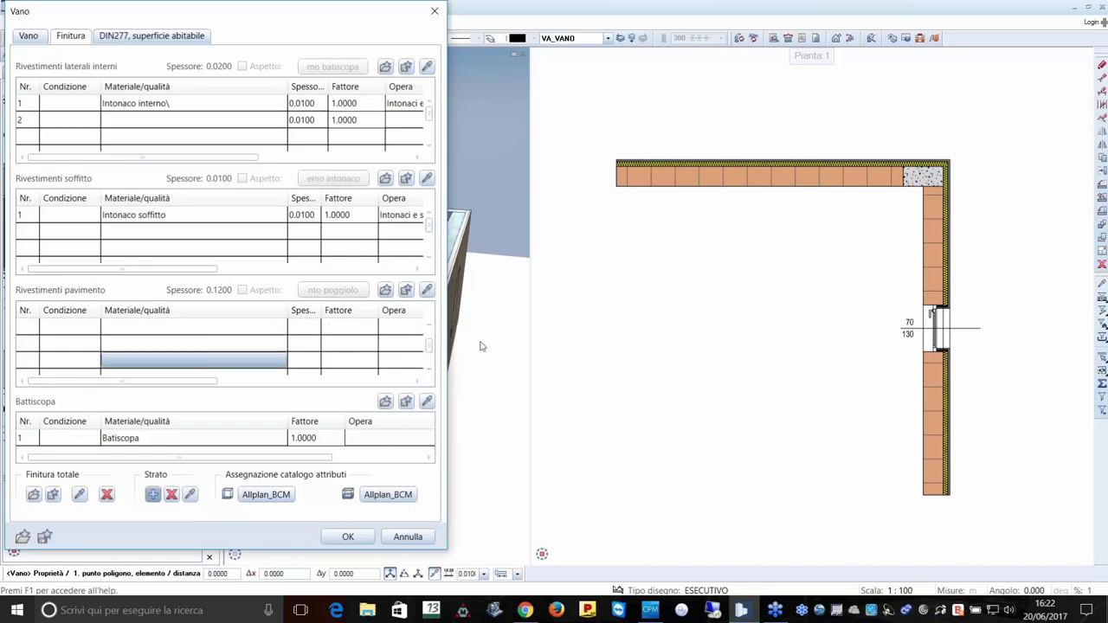
pyautogui.click(430, 325)
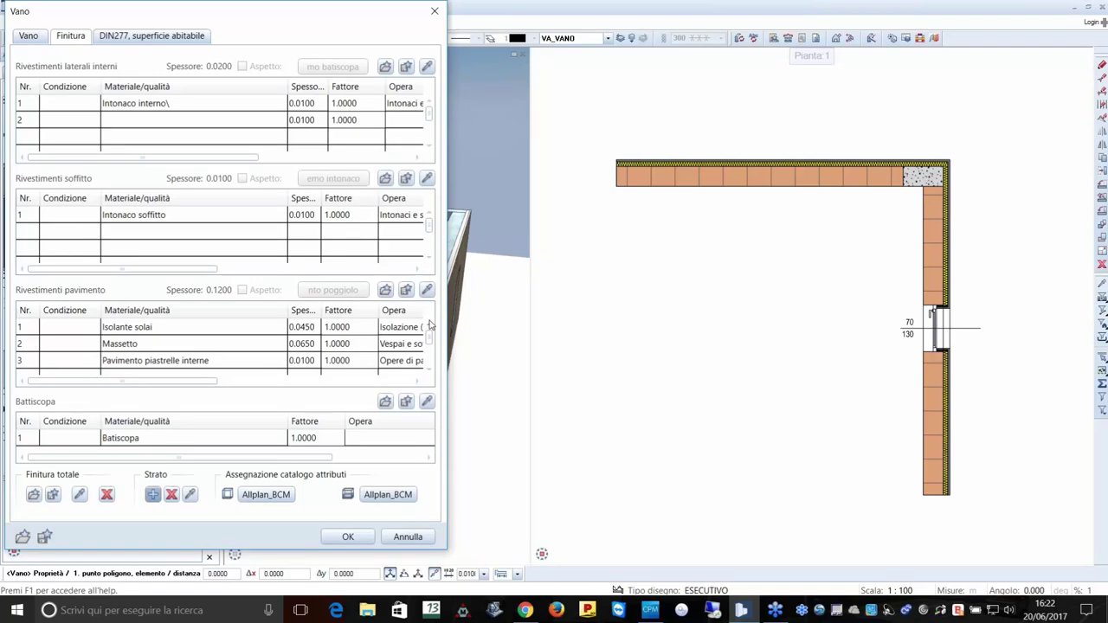
pyautogui.click(351, 537)
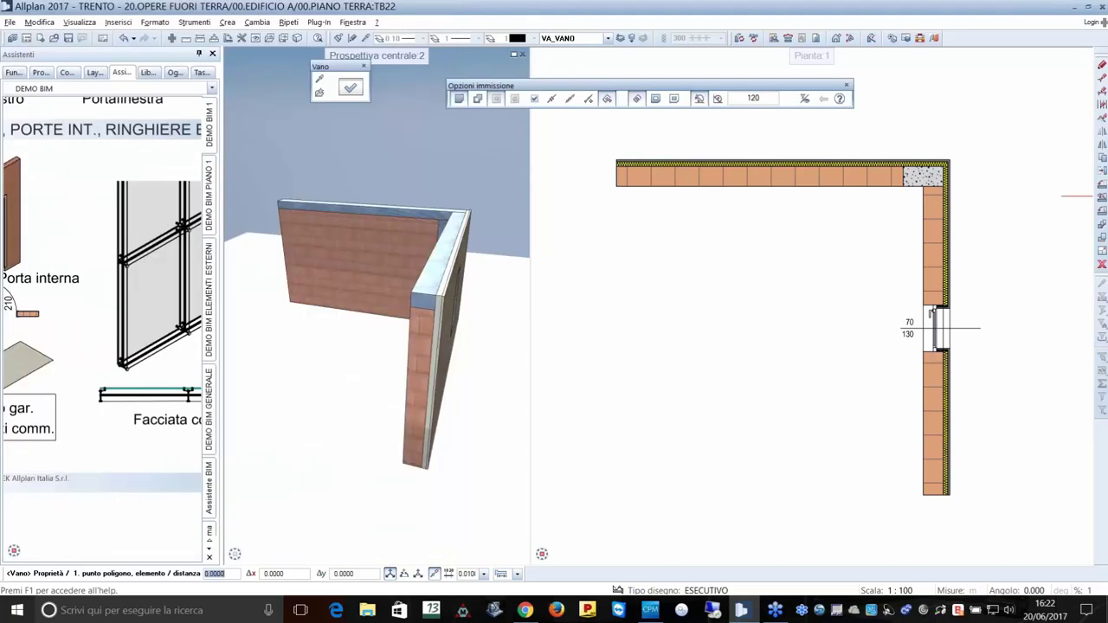
# Draw the room rectangle between opposite wall corners and place a horizontal Stanza area label.
pyautogui.click(615, 187)
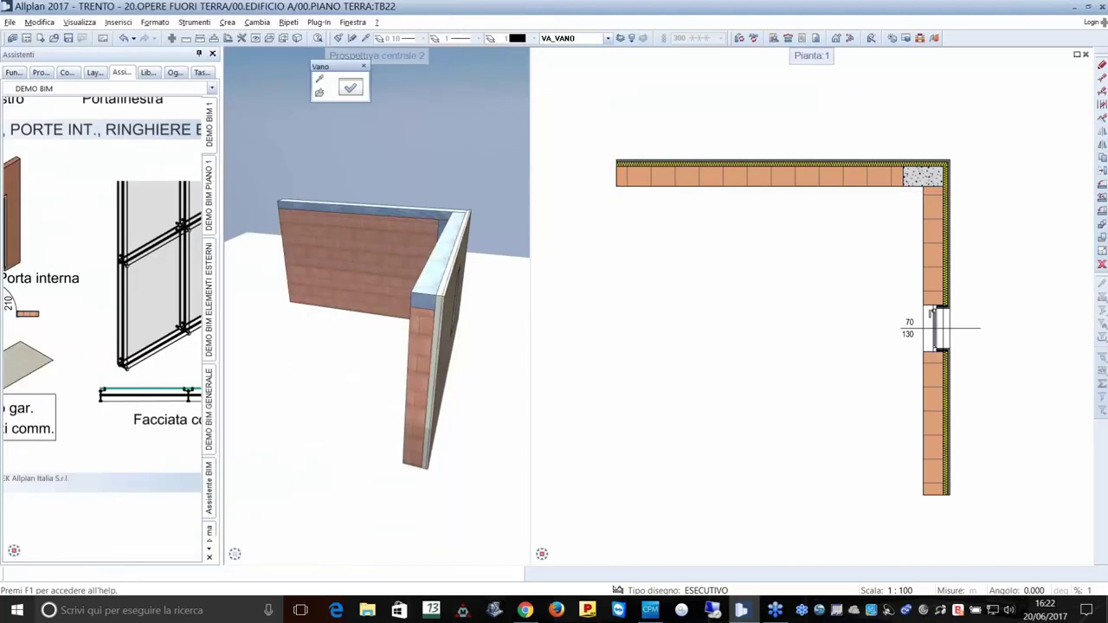
pyautogui.click(929, 501)
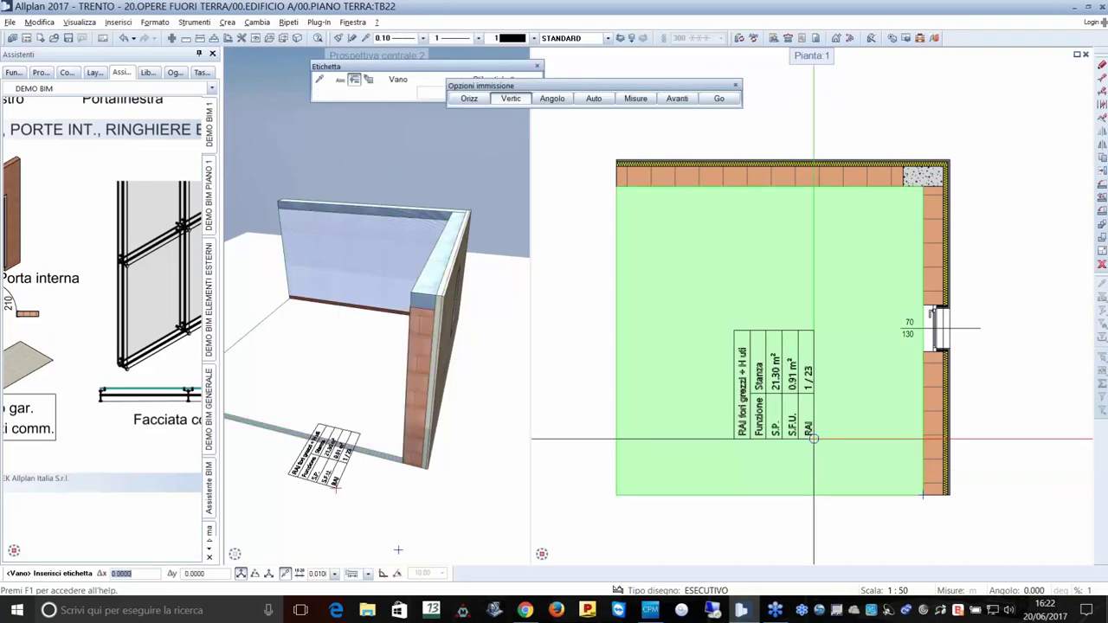
pyautogui.click(923, 495)
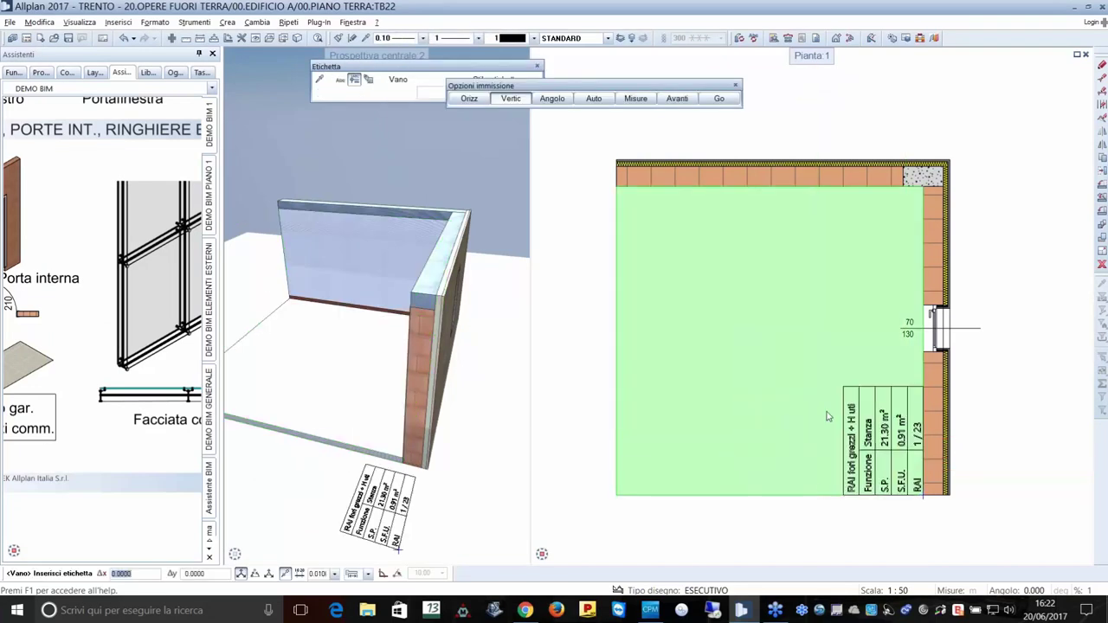
pyautogui.click(469, 98)
pyautogui.click(710, 370)
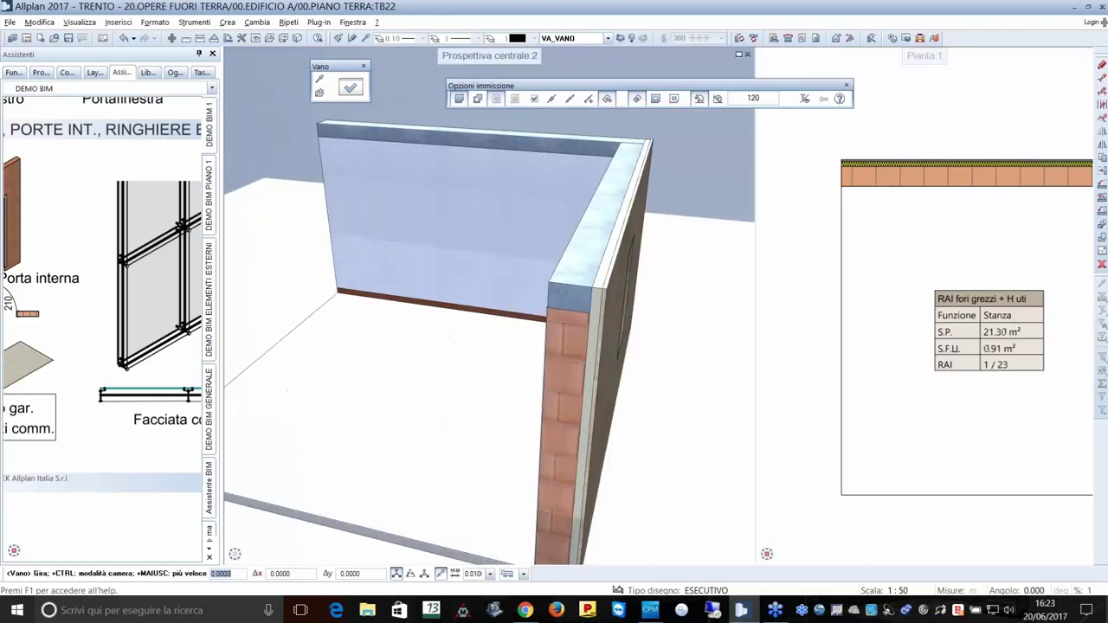
# End the room tool and adjust the 3D and plan views to look into the room.
pyautogui.scroll(-1, 933, 396)
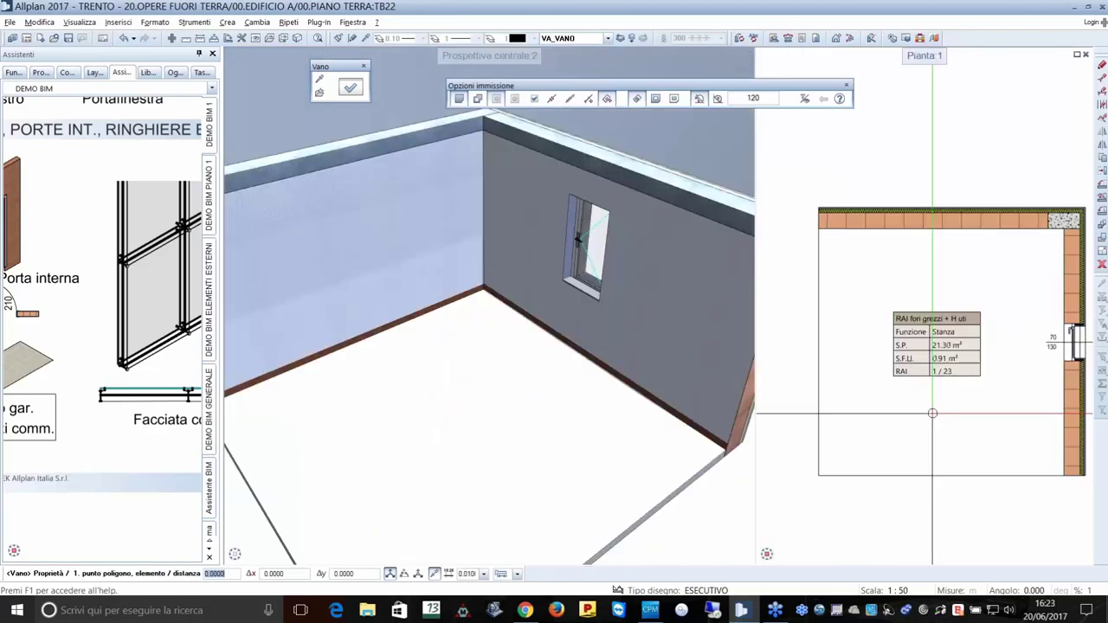
pyautogui.press('Escape')
pyautogui.keyDown('shift'); pyautogui.moveTo(544, 378); pyautogui.dragTo(519, 381, button='middle'); pyautogui.keyUp('shift')
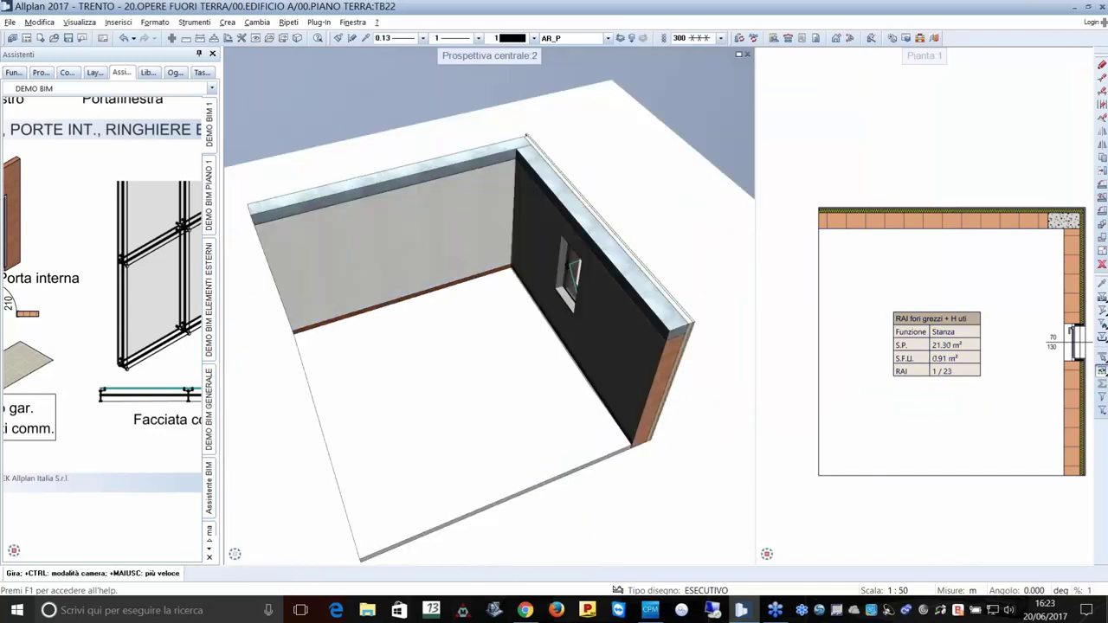
pyautogui.scroll(3, 567, 259)
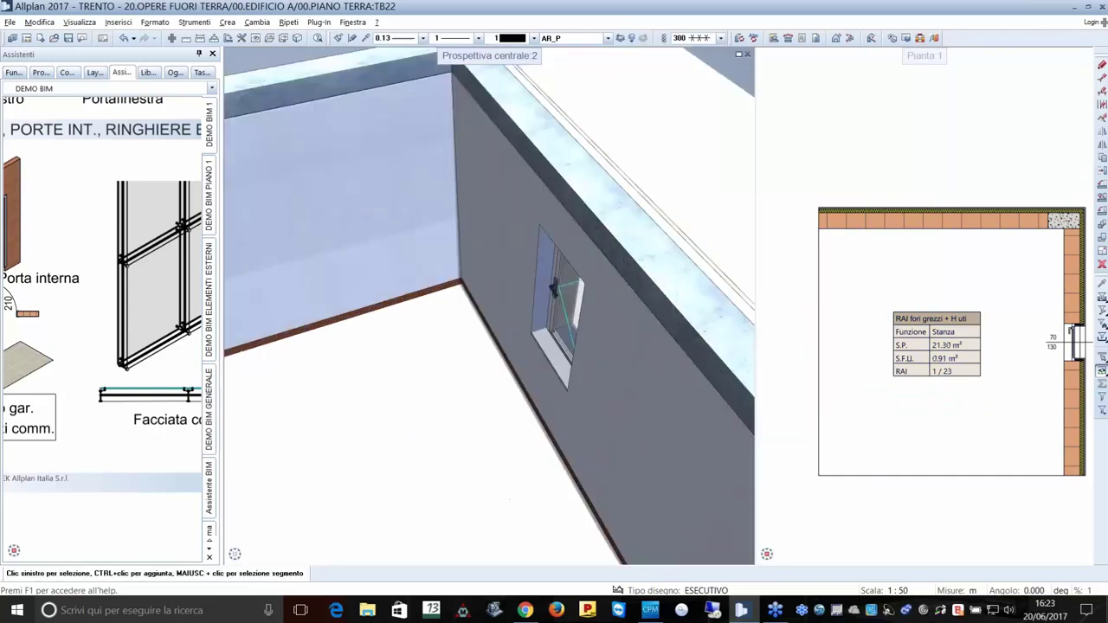
pyautogui.scroll(3, 475, 295)
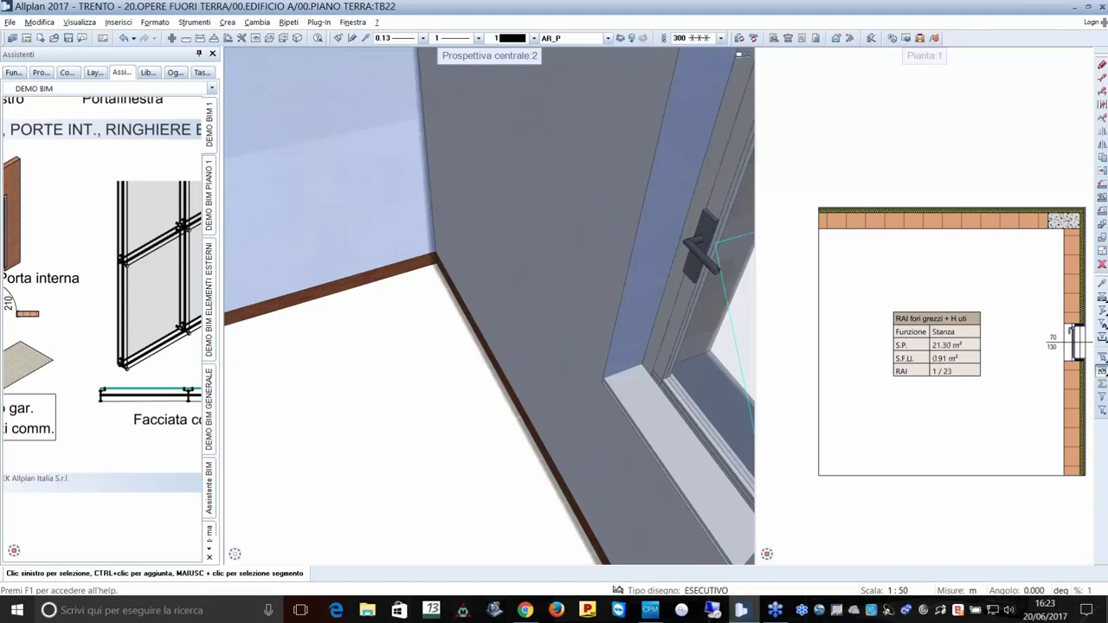
pyautogui.scroll(-10, 490, 306)
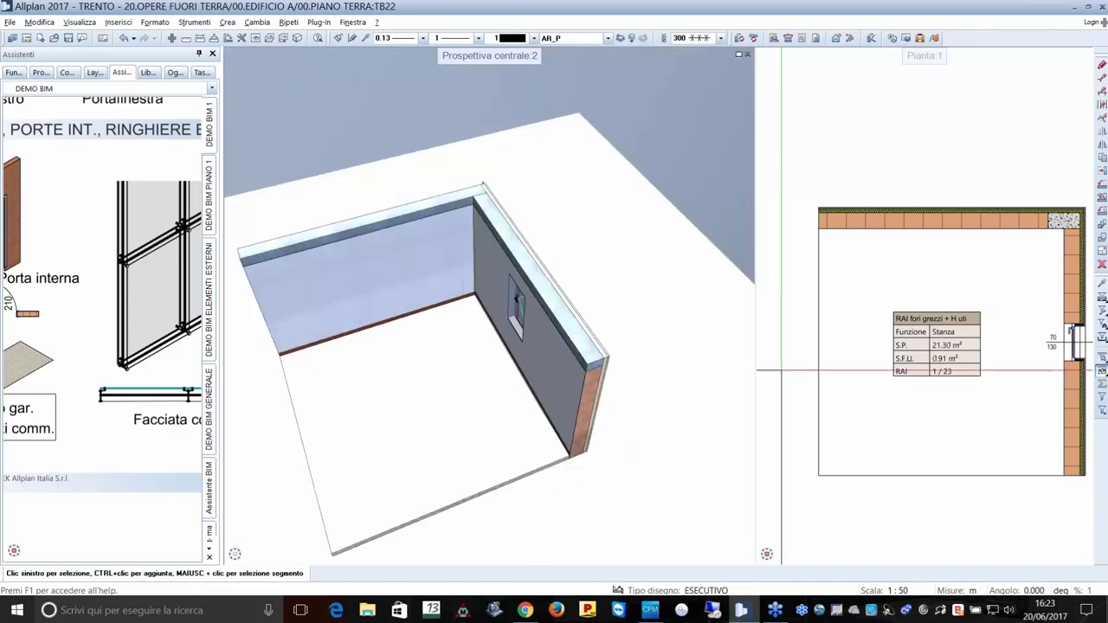
pyautogui.moveTo(755, 303); pyautogui.dragTo(658, 303)
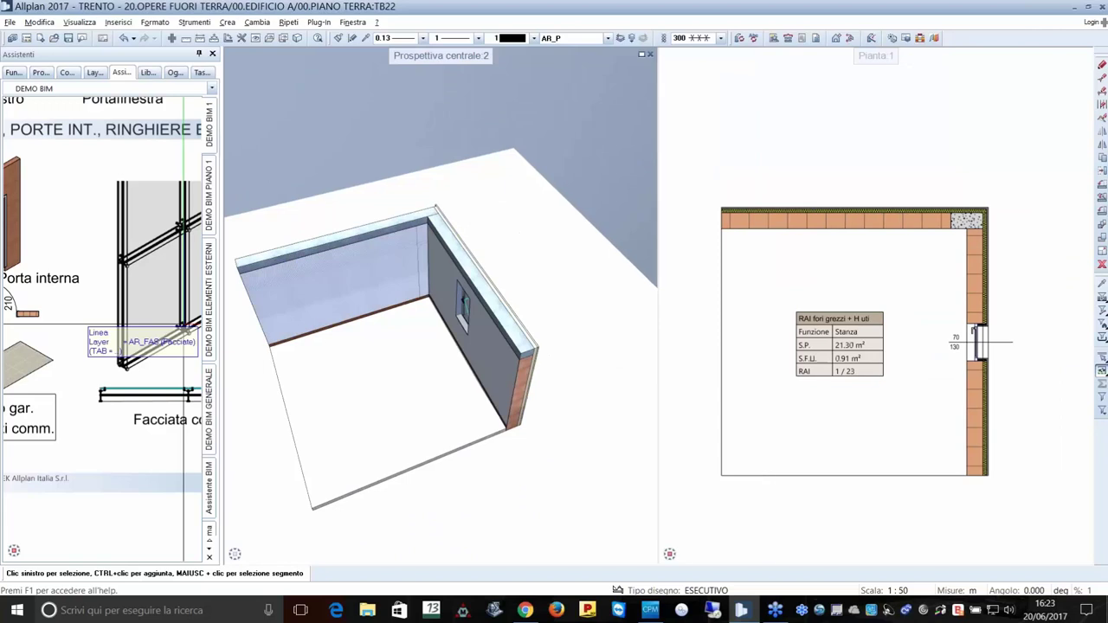
pyautogui.scroll(-3, 110, 342)
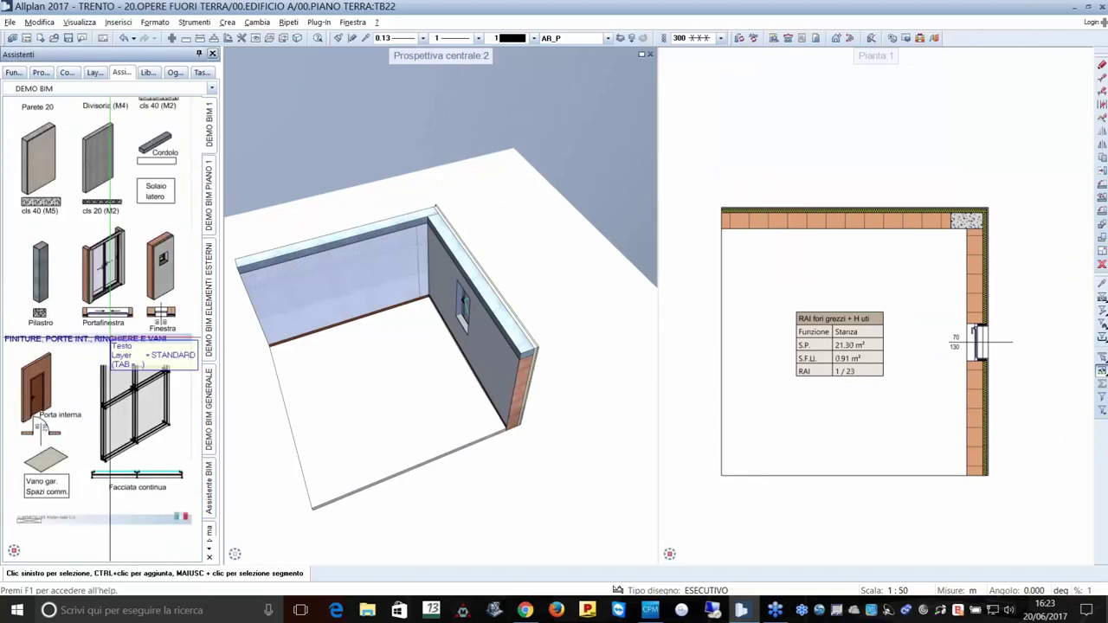
# Place a Pilastro column from the Assistenti palette in the room's lower-left corner.
pyautogui.doubleClick(40, 312)
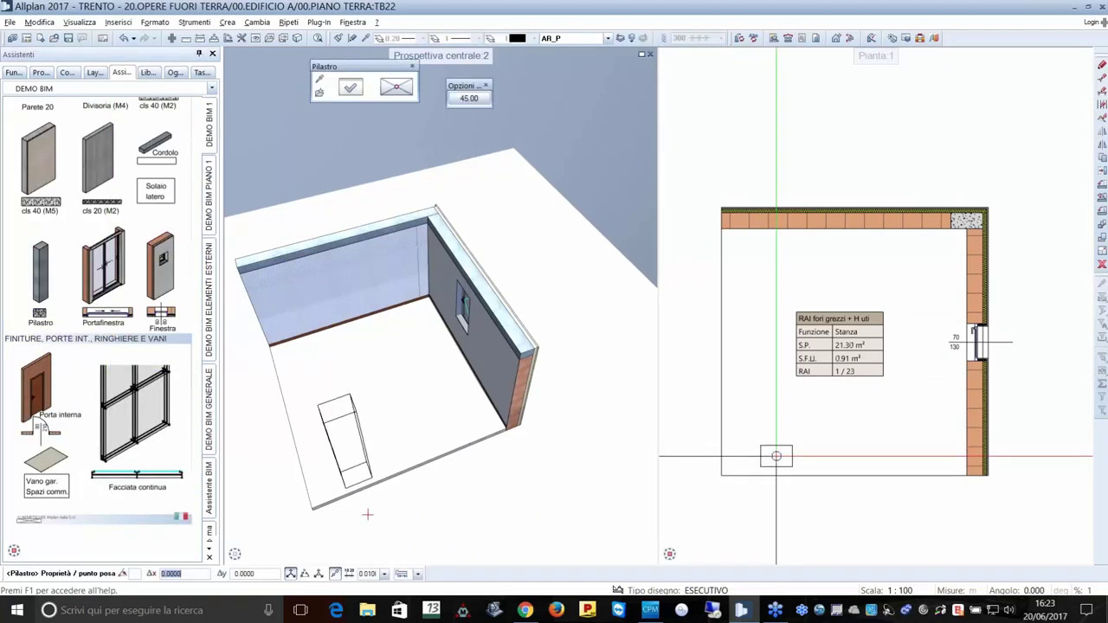
pyautogui.scroll(2, 736, 472)
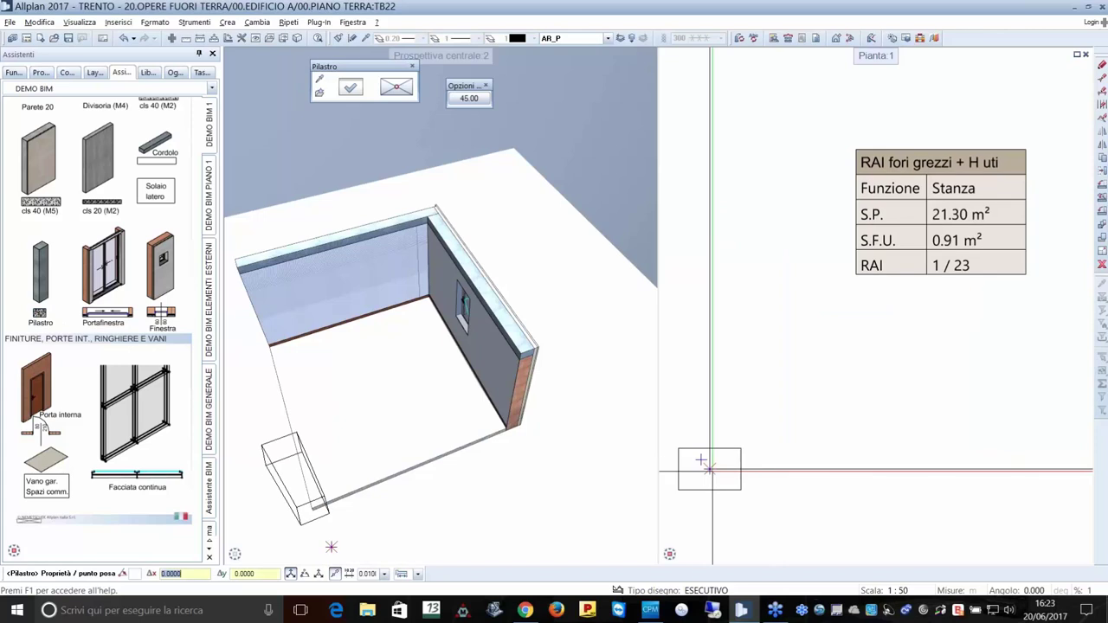
pyautogui.click(701, 460)
pyautogui.keyDown('shift'); pyautogui.moveTo(416, 355); pyautogui.dragTo(294, 346, button='middle'); pyautogui.keyUp('shift')
pyautogui.scroll(3, 390, 273)
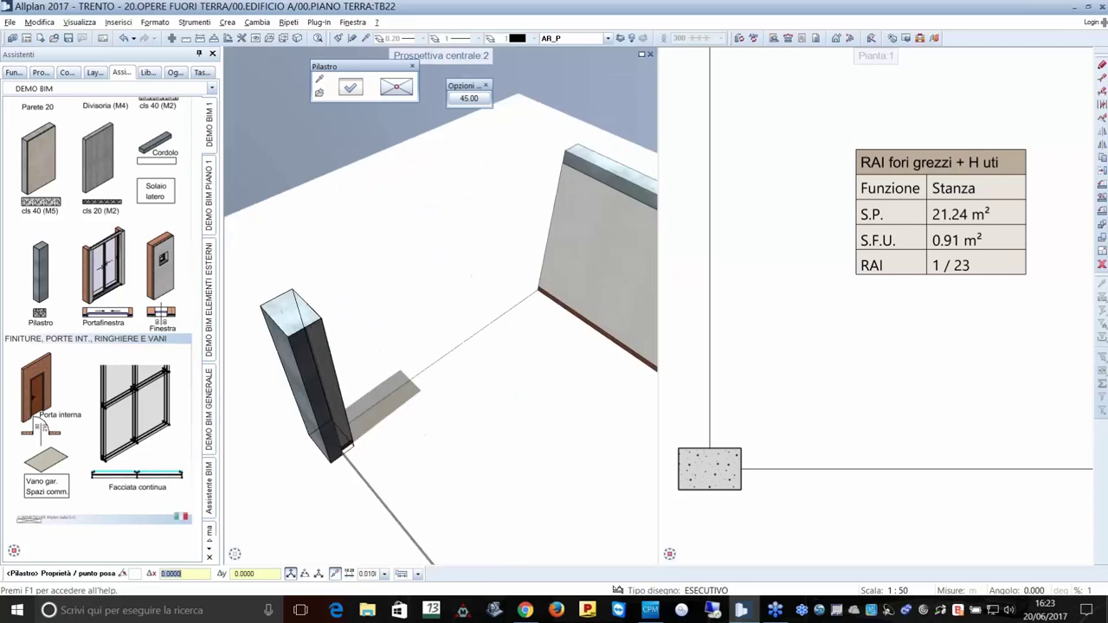
pyautogui.scroll(3, 445, 285)
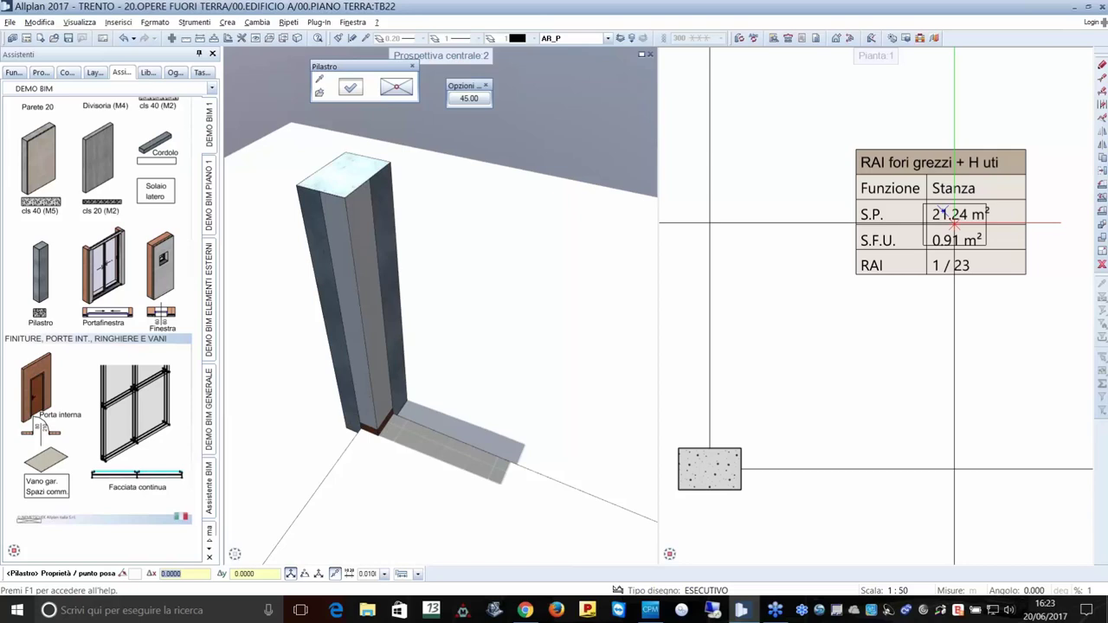
pyautogui.press('Escape')
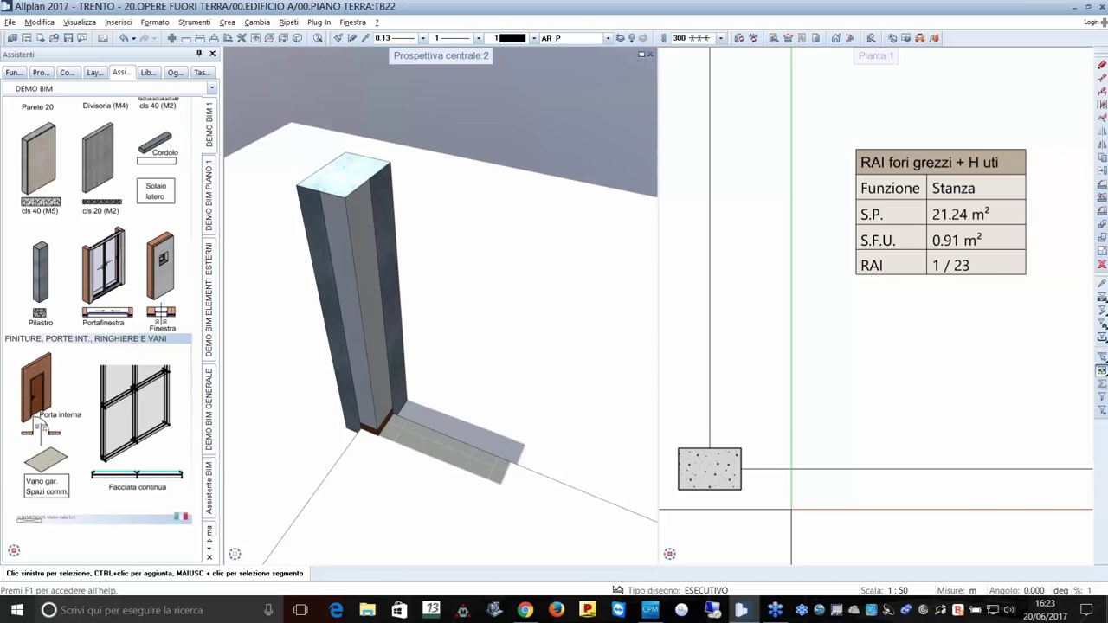
# Move the column 0.76 m diagonally inward along the 45° trace from the corner.
pyautogui.click(694, 472)
pyautogui.click(709, 470)
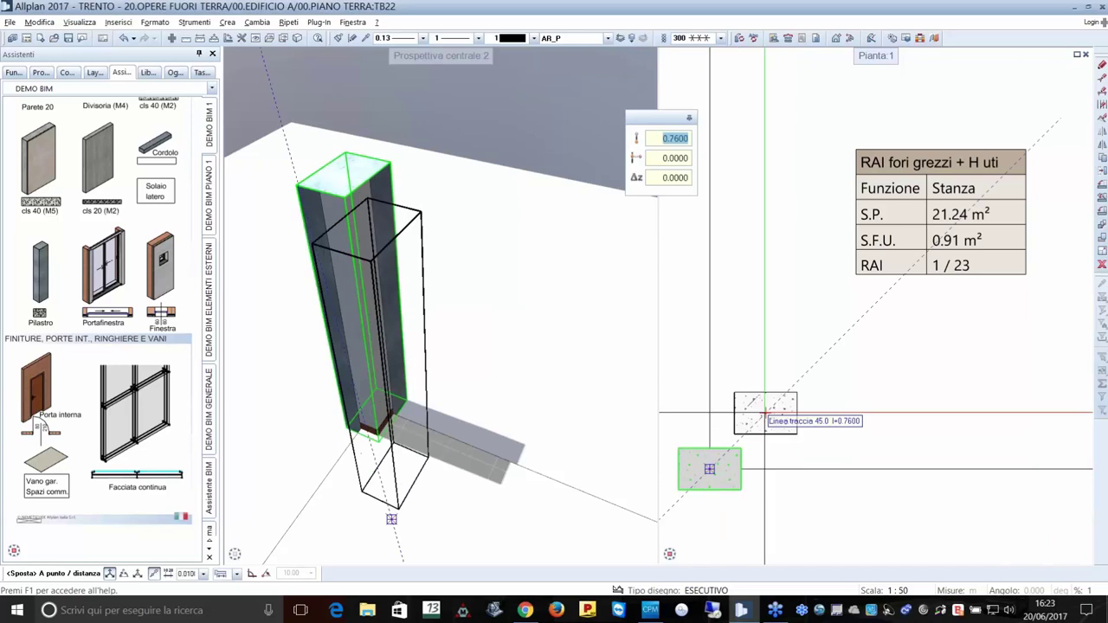
pyautogui.click(766, 413)
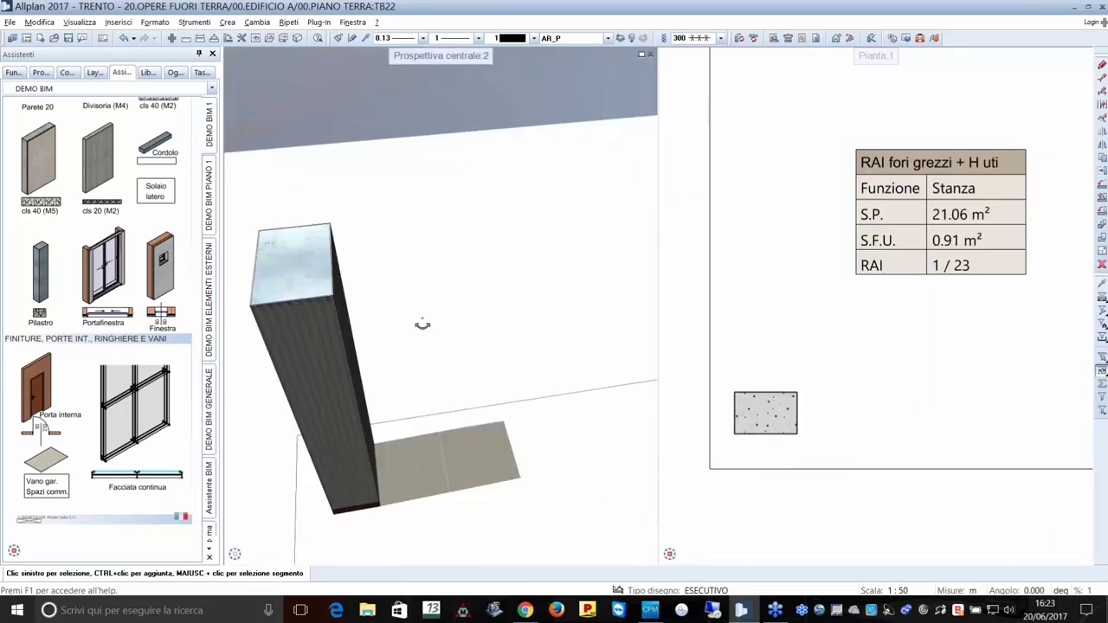
pyautogui.moveTo(424, 324); pyautogui.dragTo(485, 329, button='middle')
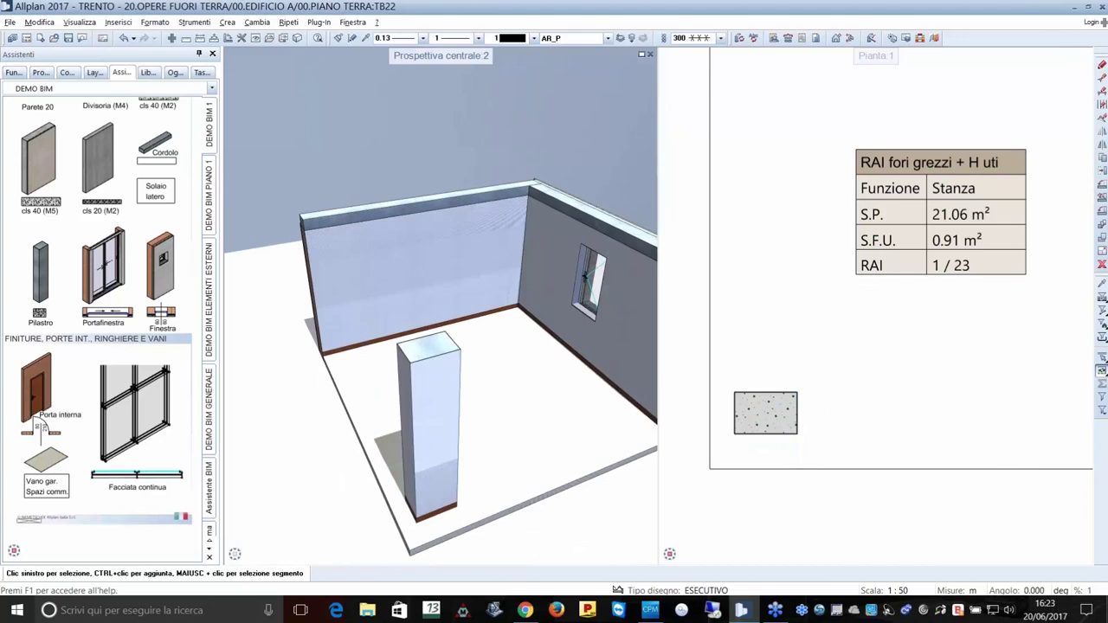
pyautogui.scroll(-2, 704, 377)
pyautogui.hotkey('ctrl', 'a')
pyautogui.press('Escape')
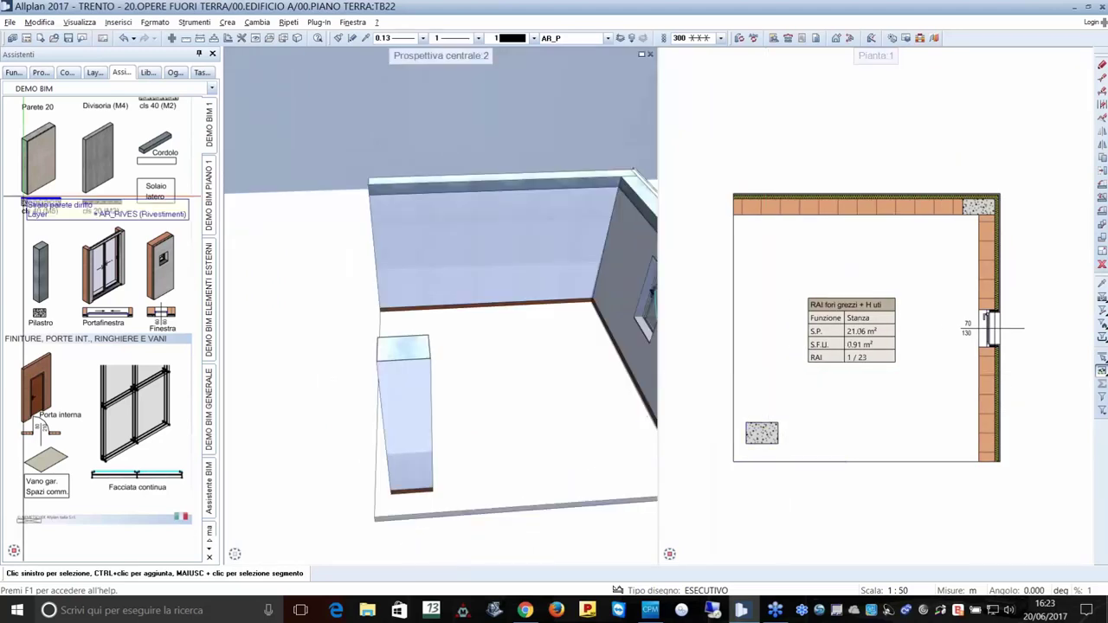
# Draw a short straight brick wall from the top wall into the room near the left corner.
pyautogui.scroll(3, 56, 438)
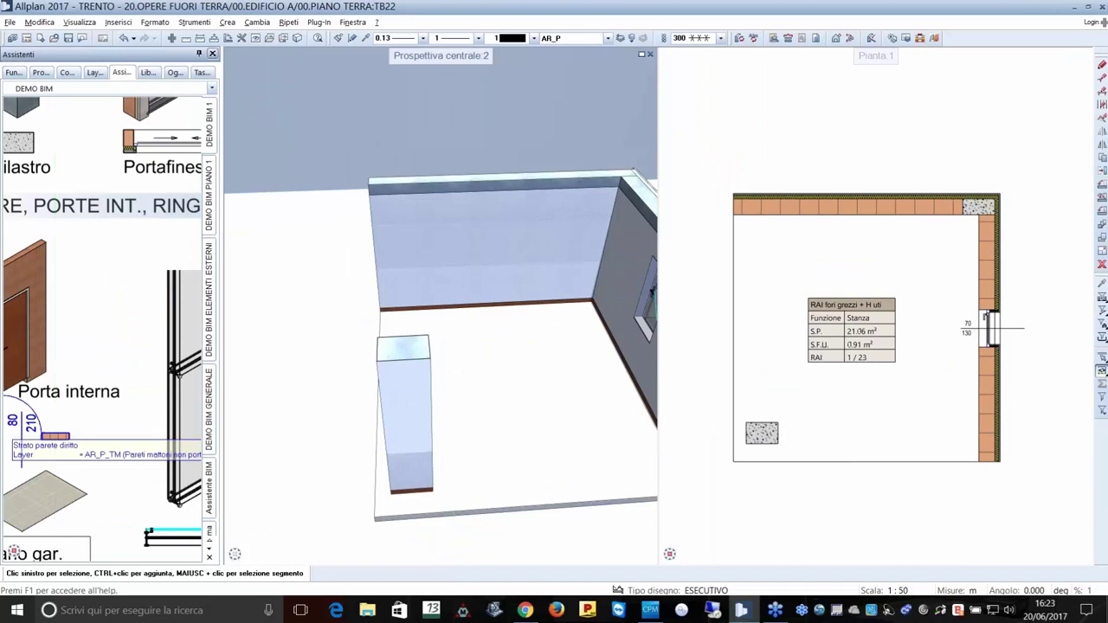
pyautogui.doubleClick(52, 436)
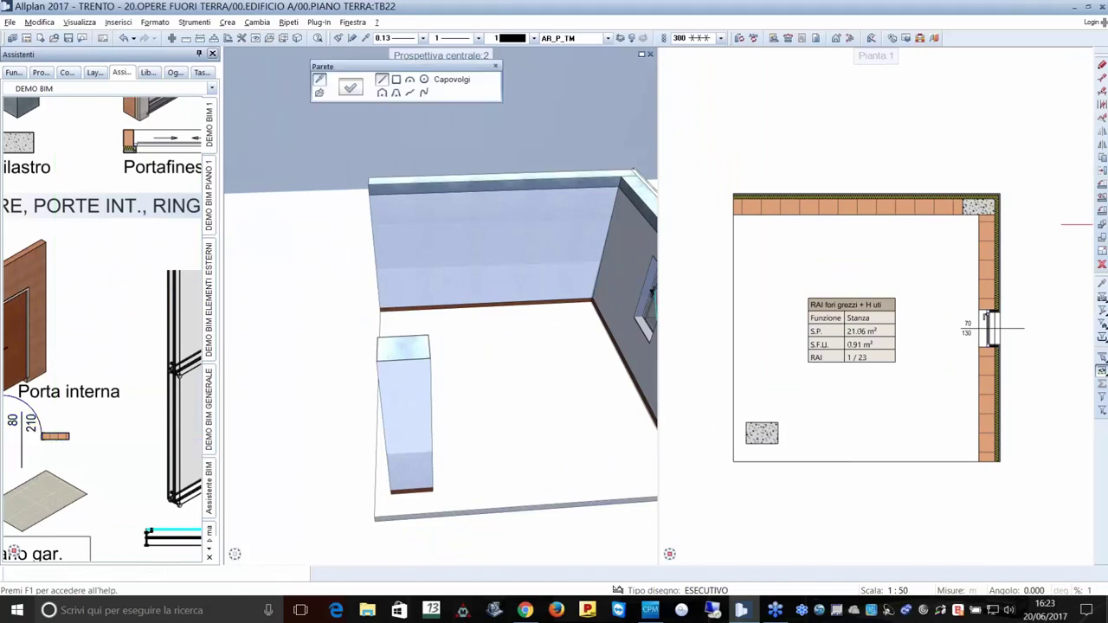
pyautogui.click(776, 214)
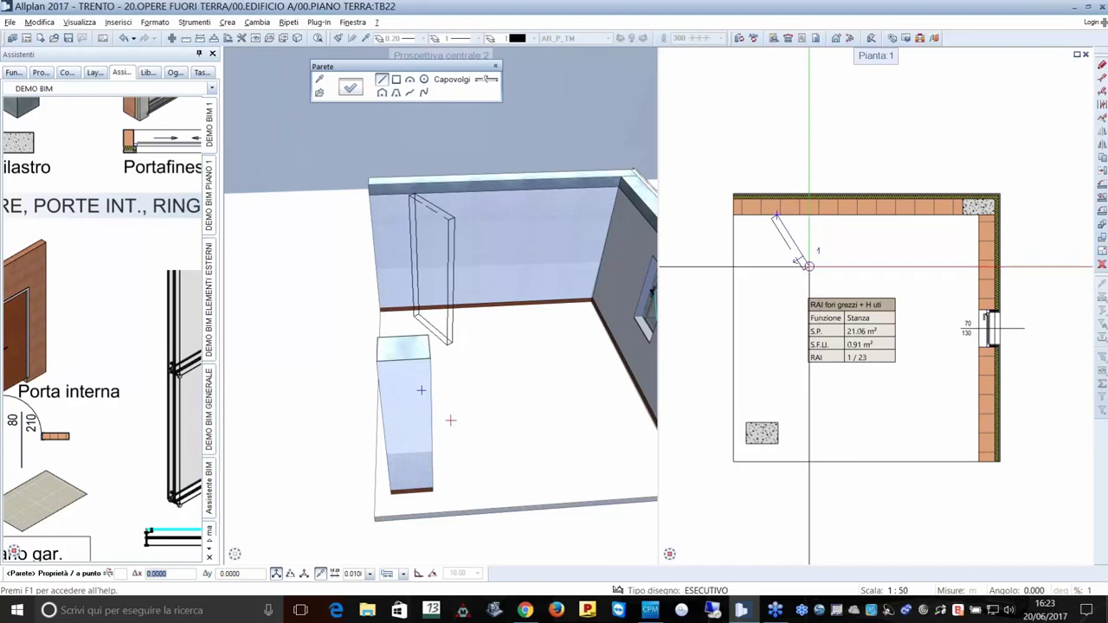
pyautogui.click(785, 270)
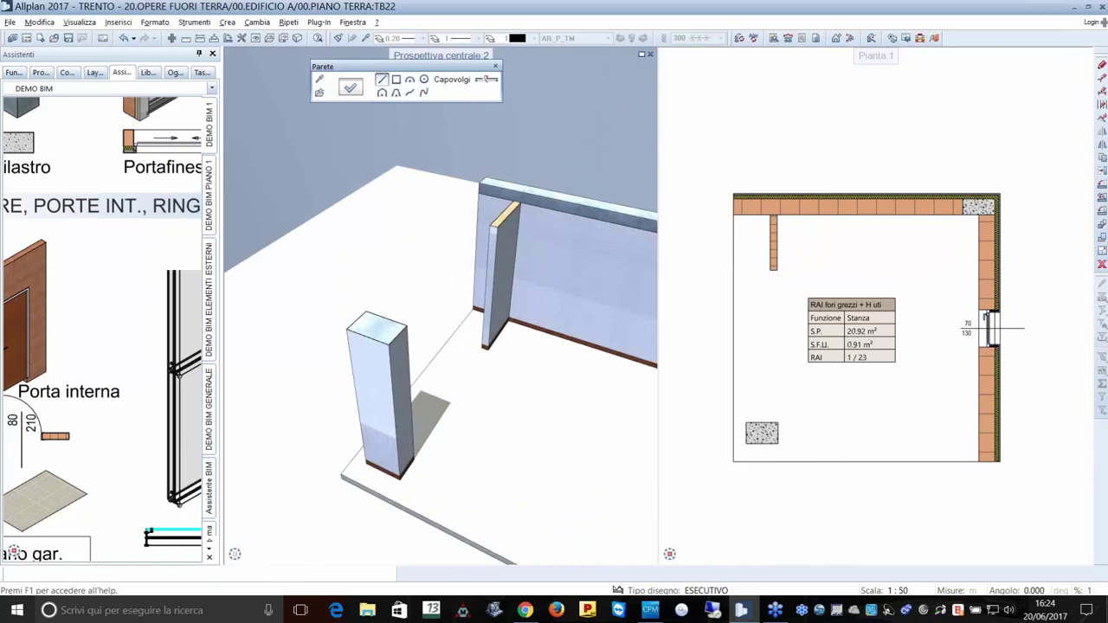
pyautogui.press('Escape')
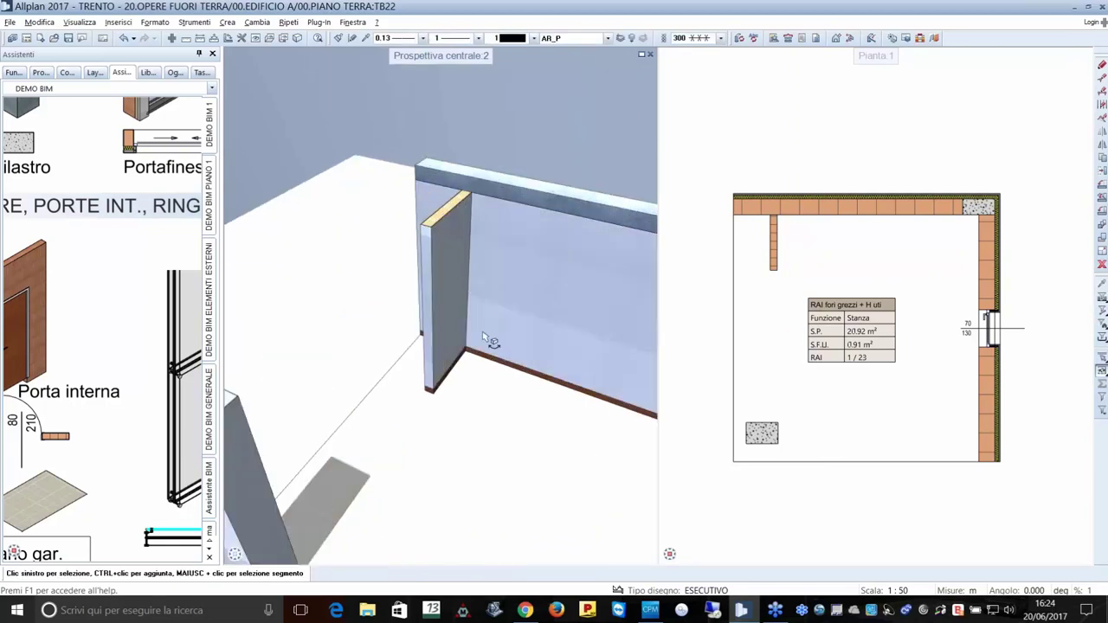
pyautogui.moveTo(484, 336); pyautogui.dragTo(520, 407)
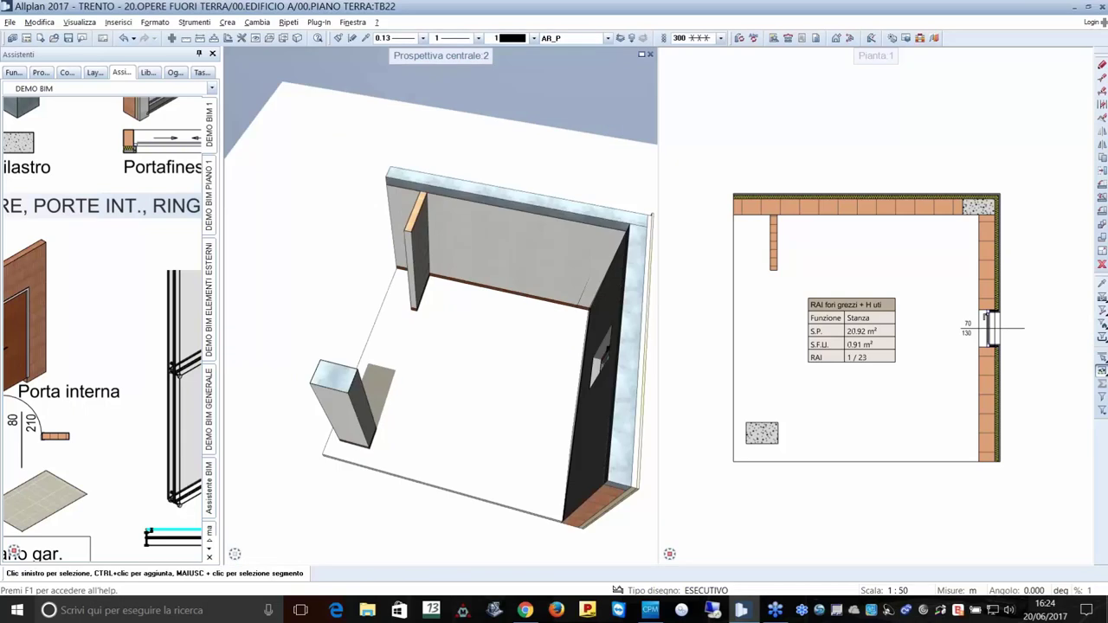
pyautogui.press('Right')
pyautogui.press('Left')
pyautogui.press('Left')
pyautogui.press('Left')
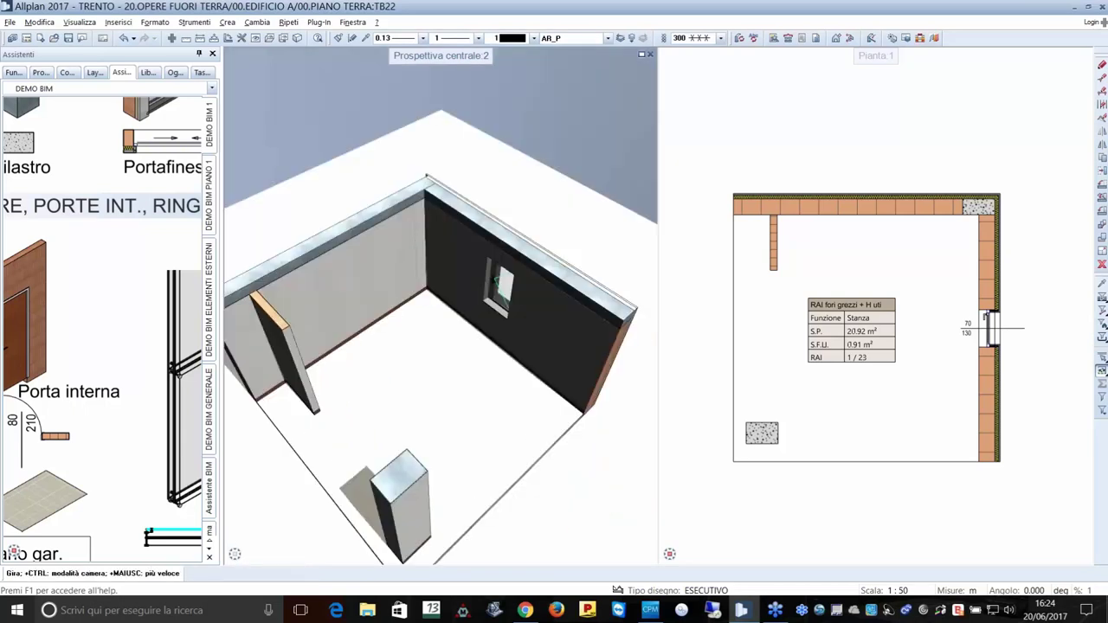
pyautogui.press('Left')
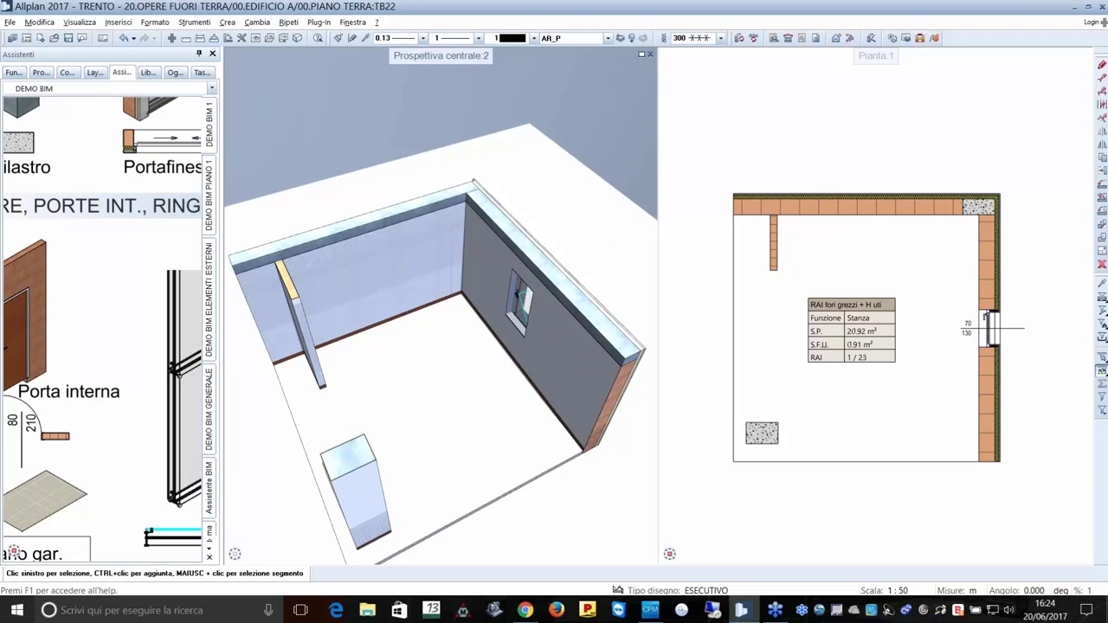
pyautogui.press('Left')
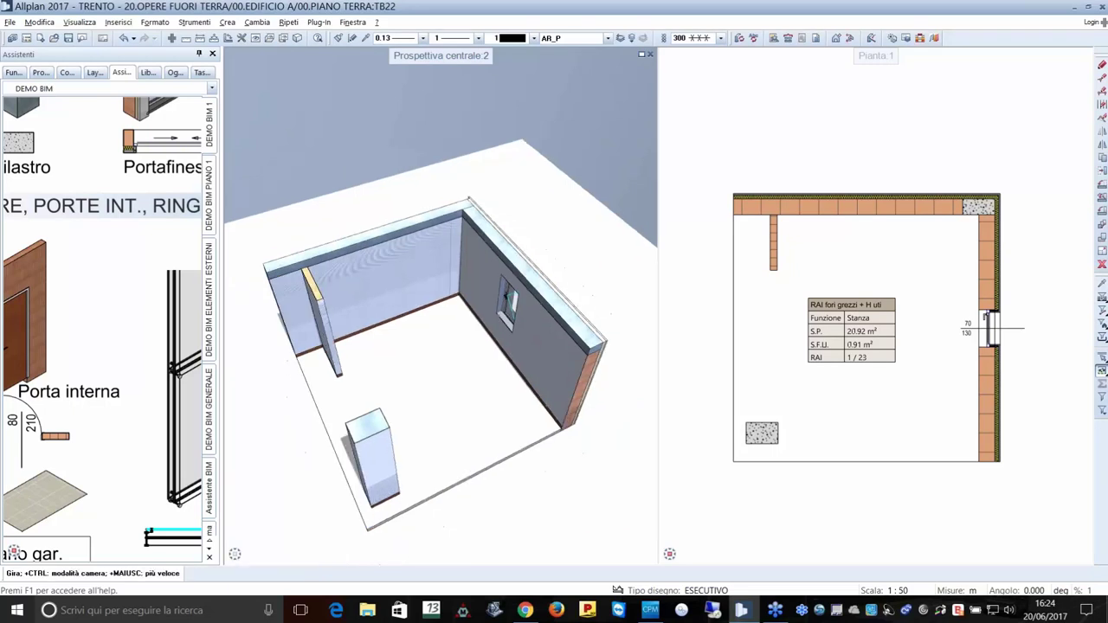
# Start a Solaio latero slab, confirming Altezza 0.20 and Solaio laterocem material in its properties.
pyautogui.press('Left')
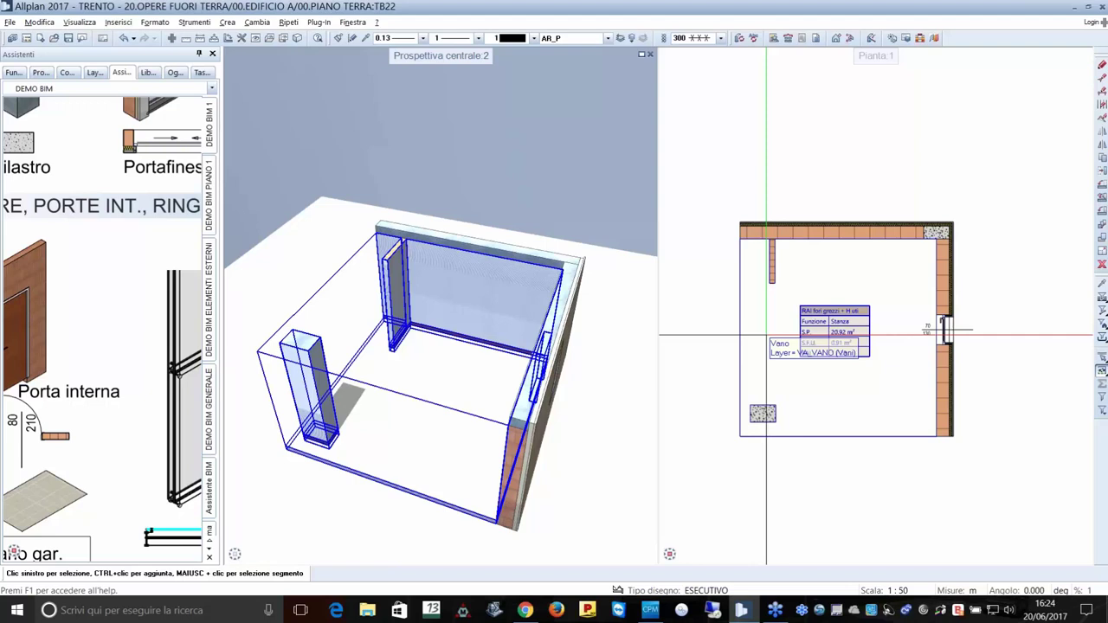
pyautogui.press('Escape')
pyautogui.scroll(-3, 63, 308)
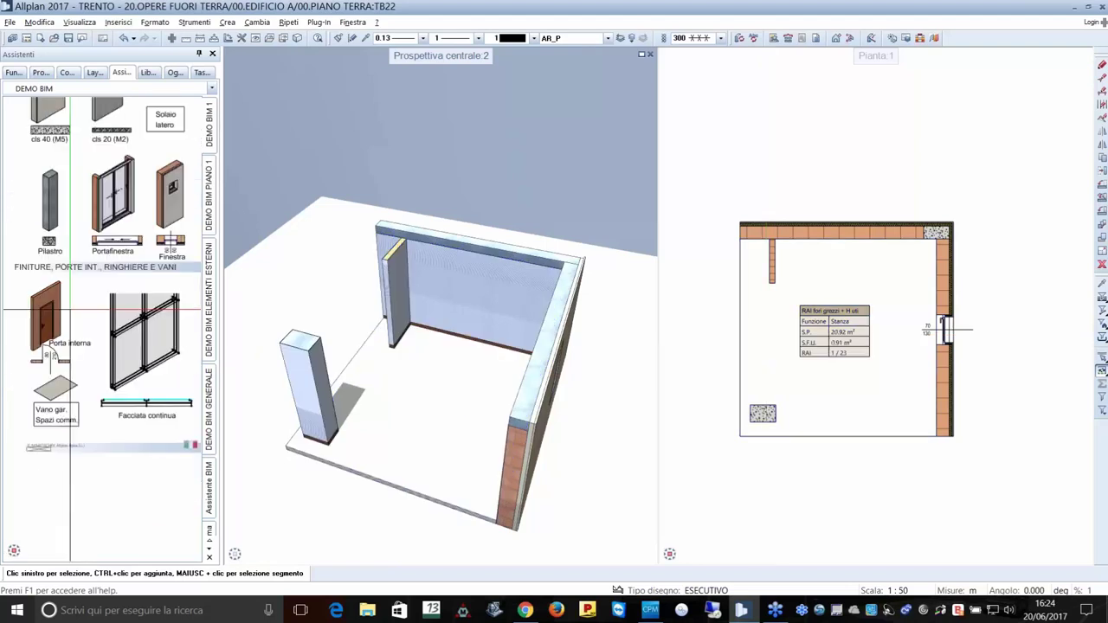
pyautogui.scroll(2, 106, 257)
pyautogui.scroll(3, 106, 257)
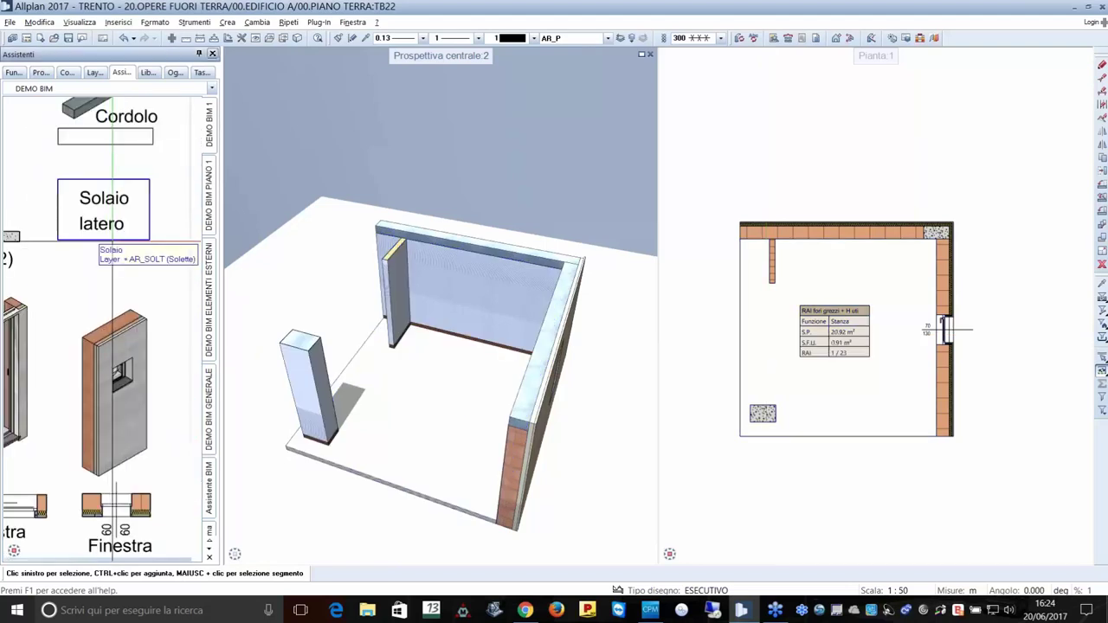
pyautogui.doubleClick(112, 243)
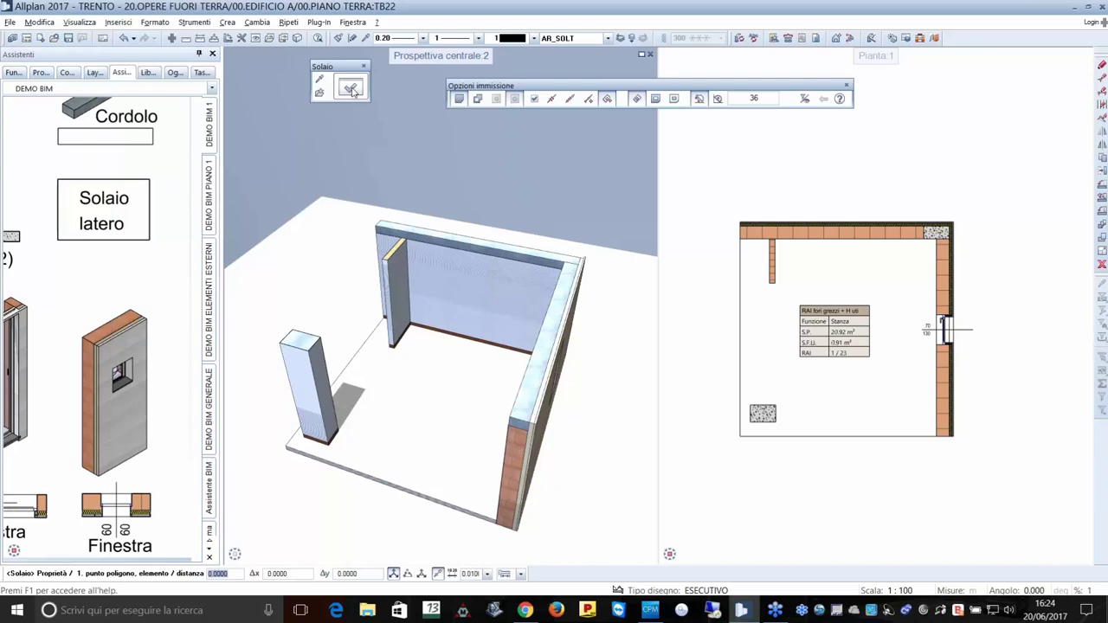
pyautogui.click(351, 89)
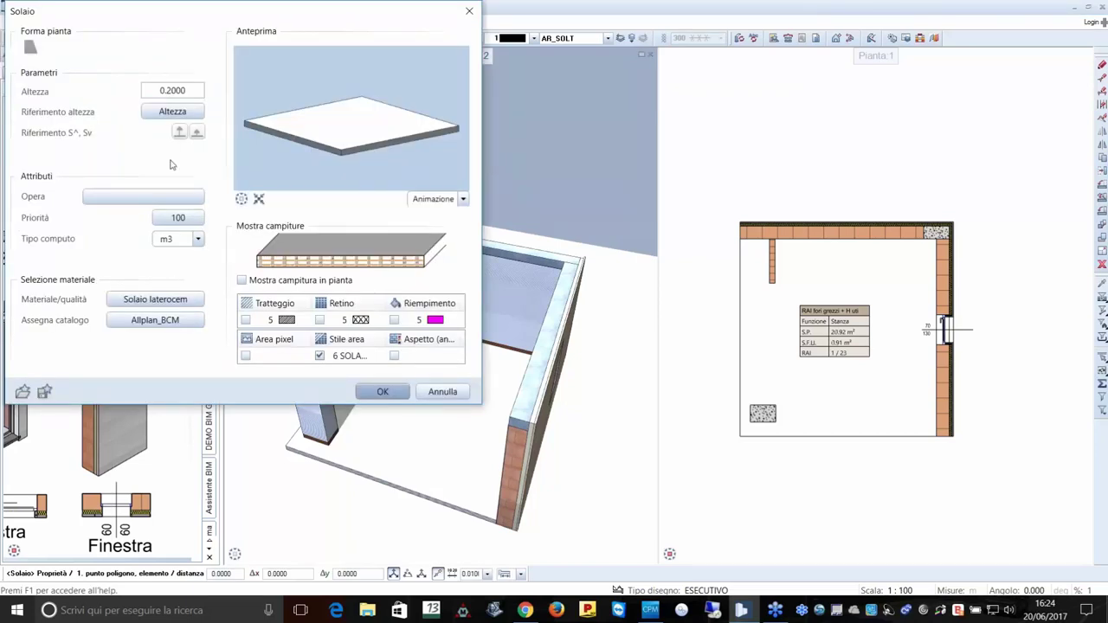
pyautogui.click(167, 307)
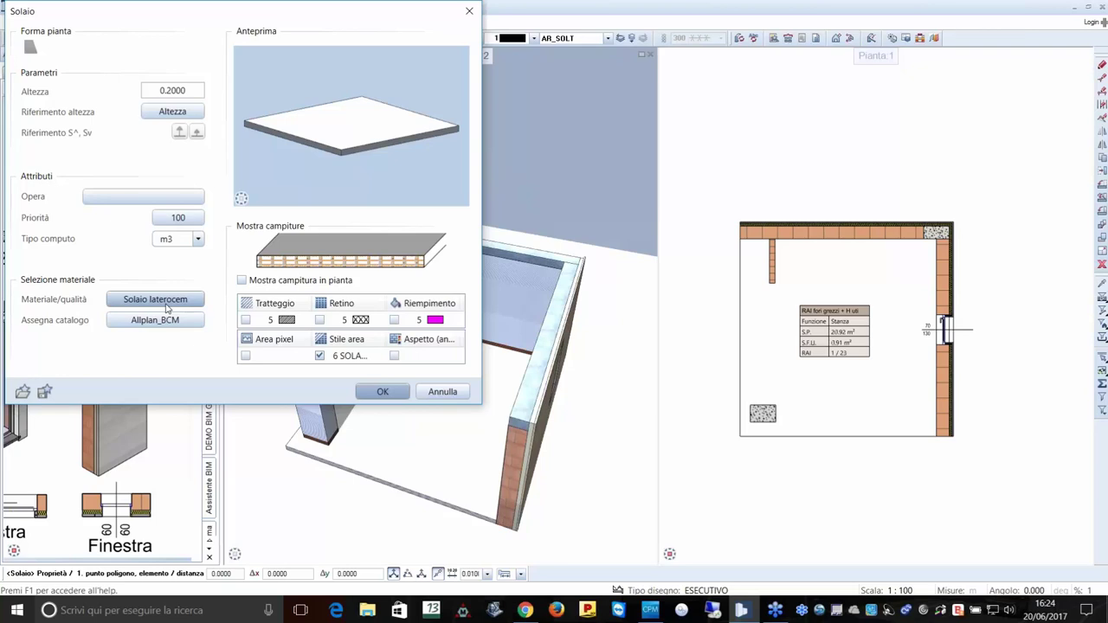
pyautogui.click(381, 392)
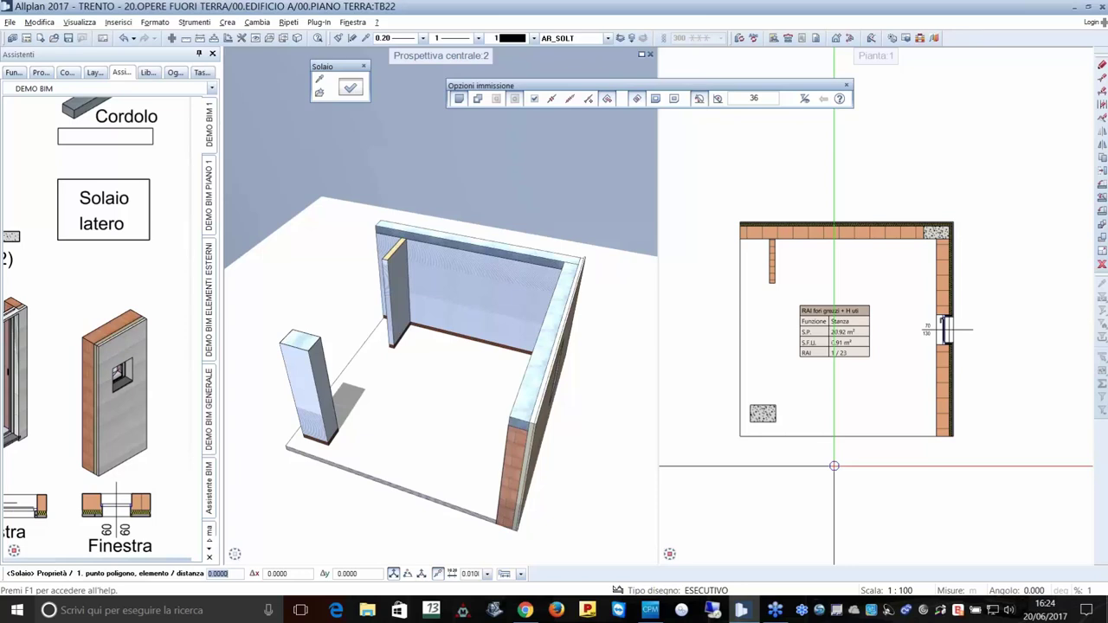
# Trace the slab outline and set its height offsets: bottom Distanza 0, top Distanza 0.2.
pyautogui.click(732, 231)
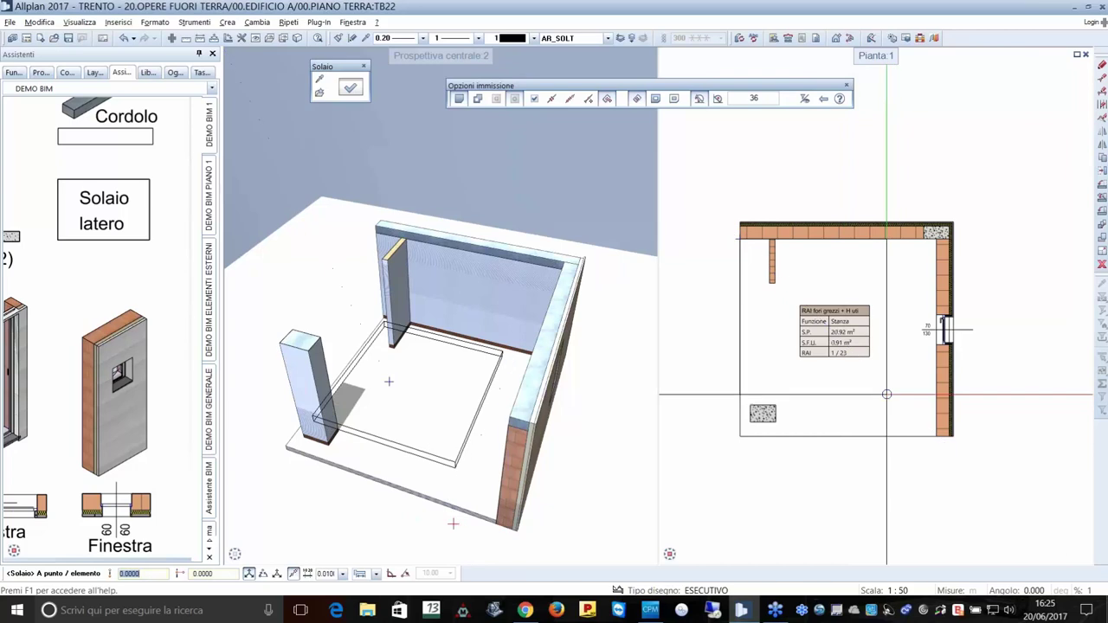
pyautogui.click(887, 394)
pyautogui.click(318, 91)
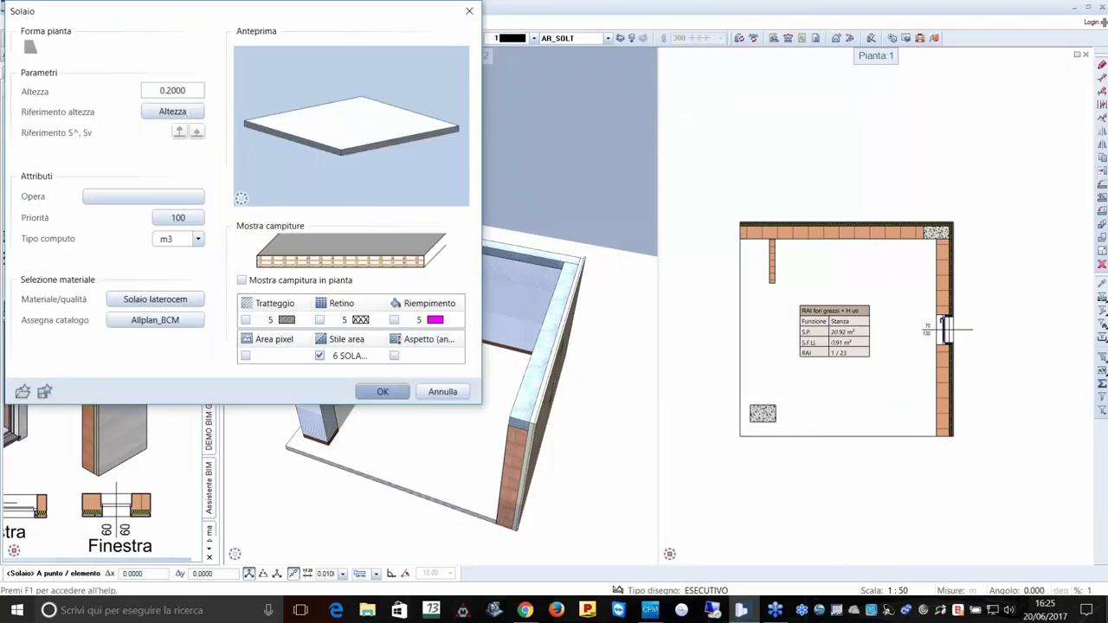
pyautogui.click(172, 111)
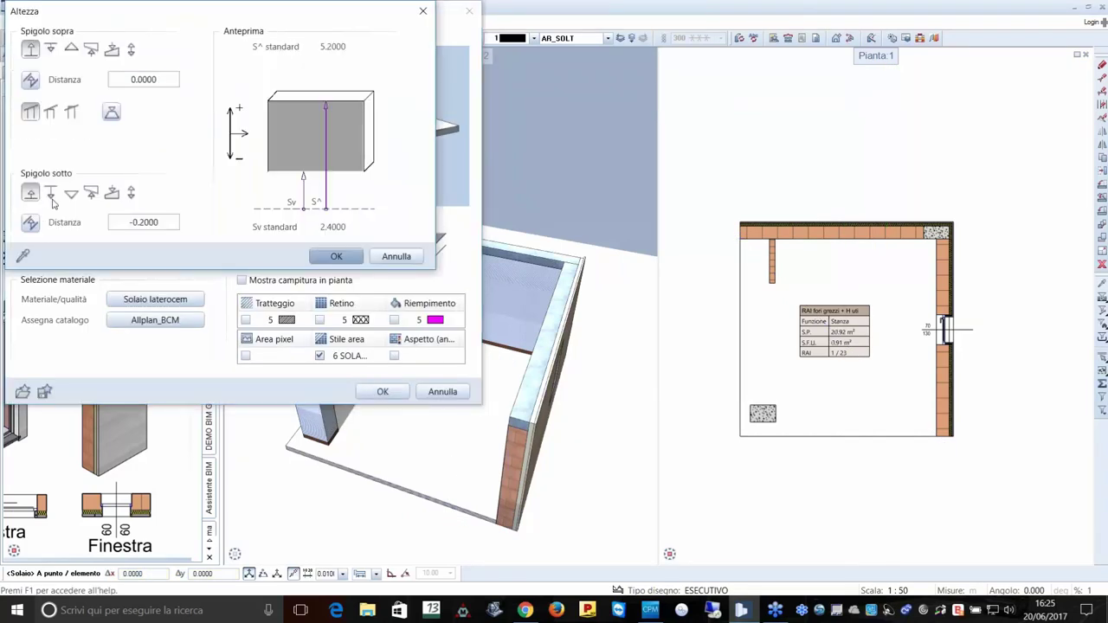
pyautogui.click(50, 192)
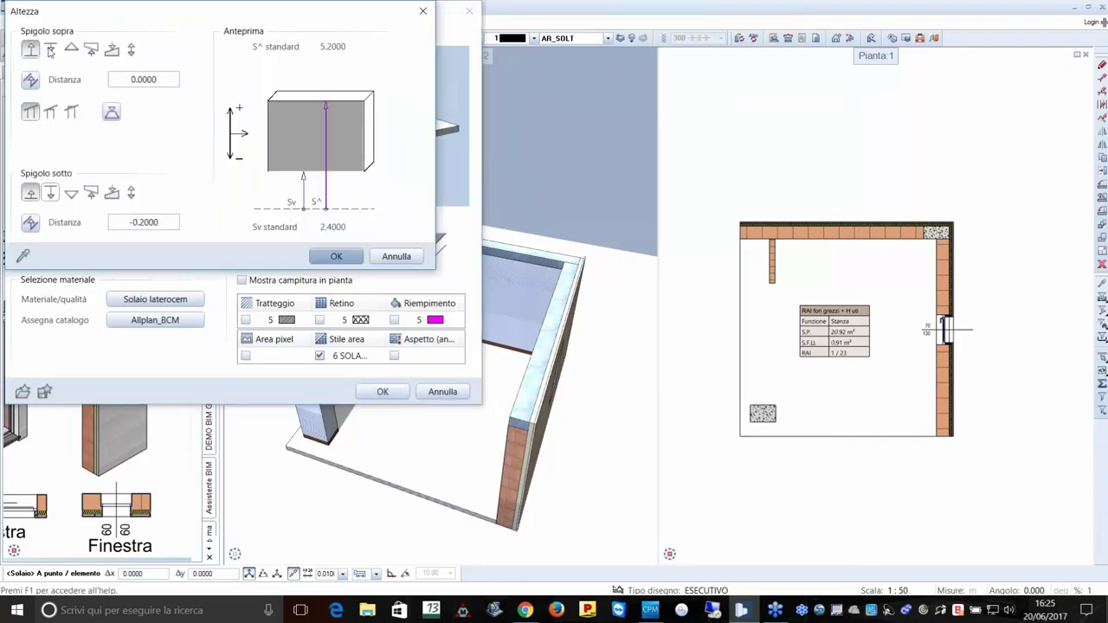
pyautogui.doubleClick(134, 222)
pyautogui.write('0')
pyautogui.doubleClick(143, 79)
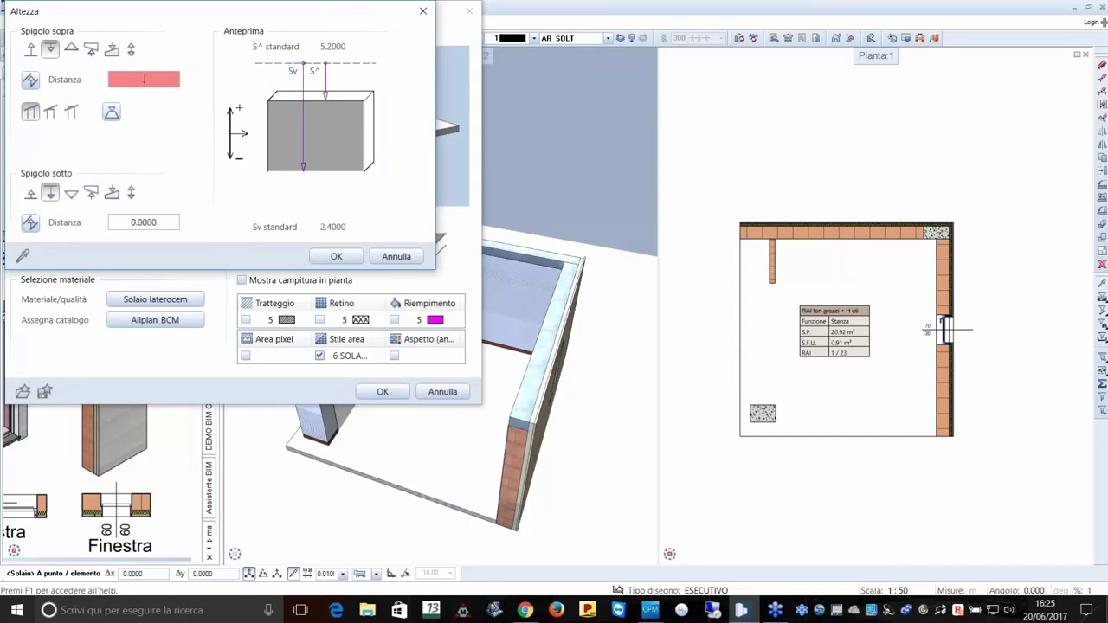
pyautogui.write('.2')
pyautogui.press('Return')
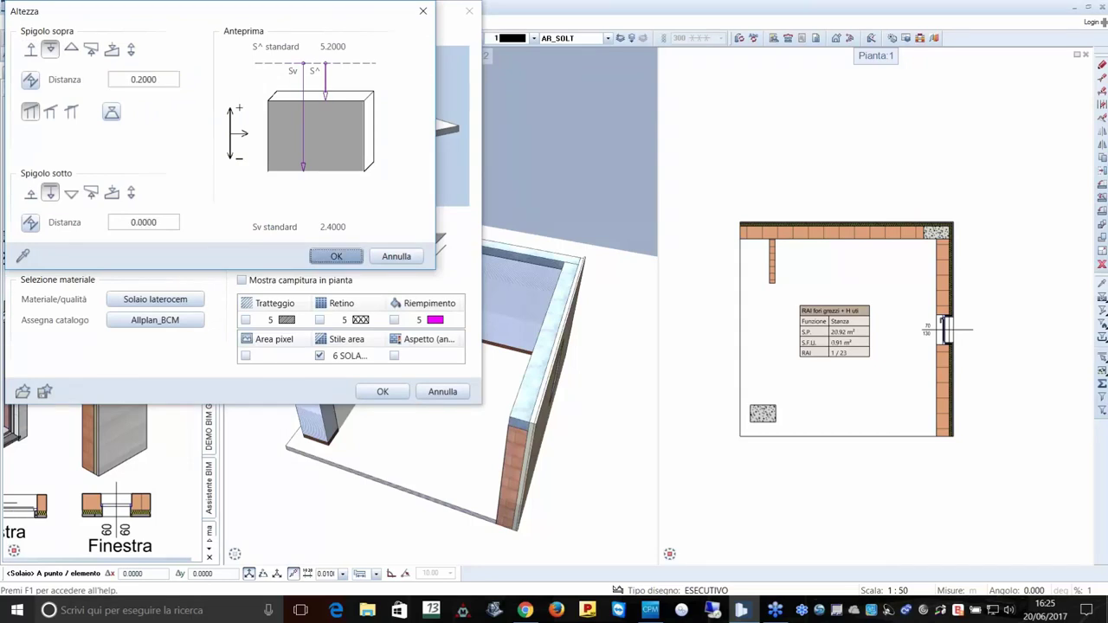
pyautogui.press('Return')
pyautogui.press('Return')
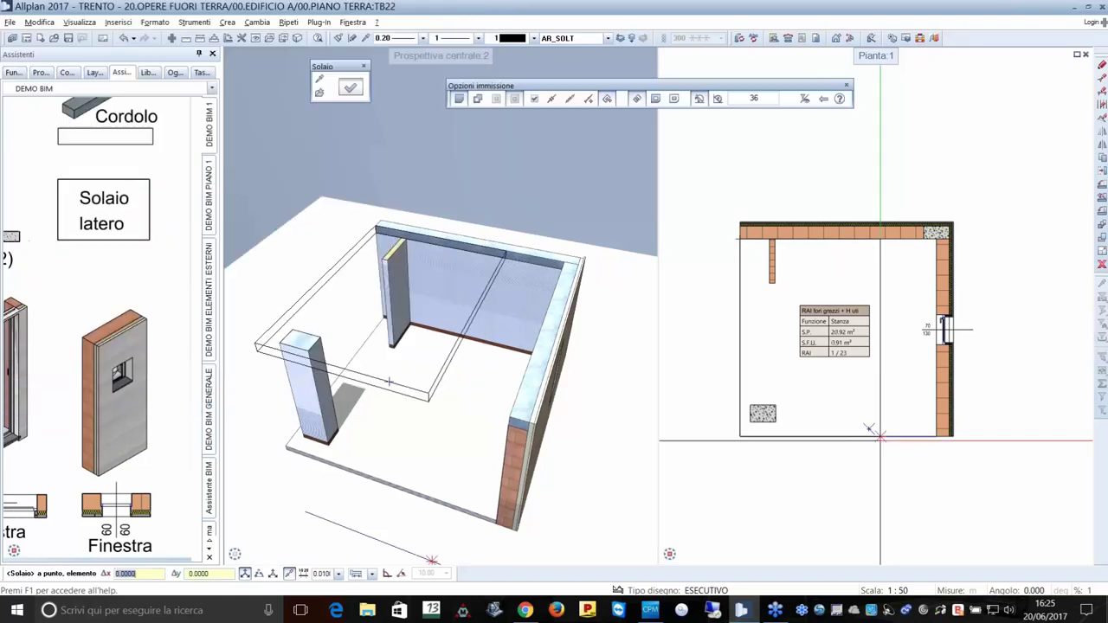
# Place the 0.20 m laterocem slab inside the room, then orbit the 3D view toward the front.
pyautogui.click(924, 424)
pyautogui.press('Escape')
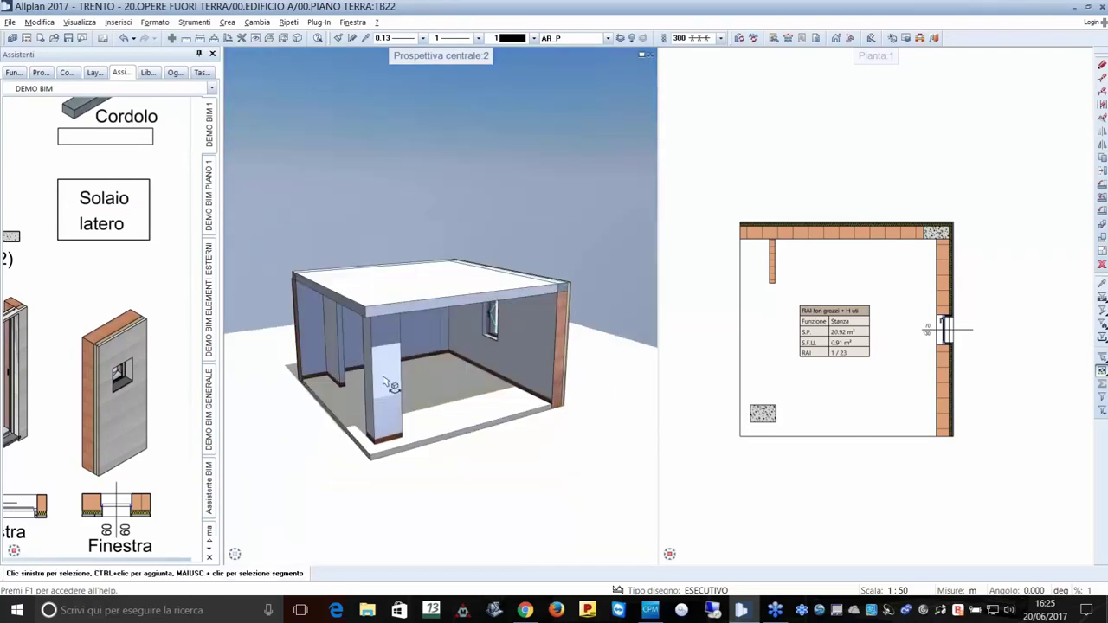
pyautogui.moveTo(386, 383); pyautogui.dragTo(543, 343, button='middle')
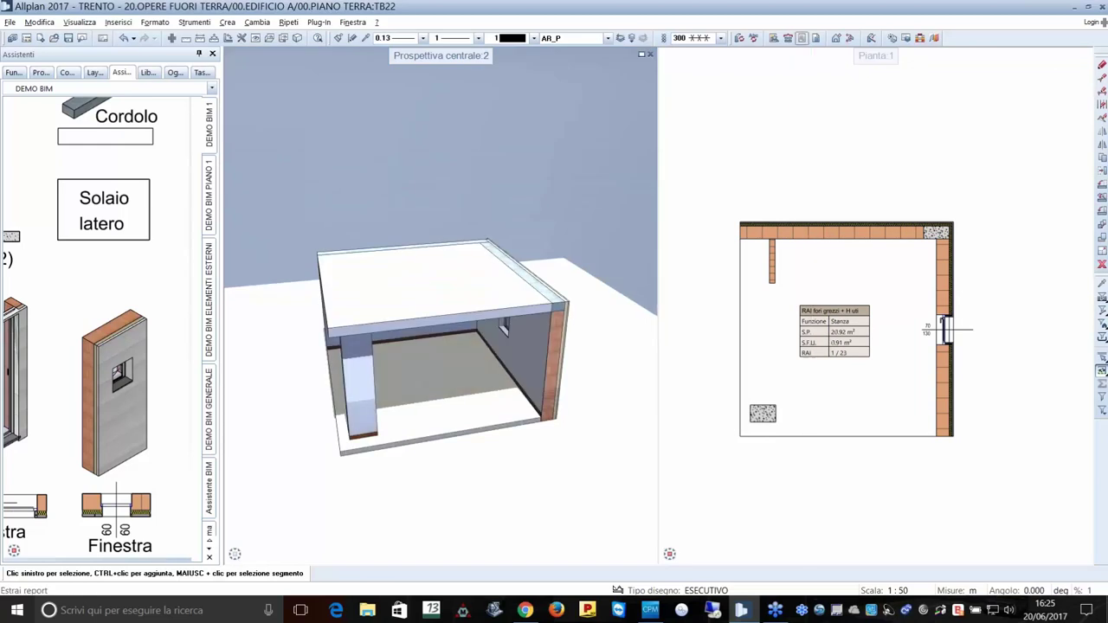
# Run the Quantità.rdlc report on all room elements enclosed by a selection window in the plan.
pyautogui.click(1102, 371)
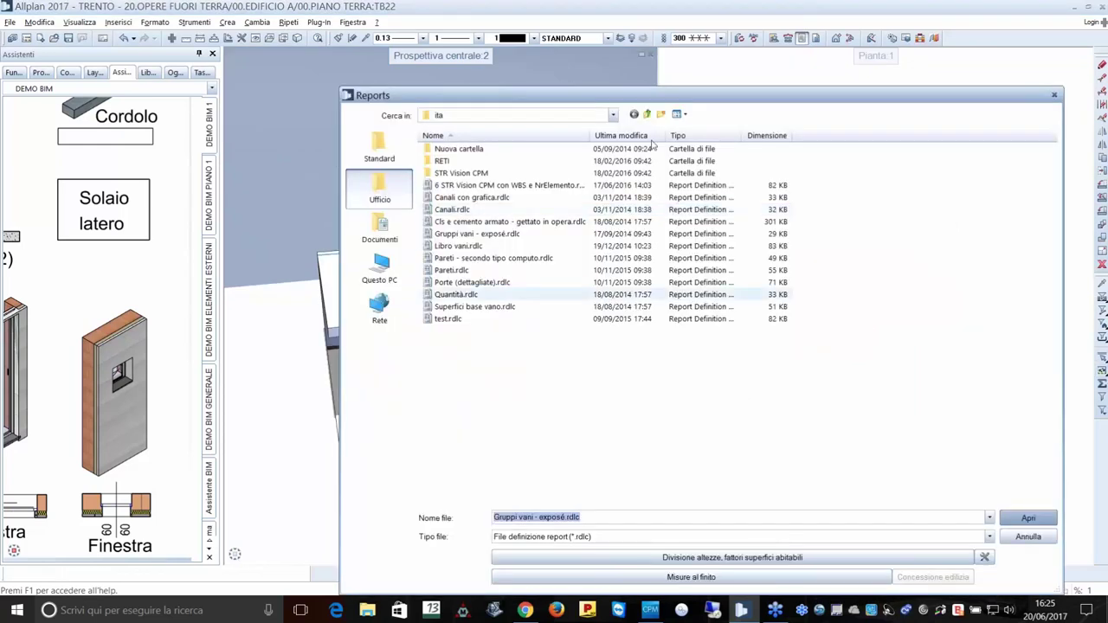
pyautogui.moveTo(675, 97); pyautogui.dragTo(597, 65)
pyautogui.click(377, 261)
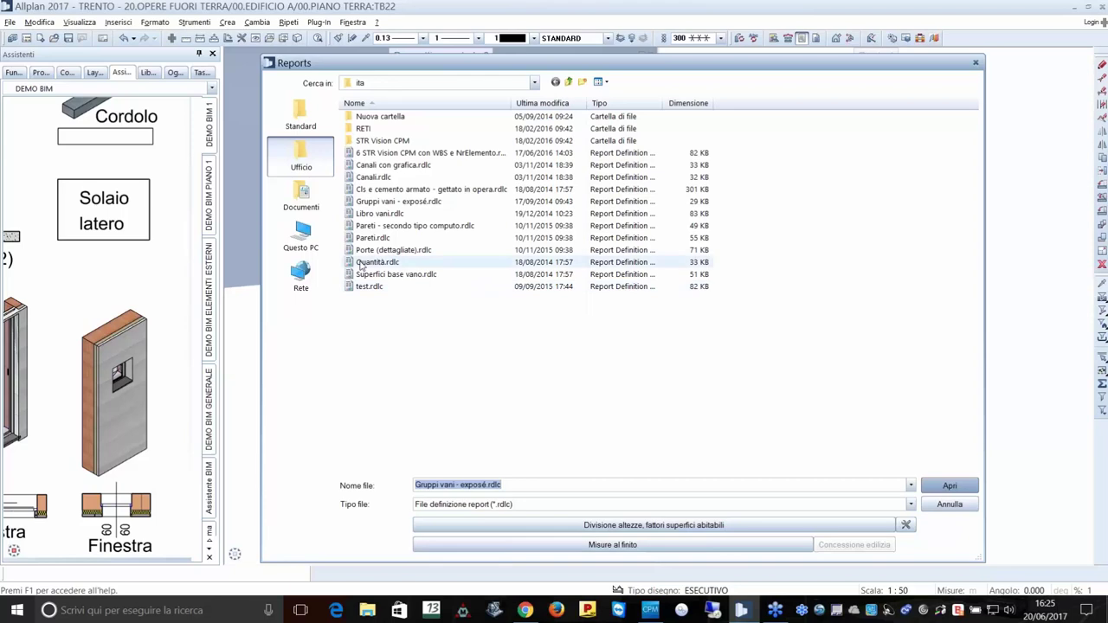
pyautogui.click(944, 485)
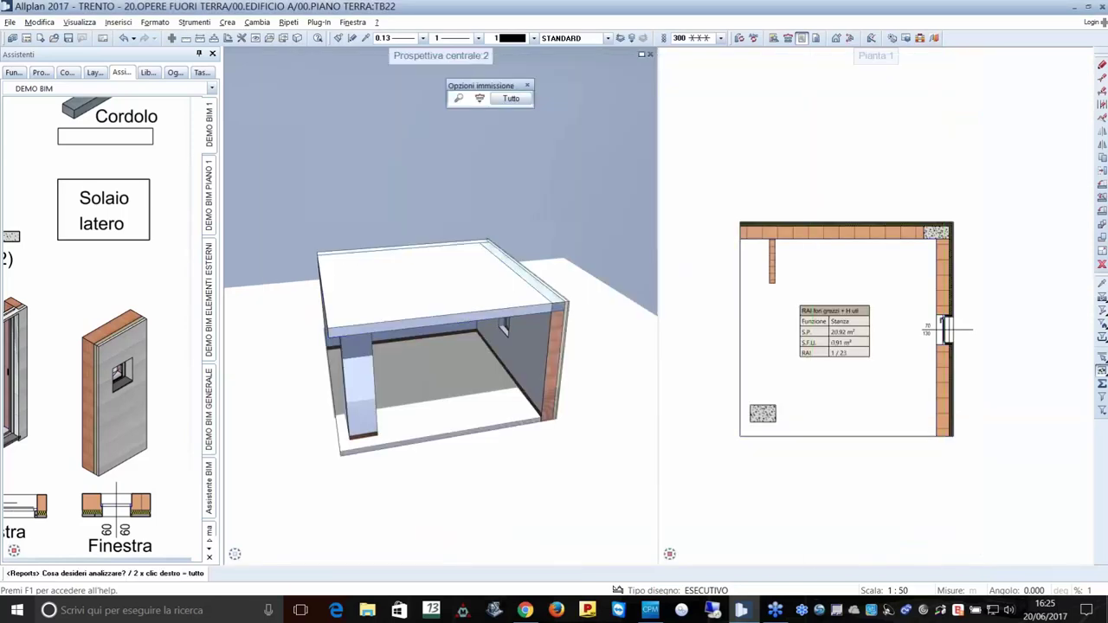
pyautogui.moveTo(441, 363); pyautogui.dragTo(407, 373)
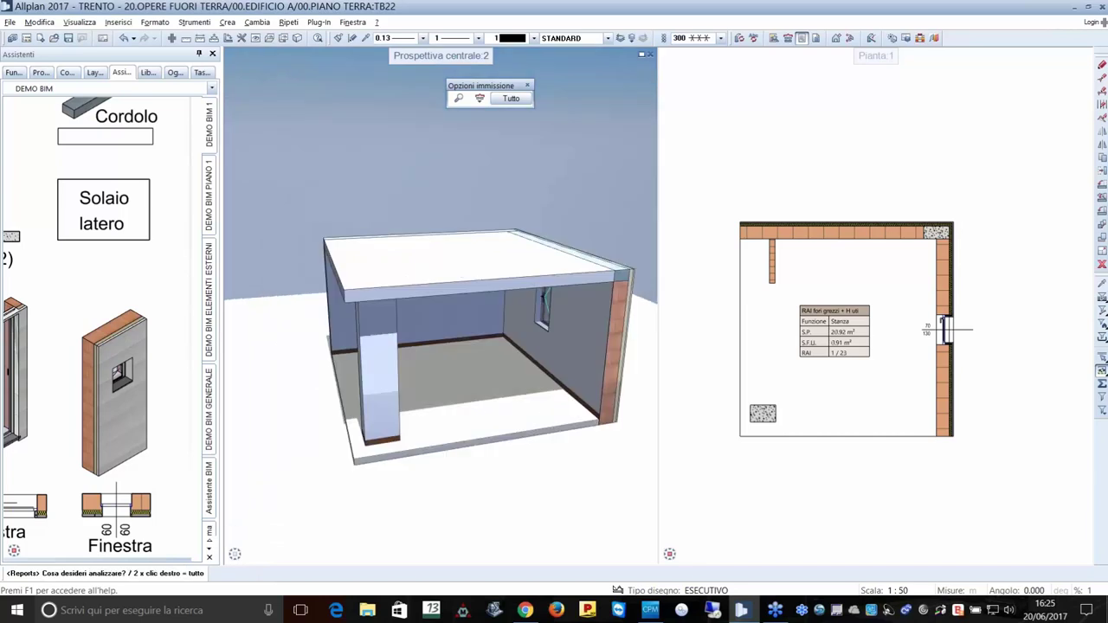
pyautogui.moveTo(723, 470); pyautogui.dragTo(972, 198)
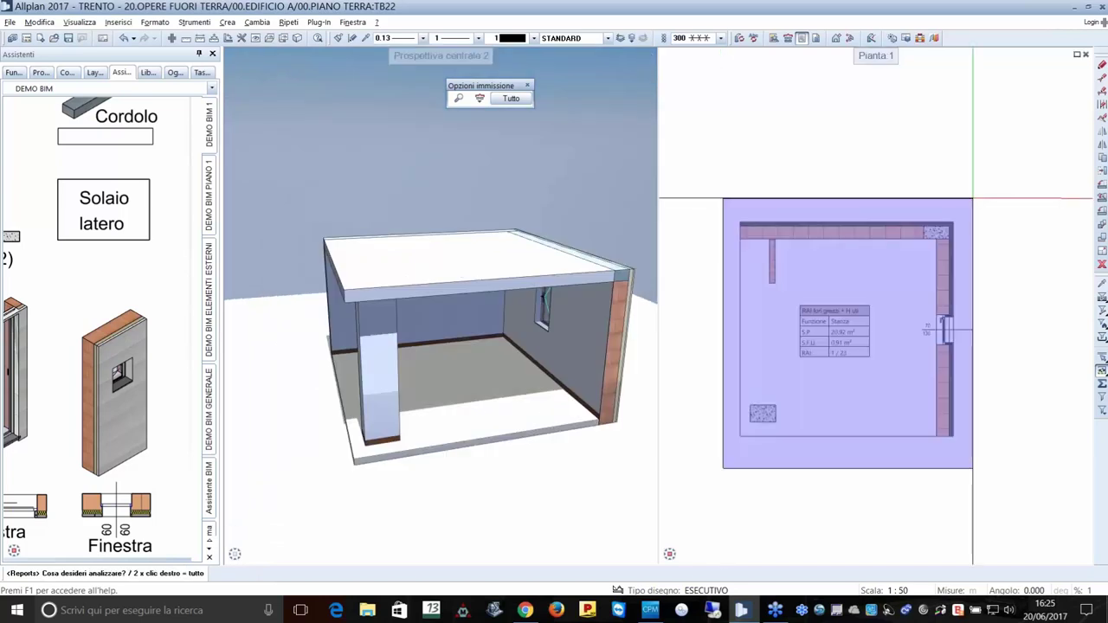
pyautogui.click(972, 198)
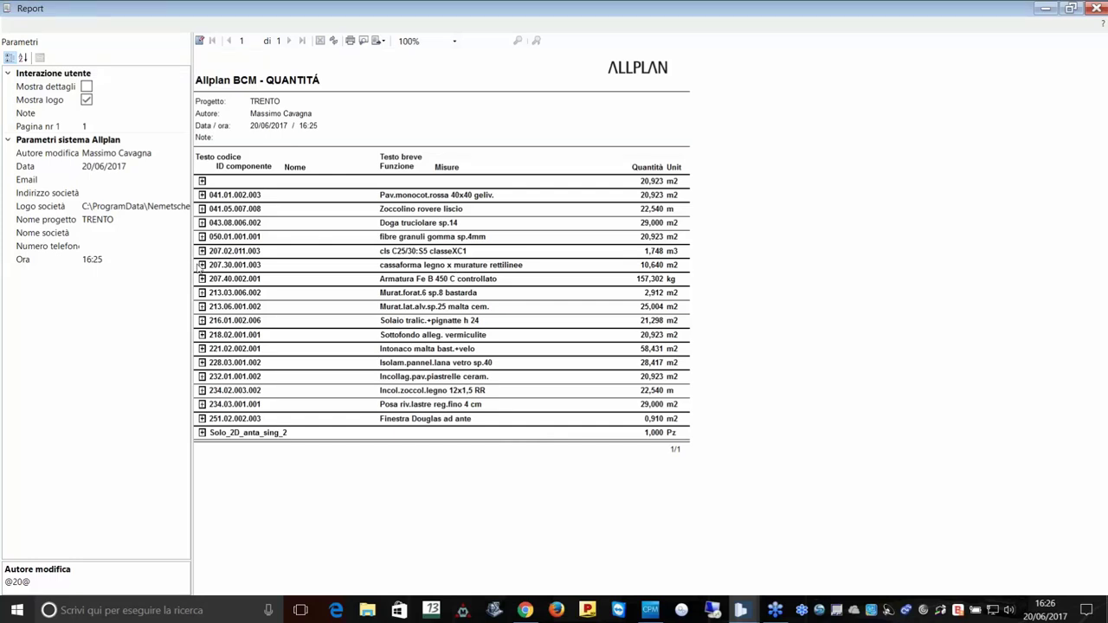
# Tick Mostra dettagli in the Quantità report, scroll through the detail rows, and return to the model.
pyautogui.click(201, 265)
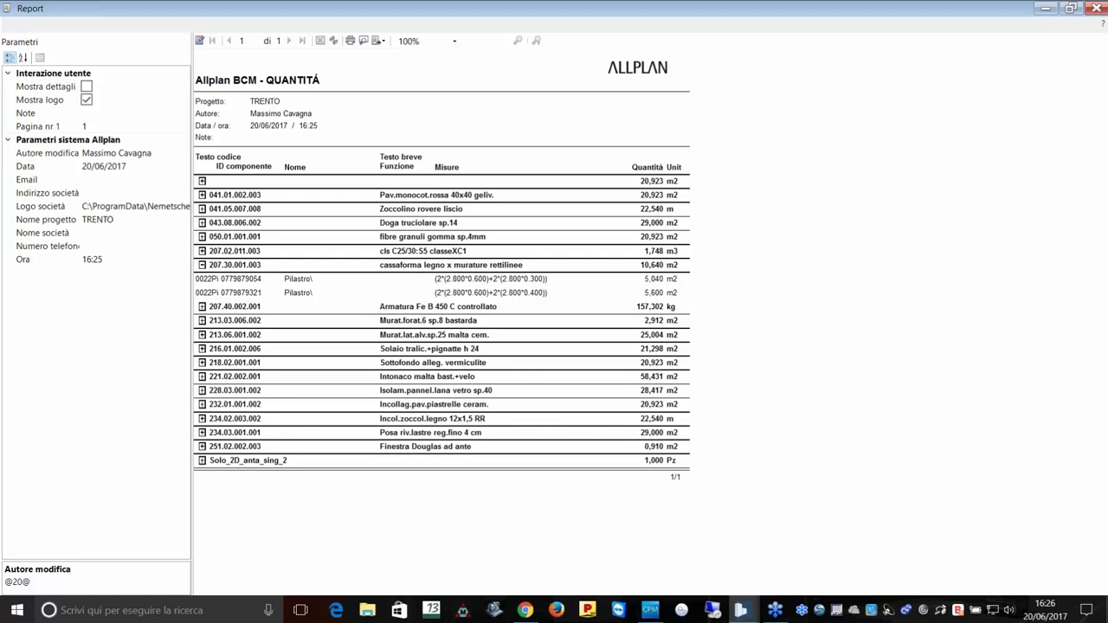
pyautogui.click(202, 265)
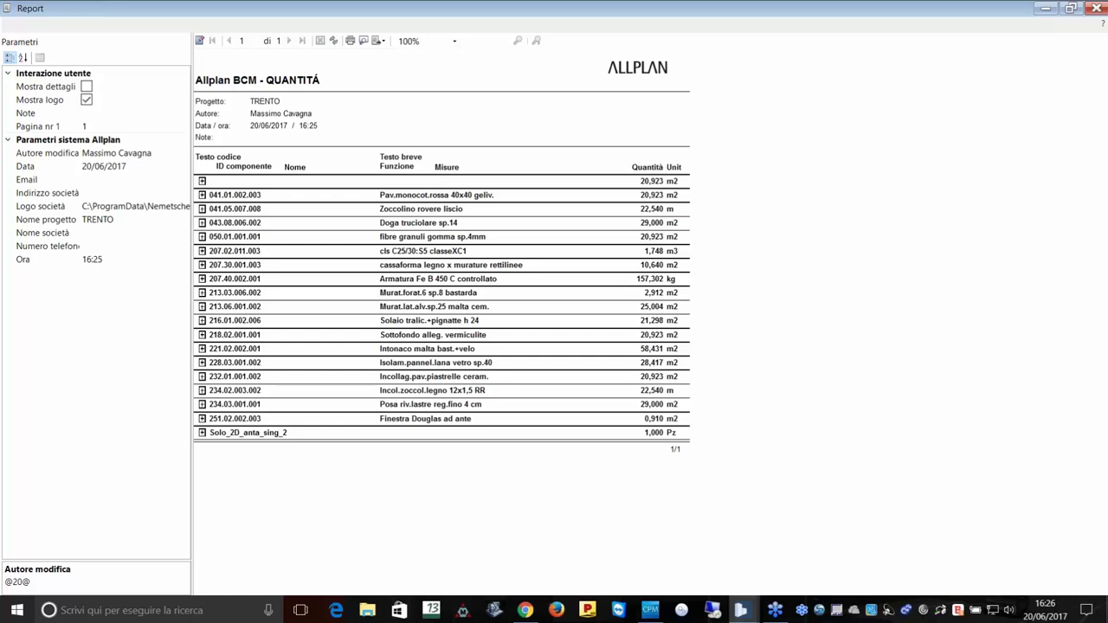
pyautogui.click(88, 87)
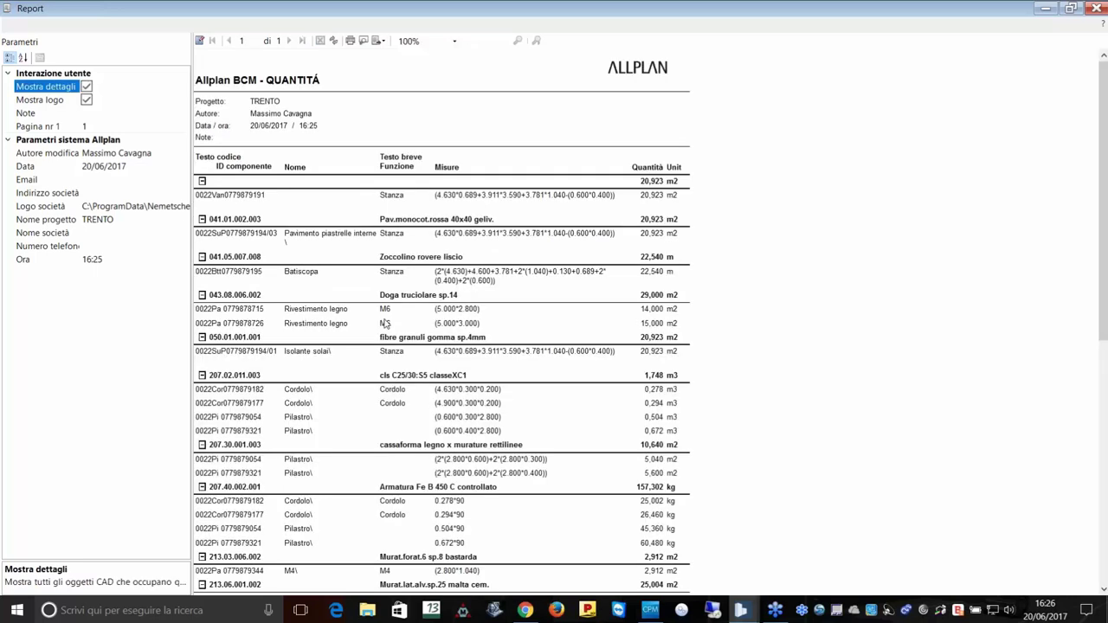
pyautogui.scroll(-2, 385, 324)
pyautogui.scroll(-1, 385, 324)
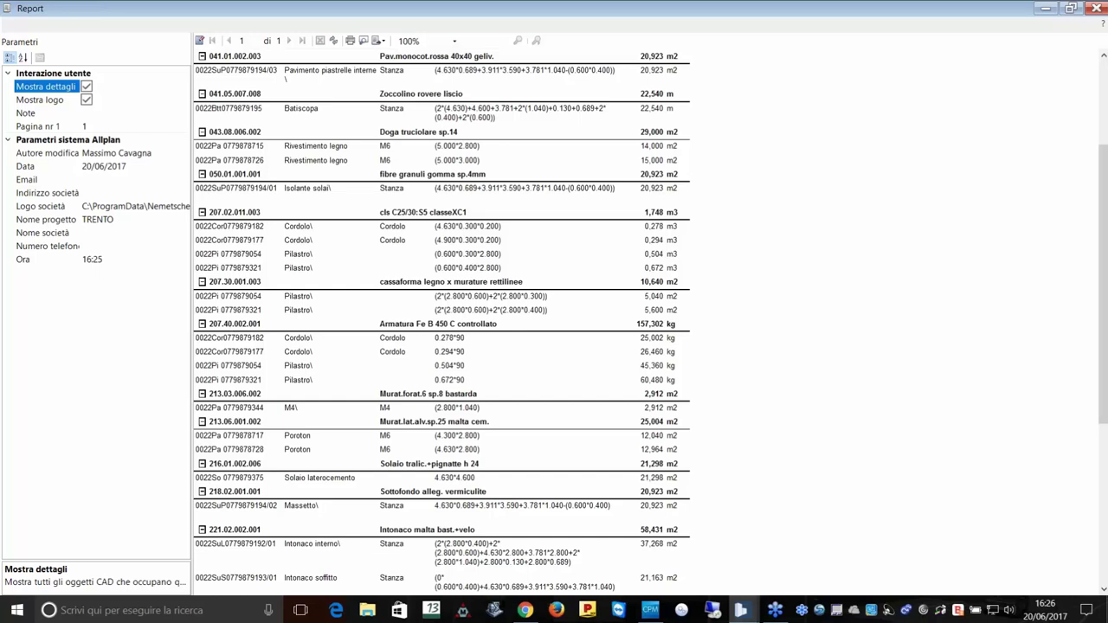
pyautogui.press('Escape')
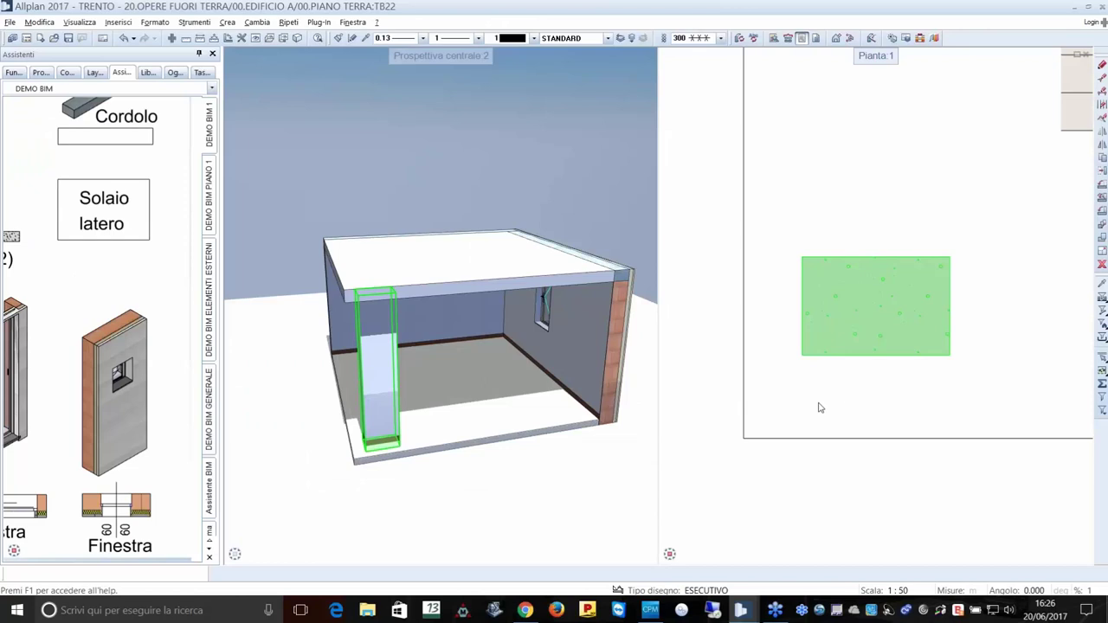
# Close the Quantità report window.
pyautogui.scroll(-2, 820, 407)
pyautogui.scroll(-1, 814, 398)
pyautogui.scroll(-1, 774, 390)
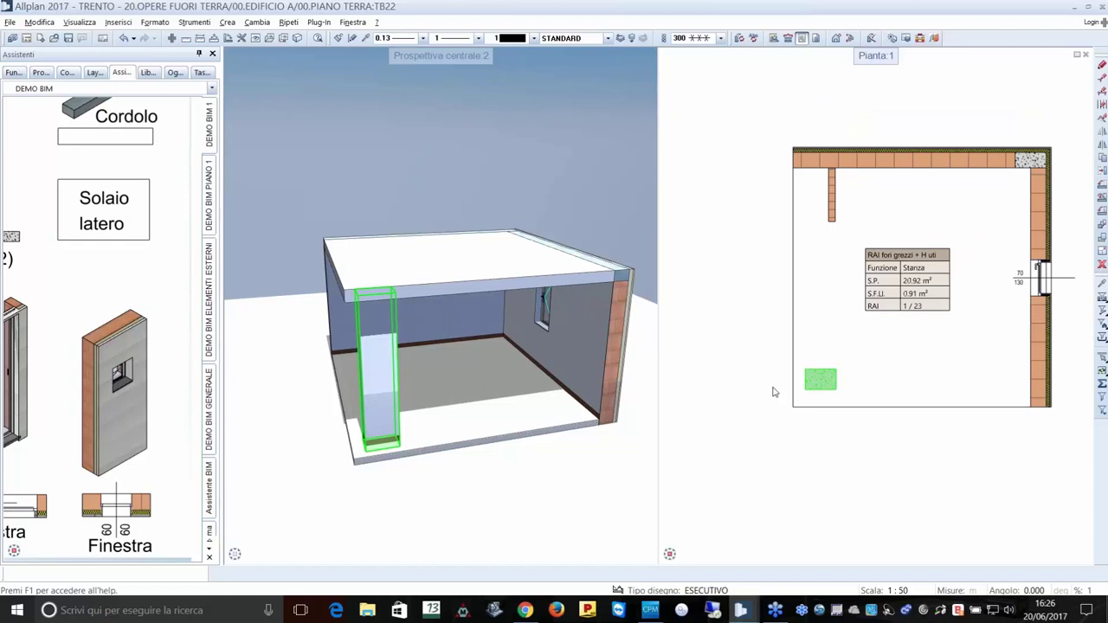
pyautogui.moveTo(741, 610)
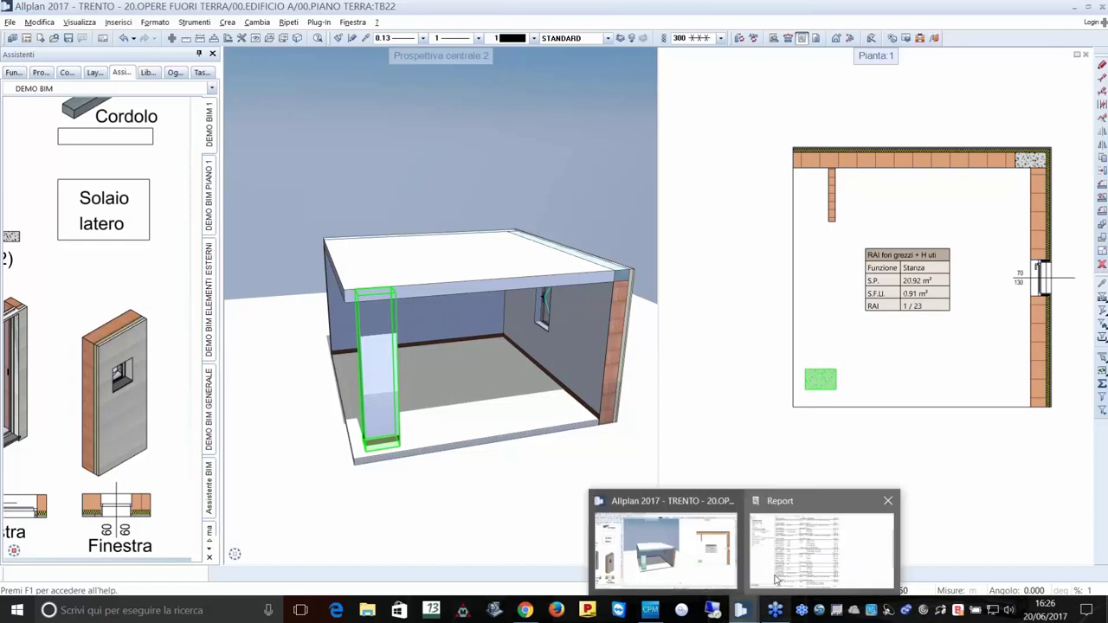
pyautogui.click(776, 578)
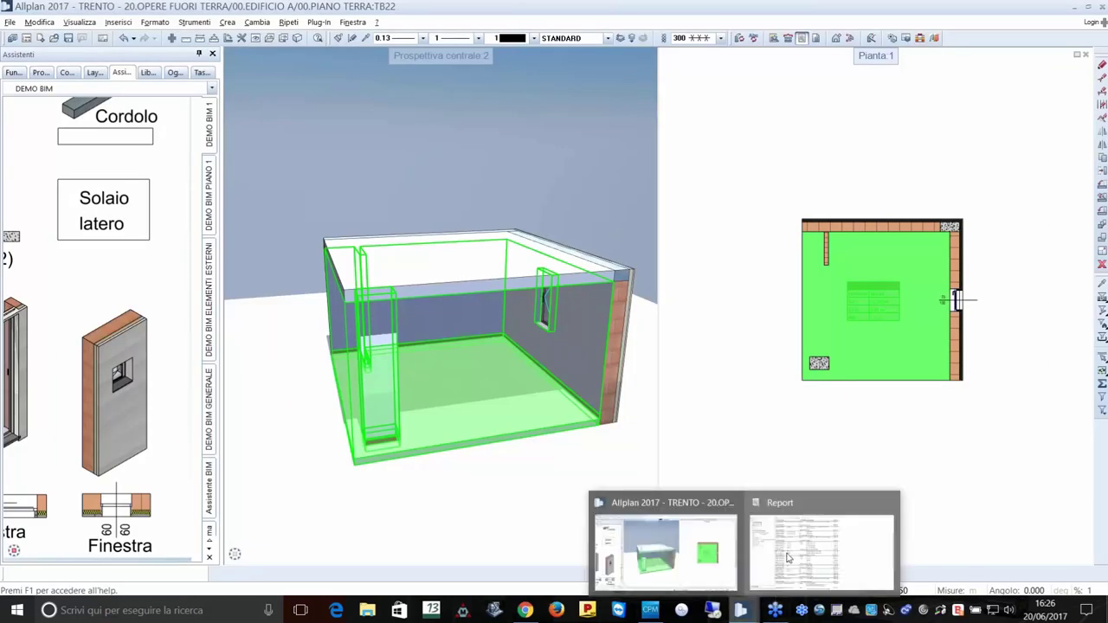
pyautogui.click(809, 537)
pyautogui.click(1094, 7)
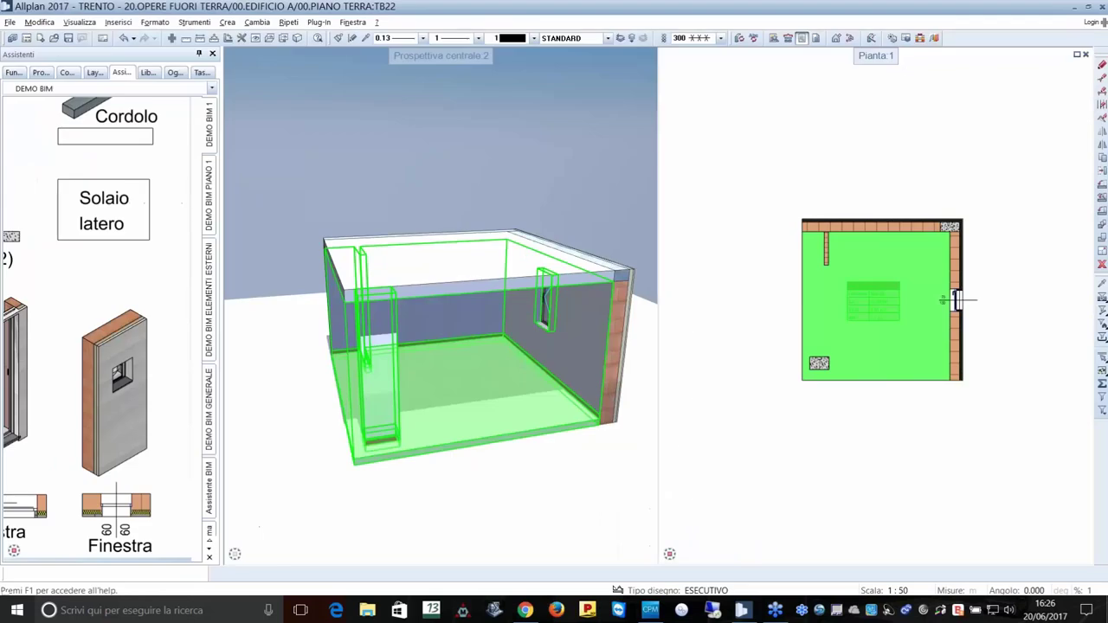
# Recentre the 3D and plan views and show the Architettura Funzioni palette.
pyautogui.keyDown('shift'); pyautogui.moveTo(381, 285); pyautogui.dragTo(433, 285, button='middle'); pyautogui.keyUp('shift')
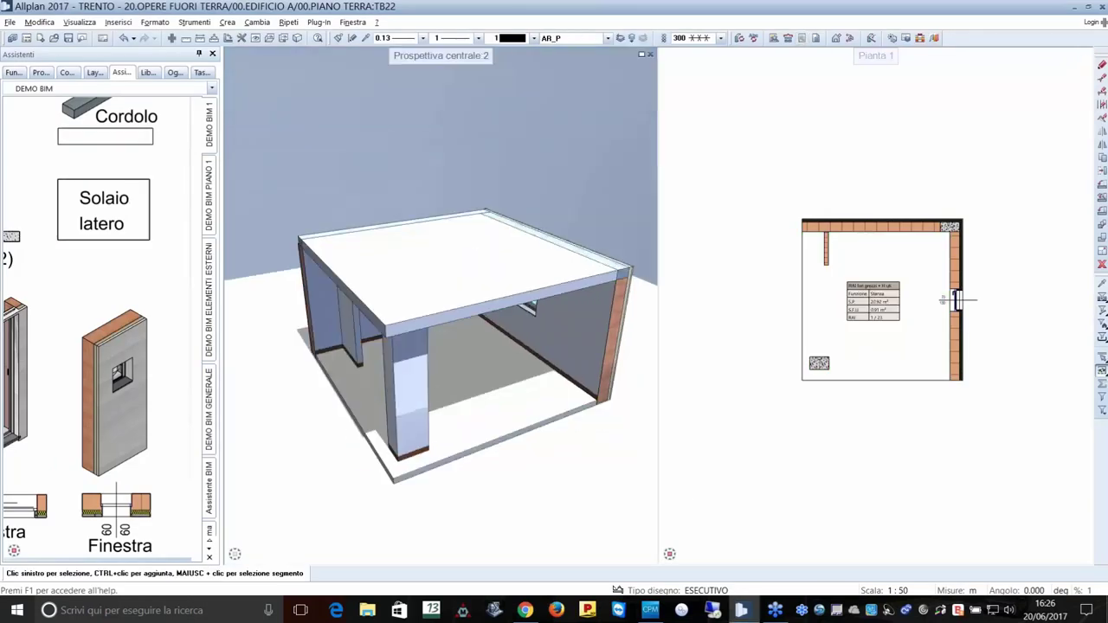
pyautogui.moveTo(757, 394); pyautogui.dragTo(750, 398, button='middle')
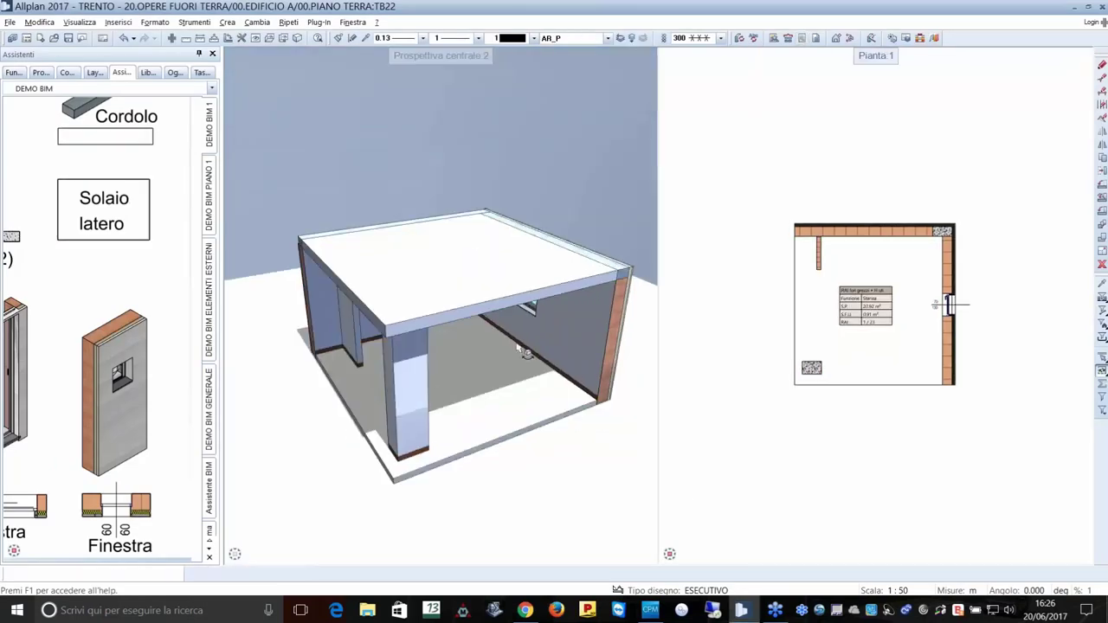
pyautogui.keyDown('shift'); pyautogui.moveTo(524, 351); pyautogui.dragTo(589, 346, button='middle'); pyautogui.keyUp('shift')
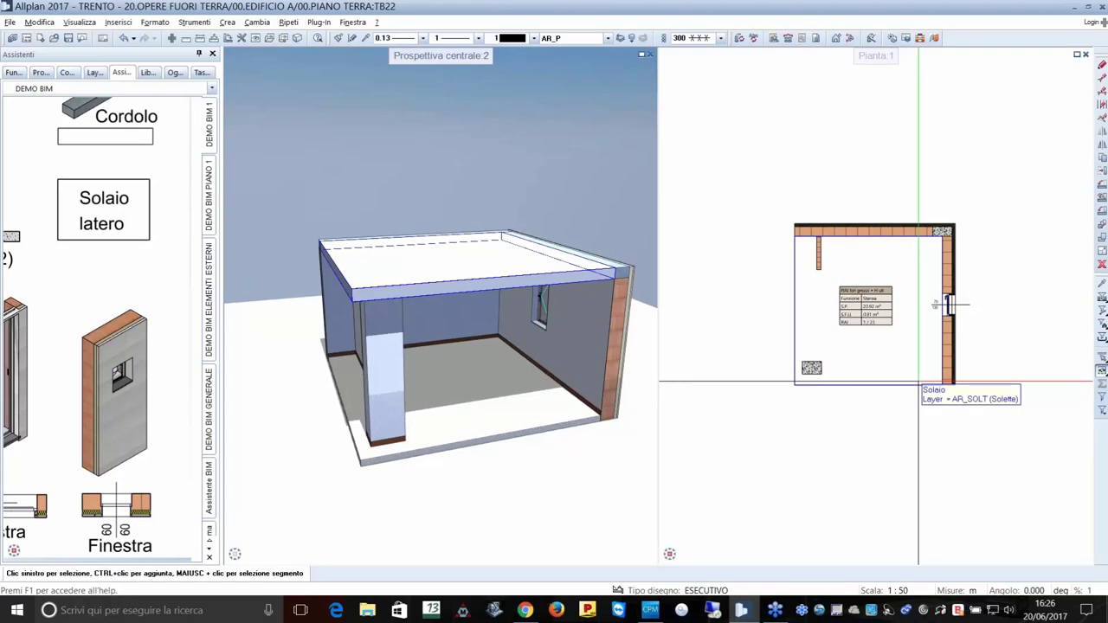
pyautogui.moveTo(919, 381); pyautogui.dragTo(826, 372, button='middle')
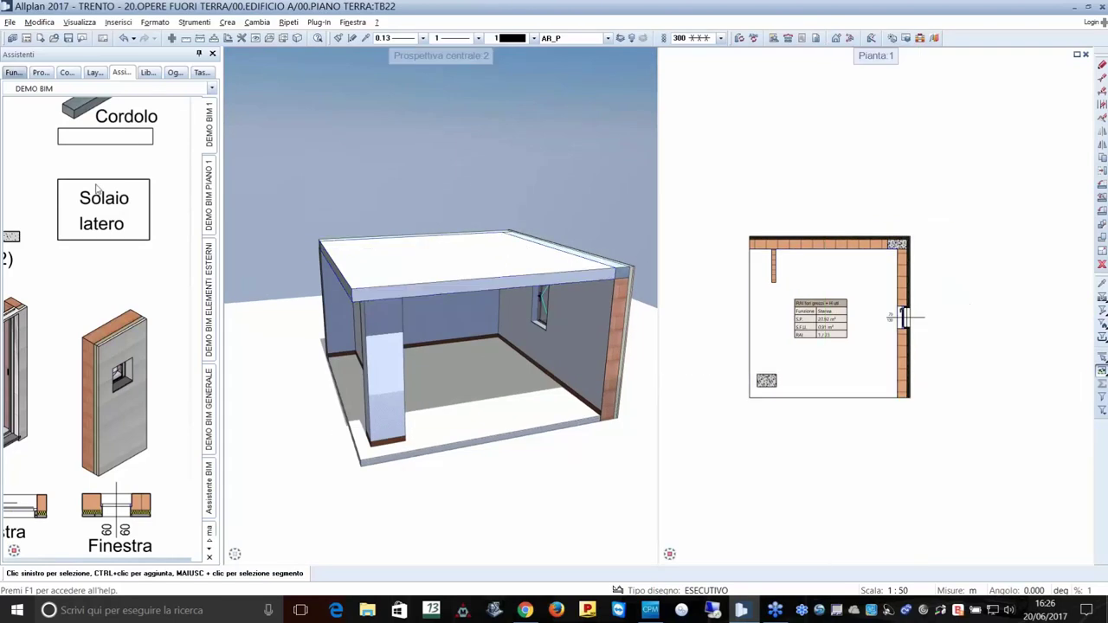
pyautogui.click(13, 72)
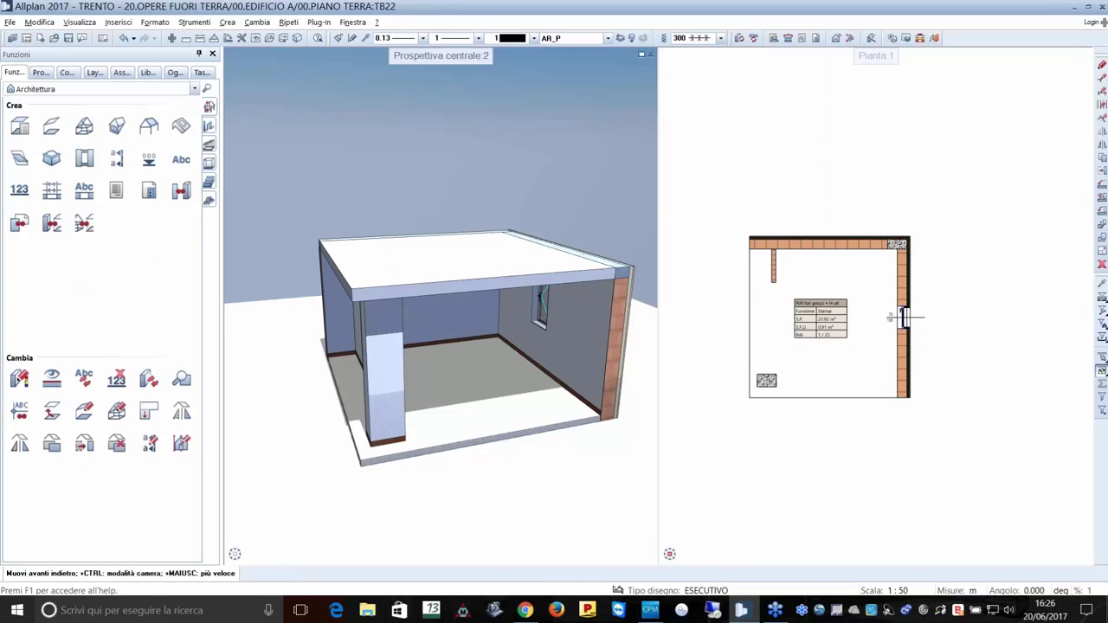
# Draw vertical section line 1 across the window wall with Crea profilo sezione.
pyautogui.press('Right')
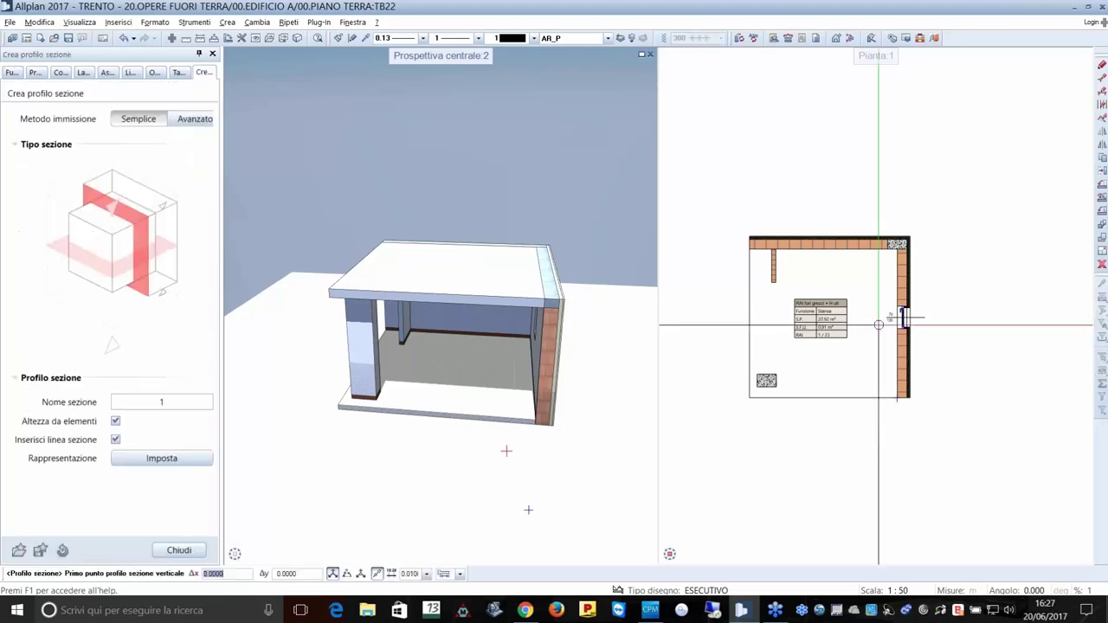
pyautogui.scroll(2, 879, 325)
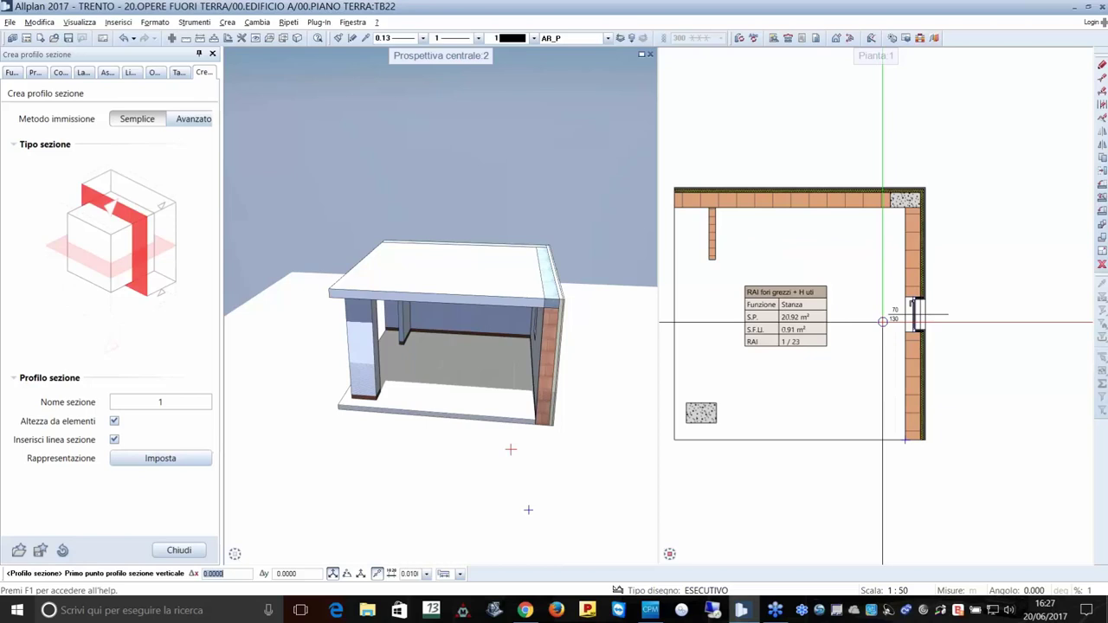
pyautogui.click(135, 237)
pyautogui.click(135, 238)
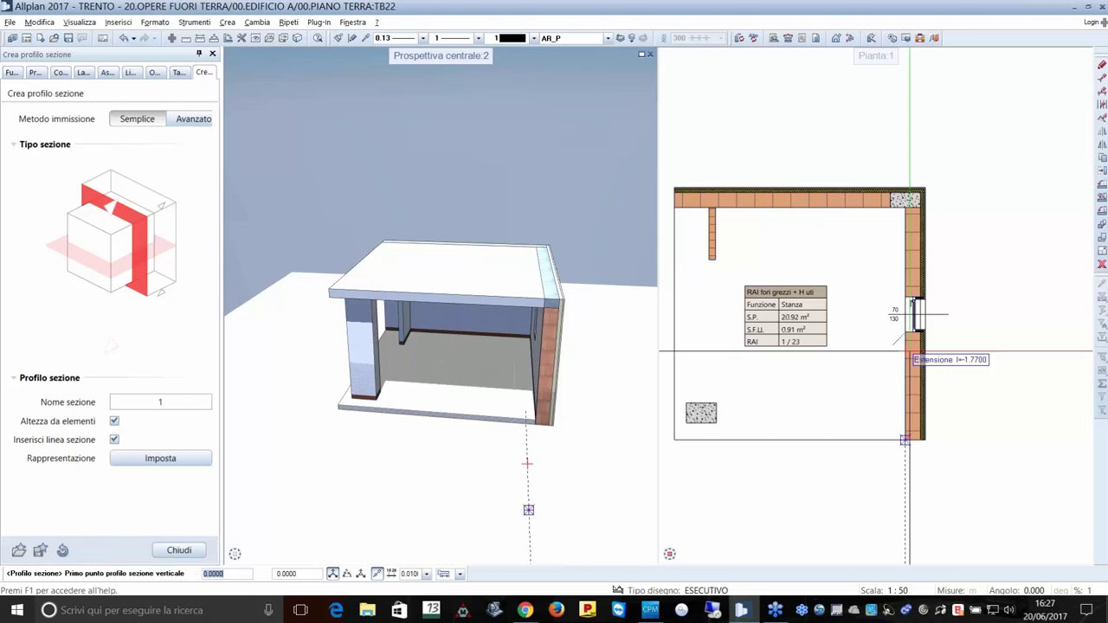
pyautogui.click(868, 321)
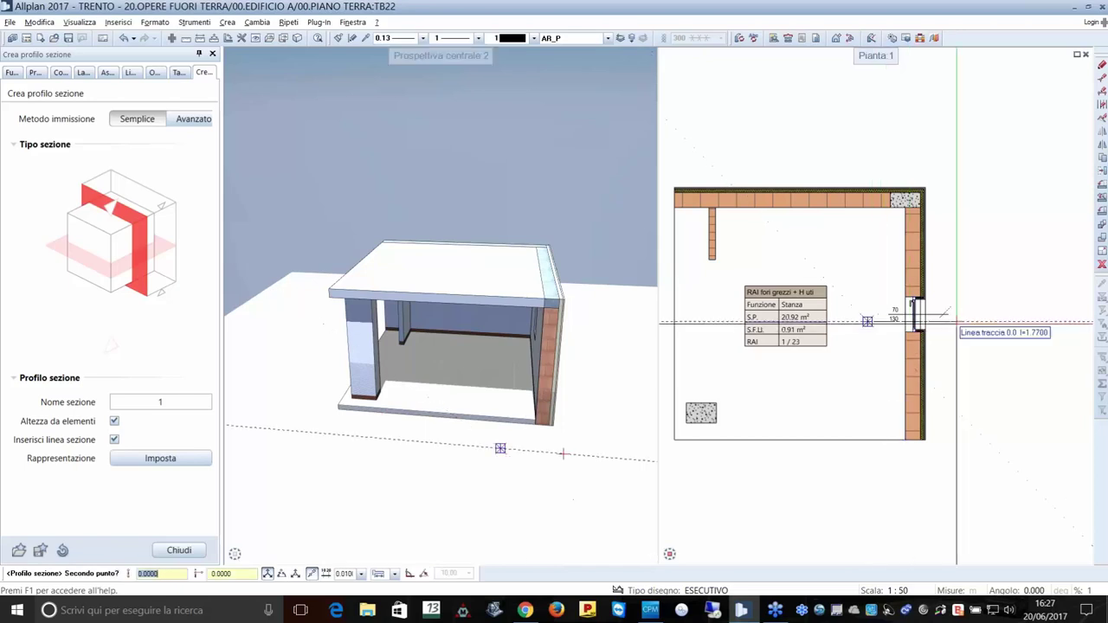
pyautogui.click(956, 322)
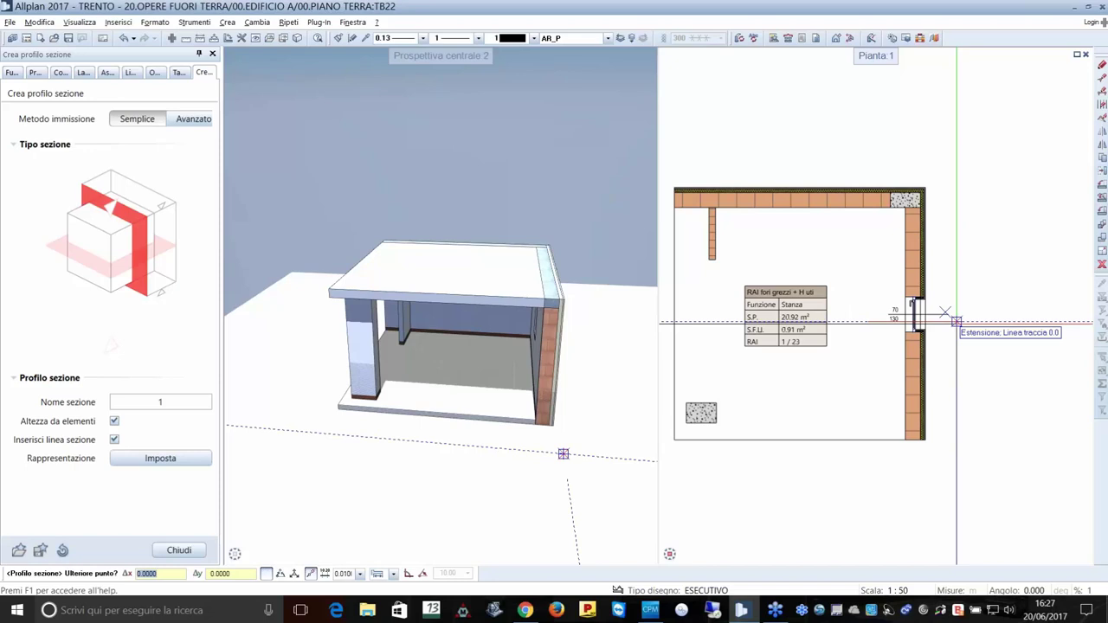
pyautogui.press('Escape')
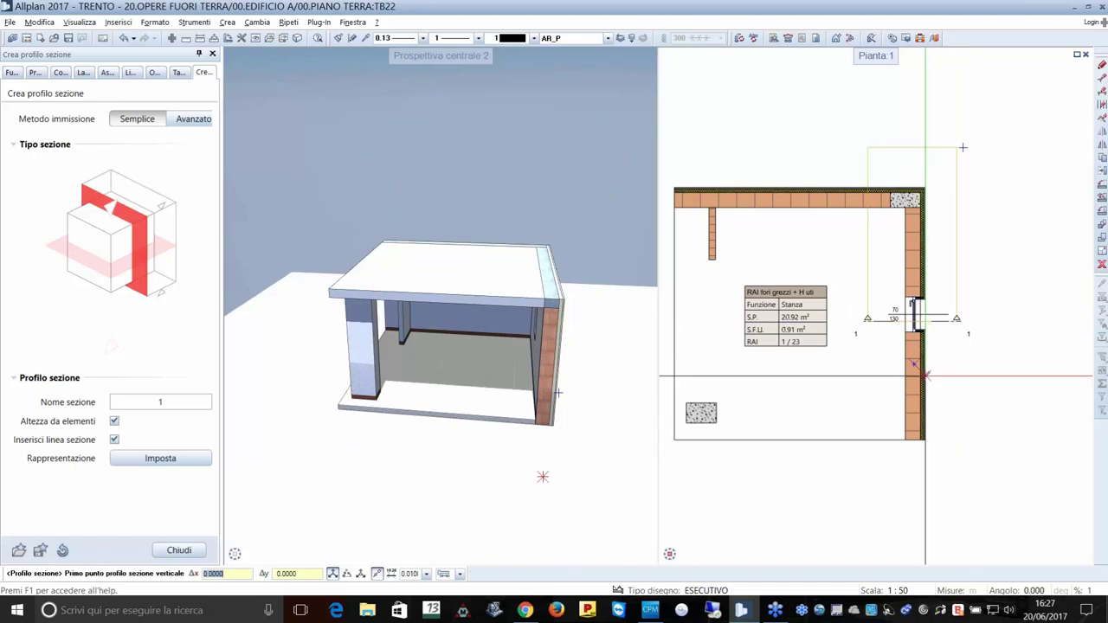
pyautogui.press('Escape')
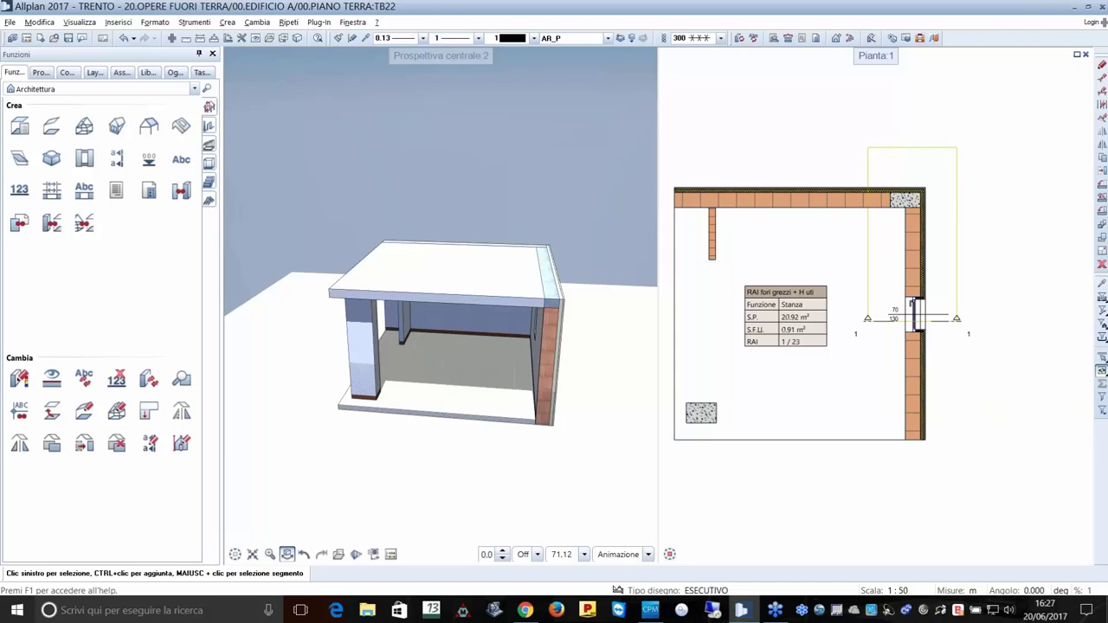
# Show section 1 in the 3D viewport as a Proiezione libera, orbited to an oblique angle.
pyautogui.click(536, 555)
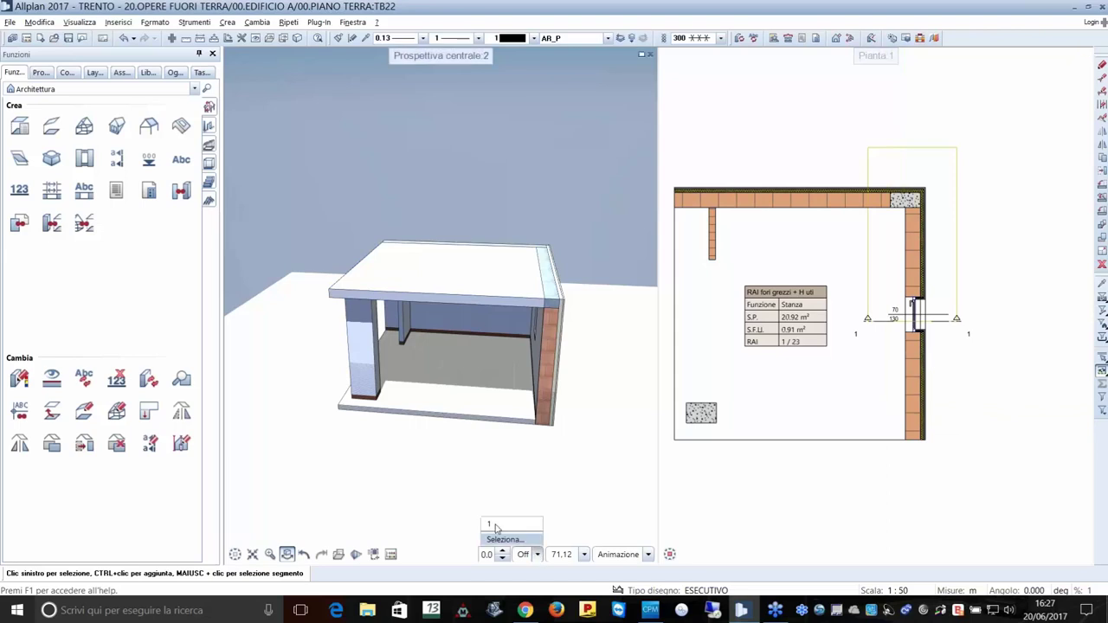
pyautogui.click(490, 525)
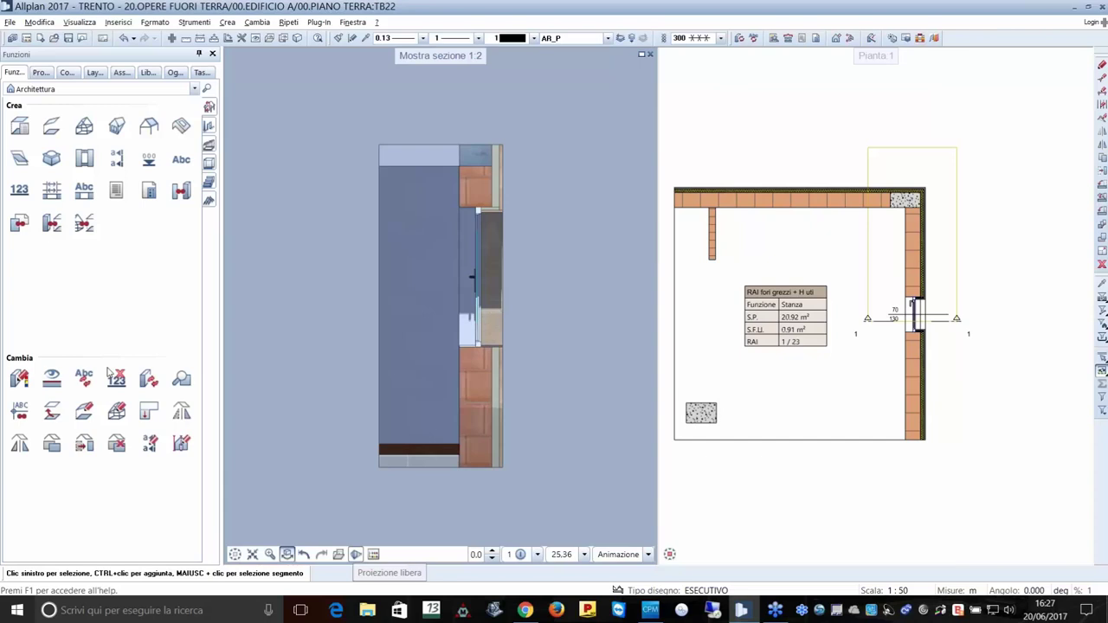
pyautogui.click(356, 554)
pyautogui.moveTo(441, 303); pyautogui.dragTo(502, 294)
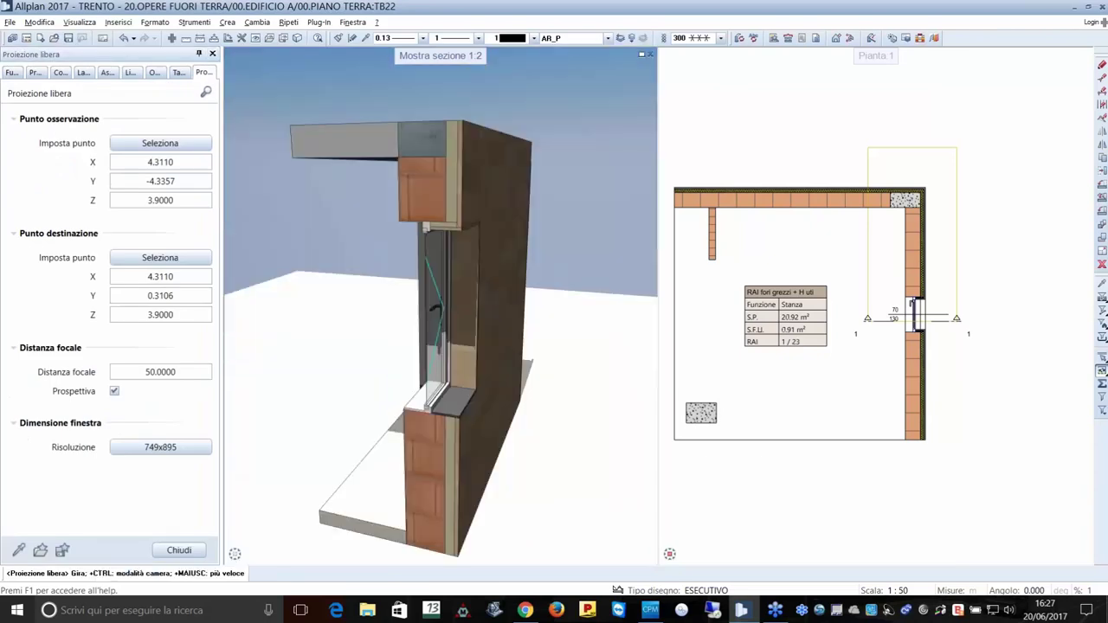
pyautogui.scroll(3, 442, 324)
pyautogui.moveTo(520, 303); pyautogui.dragTo(524, 305, button='middle')
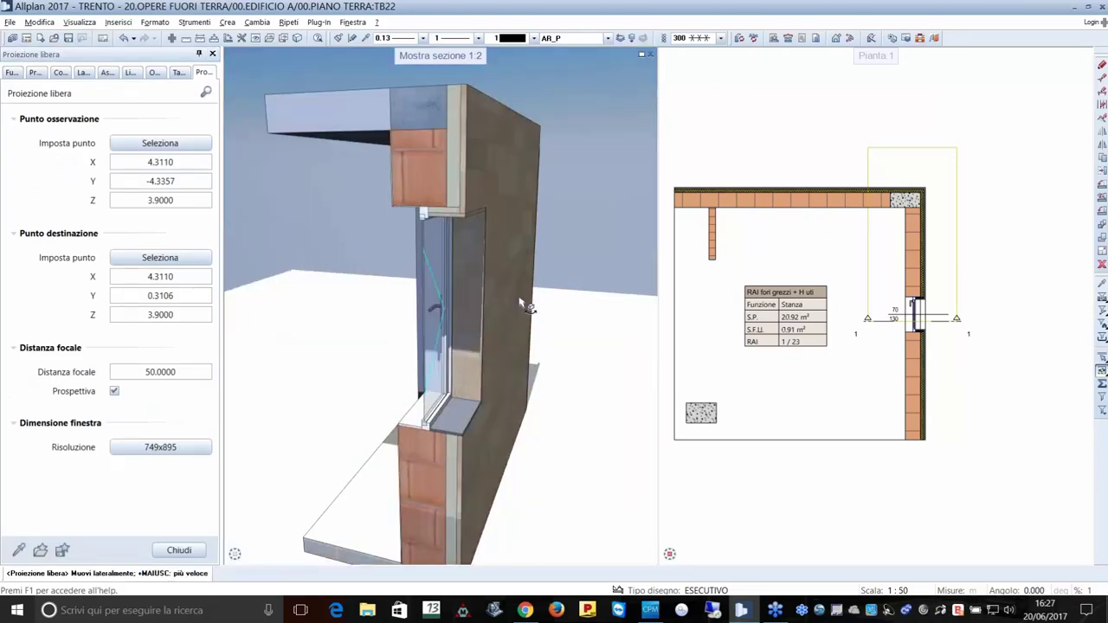
pyautogui.moveTo(522, 305)
pyautogui.mouseDown()
pyautogui.moveTo(561, 309)
pyautogui.moveTo(554, 372)
pyautogui.moveTo(621, 509)
pyautogui.mouseUp()
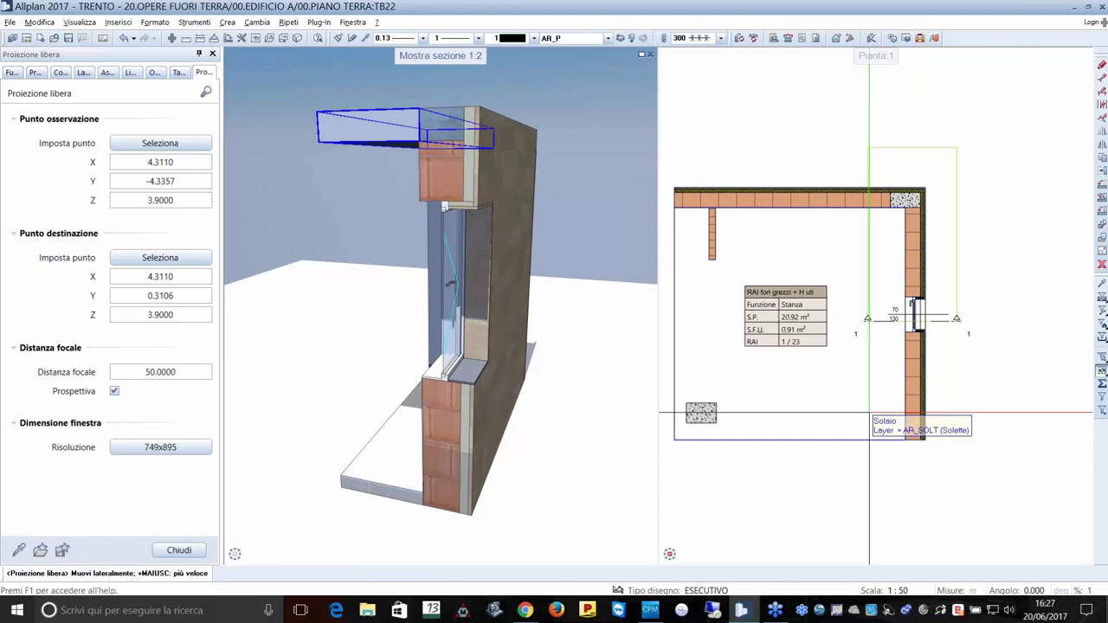
pyautogui.press('Escape')
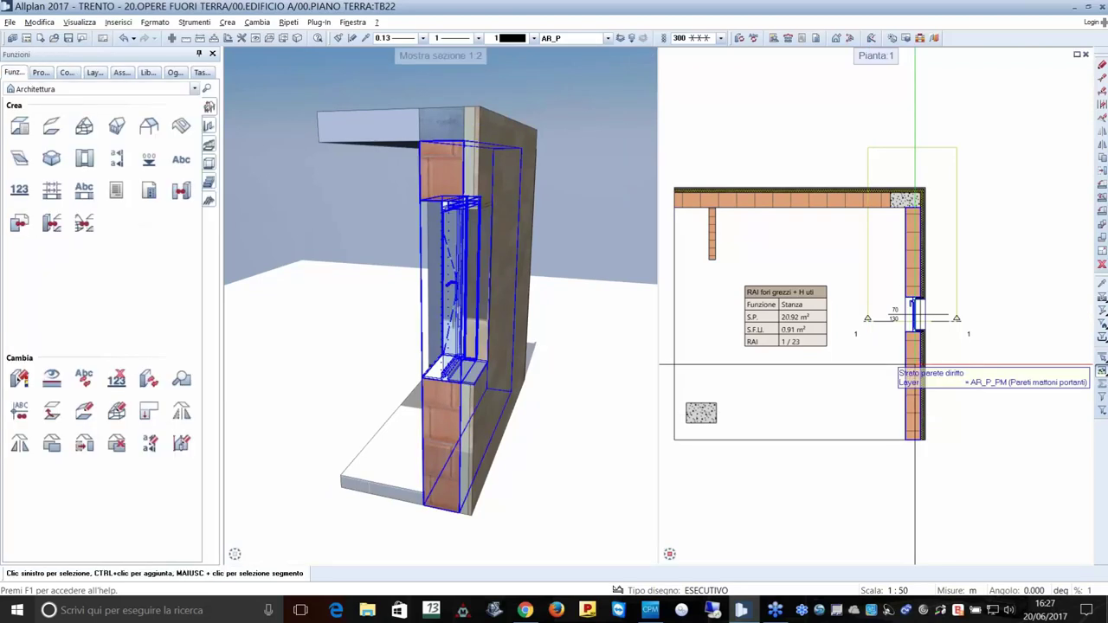
# Use Quota pareti on the window wall, placing the 0.35, 2.50, 2.50, 4.65 chain beside it.
pyautogui.rightClick(911, 364)
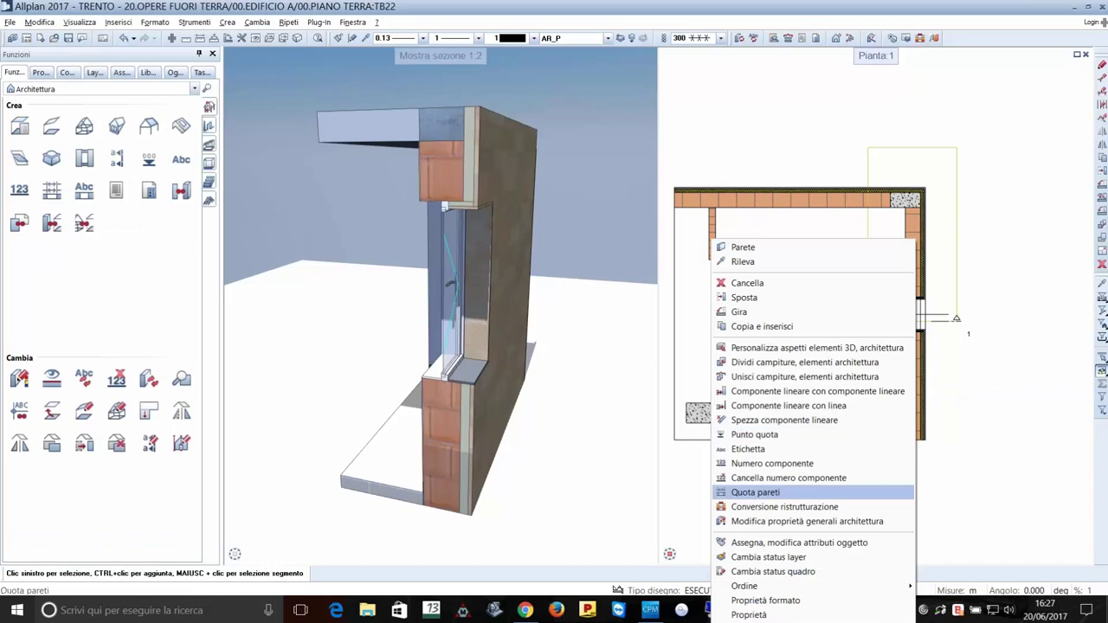
pyautogui.click(755, 491)
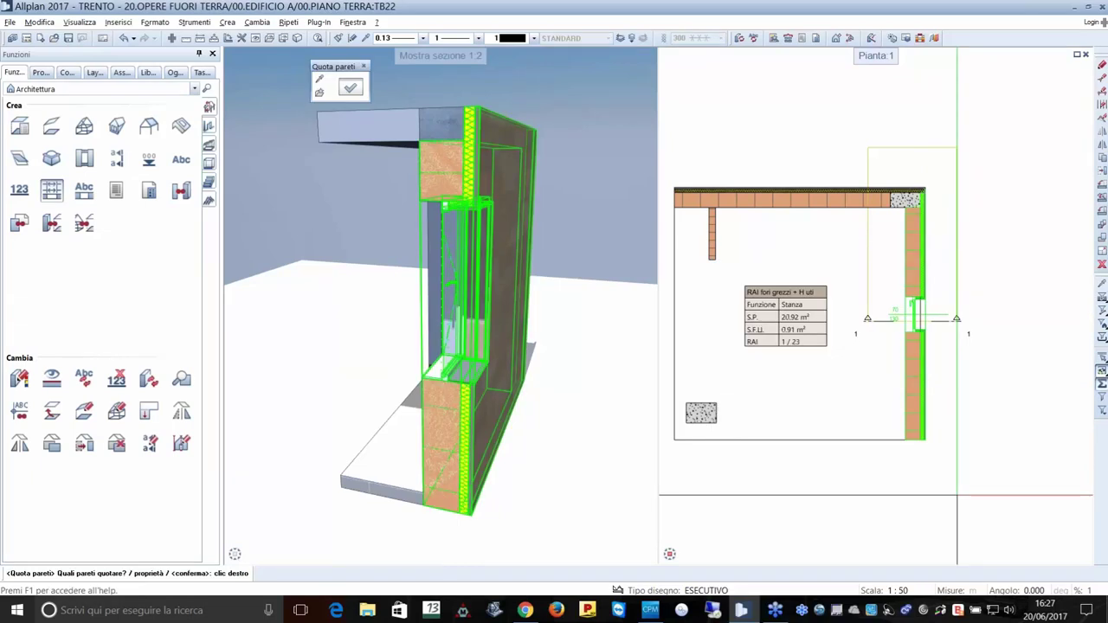
pyautogui.click(929, 394)
pyautogui.click(929, 394)
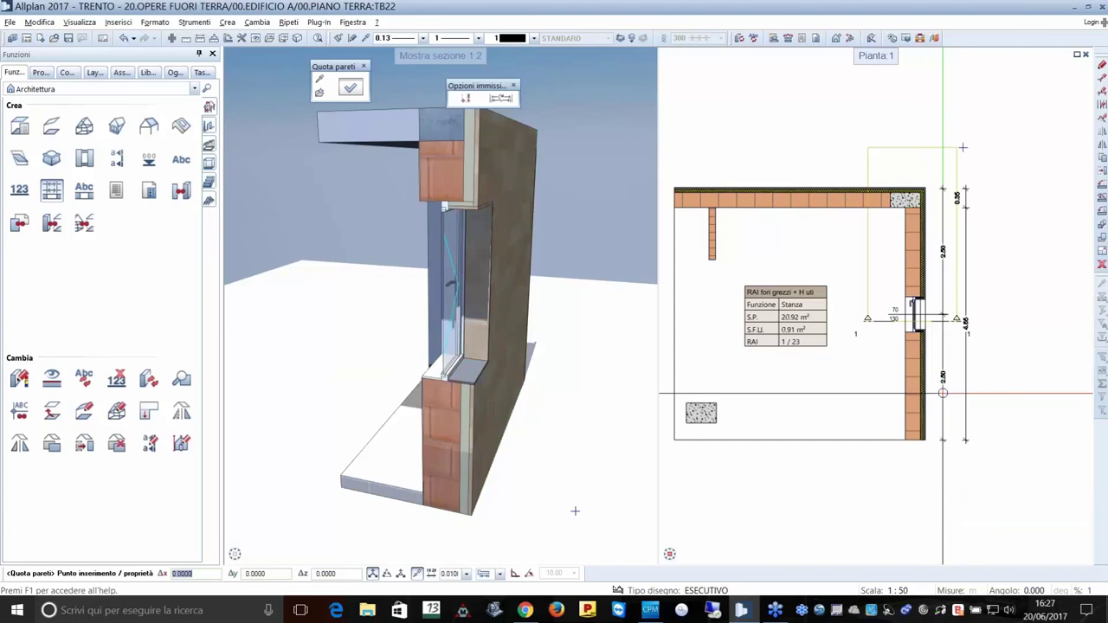
pyautogui.click(962, 147)
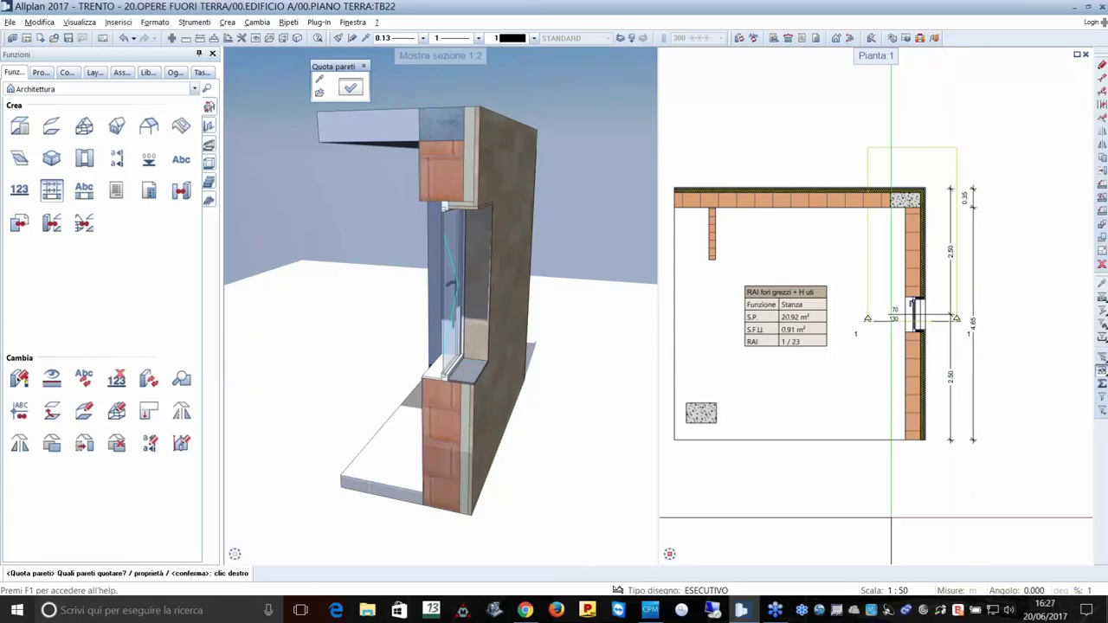
pyautogui.press('Escape')
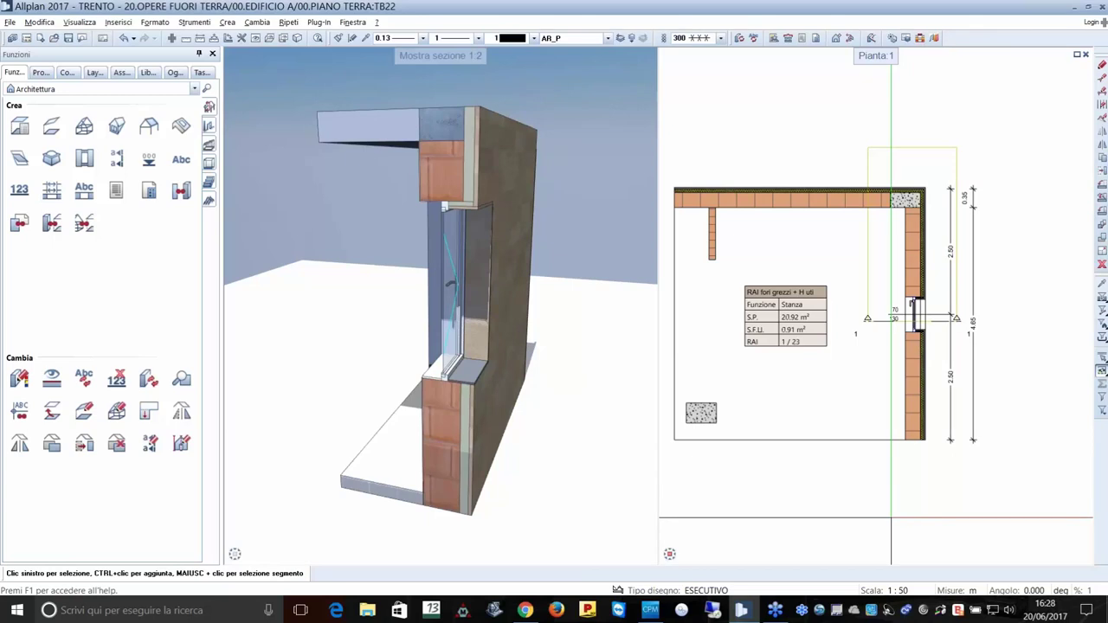
# Render the 3D window-wall section in Sketch style and orbit and zoom to inspect it.
pyautogui.keyDown('shift'); pyautogui.moveTo(441, 303); pyautogui.dragTo(407, 303, button='middle'); pyautogui.keyUp('shift')
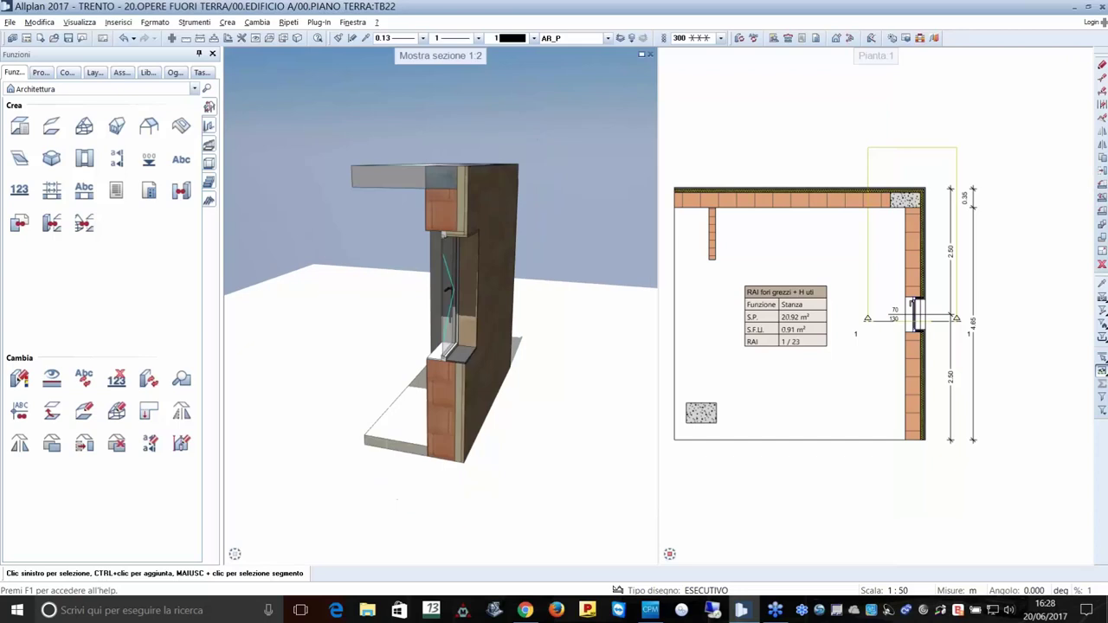
pyautogui.moveTo(442, 550)
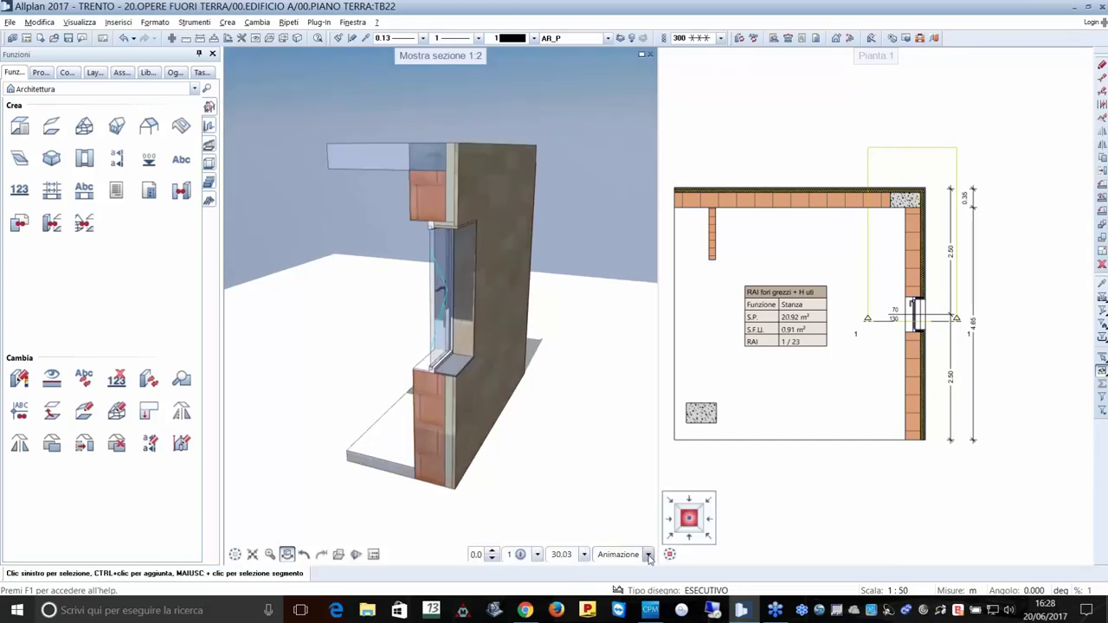
pyautogui.click(647, 554)
pyautogui.click(578, 517)
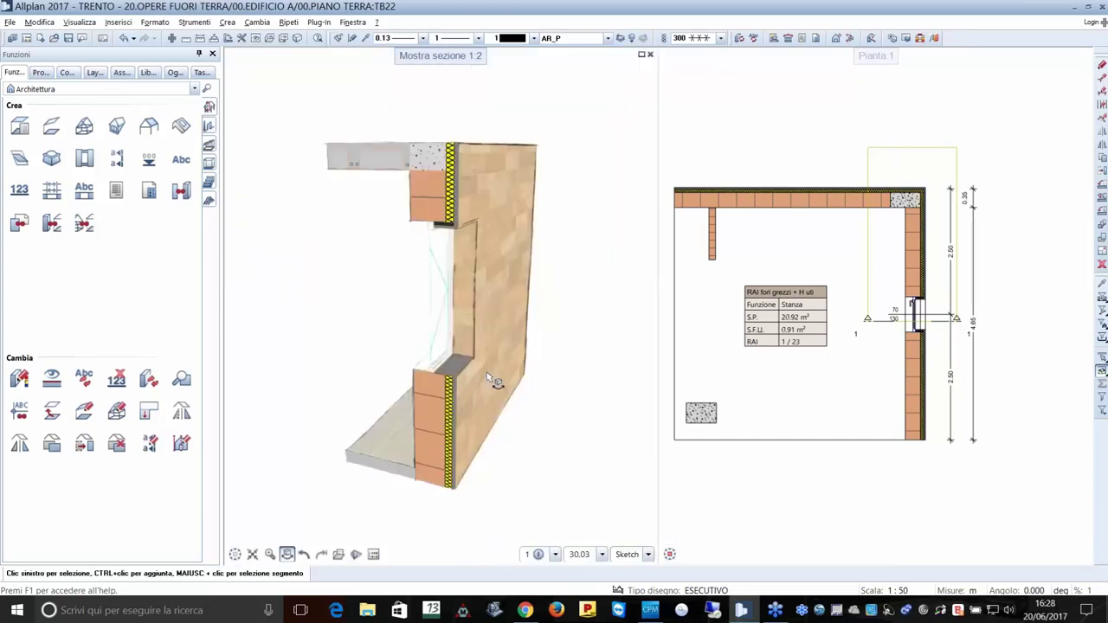
pyautogui.moveTo(507, 243)
pyautogui.keyDown('shift'); pyautogui.mouseDown(button='middle')
pyautogui.moveTo(501, 298)
pyautogui.moveTo(471, 323)
pyautogui.mouseUp(button='middle'); pyautogui.keyUp('shift')
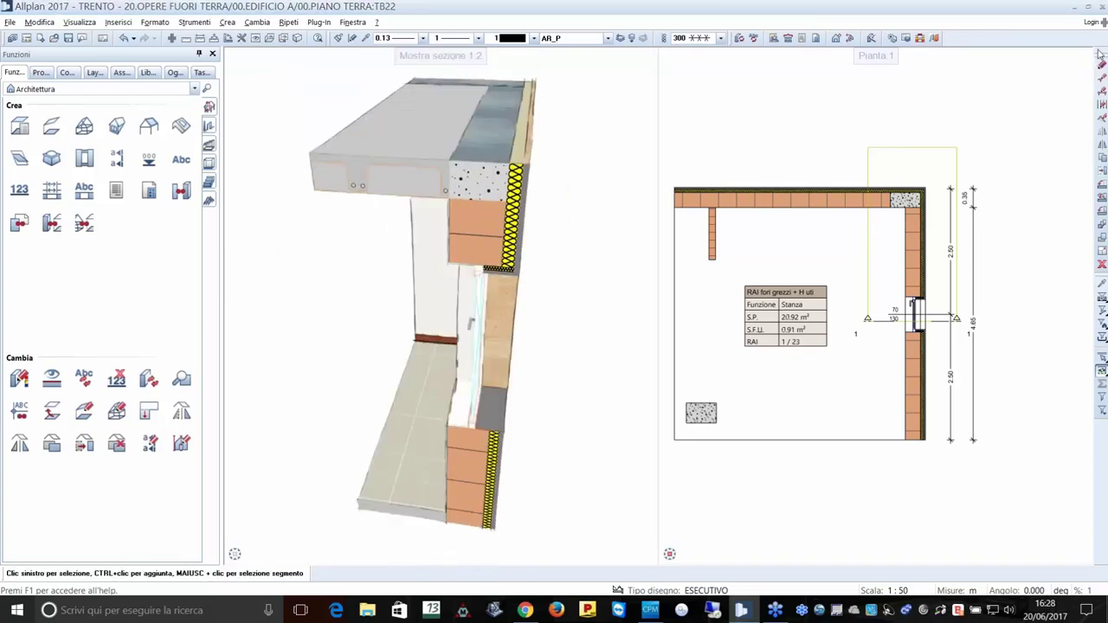
pyautogui.moveTo(1103, 56)
pyautogui.mouseDown()
pyautogui.moveTo(1030, 70)
pyautogui.moveTo(1100, 60)
pyautogui.mouseUp()
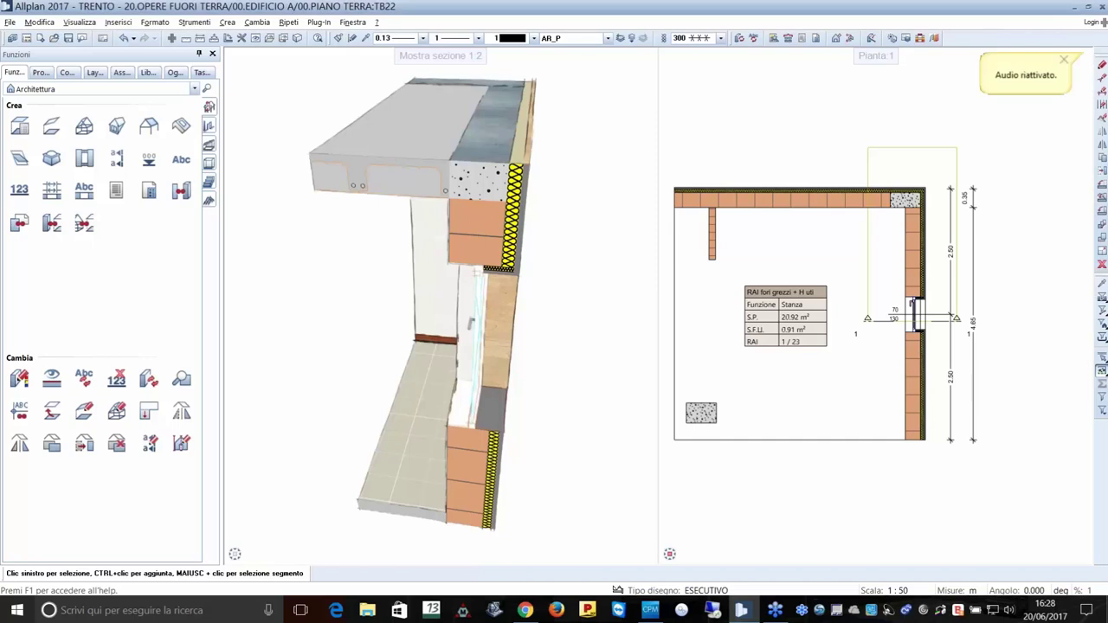
pyautogui.scroll(3, 471, 323)
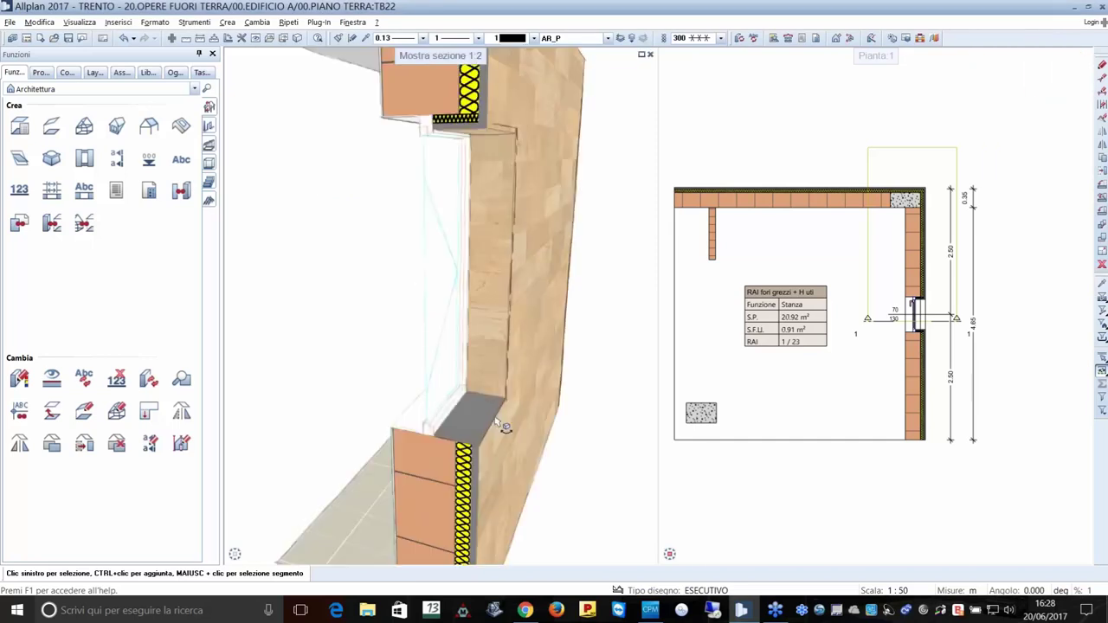
pyautogui.scroll(-3, 490, 314)
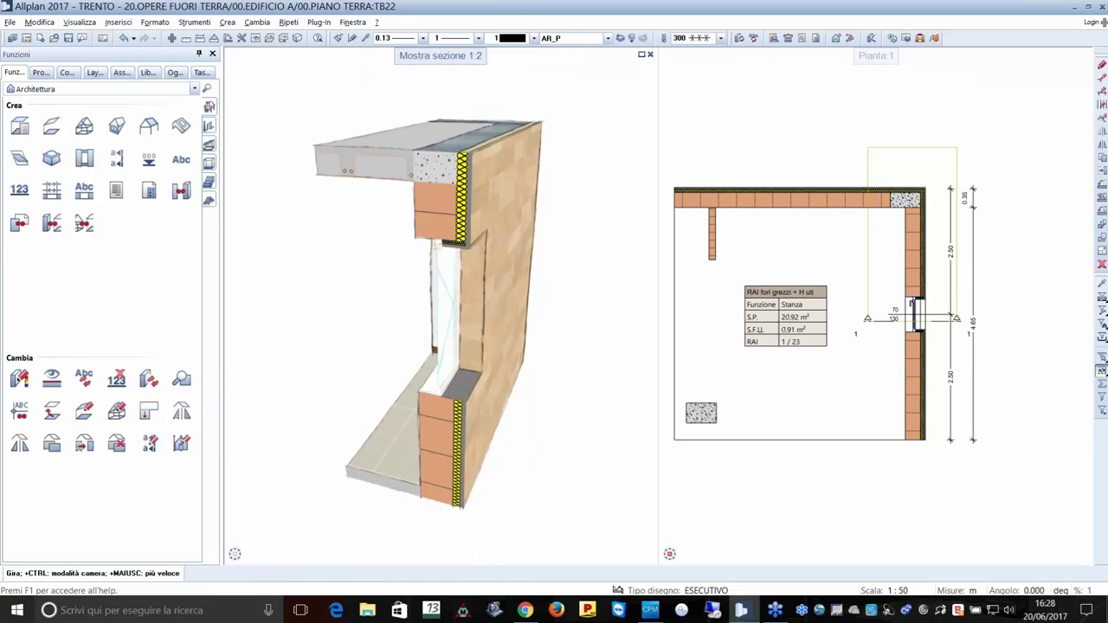
pyautogui.scroll(-2, 885, 451)
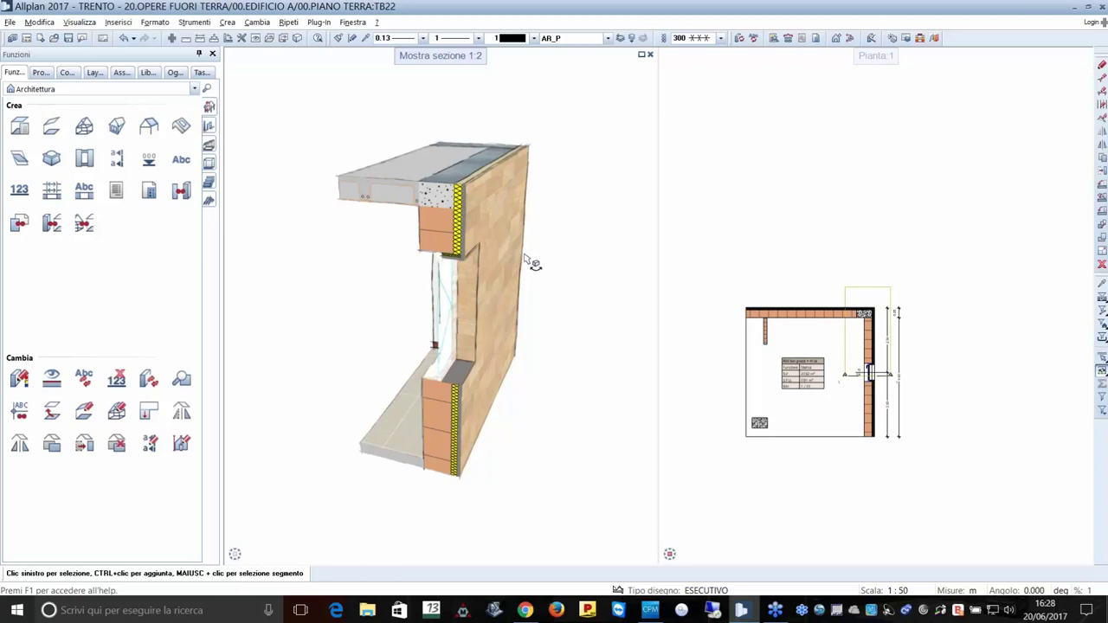
# Bring up the project's building structure of drawing files with Ctrl+O.
pyautogui.keyDown('shift'); pyautogui.moveTo(545, 254); pyautogui.dragTo(567, 260, button='middle'); pyautogui.keyUp('shift')
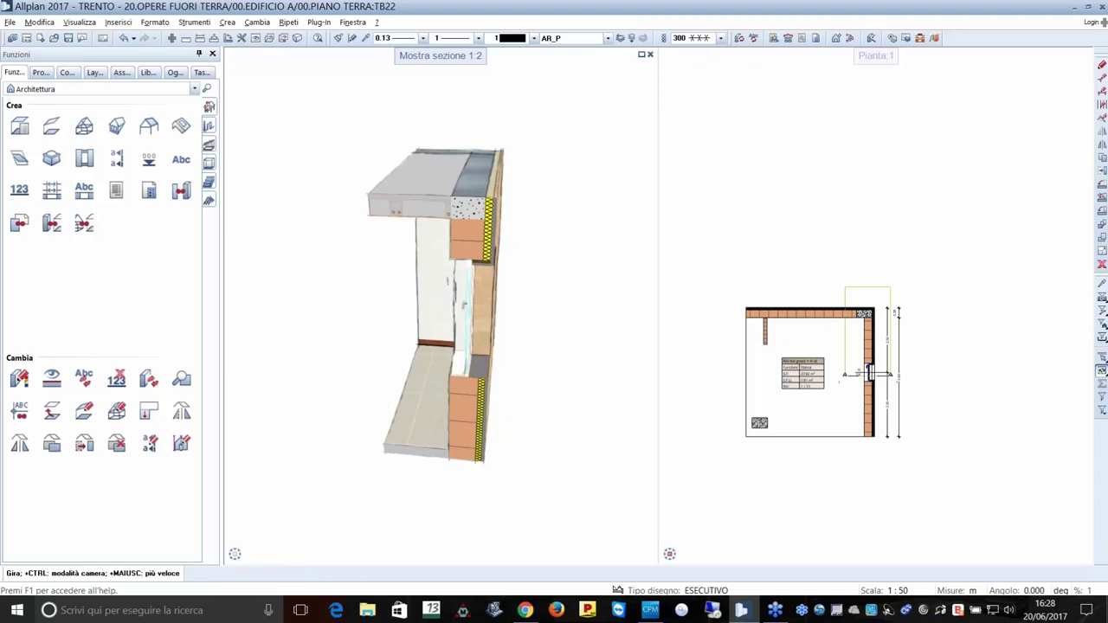
pyautogui.hotkey('ctrl', 'o')
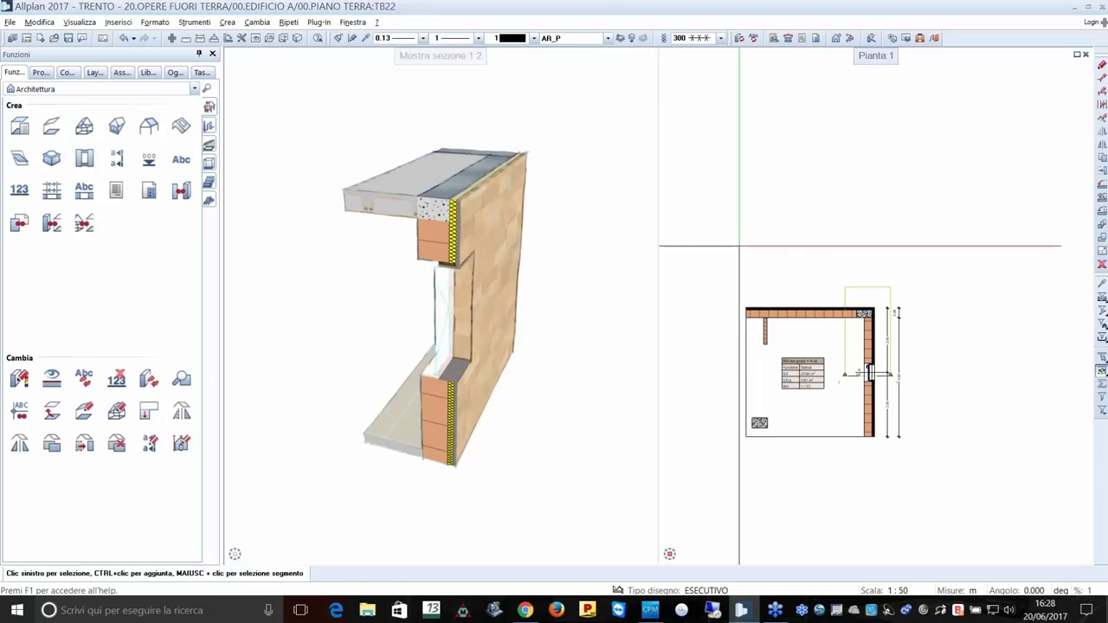
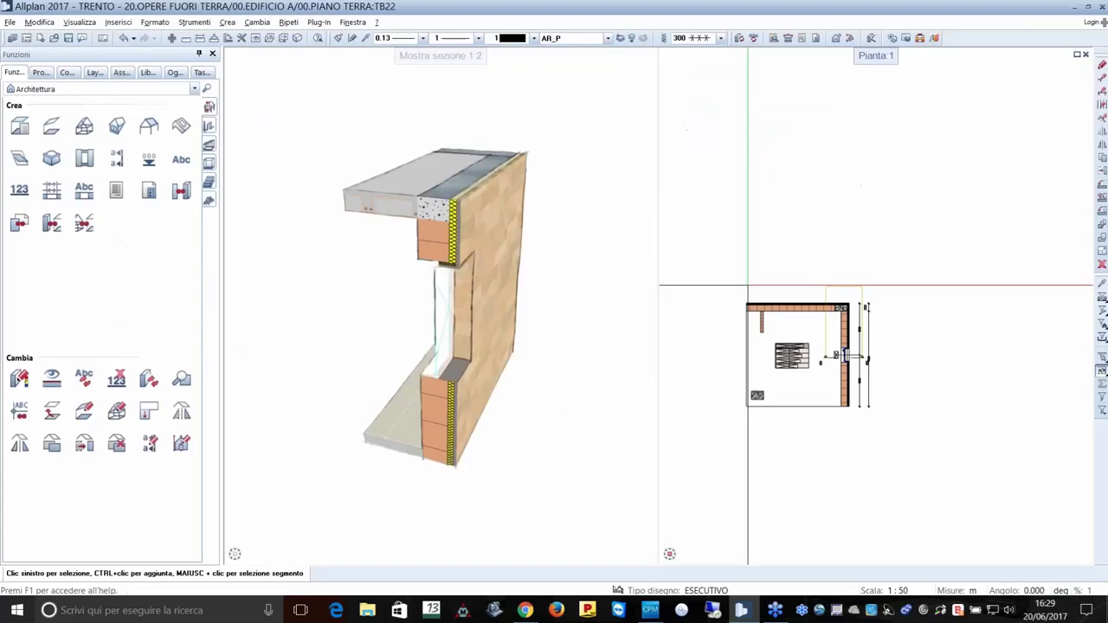
# Select all wall elements, load 10.PRIMO PIANO and make first-floor drawing 27 current.
pyautogui.hotkey('ctrl', 'a')
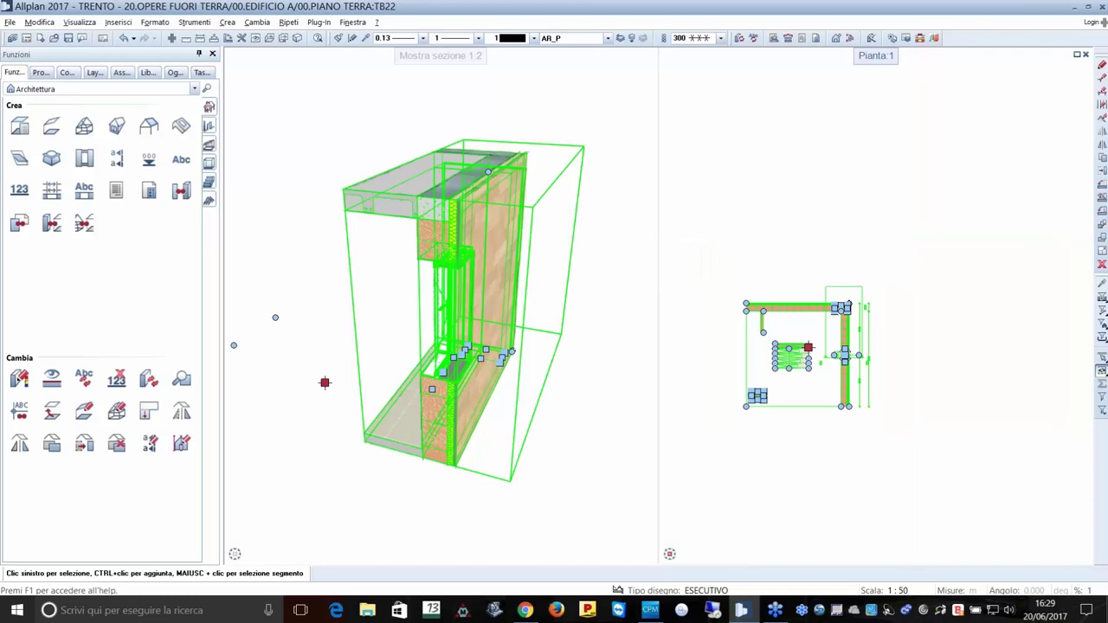
pyautogui.hotkey('ctrl', 'o')
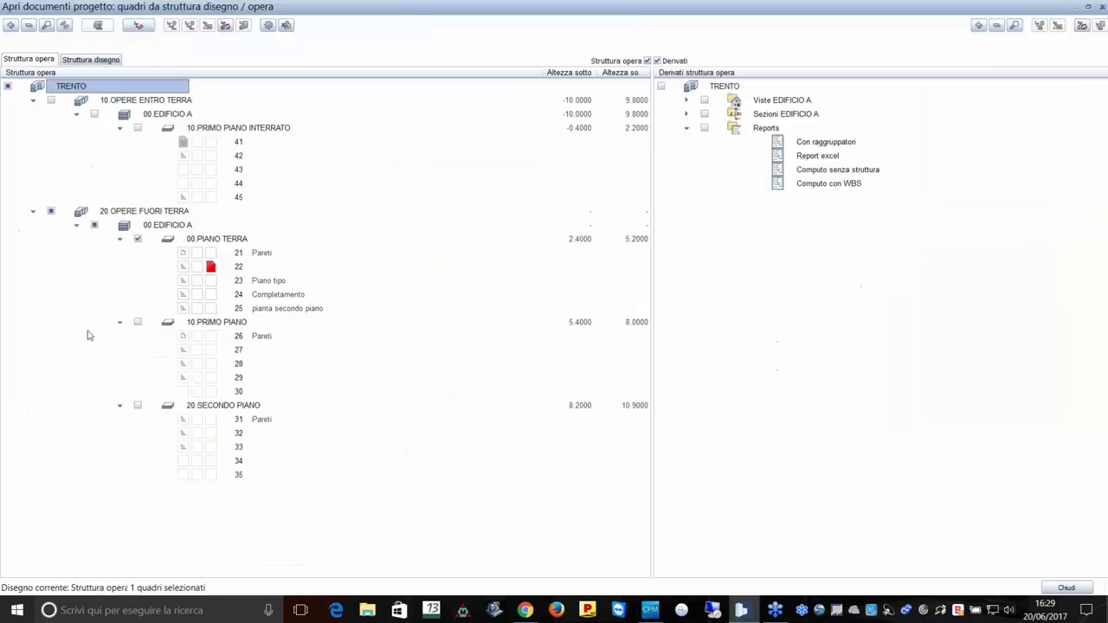
pyautogui.click(138, 322)
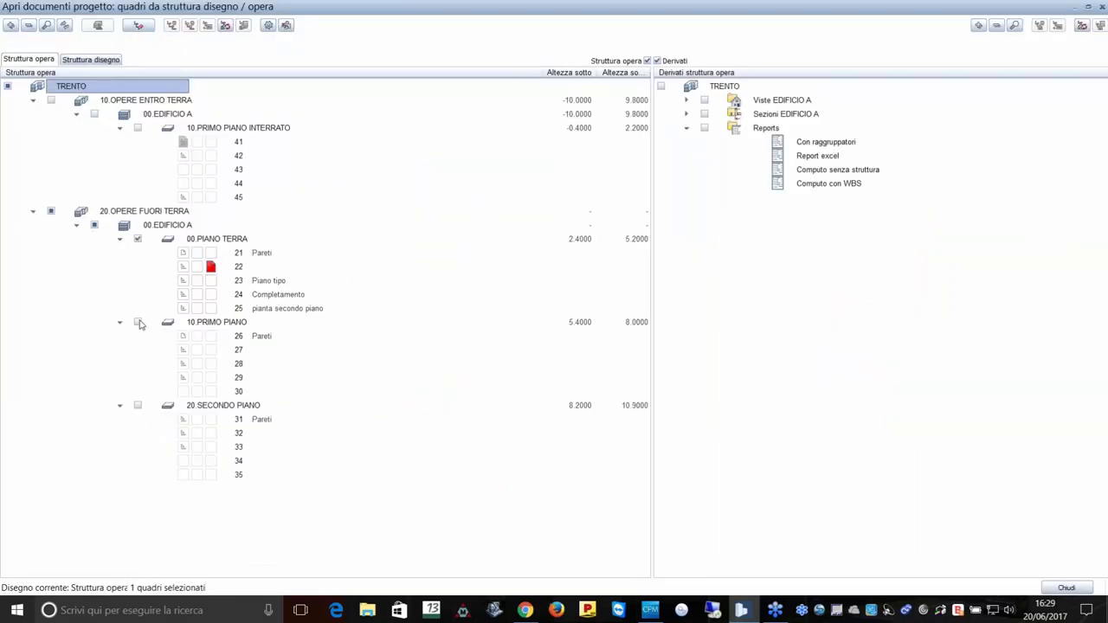
pyautogui.click(211, 350)
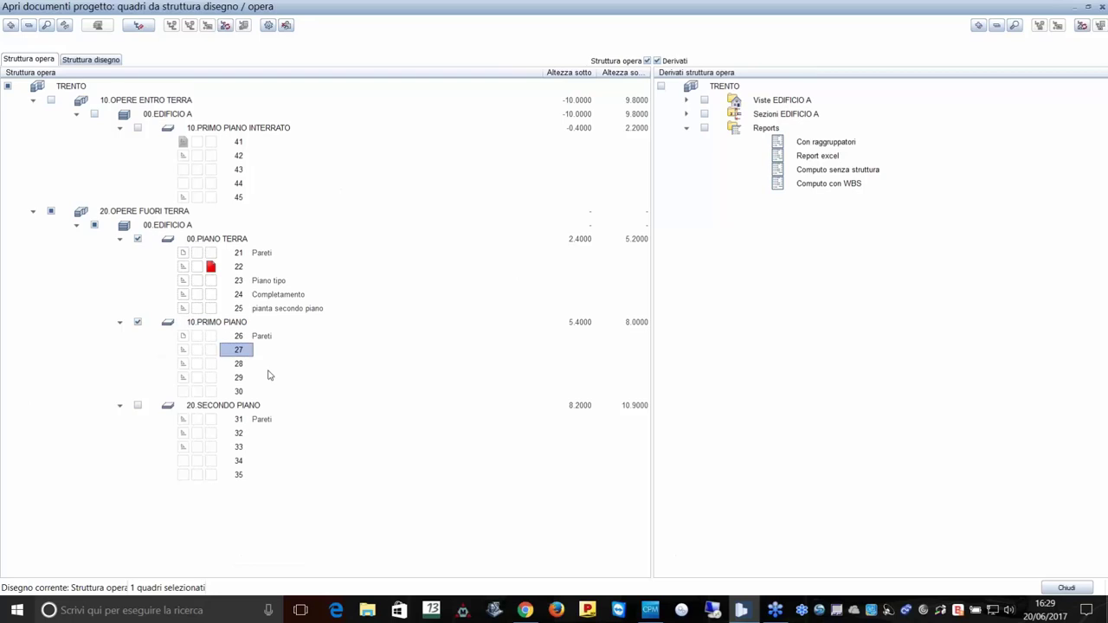
pyautogui.click(1060, 588)
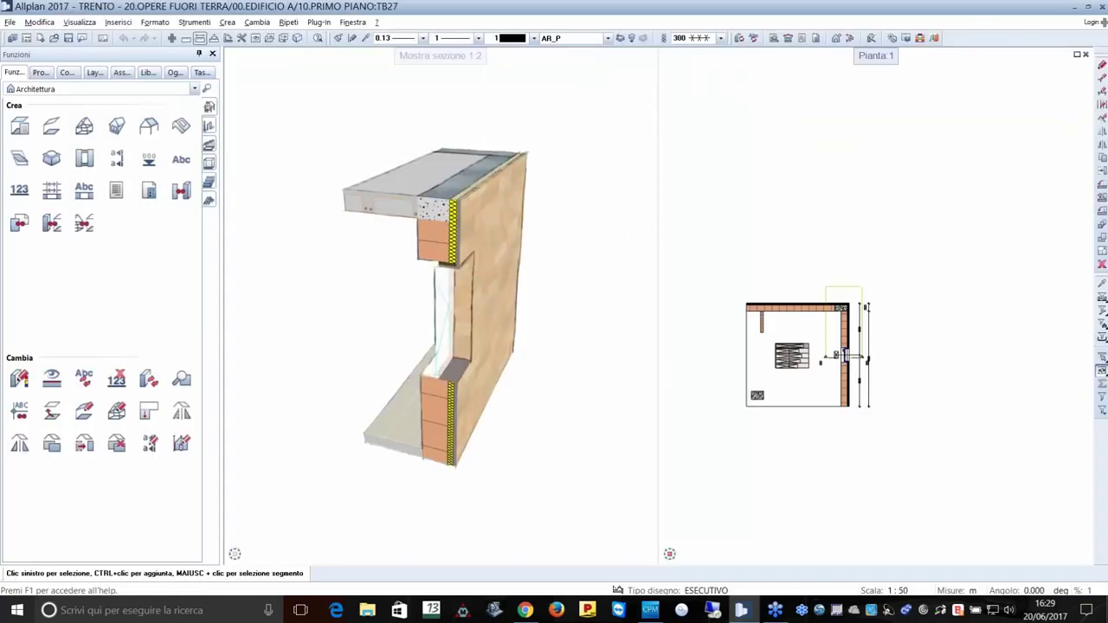
# Paste the wall section at its original position in drawing 27 and orbit to check it.
pyautogui.click(39, 21)
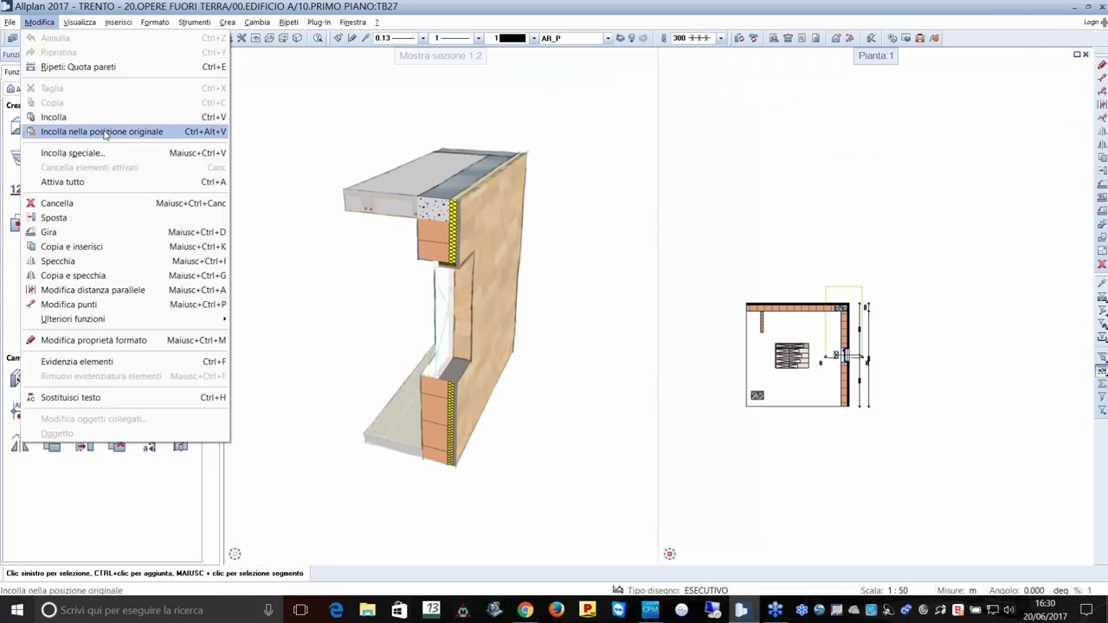
pyautogui.click(104, 132)
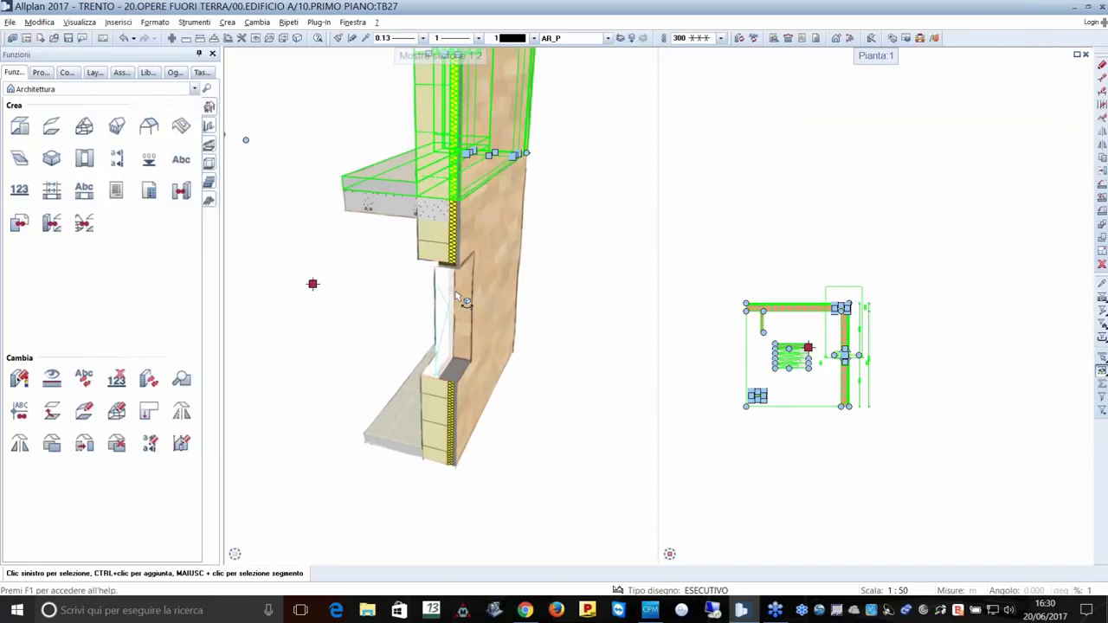
pyautogui.moveTo(344, 287); pyautogui.dragTo(342, 391, button='middle')
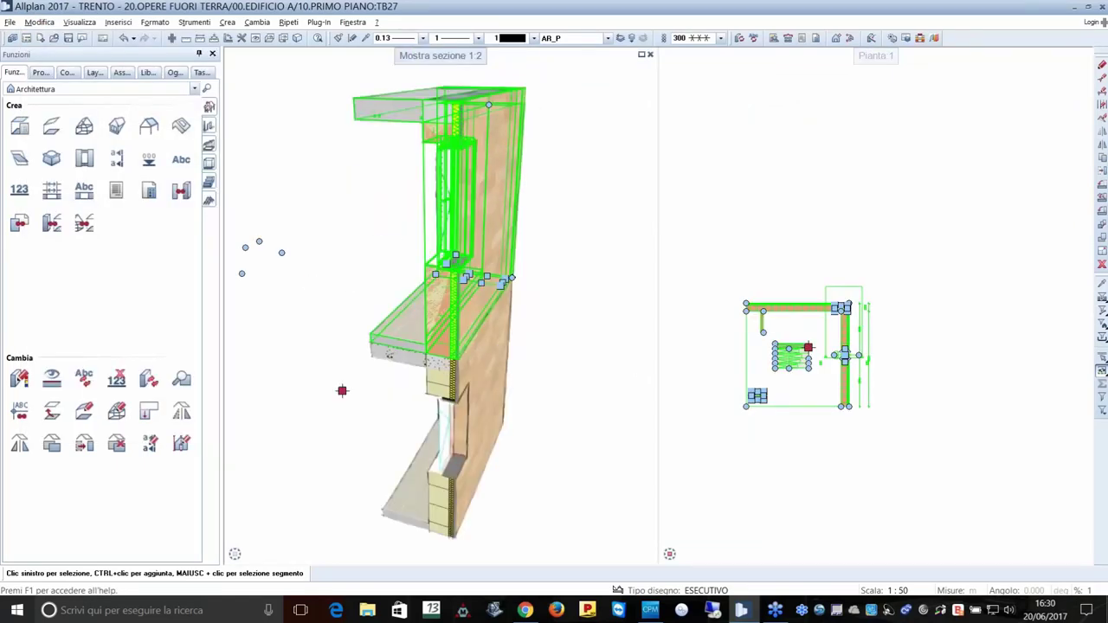
pyautogui.press('Escape')
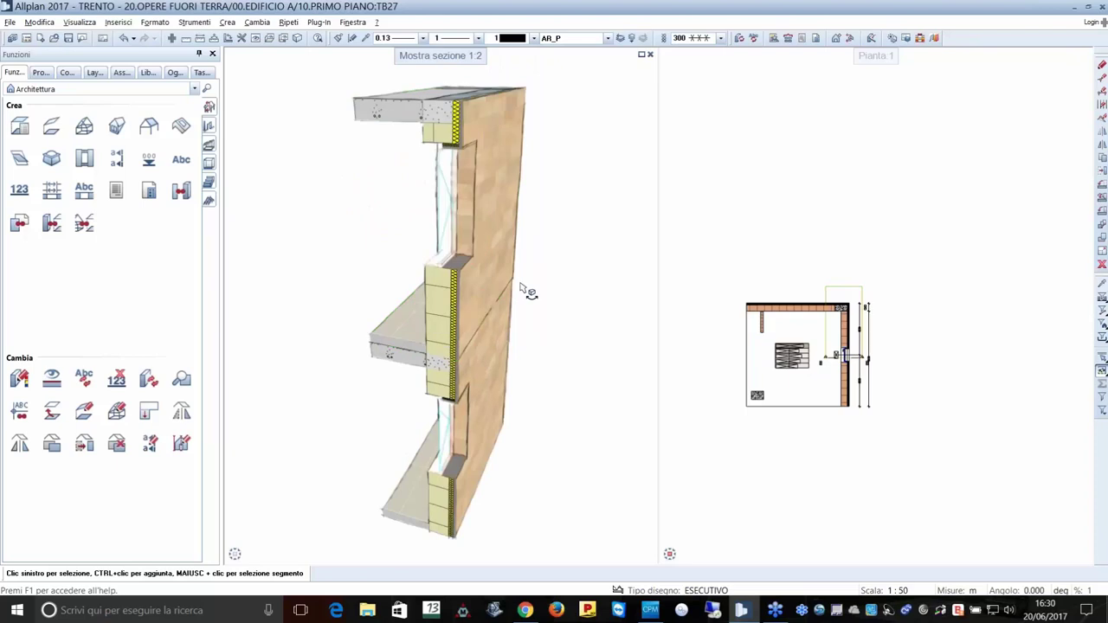
pyautogui.keyDown('shift'); pyautogui.moveTo(522, 288); pyautogui.dragTo(560, 235, button='middle'); pyautogui.keyUp('shift')
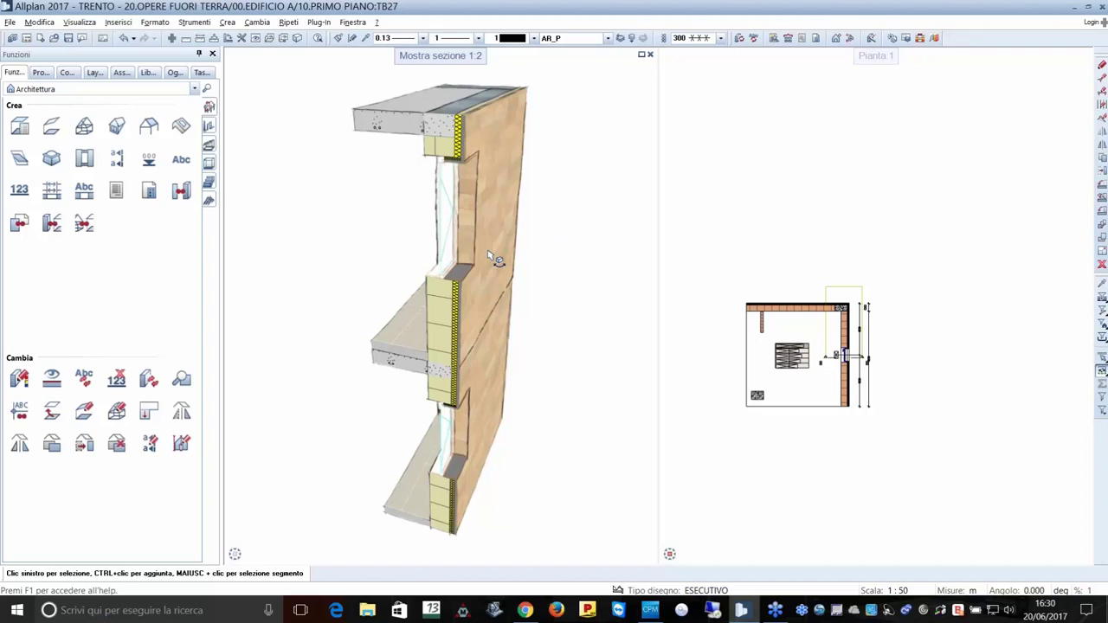
pyautogui.keyDown('shift'); pyautogui.moveTo(496, 259); pyautogui.dragTo(537, 260, button='middle'); pyautogui.keyUp('shift')
pyautogui.hotkey('ctrl', 'o')
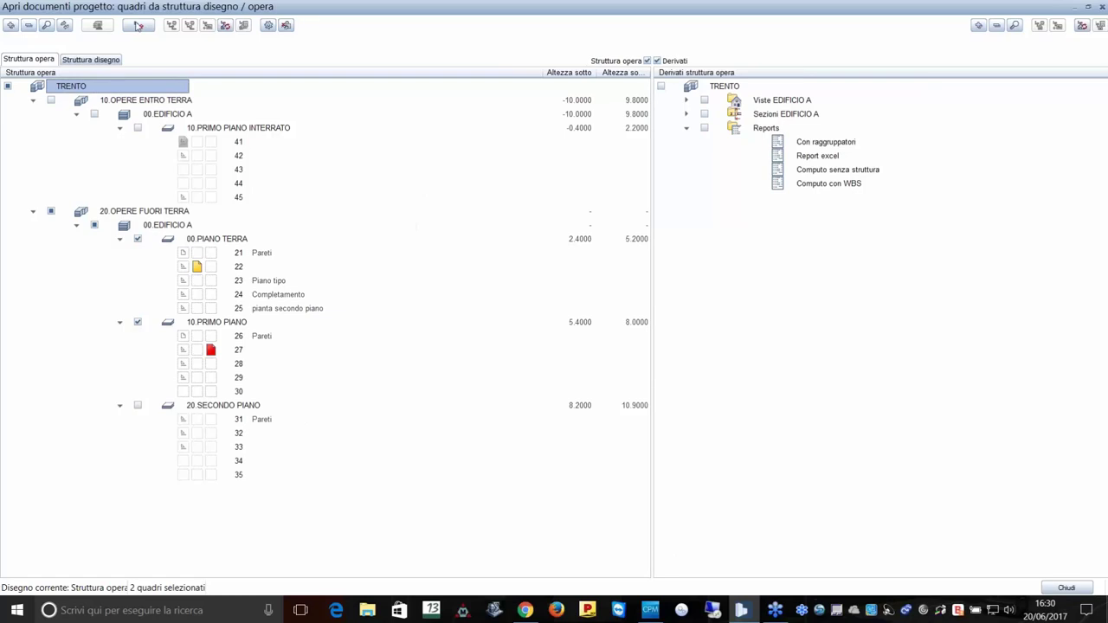
pyautogui.click(137, 26)
pyautogui.click(107, 26)
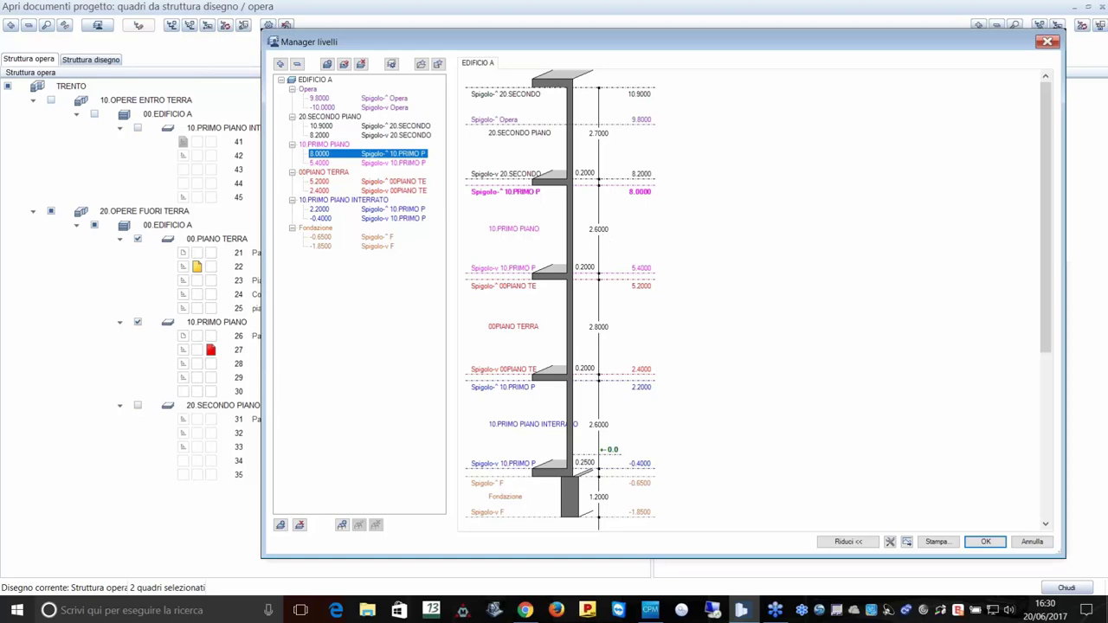
pyautogui.doubleClick(597, 229)
pyautogui.doubleClick(600, 326)
pyautogui.click(639, 268)
pyautogui.click(639, 286)
pyautogui.click(639, 191)
pyautogui.click(639, 173)
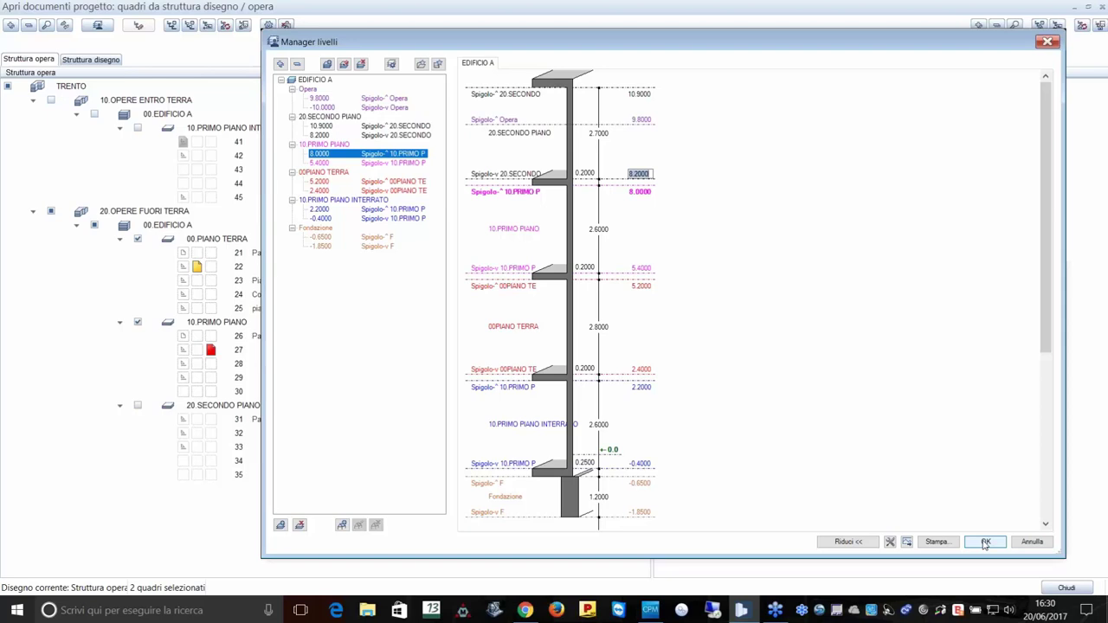
pyautogui.click(986, 543)
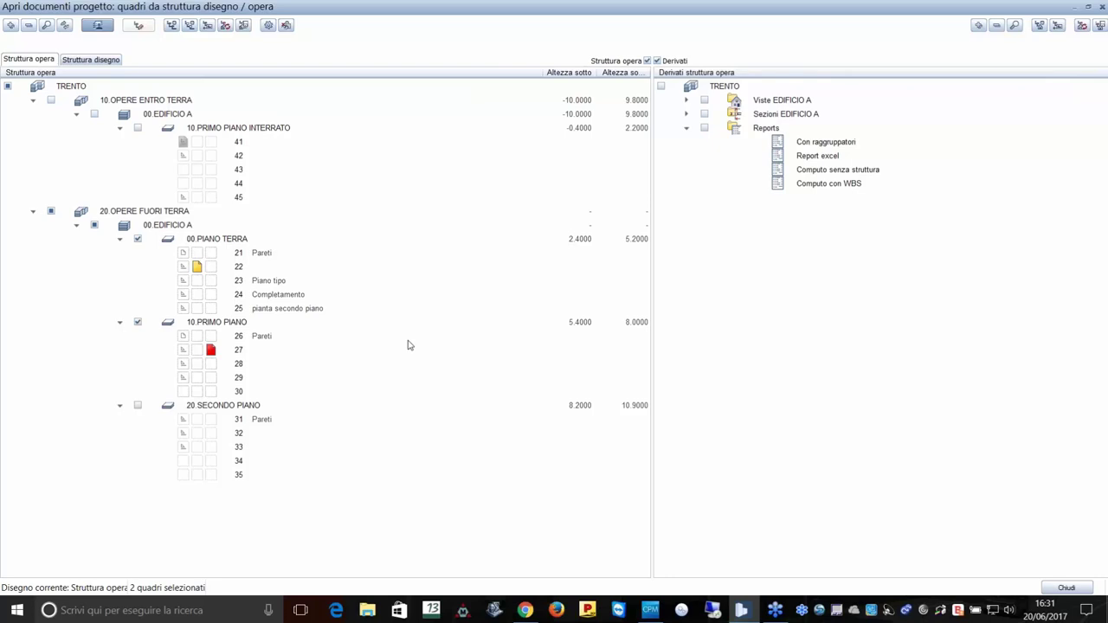
# Load 20.SECONDO PIANO, make drawing 32 current and paste the wall section in place.
pyautogui.click(138, 405)
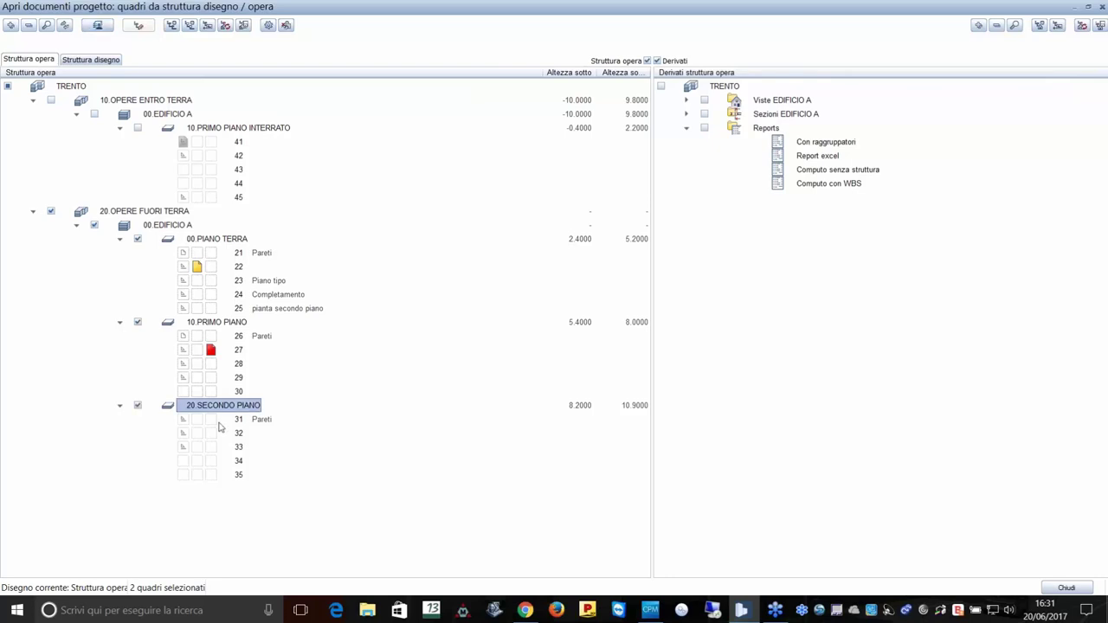
pyautogui.click(211, 433)
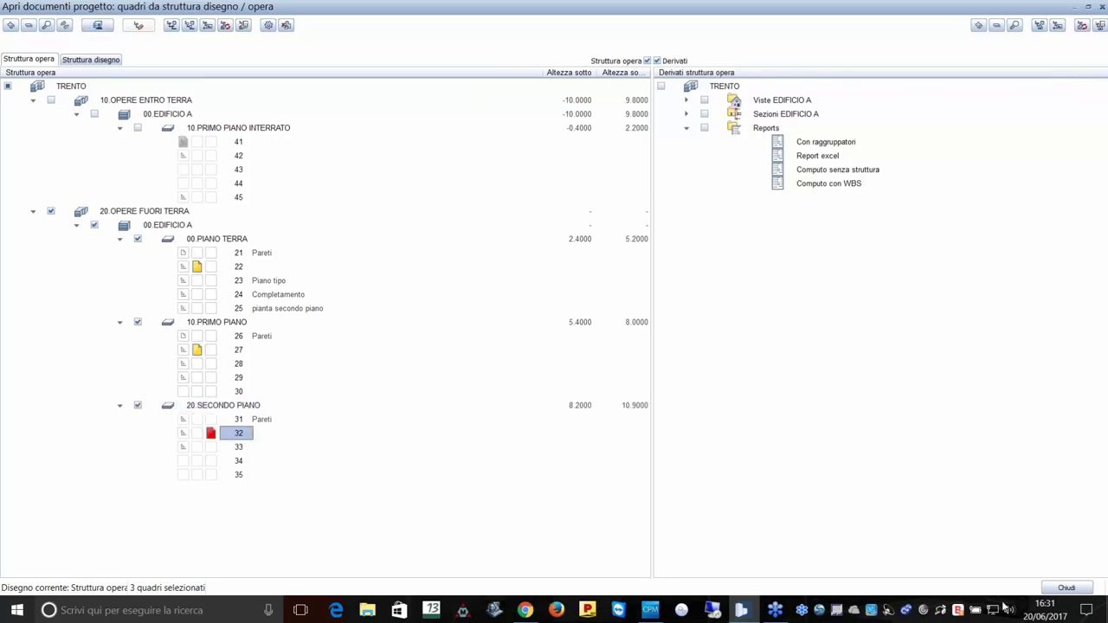
pyautogui.click(1070, 589)
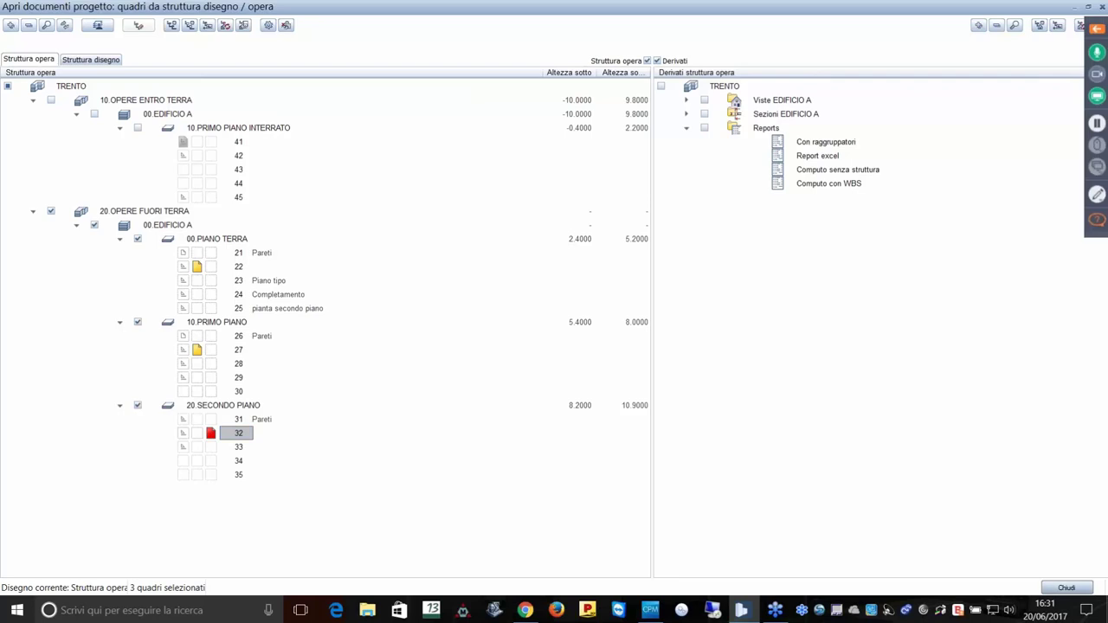
pyautogui.click(39, 21)
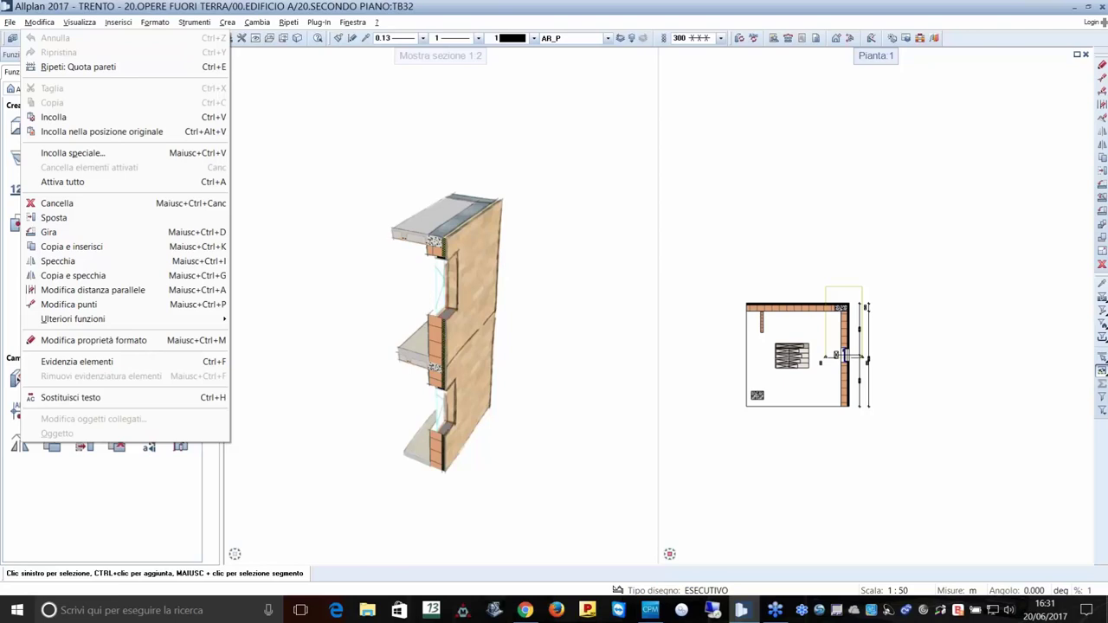
# Orbit to inspect the three-storey wall stack, then window-select all plan elements.
pyautogui.keyDown('shift'); pyautogui.moveTo(485, 286); pyautogui.dragTo(589, 273, button='middle'); pyautogui.keyUp('shift')
pyautogui.scroll(2, 458, 260)
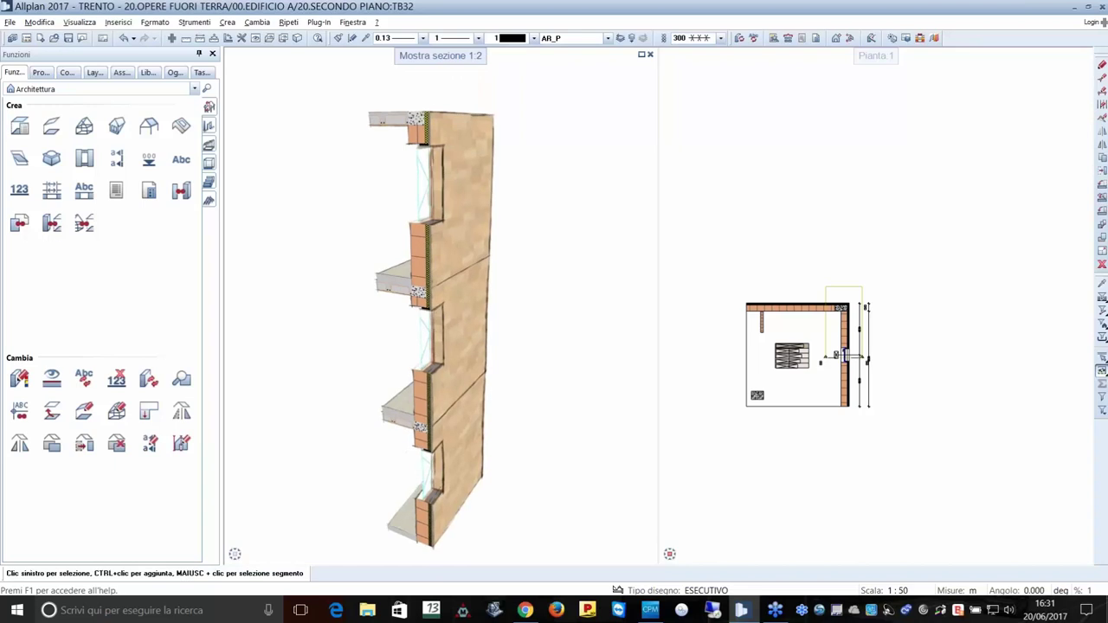
pyautogui.keyDown('shift'); pyautogui.moveTo(494, 364); pyautogui.dragTo(518, 370, button='middle'); pyautogui.keyUp('shift')
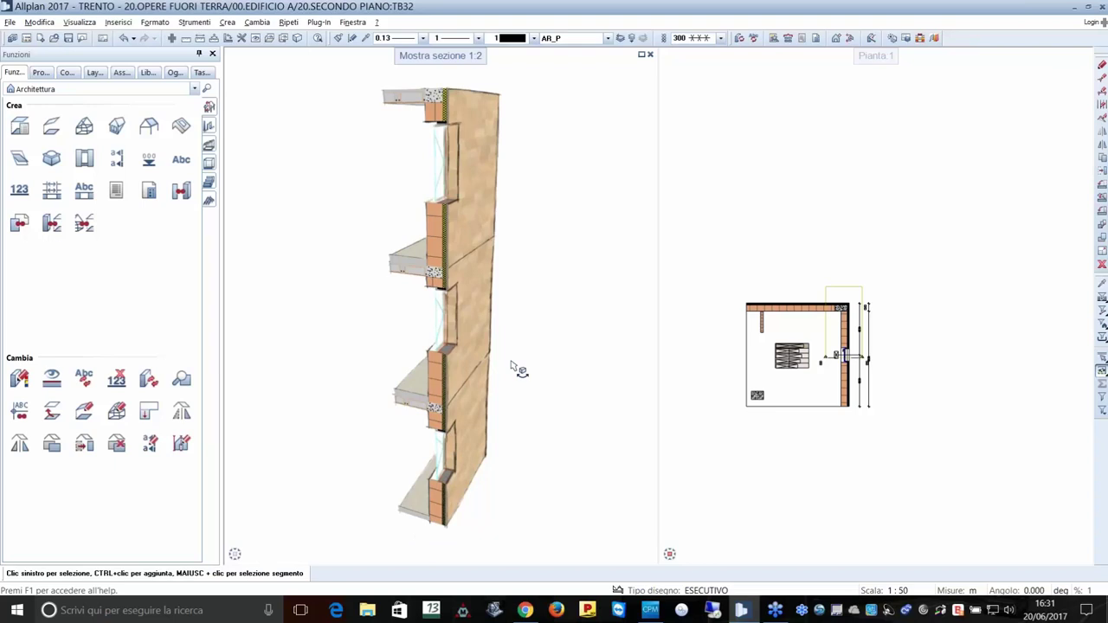
pyautogui.moveTo(540, 255)
pyautogui.keyDown('shift'); pyautogui.mouseDown(button='middle')
pyautogui.moveTo(494, 242)
pyautogui.moveTo(554, 246)
pyautogui.mouseUp(button='middle'); pyautogui.keyUp('shift')
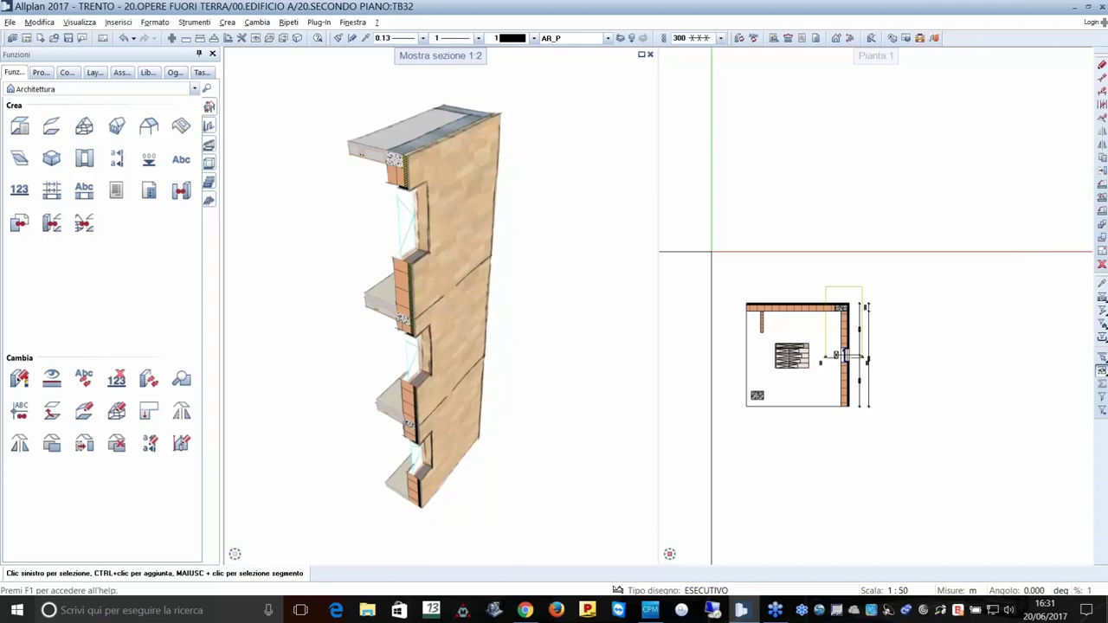
pyautogui.scroll(2, 710, 421)
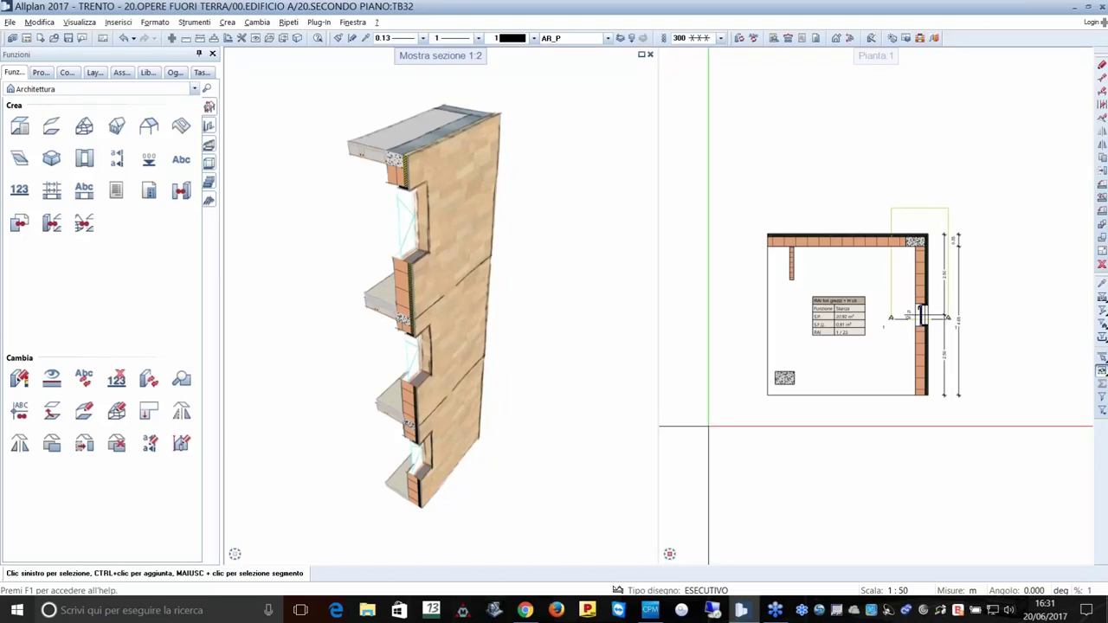
pyautogui.keyDown('shift'); pyautogui.moveTo(537, 260); pyautogui.dragTo(606, 260, button='middle'); pyautogui.keyUp('shift')
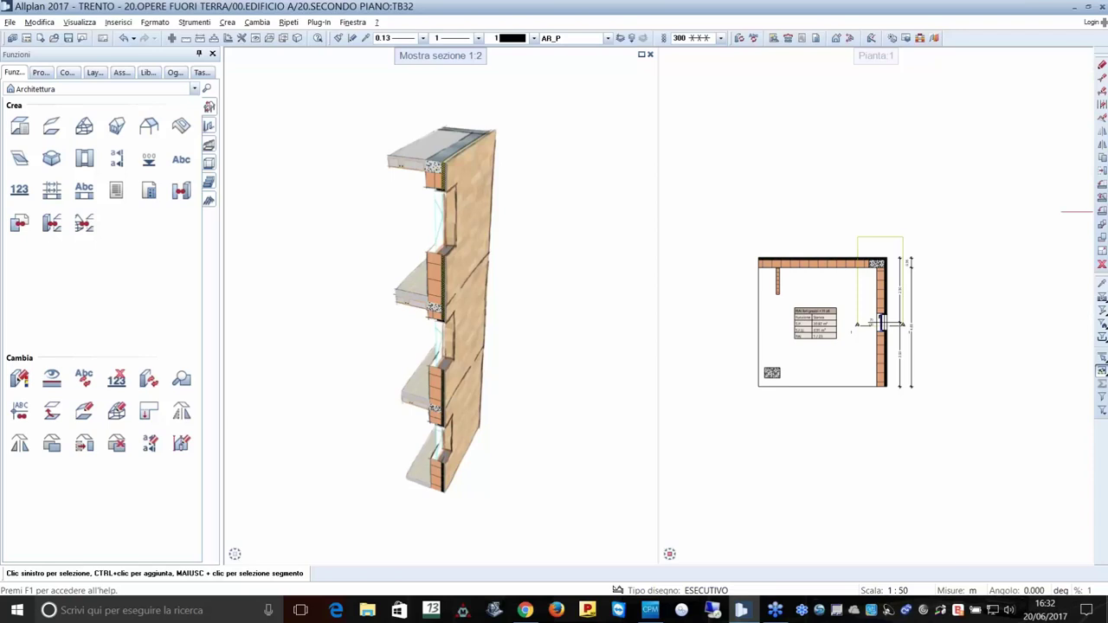
pyautogui.moveTo(966, 210); pyautogui.dragTo(741, 395)
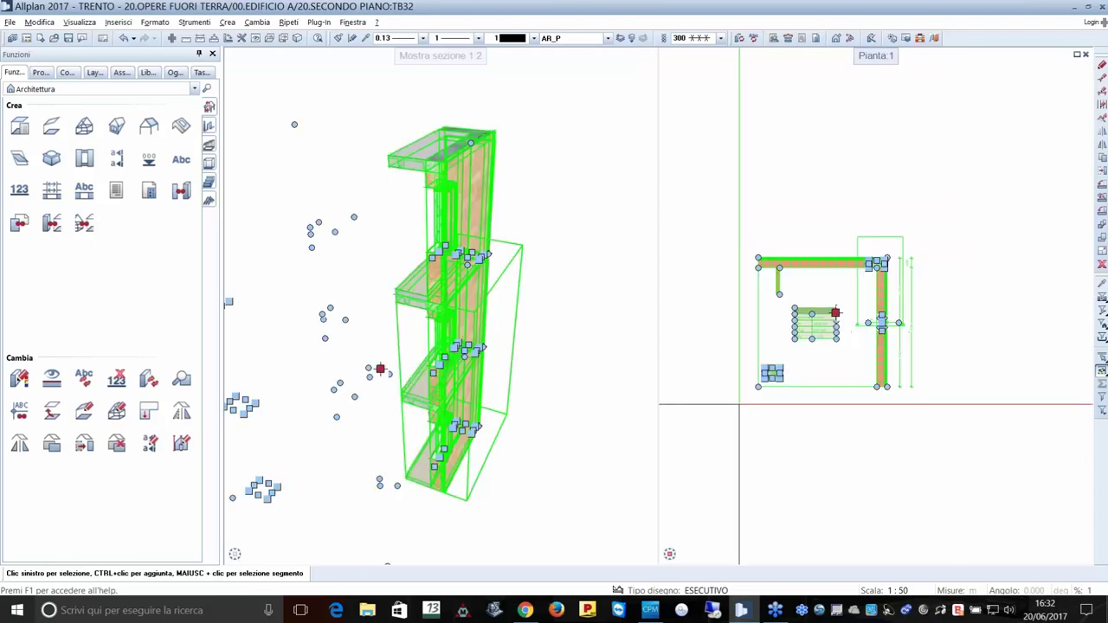
# Delete the selected elements and switch to ground-floor drawing 21 with upper storeys excluded.
pyautogui.press('Delete')
pyautogui.hotkey('ctrl', 'o')
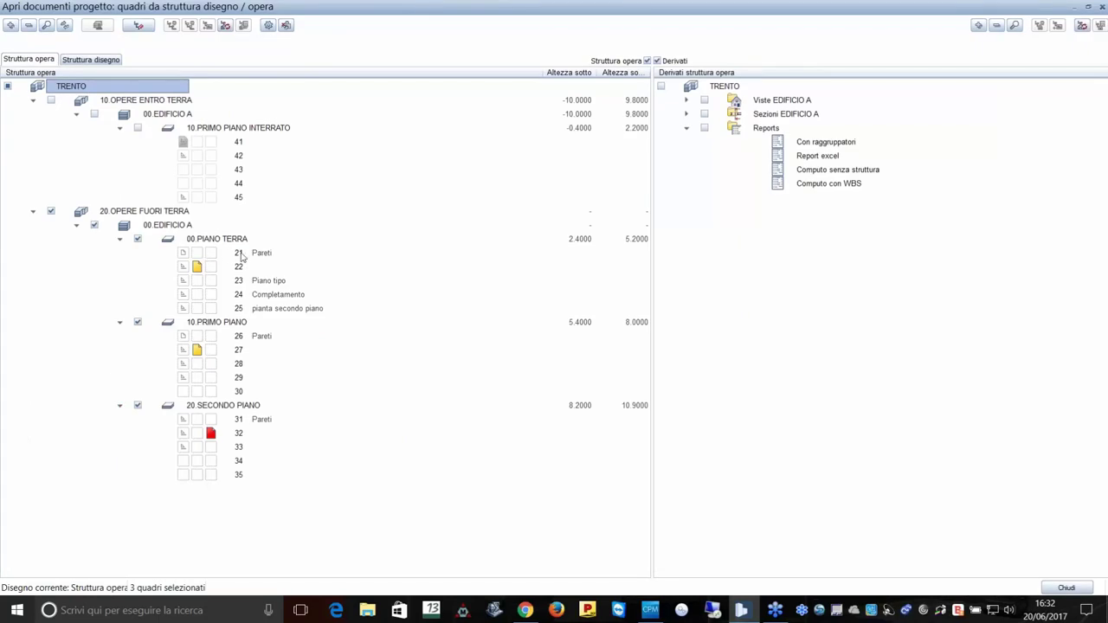
pyautogui.press('Return')
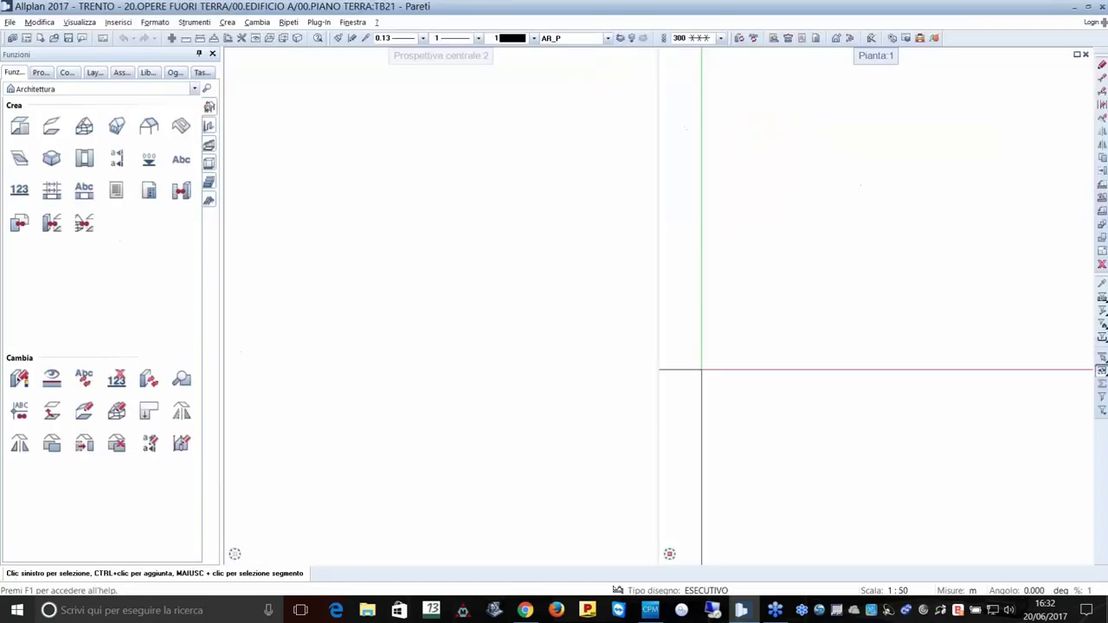
pyautogui.hotkey('ctrl', 'o')
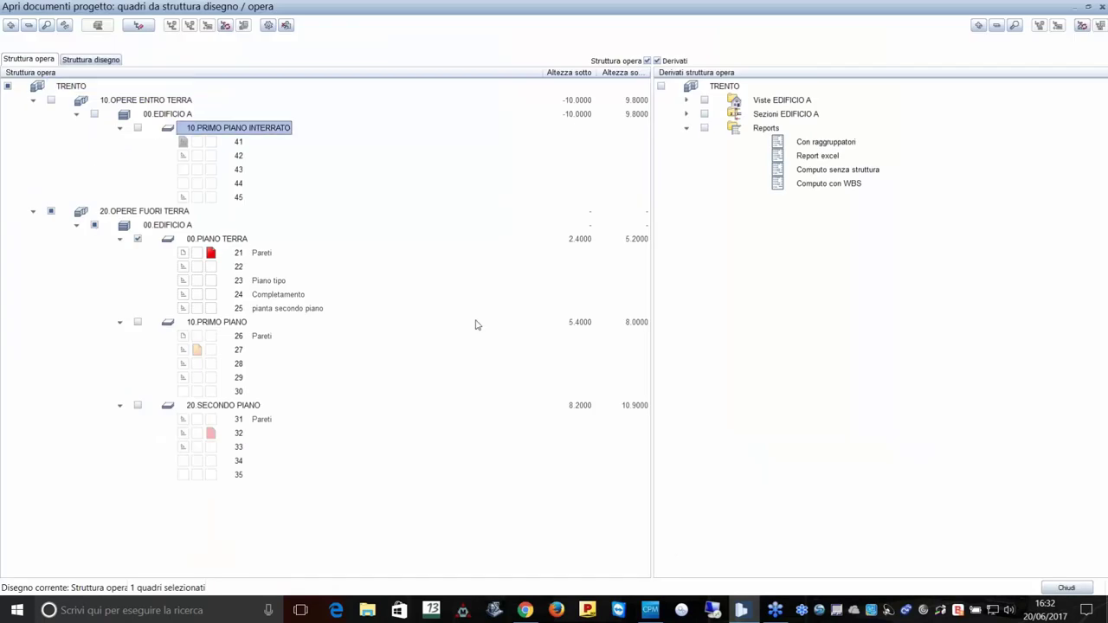
pyautogui.click(1066, 588)
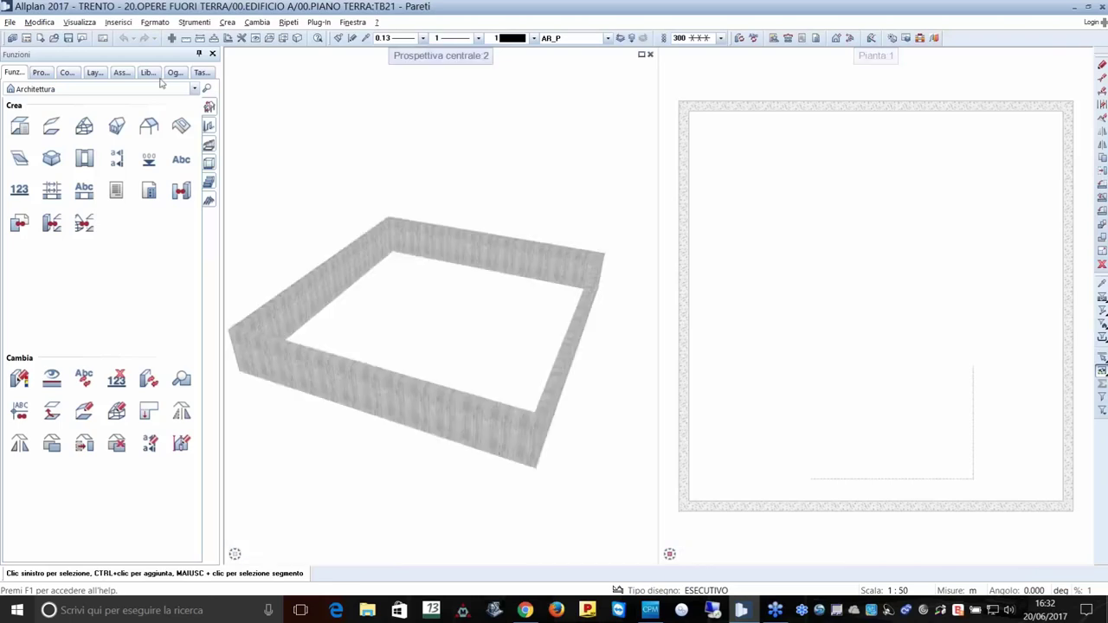
# Insert the PIANO TERRA symbol from Progetto > TRENTO > STR VISION into drawing 21.
pyautogui.click(94, 71)
pyautogui.click(157, 77)
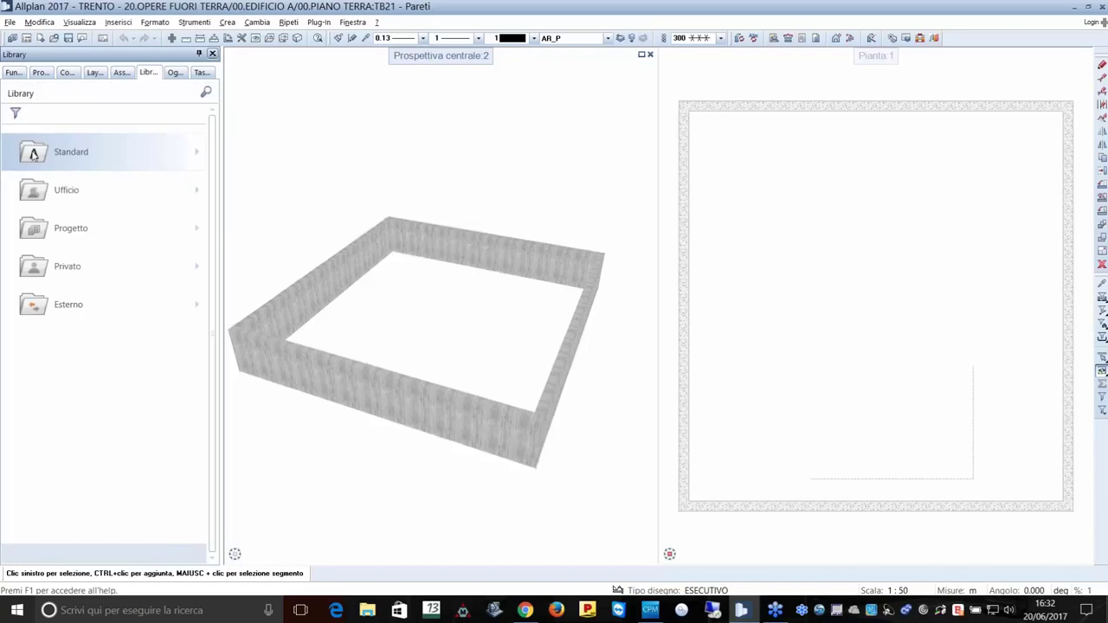
pyautogui.click(33, 153)
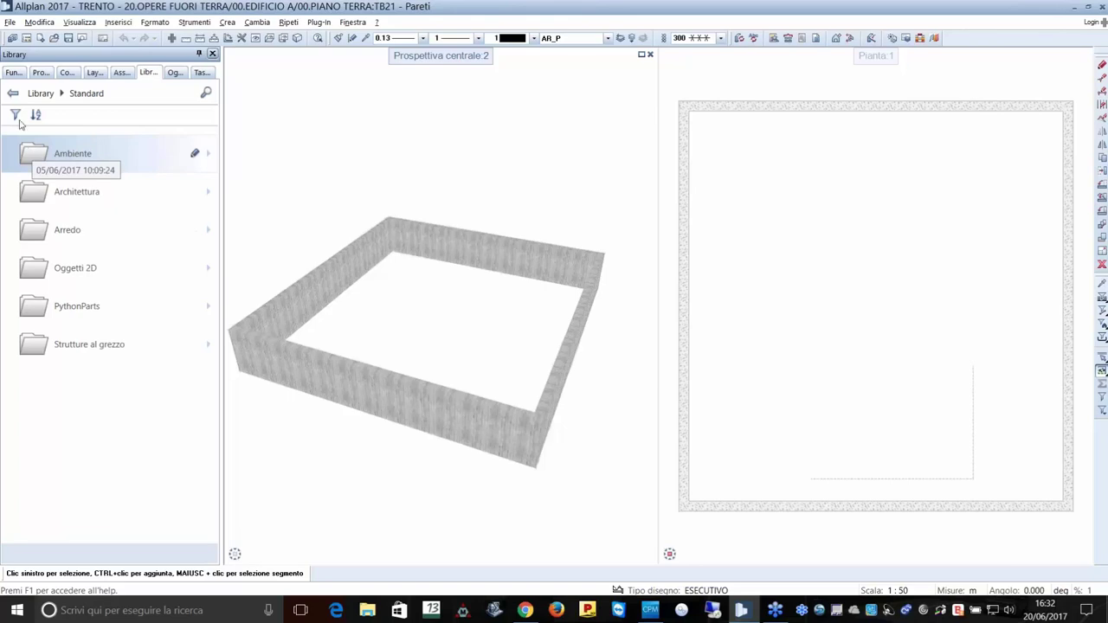
pyautogui.click(13, 94)
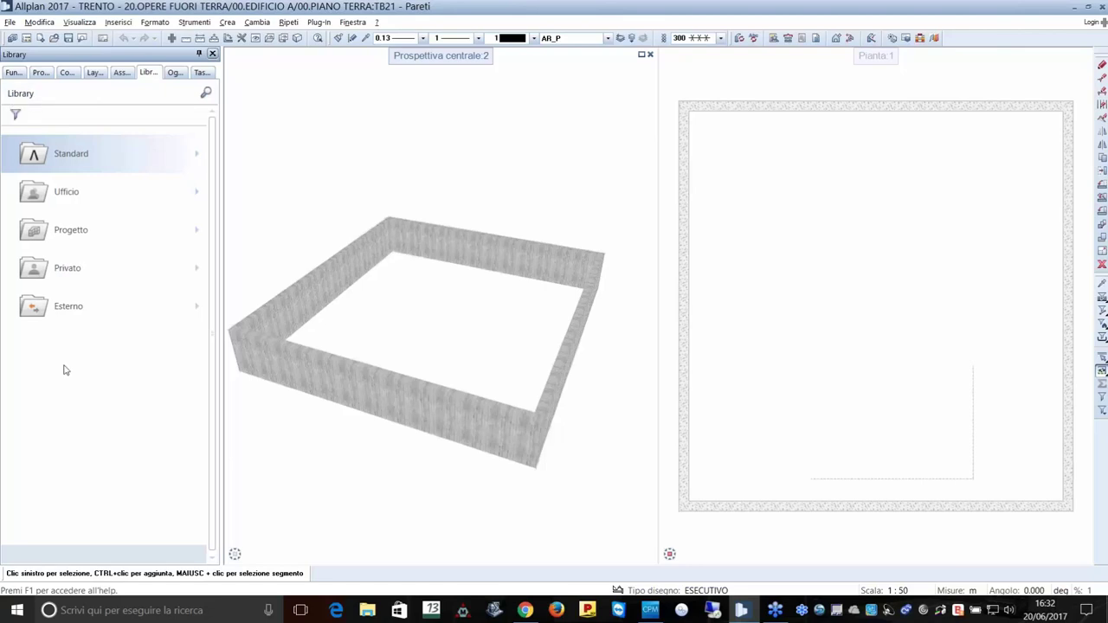
pyautogui.click(17, 236)
pyautogui.click(37, 156)
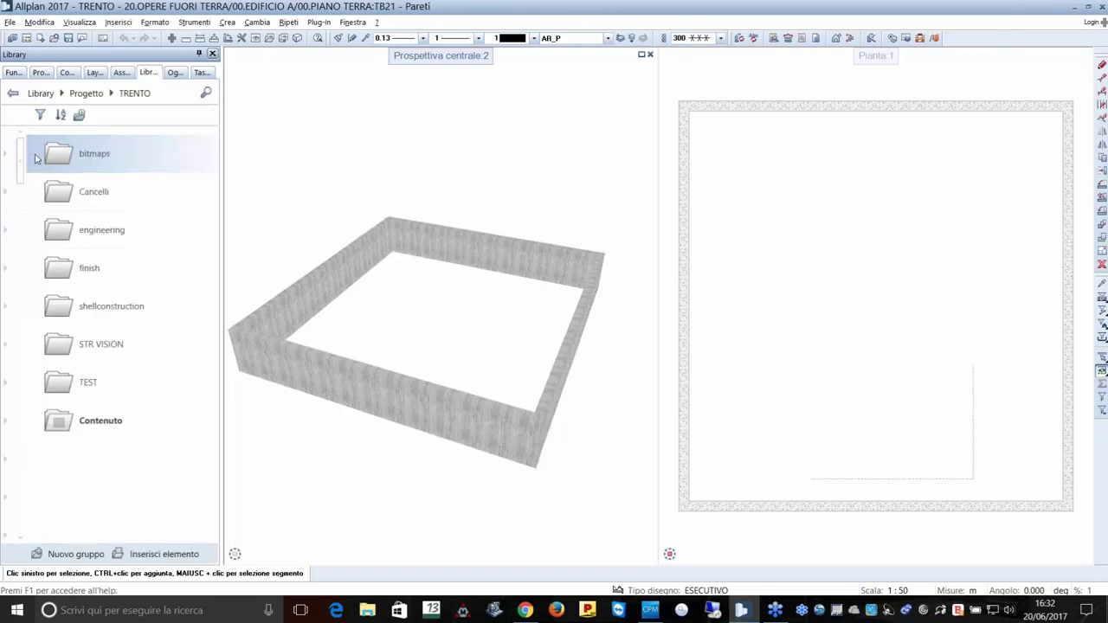
pyautogui.click(41, 357)
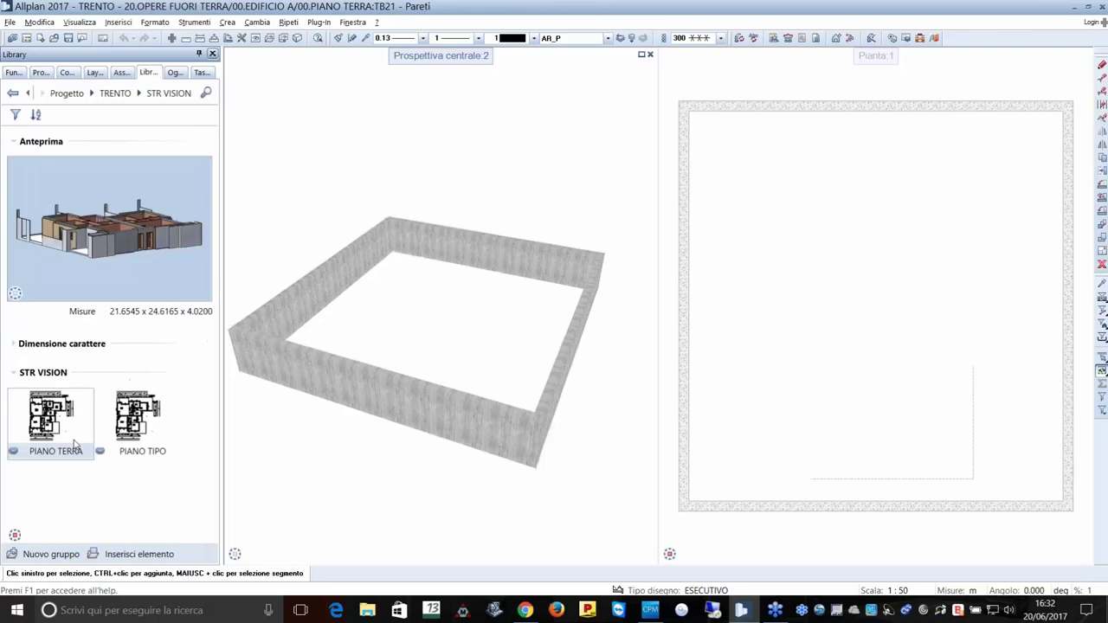
pyautogui.moveTo(52, 420)
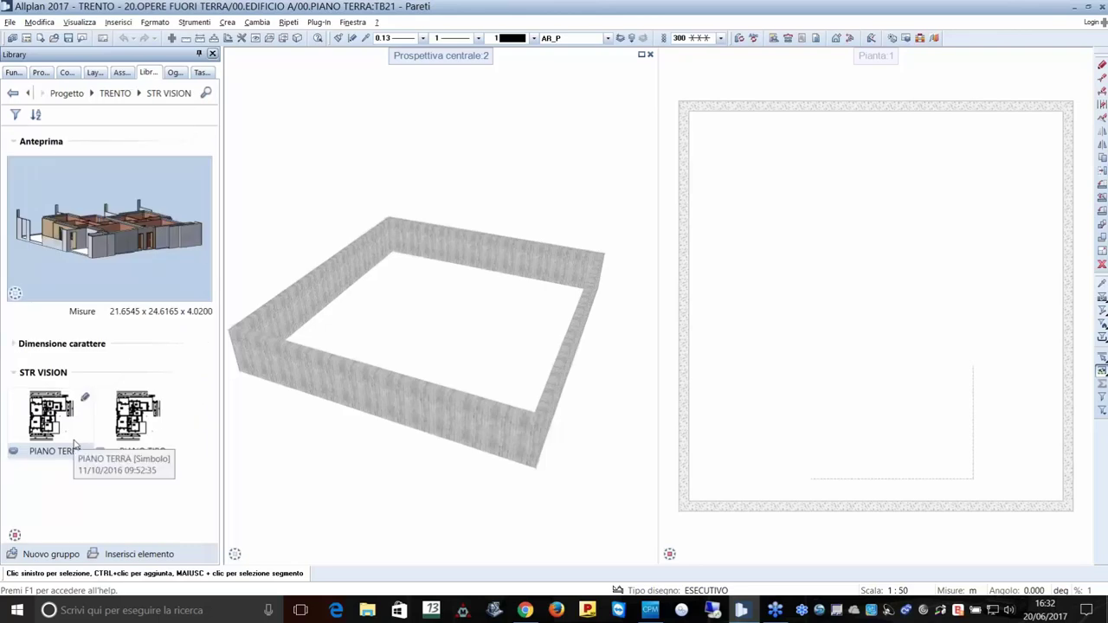
pyautogui.click(75, 444)
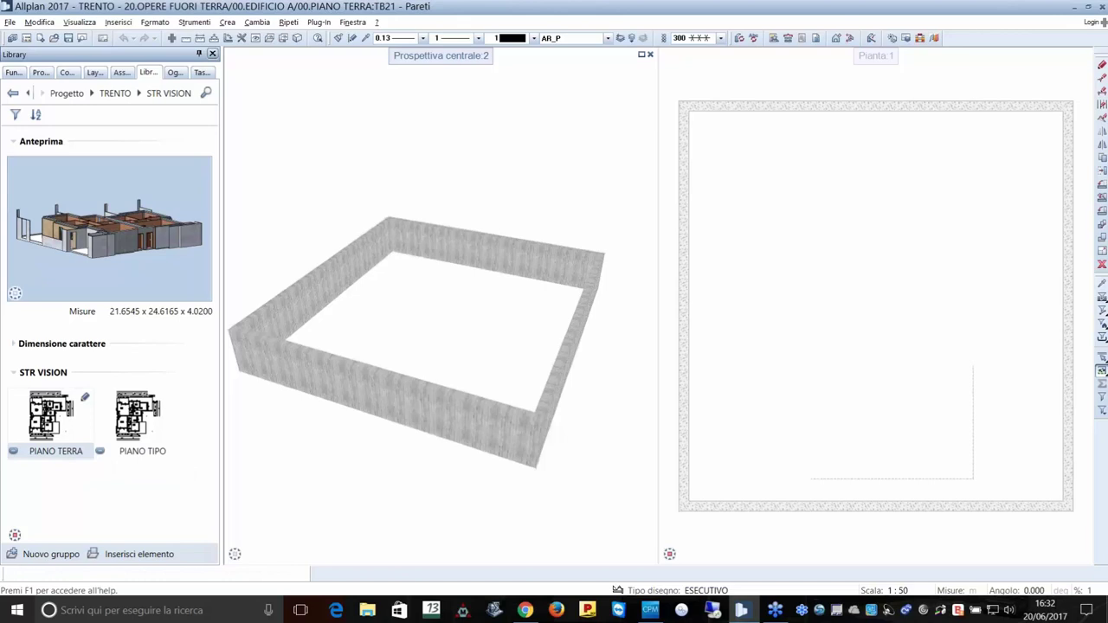
pyautogui.scroll(-1, 905, 134)
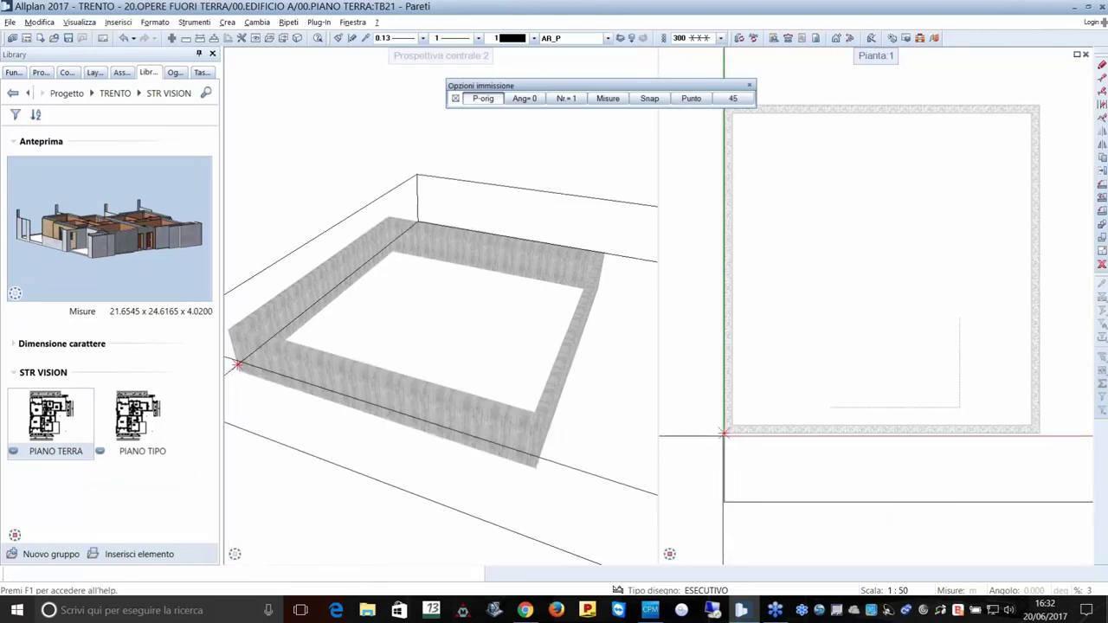
pyautogui.click(724, 433)
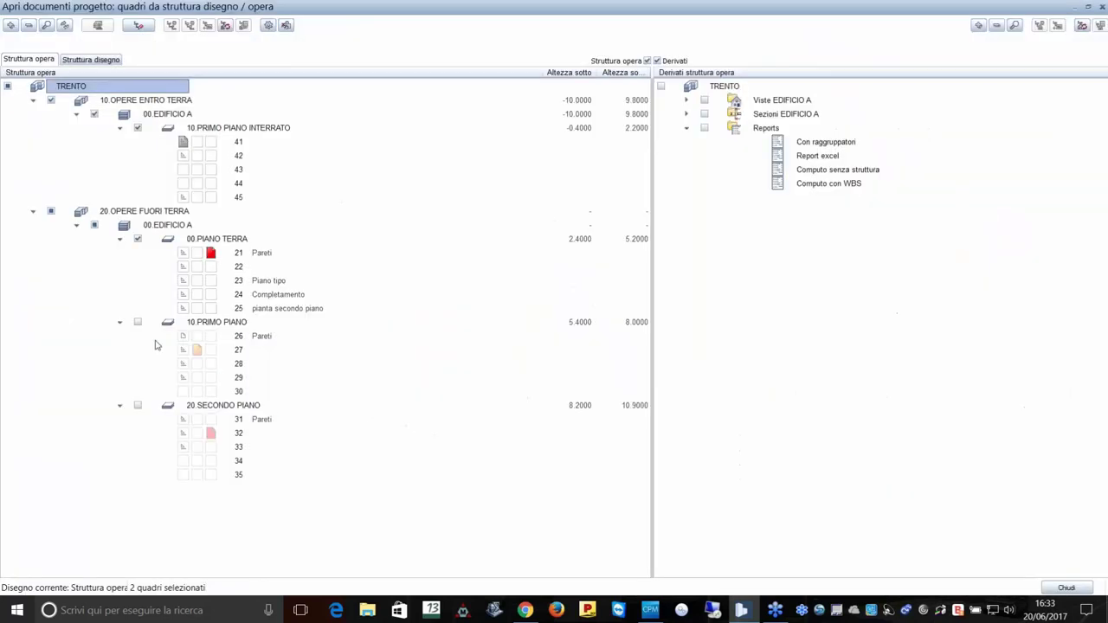
# Make first-floor drawing 26 Pareti current and insert the PIANO TIPO symbol.
pyautogui.click(137, 322)
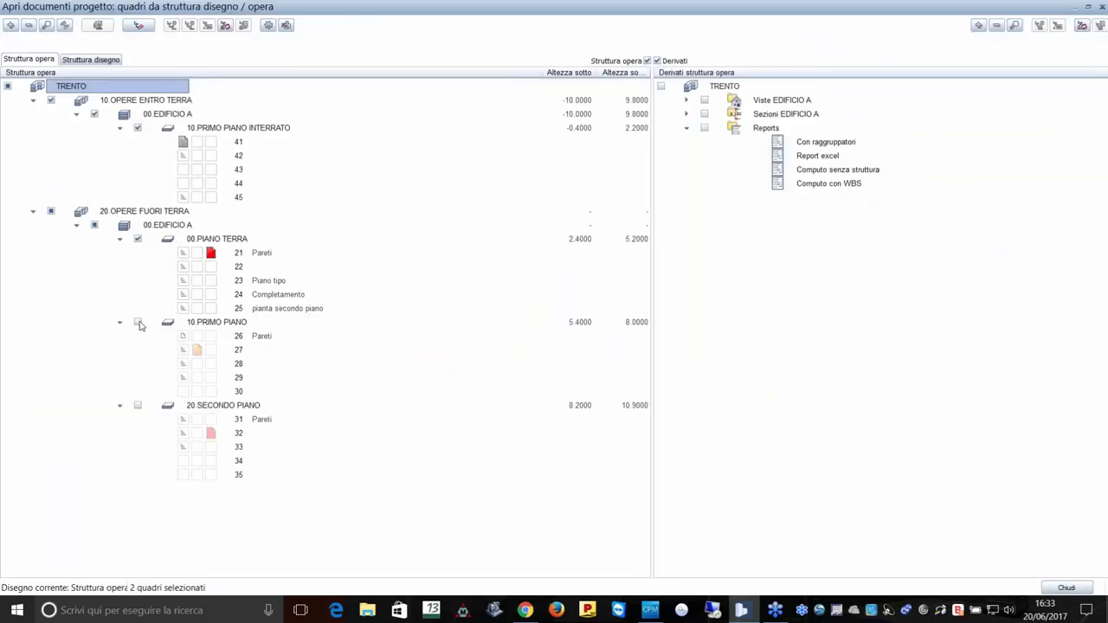
pyautogui.click(211, 337)
pyautogui.click(198, 350)
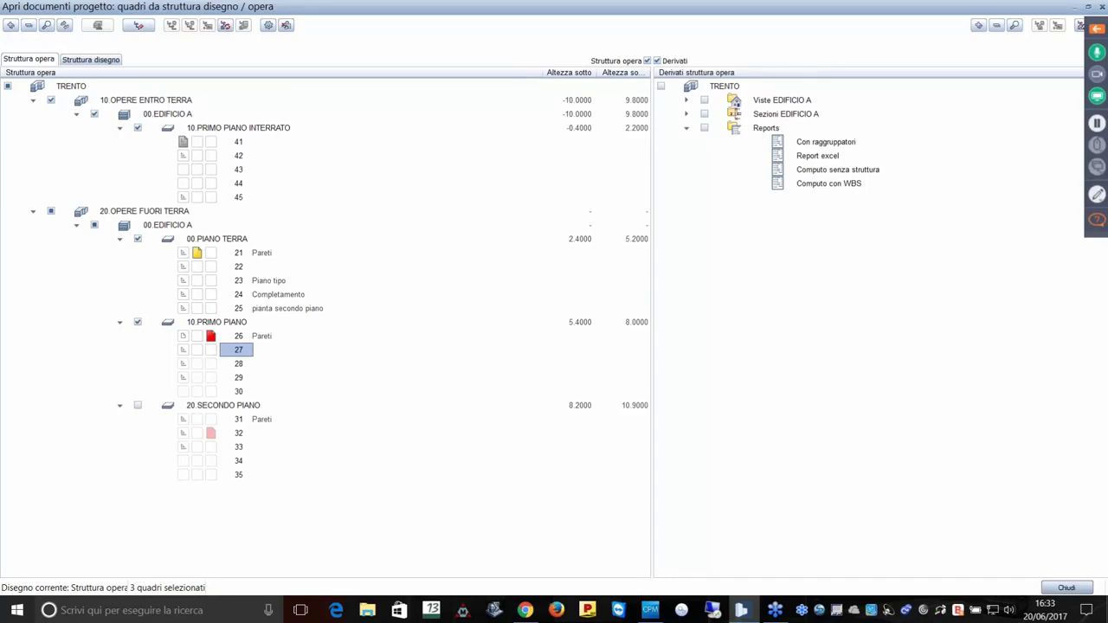
pyautogui.click(1066, 588)
pyautogui.doubleClick(139, 426)
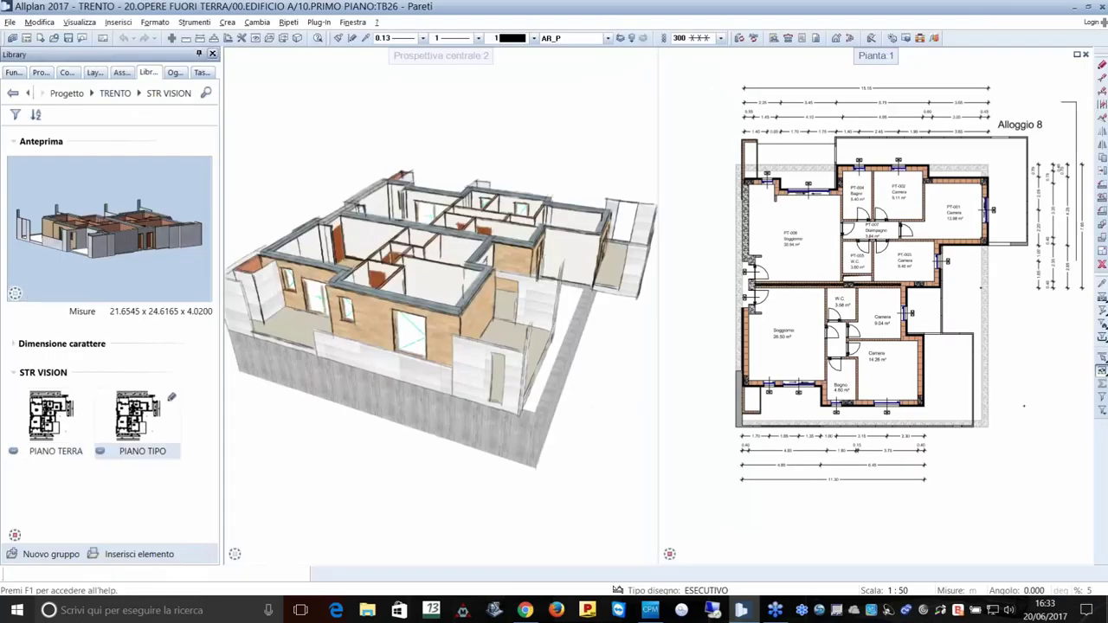
pyautogui.click(728, 433)
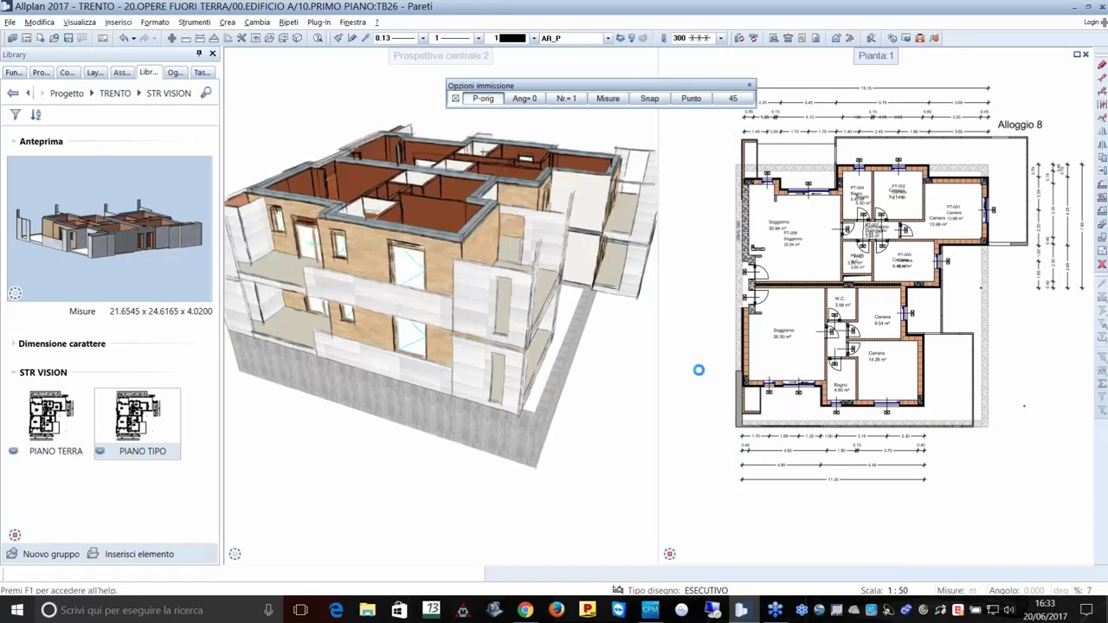
pyautogui.press('Escape')
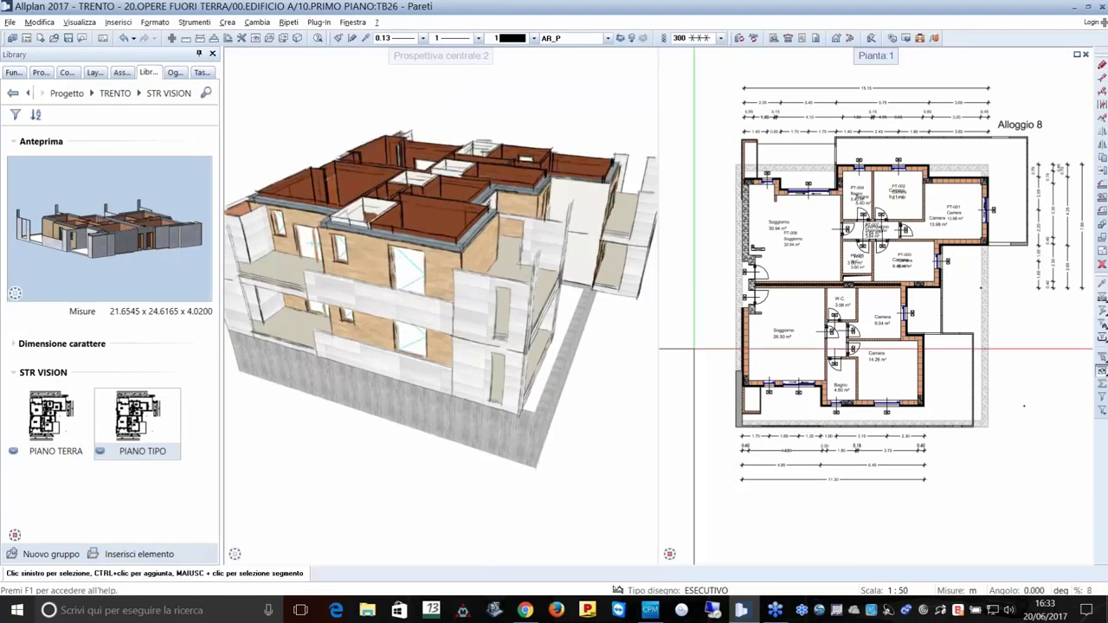
# Make second-floor drawing 31 Pareti current, insert PIANO TIPO again, and orbit to review.
pyautogui.click(26, 38)
pyautogui.click(138, 406)
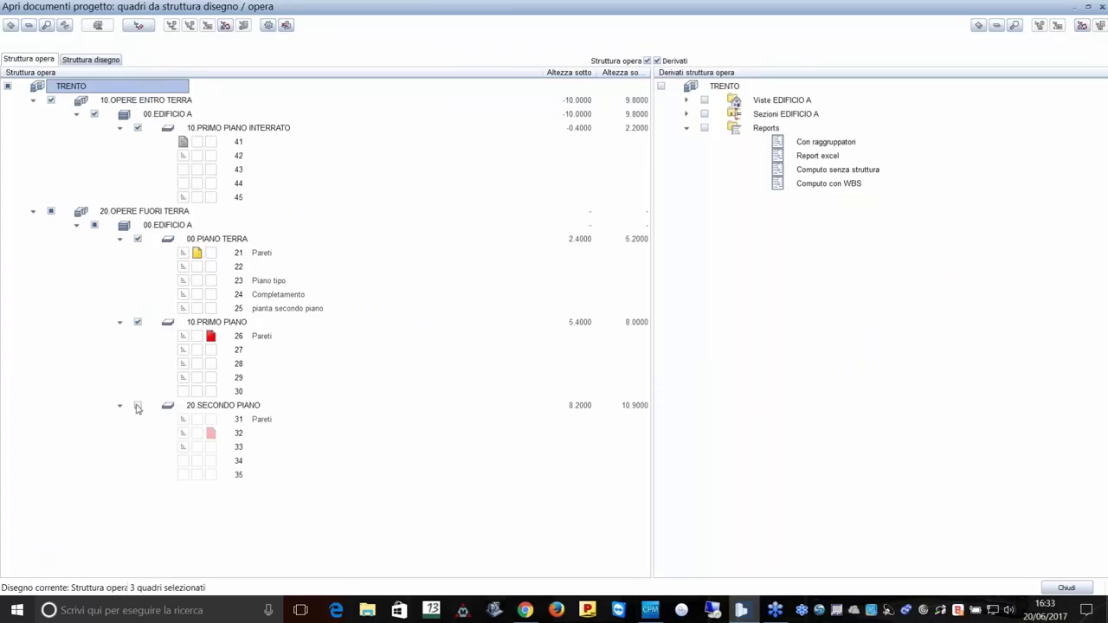
pyautogui.click(204, 429)
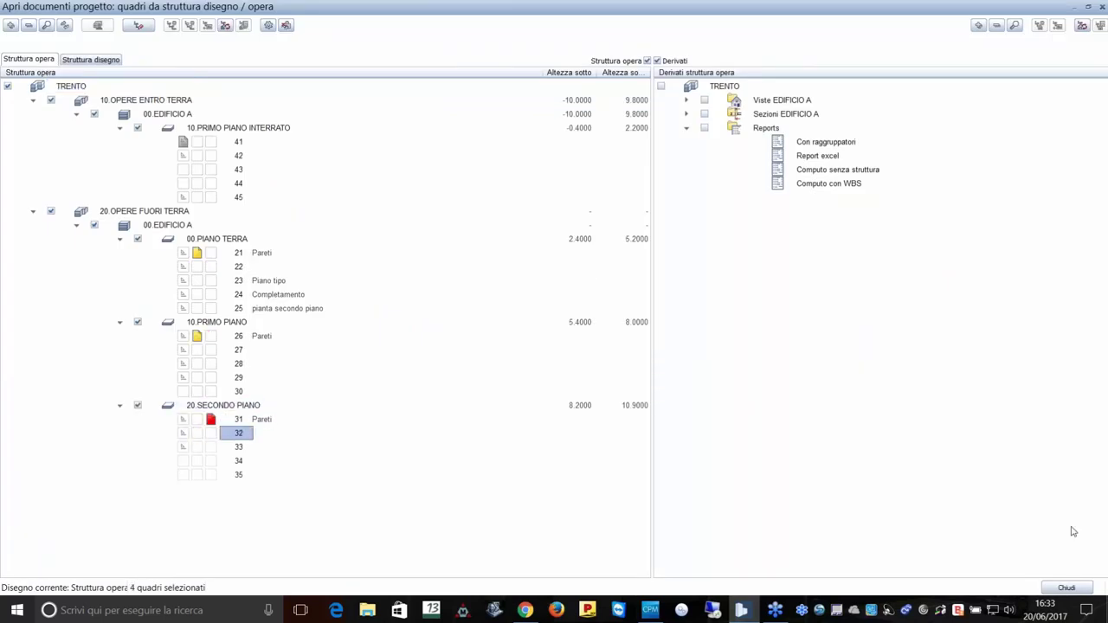
pyautogui.click(1065, 589)
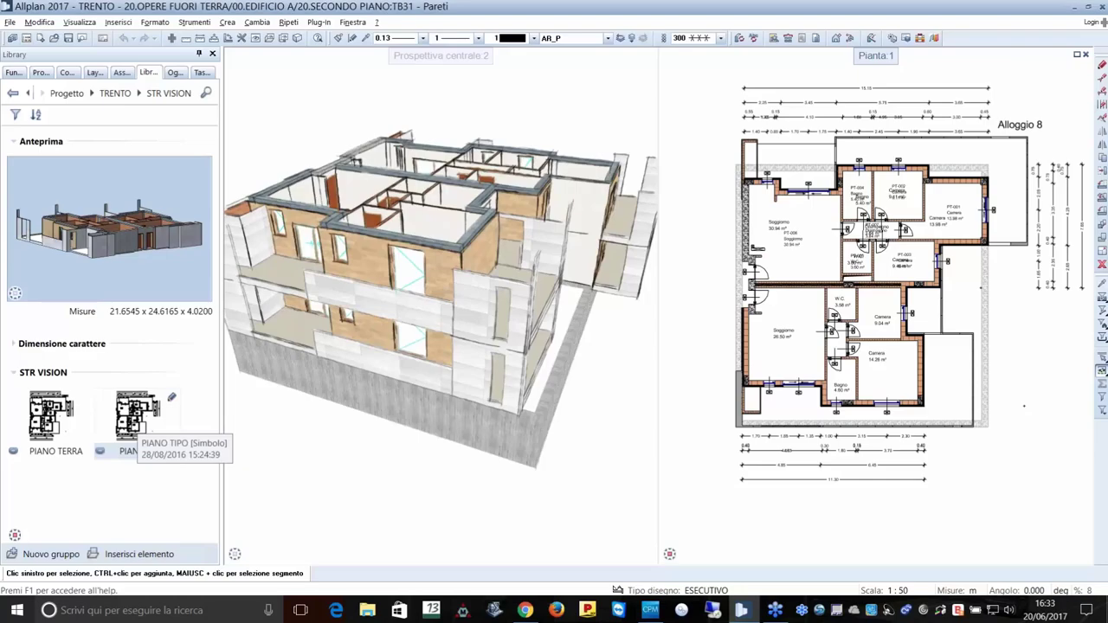
pyautogui.click(137, 420)
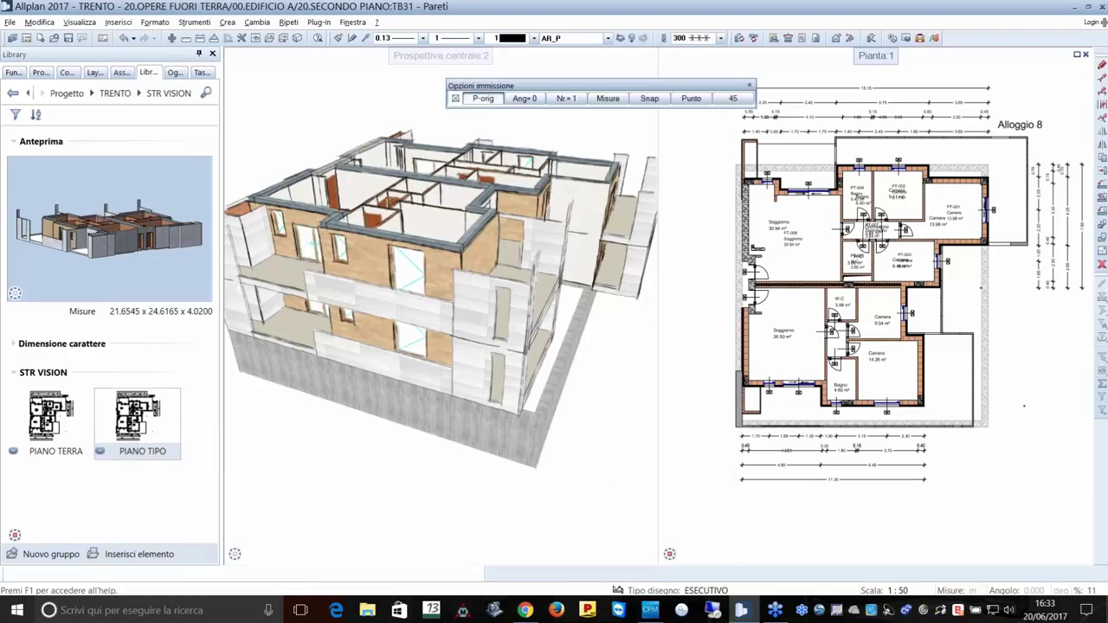
pyautogui.click(516, 274)
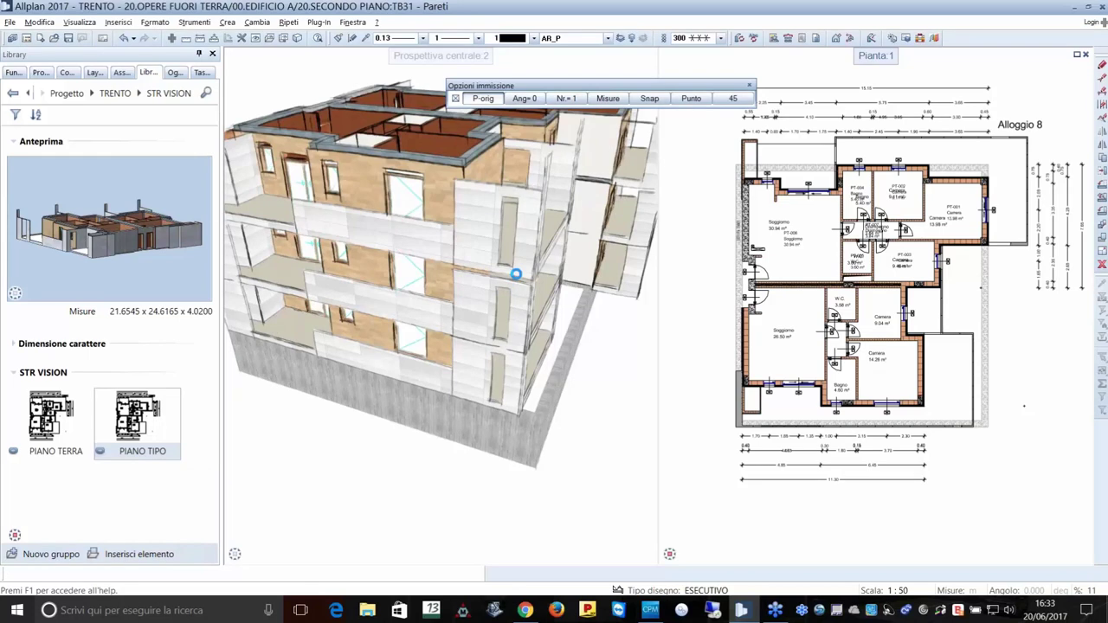
pyautogui.press('Escape')
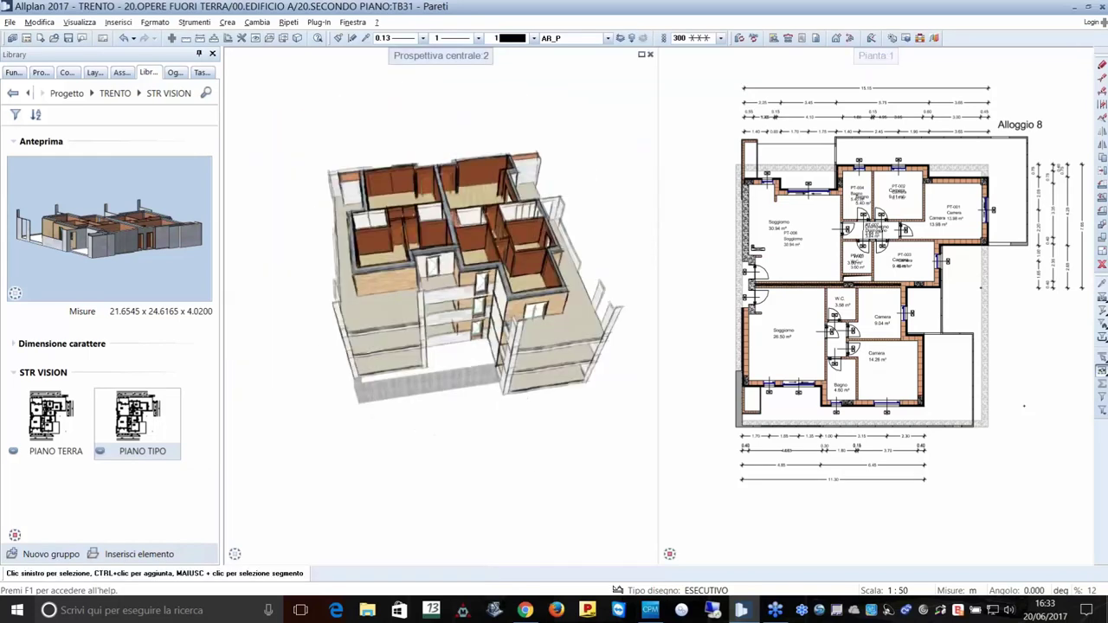
pyautogui.moveTo(597, 216)
pyautogui.mouseDown(button='middle')
pyautogui.moveTo(632, 218)
pyautogui.moveTo(520, 221)
pyautogui.mouseUp(button='middle')
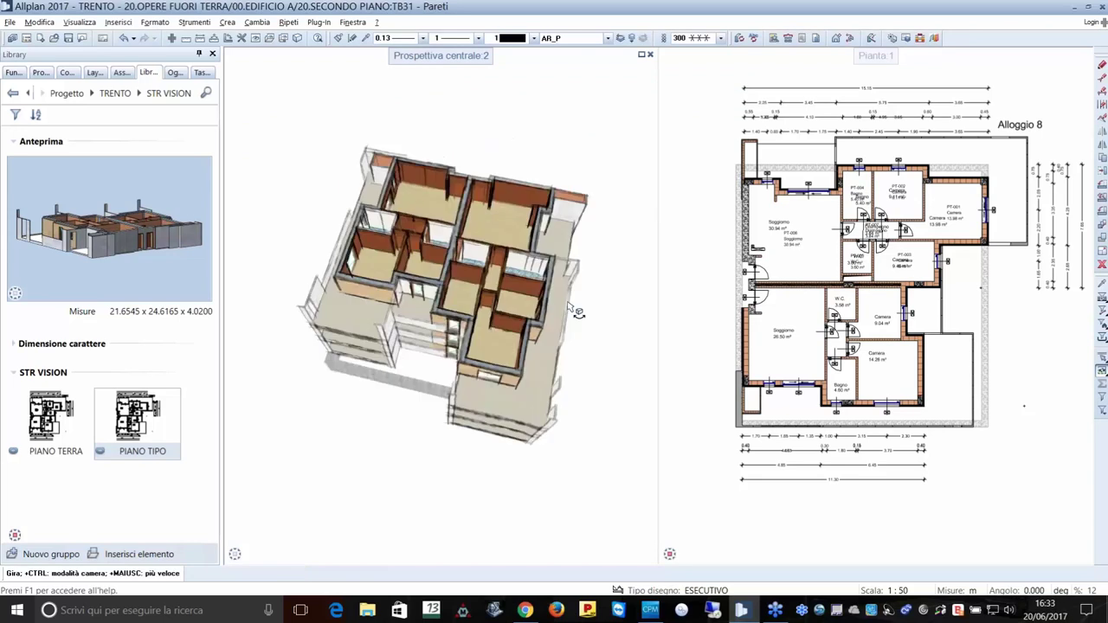
pyautogui.scroll(3, 404, 232)
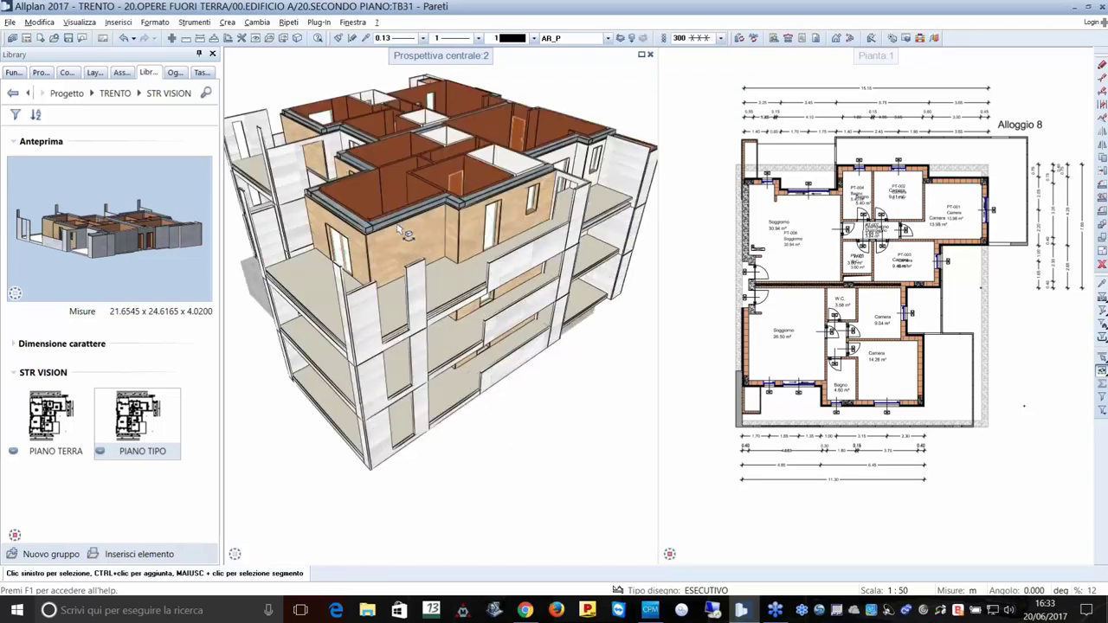
pyautogui.moveTo(404, 230); pyautogui.dragTo(407, 260, button='middle')
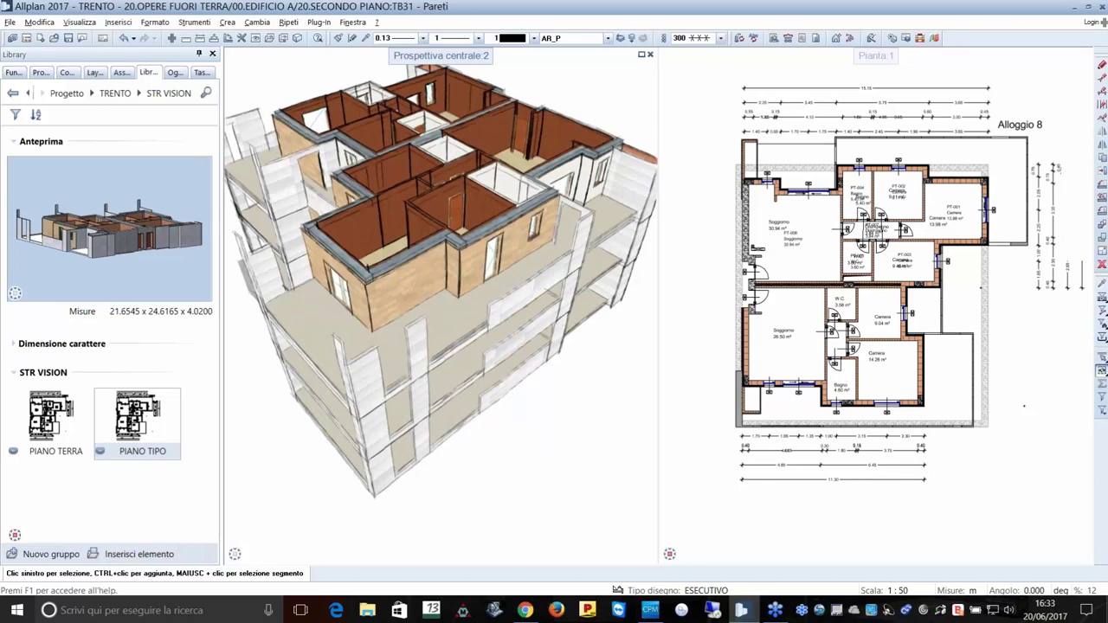
pyautogui.scroll(2, 1007, 244)
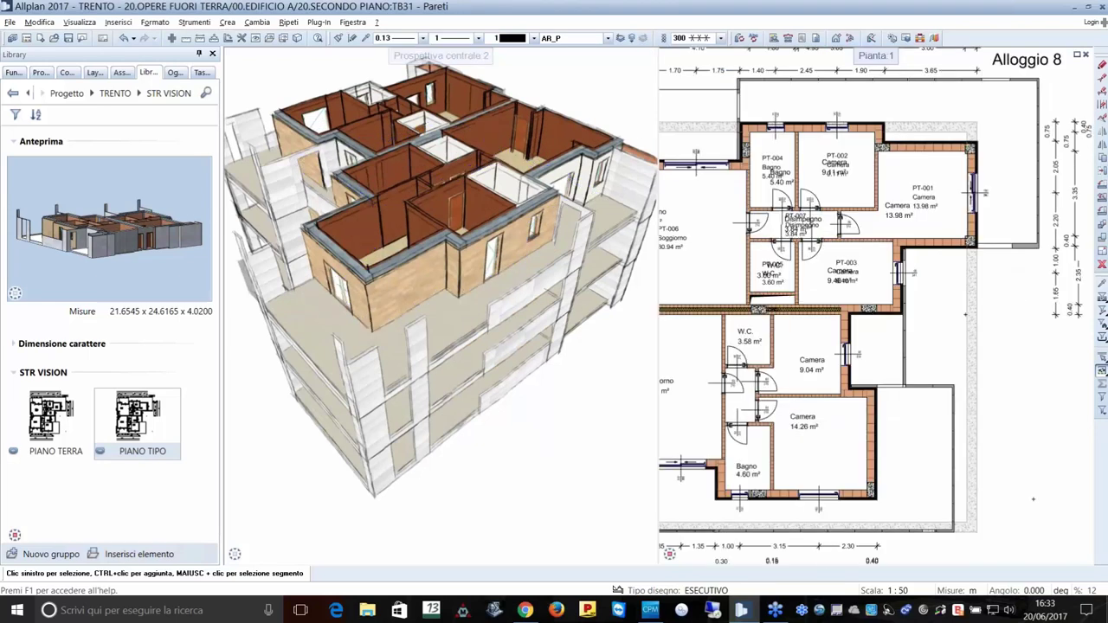
pyautogui.scroll(1, 853, 264)
pyautogui.scroll(1, 853, 264)
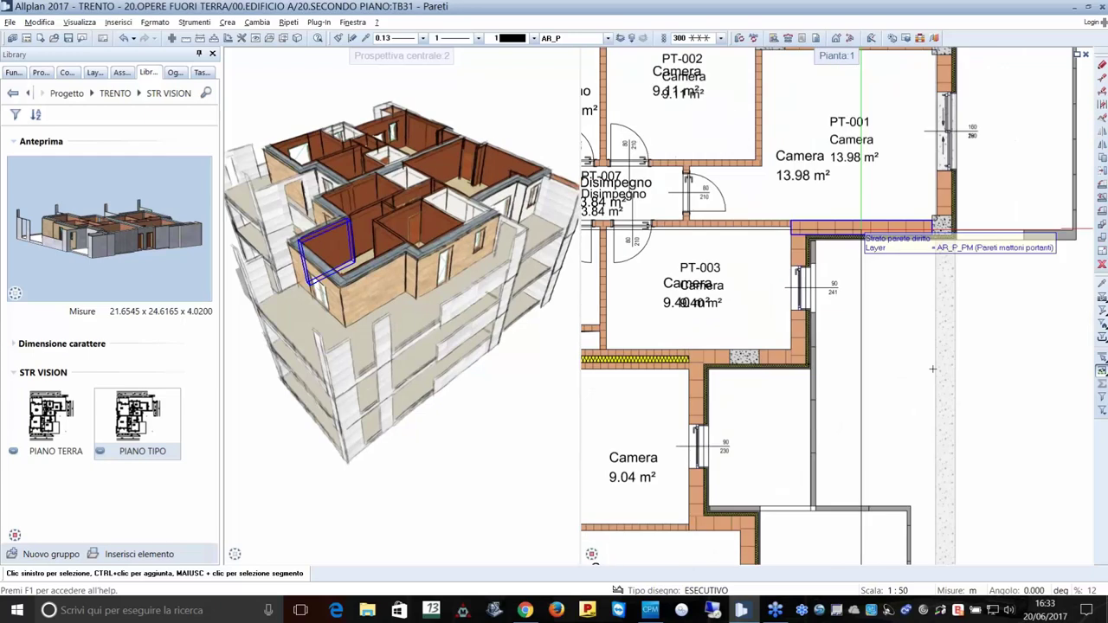
# Start the level-point calculation on a wall from its context menu, then exit it.
pyautogui.rightClick(933, 369)
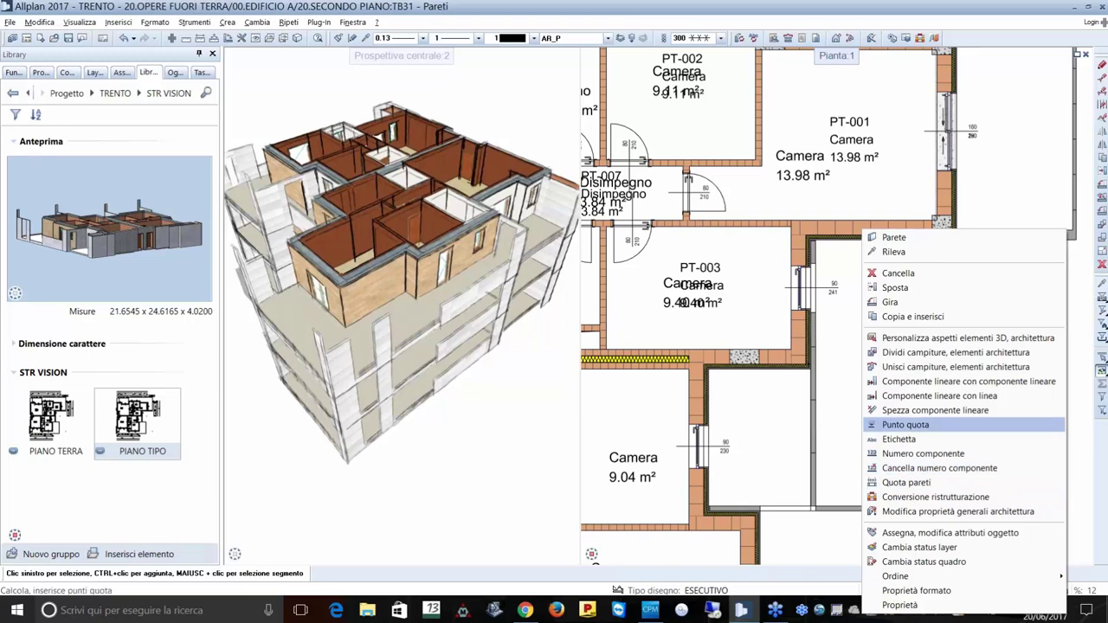
pyautogui.click(905, 425)
pyautogui.scroll(2, 866, 285)
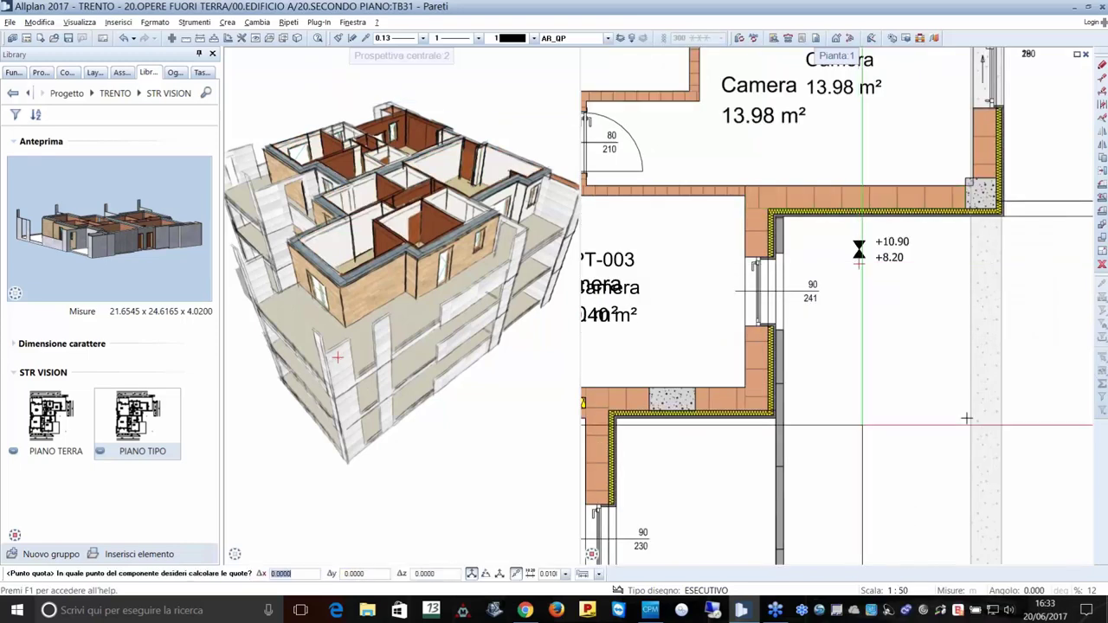
pyautogui.press('Escape')
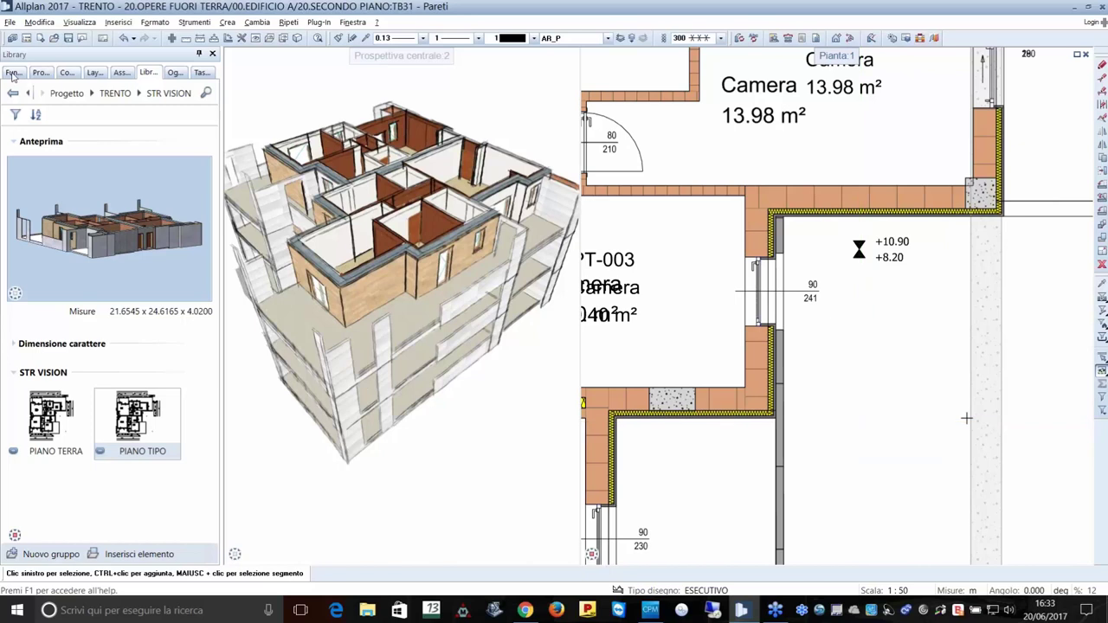
# Apply 35° roof levels across the floor outline using two opposite plan corners.
pyautogui.click(12, 73)
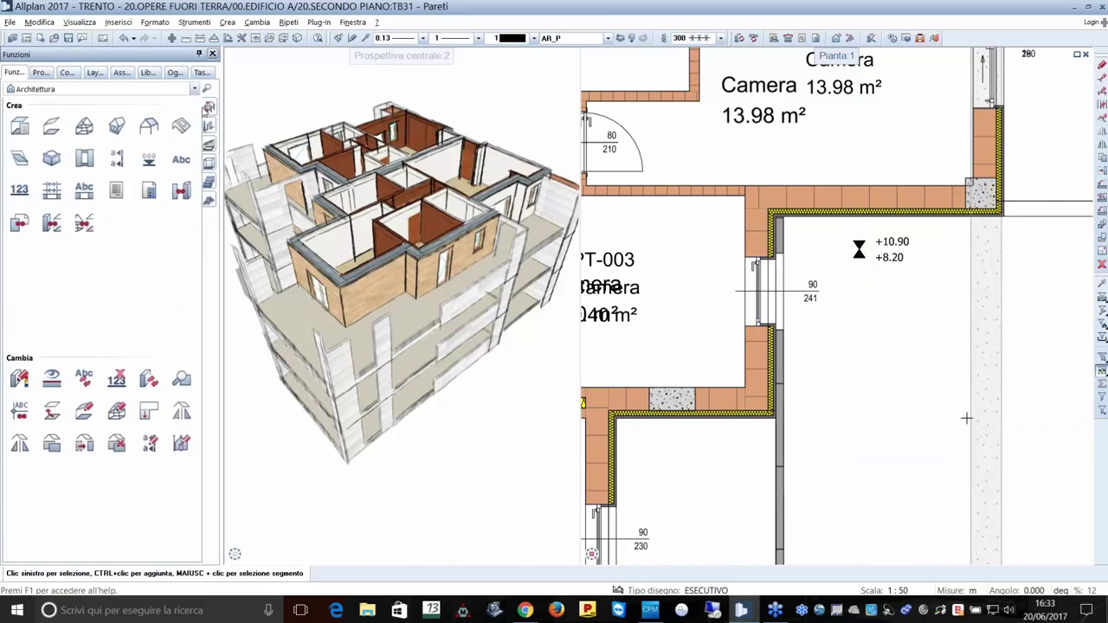
pyautogui.click(86, 129)
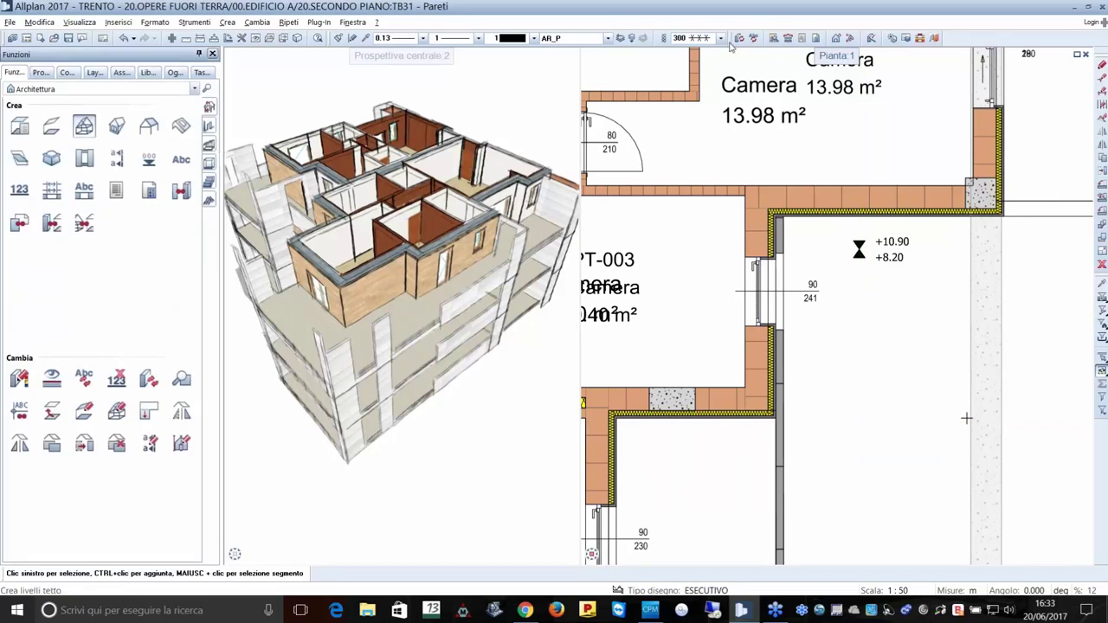
pyautogui.moveTo(650, 86); pyautogui.dragTo(562, 154)
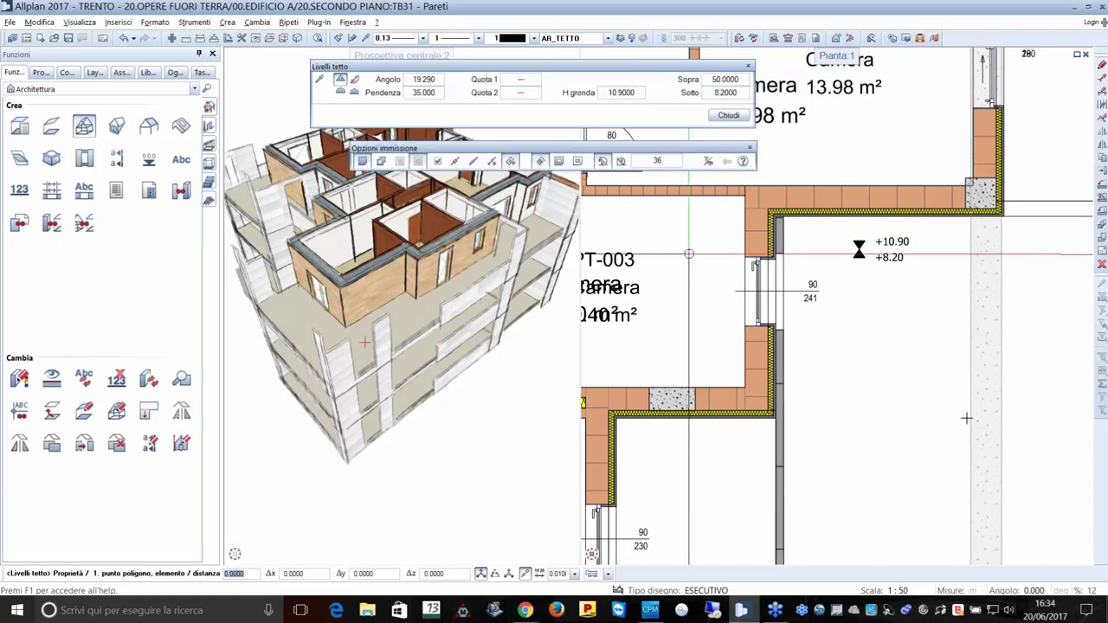
pyautogui.scroll(-3, 778, 253)
pyautogui.scroll(-3, 779, 252)
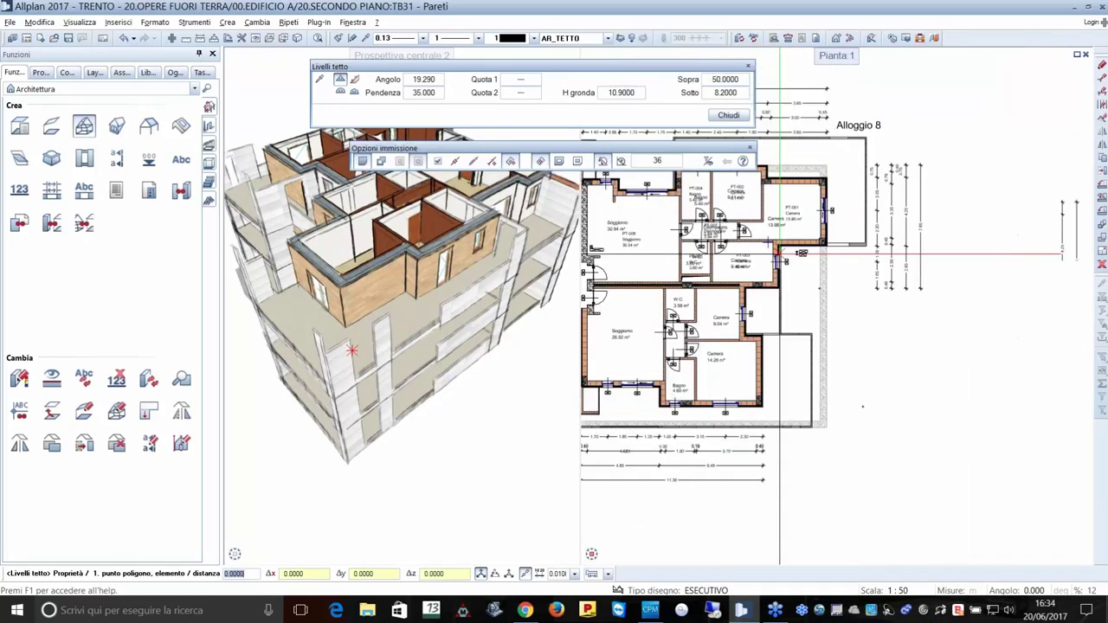
pyautogui.moveTo(780, 253); pyautogui.dragTo(866, 324, button='middle')
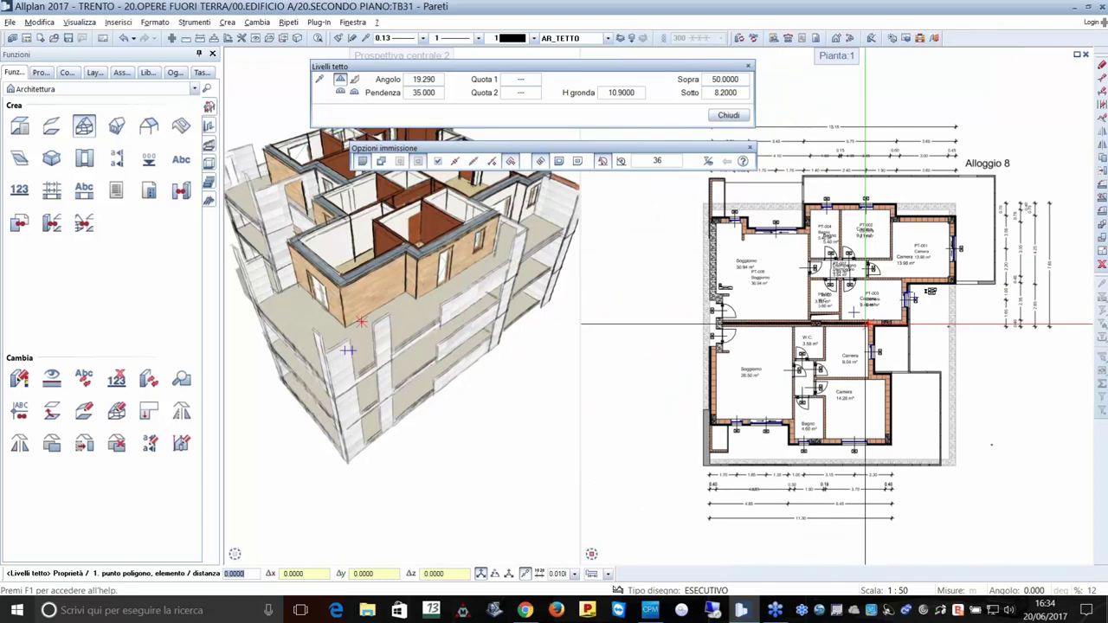
pyautogui.click(690, 456)
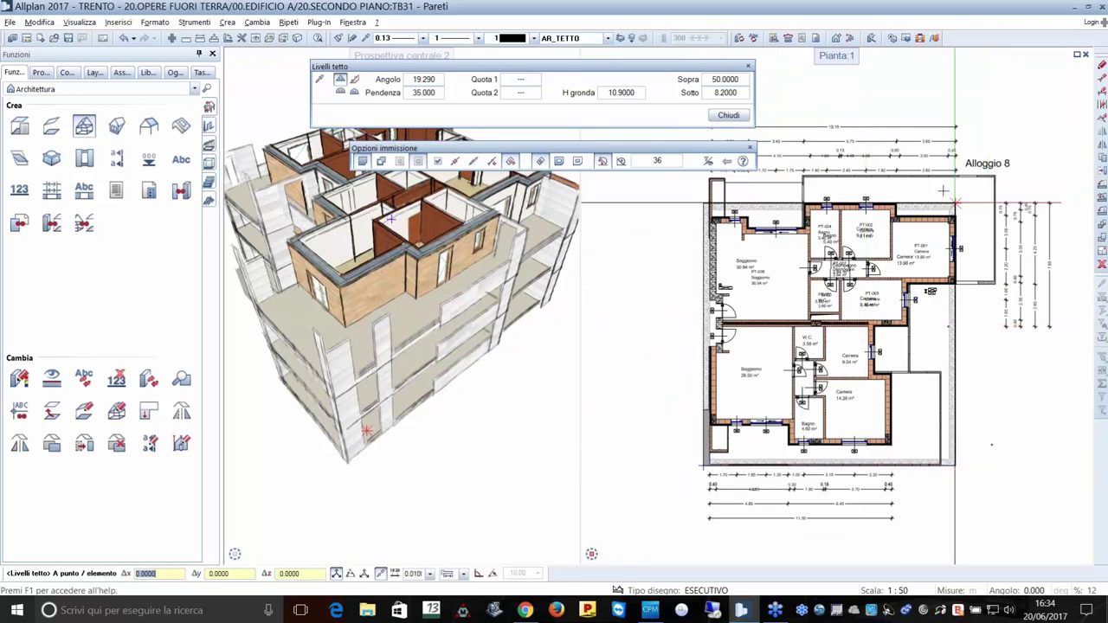
pyautogui.click(955, 204)
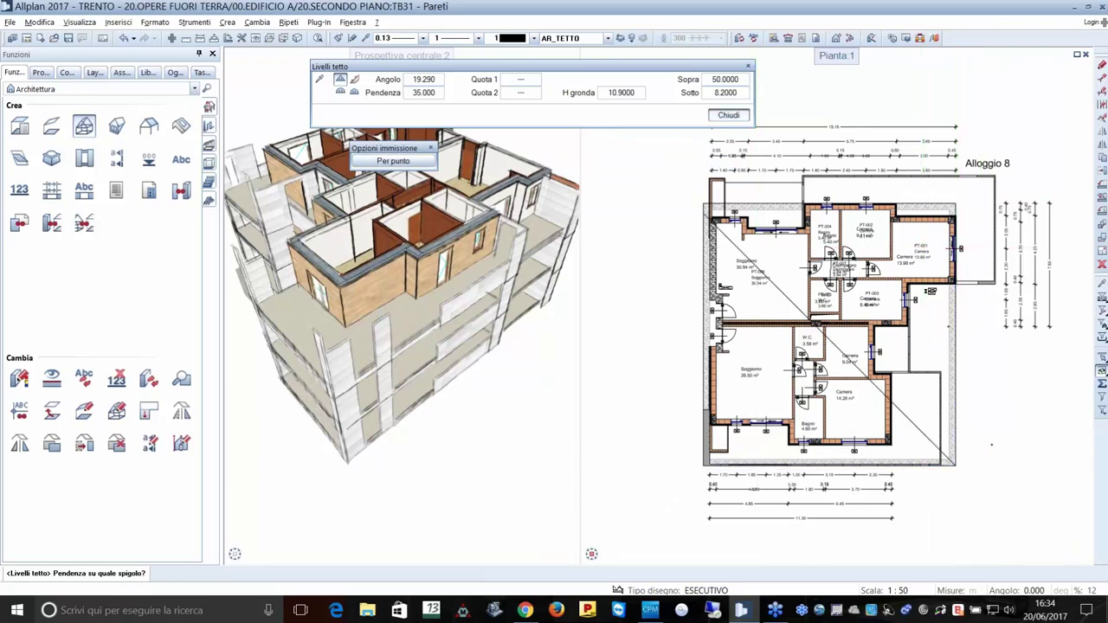
pyautogui.press('Escape')
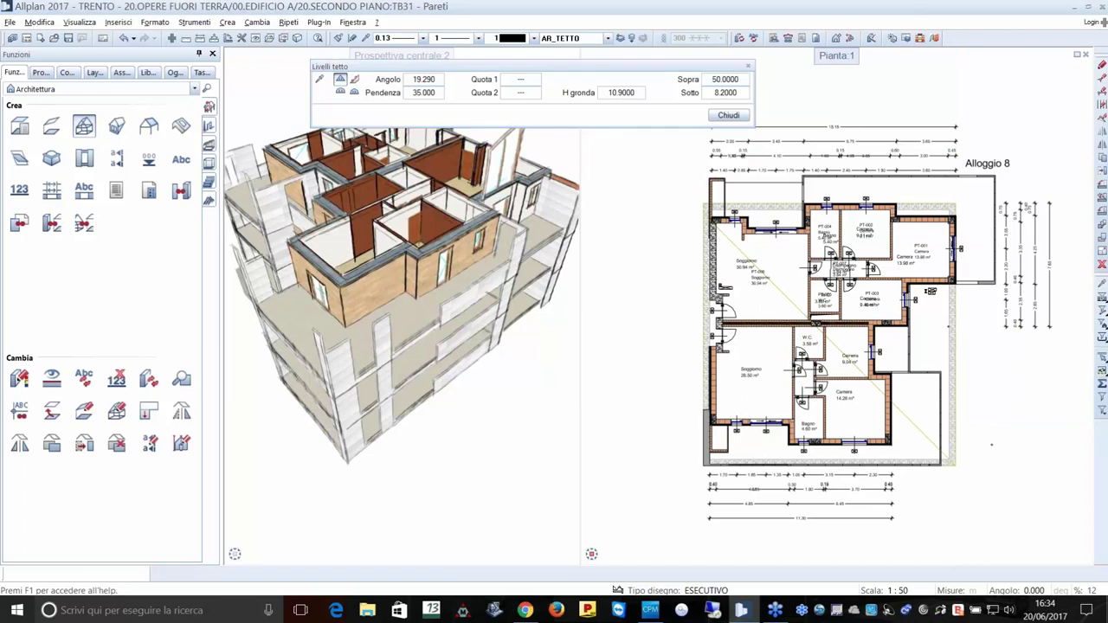
pyautogui.click(569, 322)
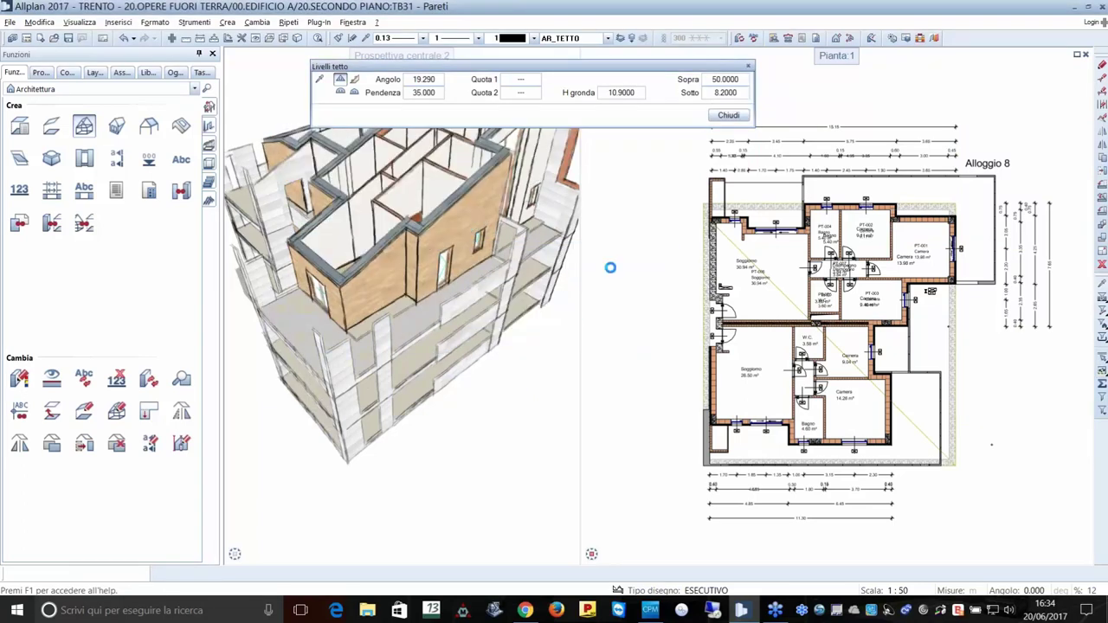
pyautogui.press('Escape')
pyautogui.middleClick(401, 286)
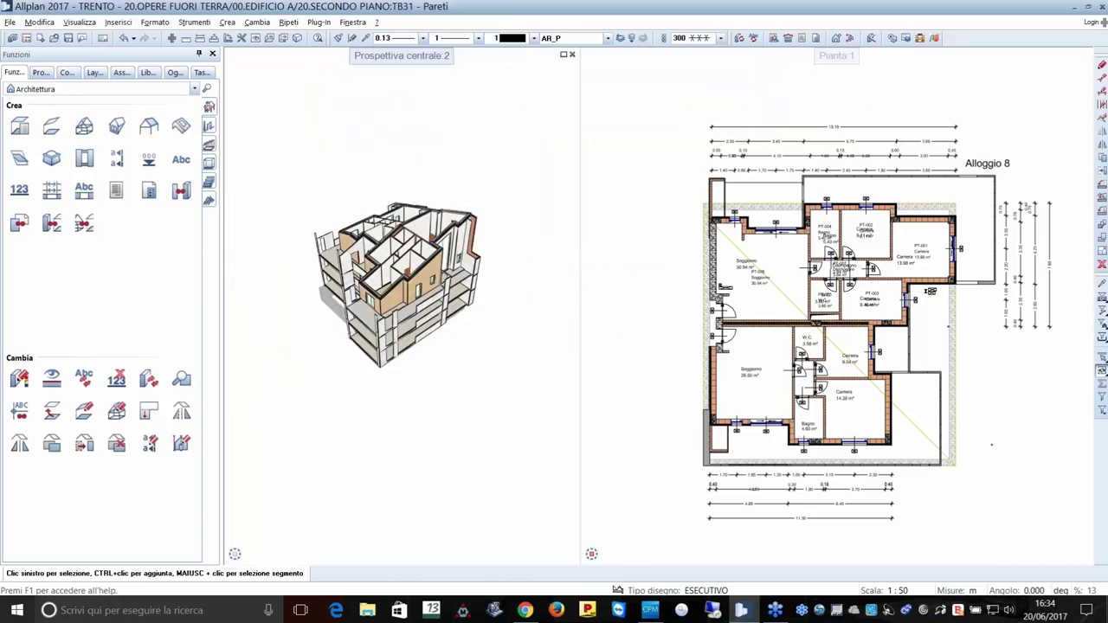
pyautogui.moveTo(401, 286)
pyautogui.keyDown('shift'); pyautogui.mouseDown(button='middle')
pyautogui.moveTo(427, 282)
pyautogui.moveTo(466, 350)
pyautogui.mouseUp(button='middle'); pyautogui.keyUp('shift')
pyautogui.scroll(3, 404, 253)
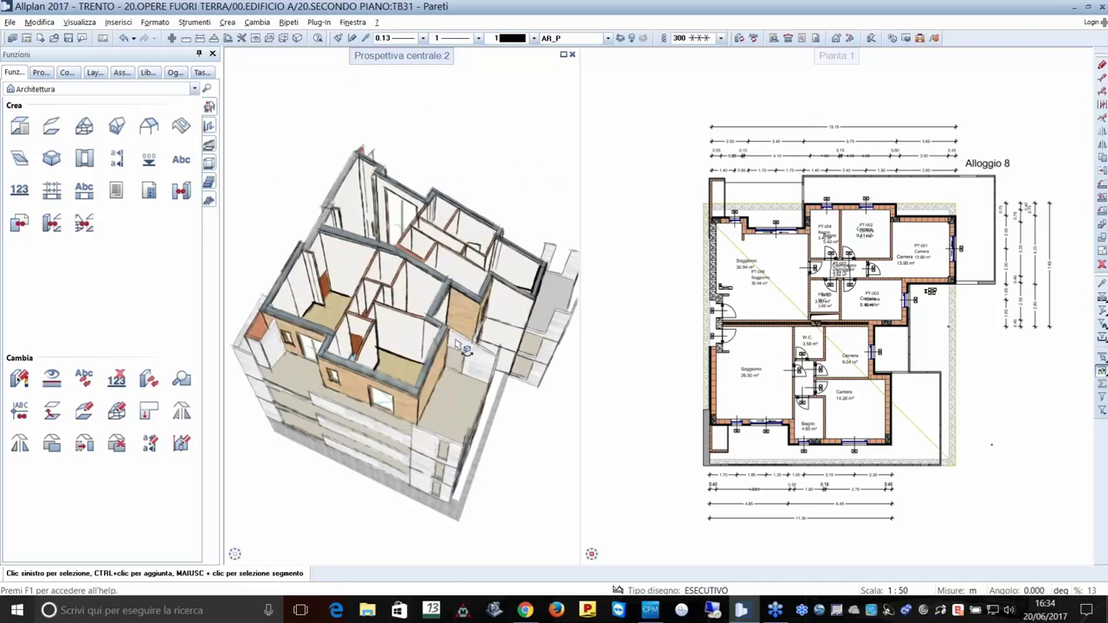
pyautogui.scroll(-5, 455, 339)
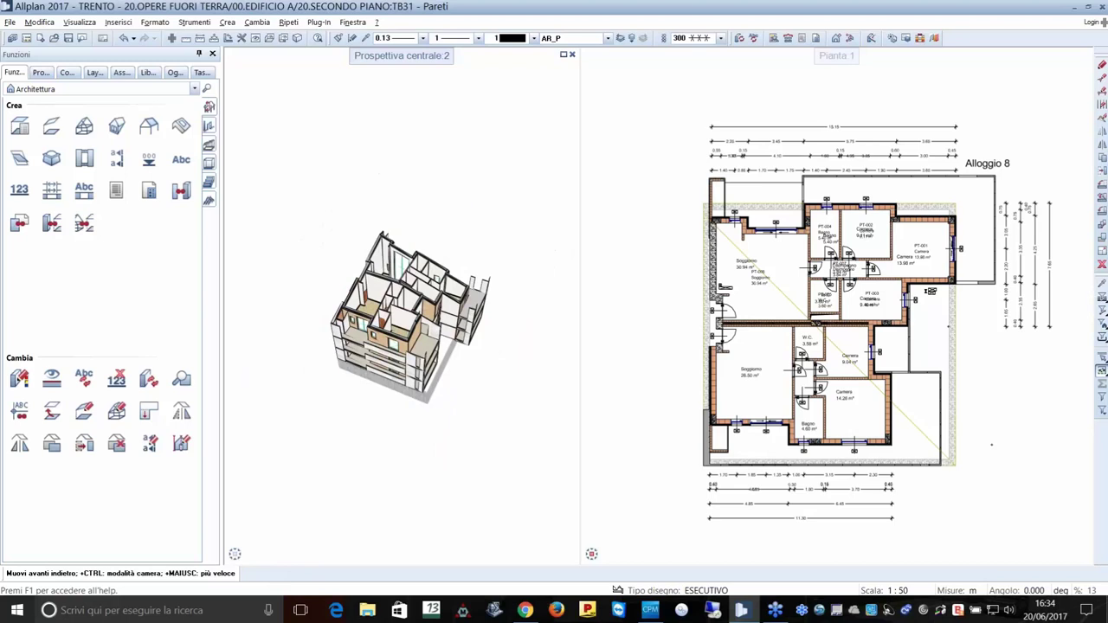
pyautogui.keyDown('shift'); pyautogui.moveTo(455, 338); pyautogui.dragTo(455, 311, button='middle'); pyautogui.keyUp('shift')
pyautogui.scroll(5, 402, 329)
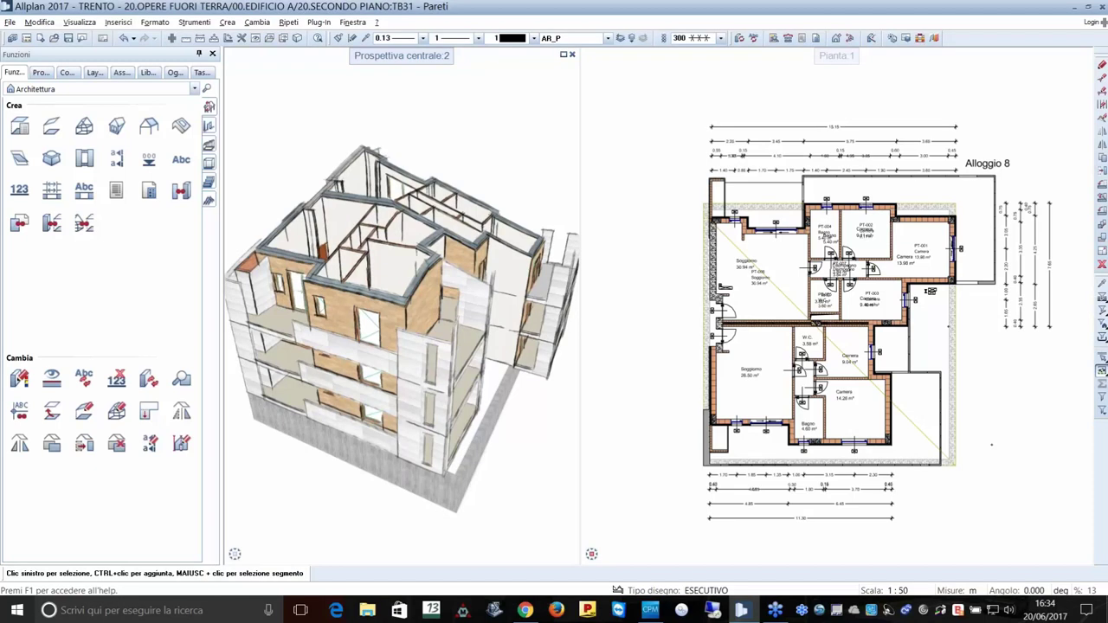
pyautogui.moveTo(838, 350); pyautogui.dragTo(830, 334, button='middle')
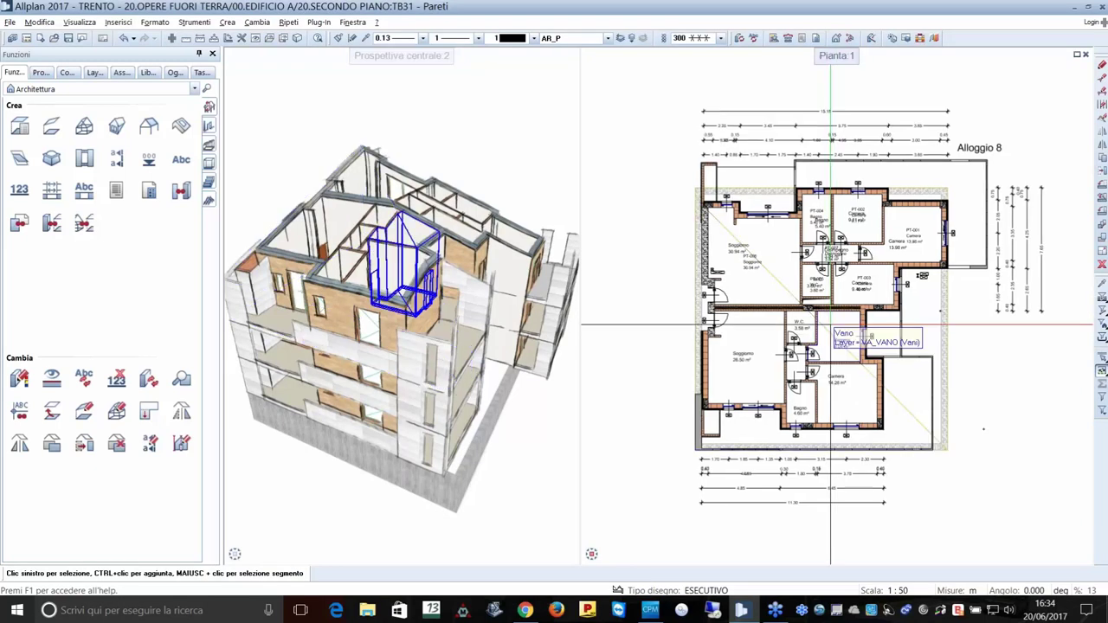
pyautogui.keyDown('shift'); pyautogui.moveTo(407, 259); pyautogui.dragTo(423, 248, button='middle'); pyautogui.keyUp('shift')
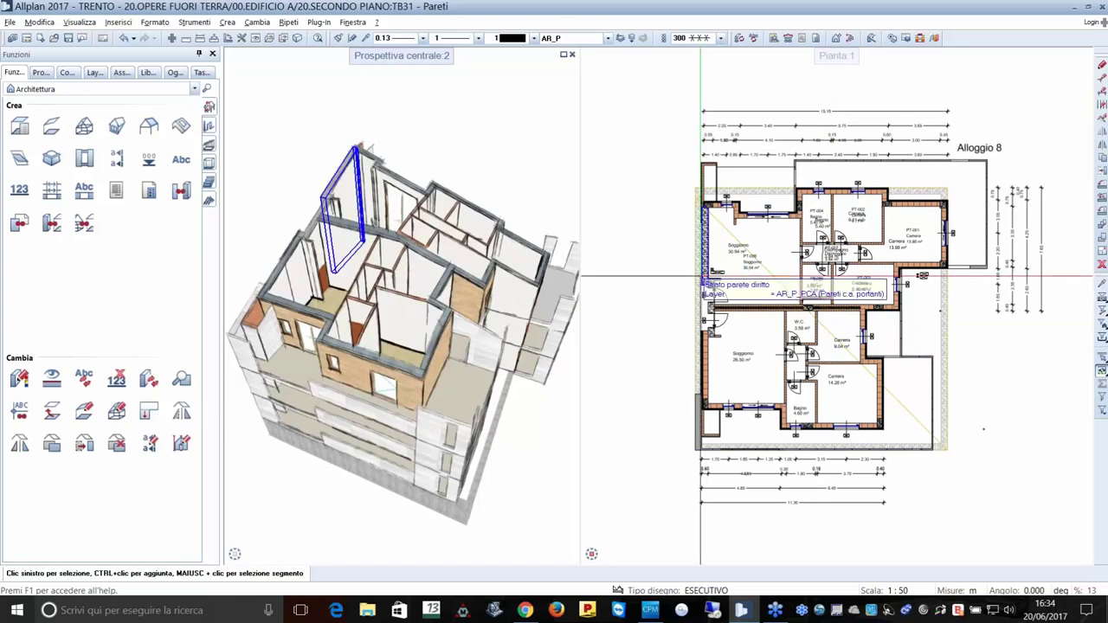
# Run the Quantità.rdlc report on the pillar and show its detail rows at 150% zoom.
pyautogui.click(803, 39)
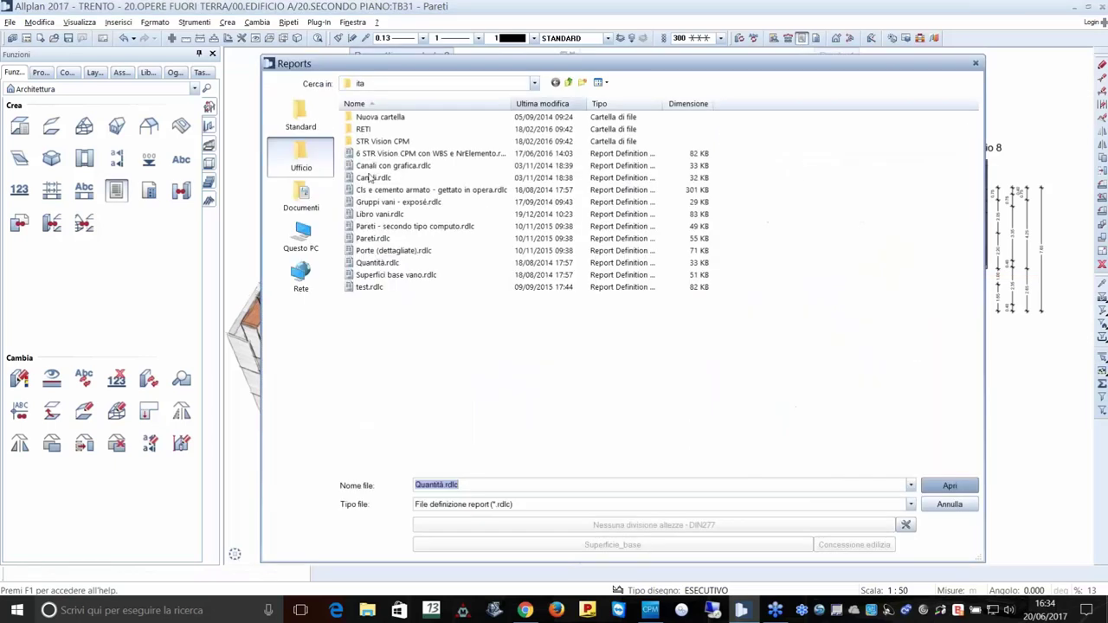
pyautogui.click(387, 265)
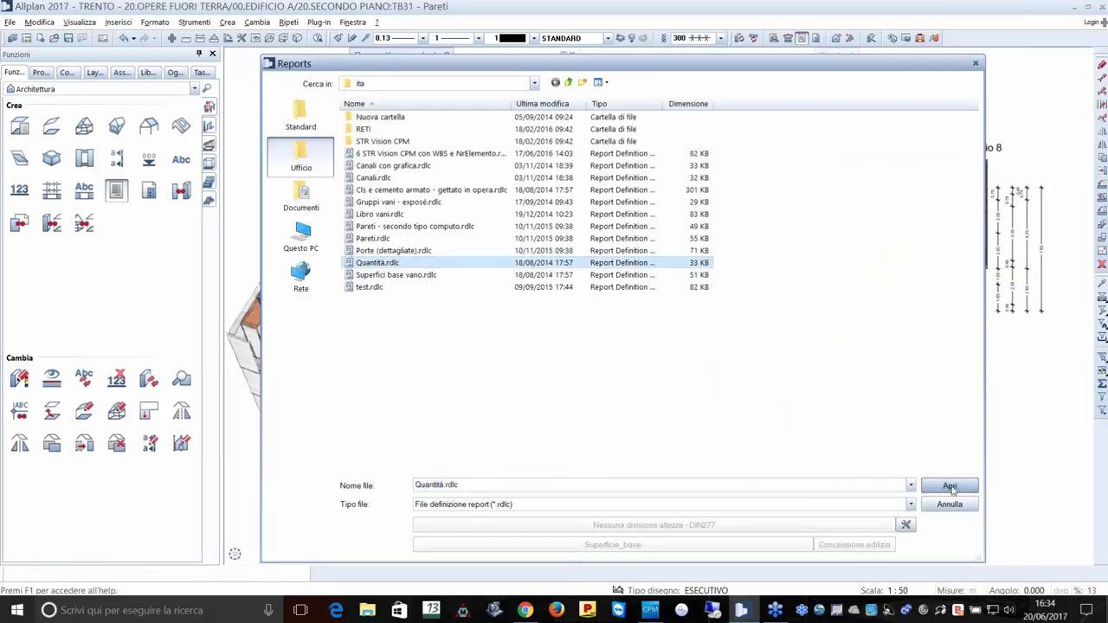
pyautogui.click(950, 487)
pyautogui.scroll(5, 925, 197)
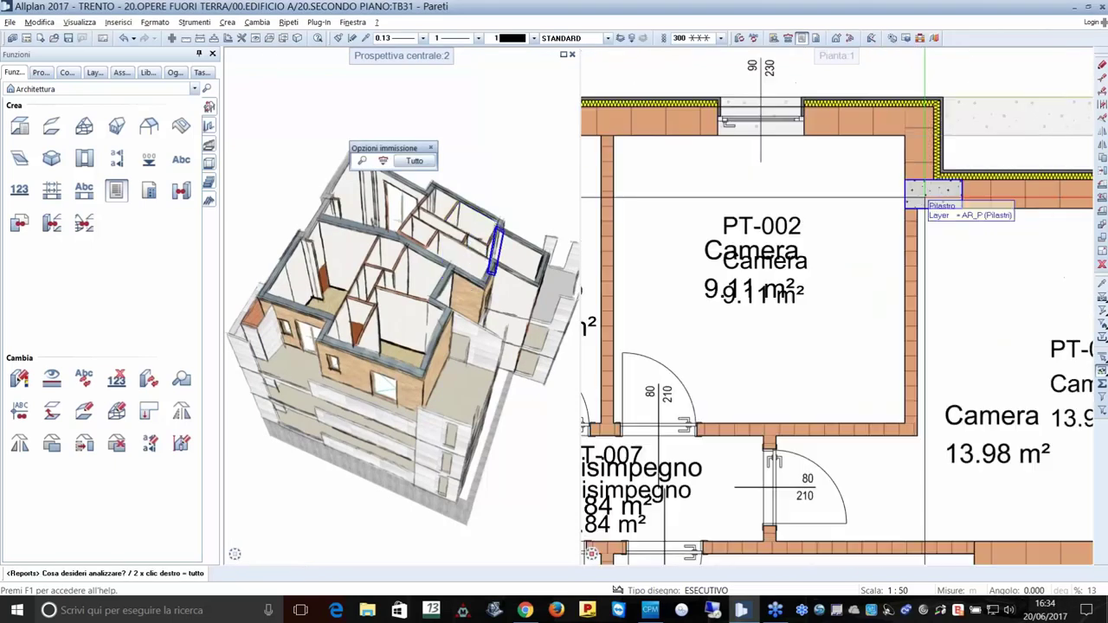
pyautogui.click(925, 197)
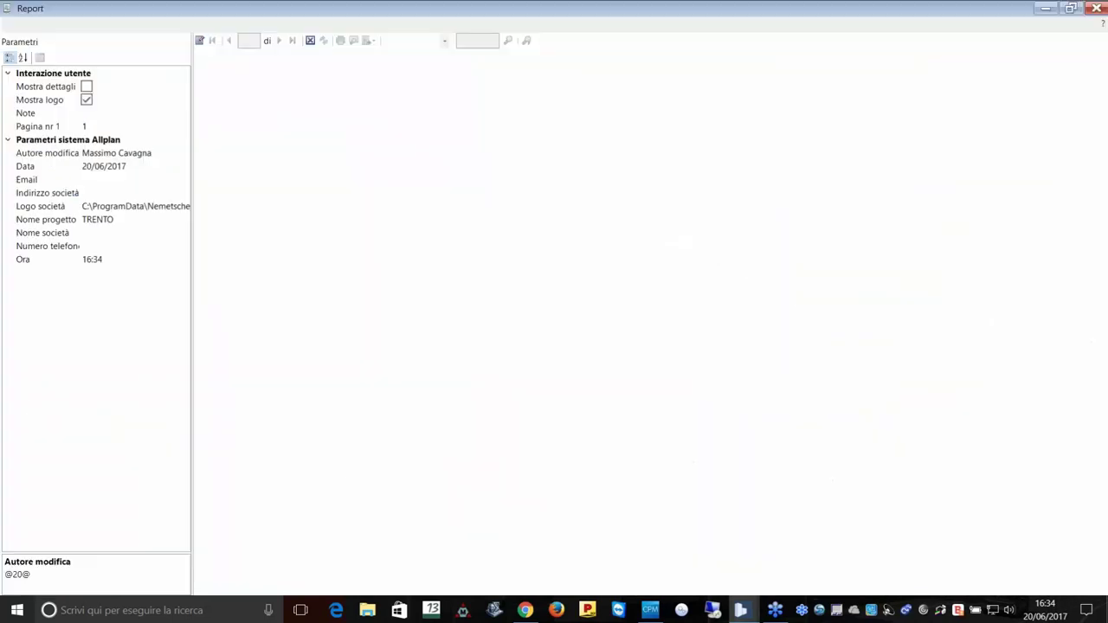
pyautogui.click(455, 41)
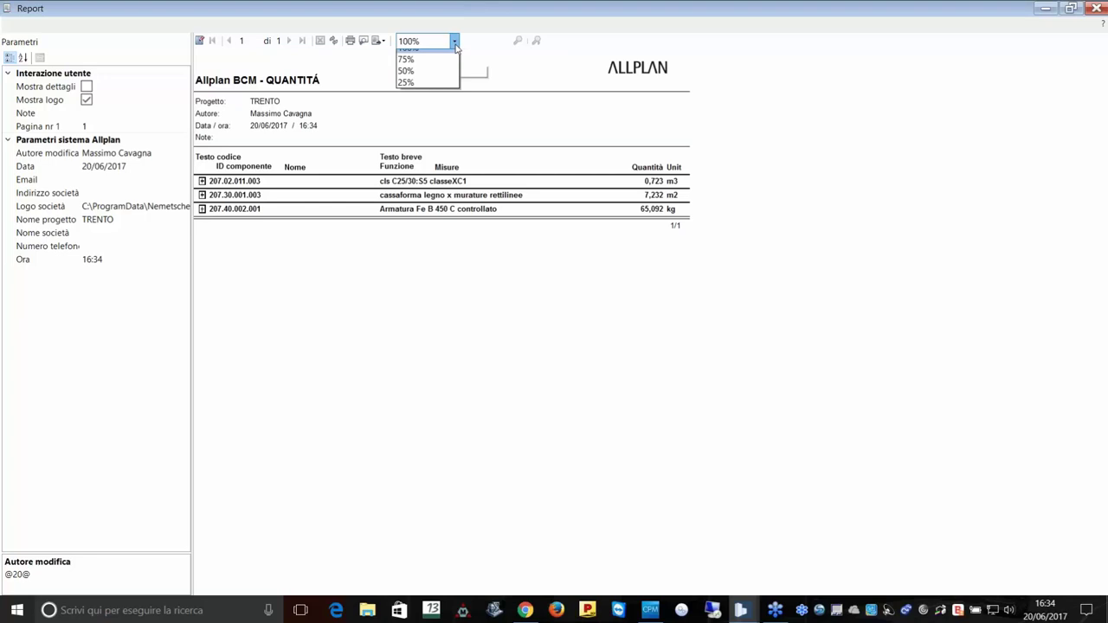
pyautogui.click(420, 103)
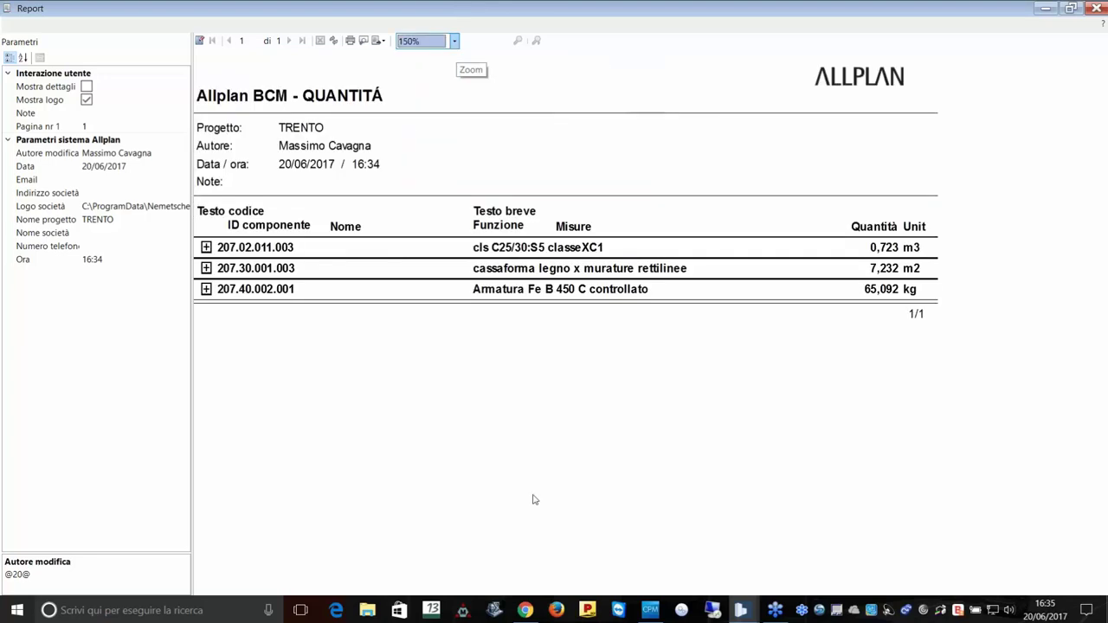
pyautogui.click(87, 86)
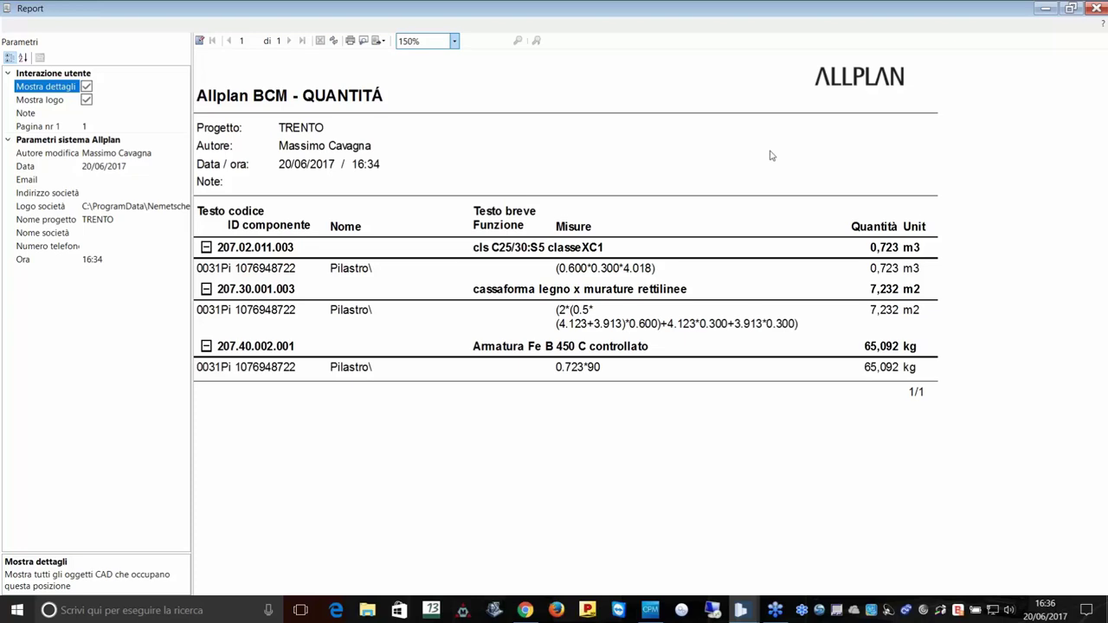
# Close the report, show the DEMO BIM palette and open the Soggiorno wall's Parete properties.
pyautogui.press('Escape')
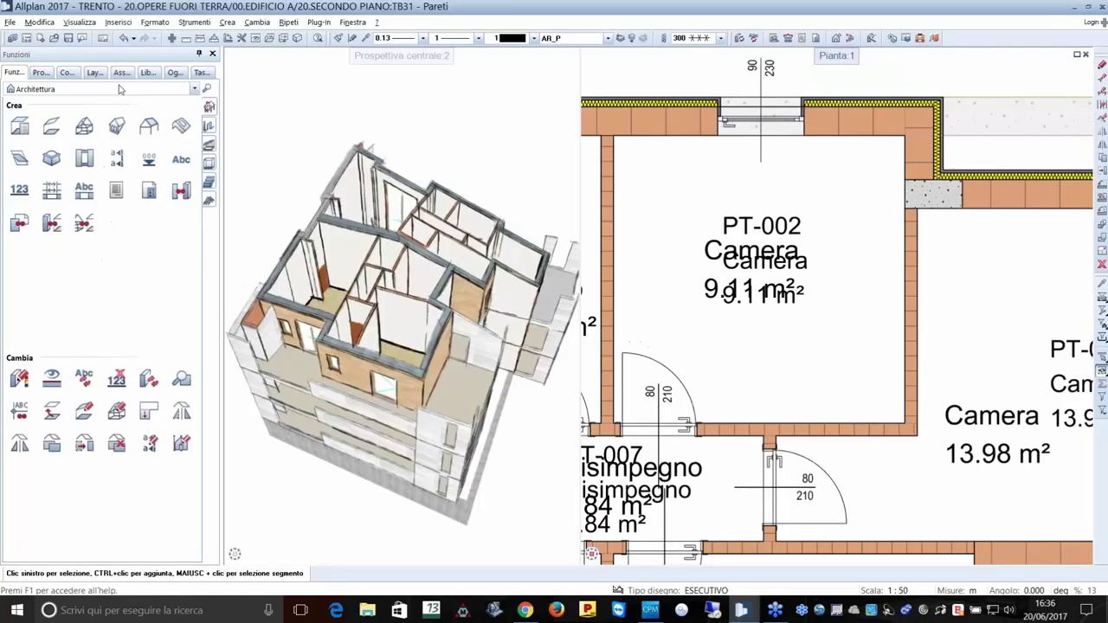
pyautogui.click(122, 72)
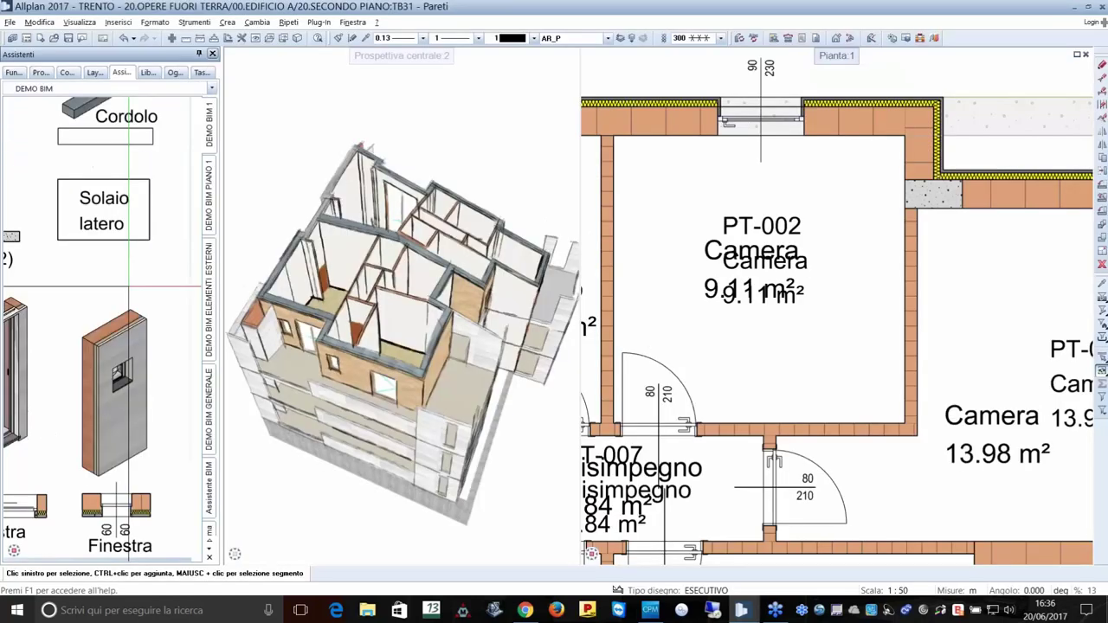
pyautogui.scroll(1, 128, 329)
pyautogui.scroll(1, 127, 329)
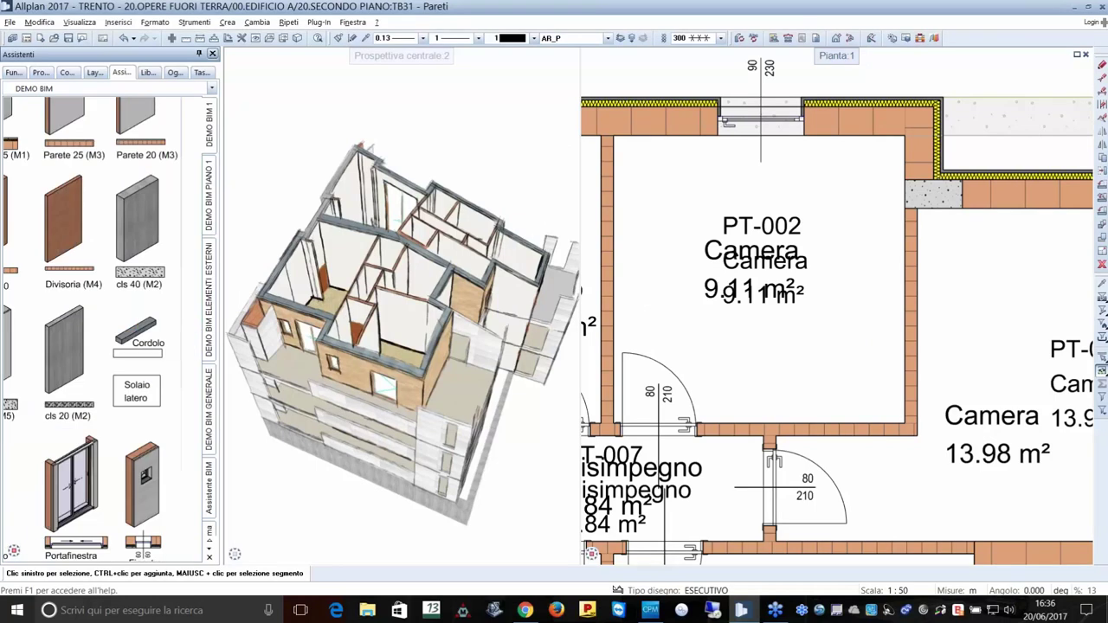
pyautogui.scroll(1, 164, 368)
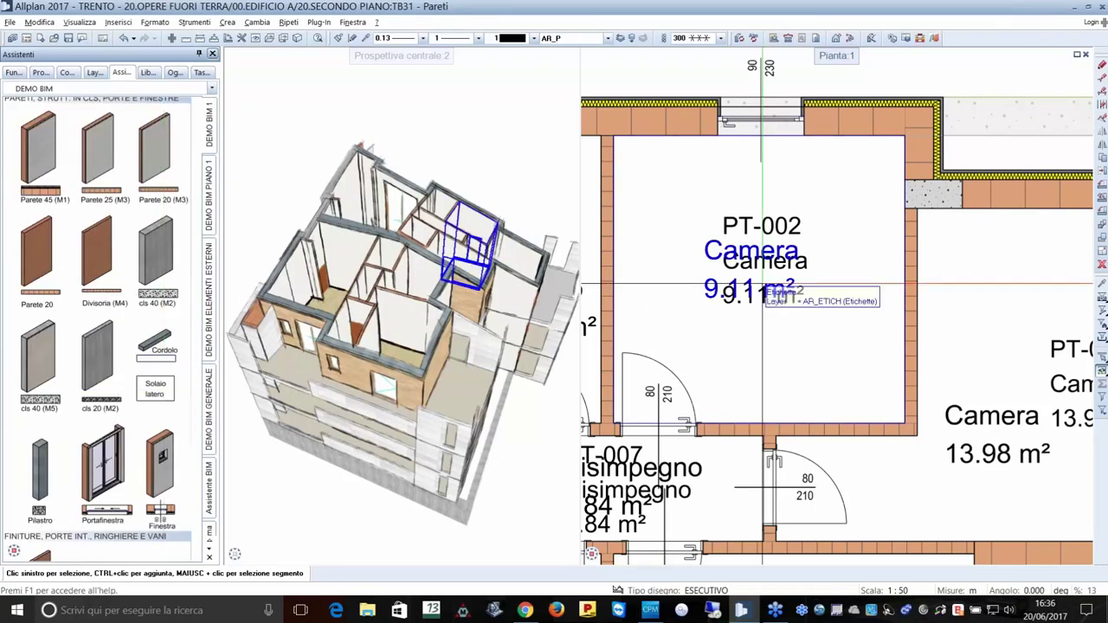
pyautogui.scroll(-2, 762, 286)
pyautogui.scroll(-2, 810, 319)
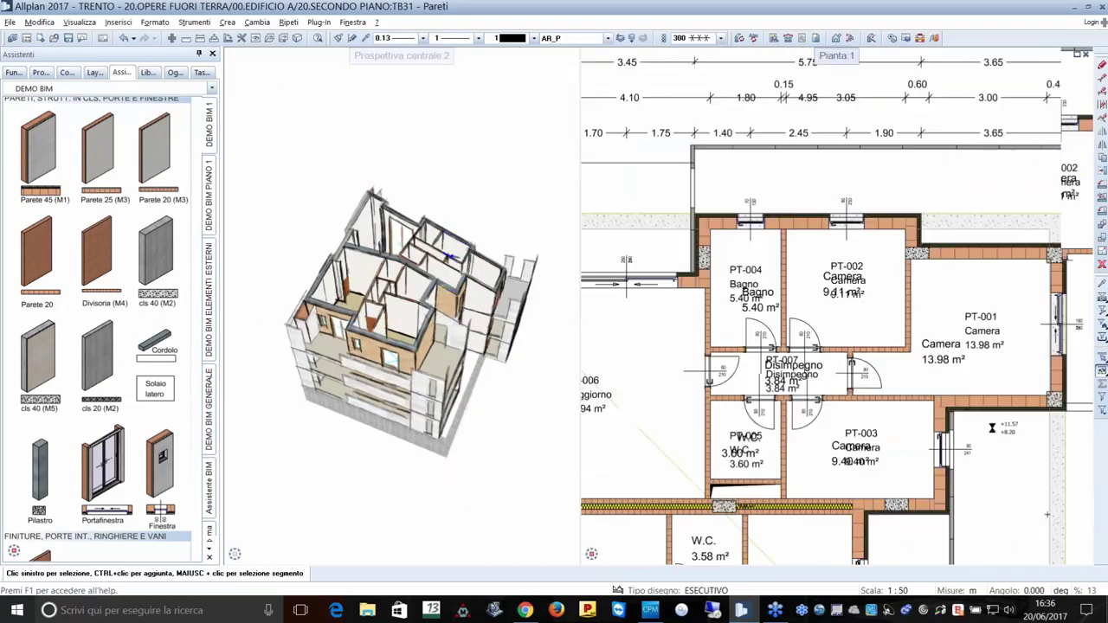
pyautogui.scroll(1, 858, 301)
pyautogui.scroll(1, 732, 285)
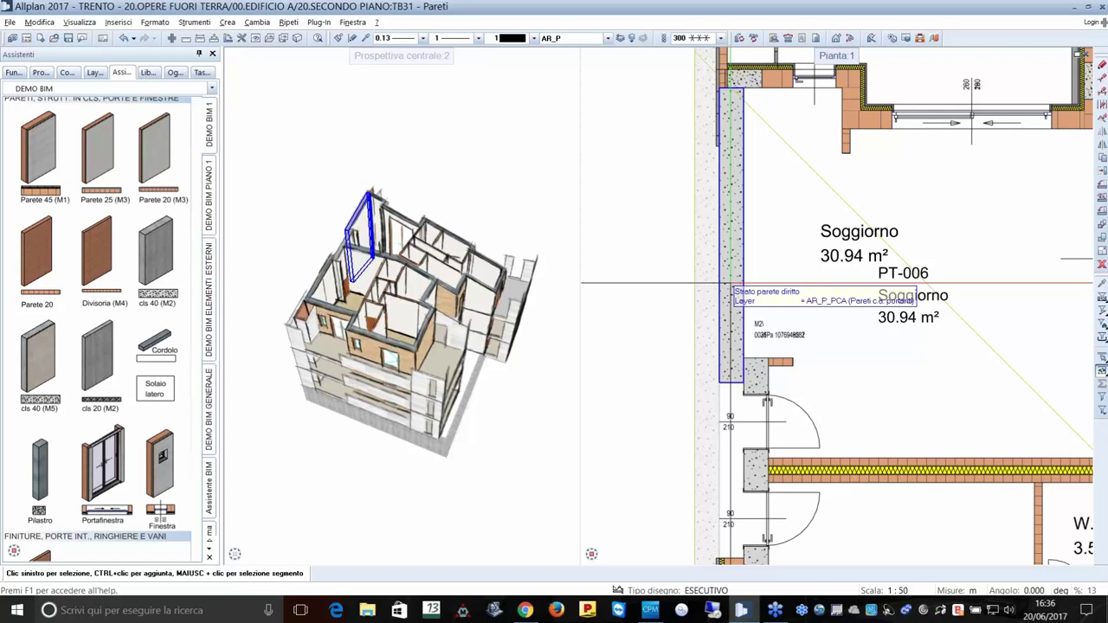
pyautogui.doubleClick(731, 286)
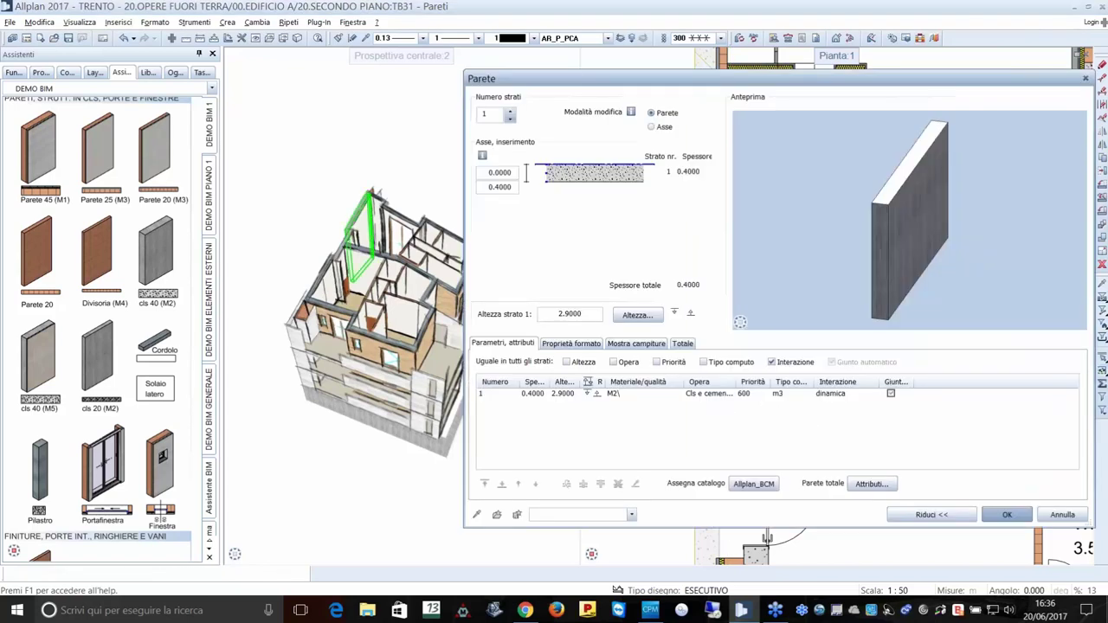
pyautogui.click(493, 337)
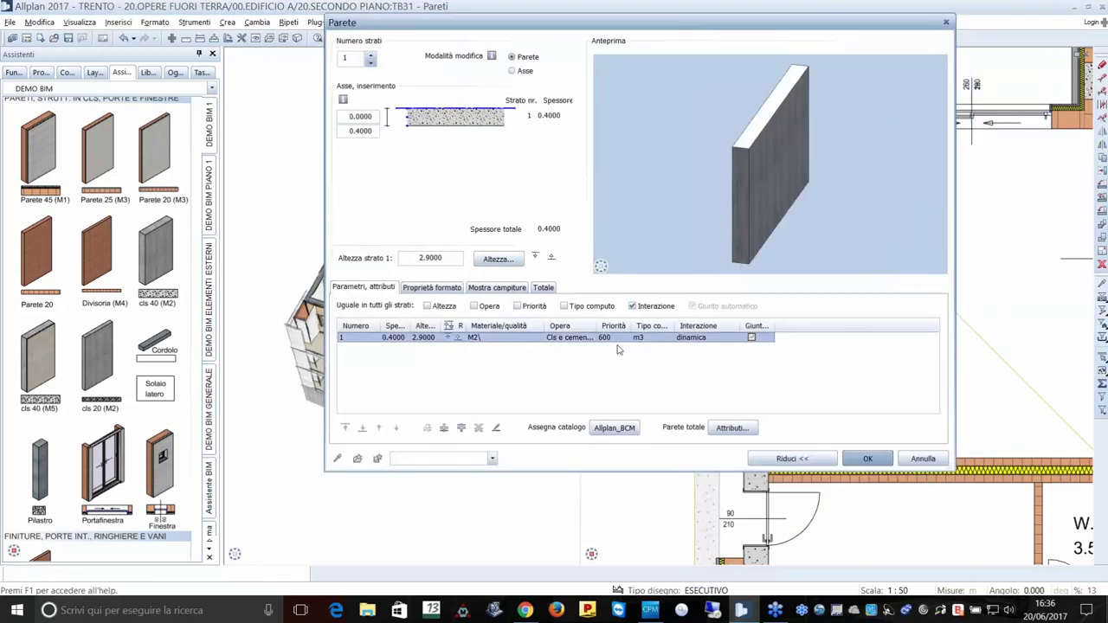
pyautogui.click(540, 337)
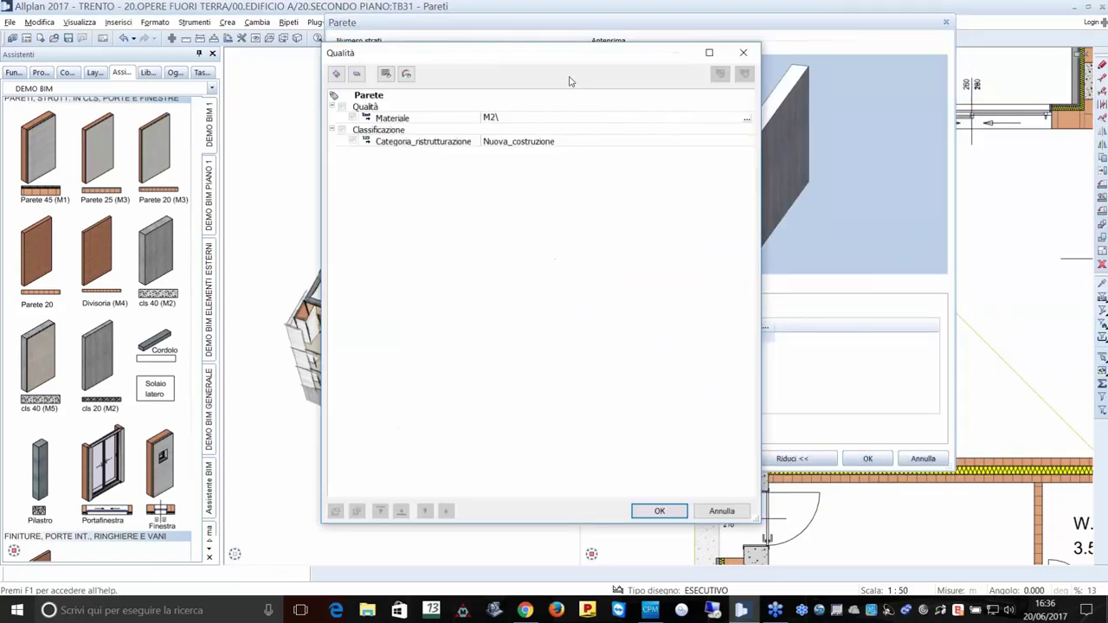
pyautogui.click(748, 120)
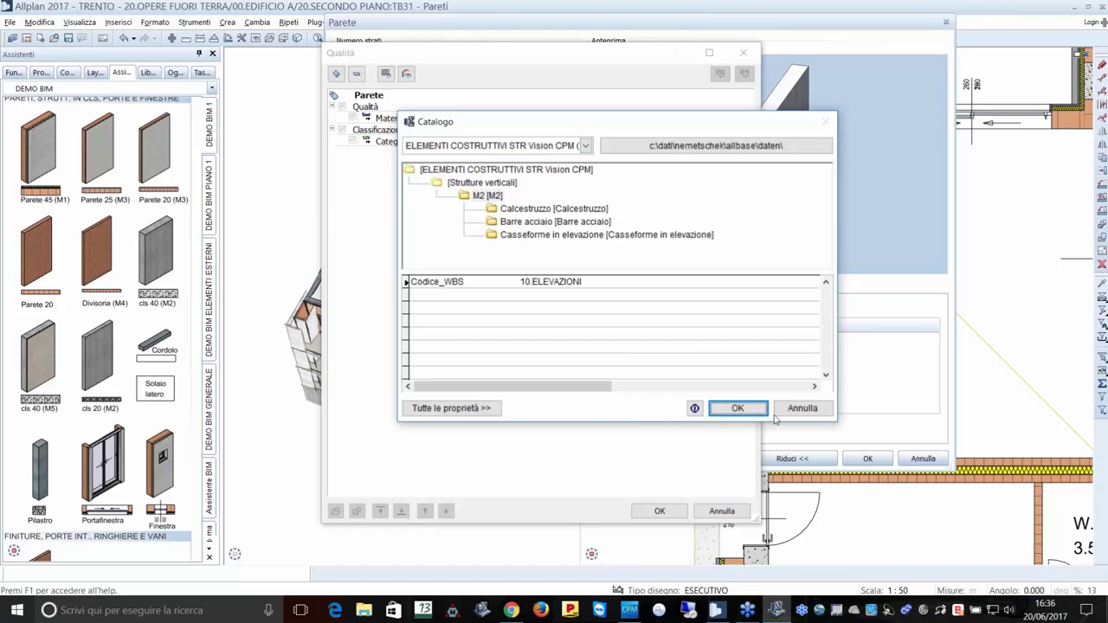
pyautogui.click(804, 408)
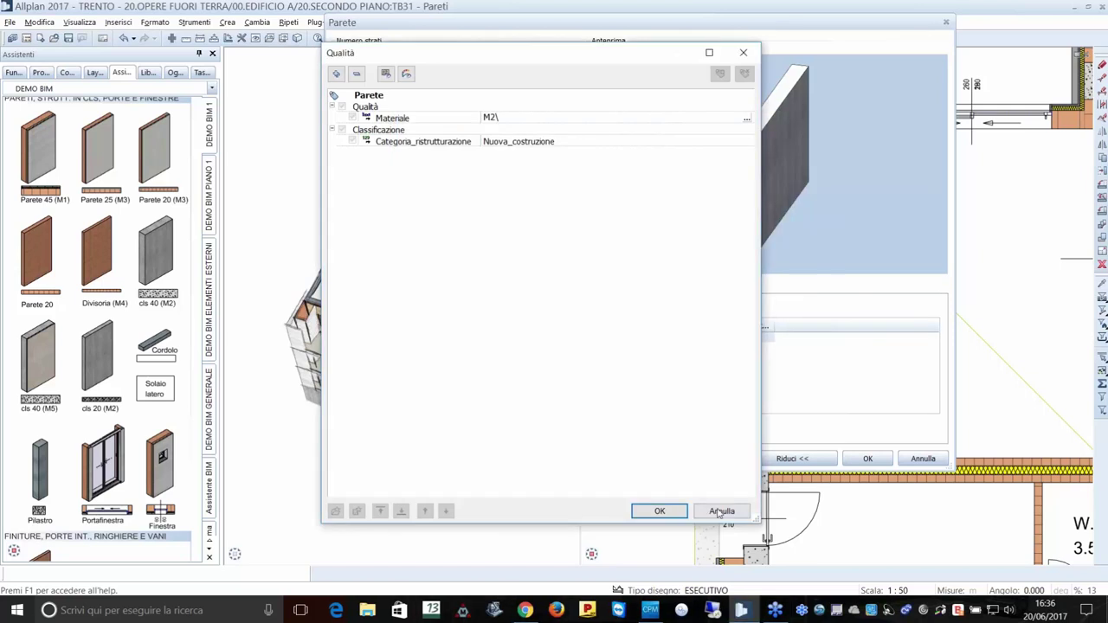
pyautogui.click(722, 511)
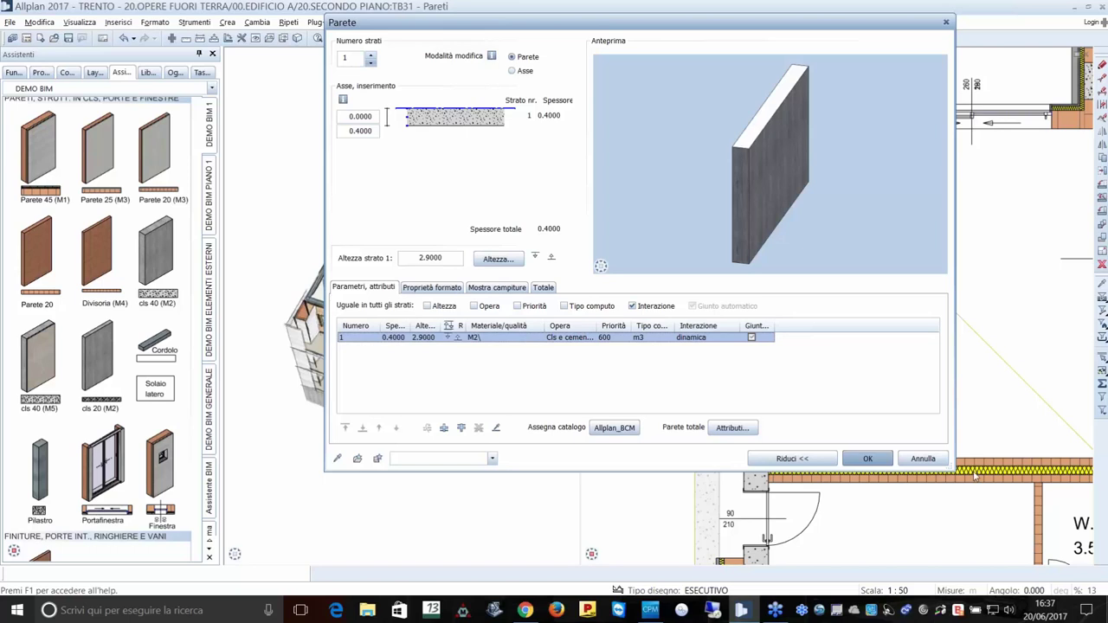
# Cancel the Parete dialog, browse and dismiss the report definitions, then open the drawing-file structure.
pyautogui.click(939, 462)
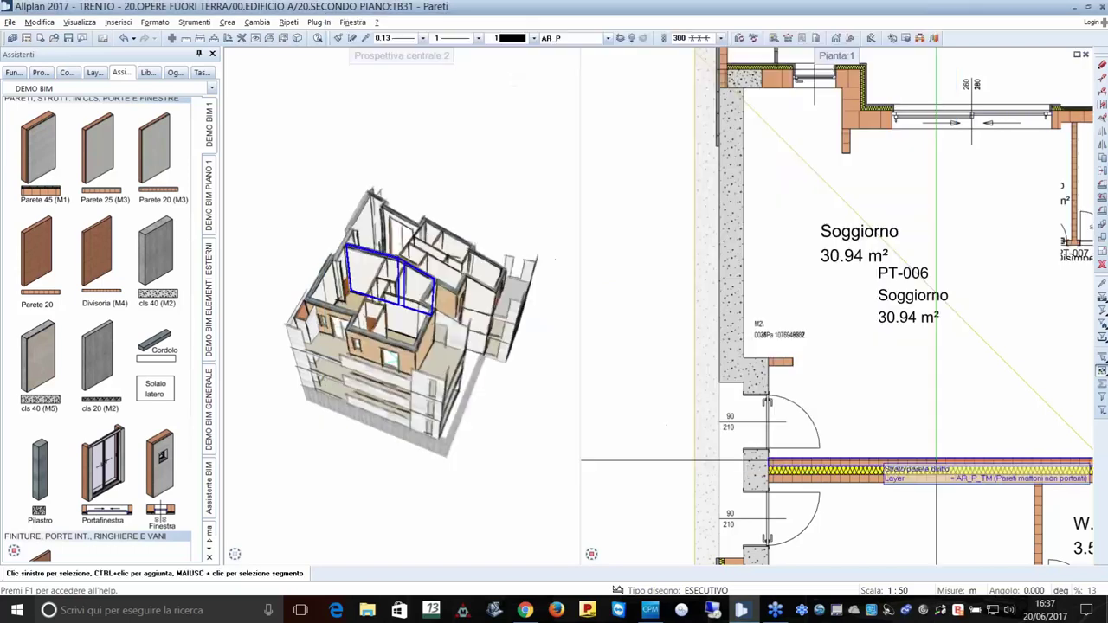
pyautogui.scroll(-3, 936, 462)
pyautogui.scroll(-2, 883, 364)
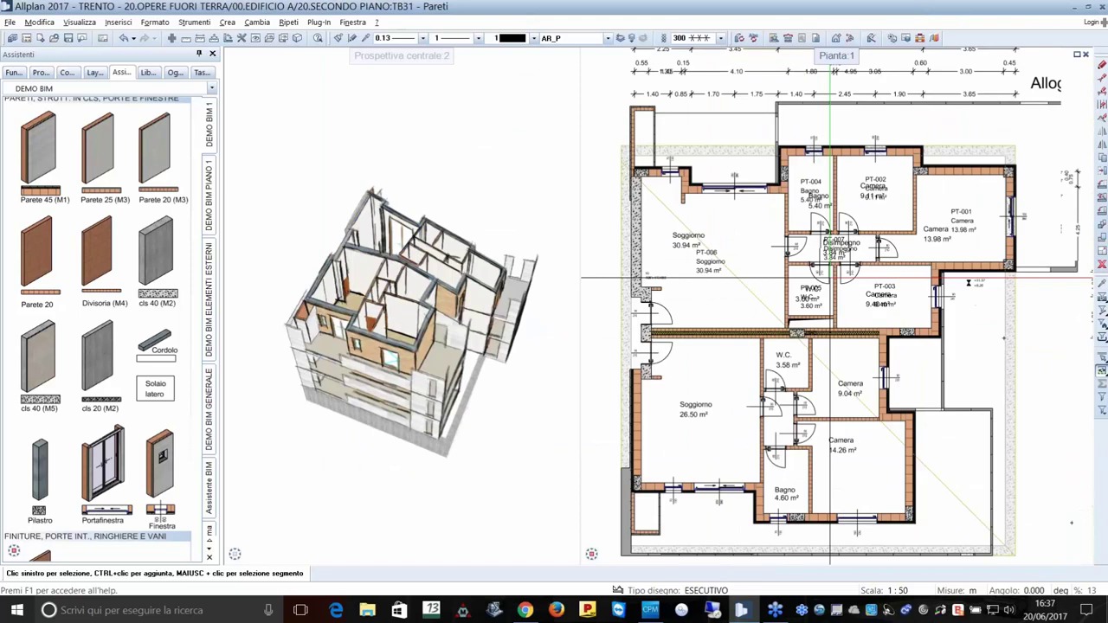
pyautogui.scroll(-1, 832, 278)
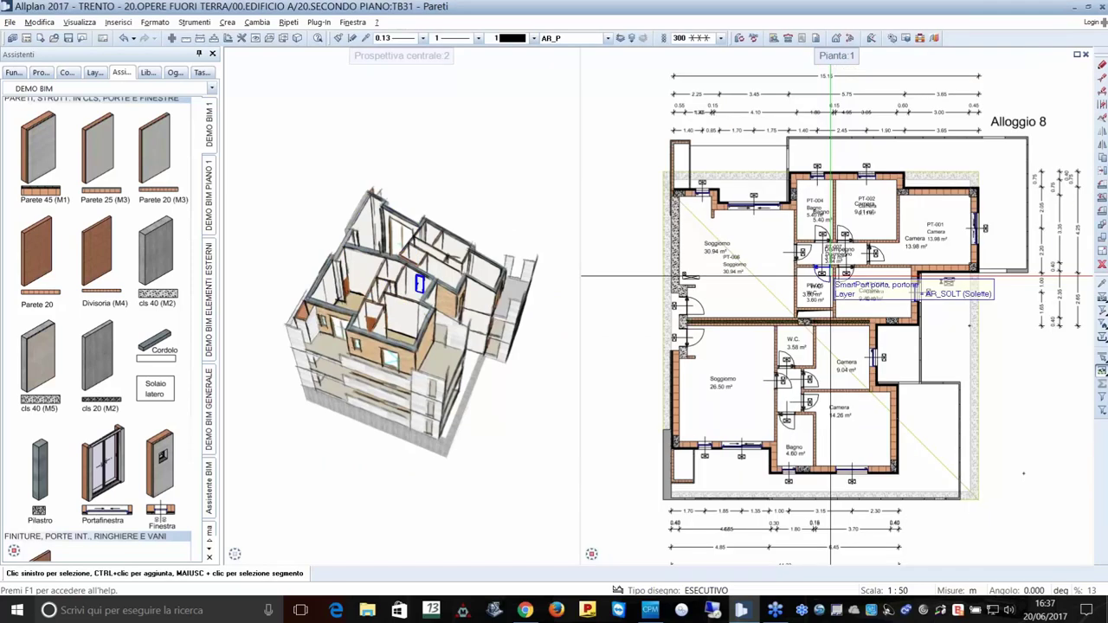
pyautogui.click(802, 39)
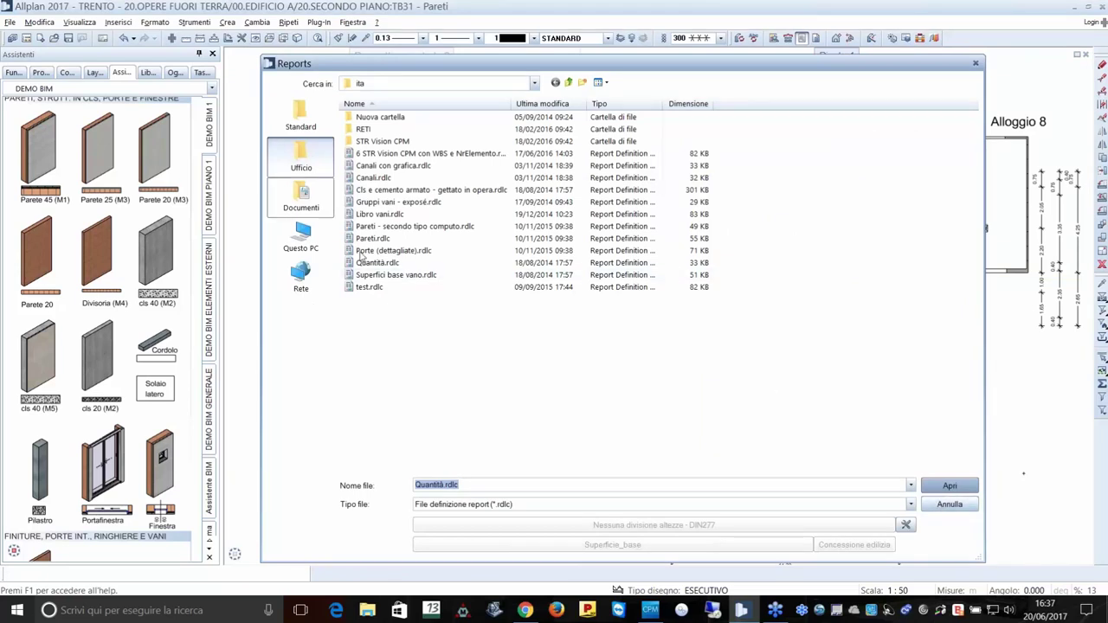
pyautogui.click(950, 504)
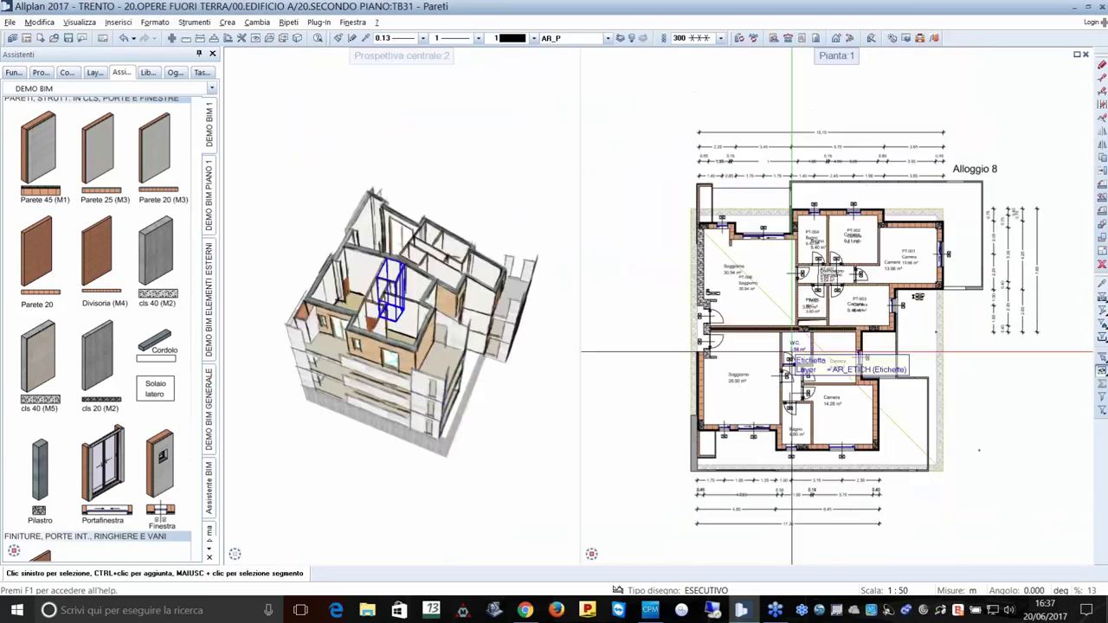
pyautogui.moveTo(791, 353); pyautogui.dragTo(758, 341, button='middle')
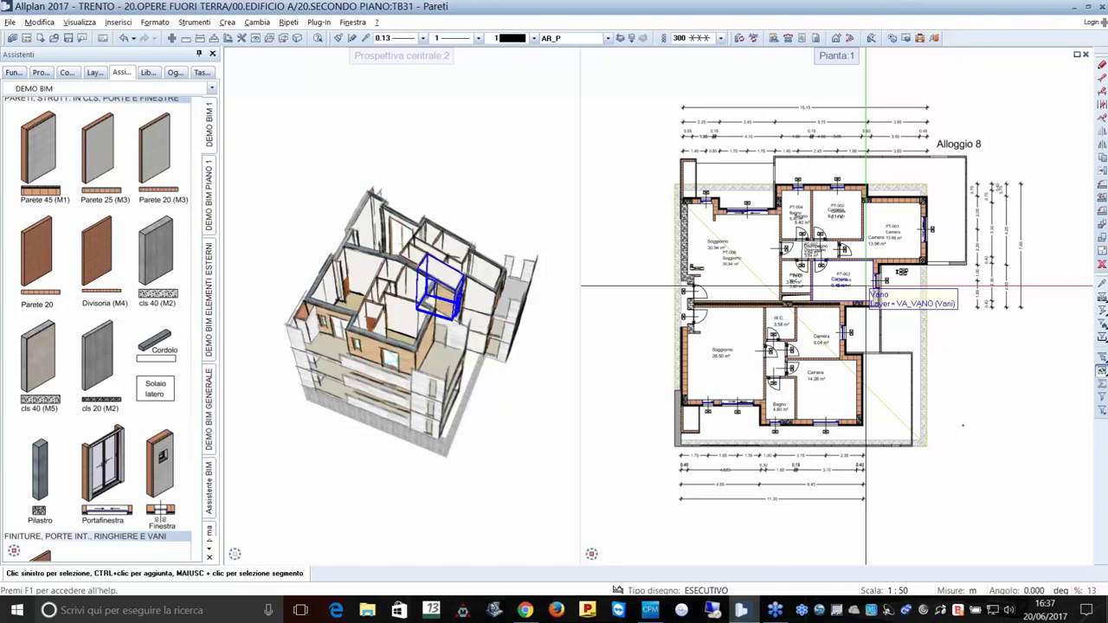
pyautogui.hotkey('ctrl', 'o')
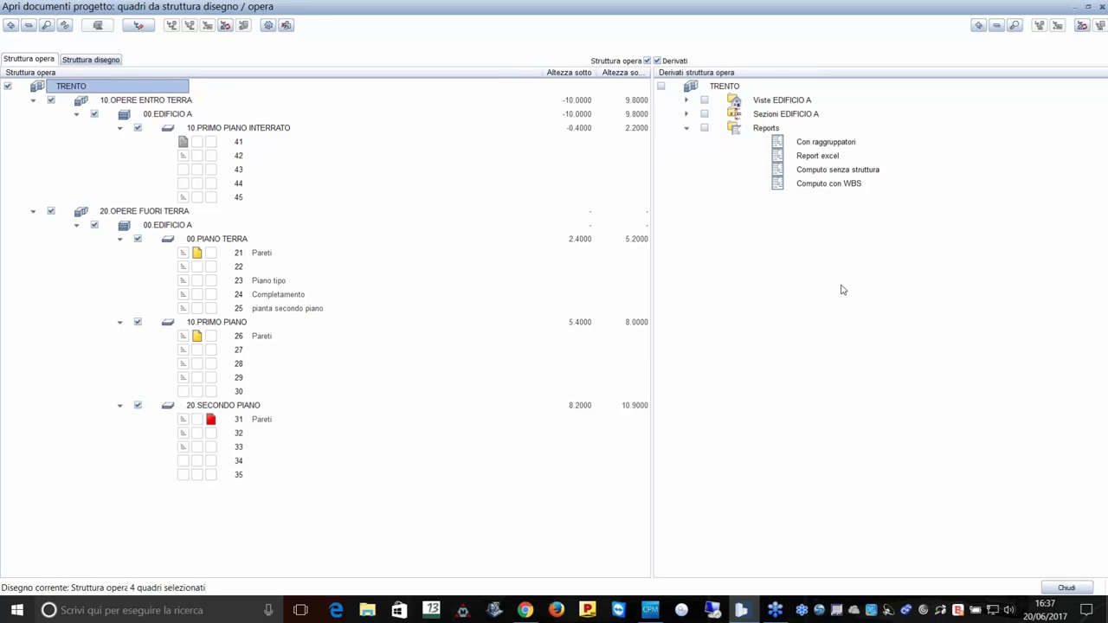
pyautogui.click(829, 186)
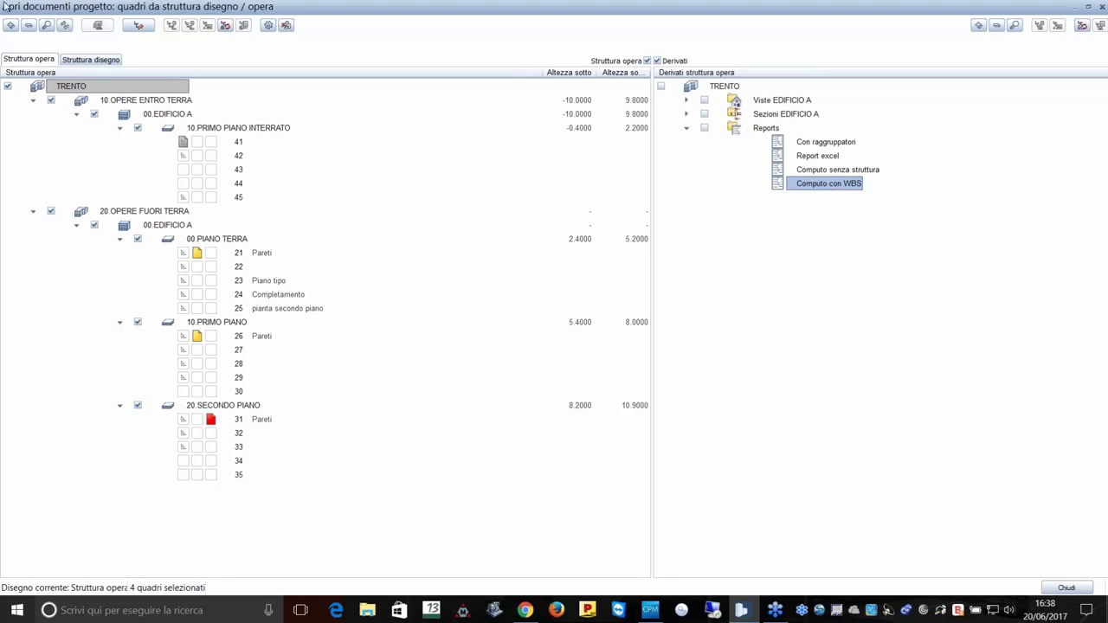
pyautogui.click(139, 24)
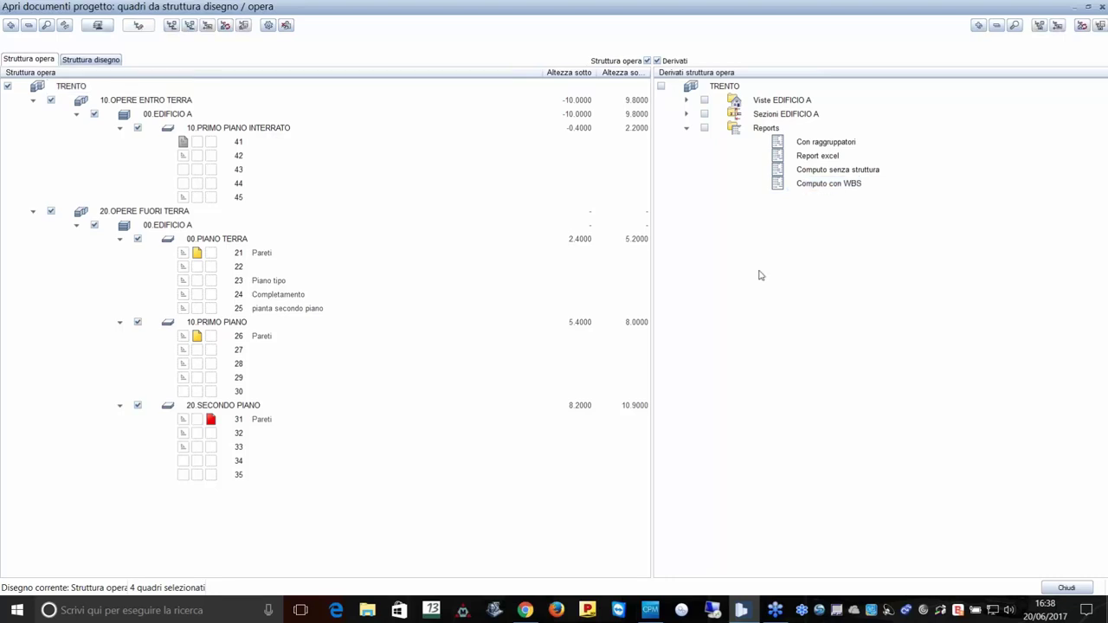
pyautogui.rightClick(824, 185)
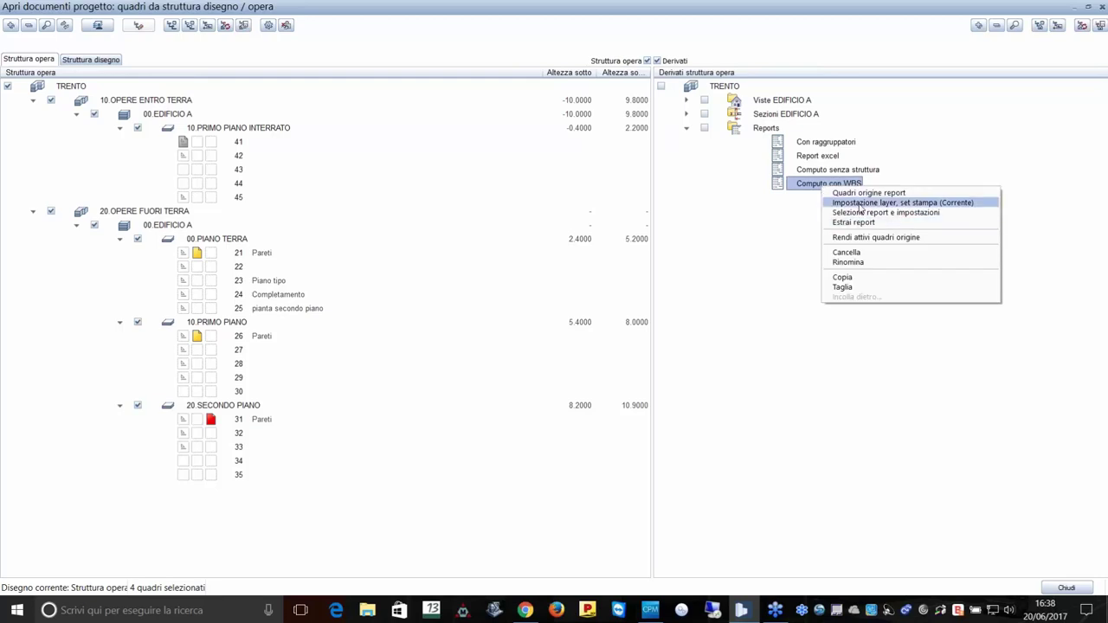
pyautogui.click(860, 204)
pyautogui.click(637, 424)
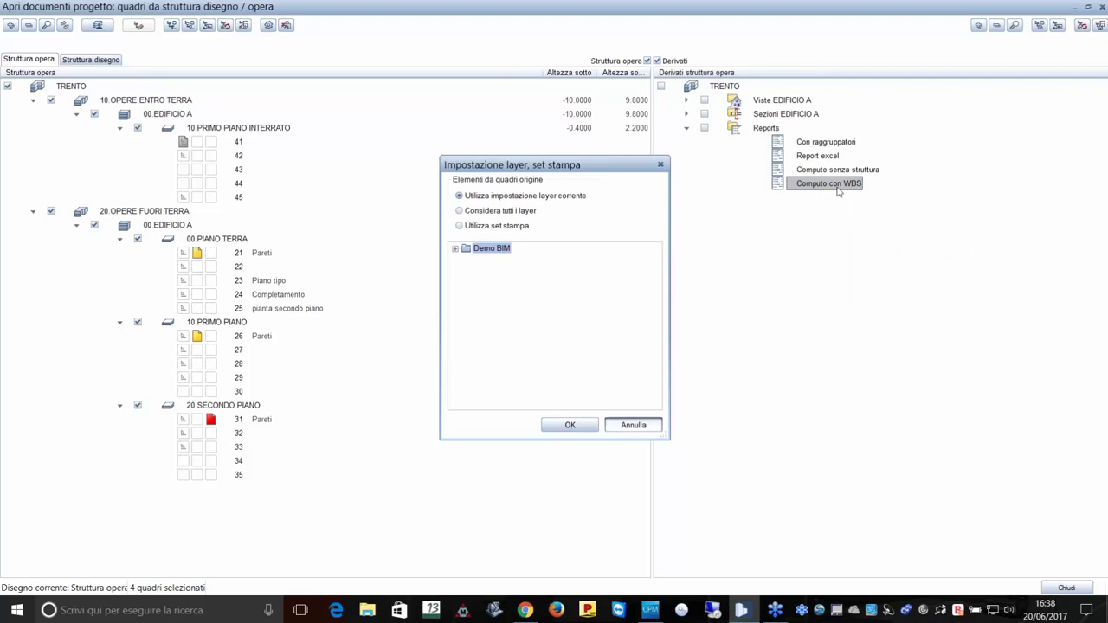
pyautogui.rightClick(838, 189)
pyautogui.click(866, 211)
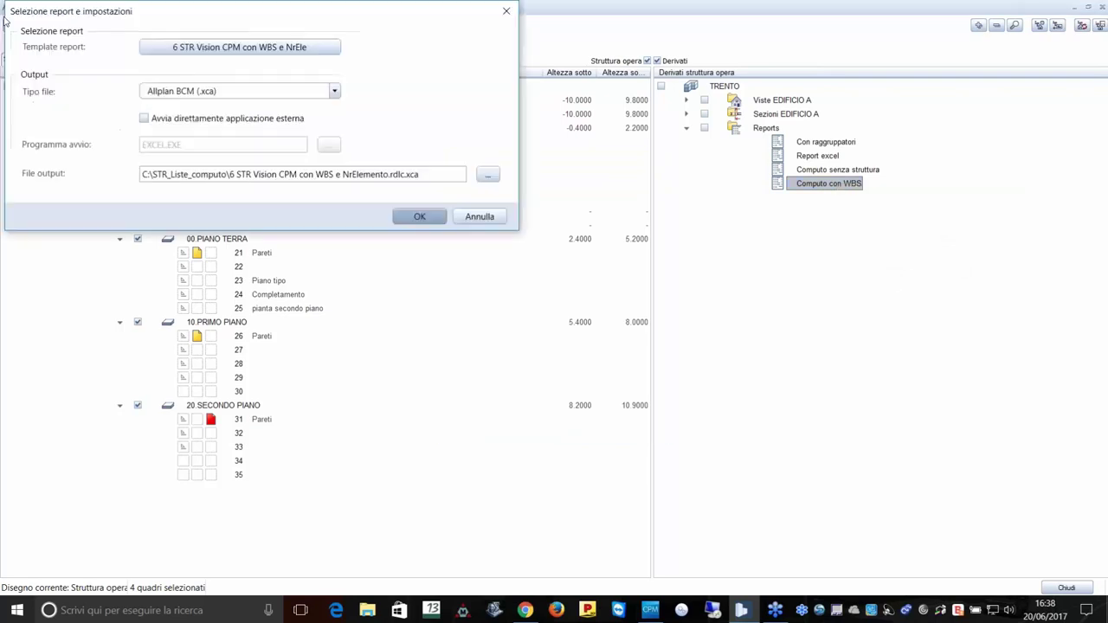
pyautogui.click(237, 47)
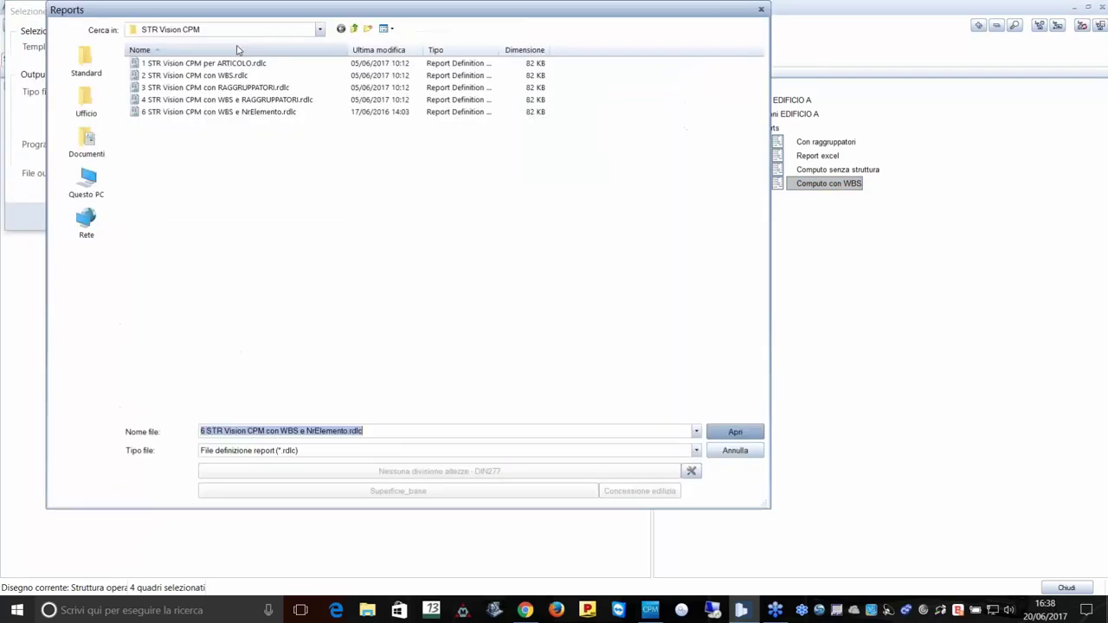
pyautogui.click(734, 451)
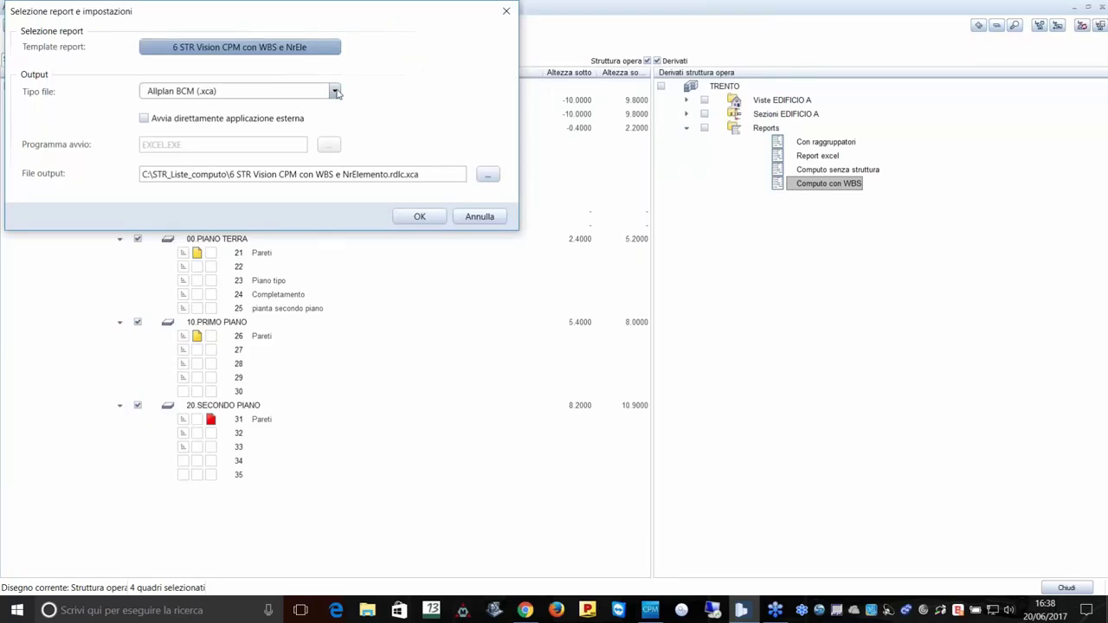
pyautogui.click(336, 91)
pyautogui.click(462, 103)
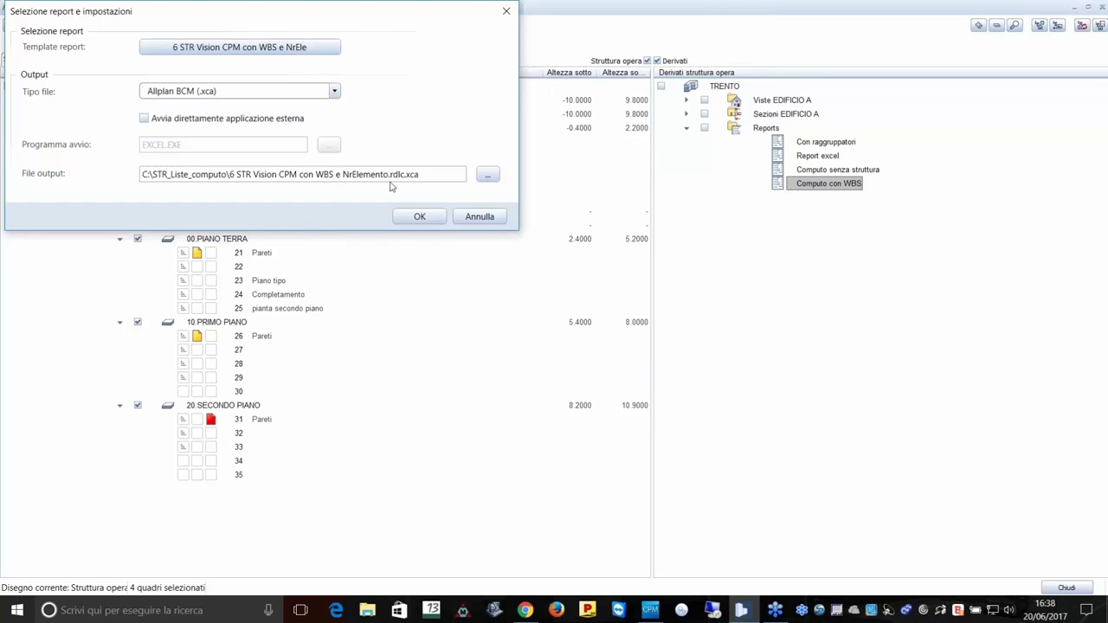
pyautogui.click(488, 174)
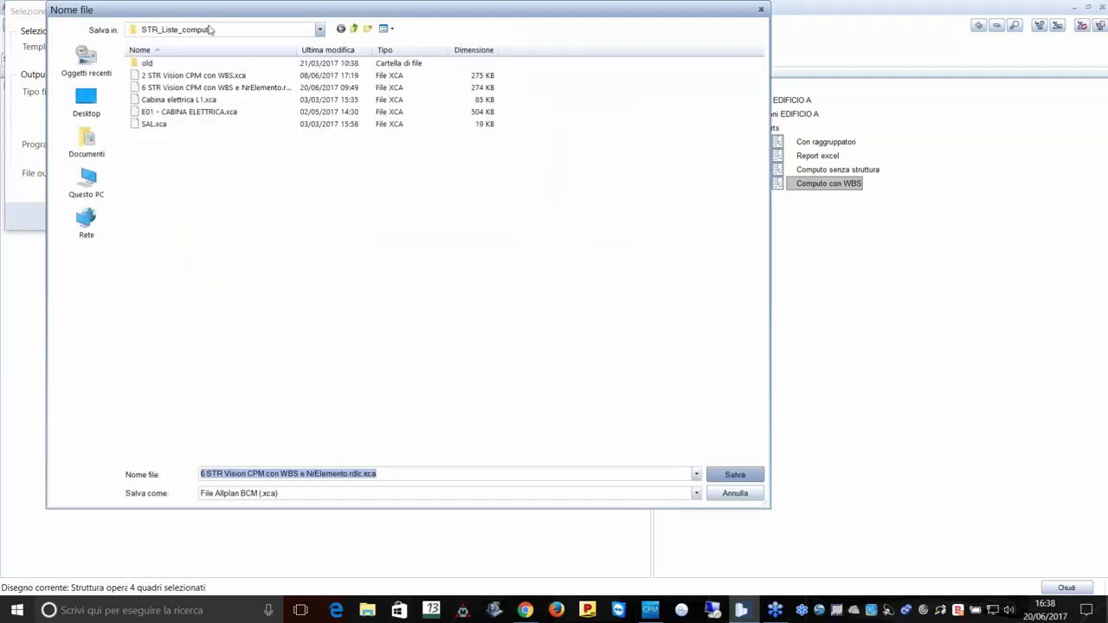
pyautogui.click(735, 493)
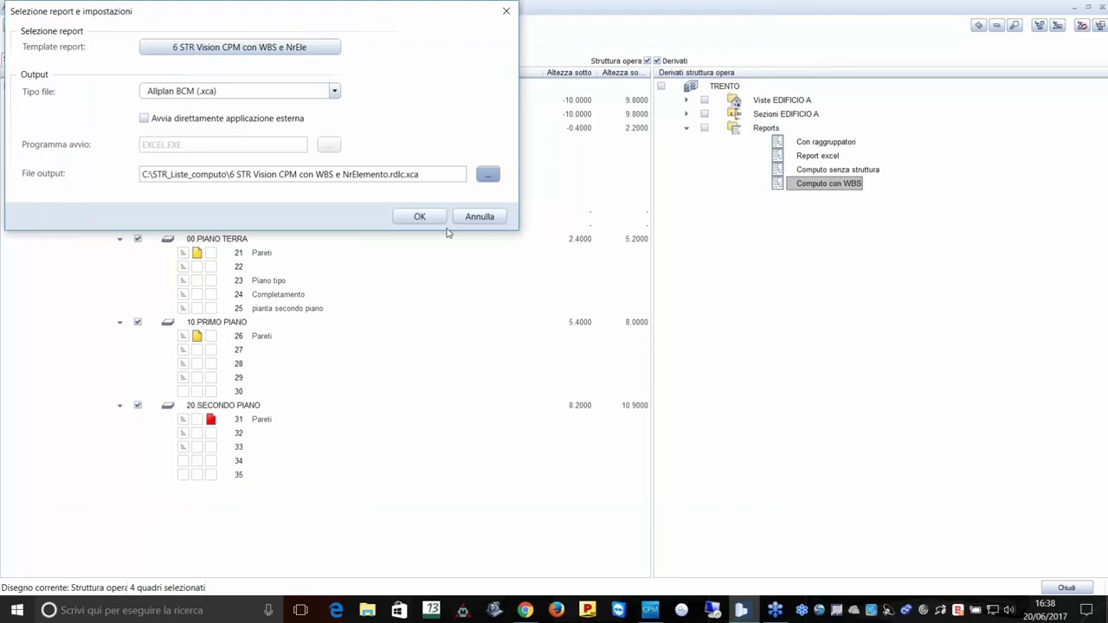
pyautogui.click(478, 217)
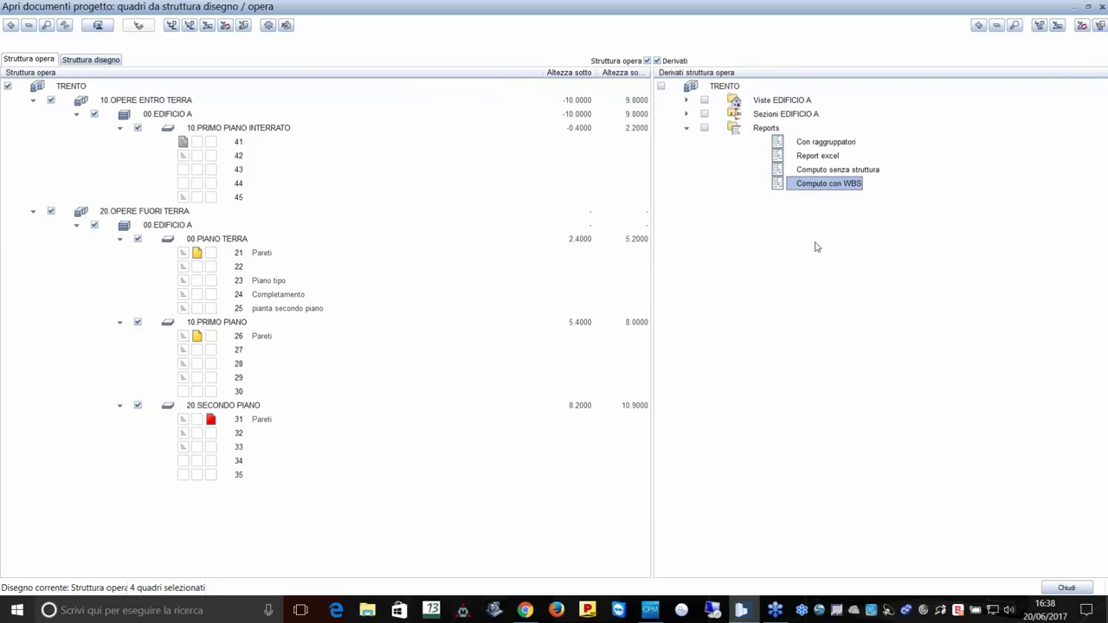
# Run Estrai report on Computo con WBS from the Reports list's context menu.
pyautogui.rightClick(824, 189)
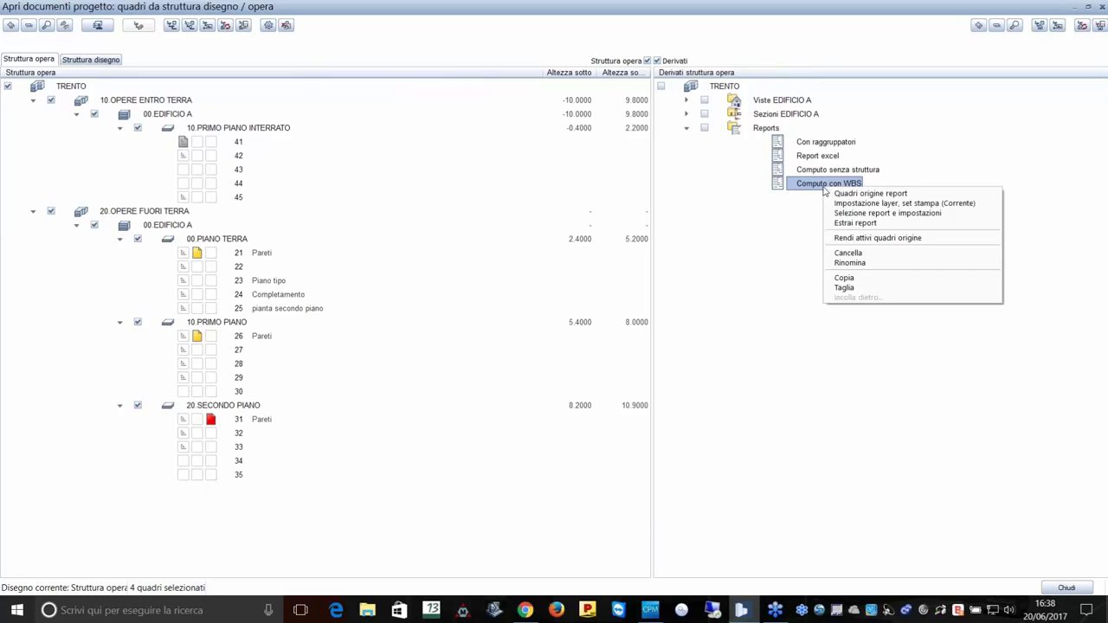
pyautogui.click(876, 223)
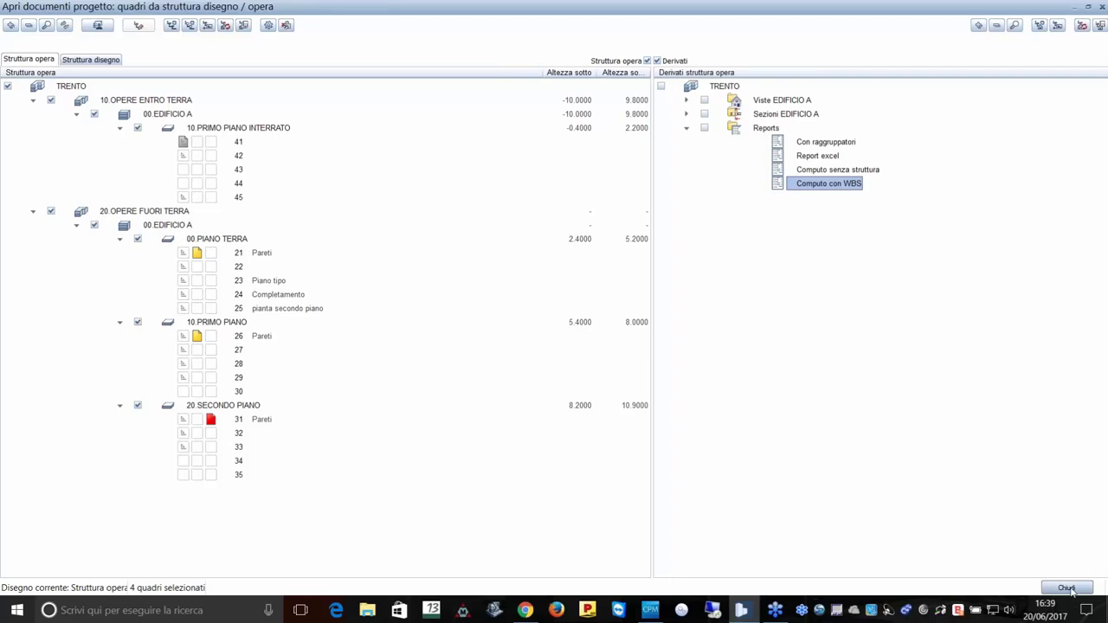
# Close the project documents dialog with Chiudi and bring up Allplan's File menu.
pyautogui.click(1067, 589)
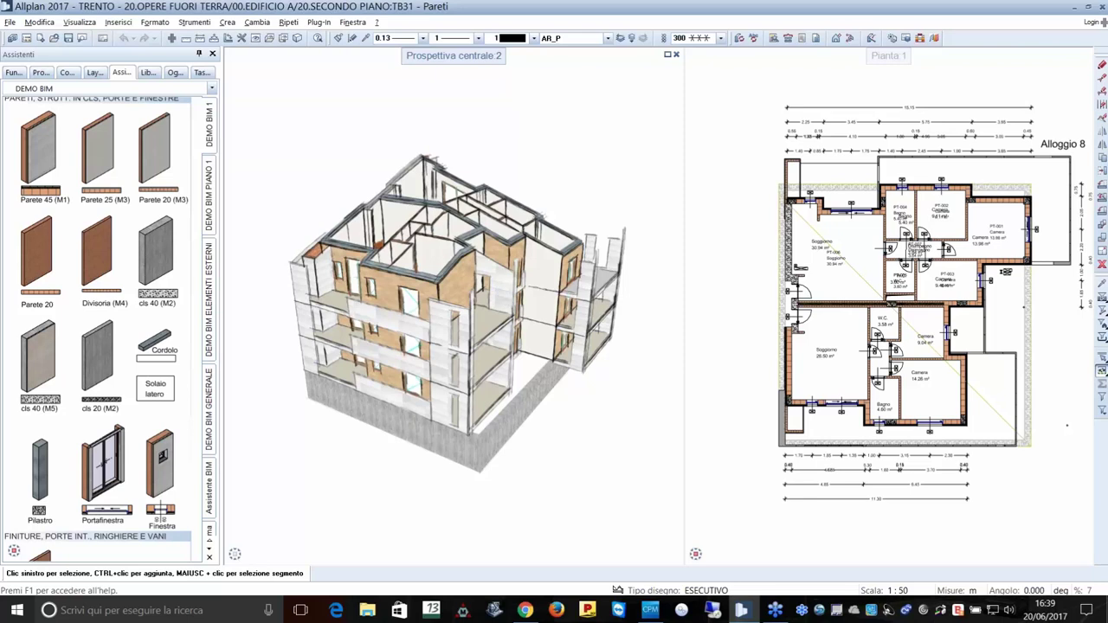
pyautogui.hotkey('alt', 'f')
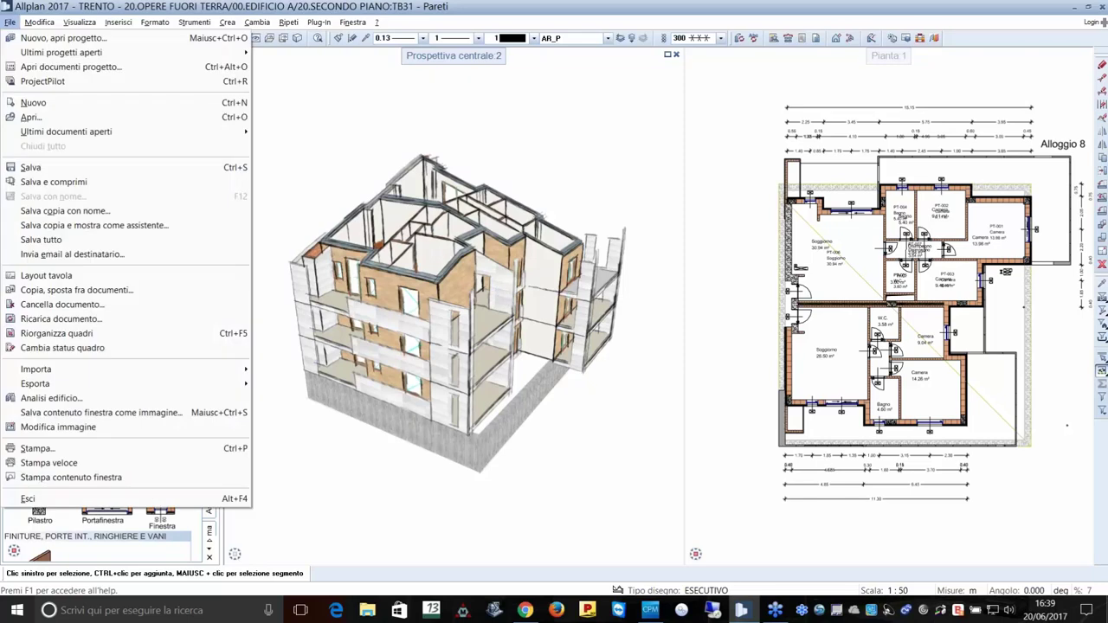
pyautogui.moveTo(36, 384)
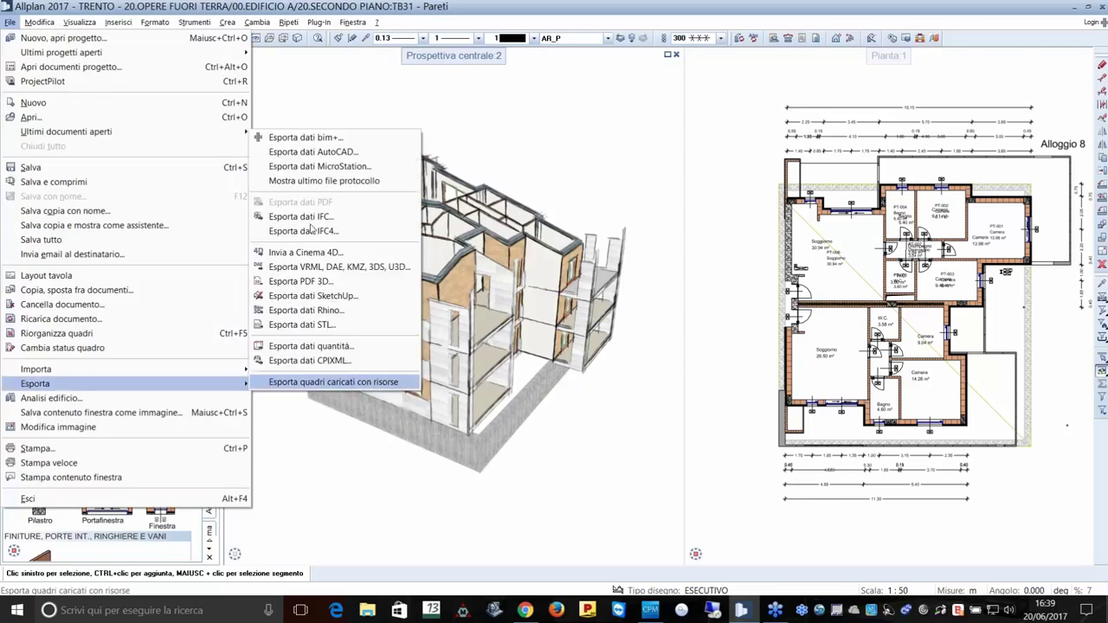
# Export the four drawing files as IFC to the Desktop as 'Modello IFC Webinar'.
pyautogui.click(326, 216)
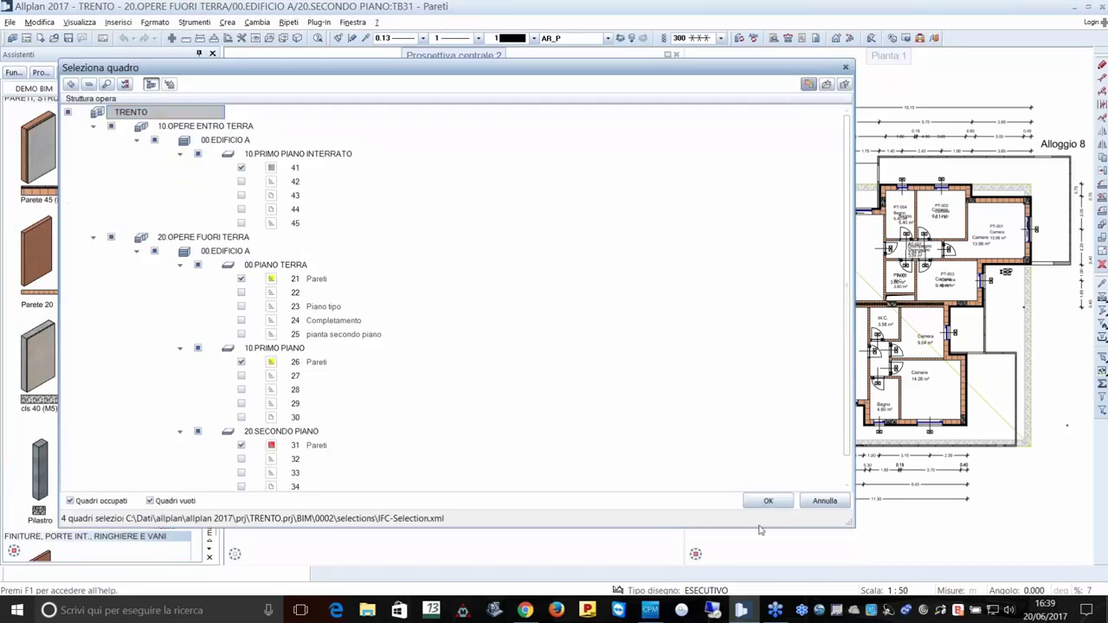
pyautogui.click(773, 500)
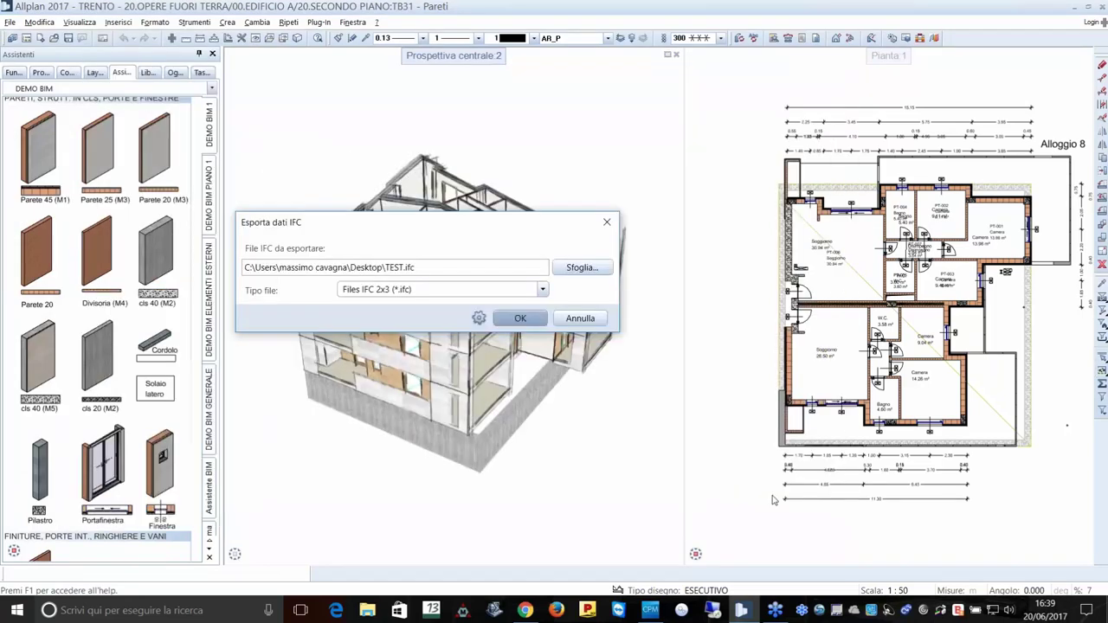
pyautogui.click(582, 269)
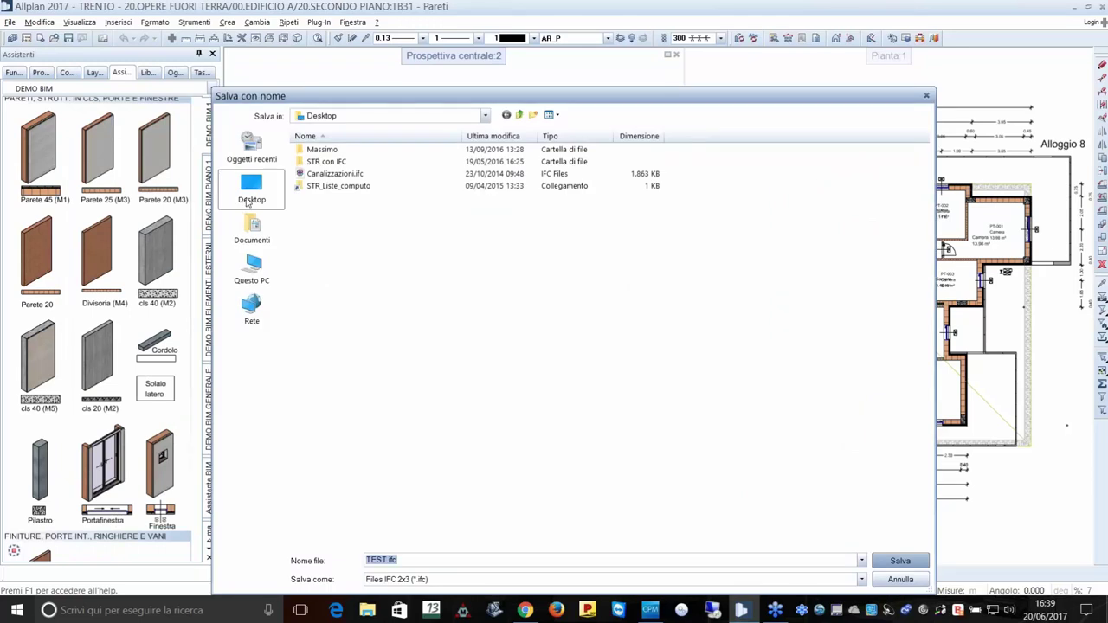
pyautogui.click(250, 197)
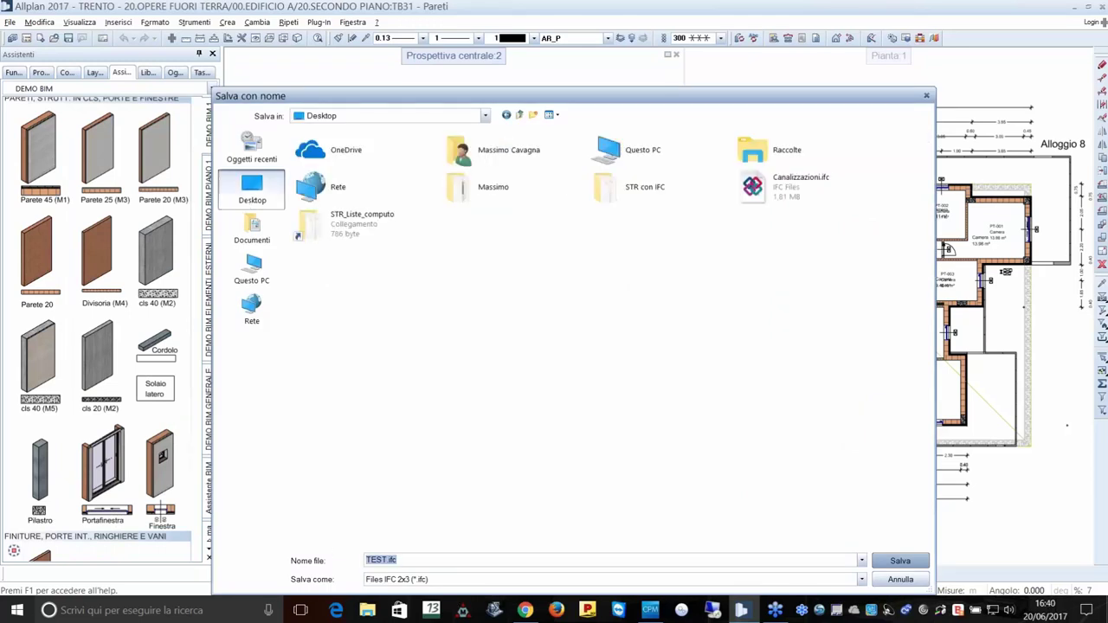
pyautogui.write('Modell')
pyautogui.write('o IFC ')
pyautogui.write('Webinar')
pyautogui.click(905, 562)
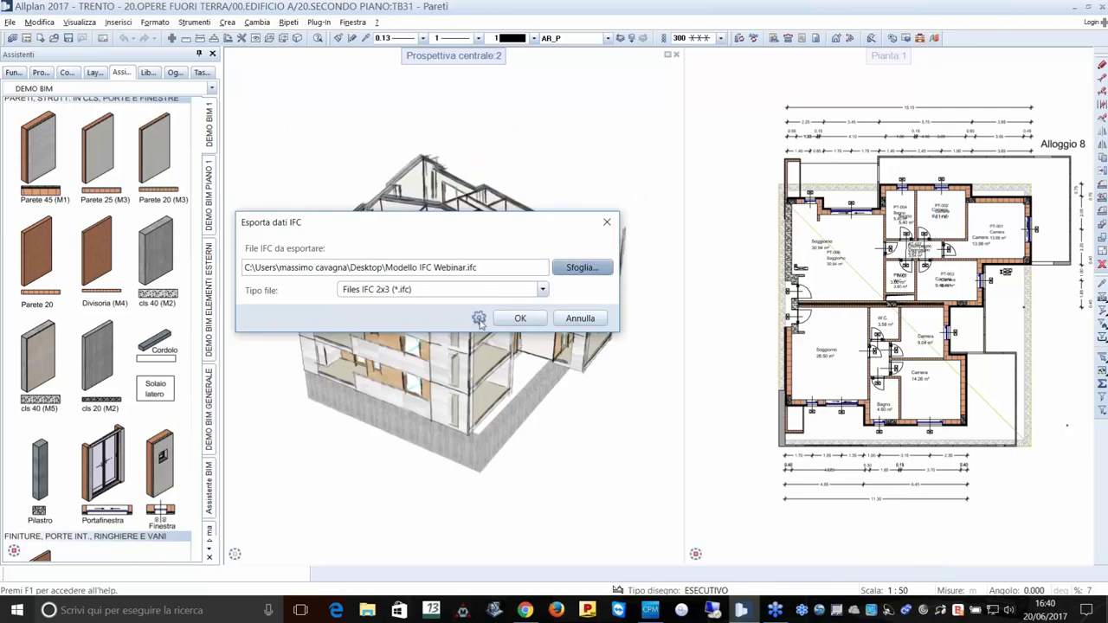
# Turn off the certified CV2.0 export option, run the export, and close the report.
pyautogui.click(479, 319)
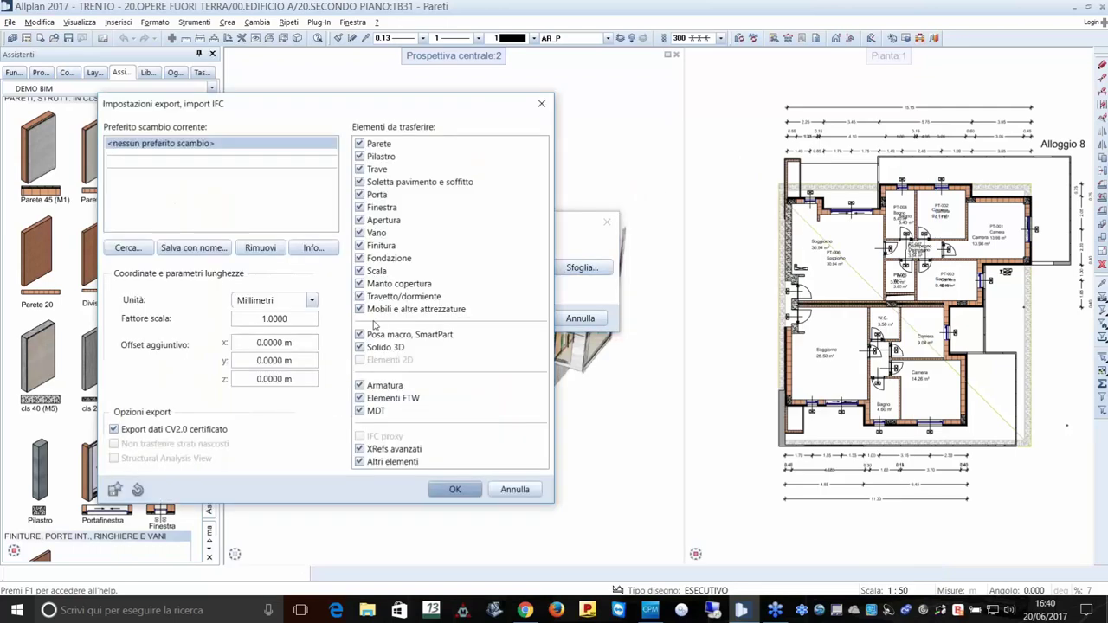
pyautogui.click(153, 429)
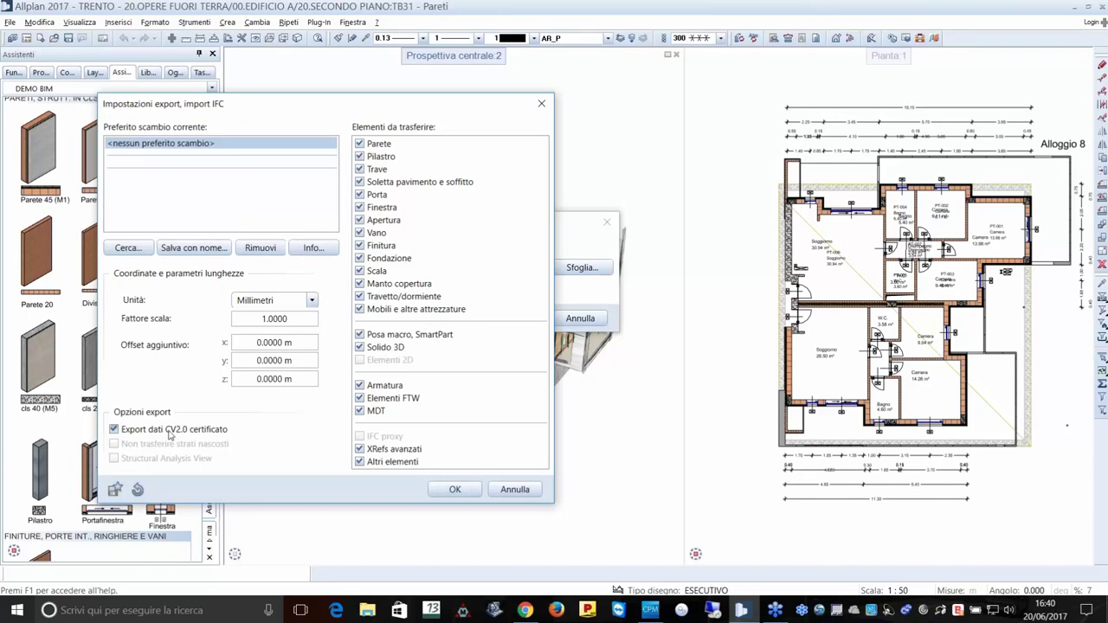
pyautogui.click(455, 491)
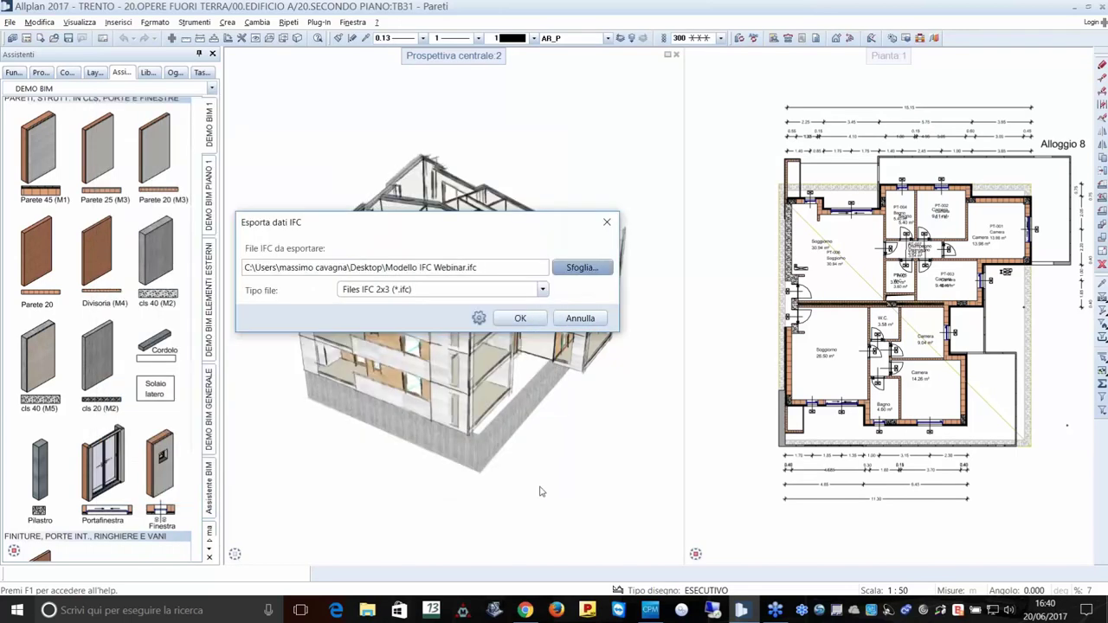
pyautogui.click(527, 320)
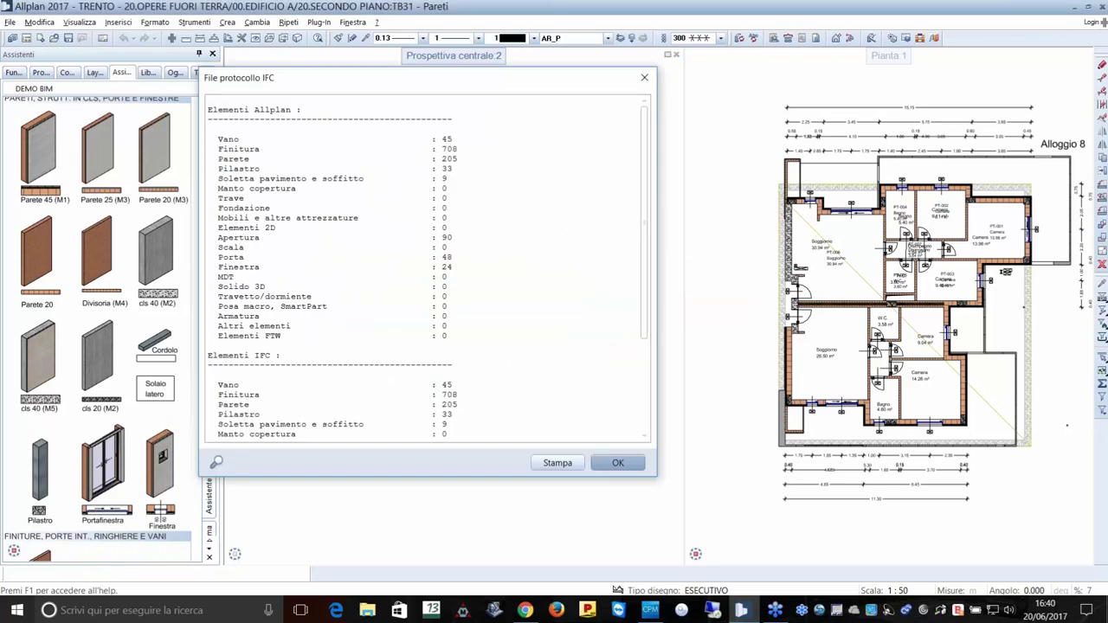
pyautogui.press('Return')
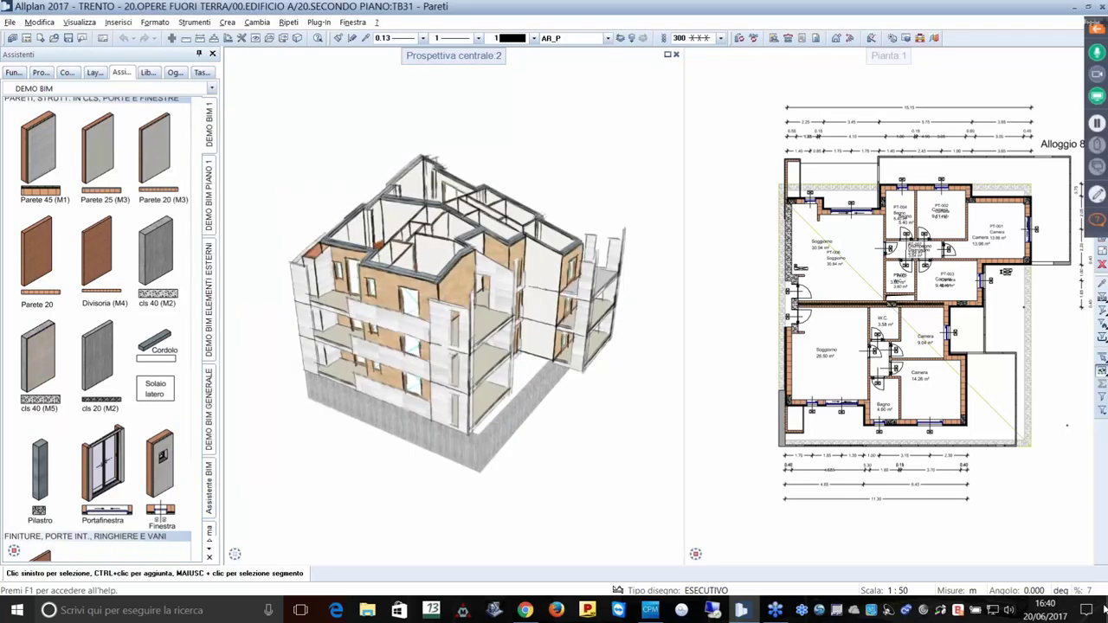
# On the desktop, move Modello IFC Webinar.ifc to the centre and open it in Solibri Model Viewer.
pyautogui.click(1105, 607)
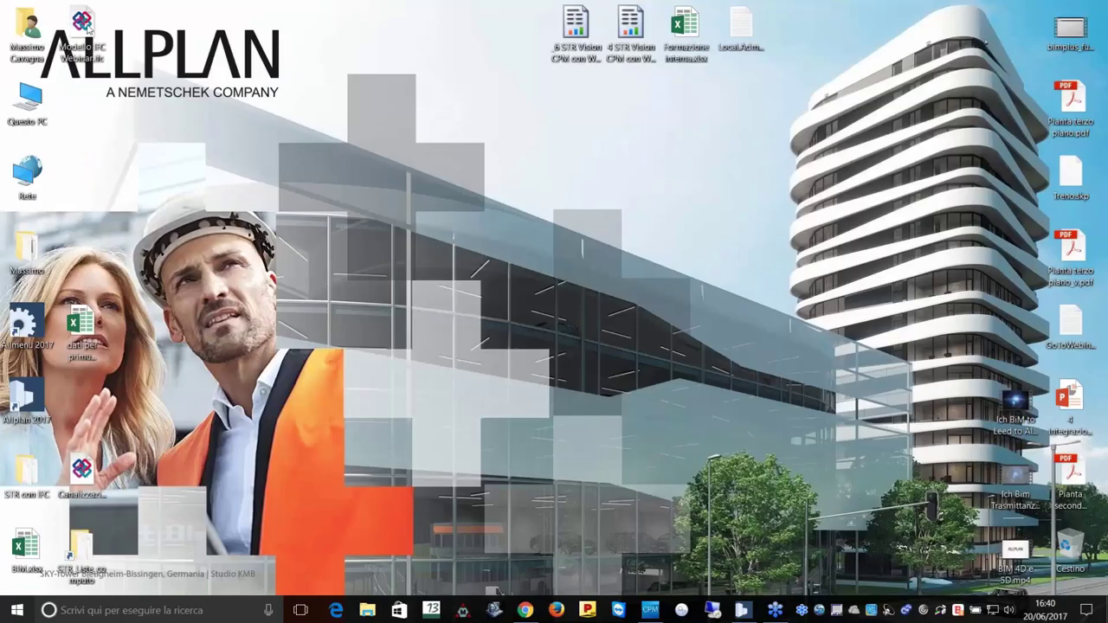
pyautogui.moveTo(611, 181); pyautogui.dragTo(575, 151)
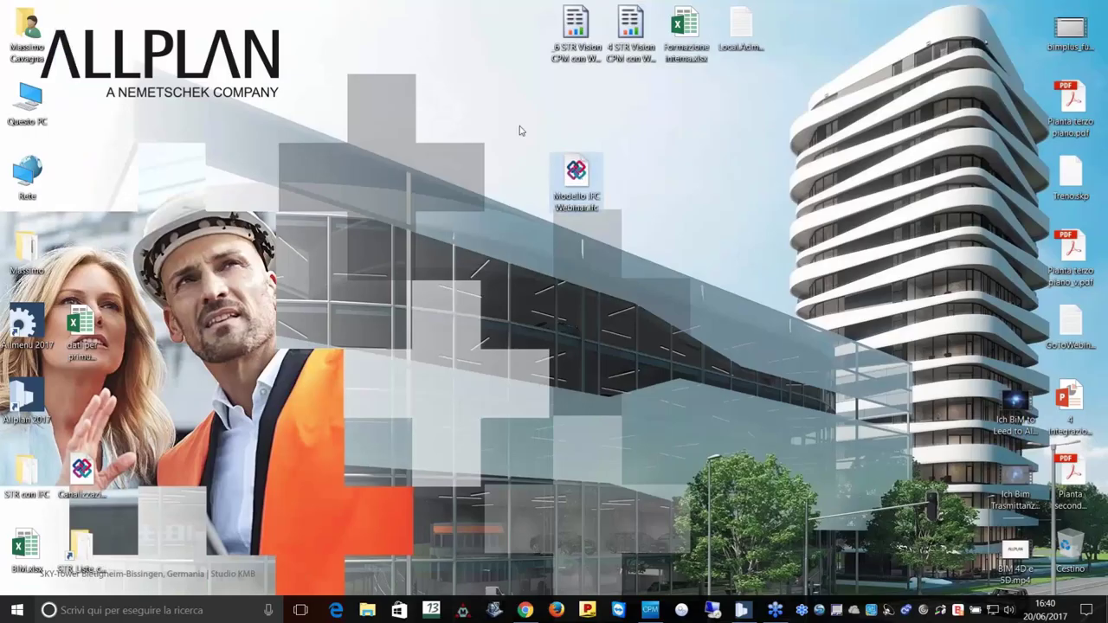
pyautogui.doubleClick(577, 173)
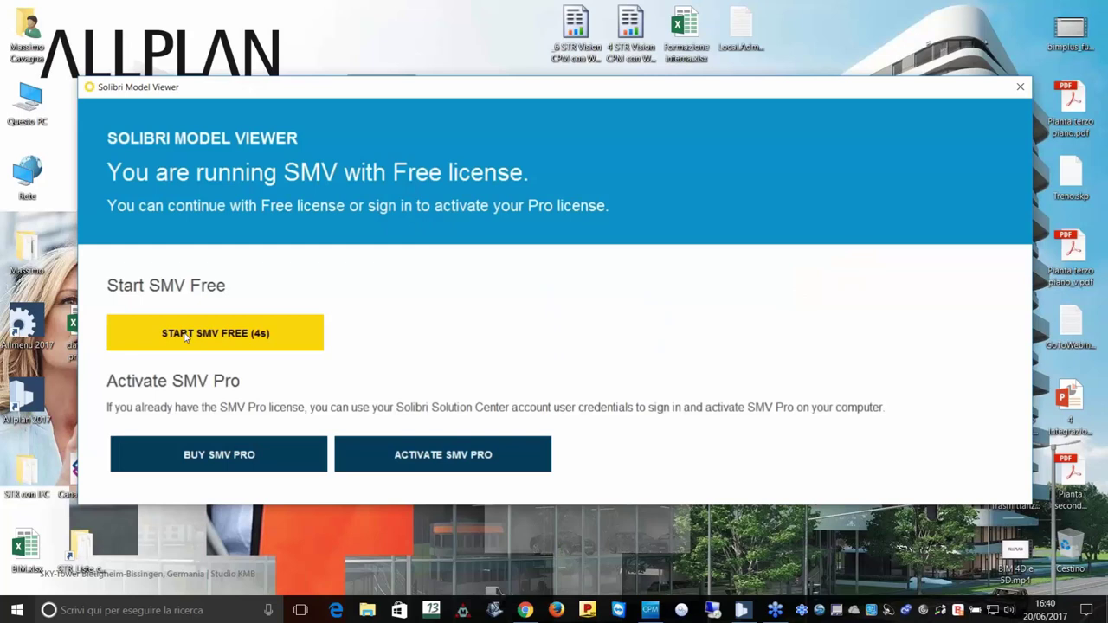
# Dismiss the licence dialog and Select prompt, then pick Modello IFC Webinar.ifc from Recent Models.
pyautogui.click(185, 336)
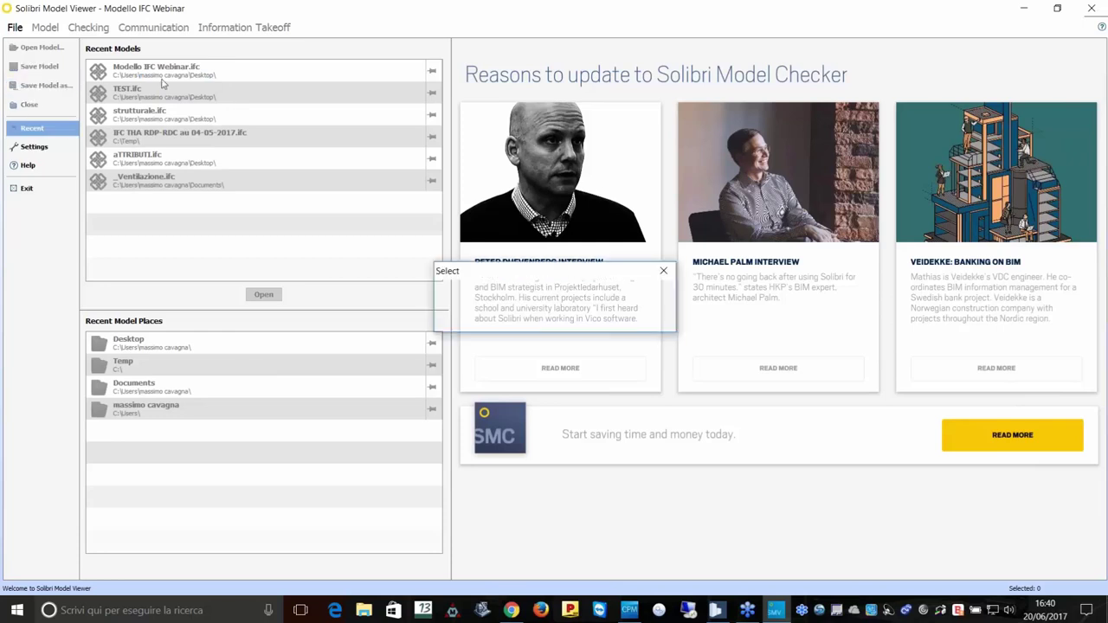
pyautogui.press('Escape')
pyautogui.click(136, 69)
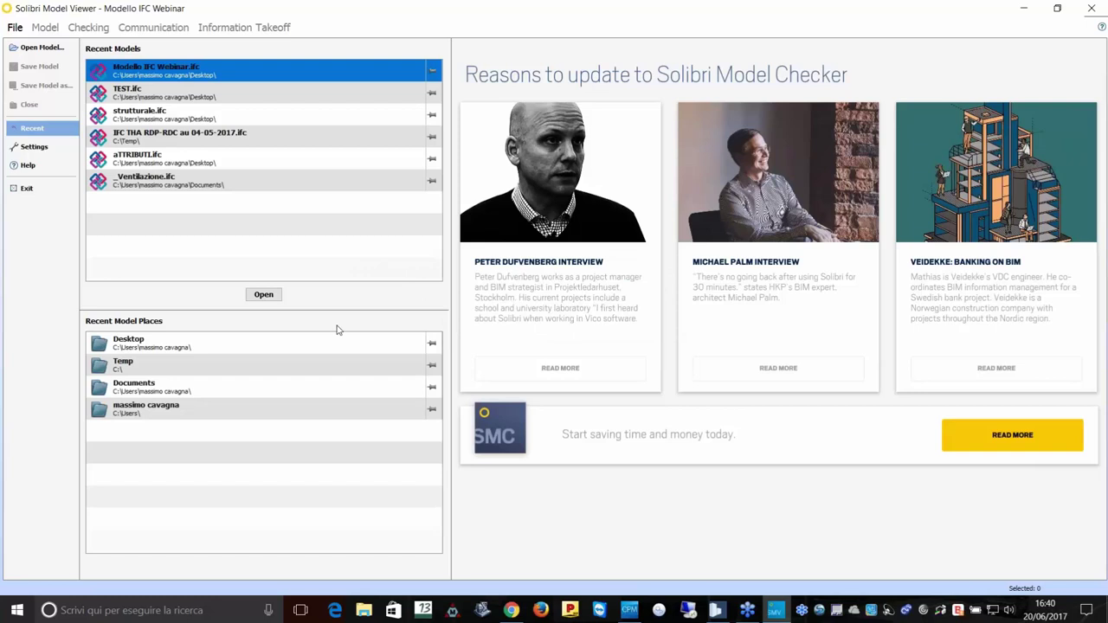
# Open the Modello IFC Webinar model, orbit to its left side, and select a wall.
pyautogui.doubleClick(176, 76)
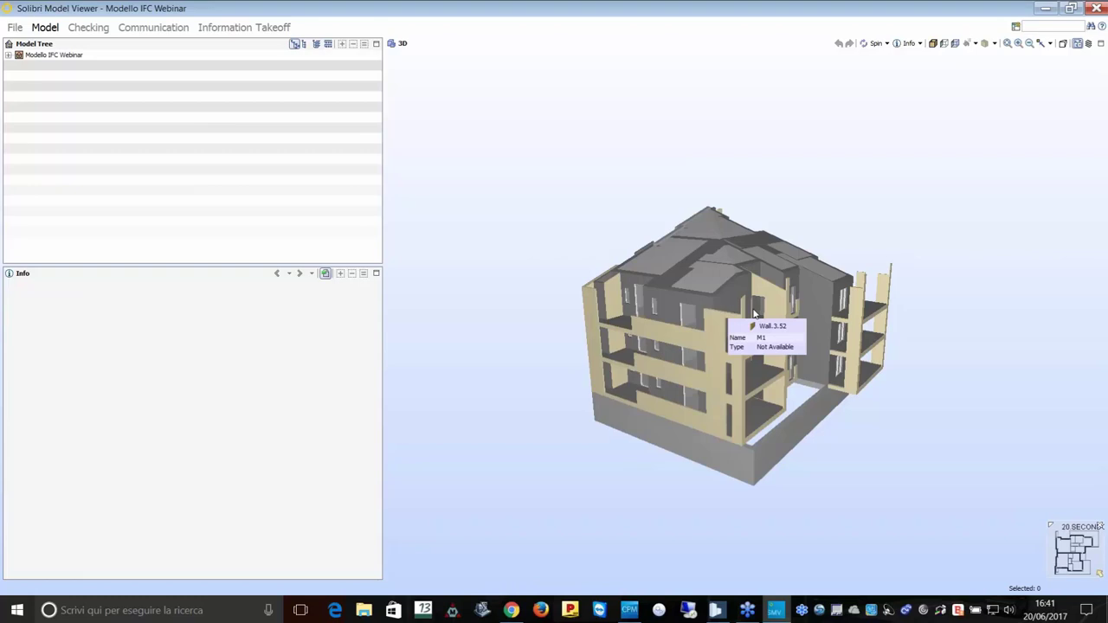
pyautogui.moveTo(744, 338)
pyautogui.mouseDown()
pyautogui.moveTo(753, 364)
pyautogui.moveTo(855, 433)
pyautogui.moveTo(579, 339)
pyautogui.moveTo(693, 381)
pyautogui.mouseUp()
pyautogui.moveTo(771, 312); pyautogui.dragTo(710, 352)
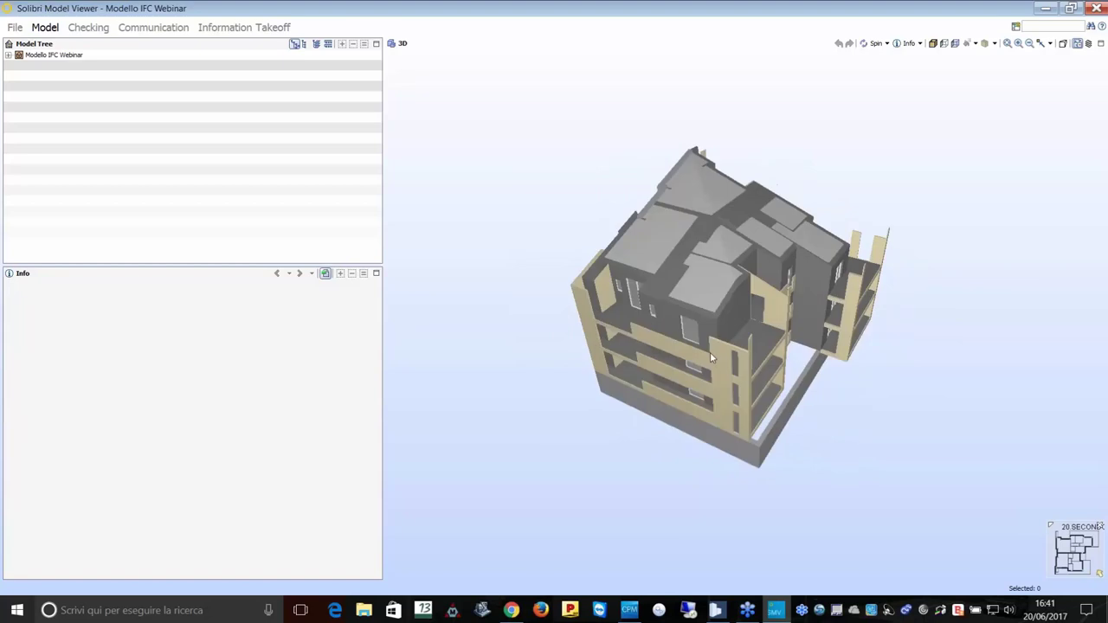
pyautogui.click(712, 355)
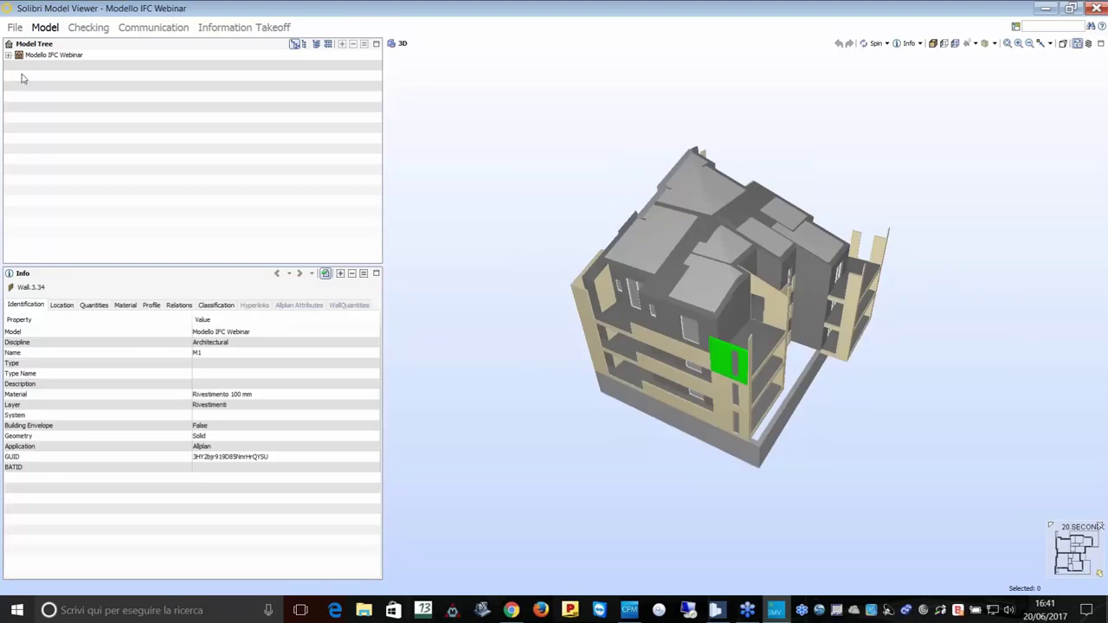
# Expand the Model Tree through 20.OPERE FUORI TERRA and 00.EDIFICIO A down to 00.PIANO TERRA.
pyautogui.click(8, 54)
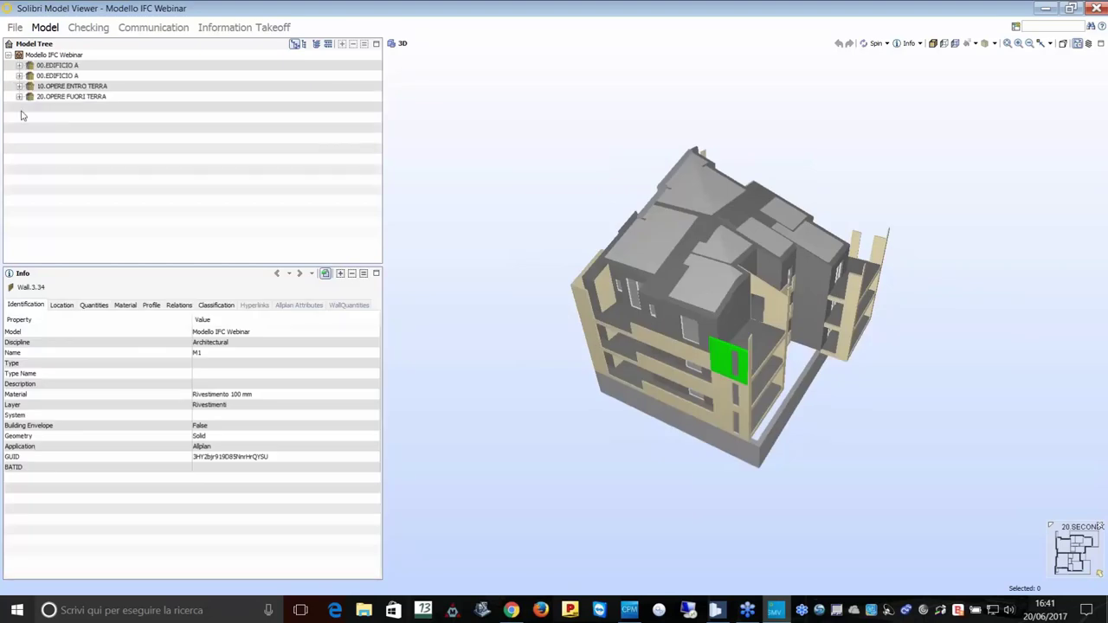
pyautogui.click(19, 86)
pyautogui.click(19, 106)
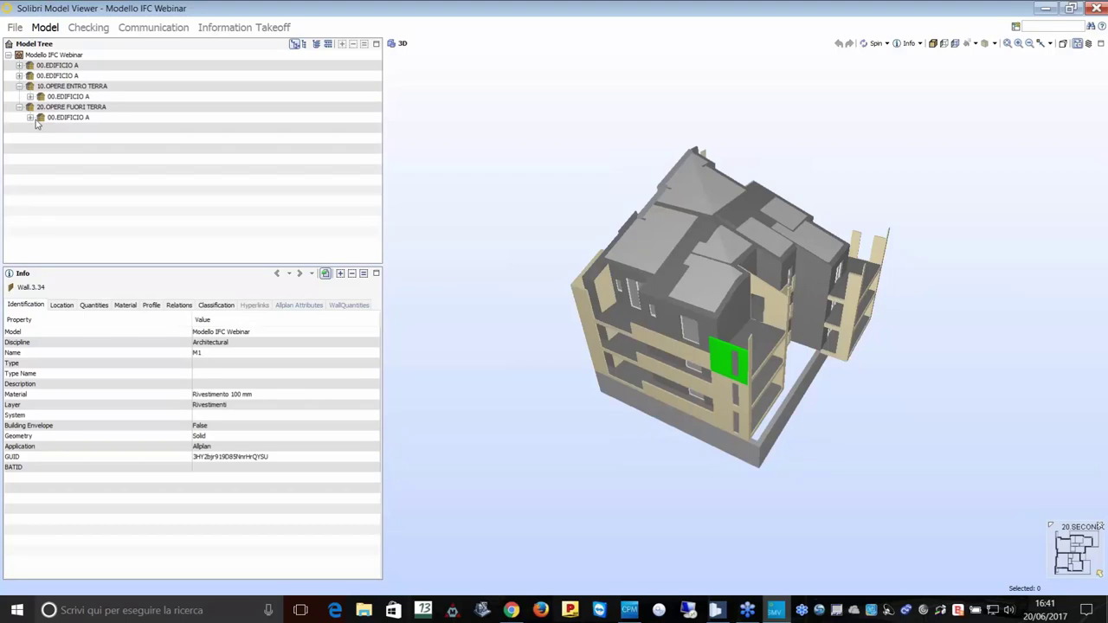
pyautogui.click(30, 117)
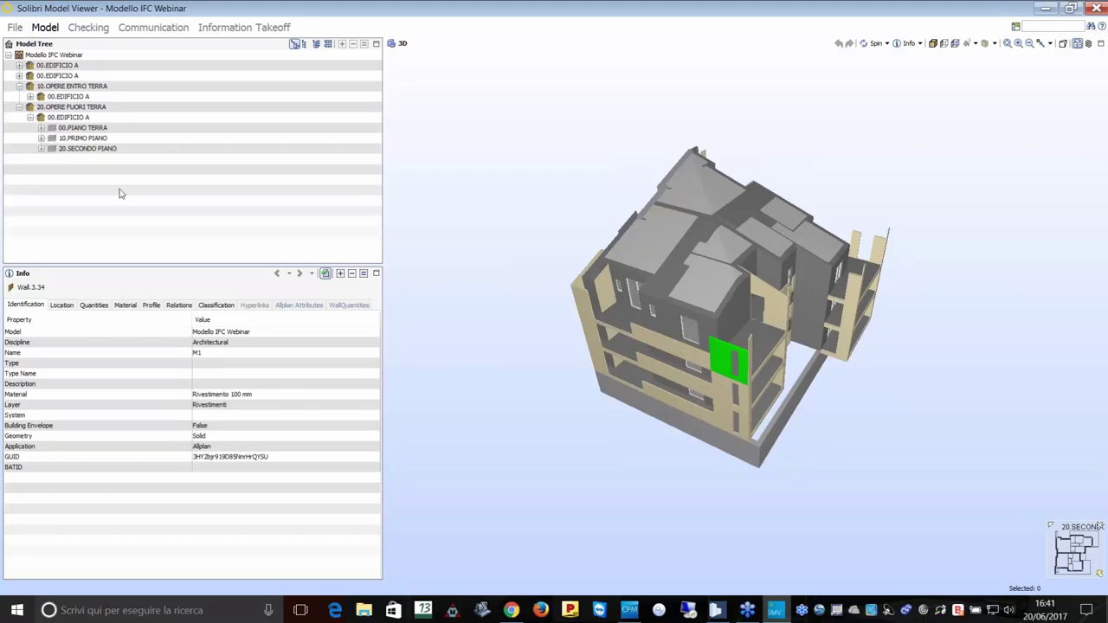
pyautogui.click(41, 127)
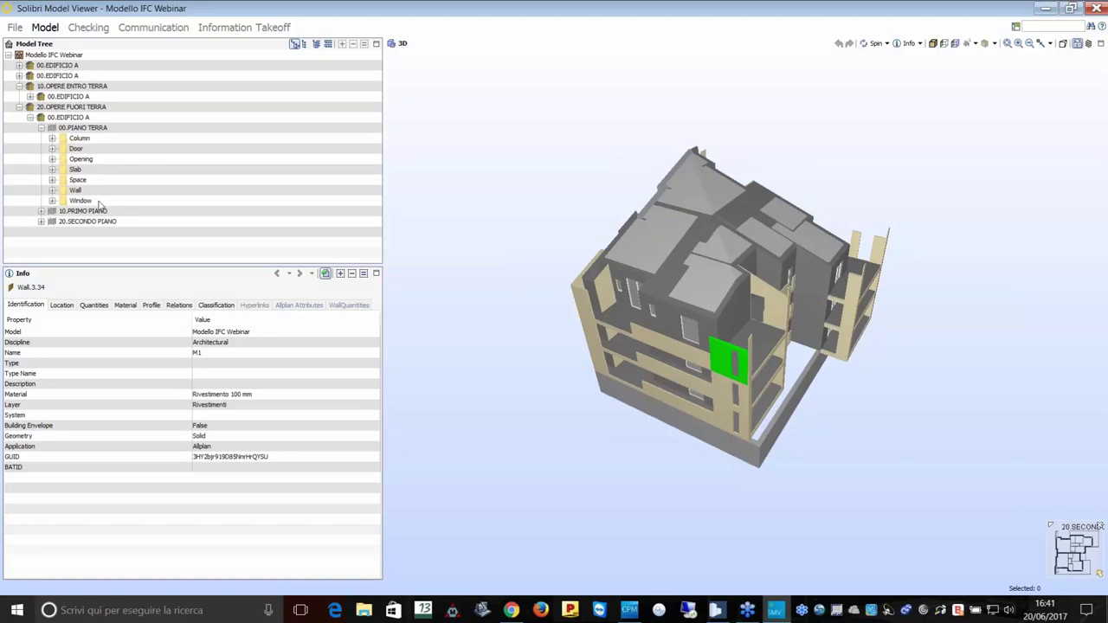
# Check the wall's Categoria_ristrutturazione Allplan attribute, then close Solibri without saving.
pyautogui.click(299, 306)
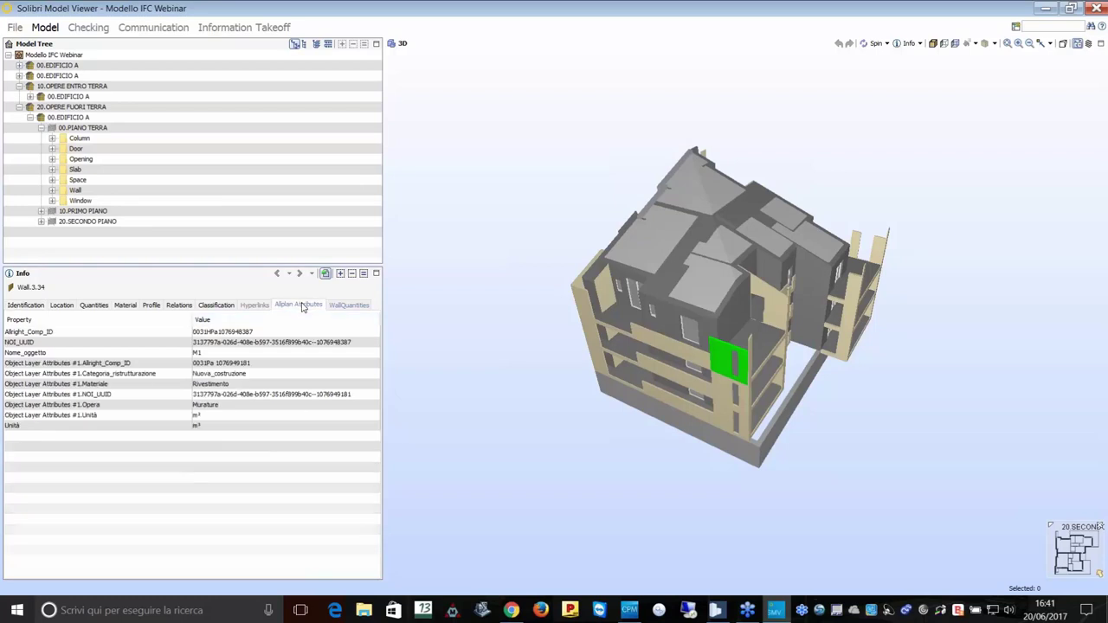
pyautogui.click(289, 373)
pyautogui.click(1097, 8)
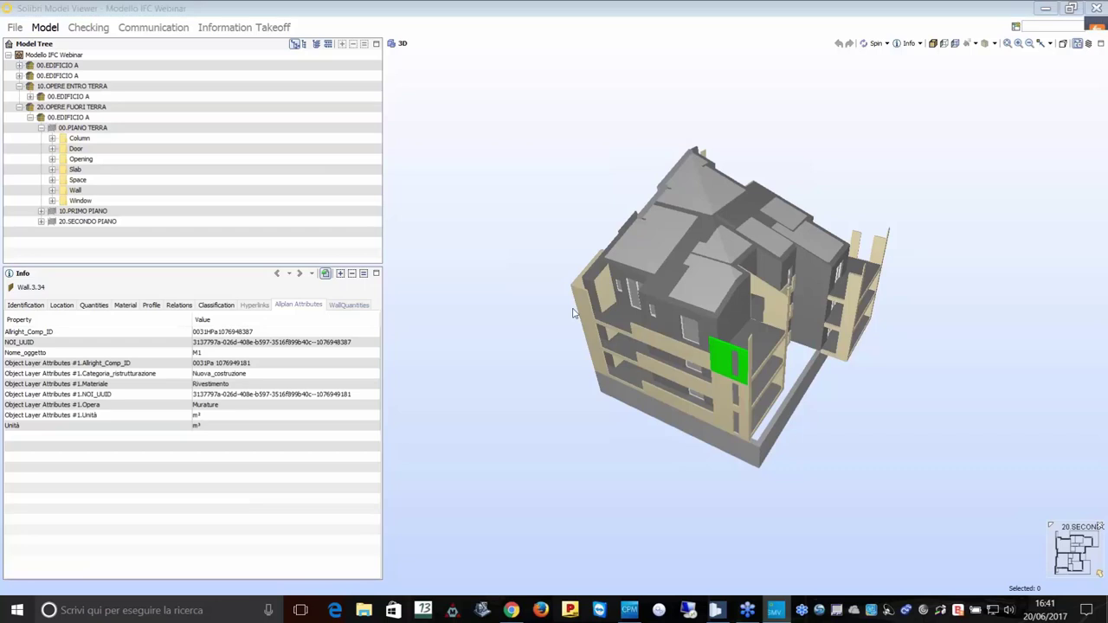
pyautogui.click(564, 317)
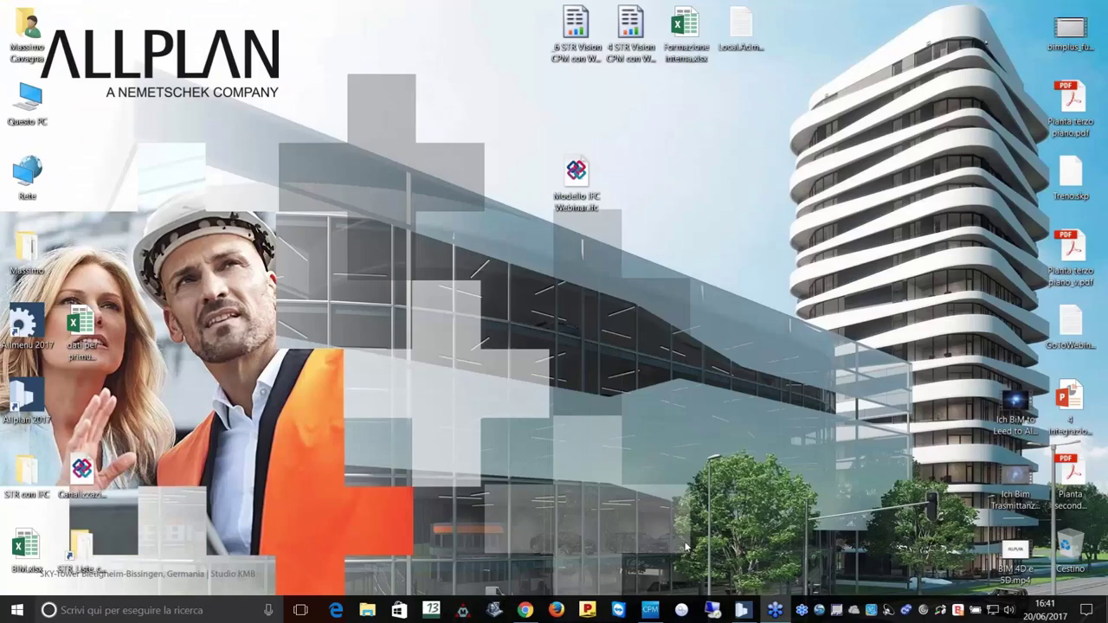
# Use Importa da Allplan to import 6 STR Vision CPM con WBS e NrElemento.rdlc.xca from STR_Liste_computo.
pyautogui.click(649, 612)
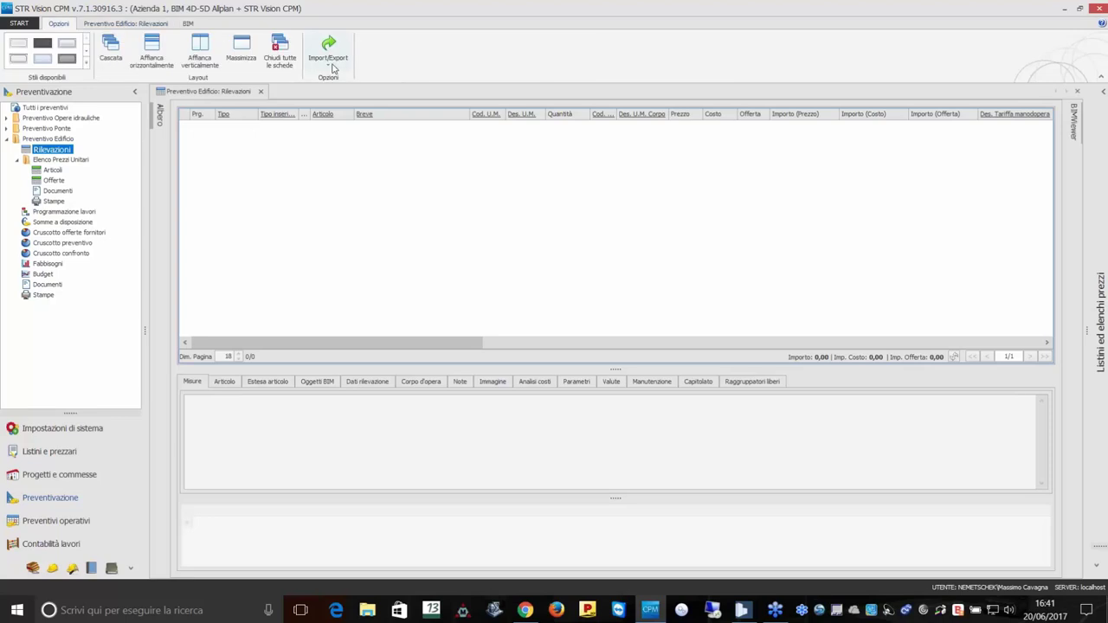
pyautogui.click(333, 68)
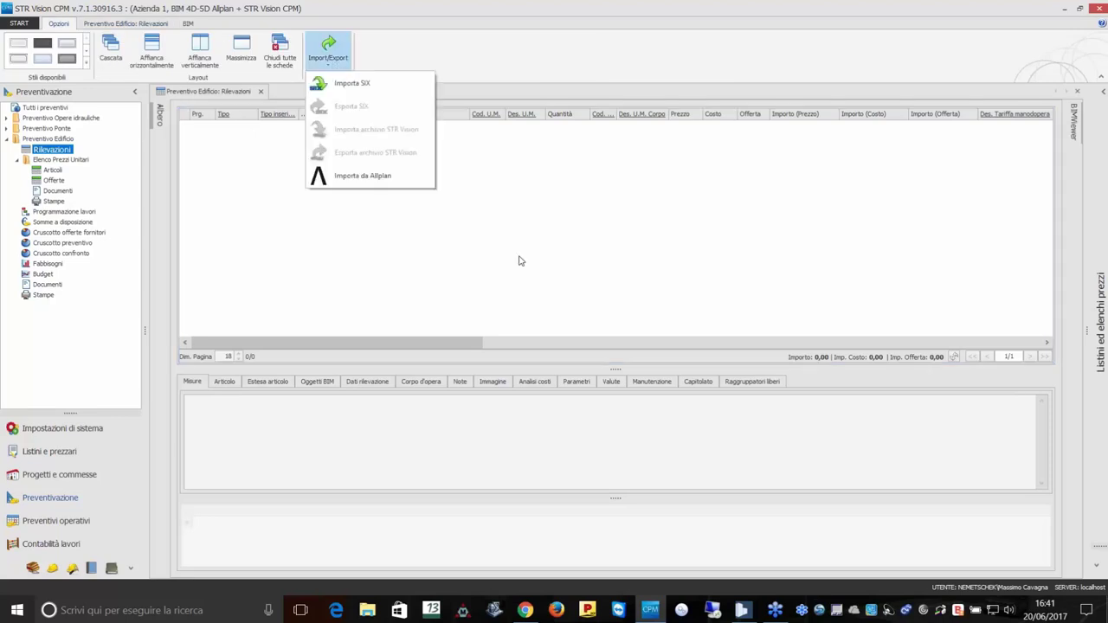
pyautogui.click(363, 177)
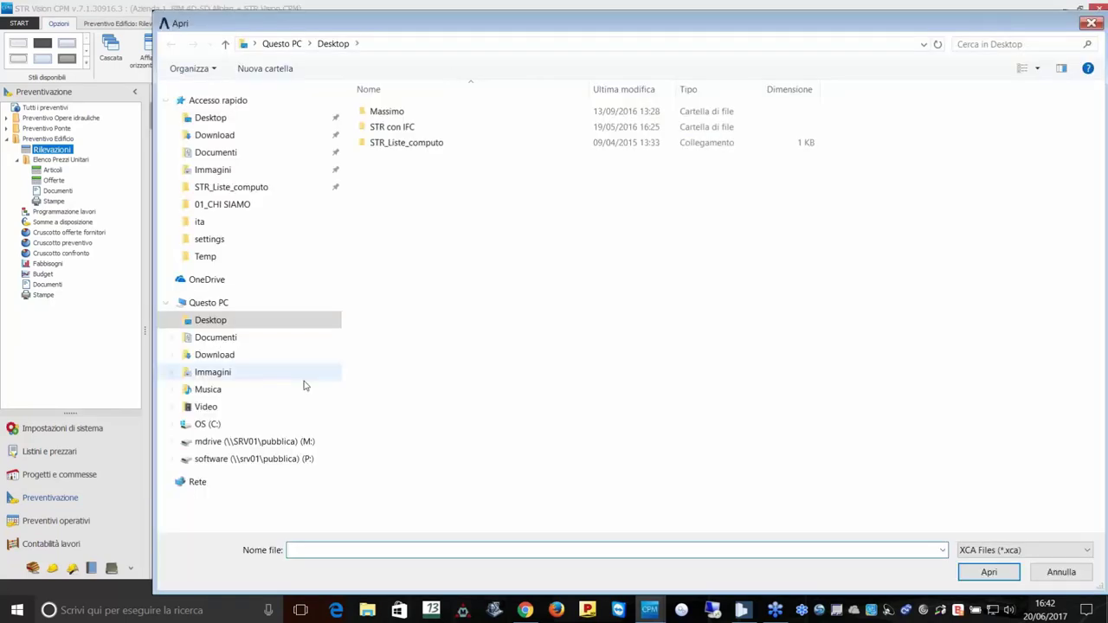
pyautogui.moveTo(209, 303)
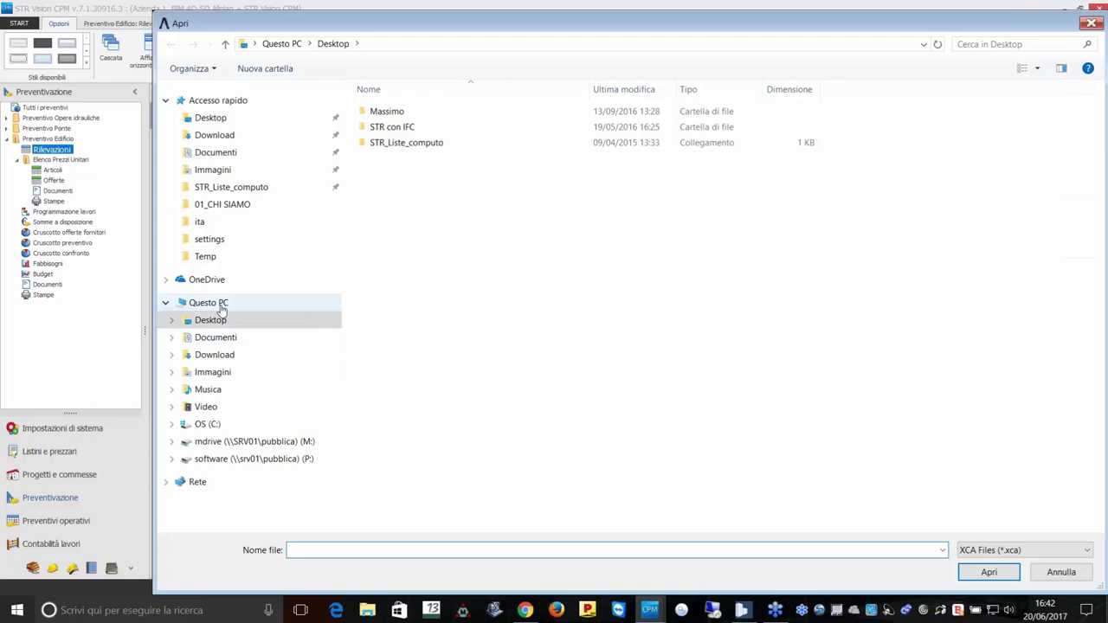
pyautogui.click(221, 305)
pyautogui.click(242, 188)
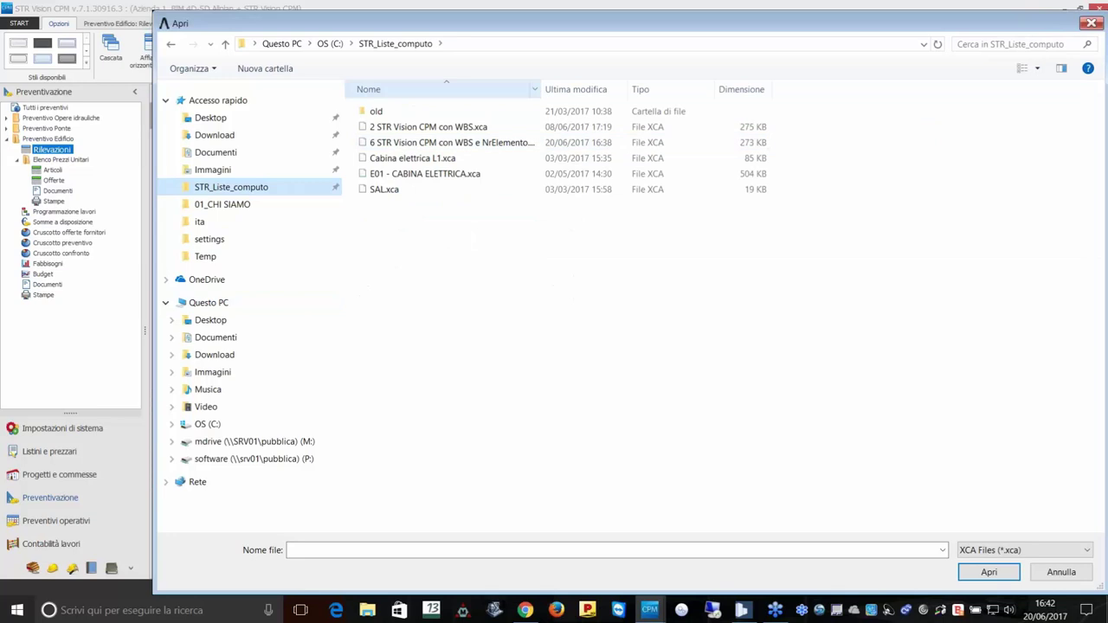
pyautogui.doubleClick(541, 89)
pyautogui.click(586, 144)
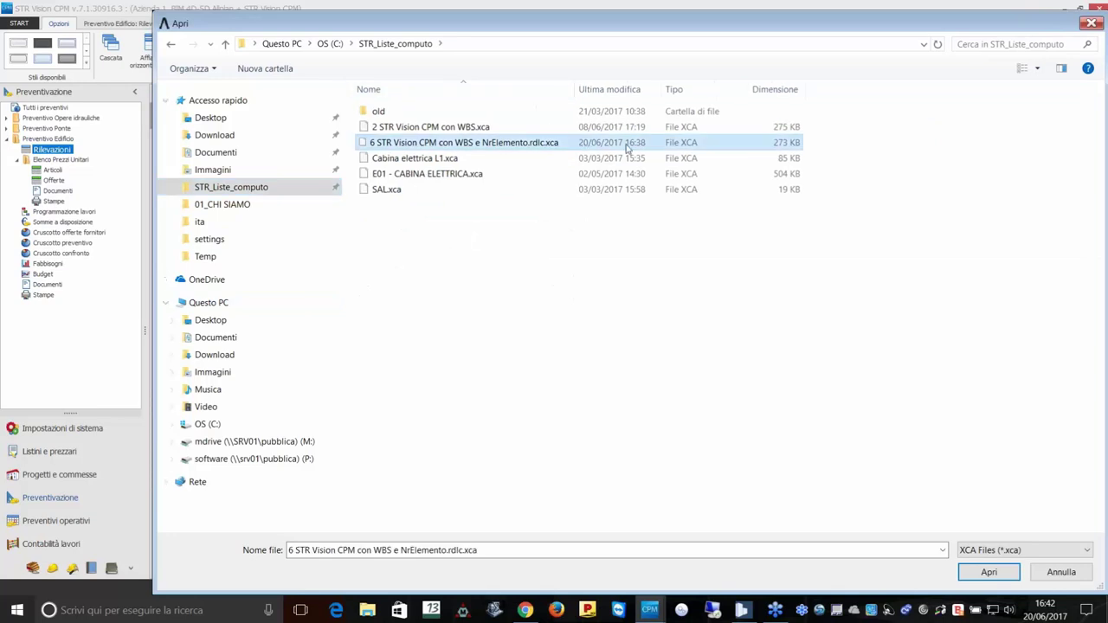
pyautogui.click(990, 573)
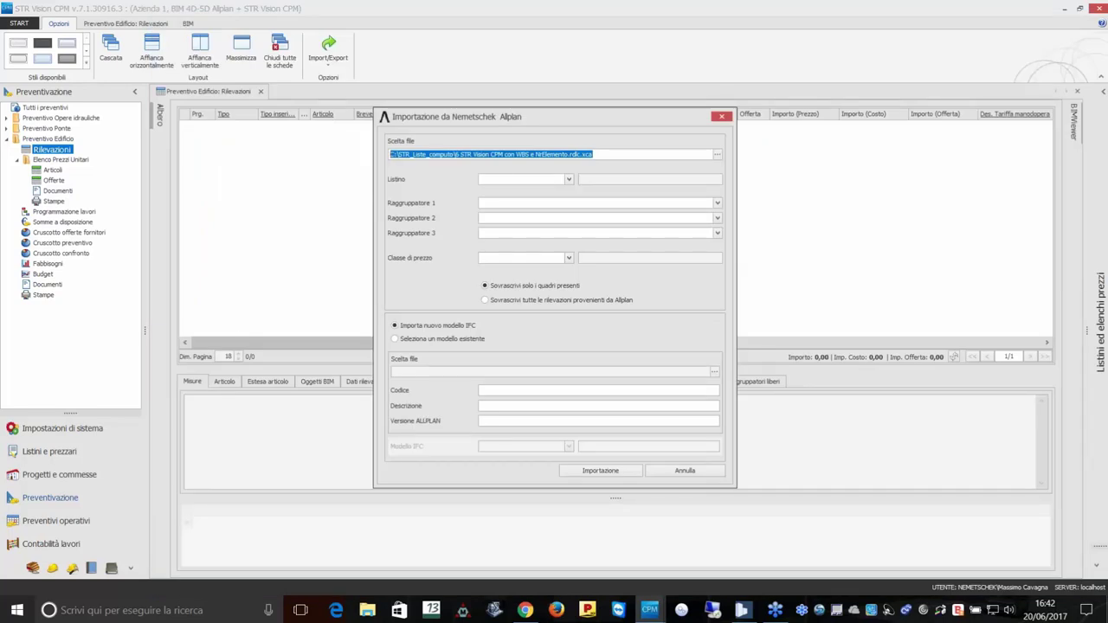
pyautogui.click(608, 474)
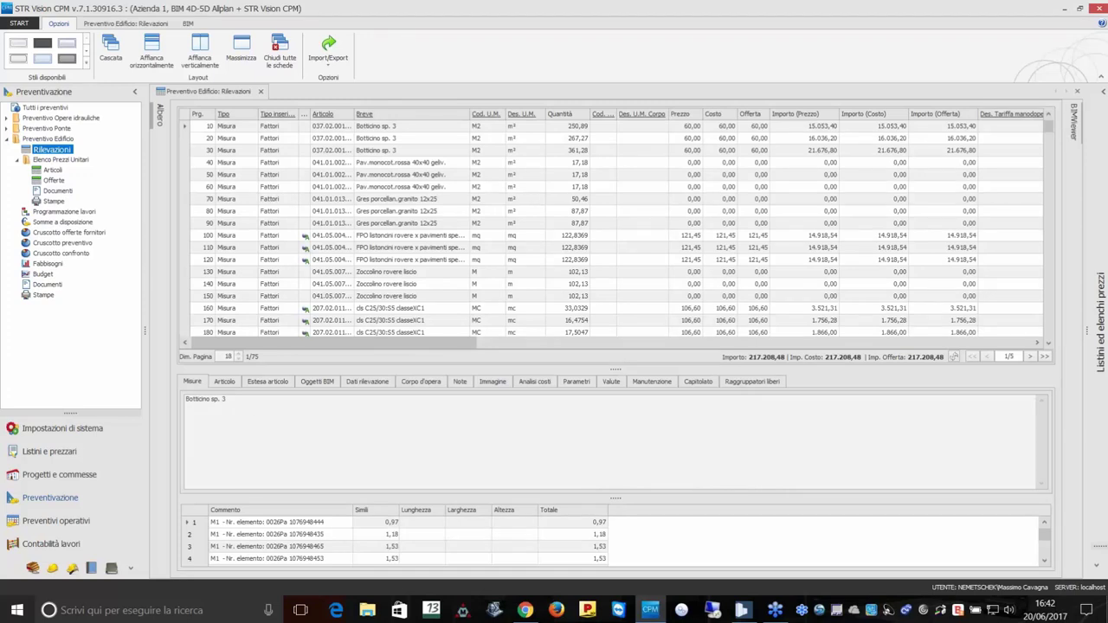
# Compare with Allplan's project structure, then open the WBS tree panel in CPM and expand the WBS root.
pyautogui.click(743, 610)
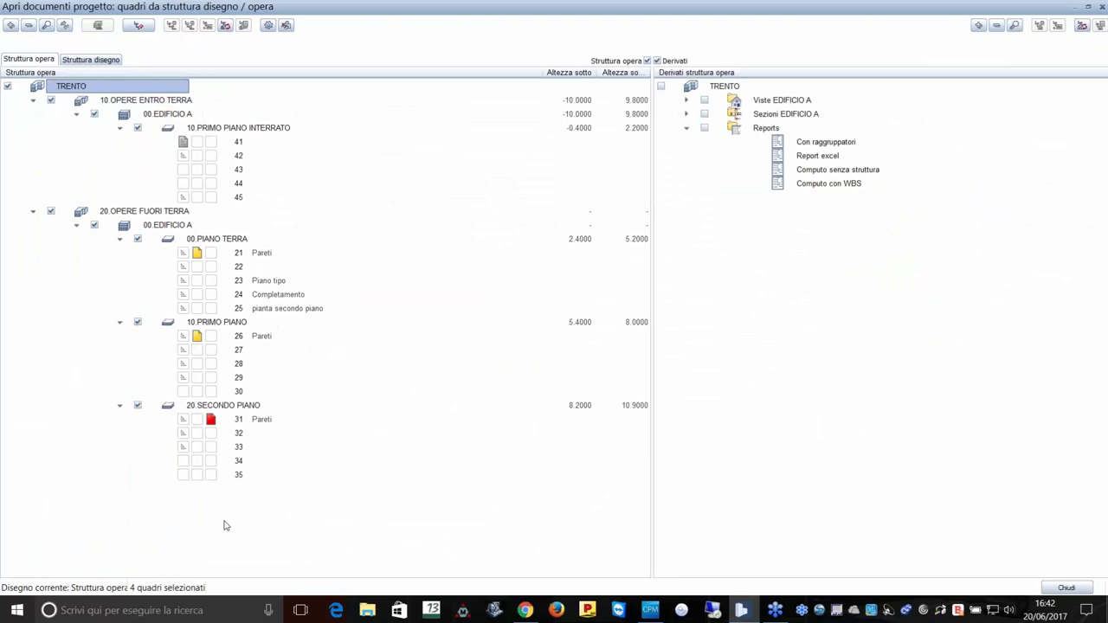
pyautogui.click(655, 615)
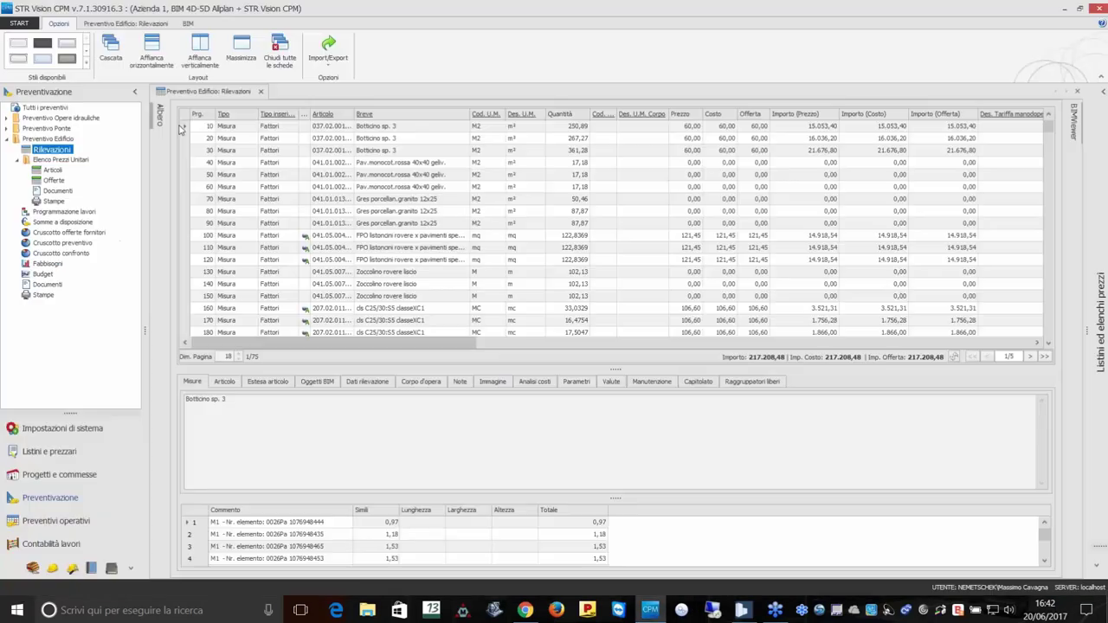
pyautogui.click(160, 115)
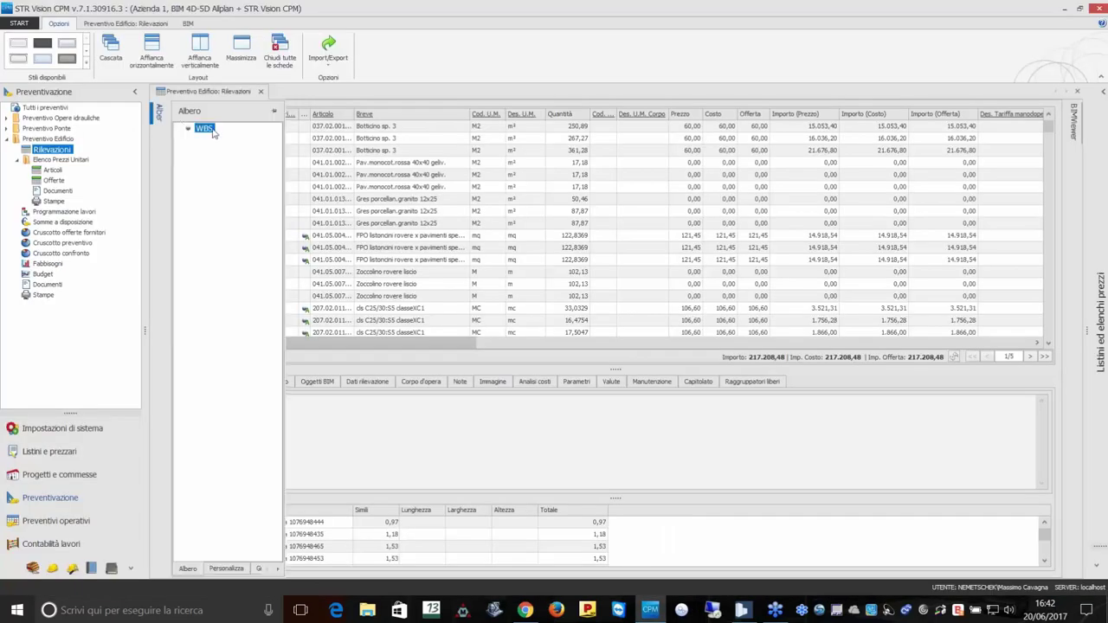
pyautogui.rightClick(213, 131)
pyautogui.click(251, 139)
# Expand the WBS groups, filter to 20.00 EDIFICIO A, then return to the root and row list.
pyautogui.moveTo(284, 218); pyautogui.dragTo(394, 217)
pyautogui.click(191, 139)
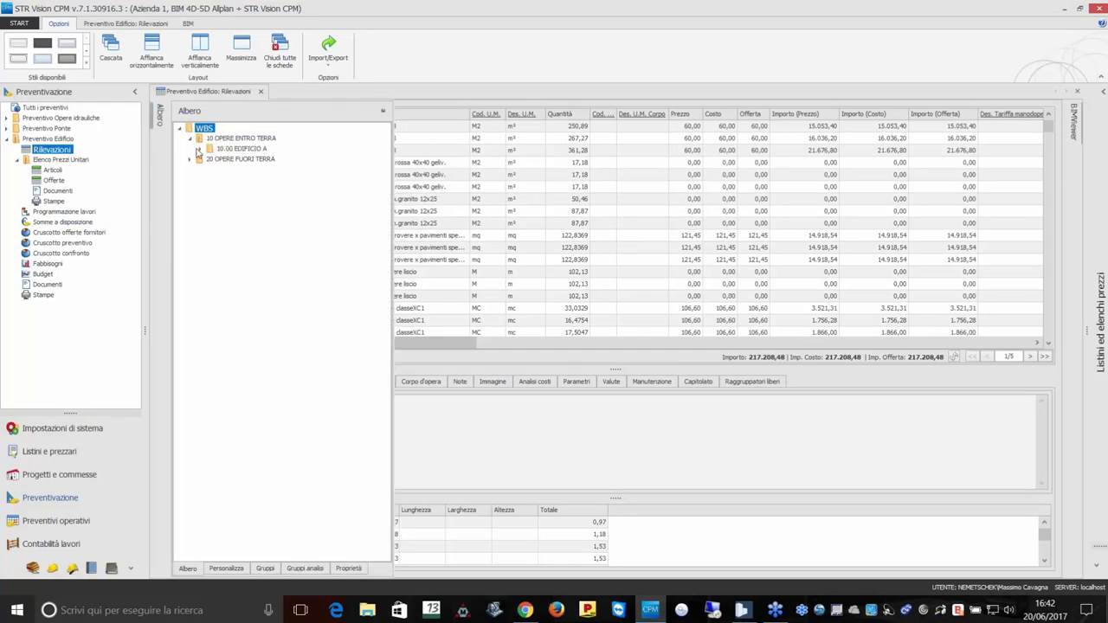
pyautogui.click(199, 149)
pyautogui.click(190, 170)
pyautogui.click(200, 181)
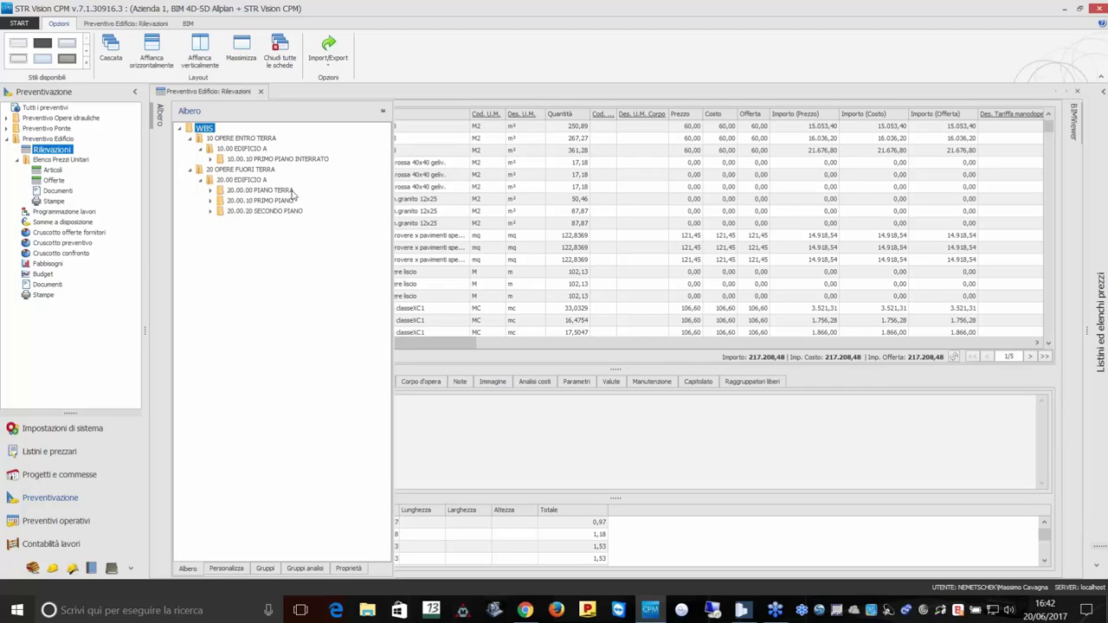
pyautogui.click(249, 180)
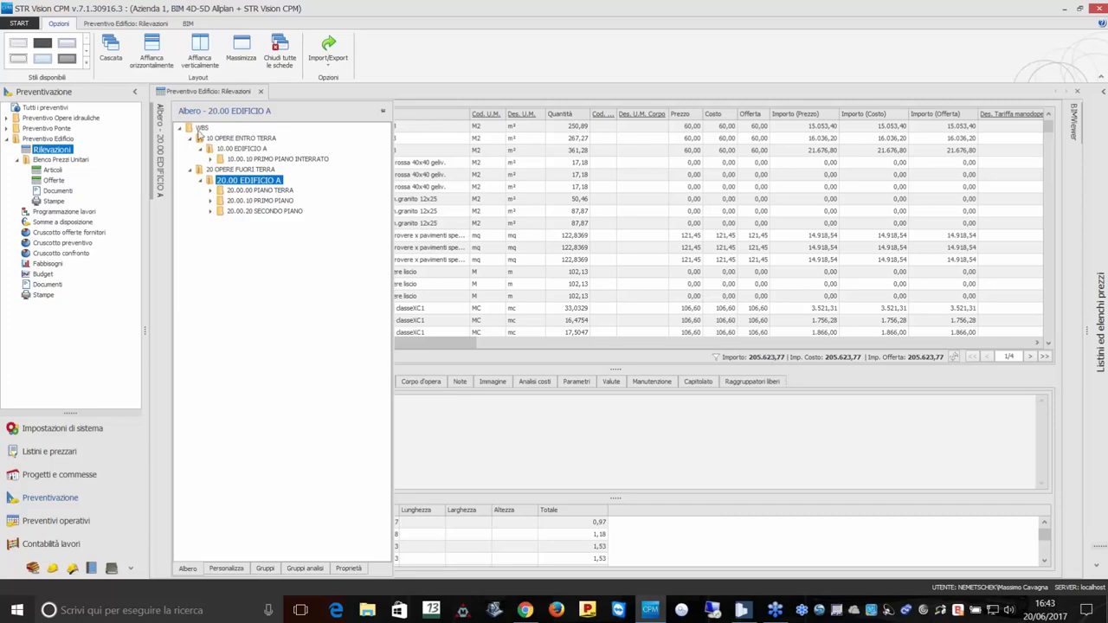
pyautogui.click(203, 129)
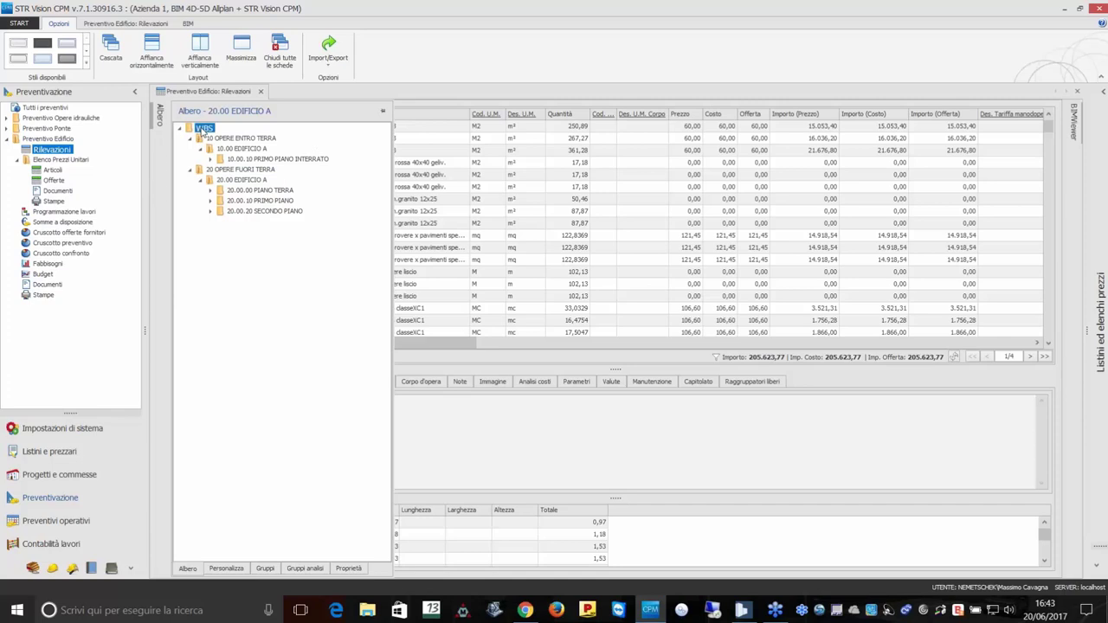
pyautogui.click(533, 284)
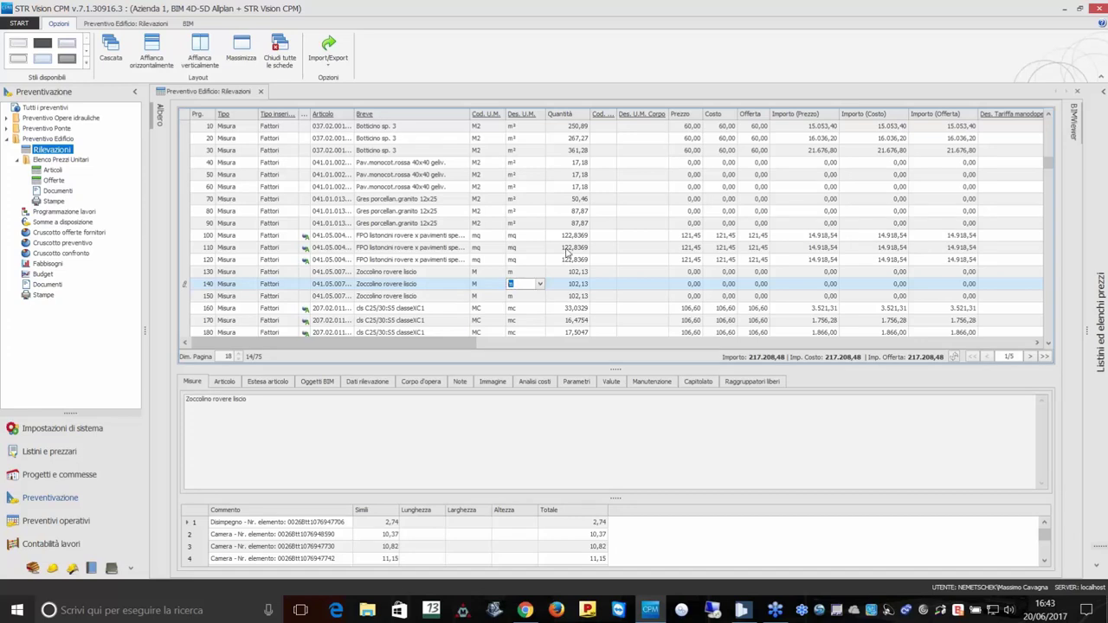
# Select row 130, Zoccolino rovere liscio, and view the formula behind its first measurement line.
pyautogui.click(362, 272)
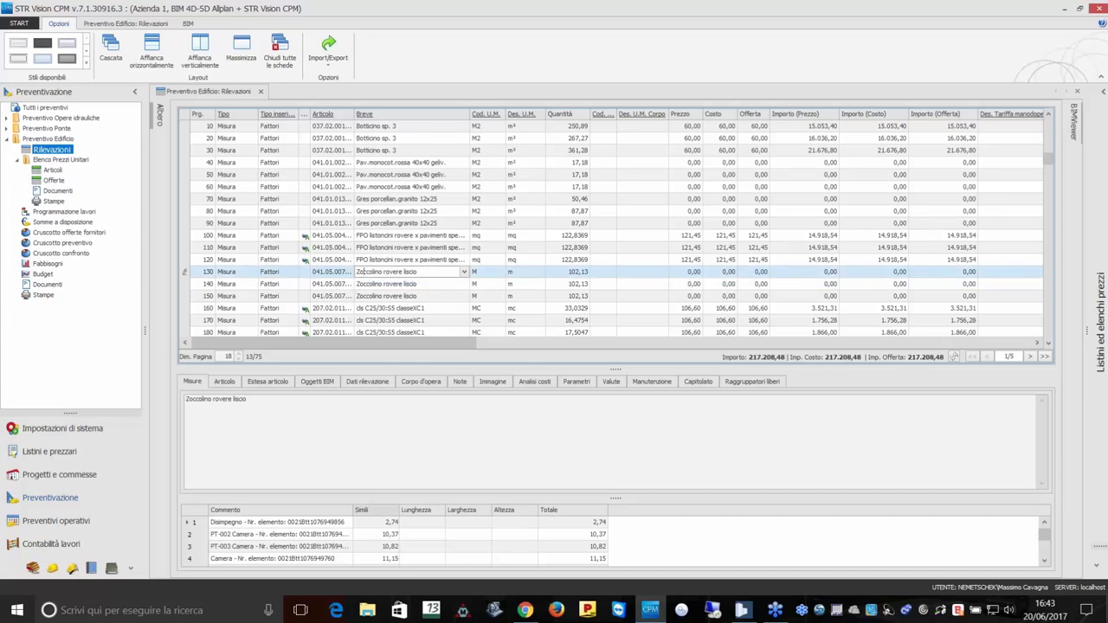
pyautogui.click(319, 522)
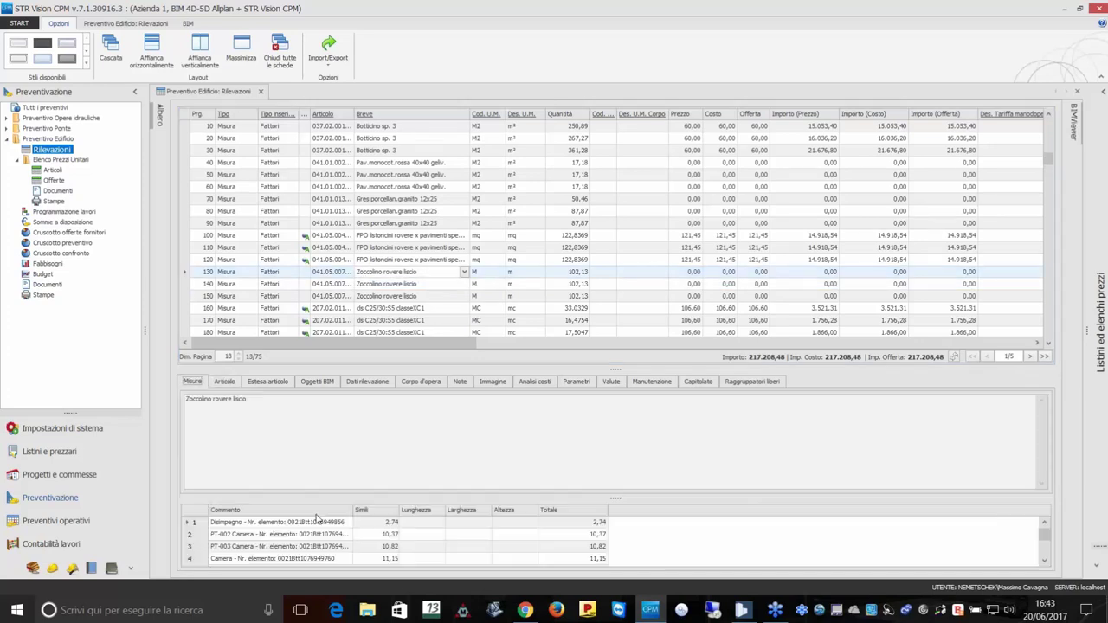
pyautogui.click(392, 524)
pyautogui.click(391, 524)
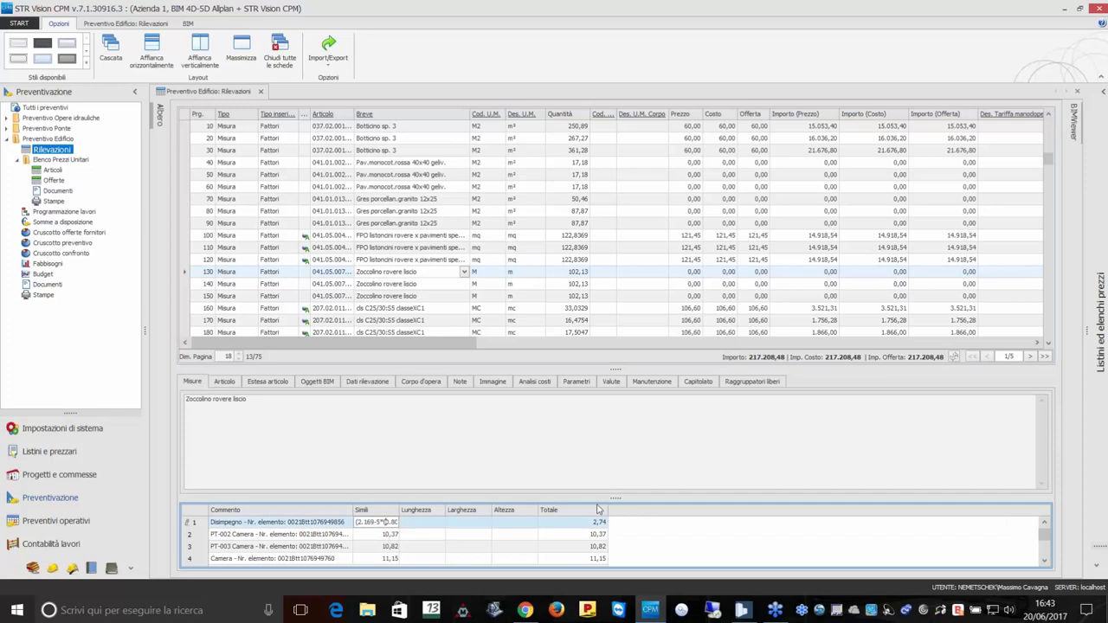
# Enlarge the measurement grid and reveal the full sum formula of line 2, PT-002 Camera.
pyautogui.moveTo(615, 499); pyautogui.dragTo(616, 456)
pyautogui.click(374, 490)
pyautogui.click(374, 490)
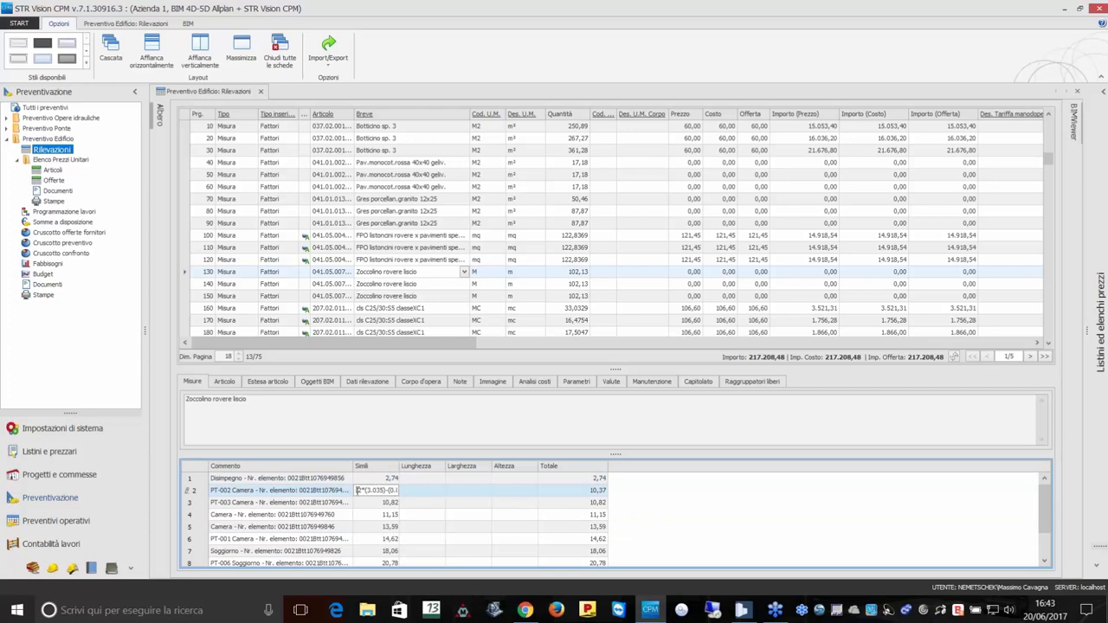
pyautogui.moveTo(374, 490); pyautogui.dragTo(407, 492)
# Preview the PREV-ST Computo Metrico Estimativo report from Stampa rapida.
pyautogui.click(113, 26)
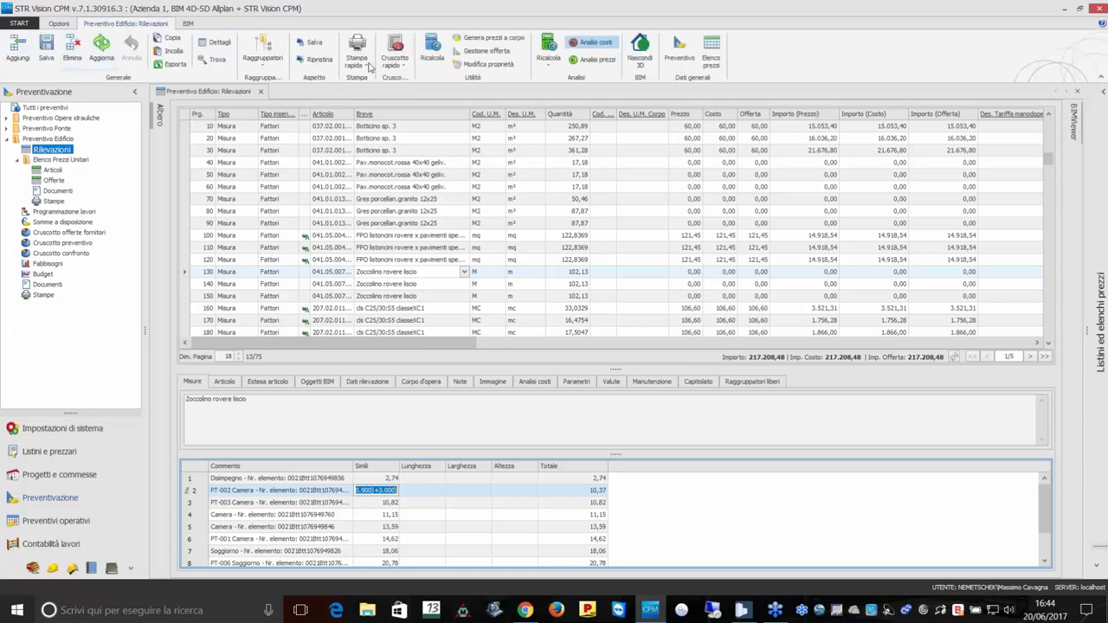
pyautogui.click(368, 65)
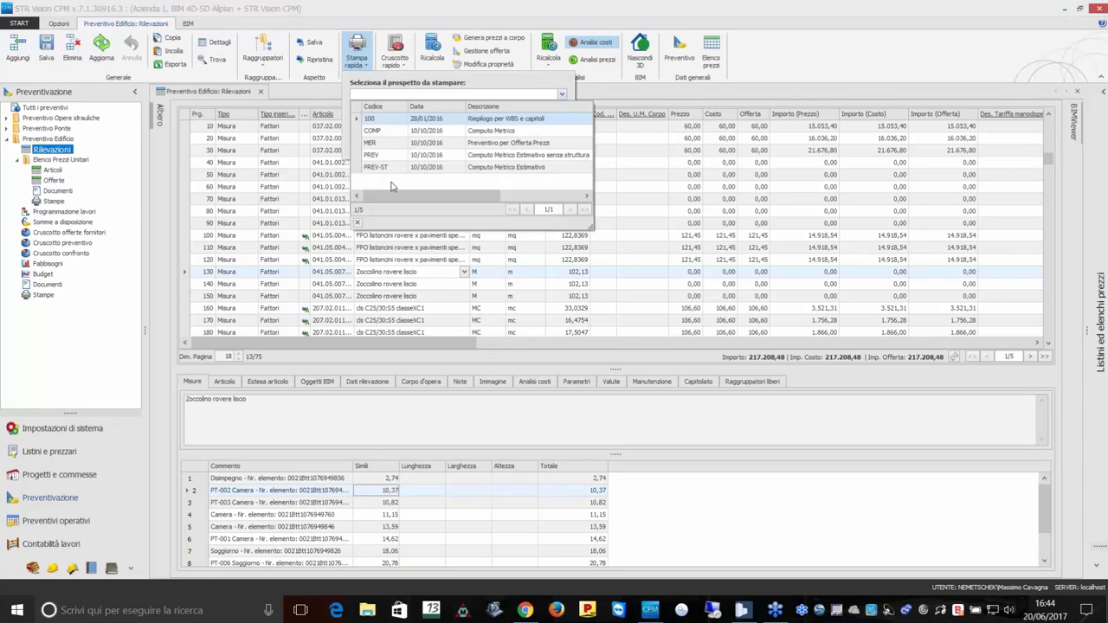
pyautogui.click(386, 168)
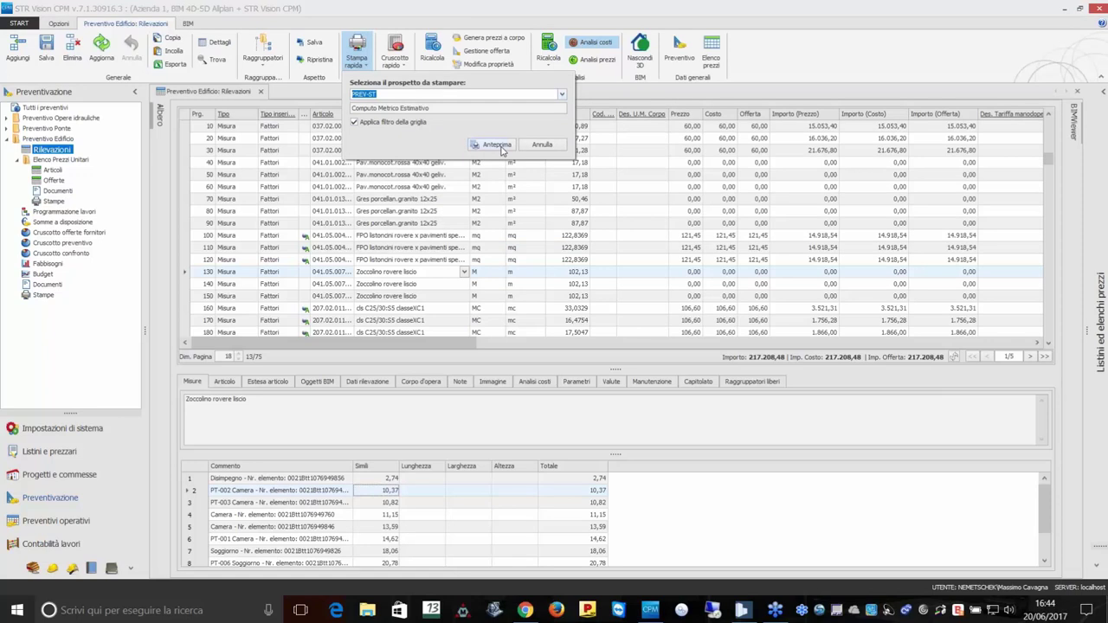
pyautogui.click(499, 146)
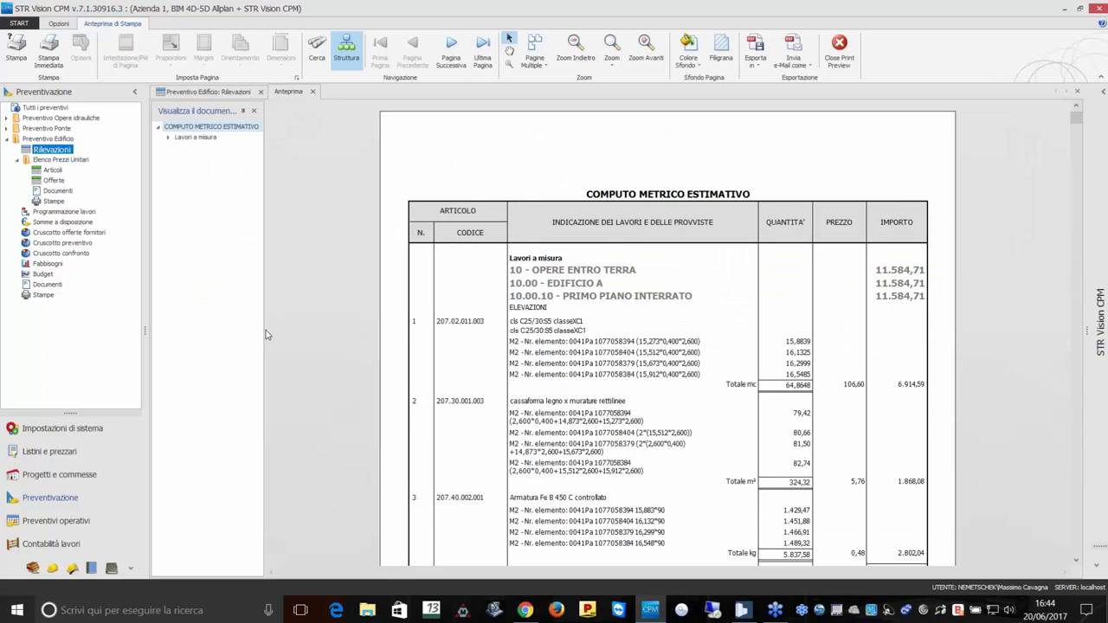
# Widen and expand the report outline, jumping to 20.00.00 - PIANO TERRA and its categories.
pyautogui.moveTo(267, 334); pyautogui.dragTo(395, 334)
pyautogui.click(169, 137)
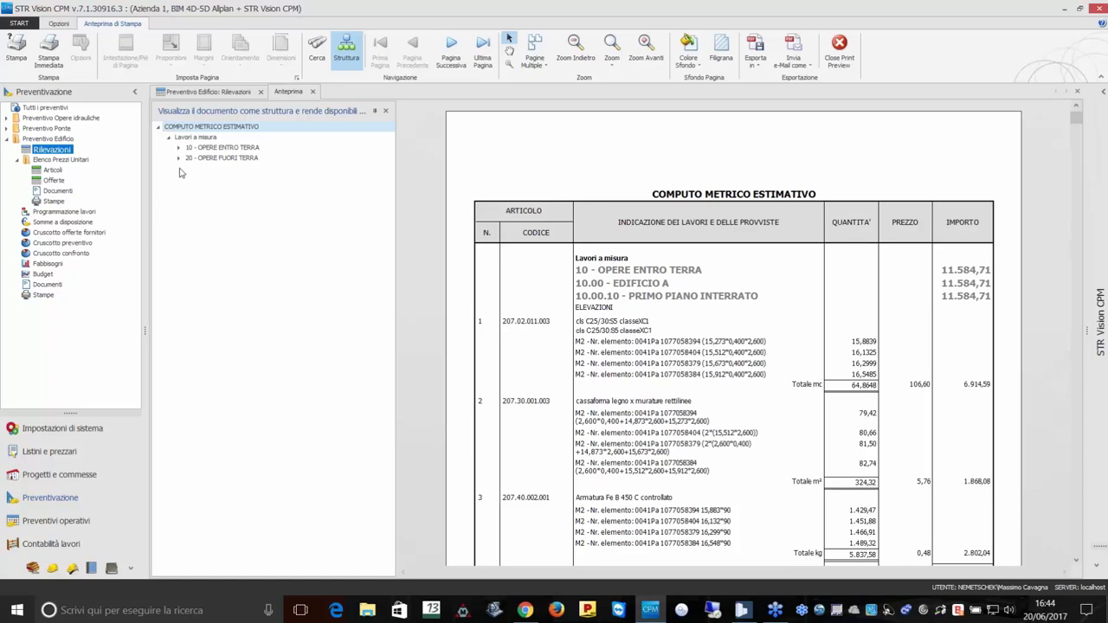
pyautogui.click(178, 147)
pyautogui.click(179, 168)
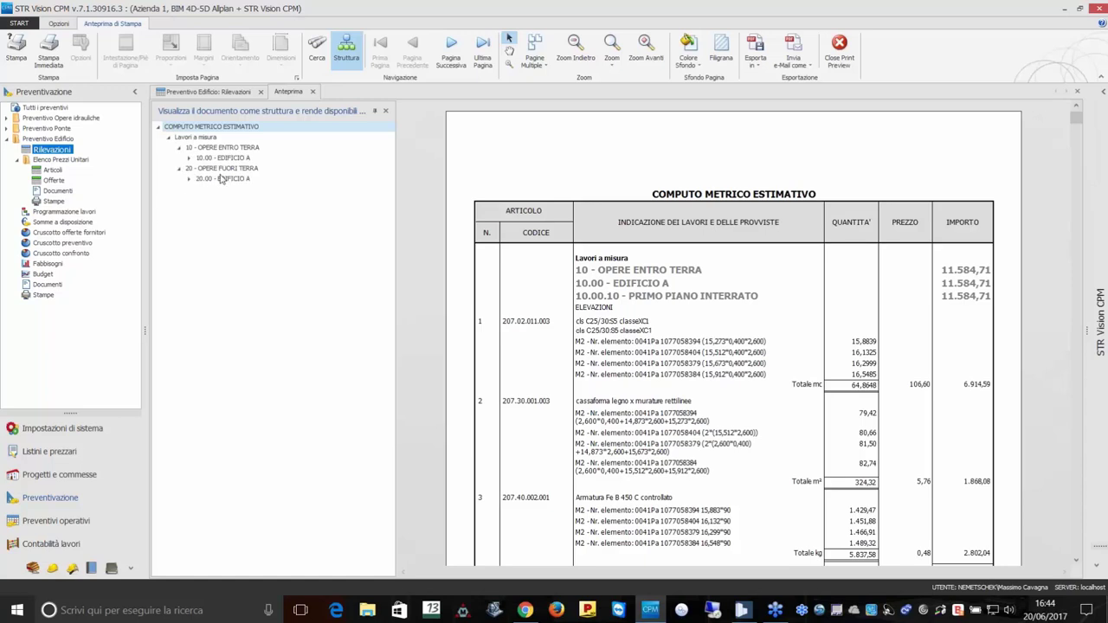
pyautogui.doubleClick(221, 178)
pyautogui.click(242, 189)
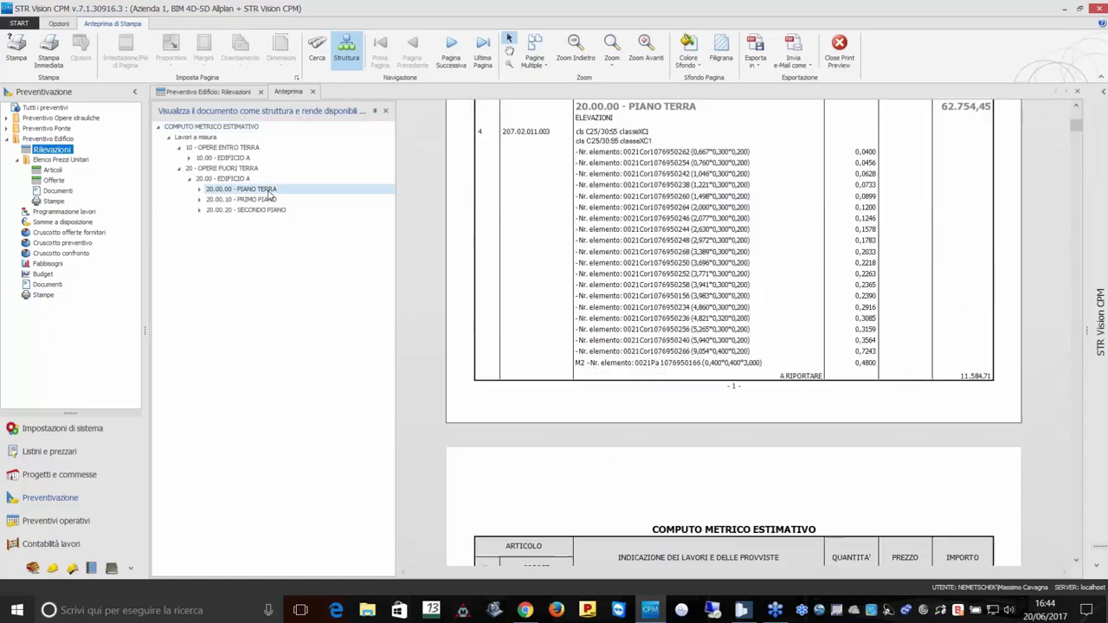
pyautogui.click(199, 189)
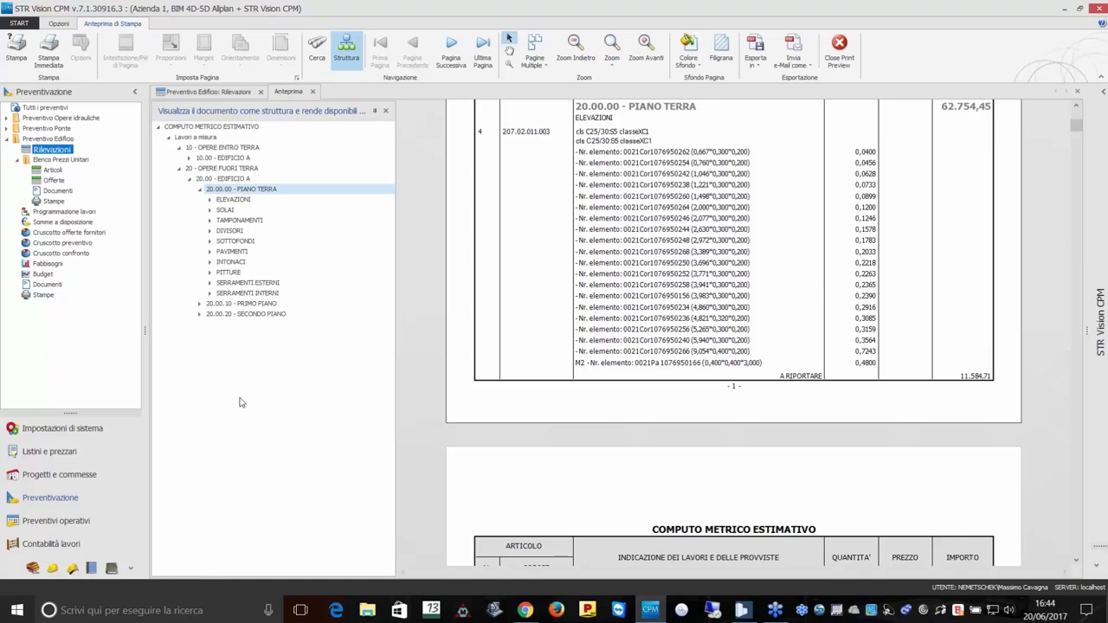
# Browse the PAVIMENTI, INTONACI and SOTTOFONDI sections zoomed in, then close the preview.
pyautogui.click(243, 252)
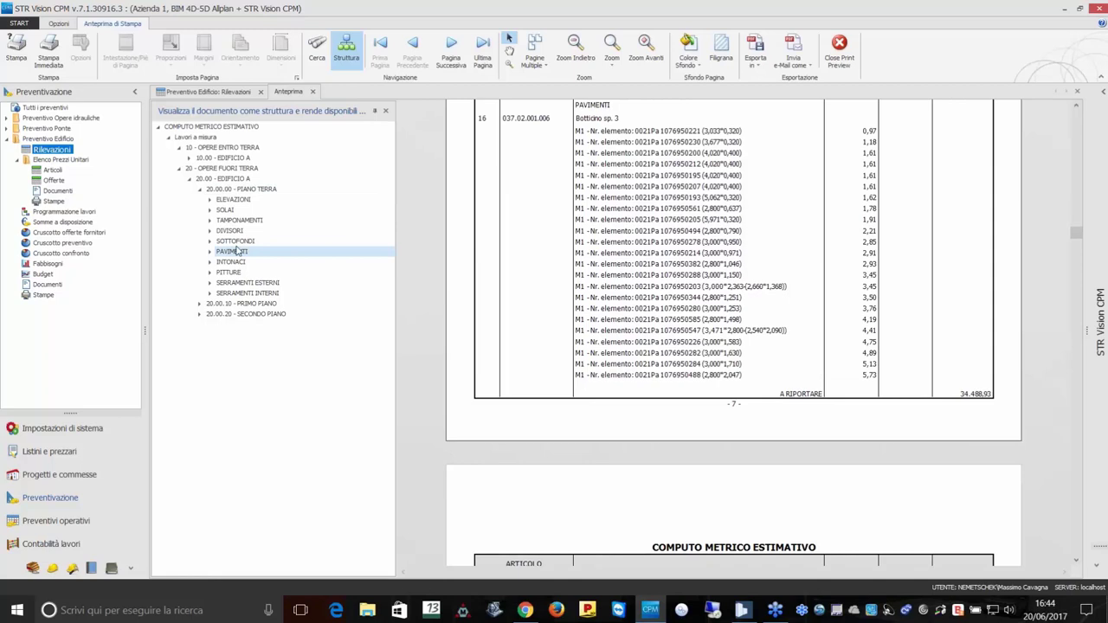
pyautogui.press('Down')
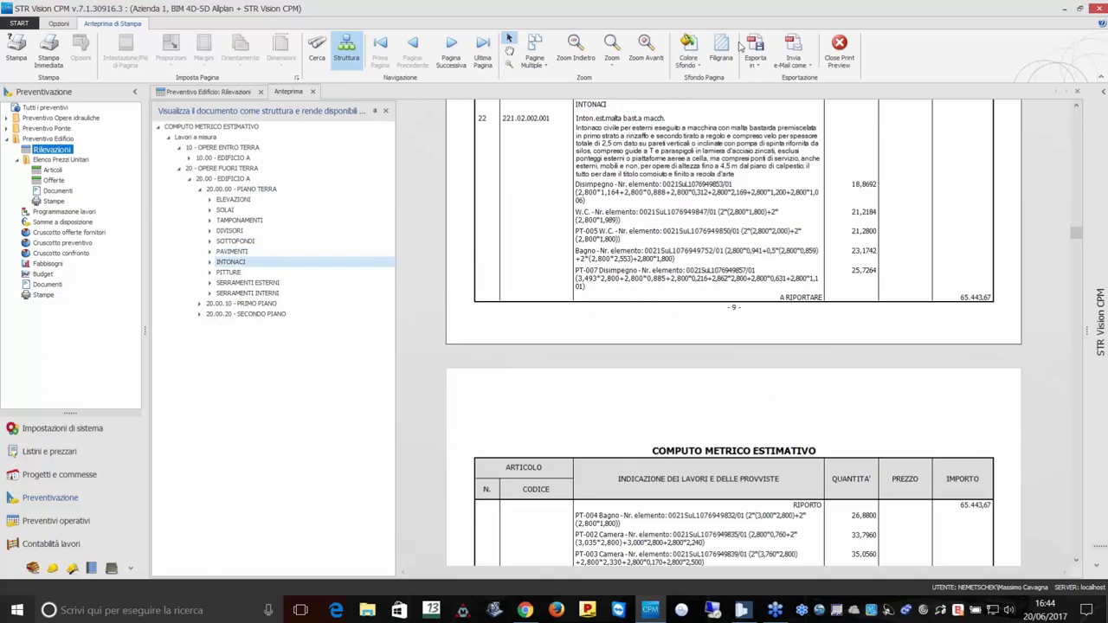
pyautogui.click(647, 45)
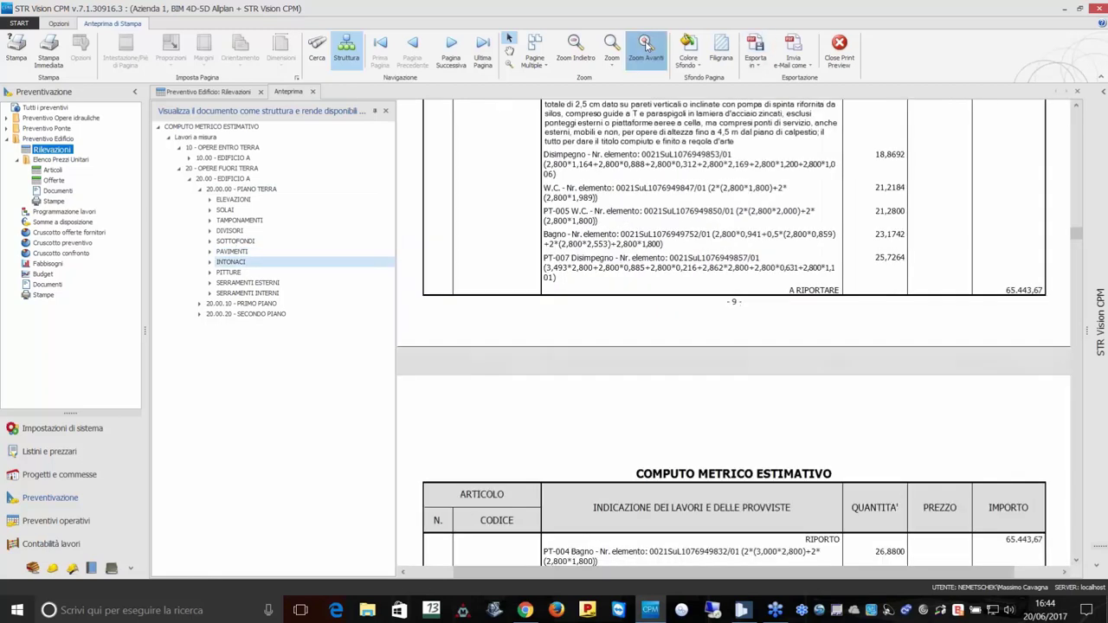
pyautogui.click(647, 46)
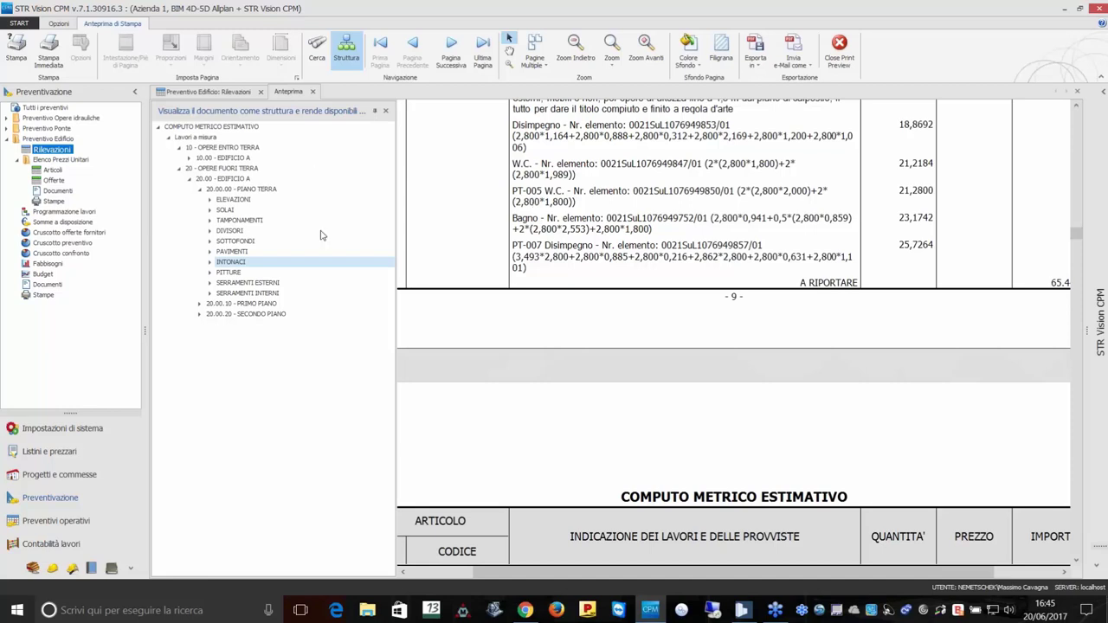
pyautogui.click(235, 241)
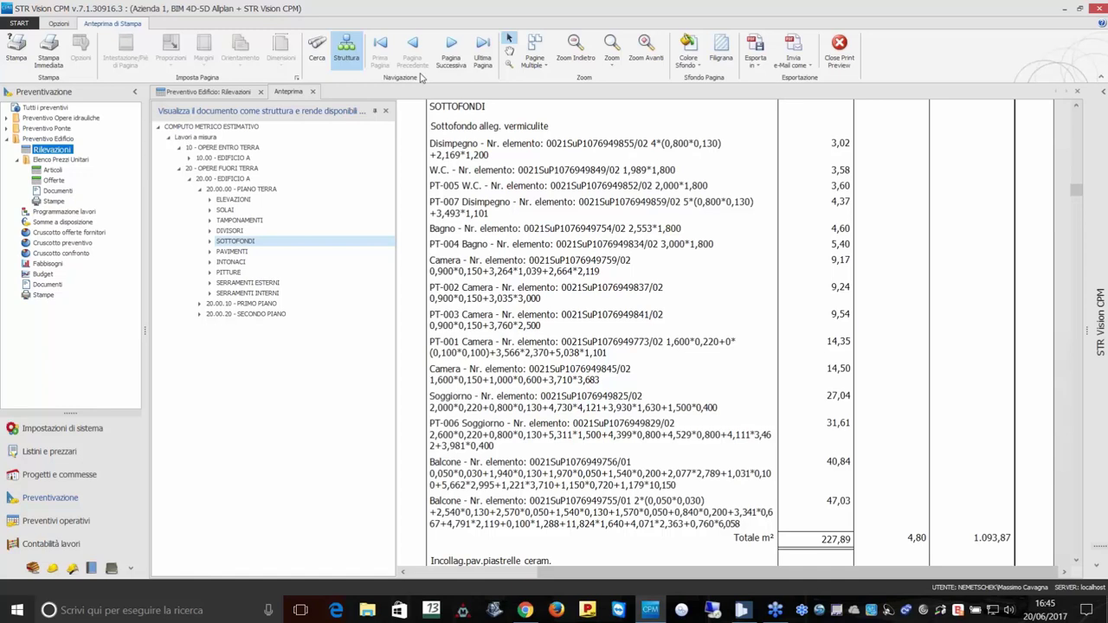
pyautogui.press('Escape')
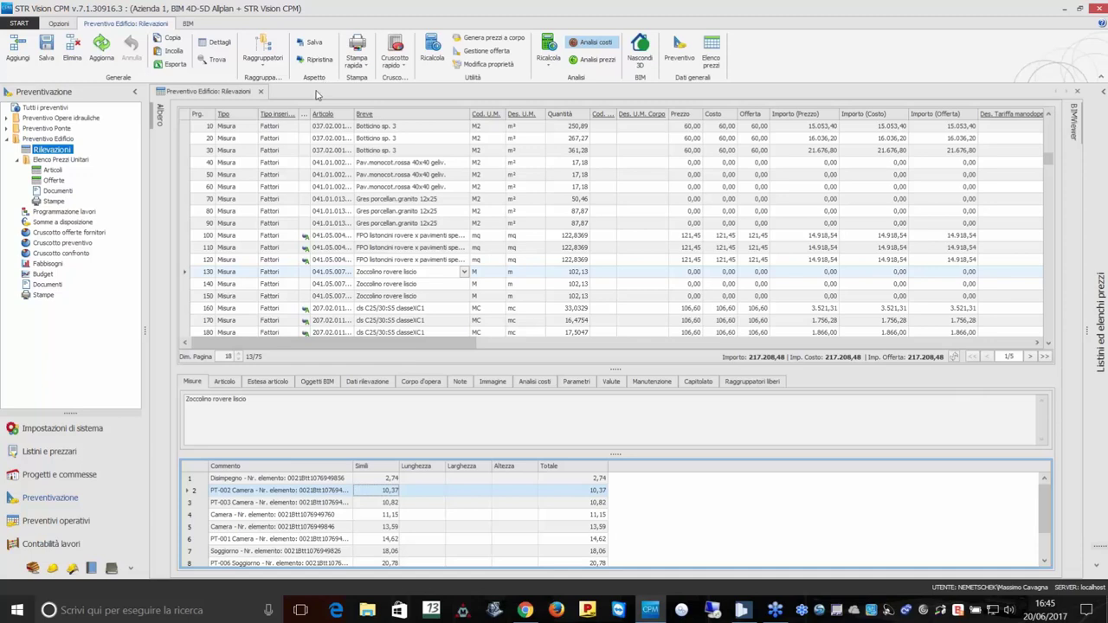
# Create a new schedule from the estimate with code 300 and description 'Crono webinar'.
pyautogui.click(83, 213)
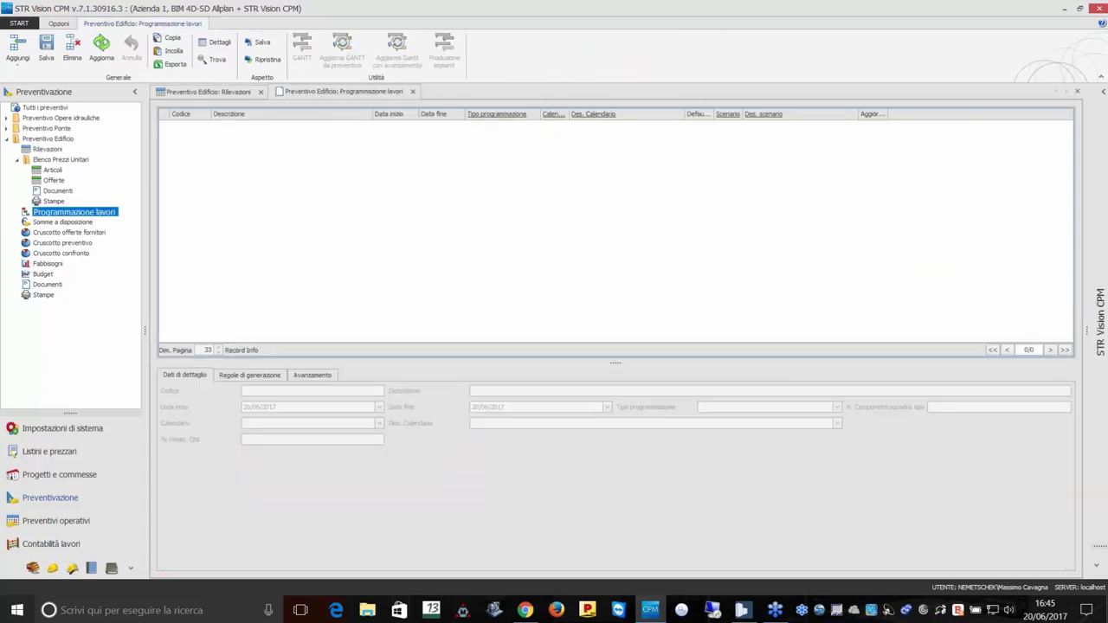
pyautogui.click(26, 49)
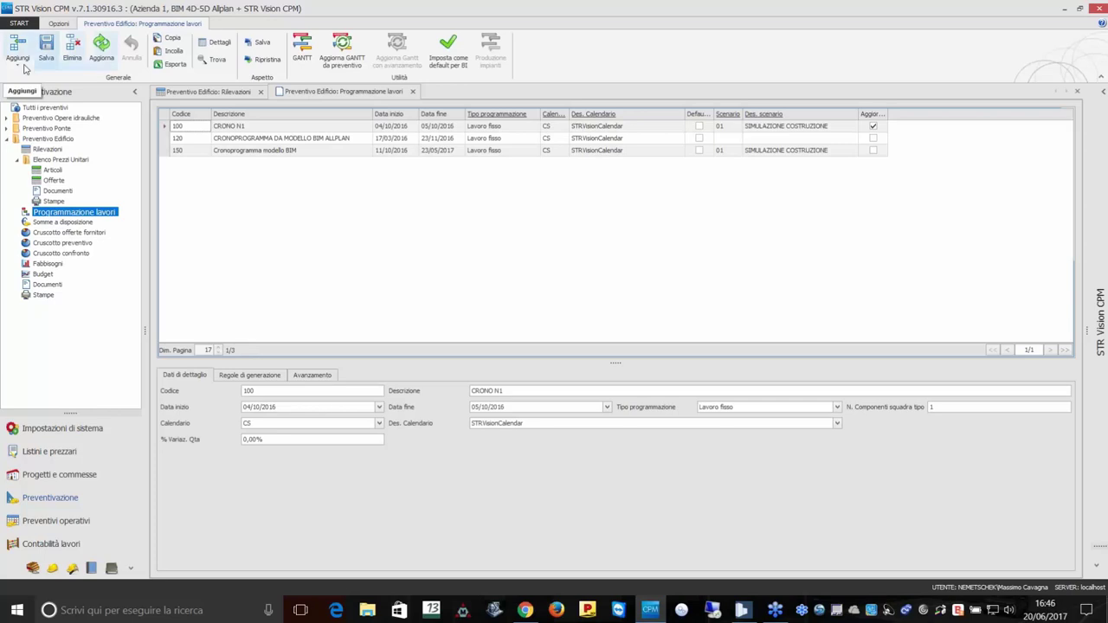
pyautogui.click(62, 93)
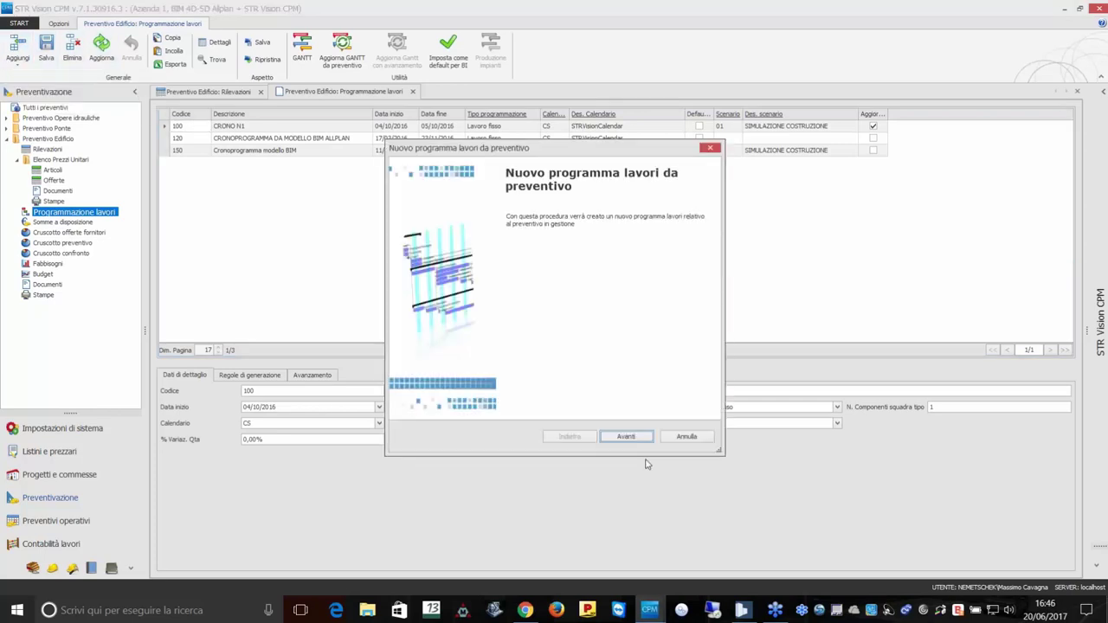
pyautogui.click(628, 437)
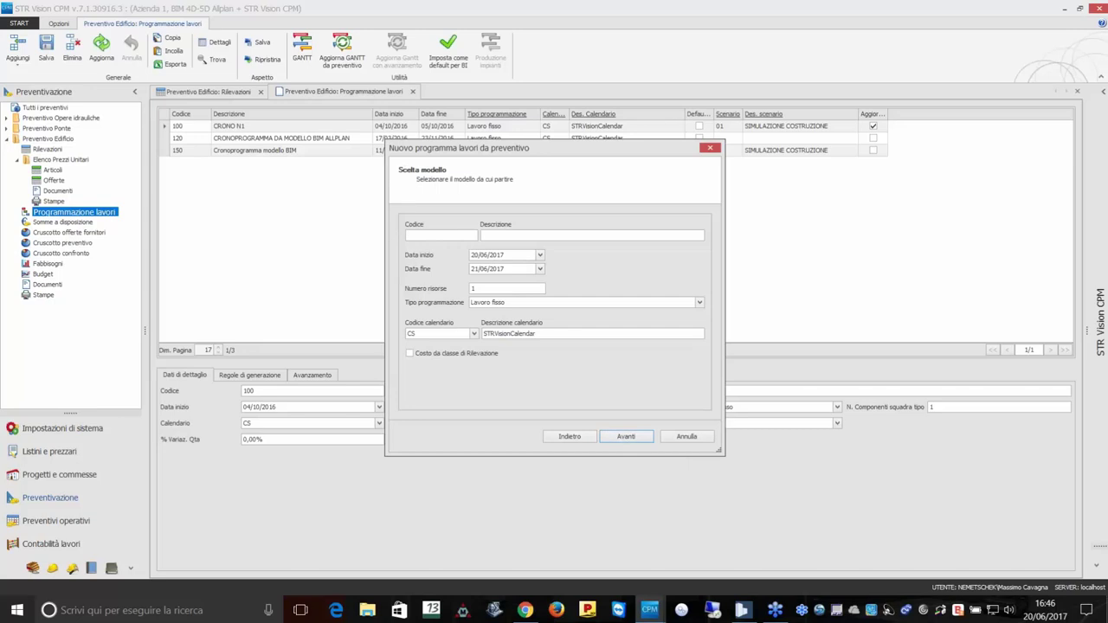
pyautogui.write('30')
pyautogui.write('Cron')
pyautogui.write('o webinar')
pyautogui.click(627, 437)
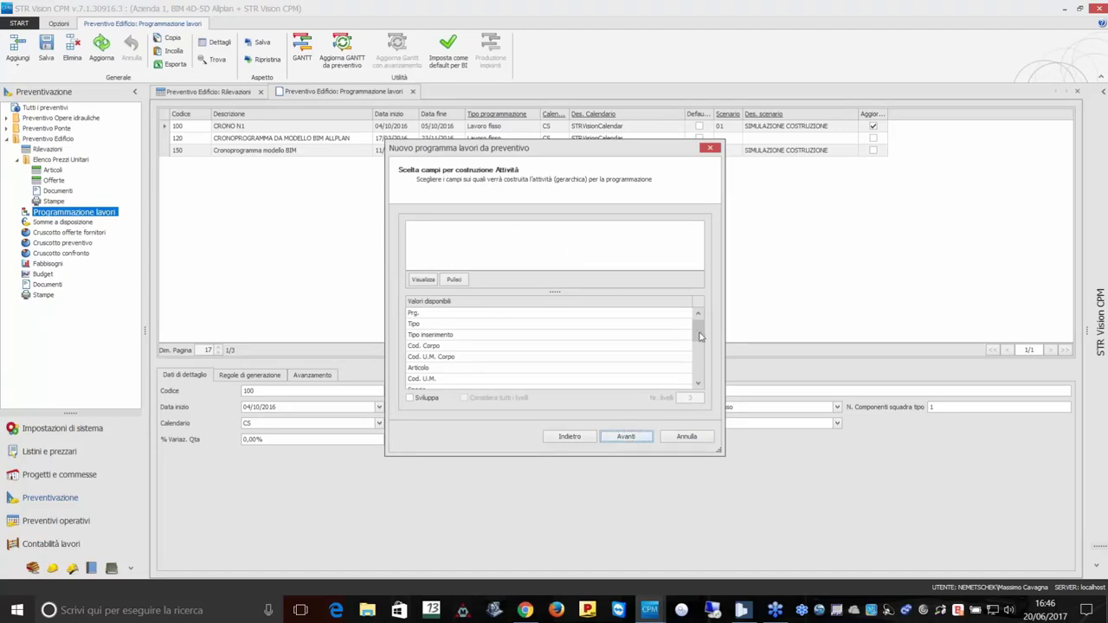
# Set Cod. WBS as the first activity level with Cod. Capitolo nested under it, then generate the schedule.
pyautogui.moveTo(699, 333); pyautogui.dragTo(699, 386)
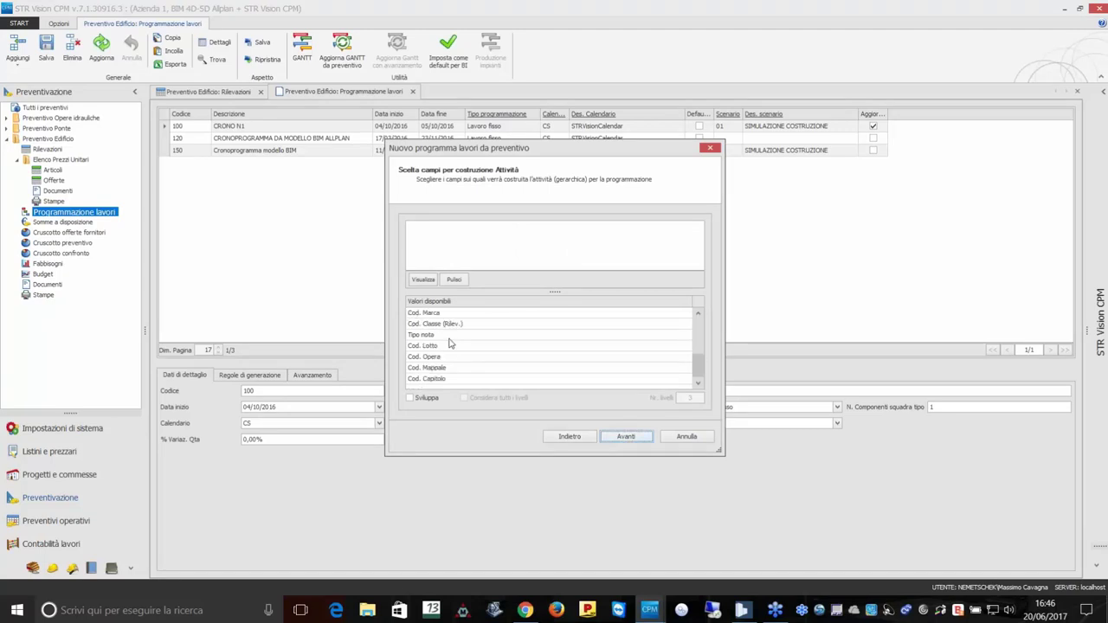
pyautogui.scroll(1, 450, 344)
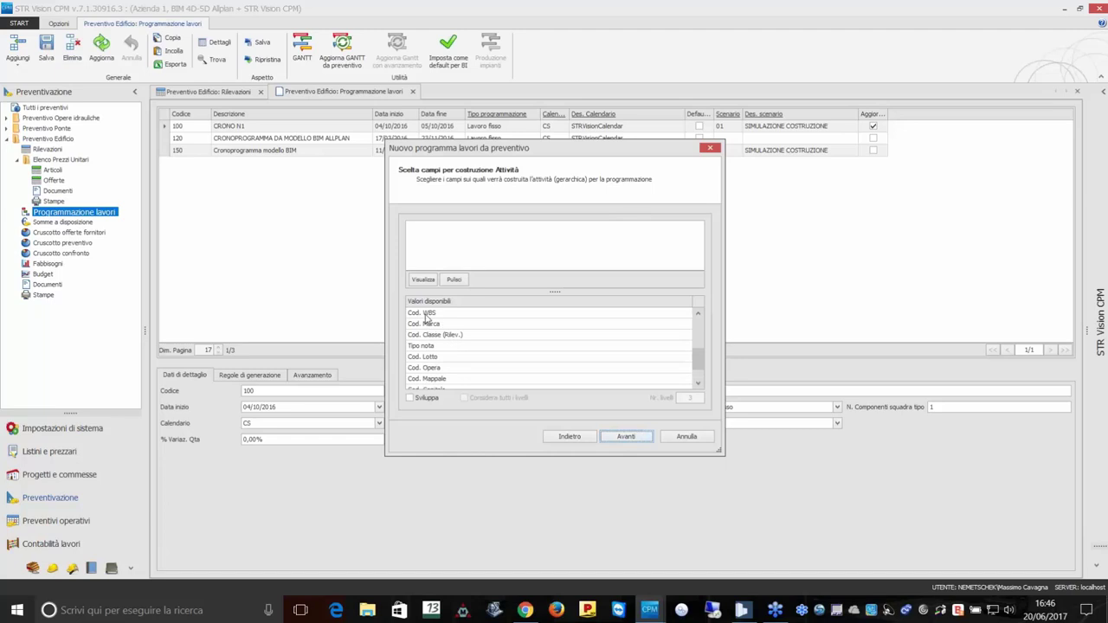
pyautogui.moveTo(428, 313); pyautogui.dragTo(425, 240)
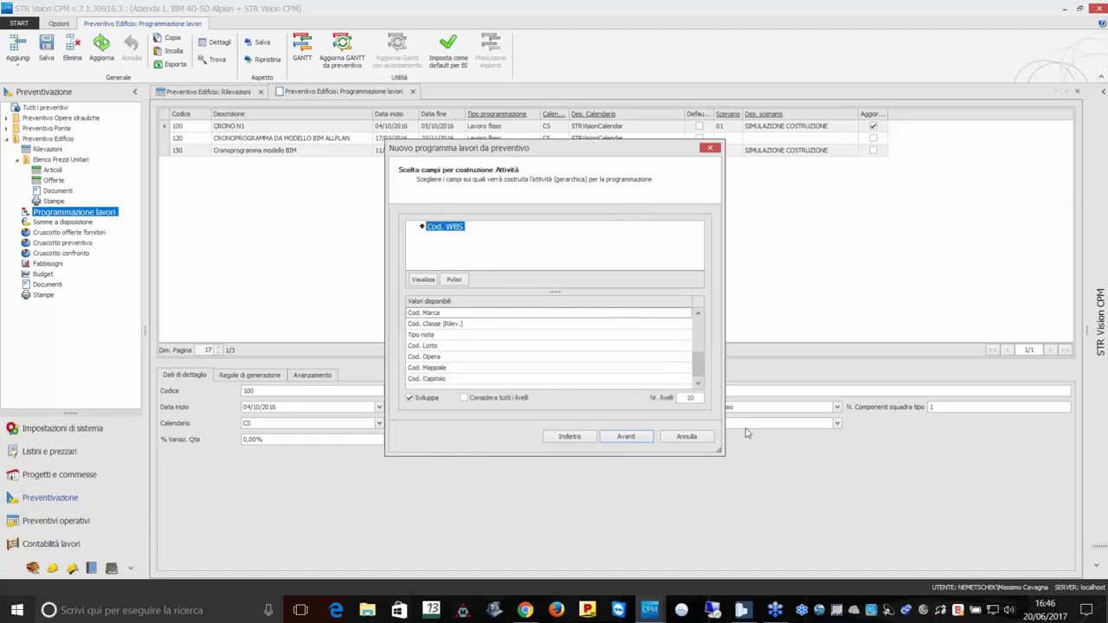
pyautogui.click(442, 381)
pyautogui.moveTo(442, 383); pyautogui.dragTo(457, 238)
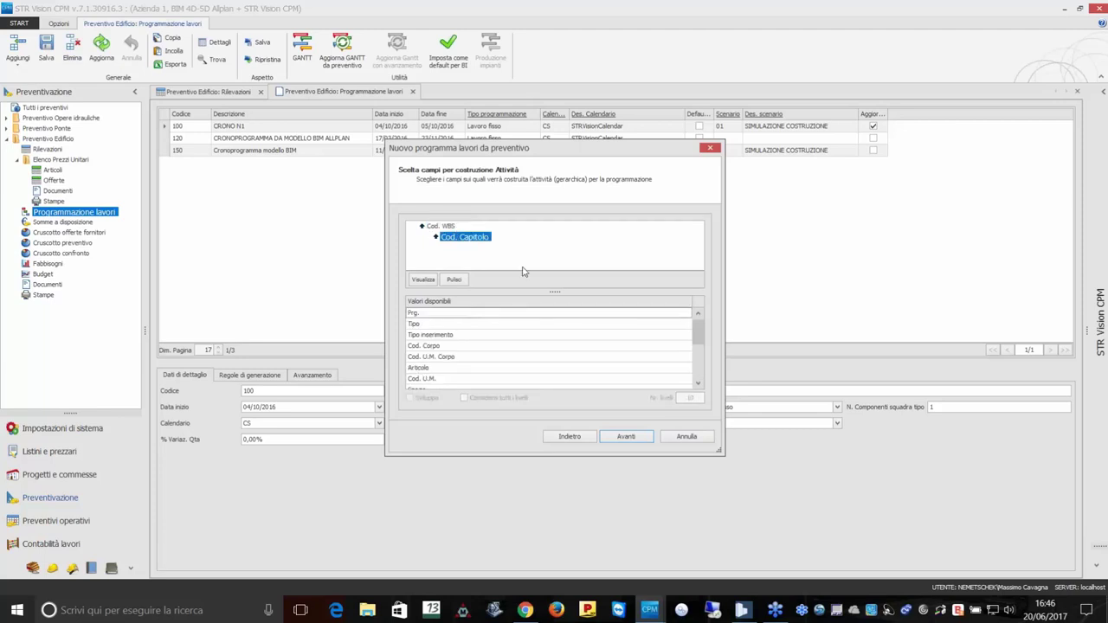
pyautogui.click(627, 437)
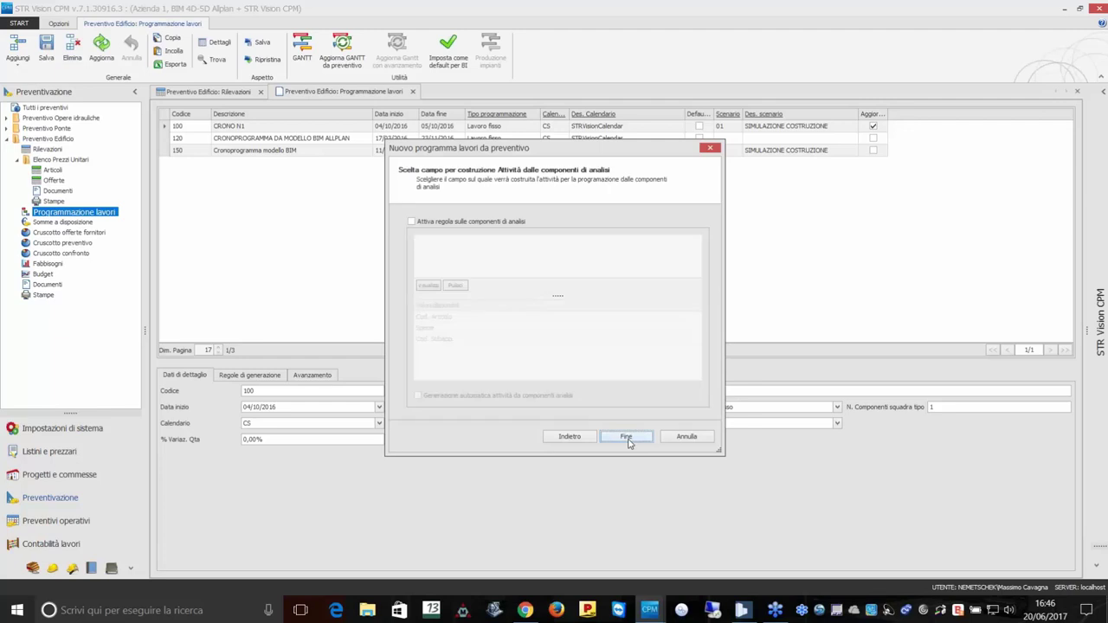
pyautogui.click(627, 438)
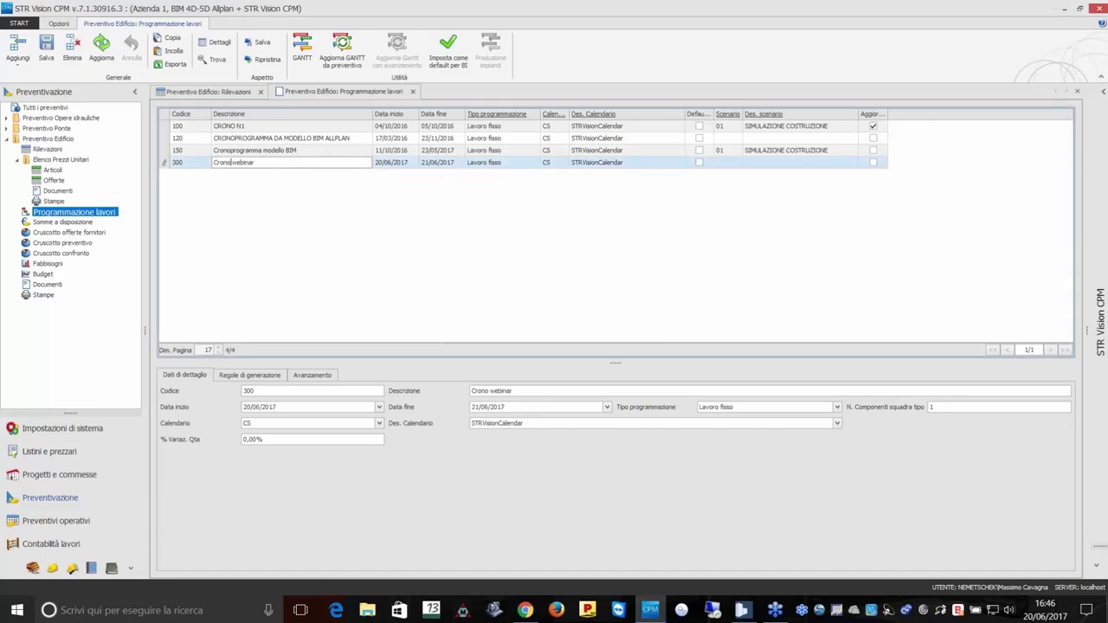
# Generate the Crono webinar Gantt and link PIANO TERRA after PRIMO PIANO and SOLAI after ELEVAZIONI.
pyautogui.click(303, 52)
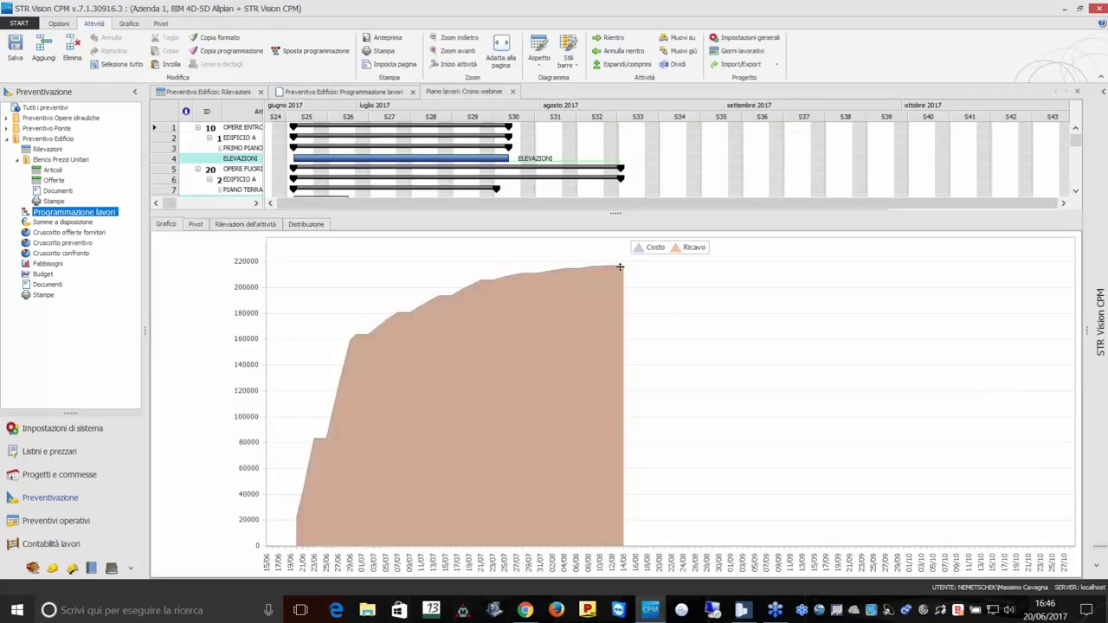
pyautogui.moveTo(616, 363); pyautogui.dragTo(634, 459)
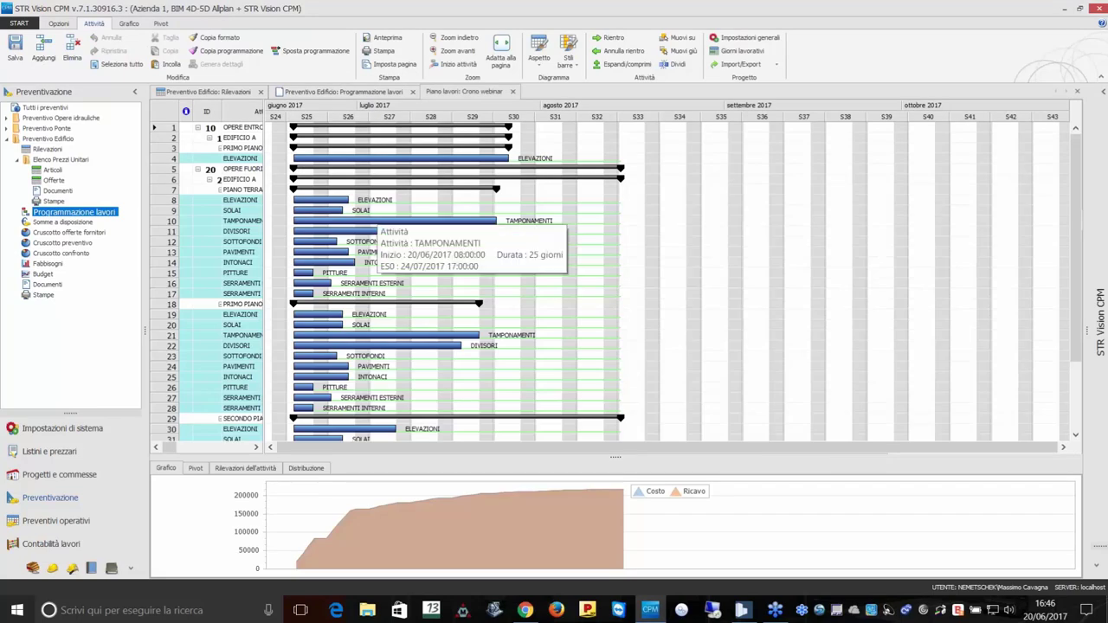
pyautogui.click(350, 148)
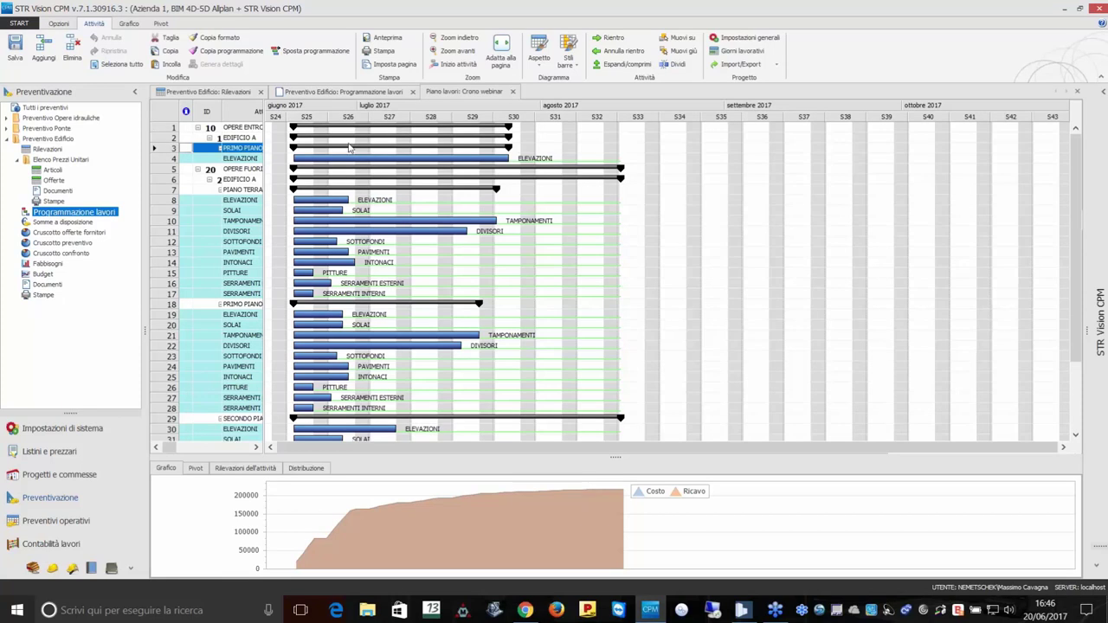
pyautogui.moveTo(348, 148)
pyautogui.mouseDown()
pyautogui.moveTo(347, 187)
pyautogui.moveTo(505, 178)
pyautogui.mouseUp()
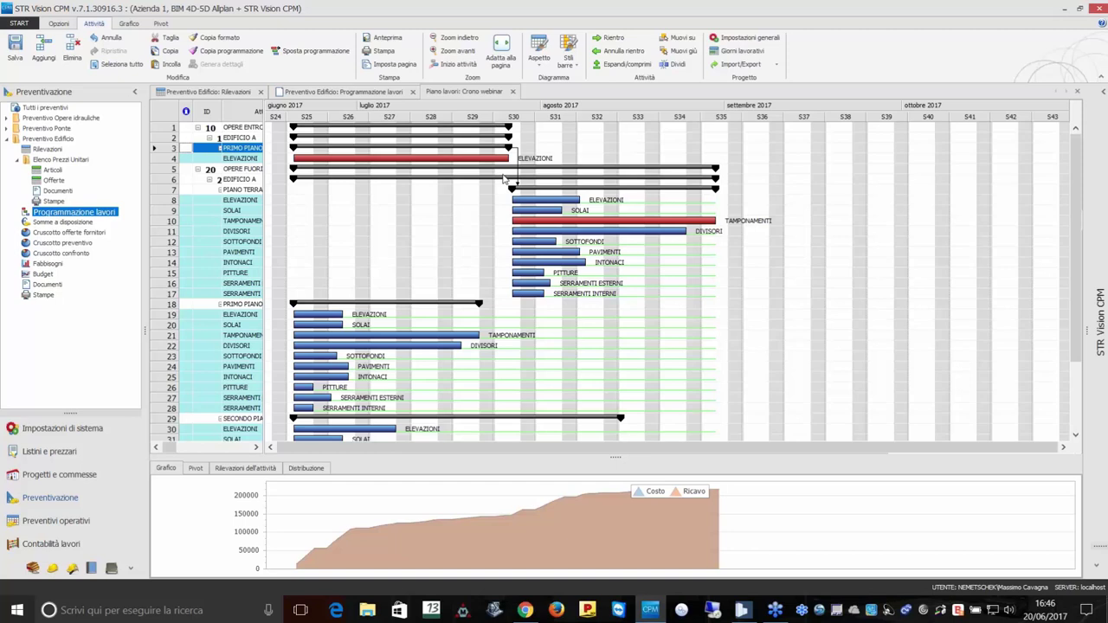
pyautogui.click(555, 198)
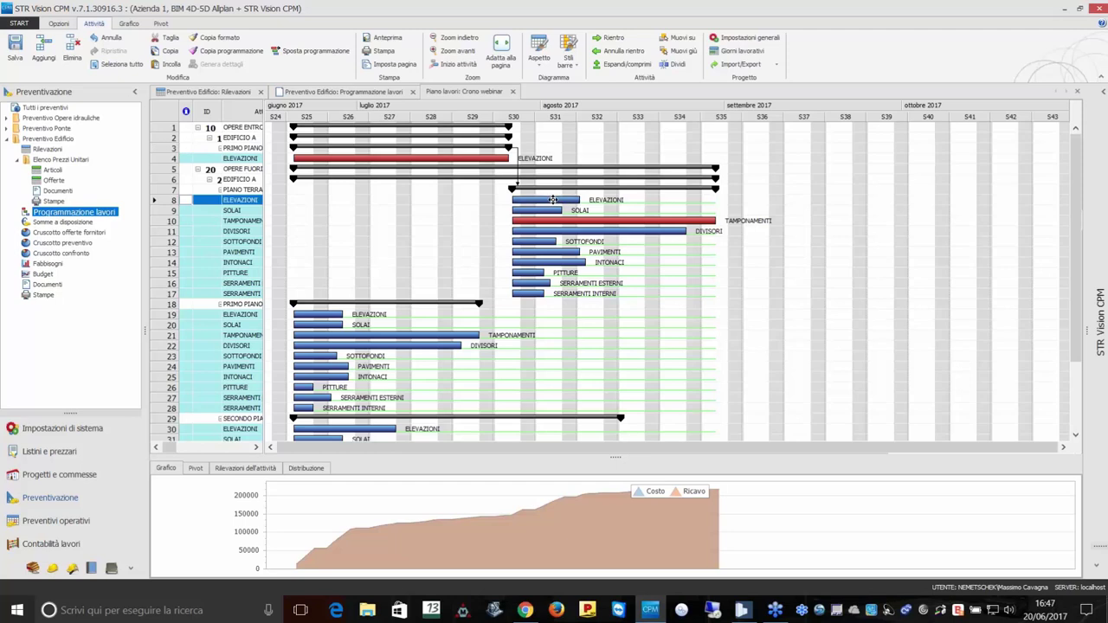
pyautogui.moveTo(555, 199)
pyautogui.mouseDown()
pyautogui.moveTo(540, 211)
pyautogui.moveTo(600, 221)
pyautogui.mouseUp()
# Chain TAMPONAMENTI after SOLAI, DIVISORI after TAMPONAMENTI, and INTONACI after DIVISORI.
pyautogui.click(586, 209)
pyautogui.moveTo(741, 223); pyautogui.dragTo(595, 245)
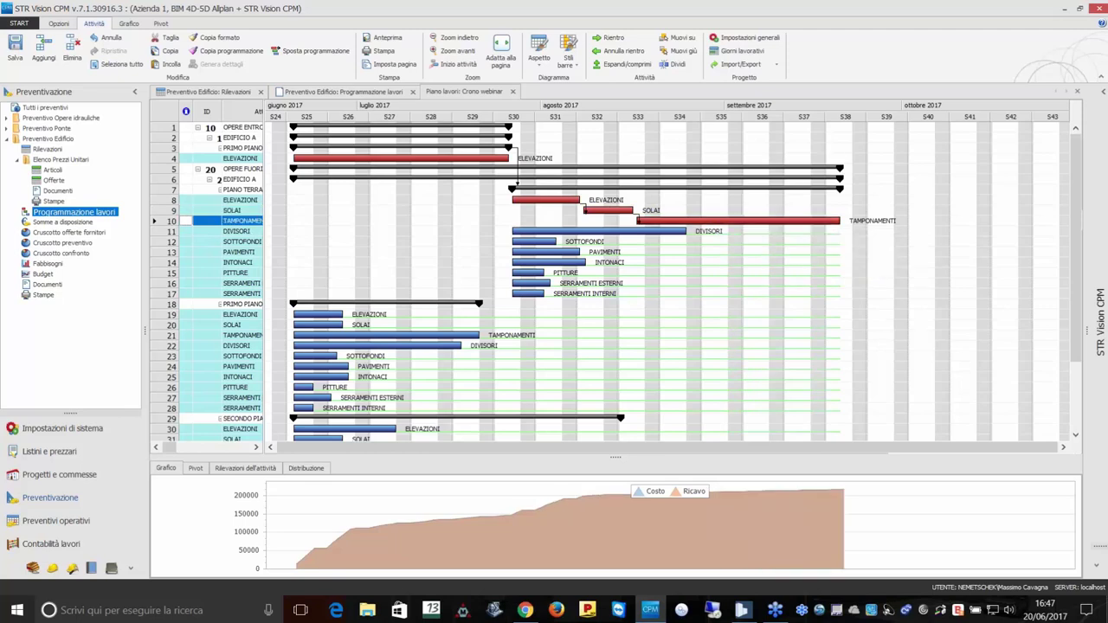
pyautogui.moveTo(734, 269); pyautogui.dragTo(675, 232)
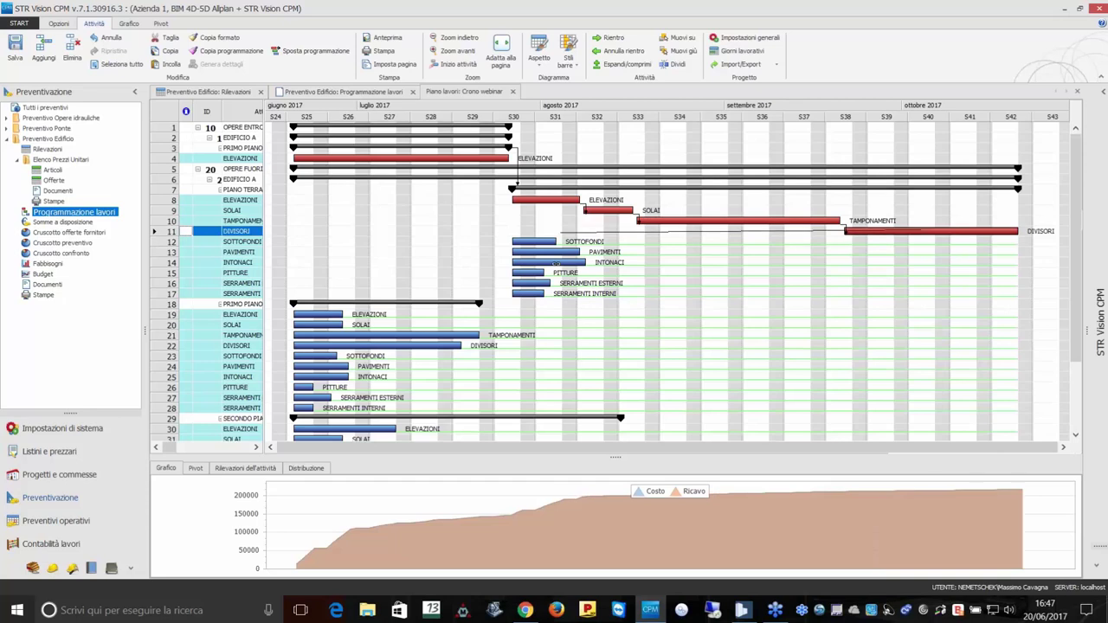
pyautogui.moveTo(556, 264); pyautogui.dragTo(918, 232)
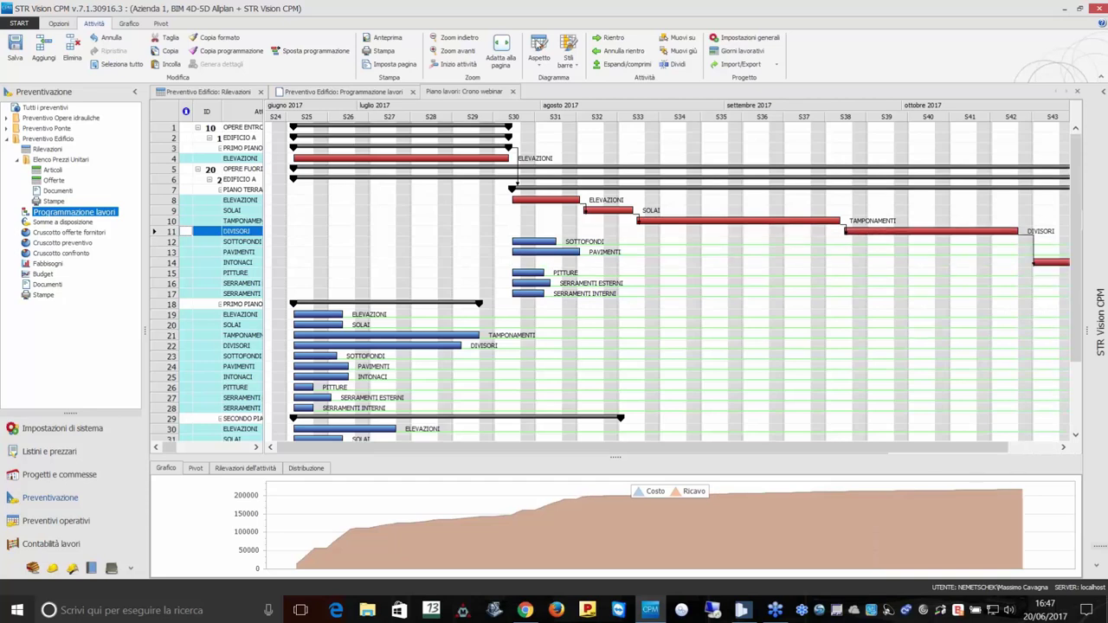
pyautogui.click(501, 48)
# Link SOTTOFONDI after INTONACI and PAVIMENTI after SOTTOFONDI, fit to page, and show monthly costs as a pivot.
pyautogui.click(238, 263)
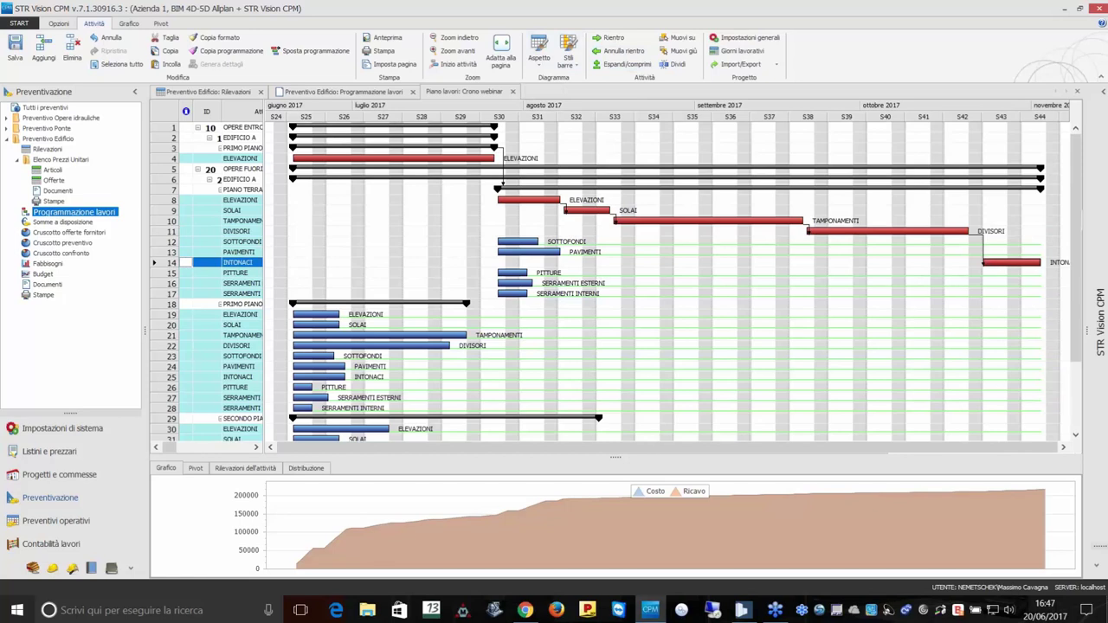
pyautogui.moveTo(1004, 262)
pyautogui.mouseDown()
pyautogui.moveTo(529, 251)
pyautogui.moveTo(1078, 251)
pyautogui.mouseUp()
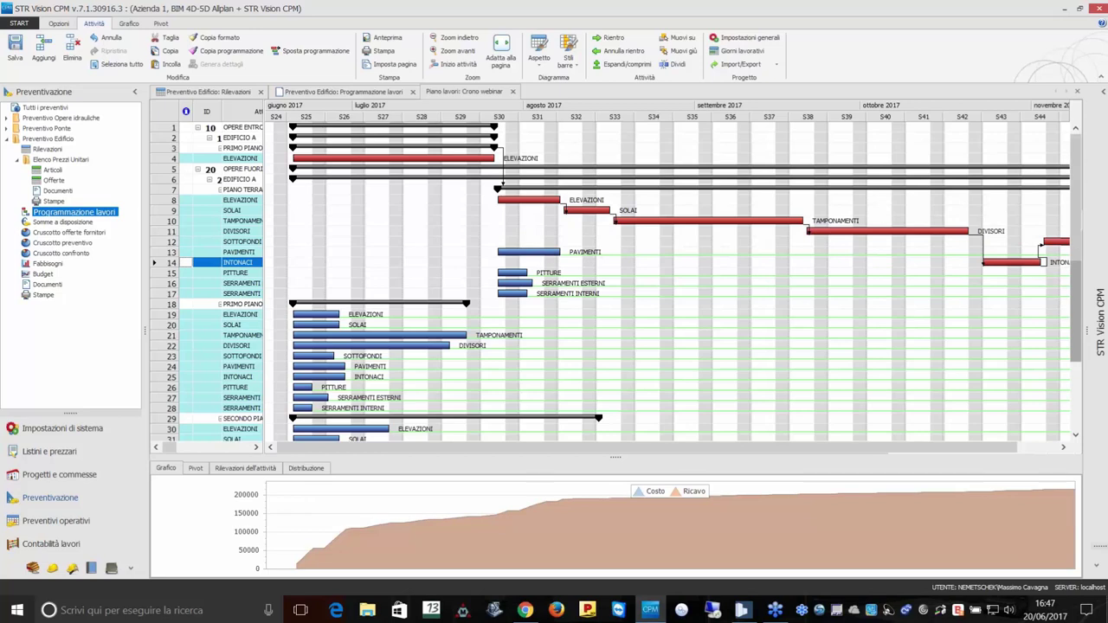
pyautogui.click(1055, 242)
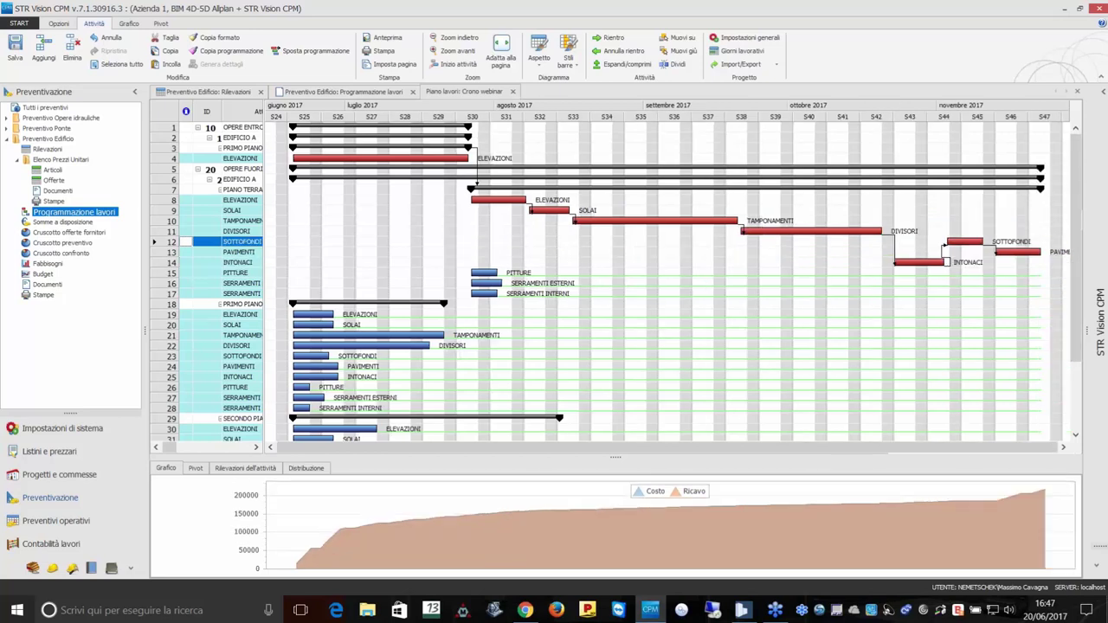
pyautogui.click(502, 48)
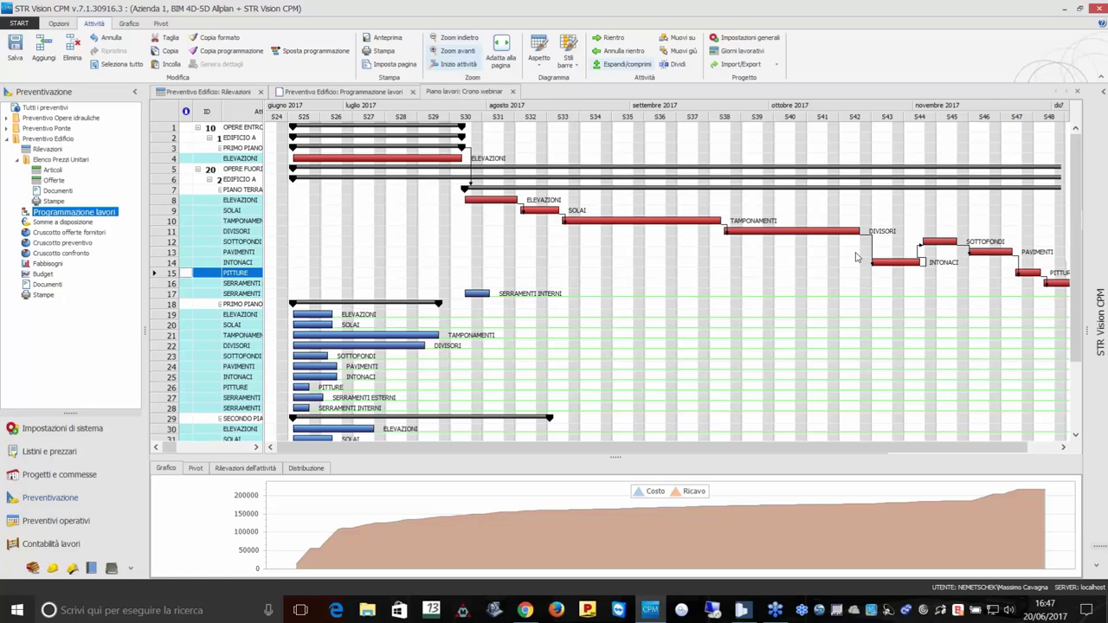
pyautogui.click(502, 49)
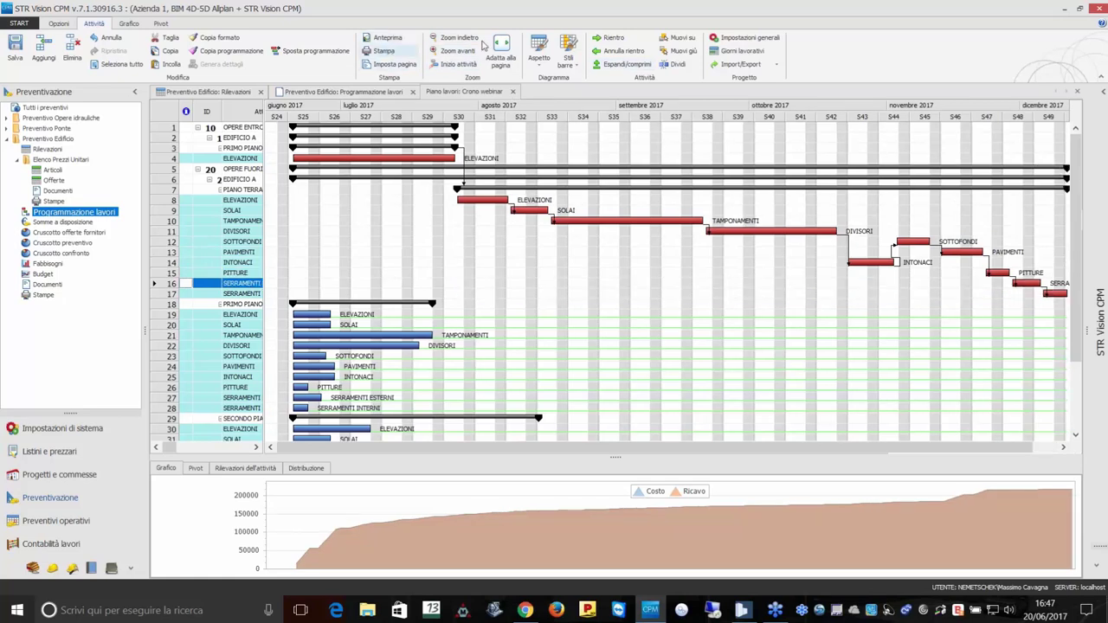
pyautogui.click(501, 49)
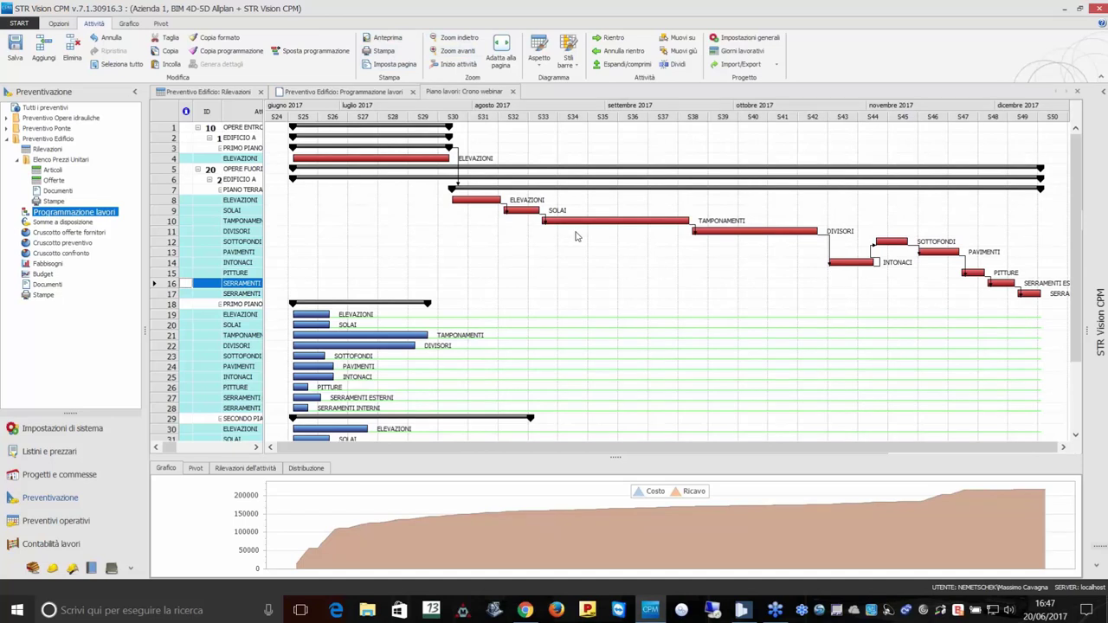
pyautogui.click(195, 470)
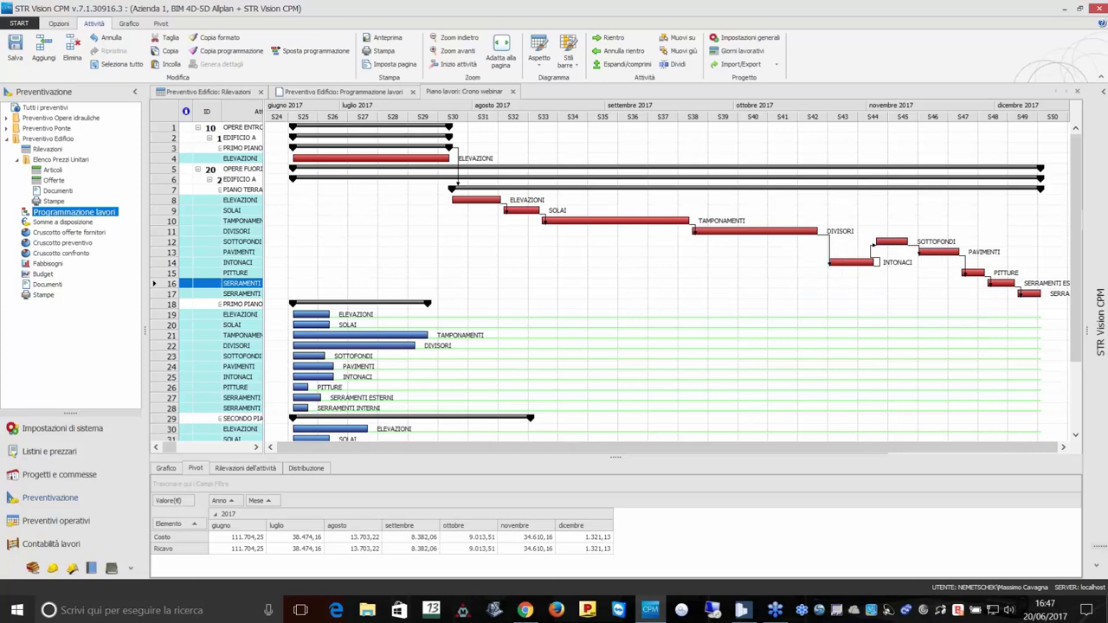
# Postpone DIVISORI to start on 30/9/17, then return to the Preventivo Edificio: Rilevazioni sheet.
pyautogui.moveTo(746, 231); pyautogui.dragTo(919, 231)
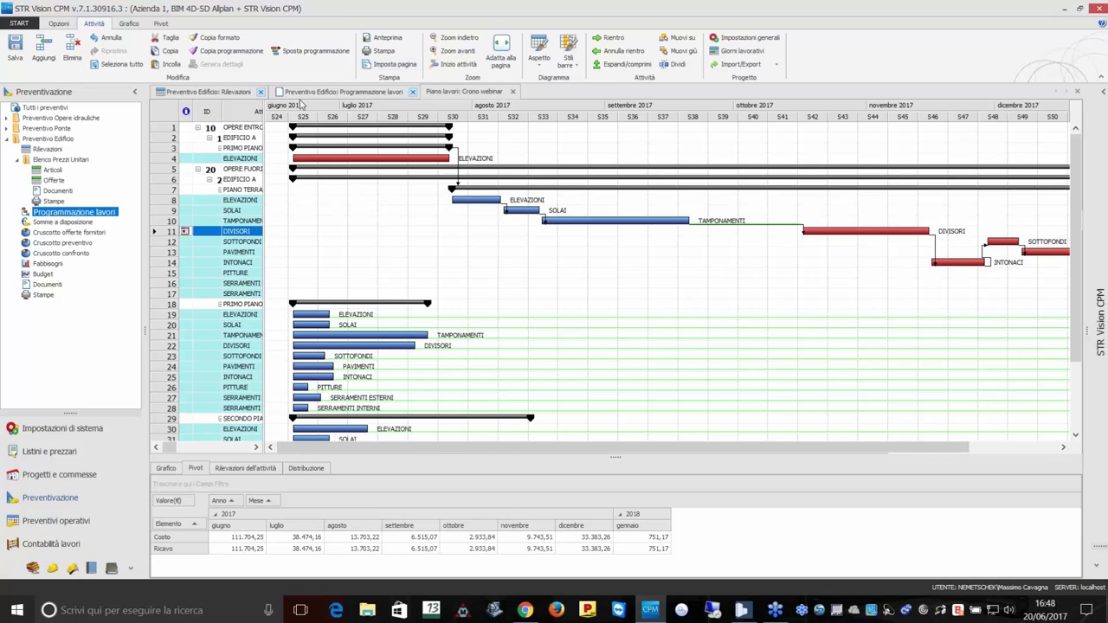
pyautogui.click(228, 92)
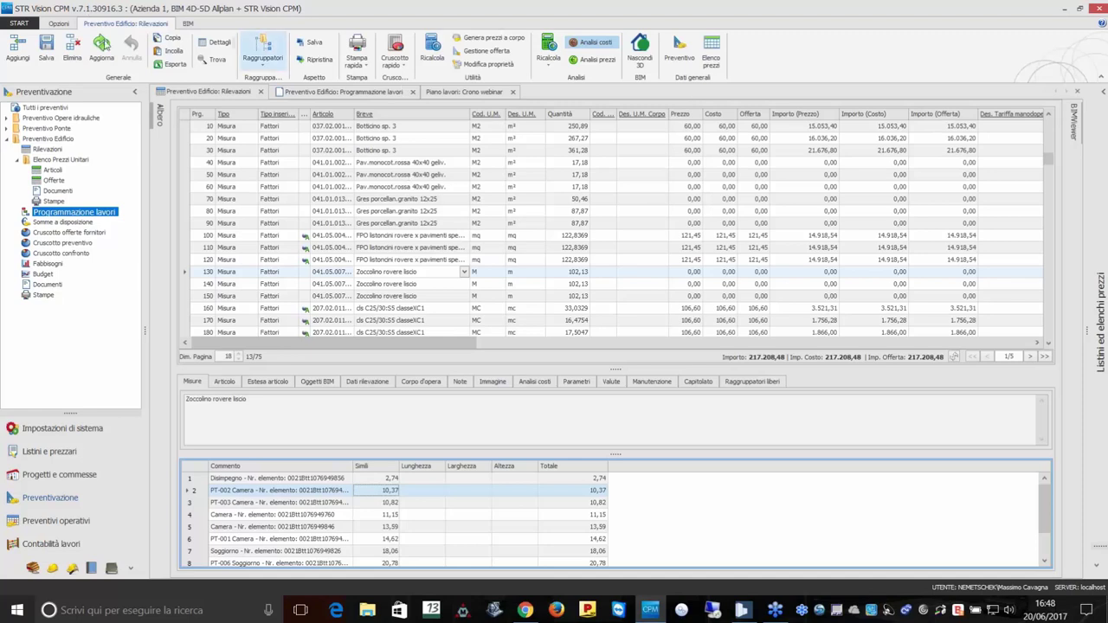
# Start an Allplan import and select the .xca quantities file.
pyautogui.scroll(1, 395, 52)
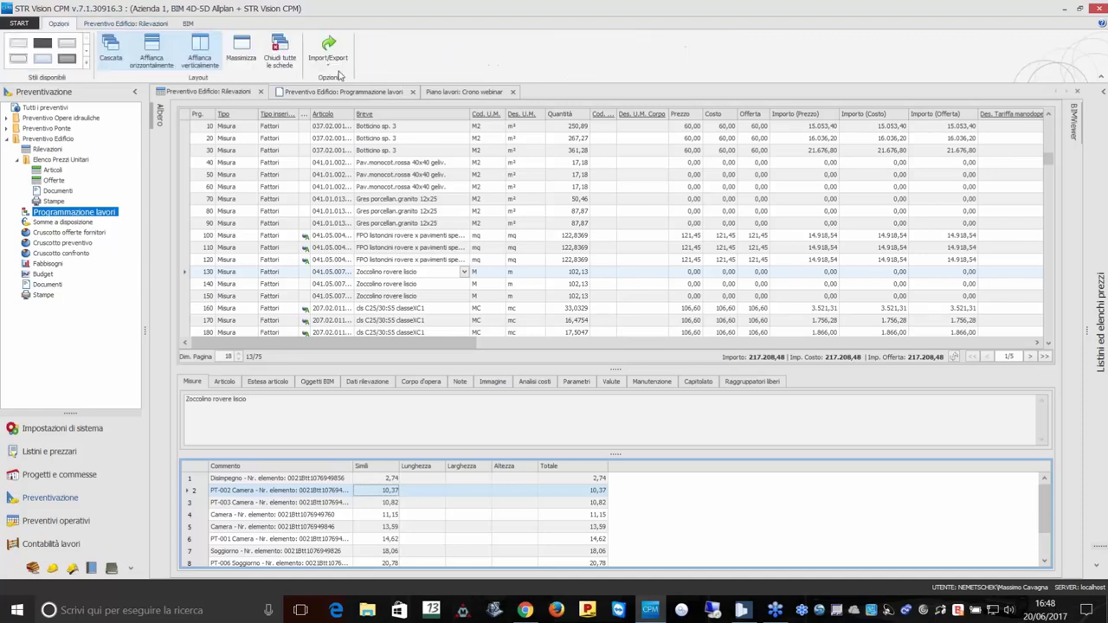
pyautogui.click(328, 68)
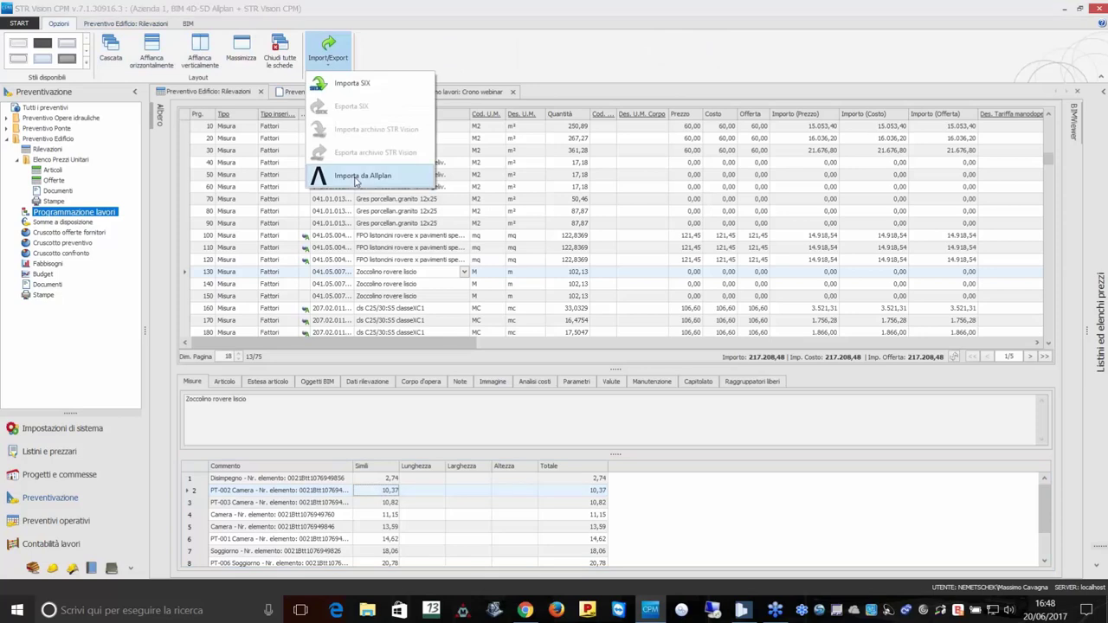
pyautogui.click(356, 176)
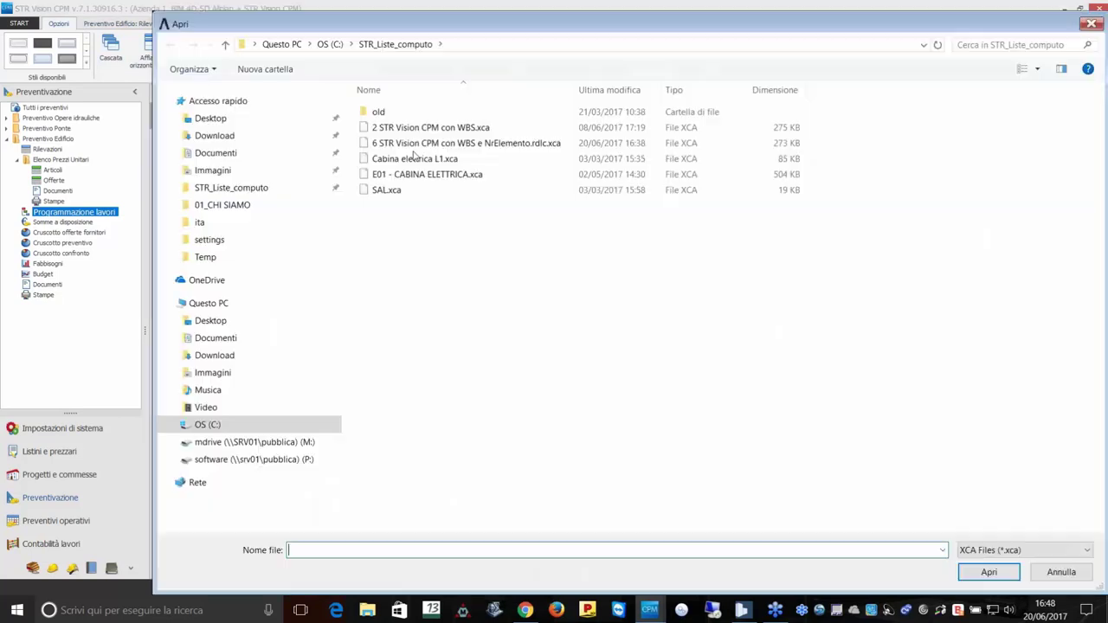
pyautogui.click(430, 144)
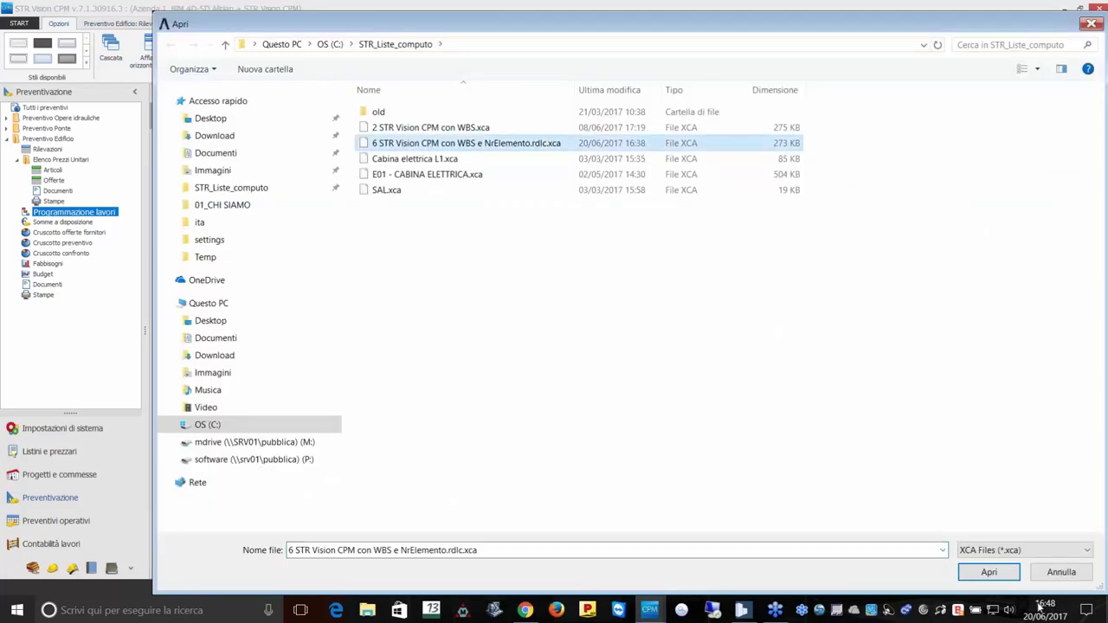
pyautogui.click(996, 573)
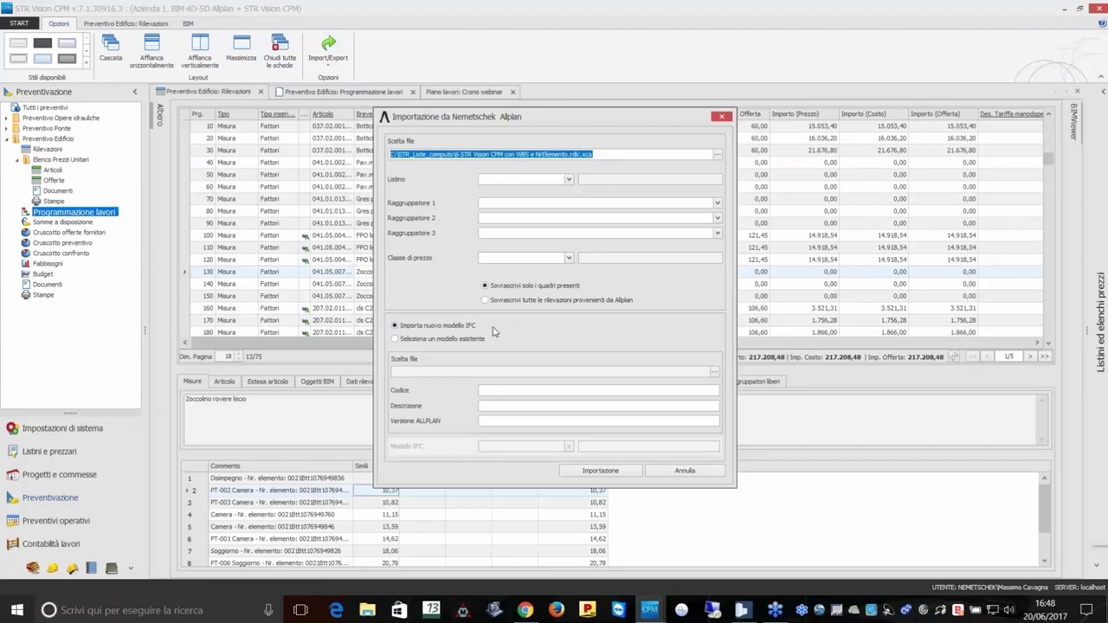
# Attach Desktop's Modello IFC Webinar.ifc as model 31 'Modello IFC Webinar' and run the import.
pyautogui.click(716, 373)
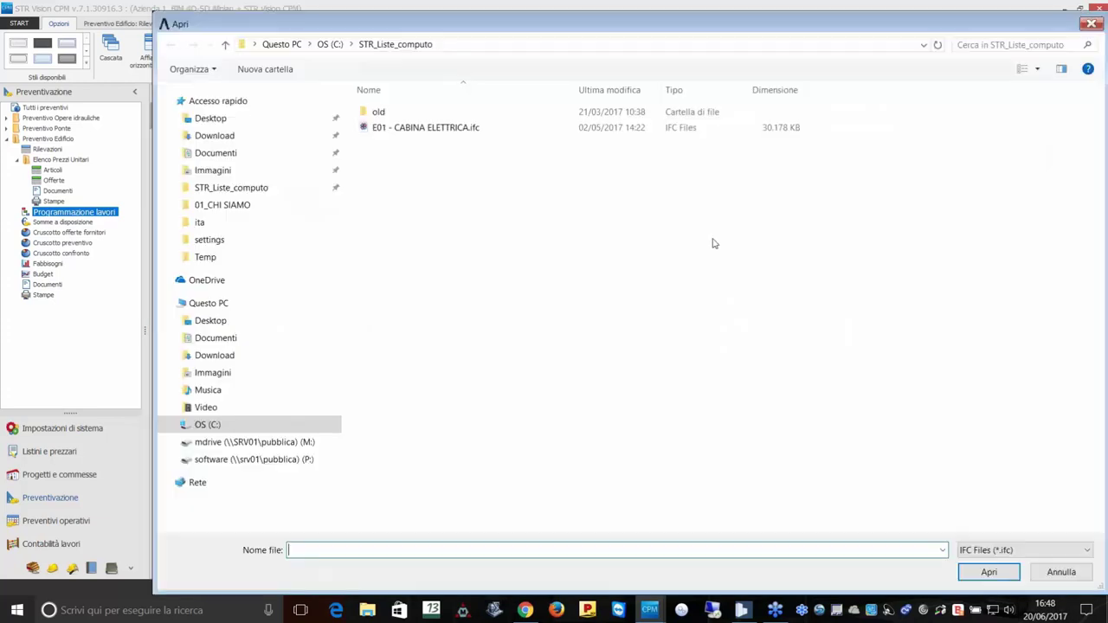
pyautogui.click(211, 116)
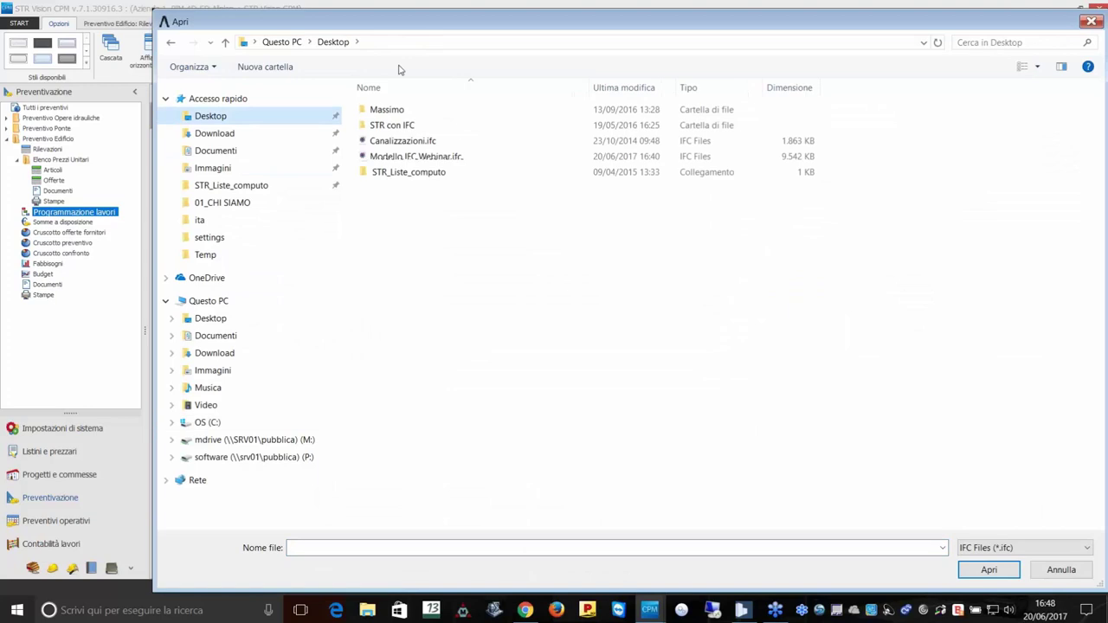
pyautogui.click(452, 160)
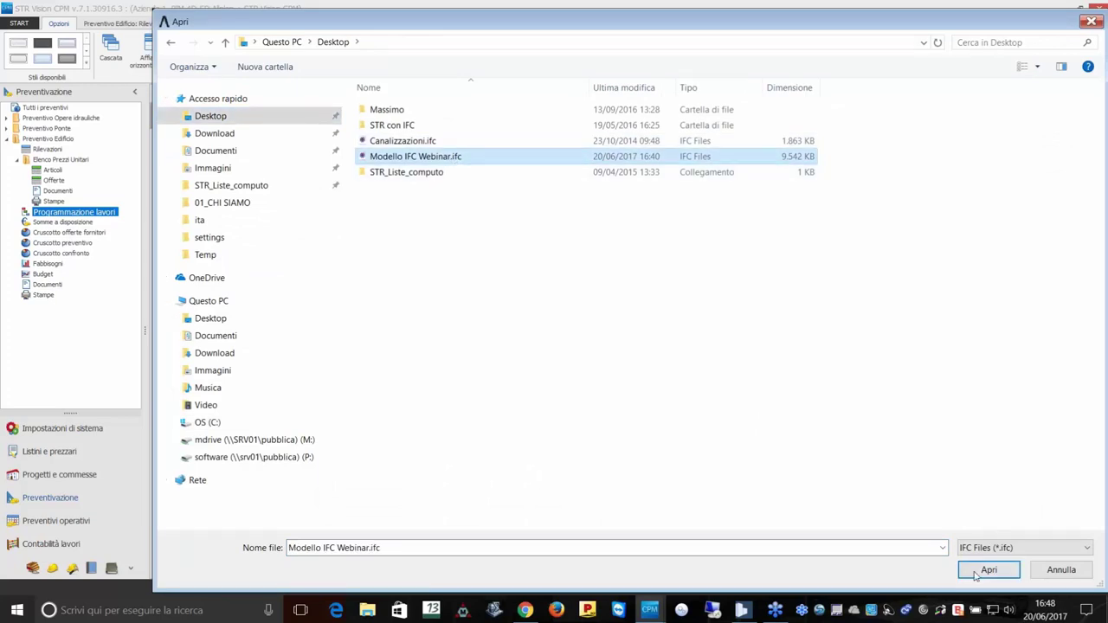
pyautogui.click(977, 574)
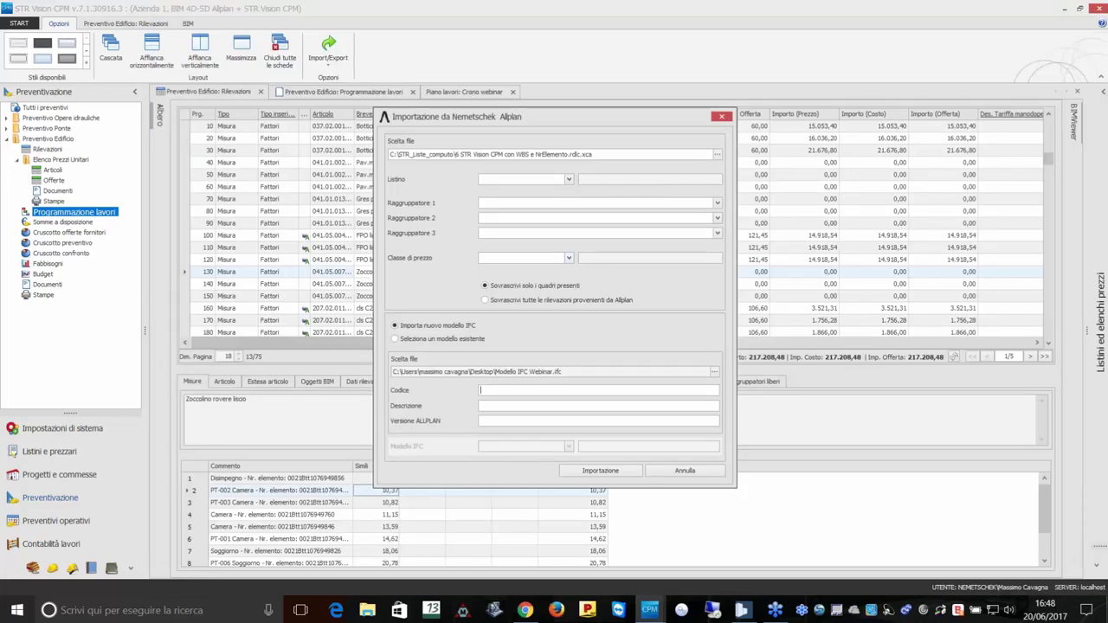
pyautogui.write('31')
pyautogui.write('Modello I')
pyautogui.write('FC')
pyautogui.write(' Web')
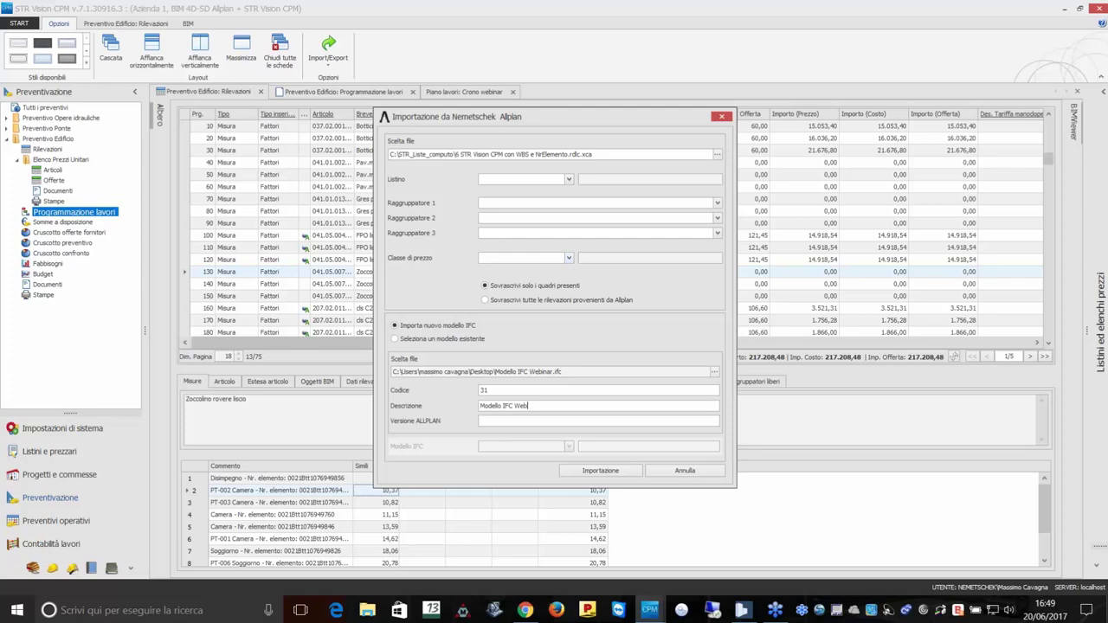
pyautogui.write('inar')
pyautogui.click(595, 472)
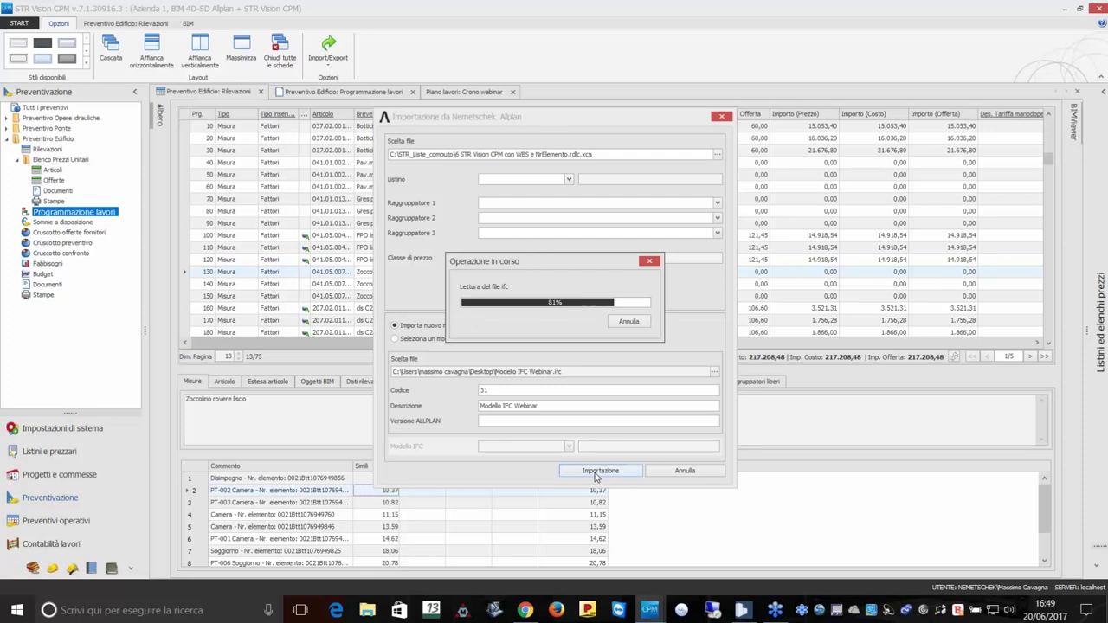
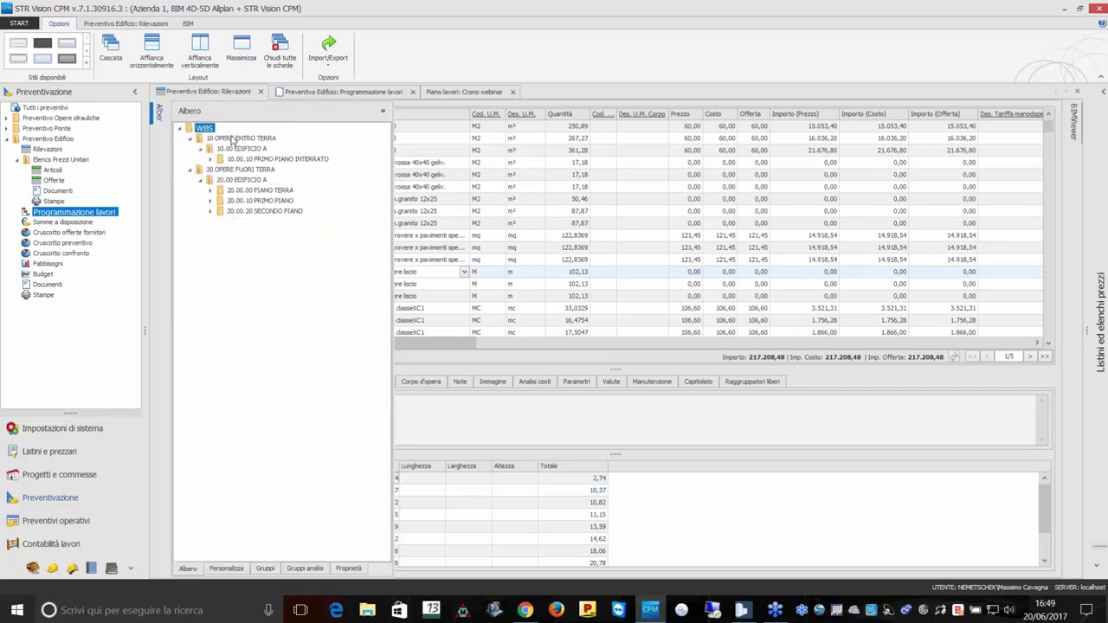
# Expand 20.00.10 PRIMO PIANO and select the 87,87 Gres porcellan.granito 12x25 entry to show lines 40,84 and 47,03.
pyautogui.rightClick(211, 128)
pyautogui.press('Escape')
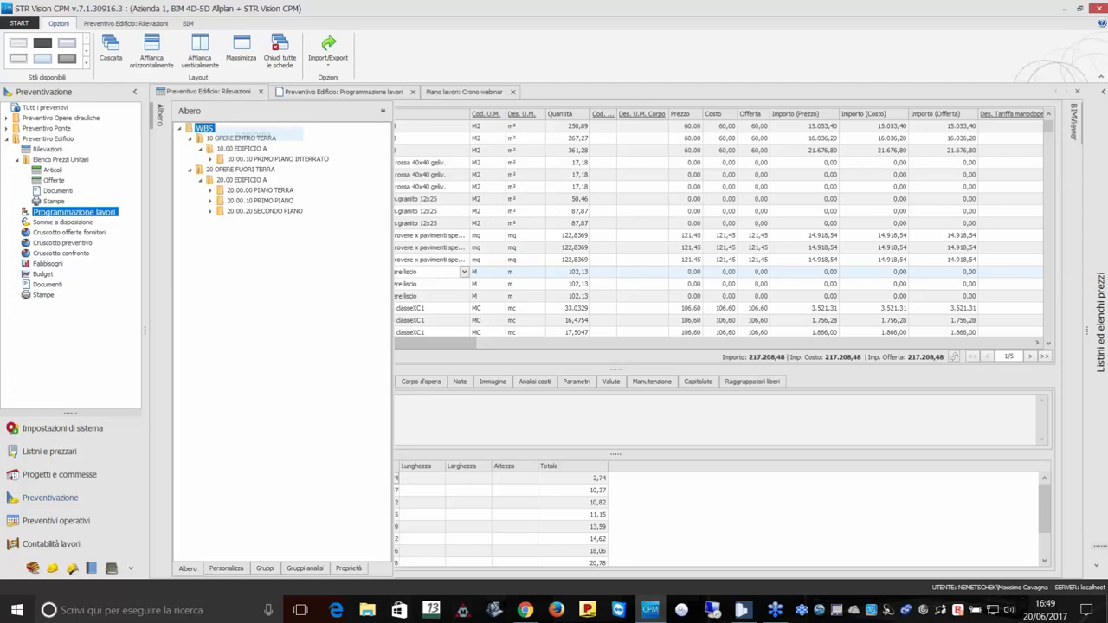
pyautogui.click(210, 200)
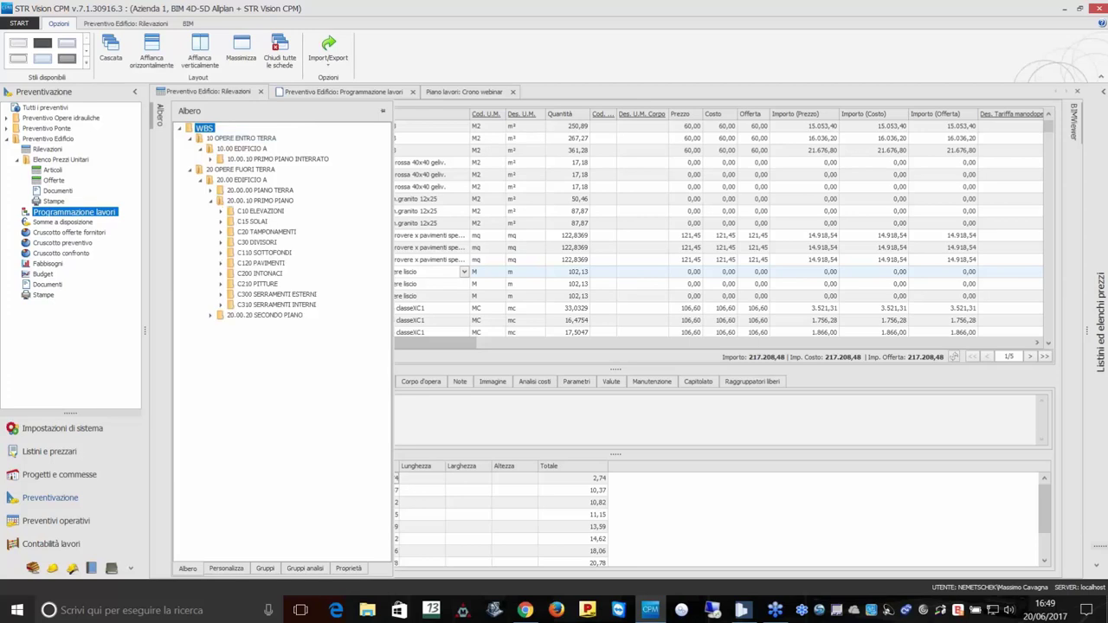
pyautogui.click(496, 214)
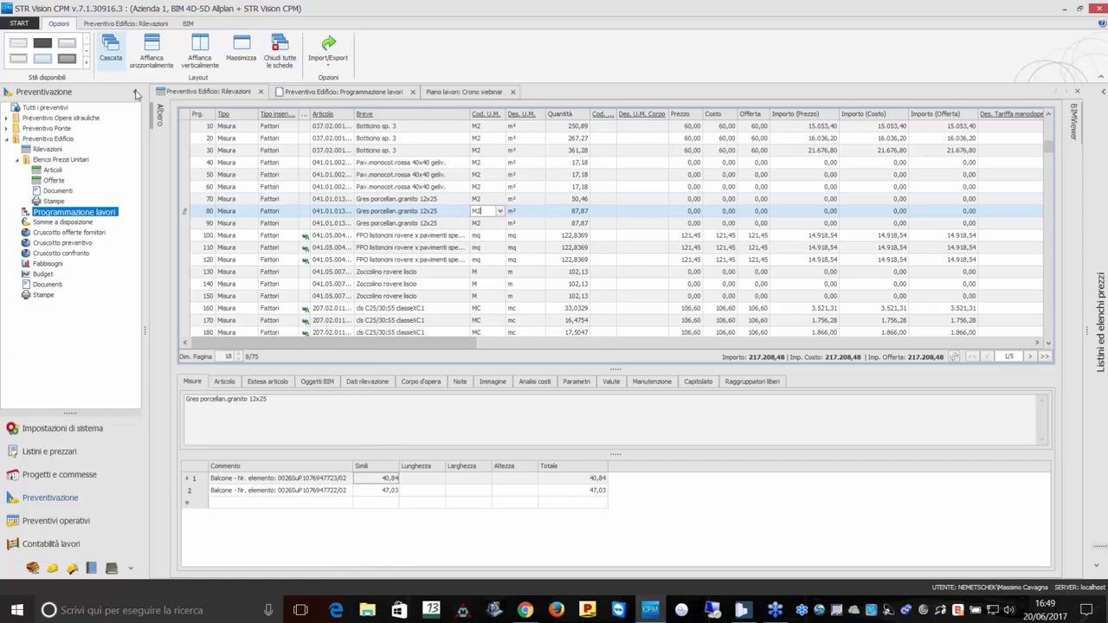
# Collapse the Preventivazione panel, then widen and pin the BIMViewer beside the estimate.
pyautogui.click(135, 92)
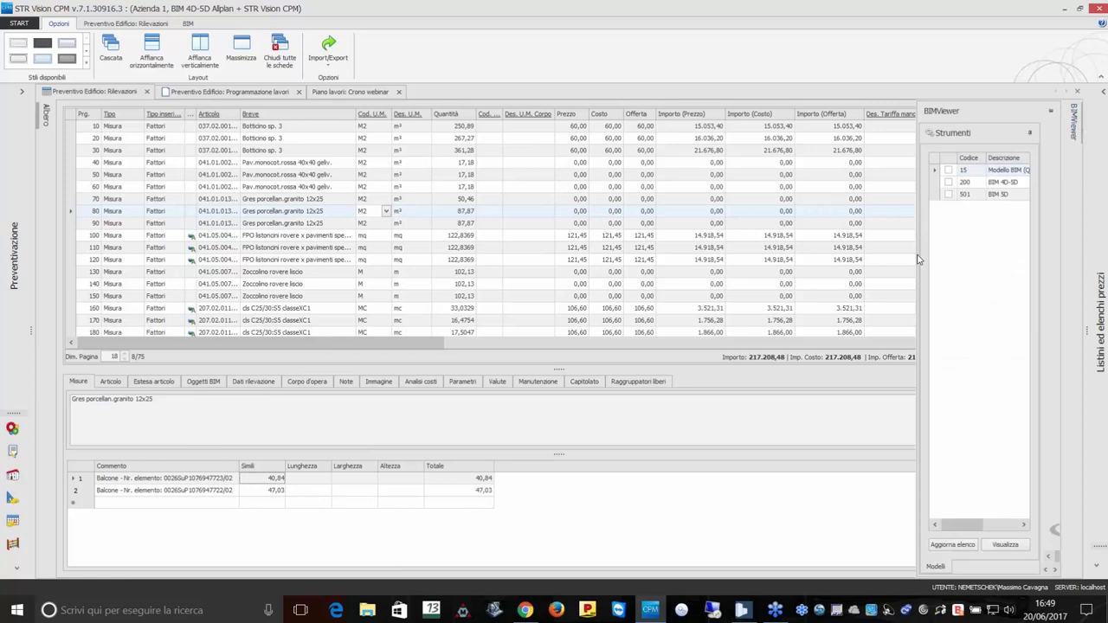
pyautogui.moveTo(919, 259); pyautogui.dragTo(600, 260)
pyautogui.click(1051, 113)
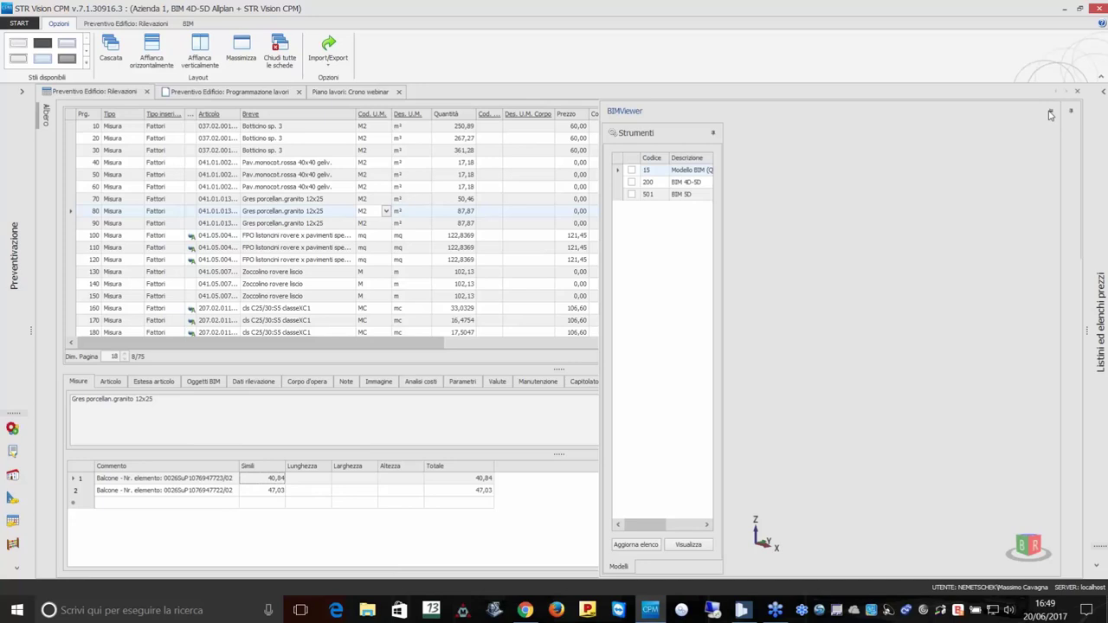
# Refresh the model list and tick 31 Modello IFC Webinar for display.
pyautogui.click(655, 545)
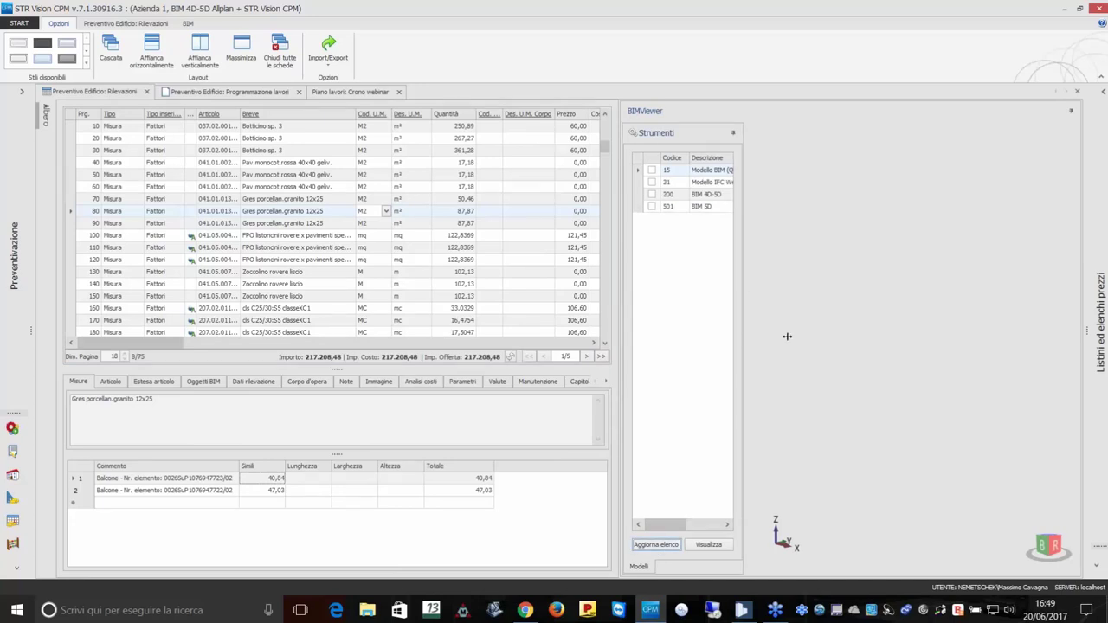
pyautogui.click(711, 183)
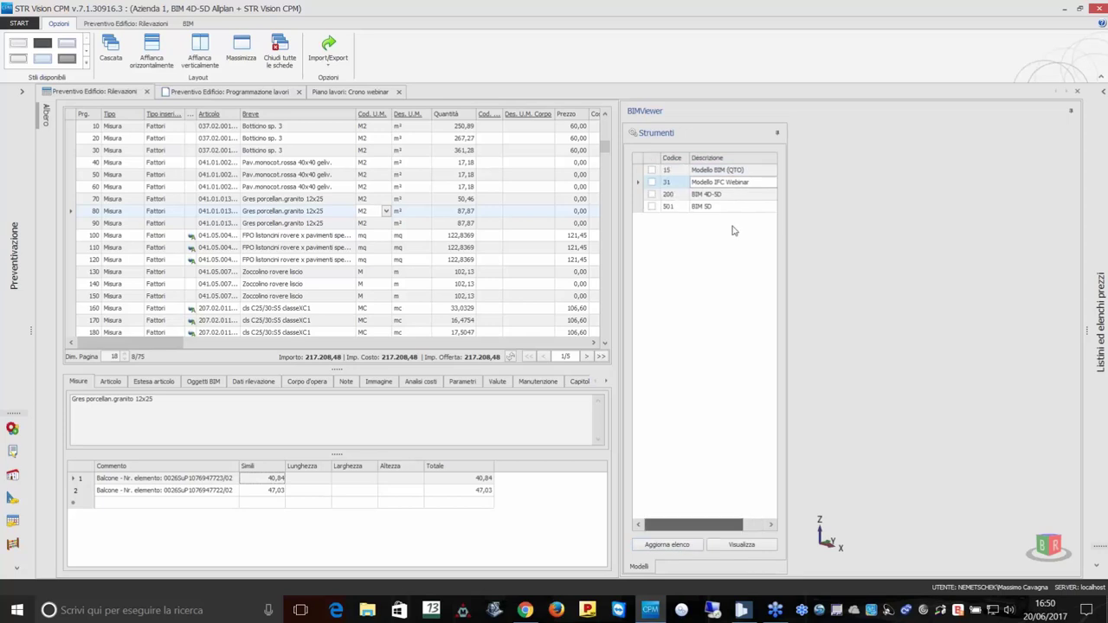
pyautogui.click(651, 182)
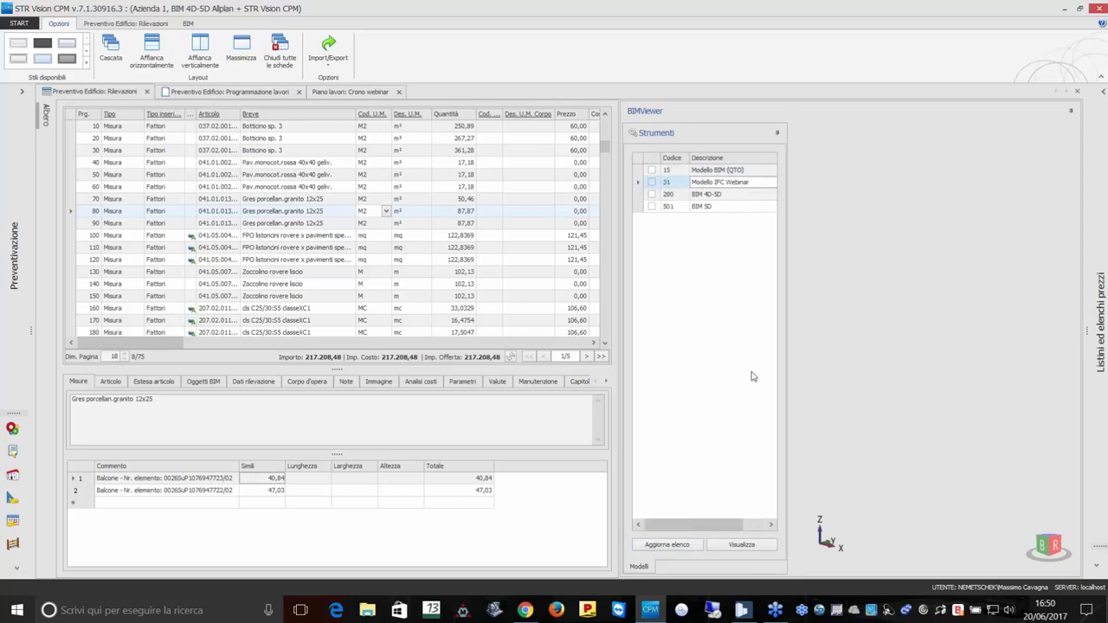
# Render Modello IFC Webinar in 3D and select the cls C25/30:S5 classeXC1 entry at row 160.
pyautogui.click(733, 545)
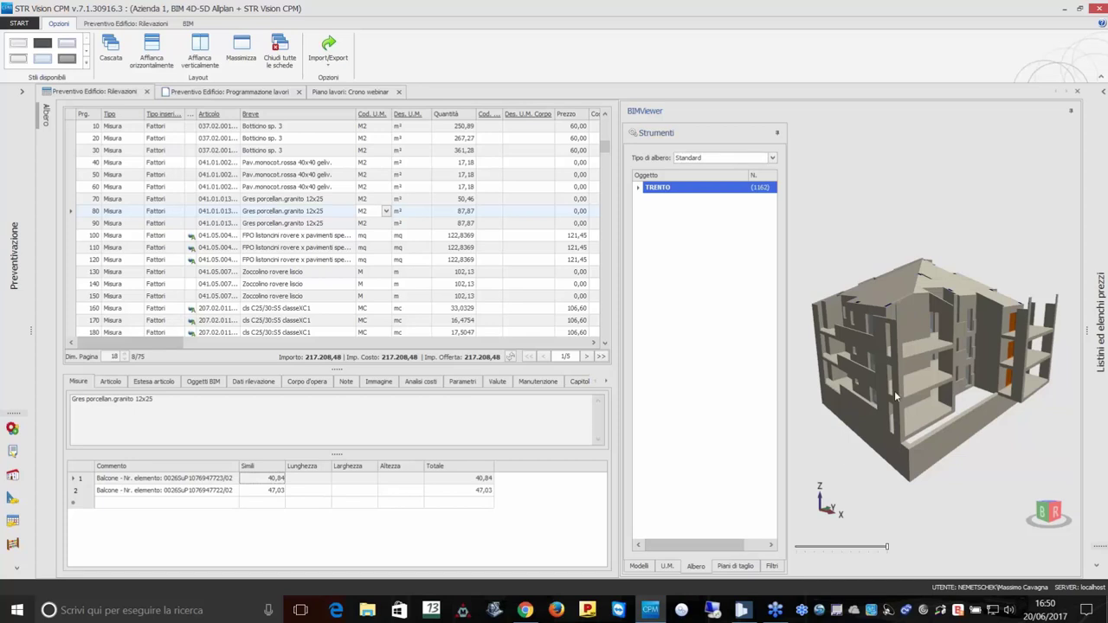
pyautogui.moveTo(896, 396); pyautogui.dragTo(866, 394, button='middle')
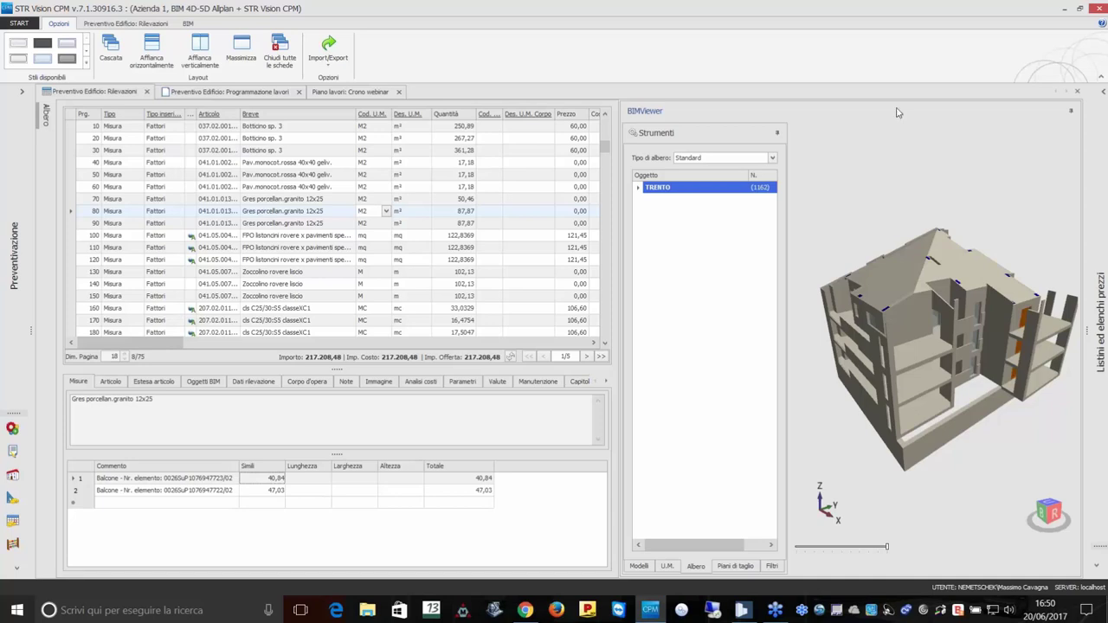
pyautogui.click(283, 309)
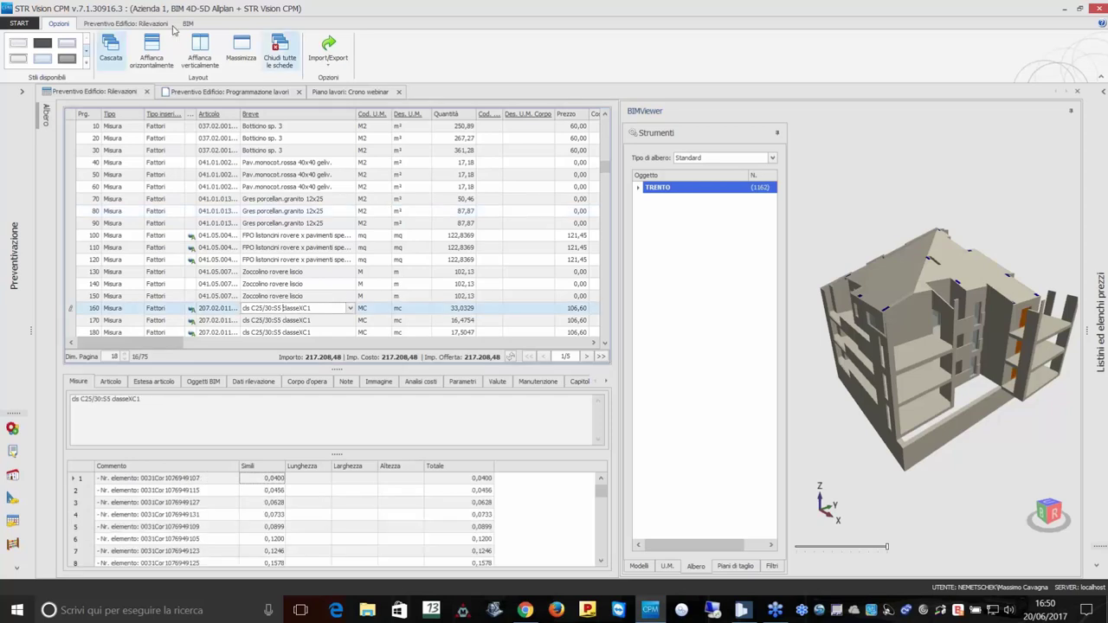
# Use Vedi computati on the BIM tab to mark the 11 measured pillars in the 3D model.
pyautogui.click(188, 23)
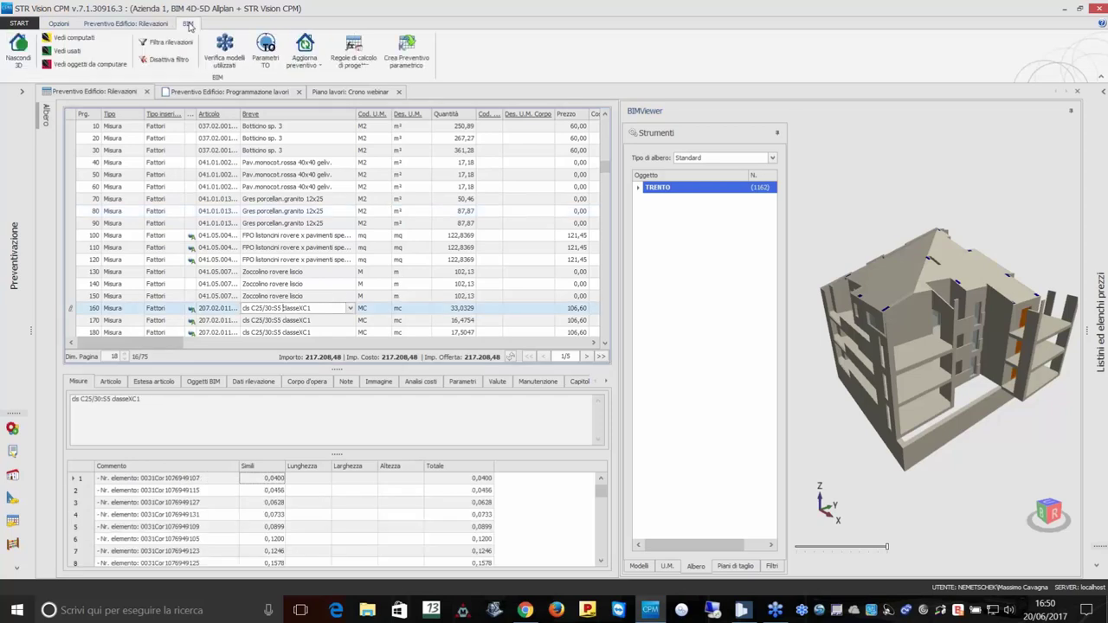
pyautogui.click(85, 40)
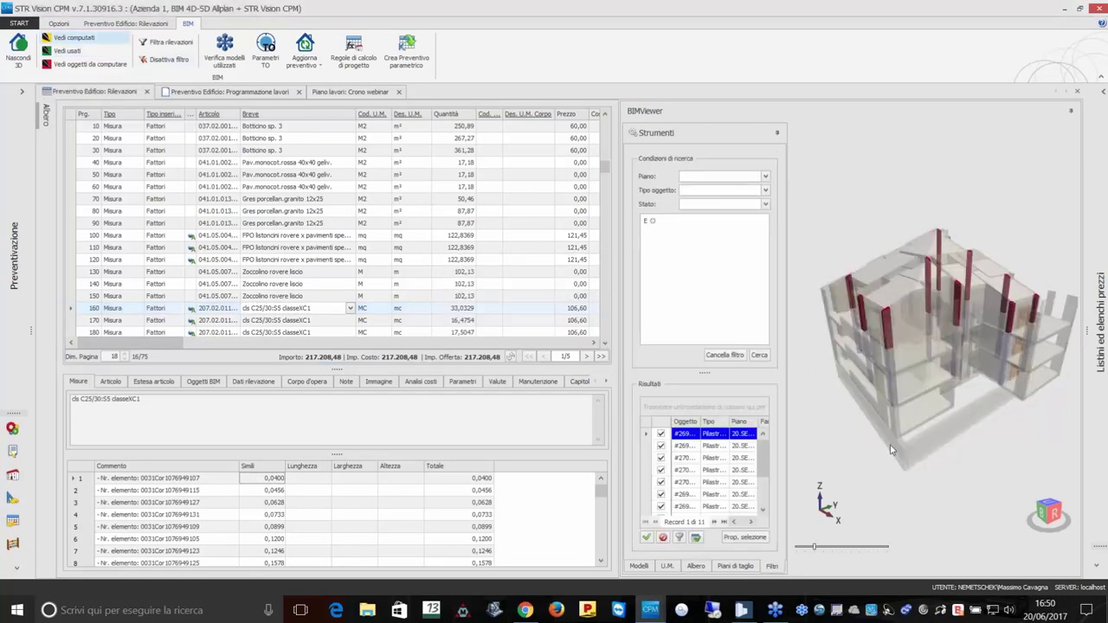
pyautogui.moveTo(892, 449); pyautogui.dragTo(1001, 370)
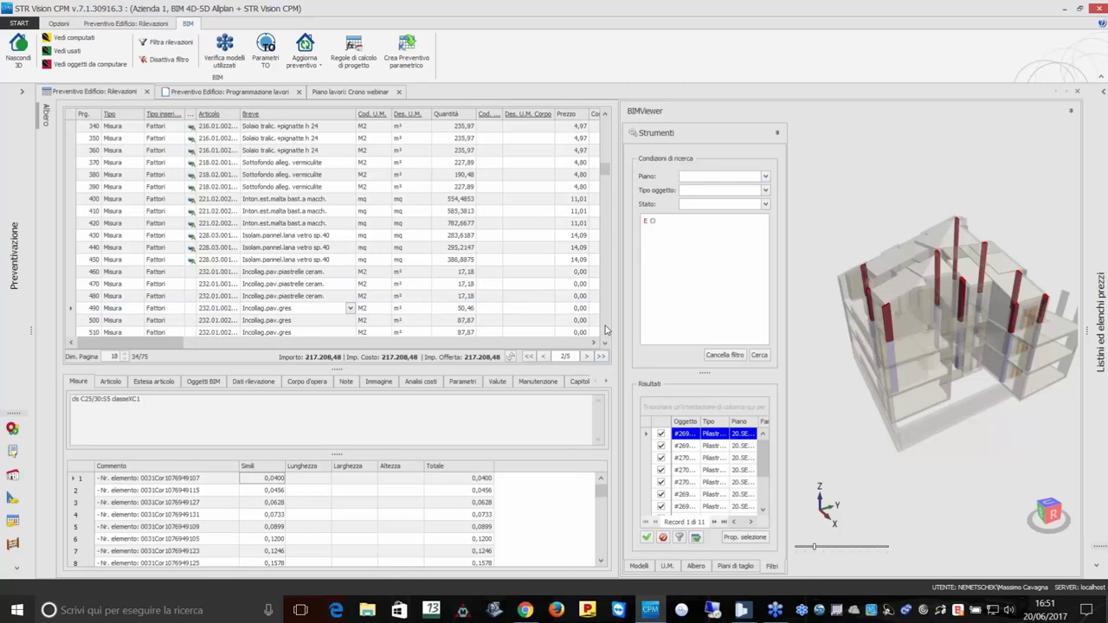
pyautogui.scroll(-10, 606, 330)
pyautogui.scroll(-3, 607, 330)
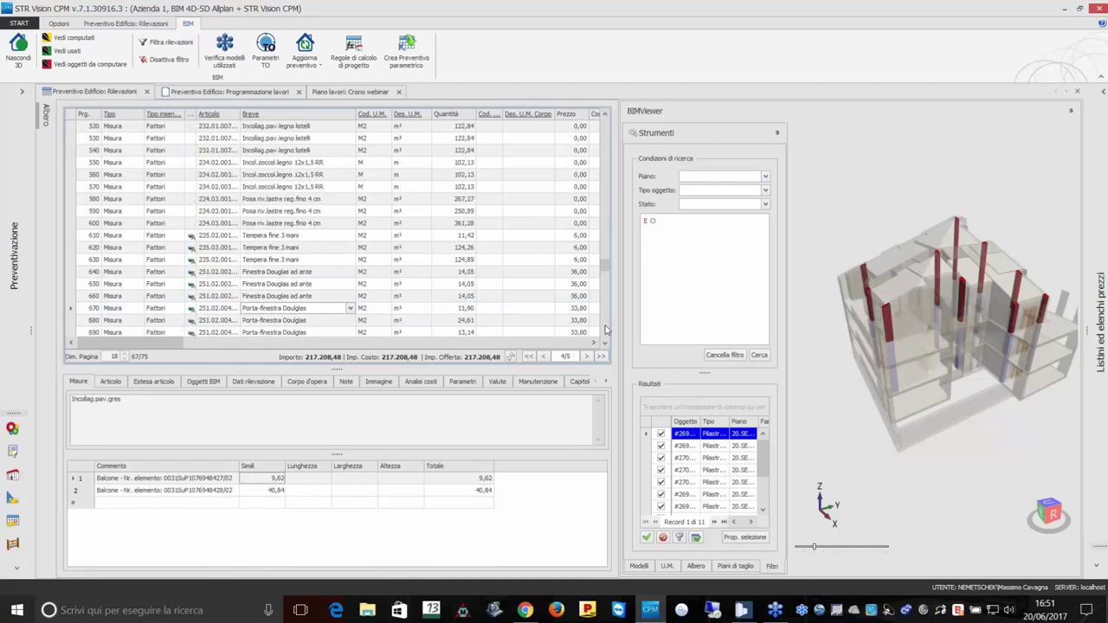
pyautogui.scroll(-3, 606, 330)
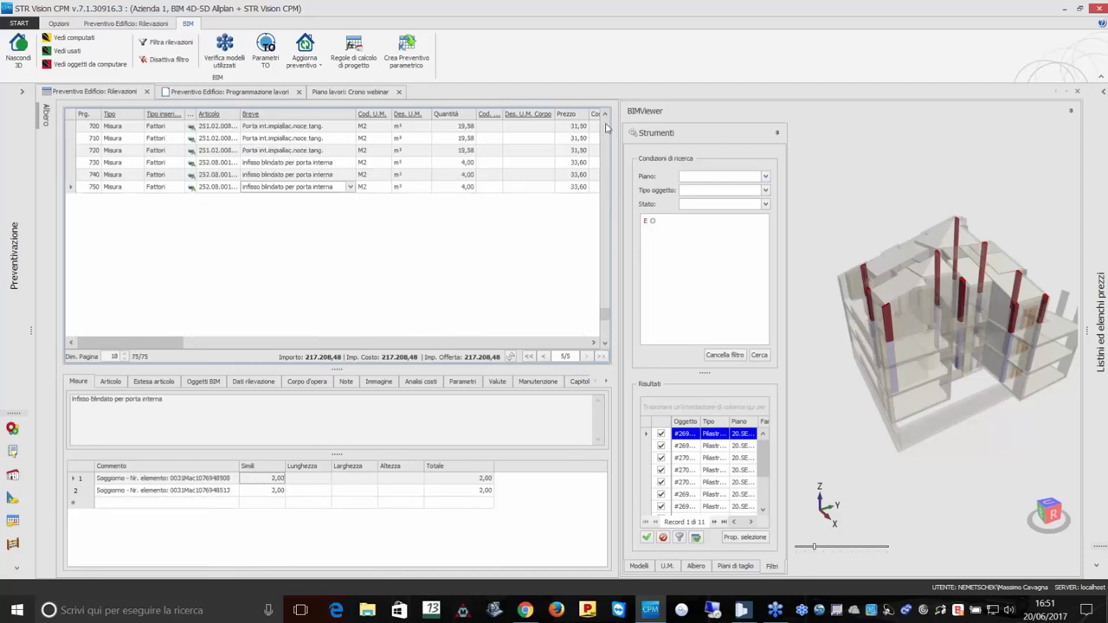
pyautogui.scroll(3, 606, 128)
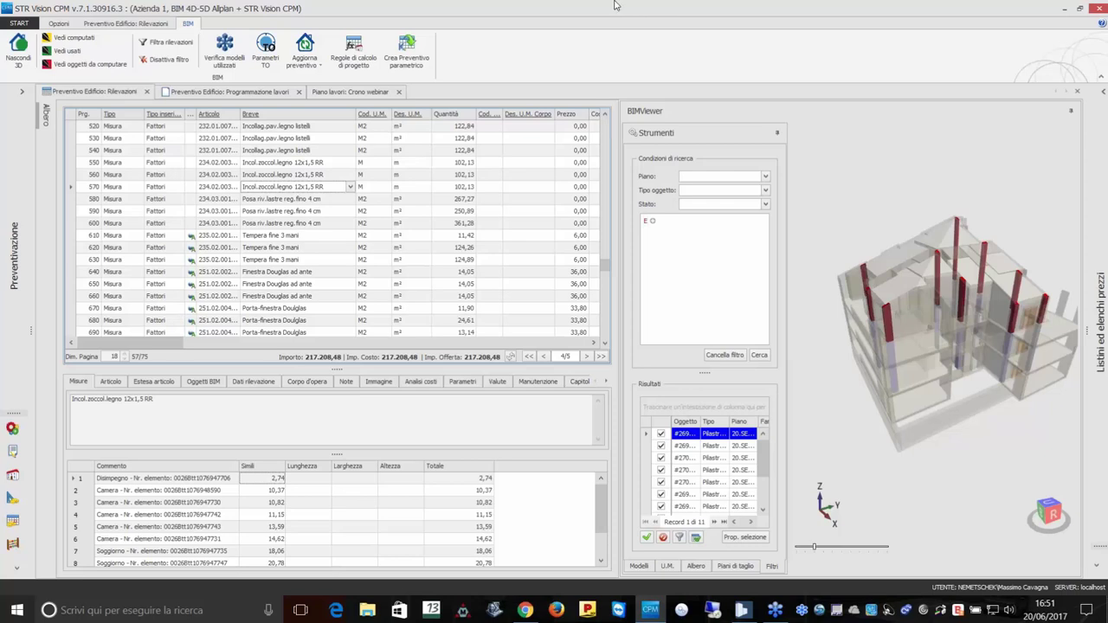
pyautogui.scroll(1, 607, 127)
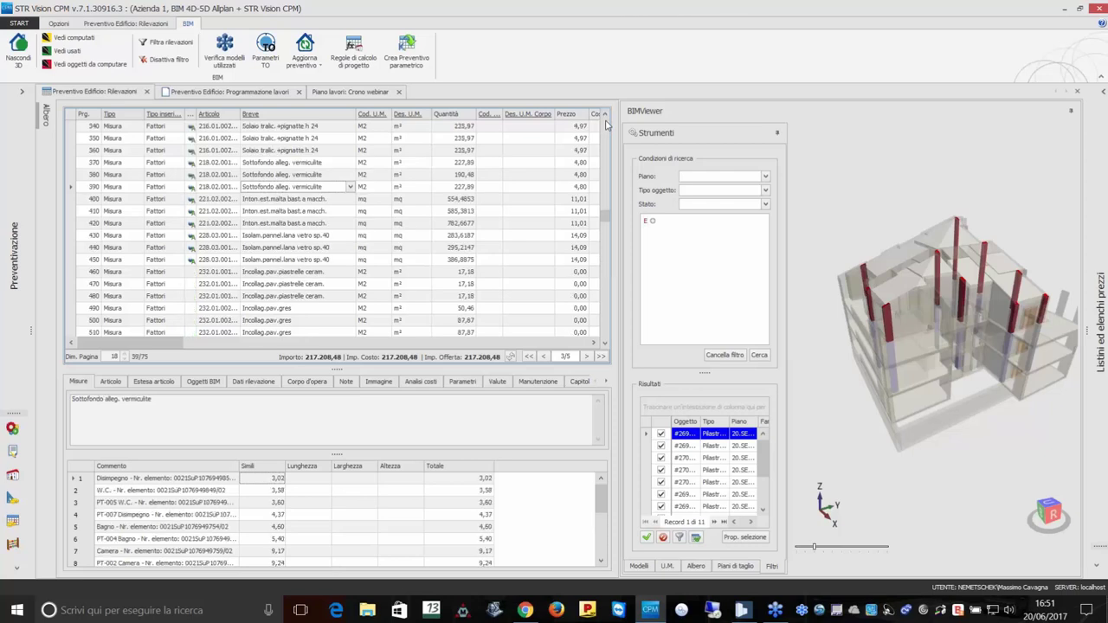
# Select the Solaio tralic. +pignatte h 24 entry and show its 3 measured slabs with Vedi computati.
pyautogui.click(288, 127)
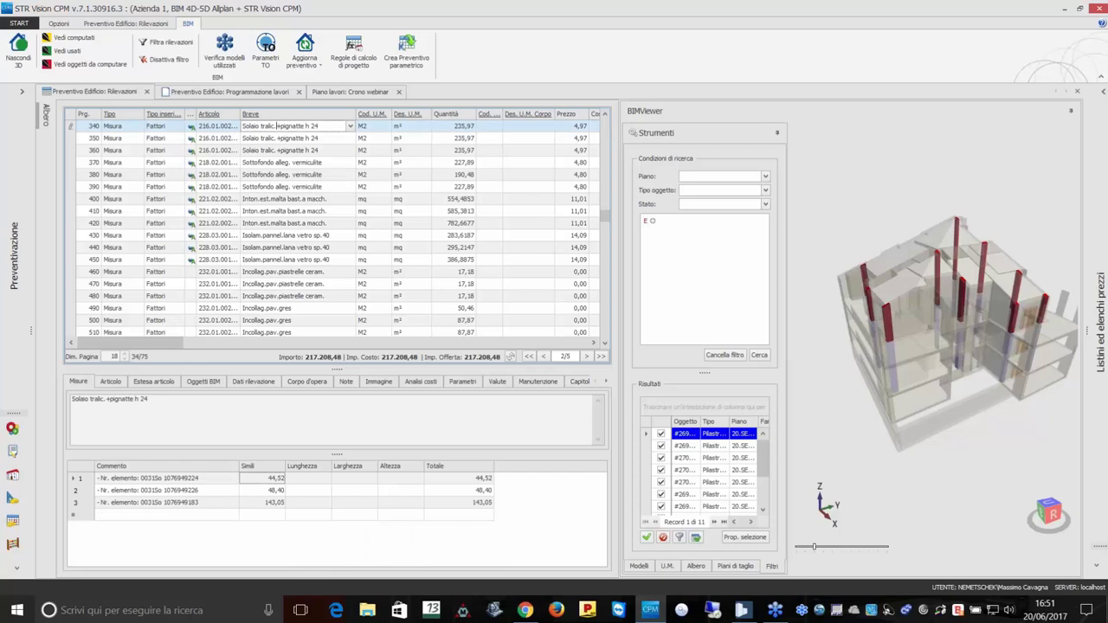
pyautogui.click(77, 42)
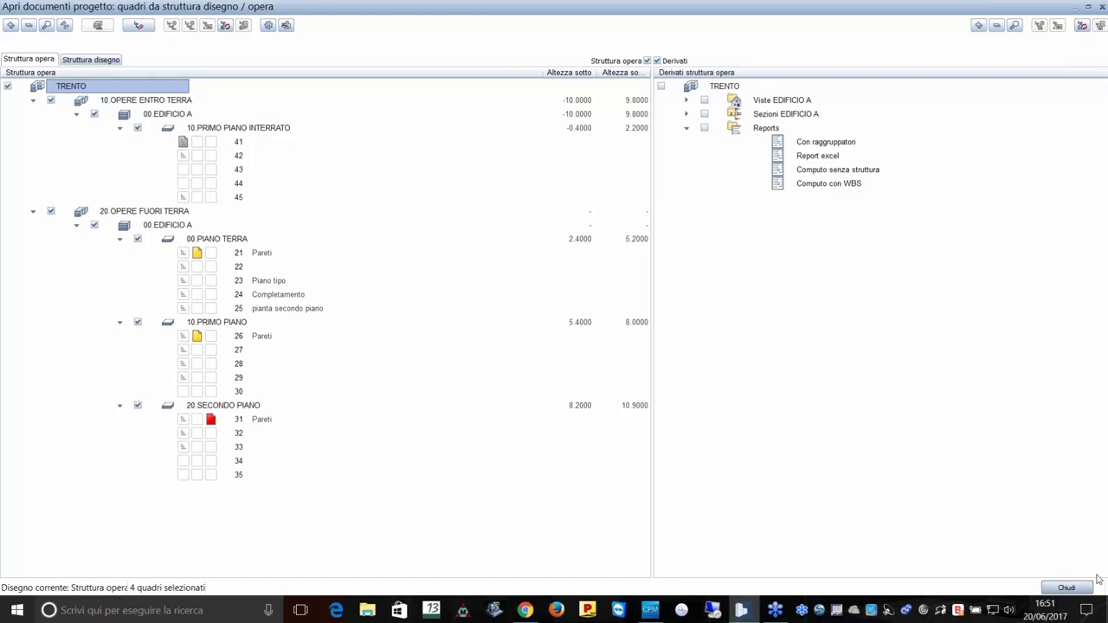
pyautogui.click(1074, 588)
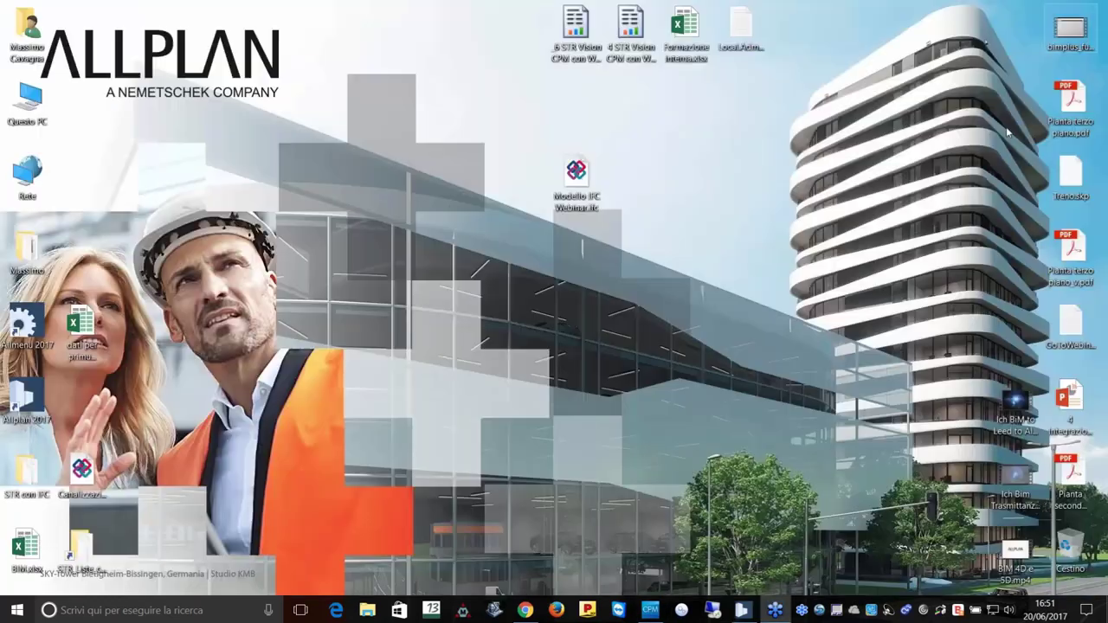
pyautogui.click(652, 611)
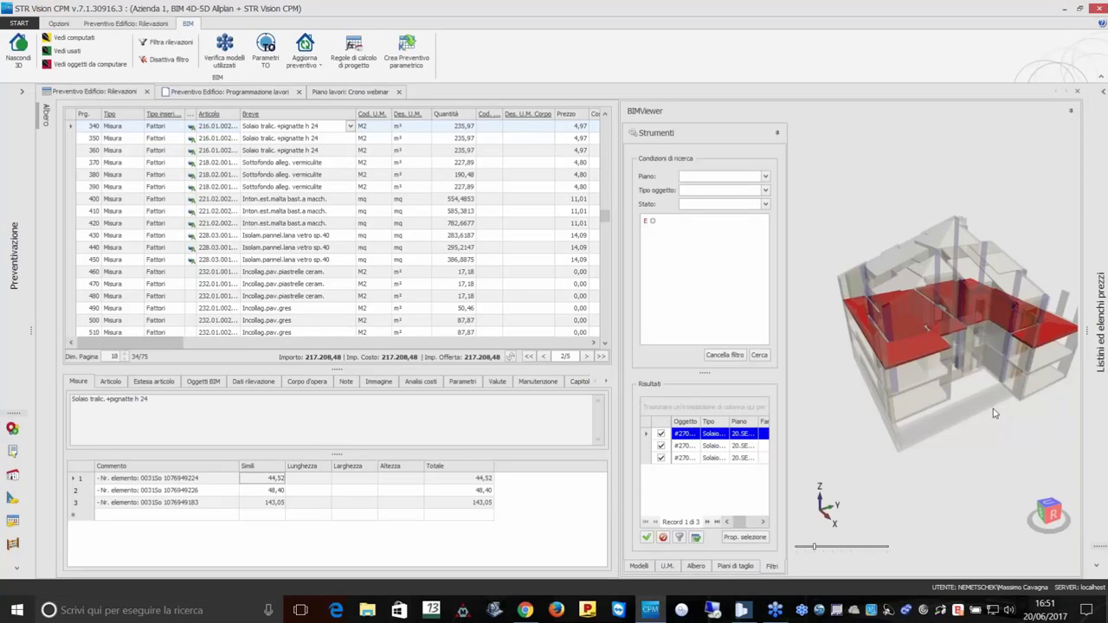
# Highlight each of the three measured slabs in turn, then switch to Allplan 2017.
pyautogui.click(714, 445)
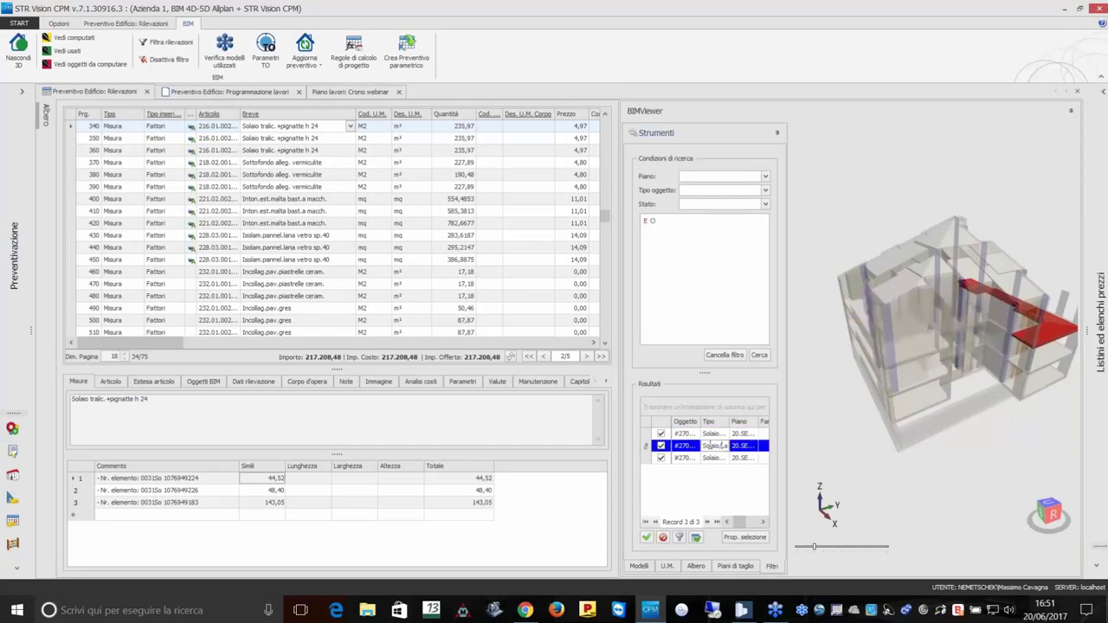
pyautogui.click(711, 457)
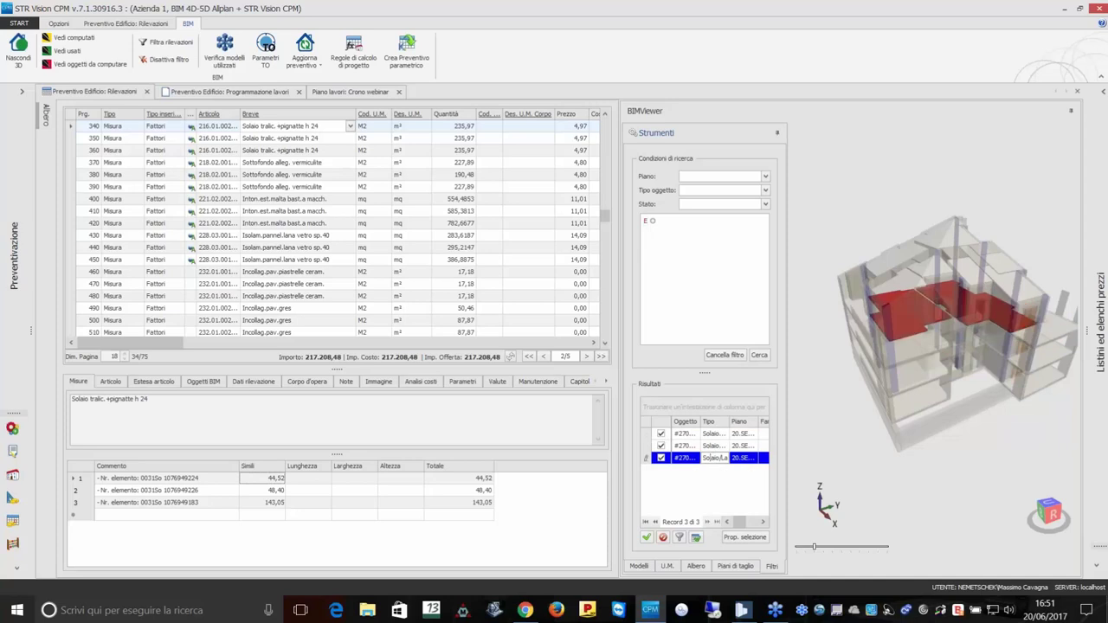
pyautogui.click(717, 443)
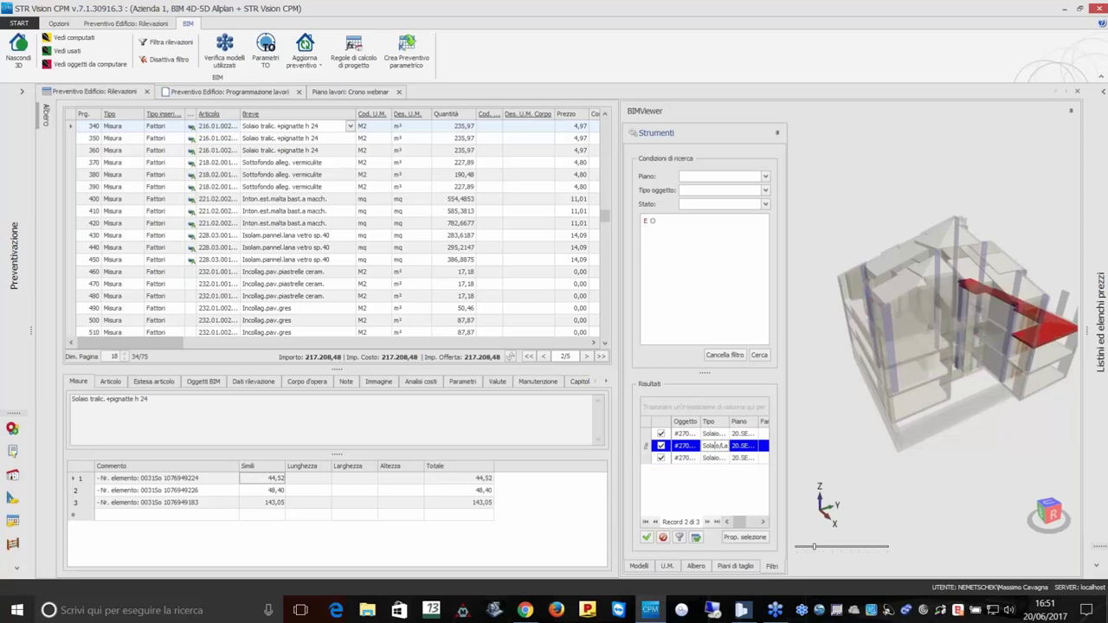
pyautogui.click(716, 457)
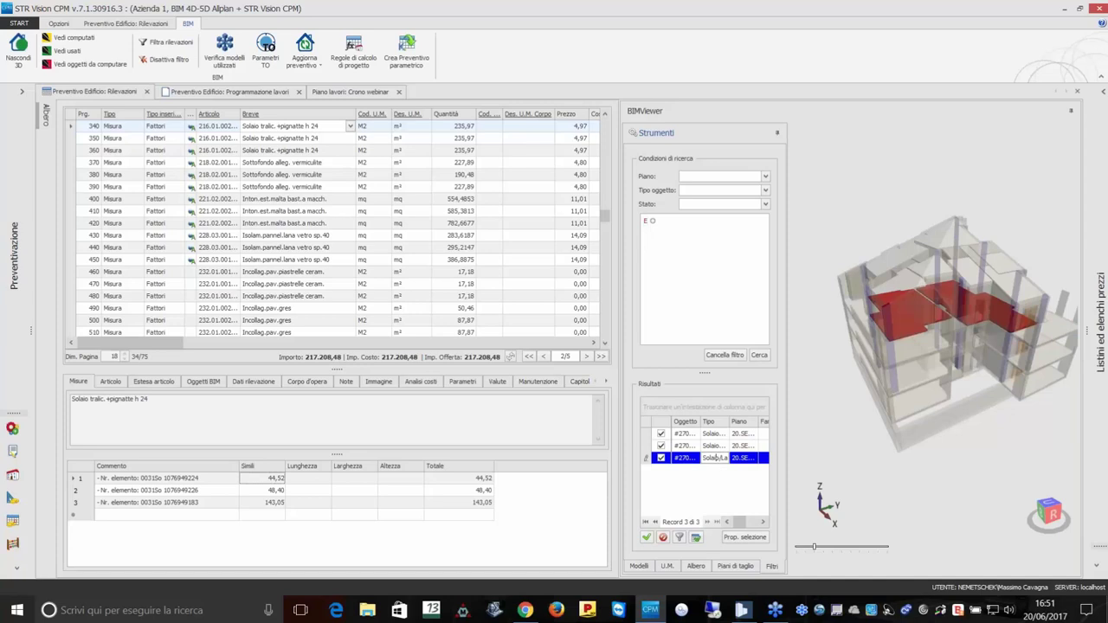
pyautogui.click(716, 432)
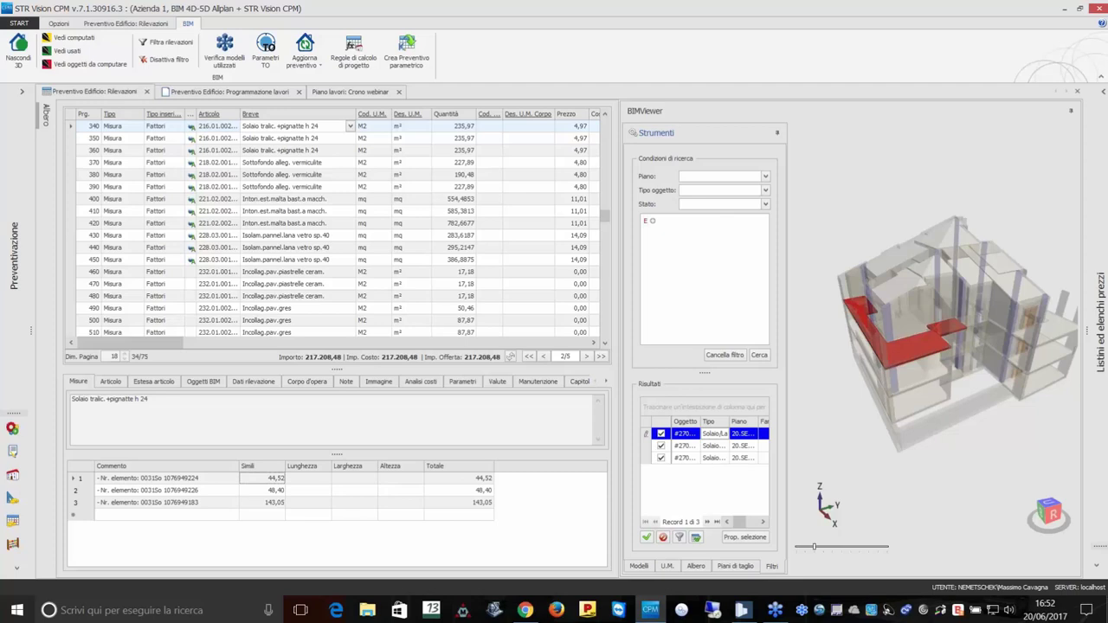
pyautogui.click(743, 610)
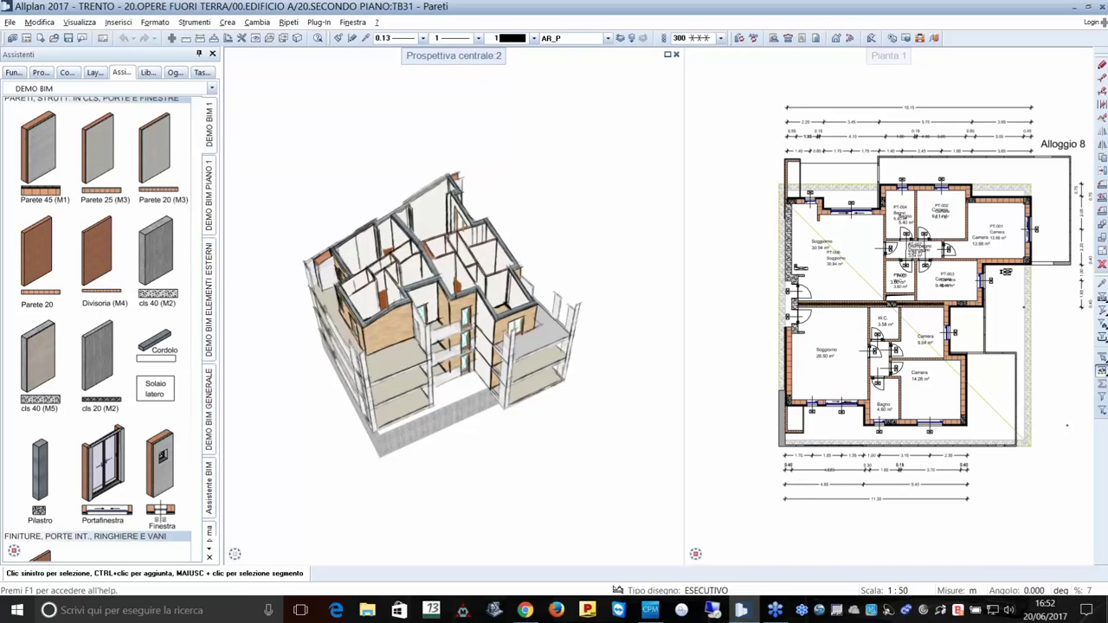
# Browse Allplan's Help online resources and welcome screen, then close the welcome screen.
pyautogui.press('alt')
pyautogui.click(378, 23)
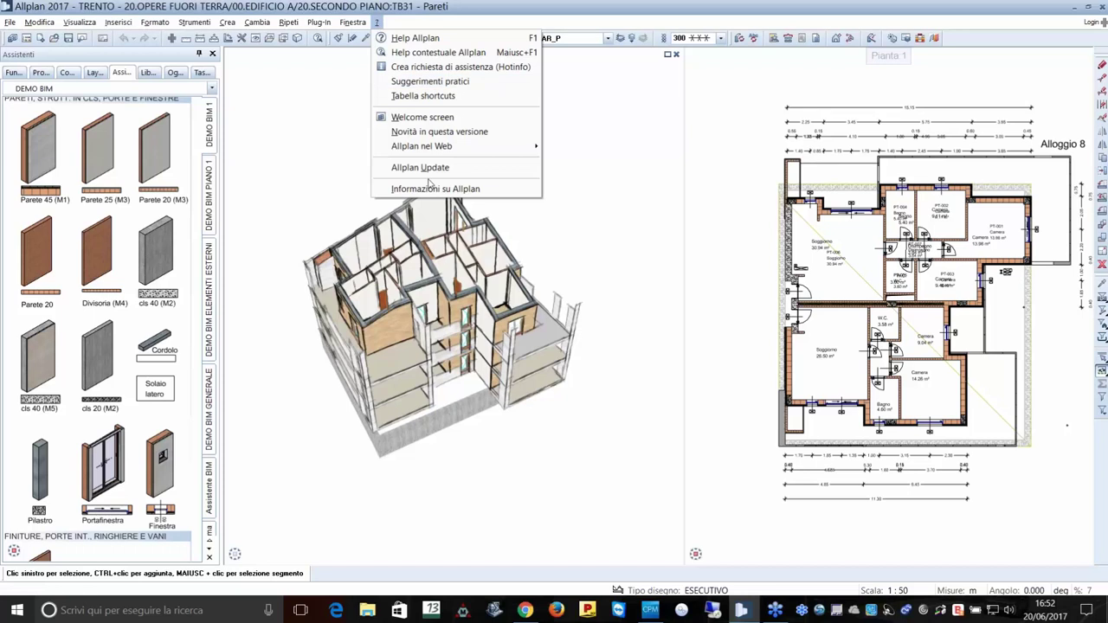
pyautogui.click(513, 147)
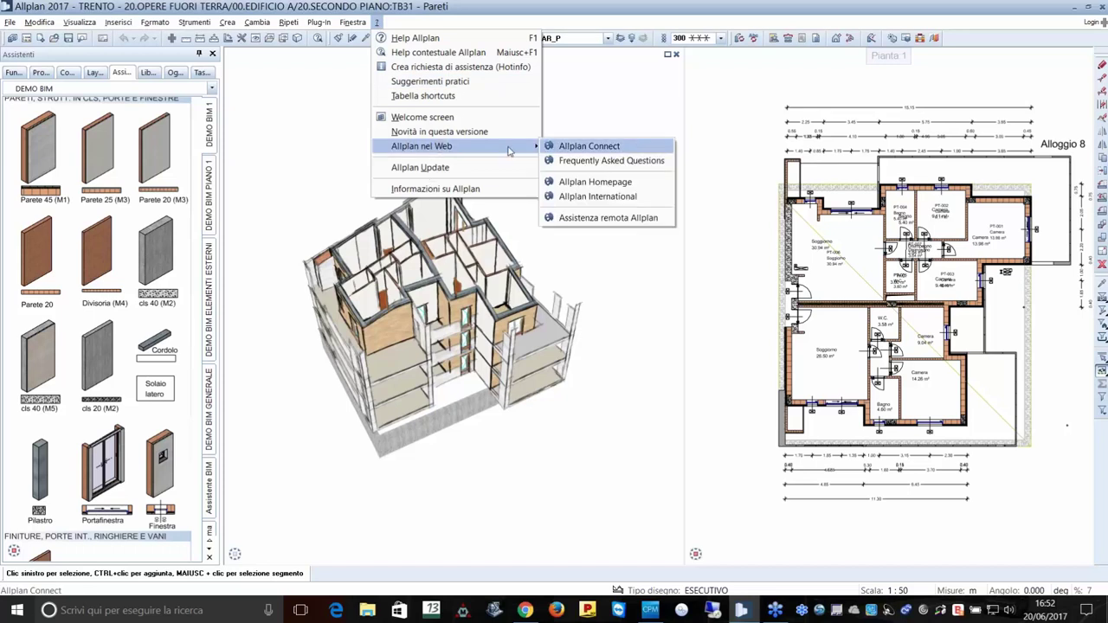
pyautogui.click(430, 118)
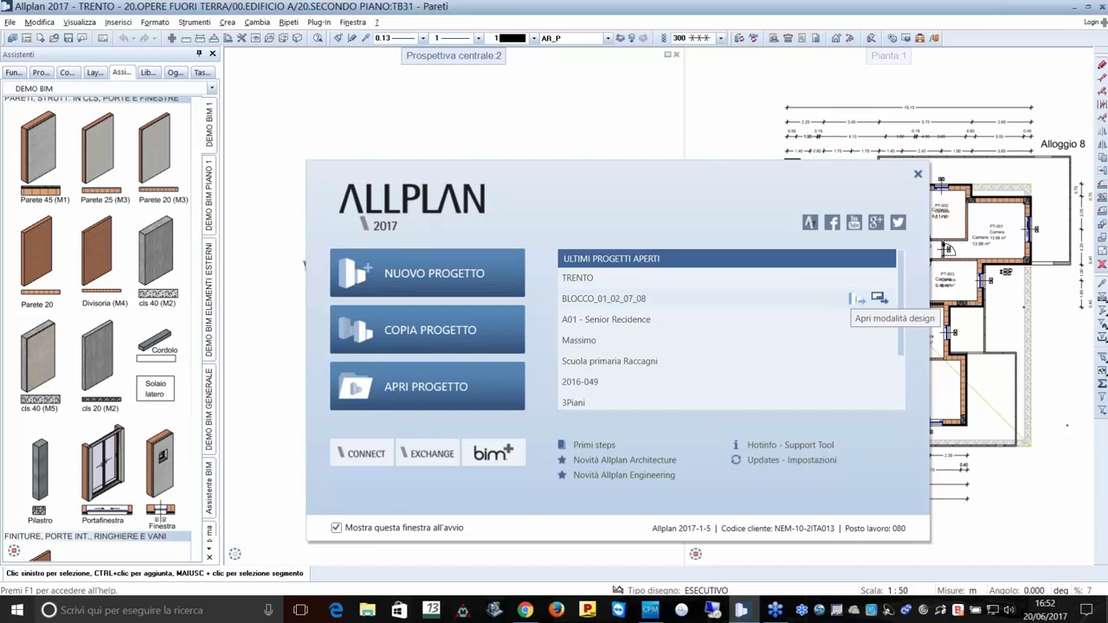
pyautogui.press('Escape')
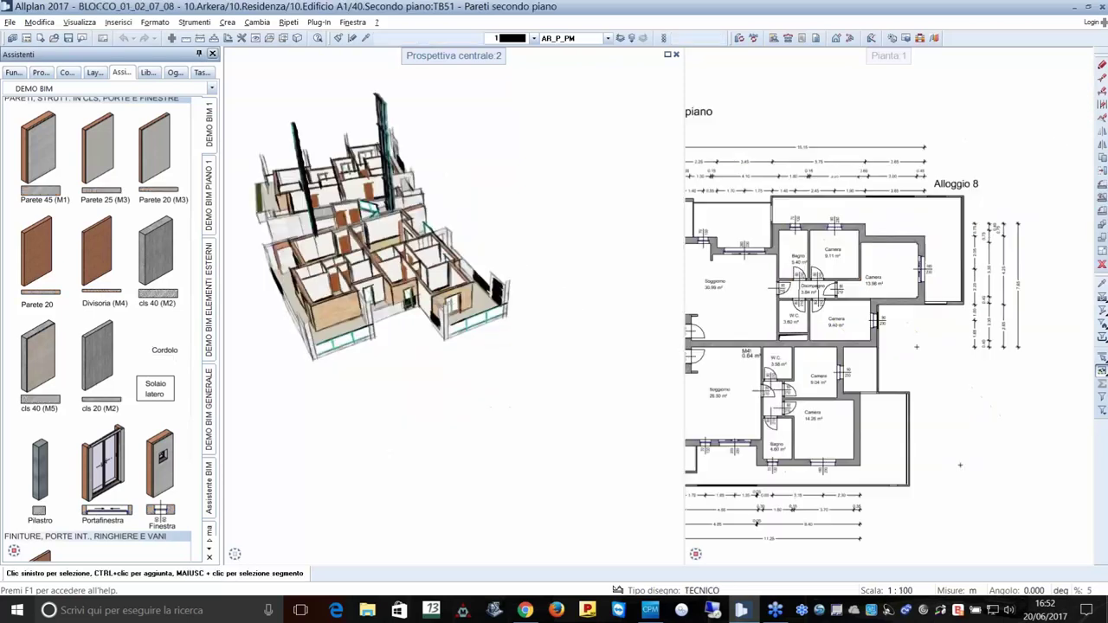
# Close the perspective viewport and fit the second-floor plan to the full window.
pyautogui.click(677, 54)
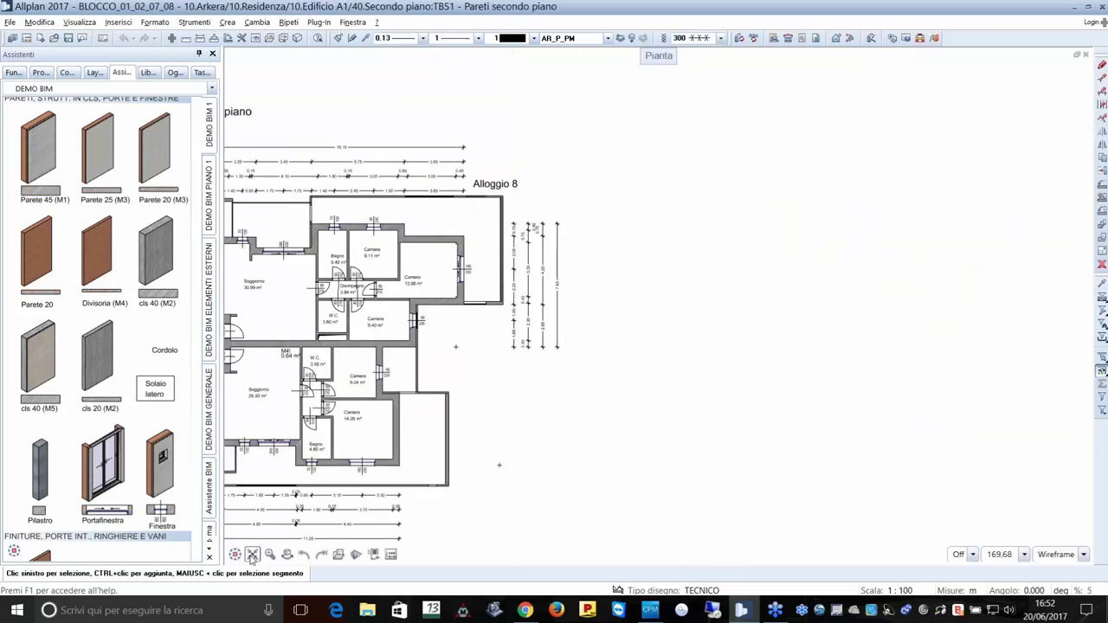
pyautogui.click(252, 555)
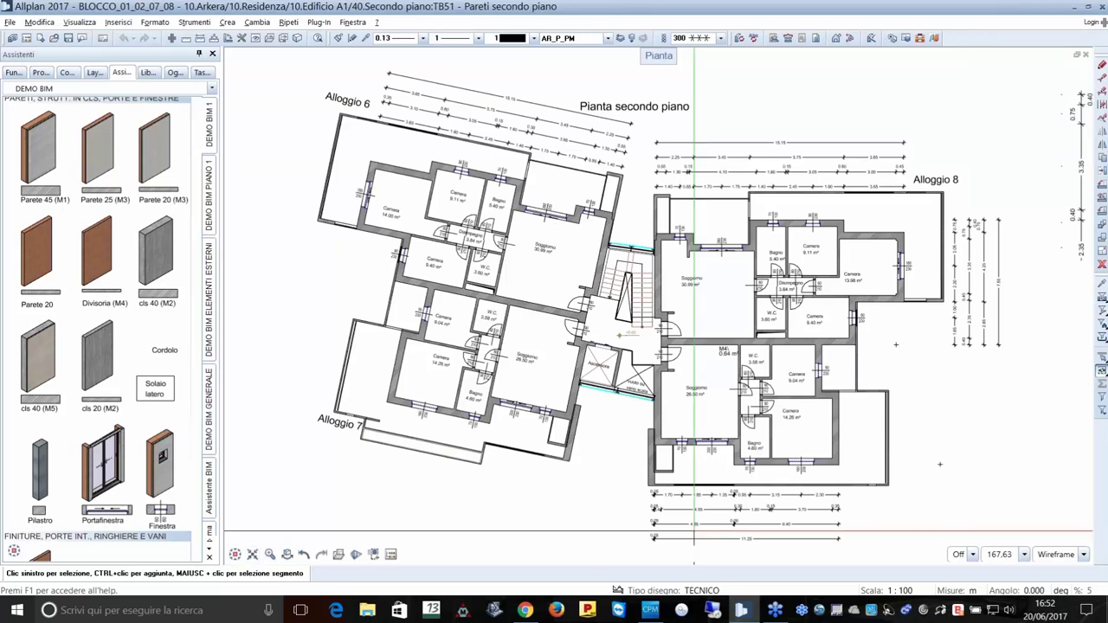
pyautogui.scroll(1, 706, 400)
pyautogui.scroll(1, 706, 399)
pyautogui.scroll(1, 706, 399)
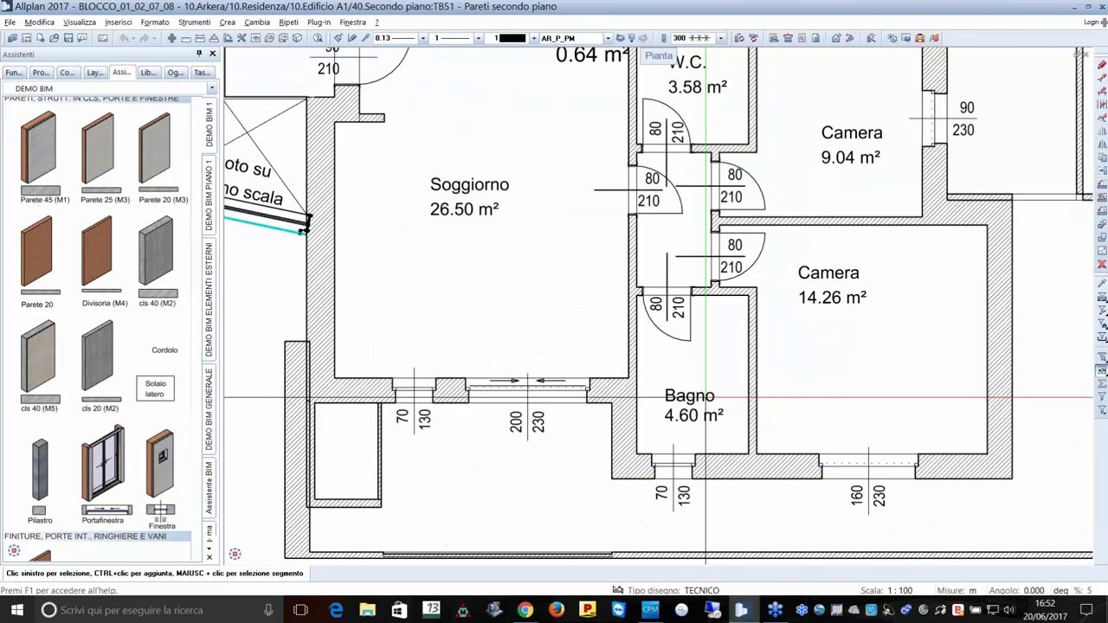
# Try scale 1:50 with drawing types COSTRUTTIVO and ESECUTIVO, recentring on the Bagno walls.
pyautogui.click(900, 591)
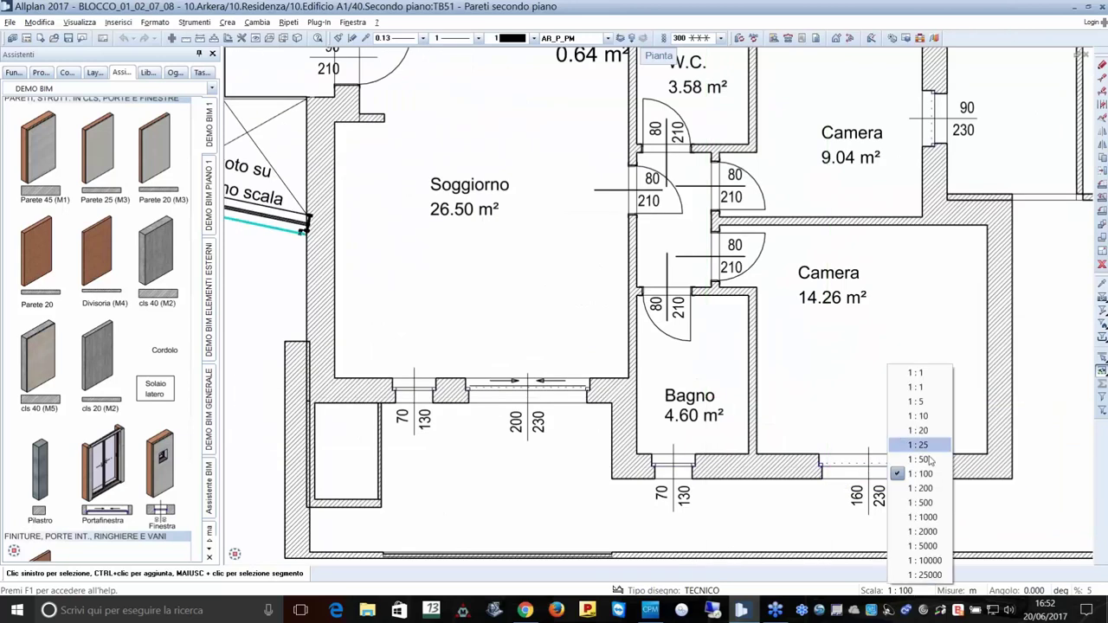
pyautogui.click(923, 460)
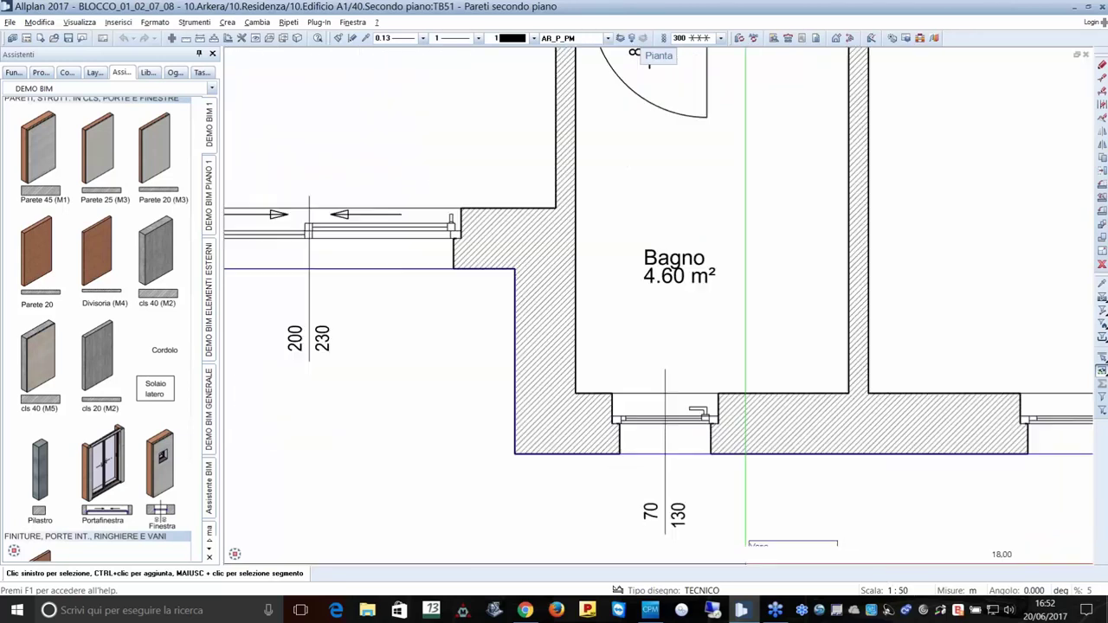
pyautogui.click(701, 591)
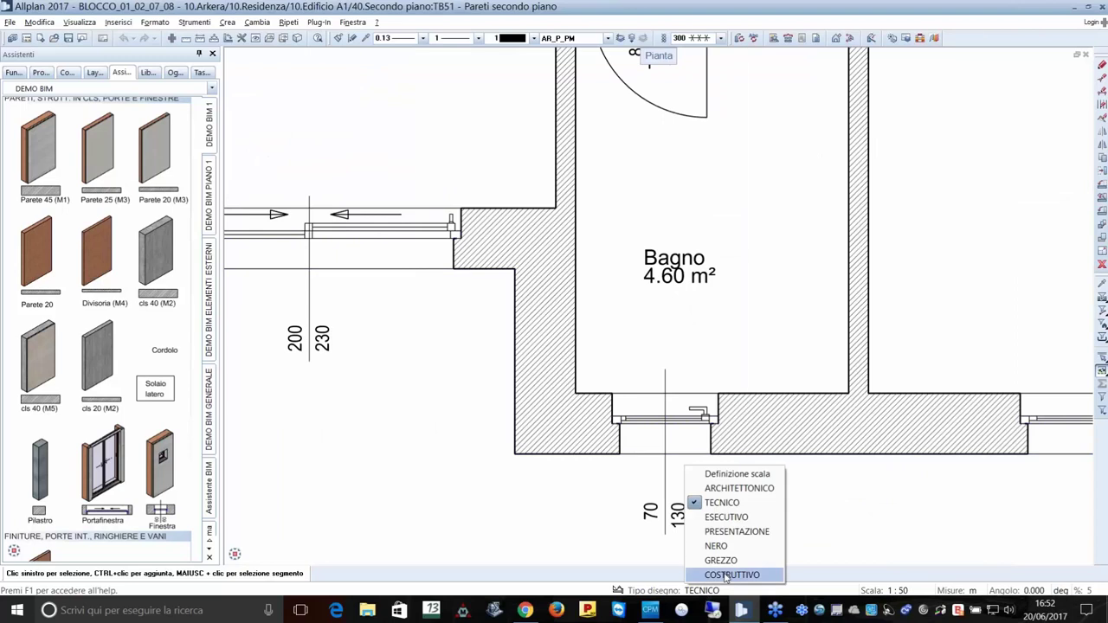
pyautogui.click(726, 576)
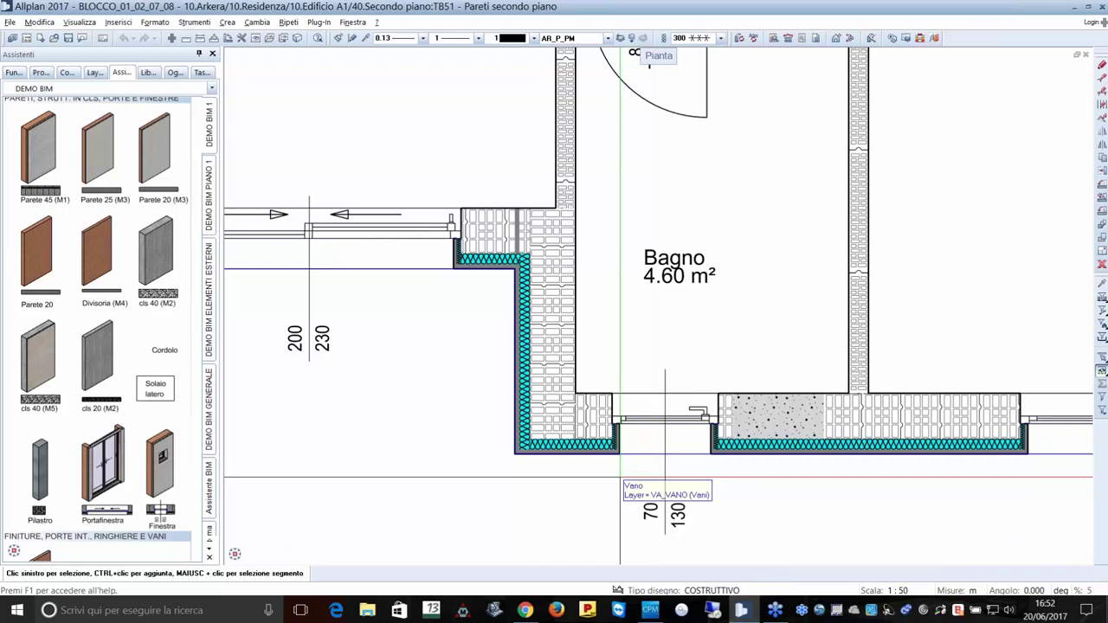
pyautogui.scroll(1, 785, 338)
pyautogui.scroll(2, 786, 255)
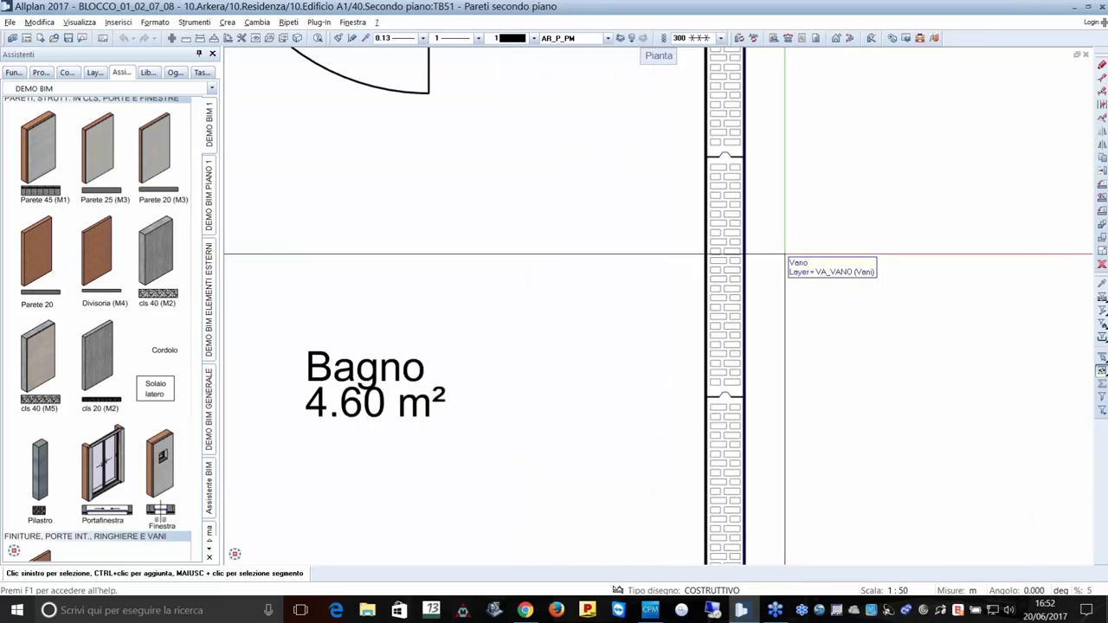
pyautogui.scroll(-2, 785, 254)
pyautogui.scroll(-1, 786, 255)
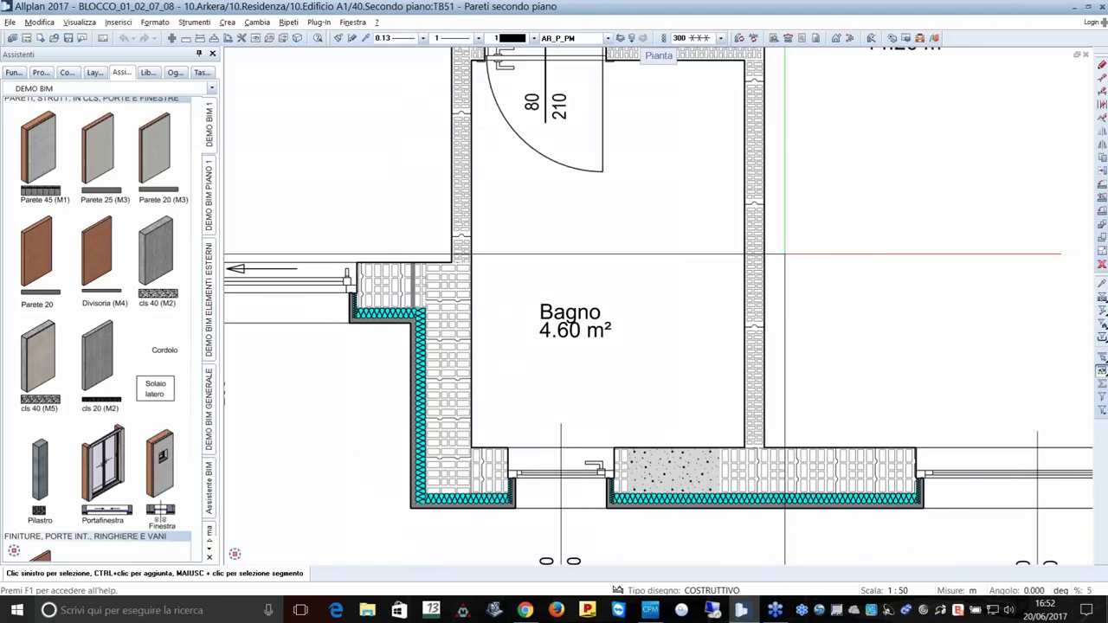
pyautogui.click(688, 589)
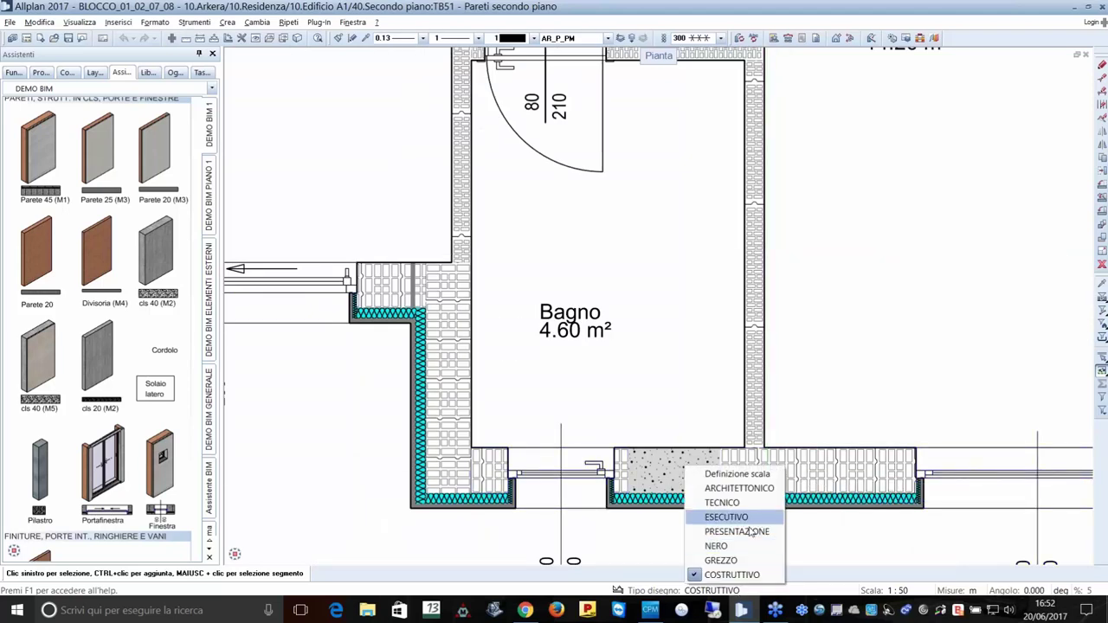
pyautogui.click(748, 518)
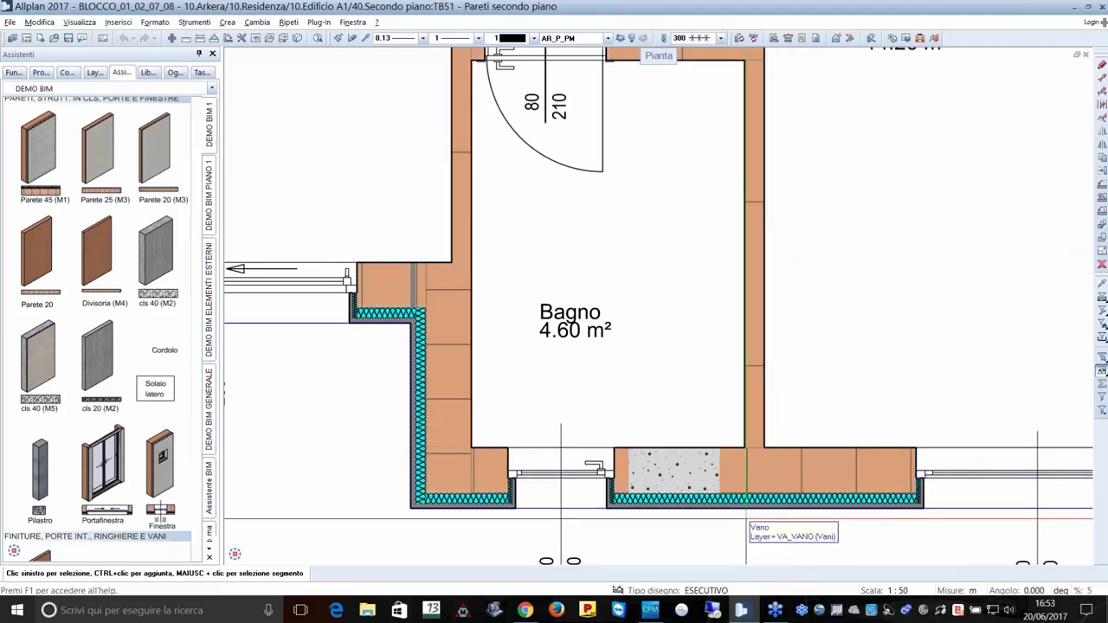
pyautogui.moveTo(746, 517); pyautogui.dragTo(783, 459, button='middle')
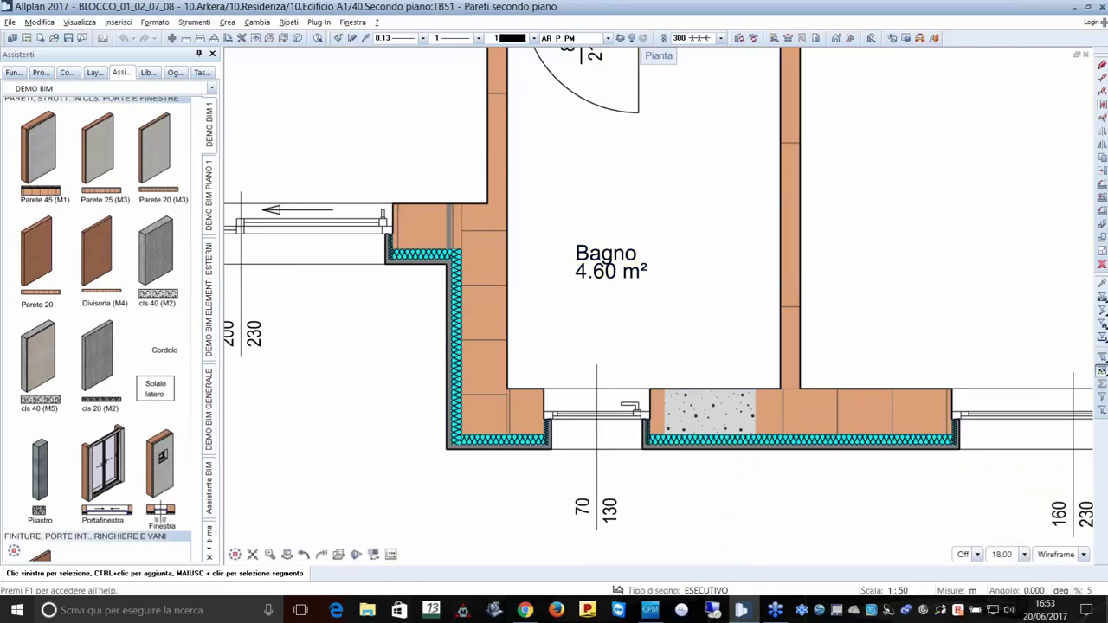
pyautogui.scroll(3, 797, 537)
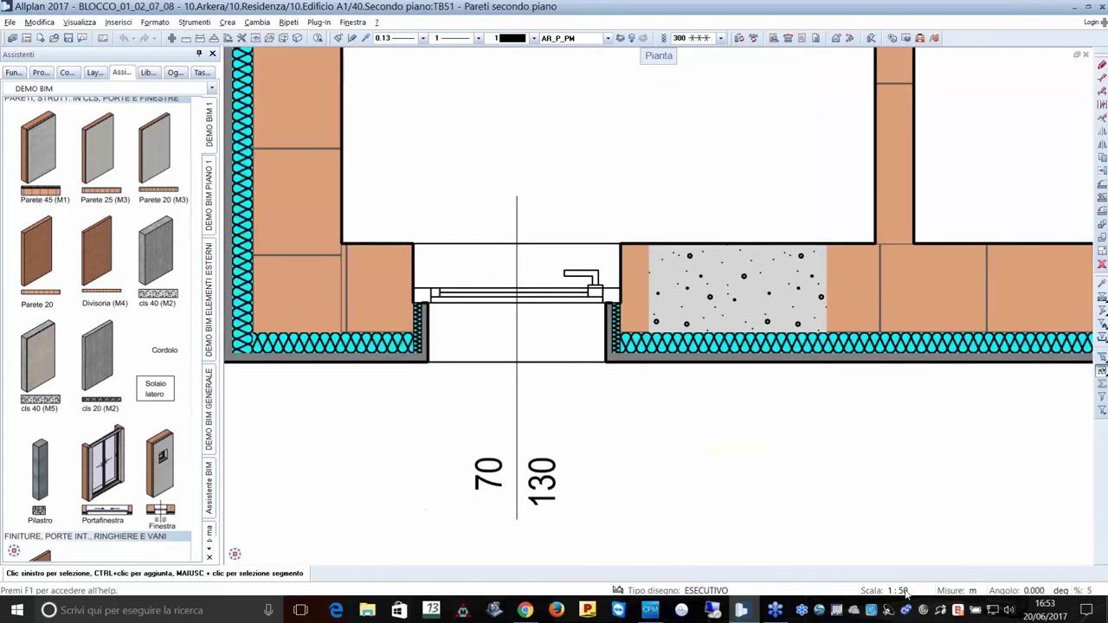
# Try scale 1:20, then settle on scale 1:100 with drawing type PRESENTAZIONE.
pyautogui.click(895, 590)
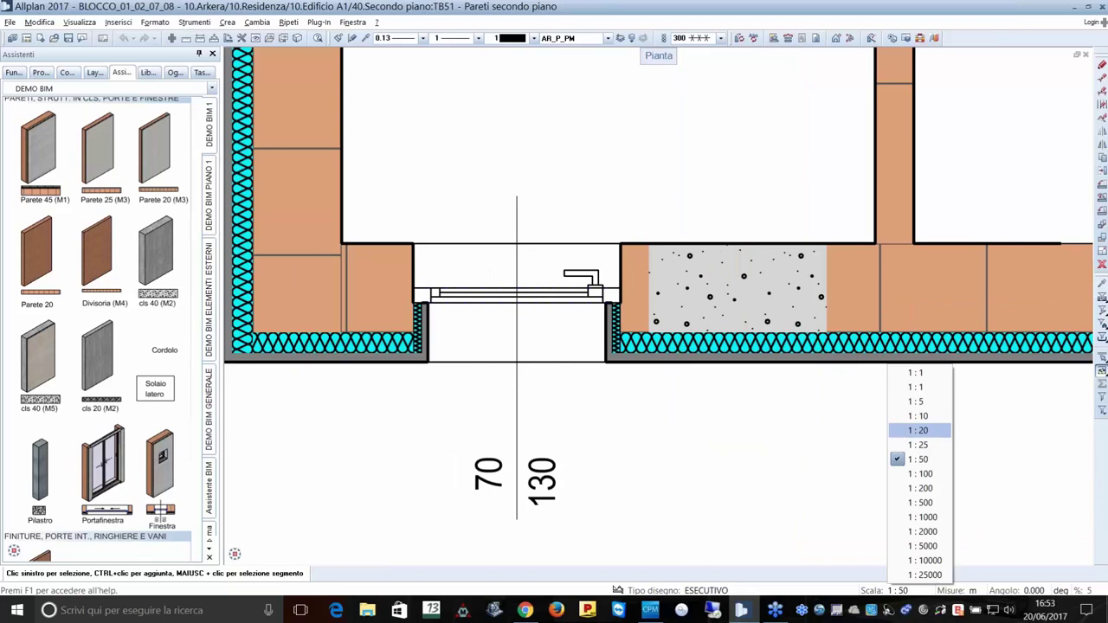
pyautogui.click(919, 431)
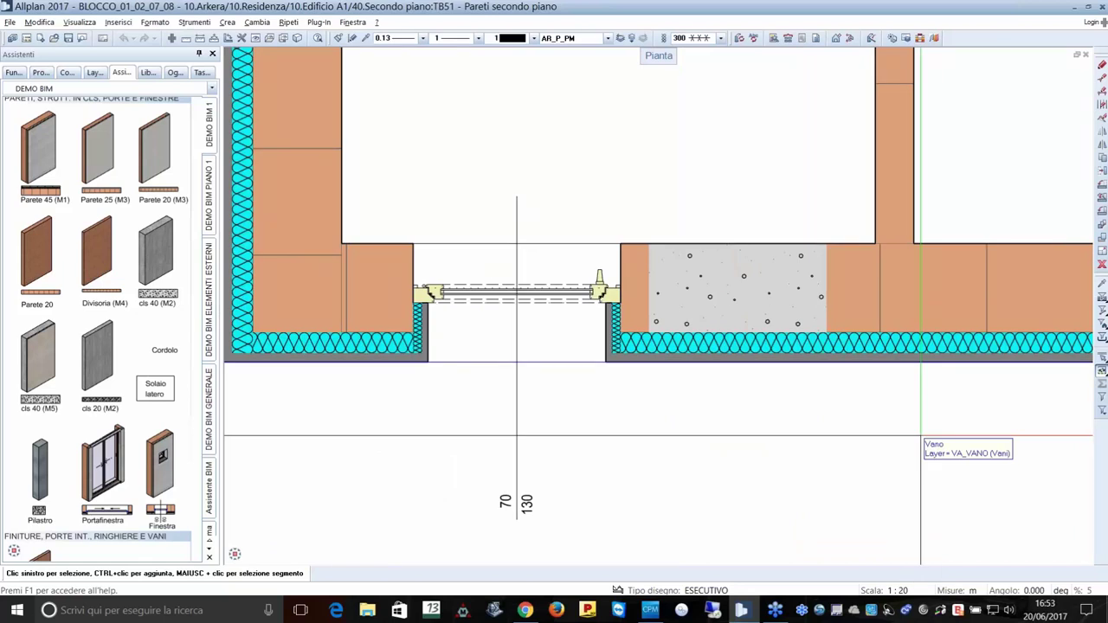
pyautogui.scroll(-1, 770, 425)
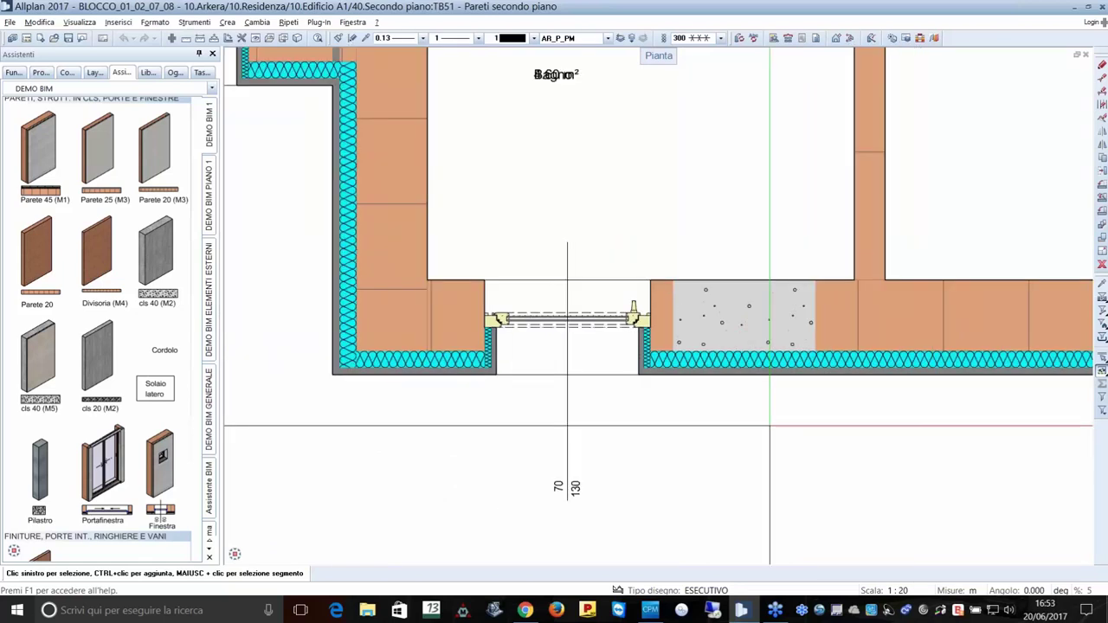
pyautogui.click(920, 591)
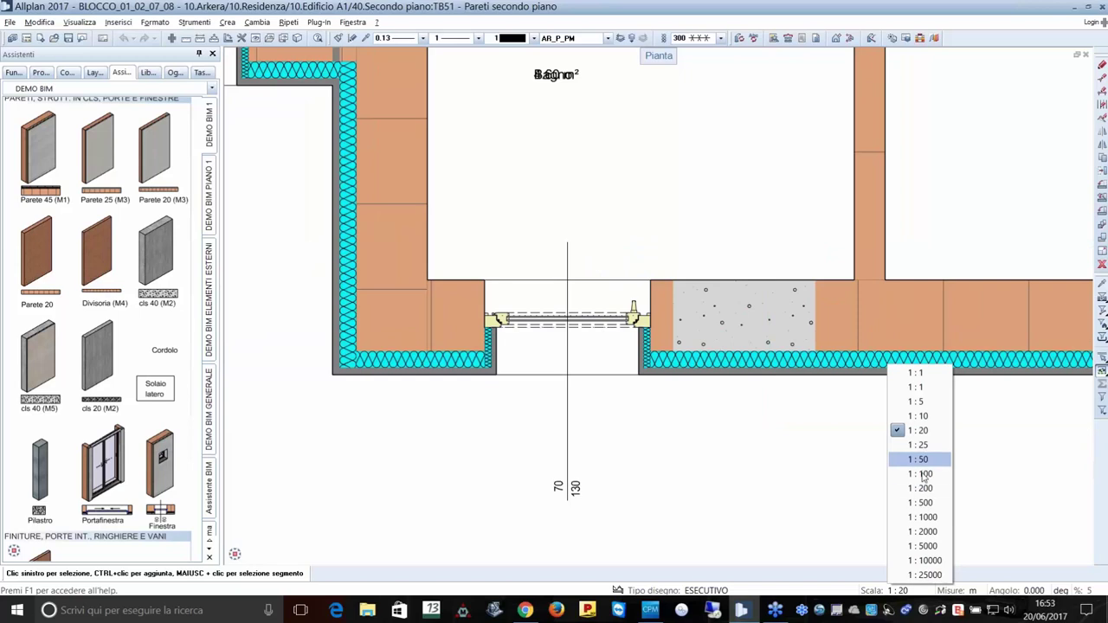
pyautogui.click(924, 475)
pyautogui.scroll(-5, 802, 414)
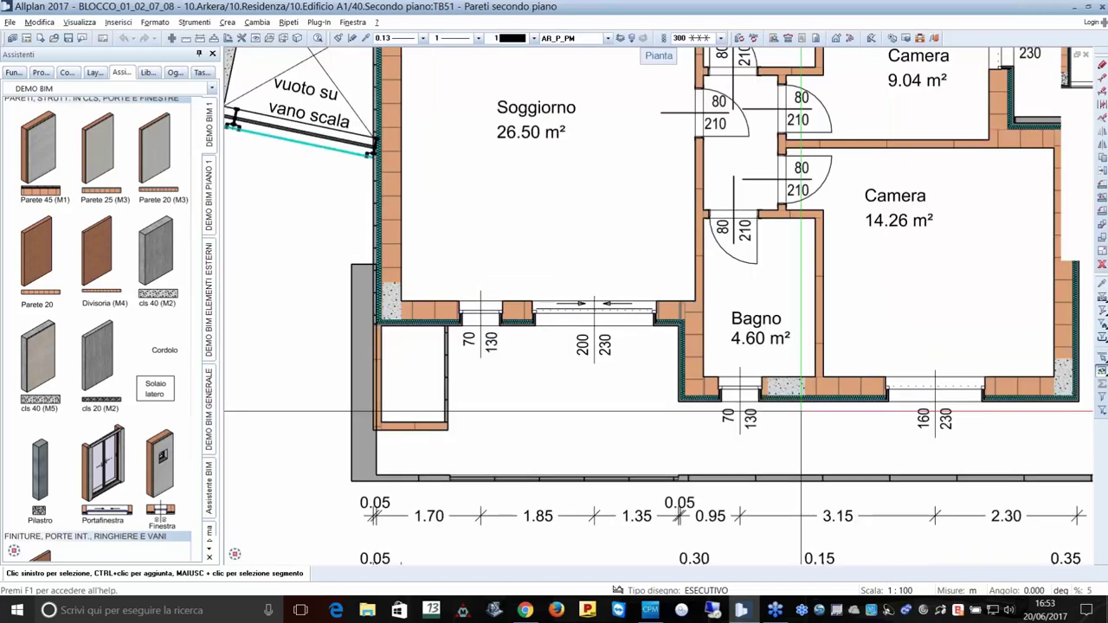
pyautogui.scroll(-3, 802, 414)
pyautogui.moveTo(801, 414); pyautogui.dragTo(744, 505, button='middle')
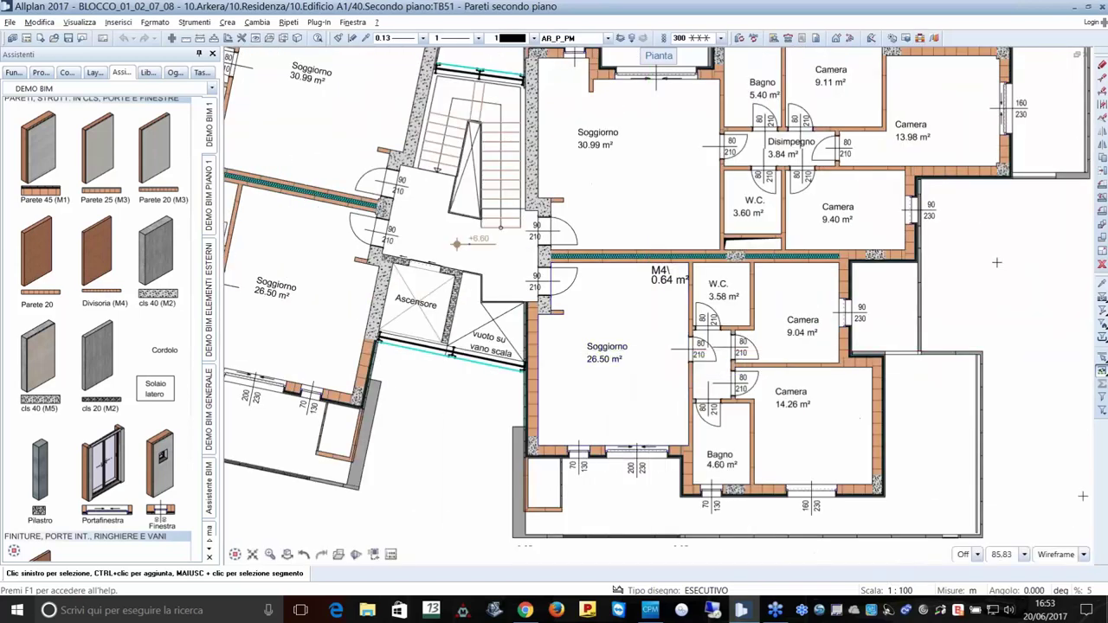
pyautogui.click(689, 591)
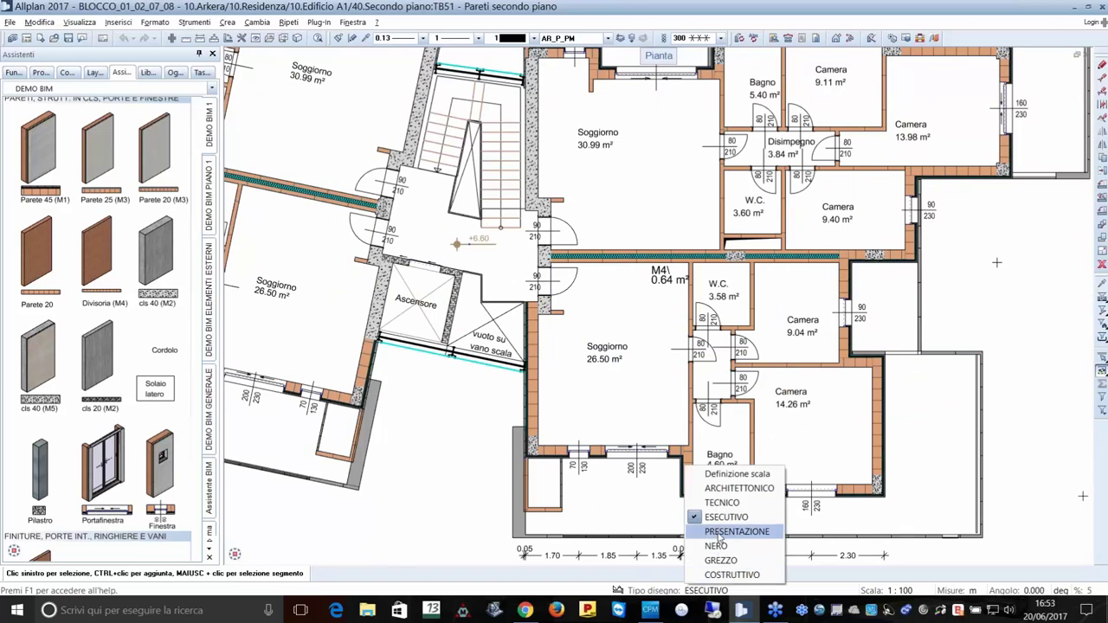
pyautogui.click(736, 531)
# Make the AR_MOB_2D (Arredo 2D) furniture layer visible and open the drawing-files structure.
pyautogui.click(97, 75)
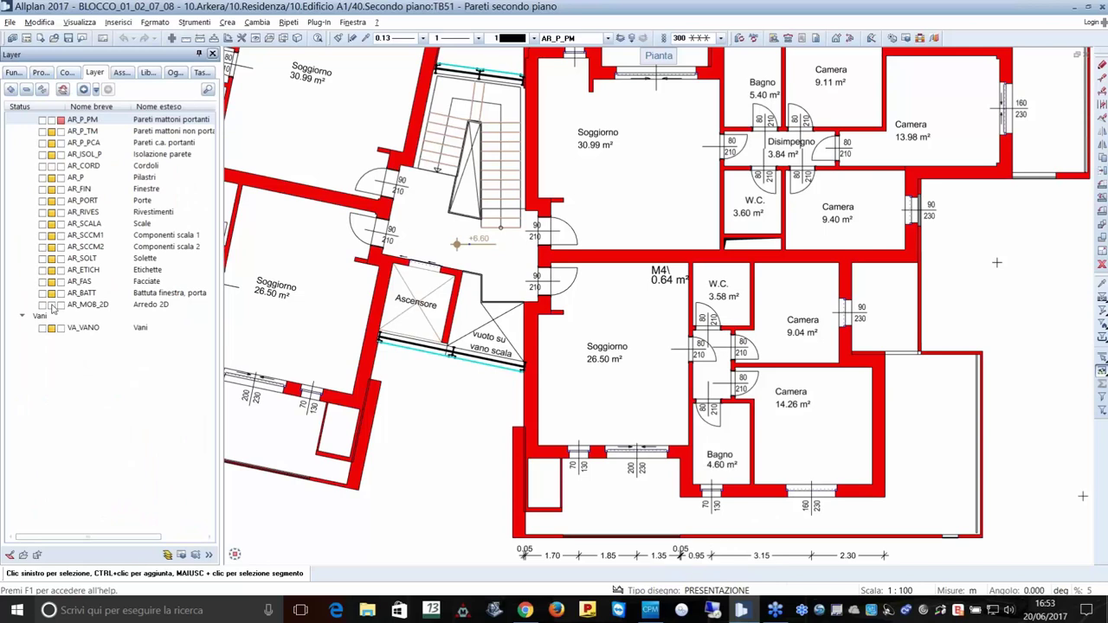
pyautogui.click(52, 305)
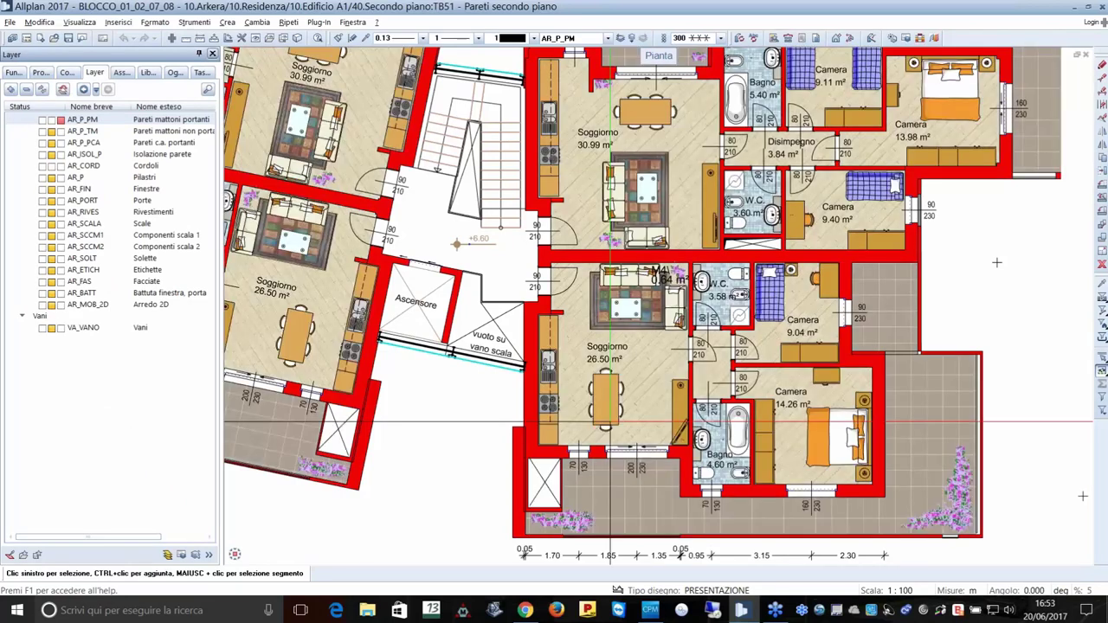
pyautogui.scroll(-2, 660, 374)
pyautogui.moveTo(659, 373)
pyautogui.mouseDown(button='middle')
pyautogui.moveTo(659, 402)
pyautogui.moveTo(652, 381)
pyautogui.mouseUp(button='middle')
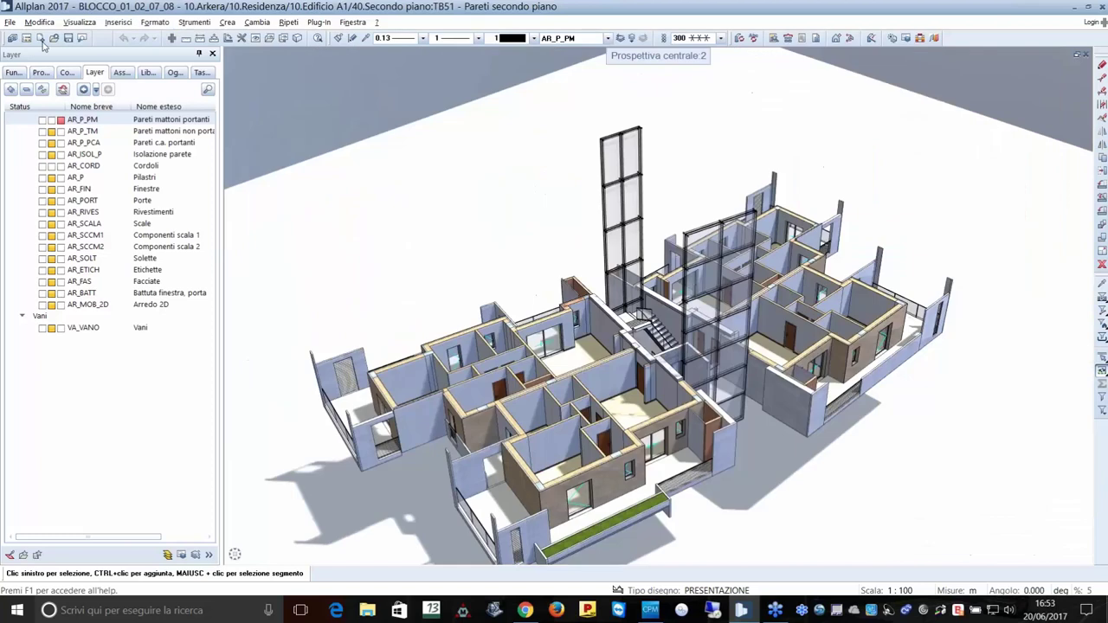
pyautogui.click(29, 40)
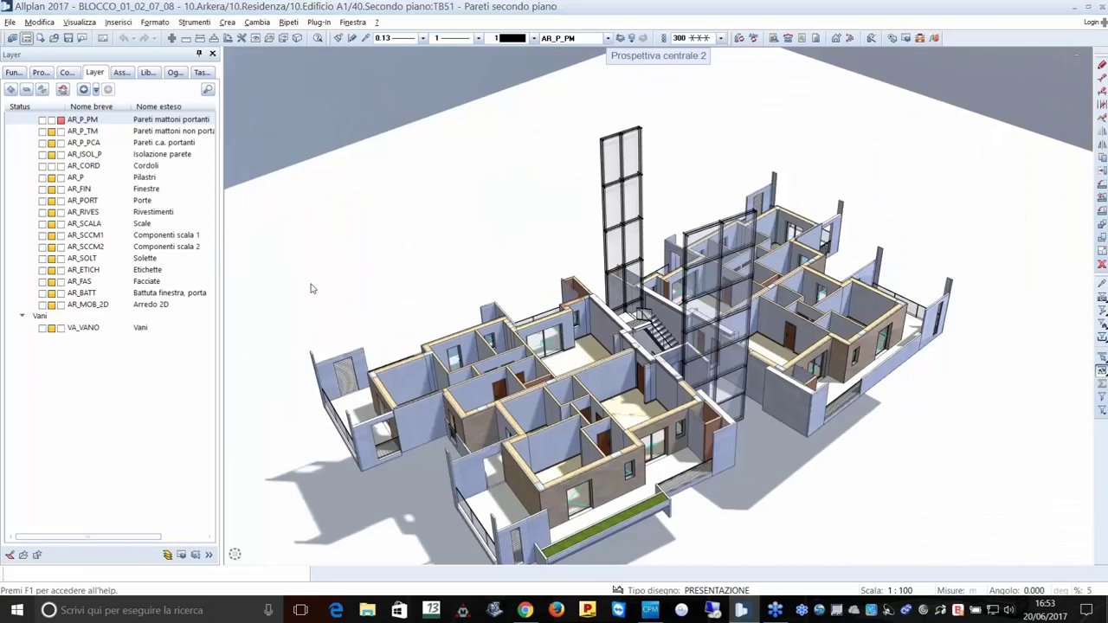
# Load the saved XML favourite drawing selection with Carica preferito and close the project-documents dialog.
pyautogui.rightClick(125, 95)
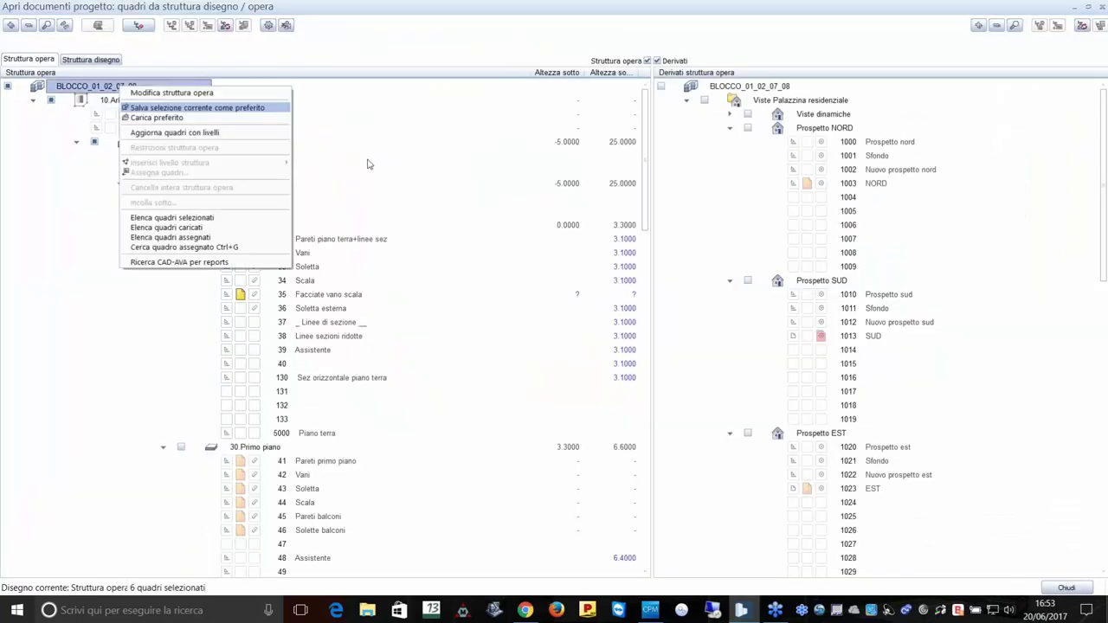
pyautogui.click(151, 116)
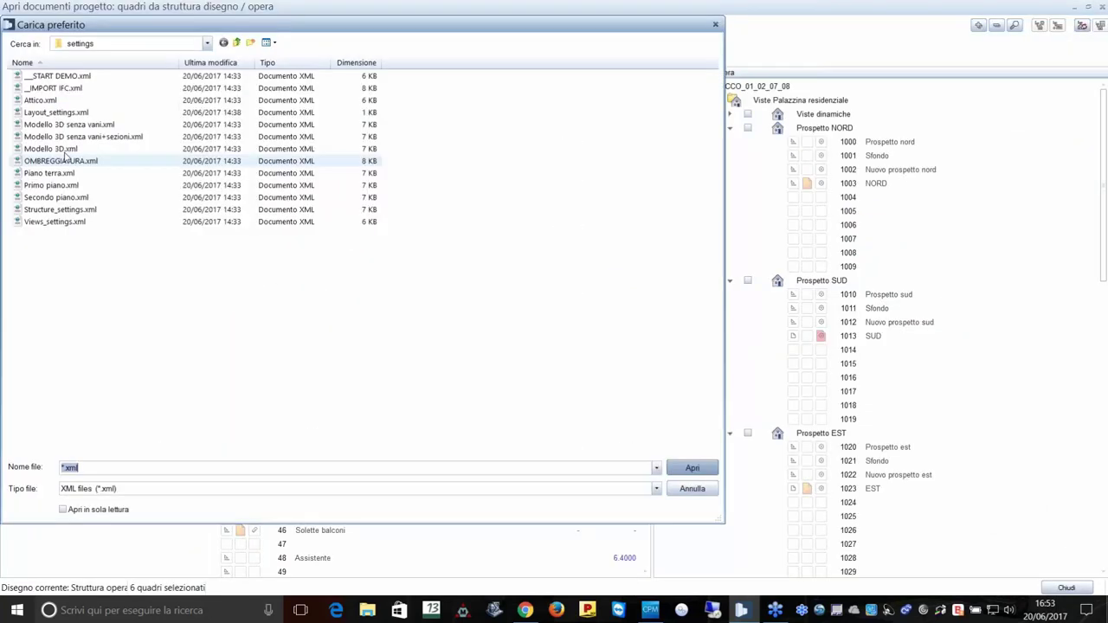
pyautogui.doubleClick(131, 137)
pyautogui.click(1067, 588)
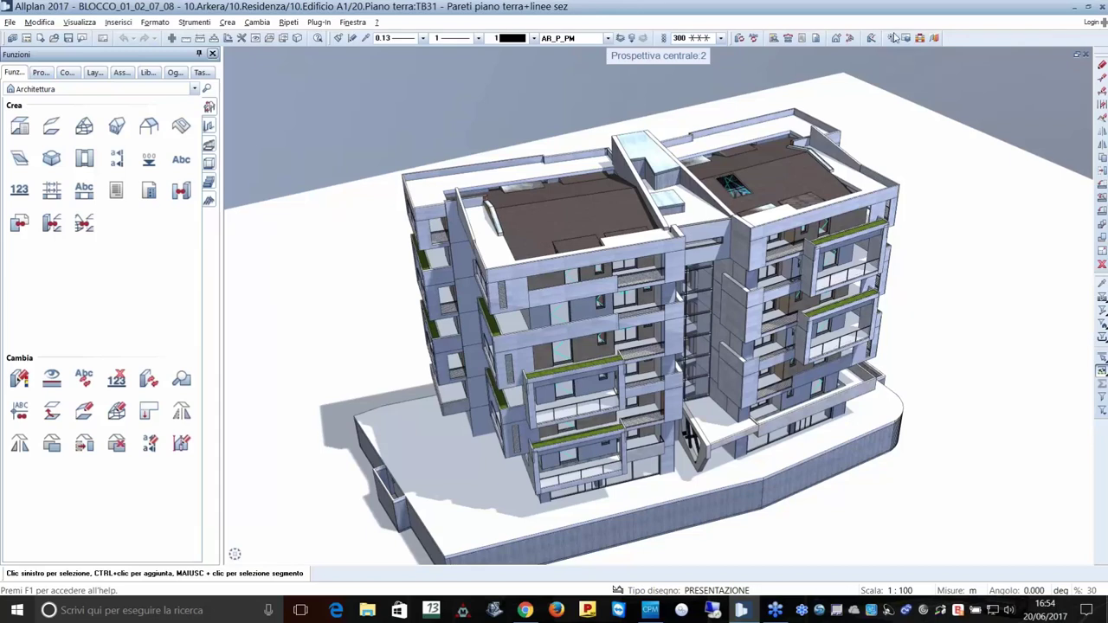
# Apply the Struttura CA layer print set to show only the building structure.
pyautogui.click(906, 38)
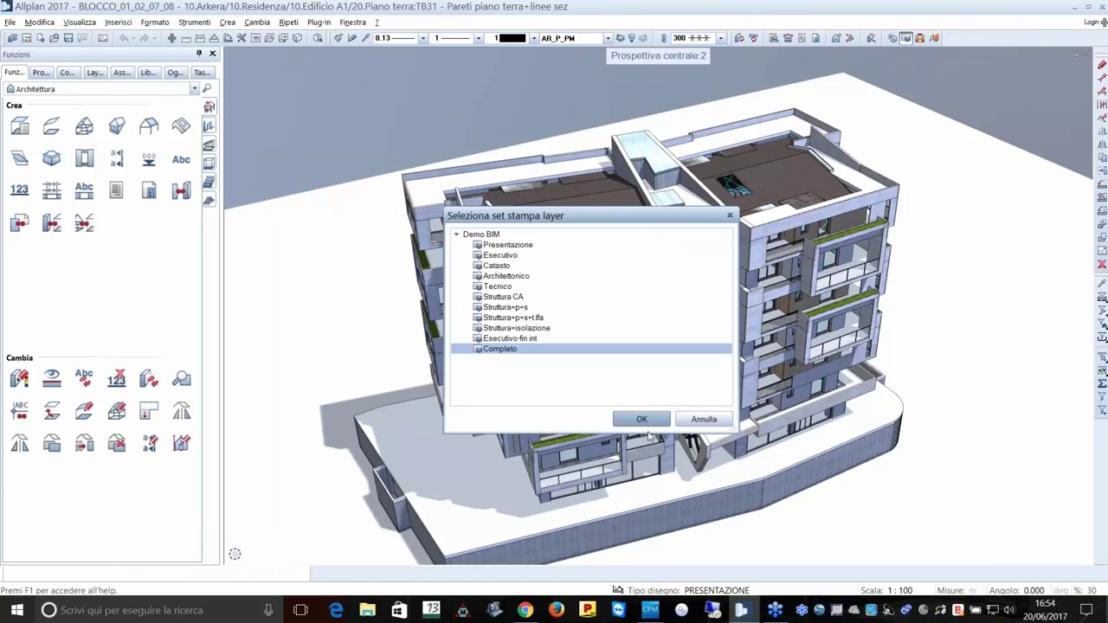
pyautogui.click(504, 297)
pyautogui.click(641, 419)
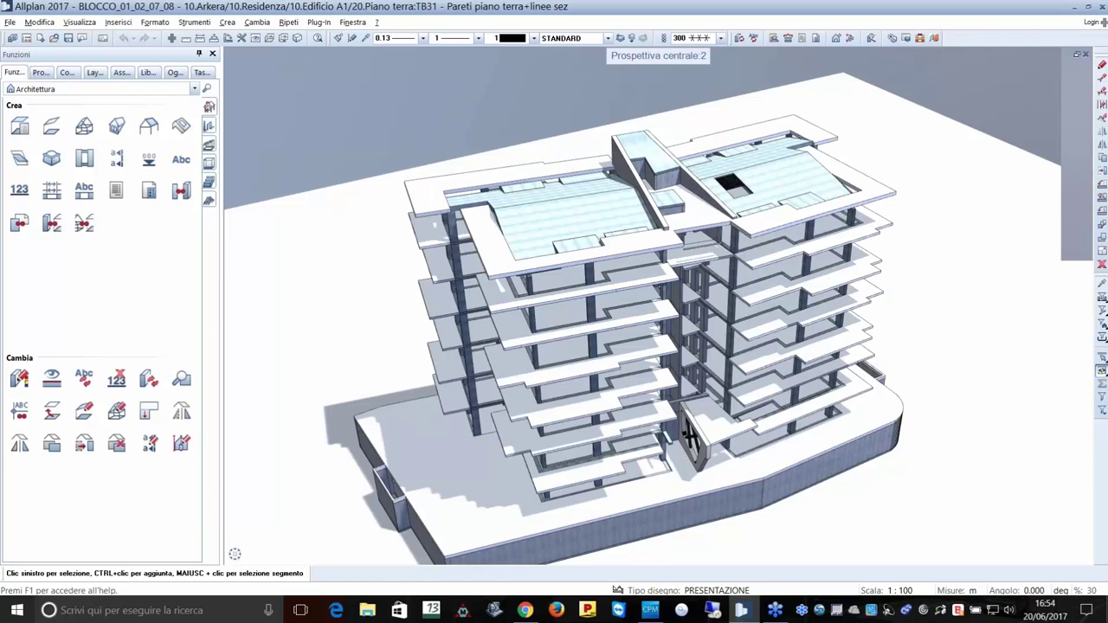
# Reopen the layer print sets and select Struttura+p+s.
pyautogui.scroll(3, 640, 381)
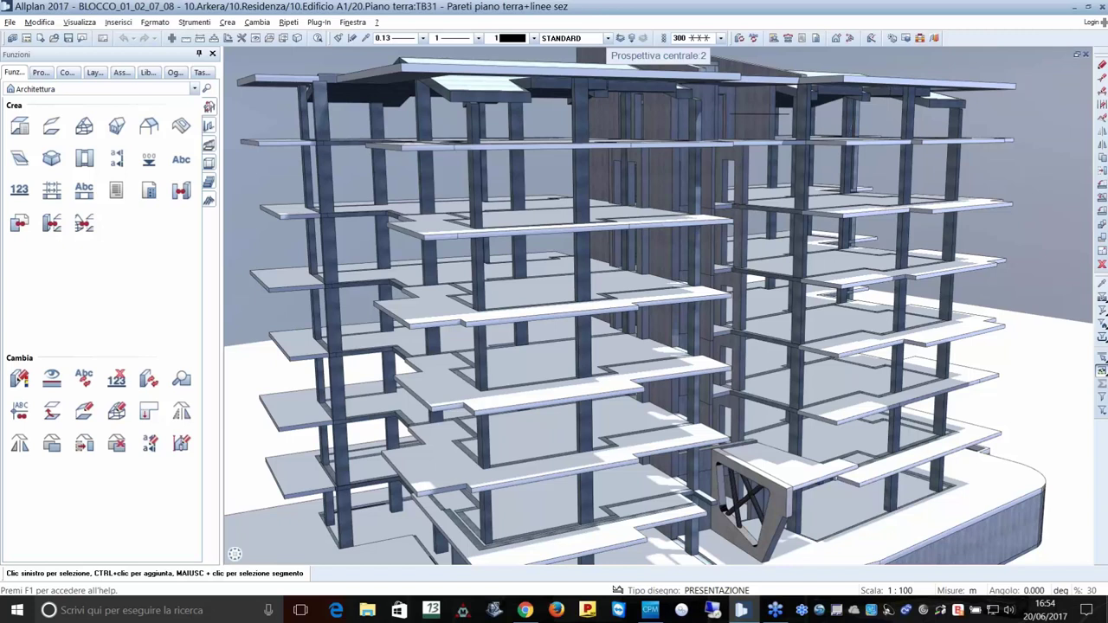
pyautogui.click(905, 38)
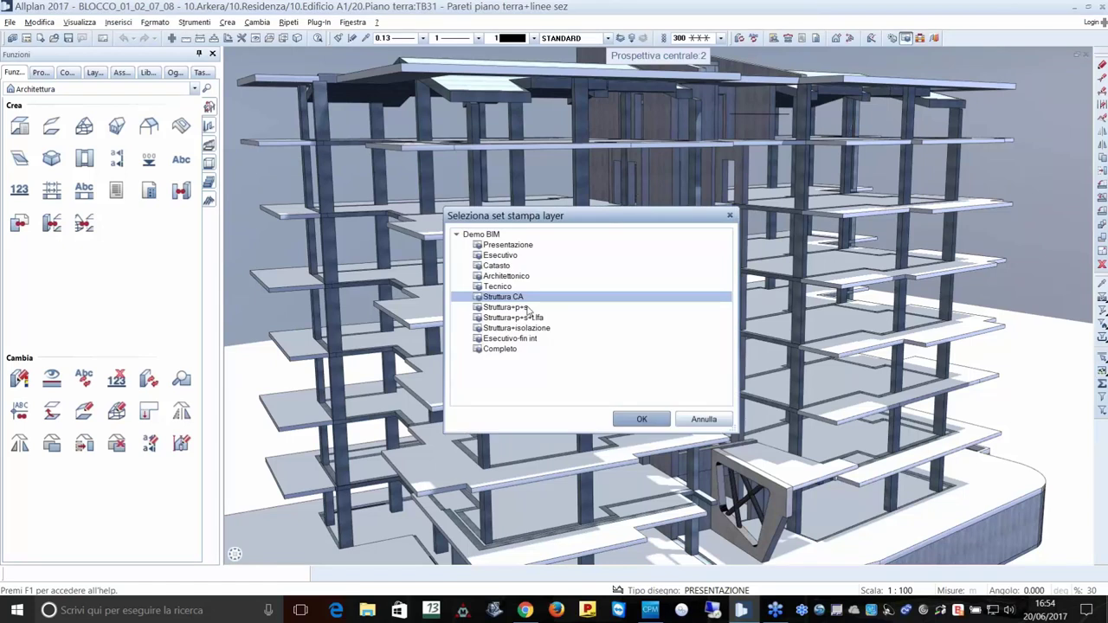
pyautogui.click(524, 307)
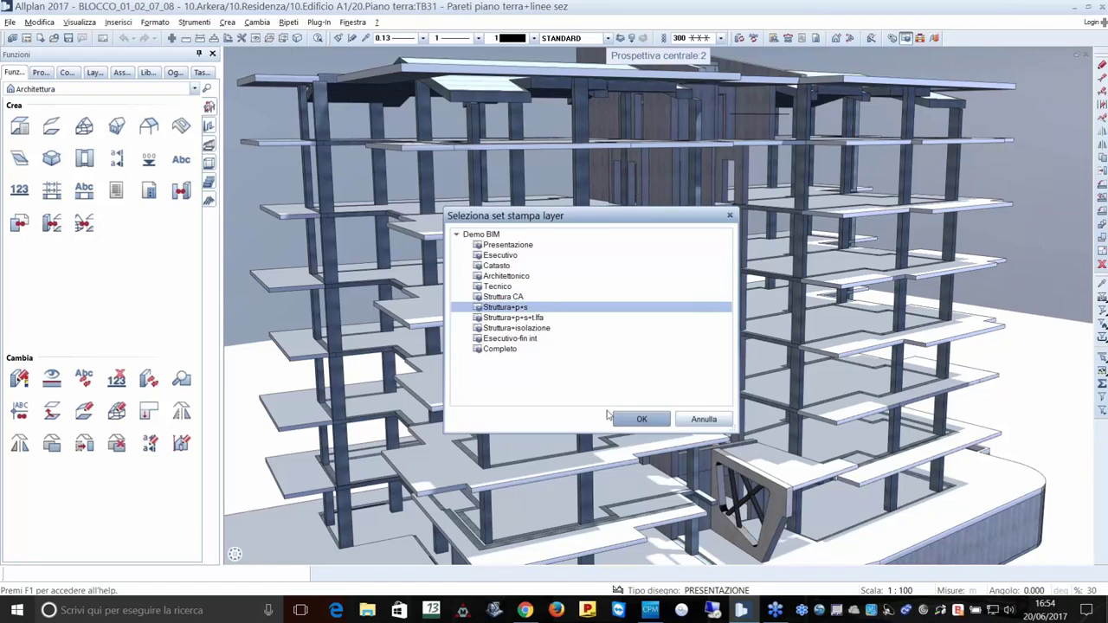
# Apply the Struttura+p+s layer print set and orbit around the building.
pyautogui.click(628, 419)
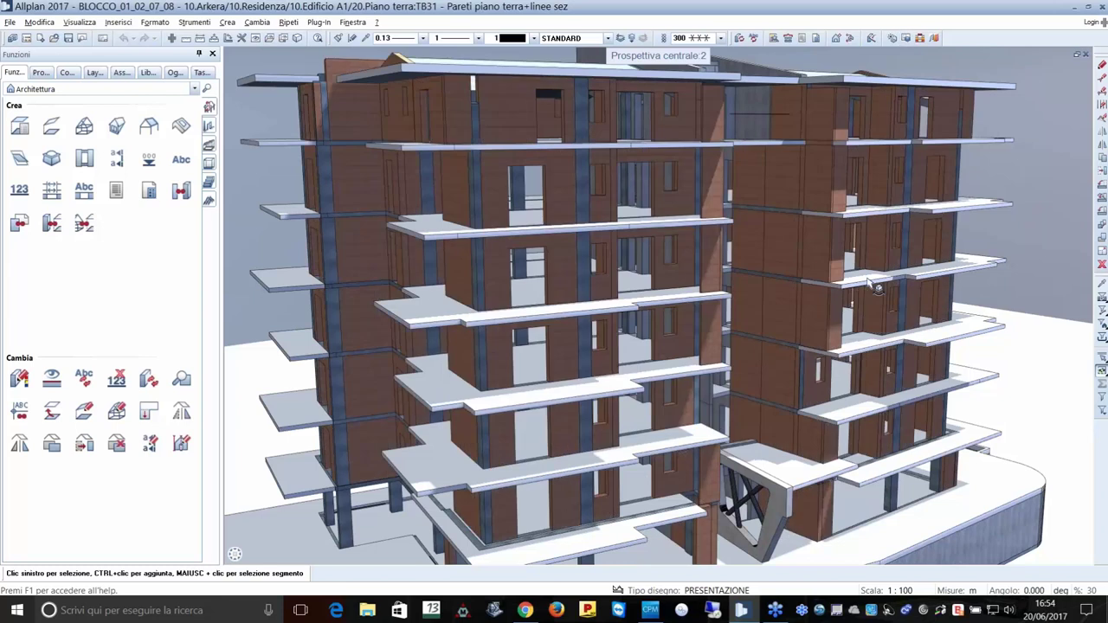
pyautogui.moveTo(878, 289)
pyautogui.keyDown('shift'); pyautogui.mouseDown(button='middle')
pyautogui.moveTo(1065, 114)
pyautogui.moveTo(870, 145)
pyautogui.moveTo(918, 65)
pyautogui.mouseUp(button='middle'); pyautogui.keyUp('shift')
pyautogui.scroll(3, 870, 146)
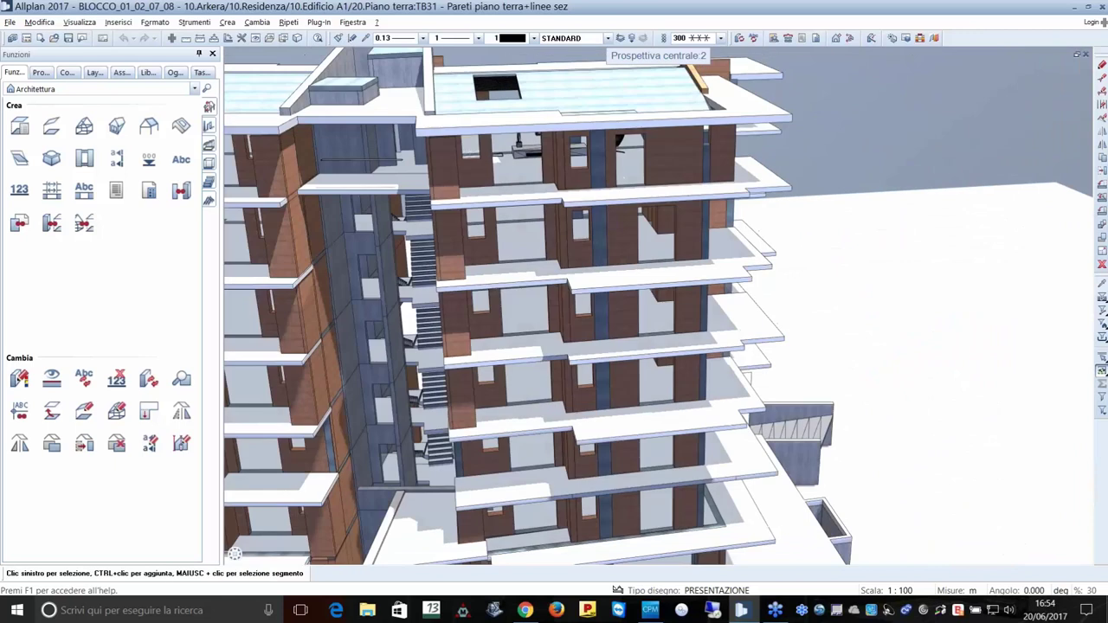
# Switch to the Struttura+isolazione layer set and orbit to a frontal view of the stair core.
pyautogui.click(906, 38)
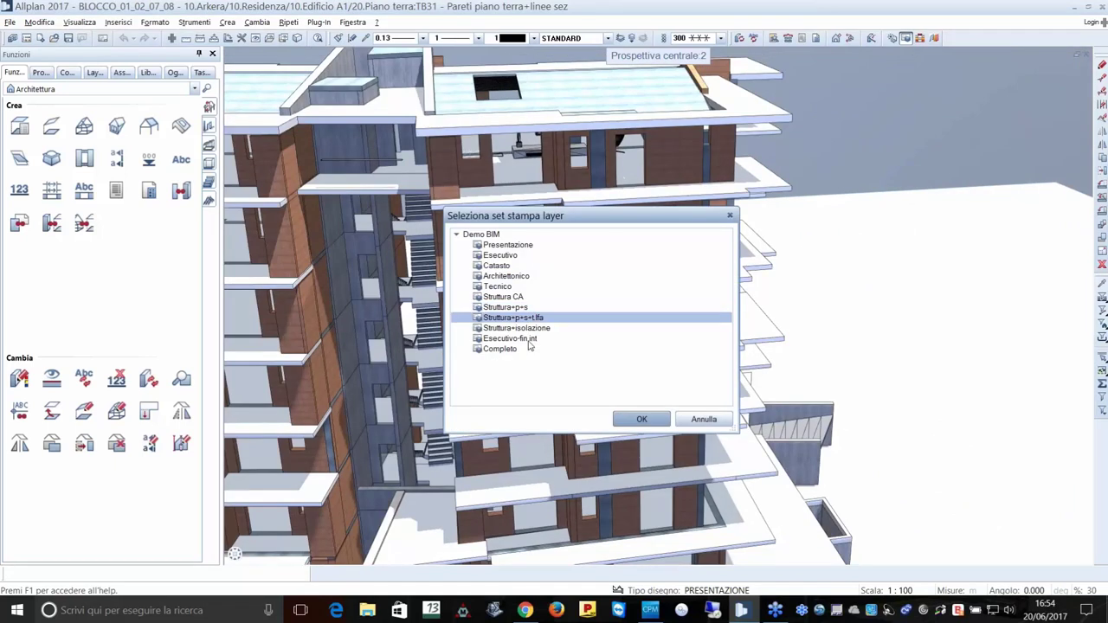
pyautogui.press('Down')
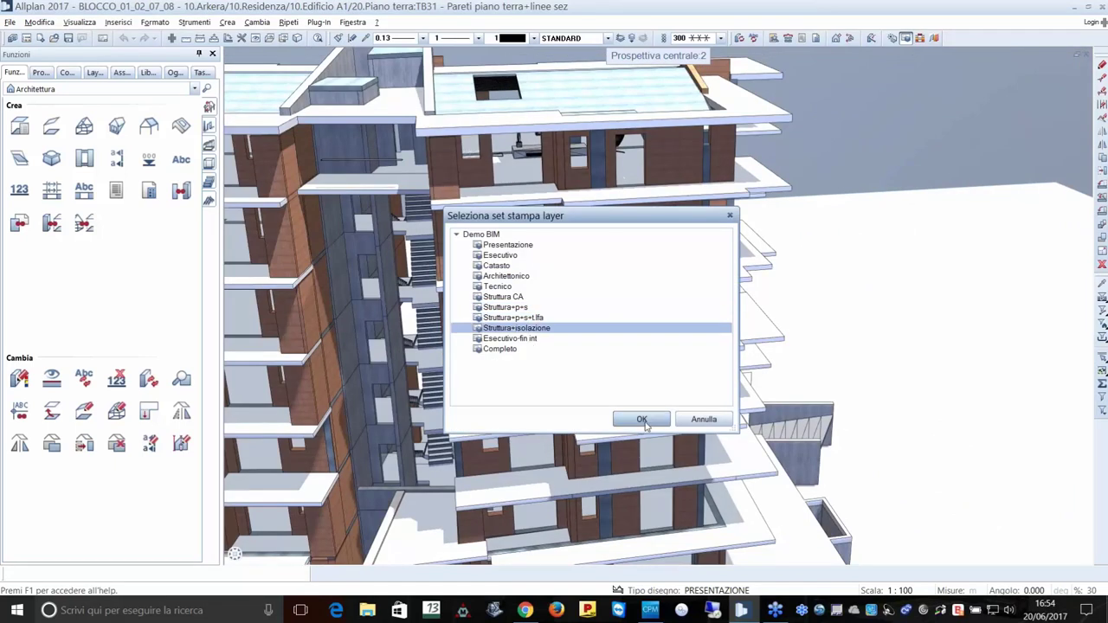
pyautogui.click(642, 420)
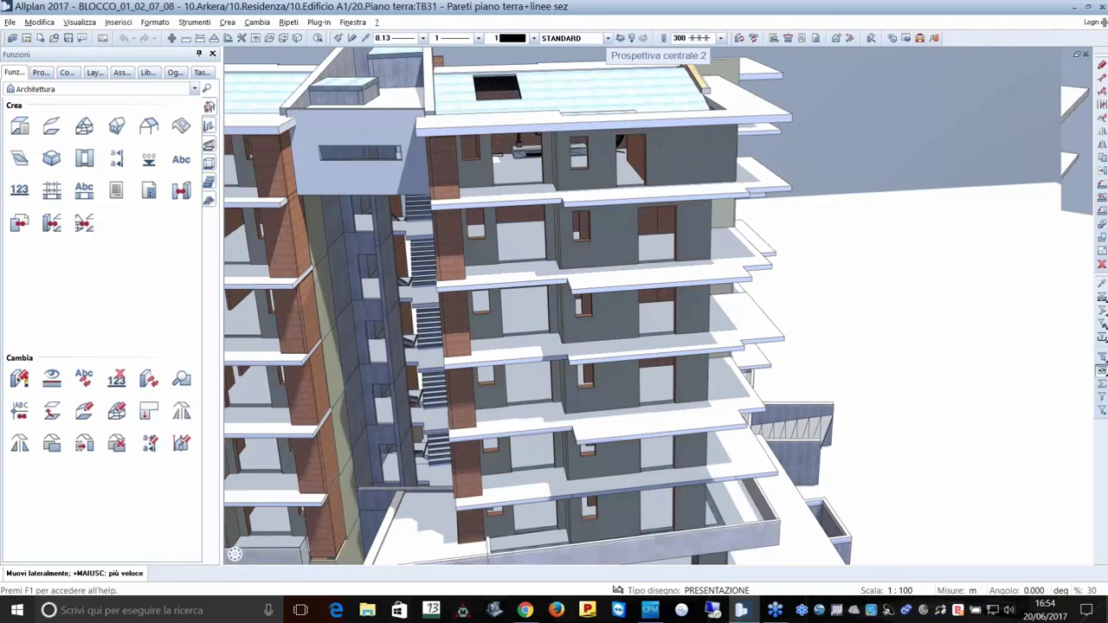
pyautogui.moveTo(416, 373); pyautogui.dragTo(493, 384)
pyautogui.scroll(5, 658, 303)
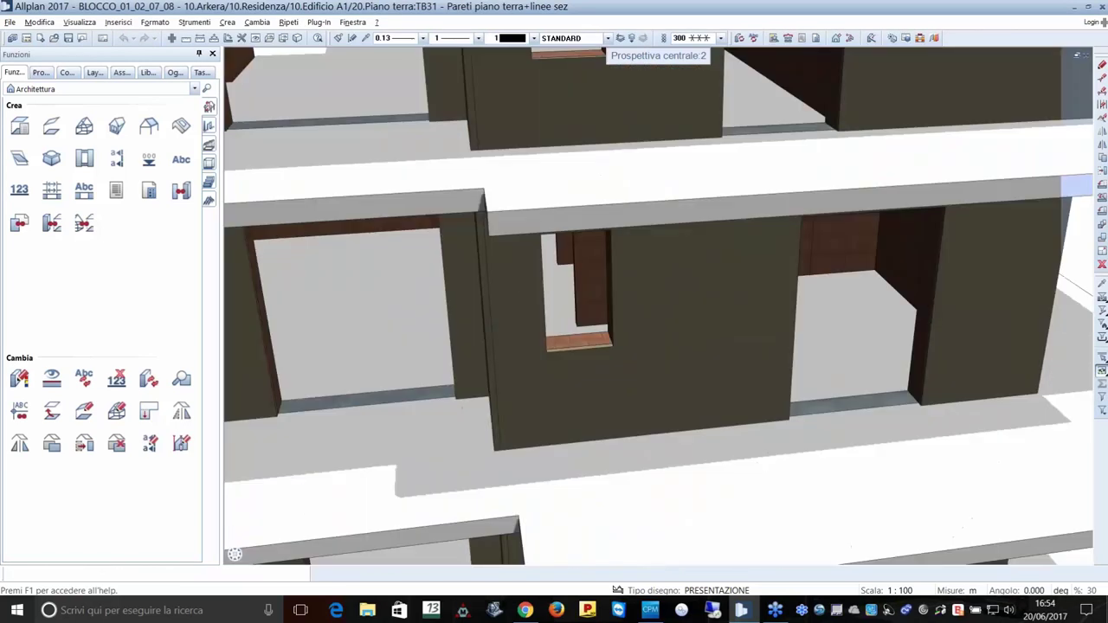
pyautogui.scroll(-3, 705, 304)
pyautogui.scroll(2, 704, 304)
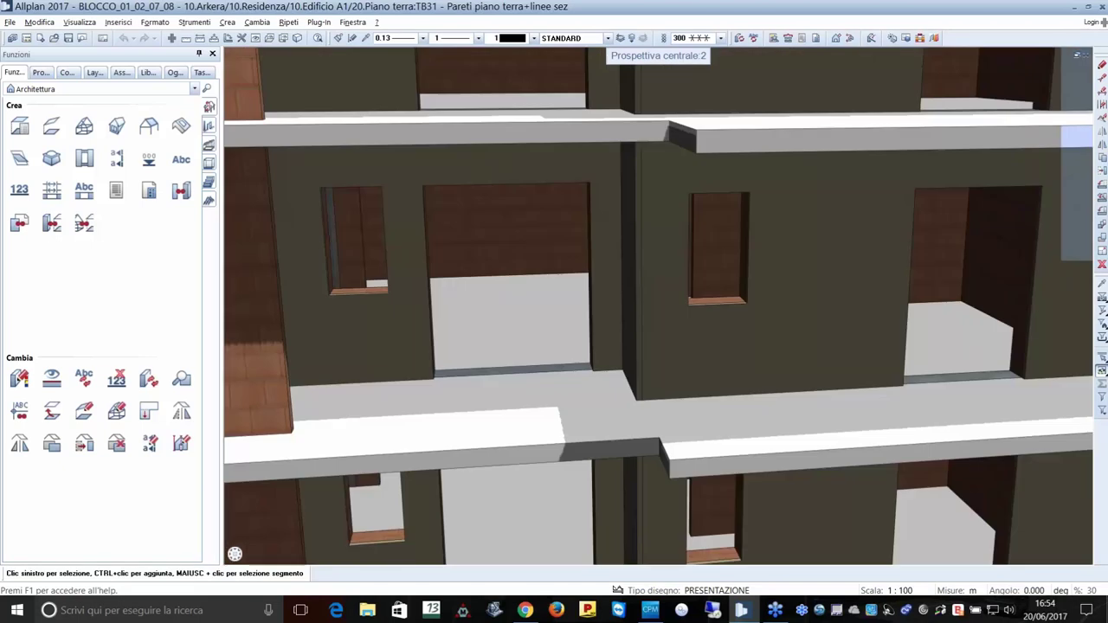
pyautogui.moveTo(658, 303)
pyautogui.mouseDown()
pyautogui.moveTo(659, 271)
pyautogui.moveTo(623, 277)
pyautogui.mouseUp()
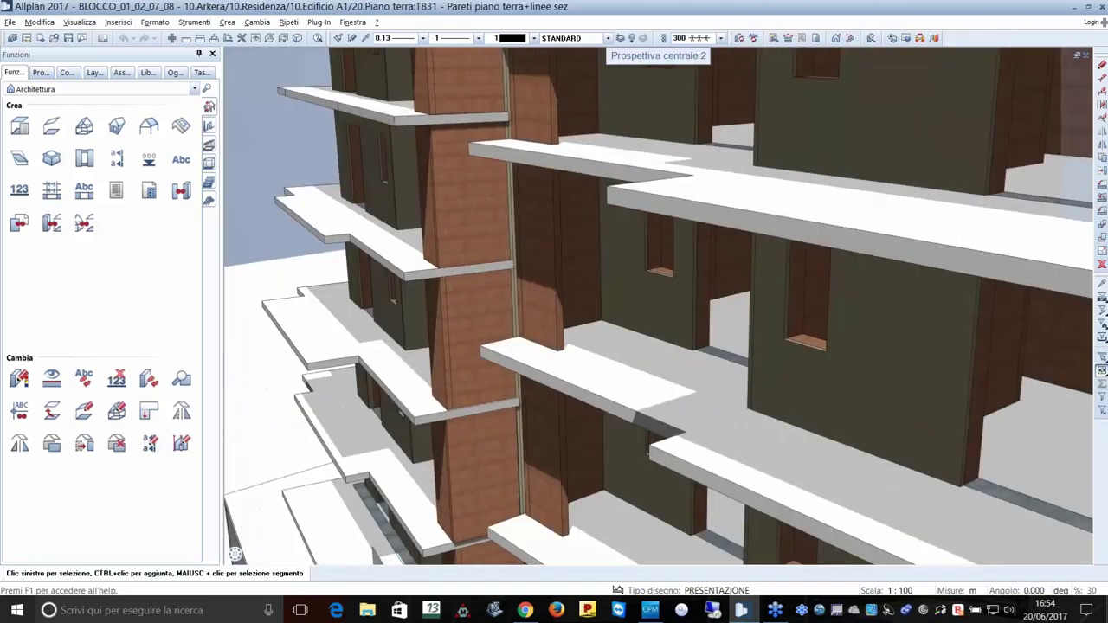
pyautogui.scroll(2, 623, 277)
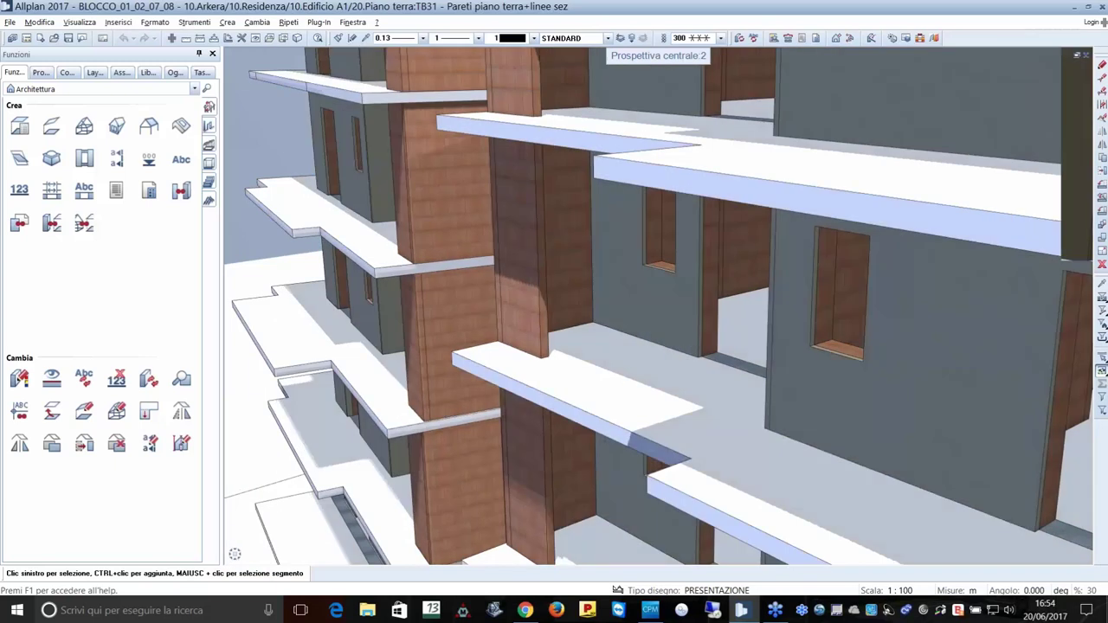
pyautogui.scroll(-3, 658, 312)
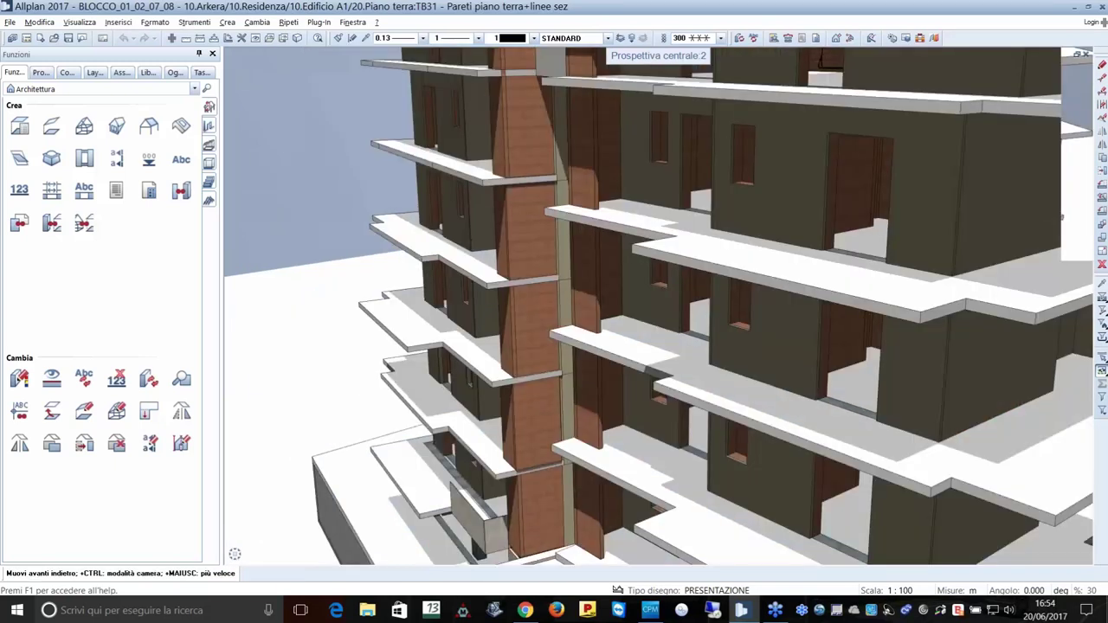
pyautogui.moveTo(659, 312); pyautogui.dragTo(623, 295)
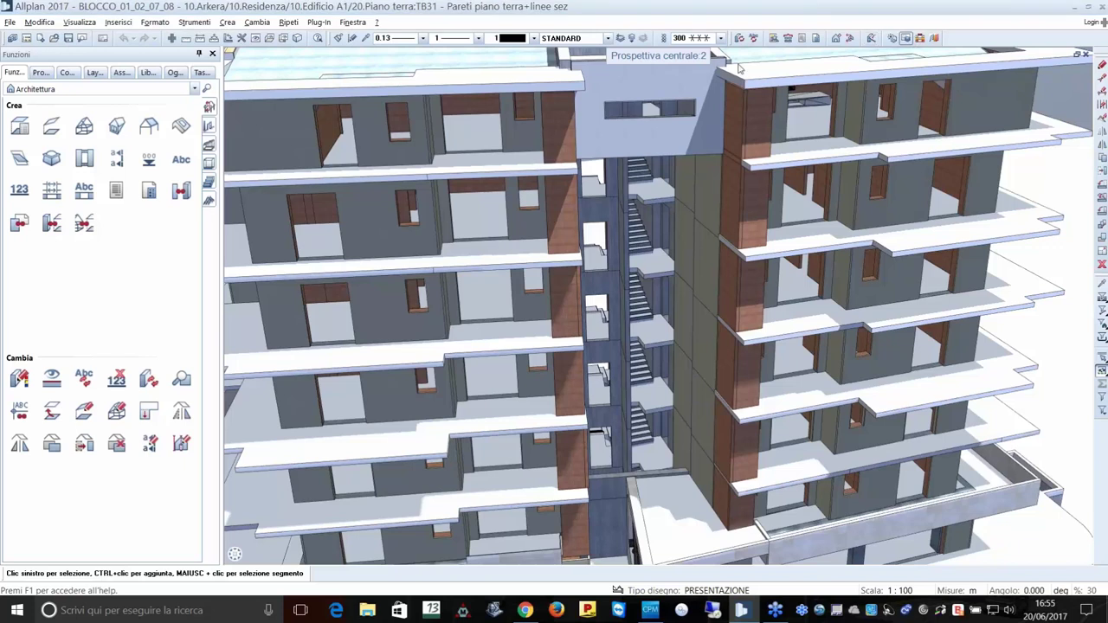
# Apply the Completo layer set to show the whole building.
pyautogui.click(500, 349)
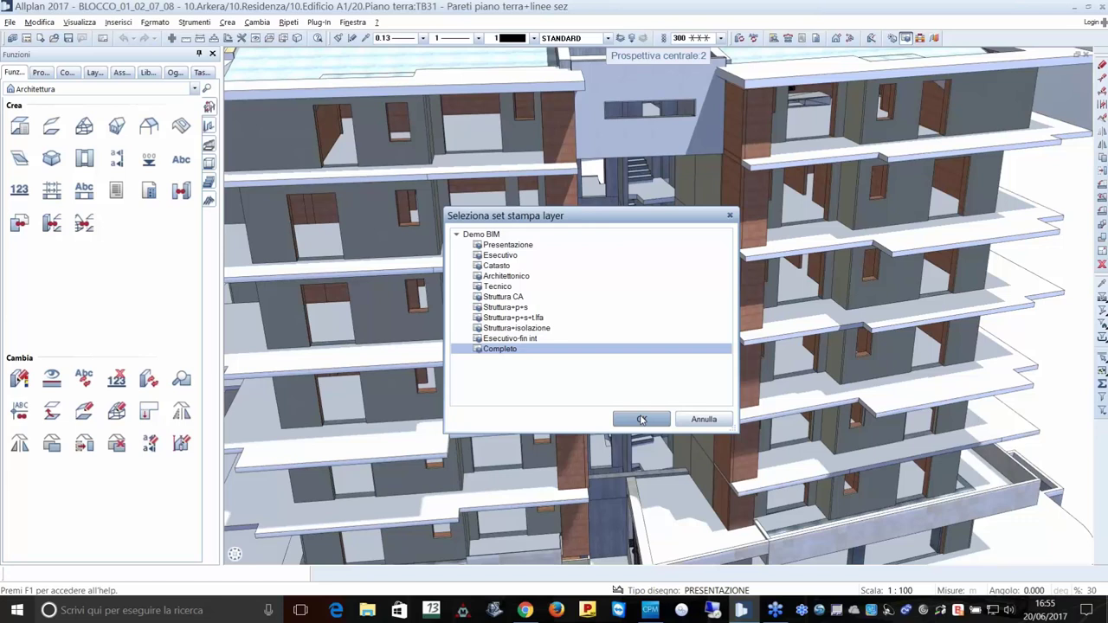
pyautogui.click(641, 419)
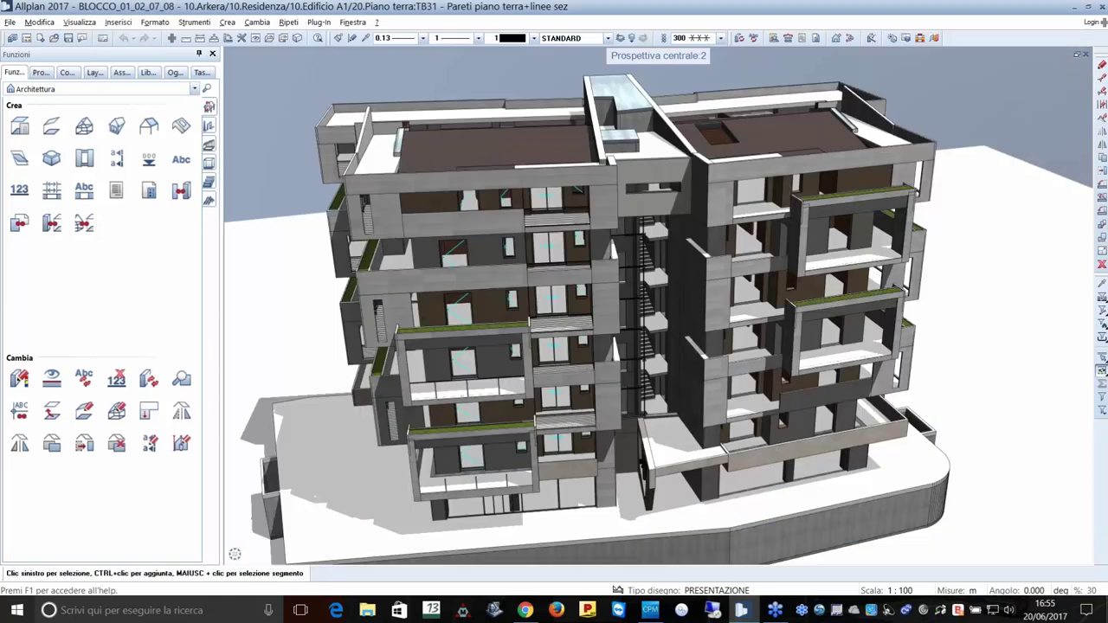
pyautogui.moveTo(604, 297); pyautogui.dragTo(617, 282)
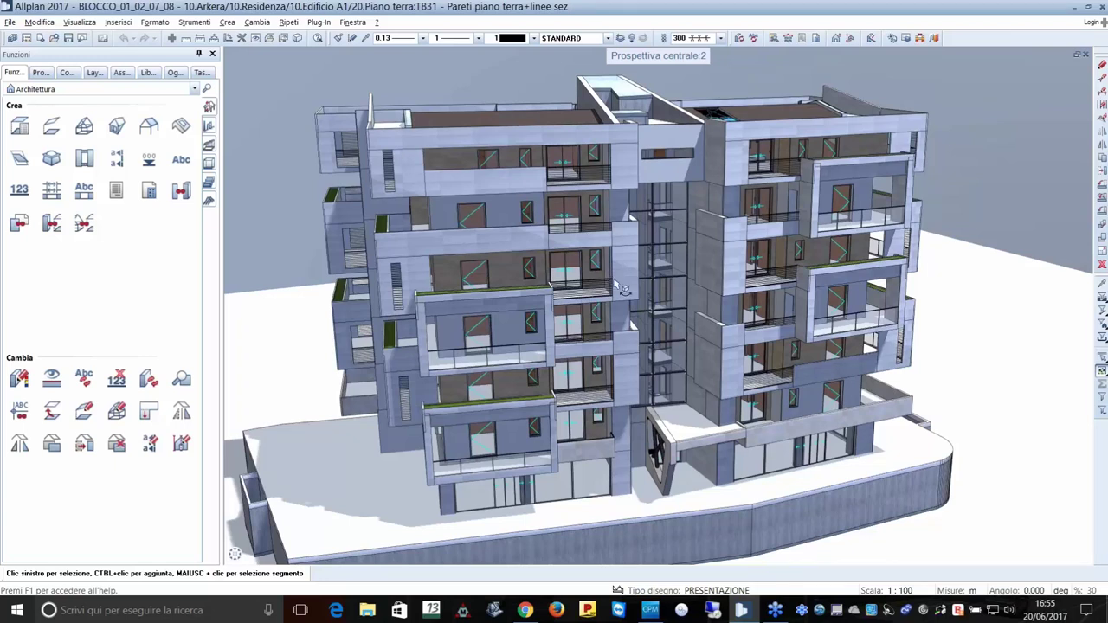
# List the model objects in the Oggetti palette, grouped by Materiale.
pyautogui.click(174, 72)
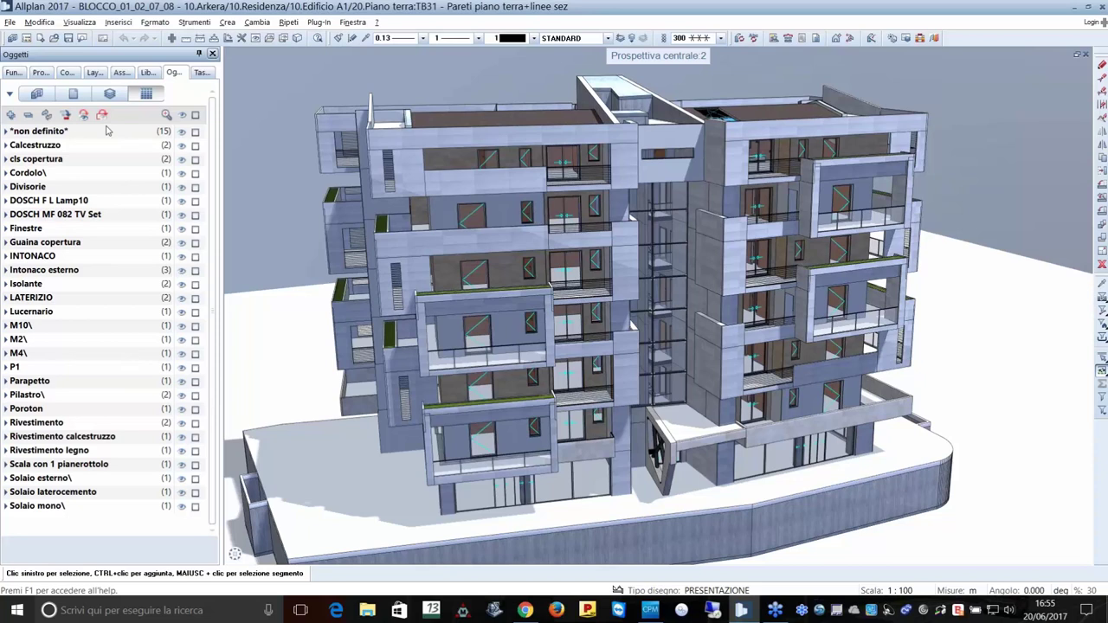
pyautogui.keyDown('shift'); pyautogui.moveTo(658, 303); pyautogui.dragTo(641, 303, button='middle'); pyautogui.keyUp('shift')
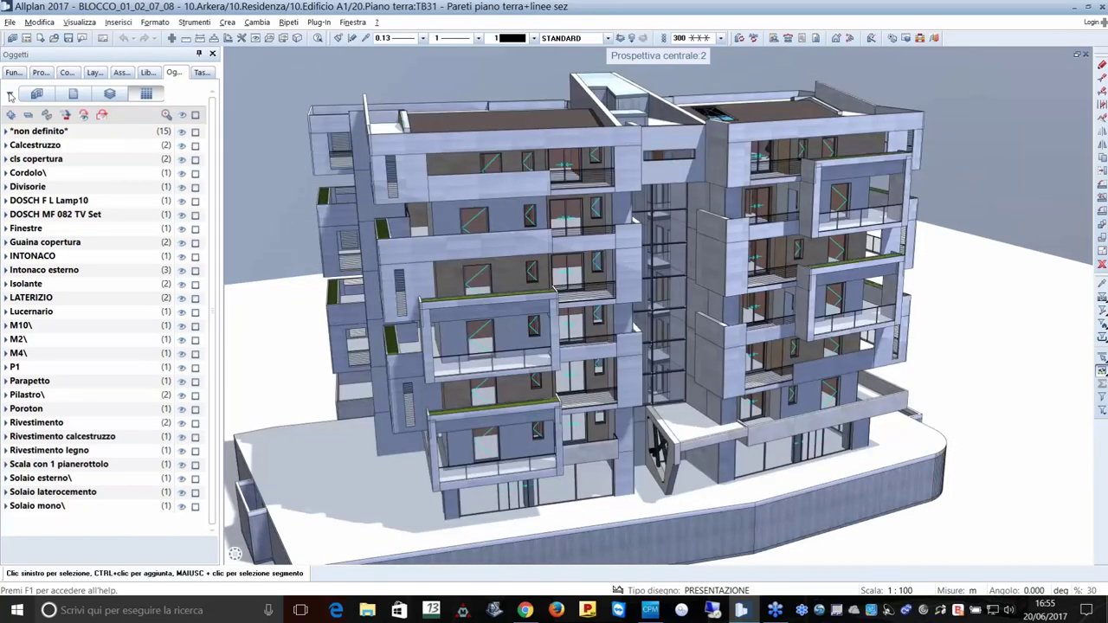
pyautogui.click(10, 96)
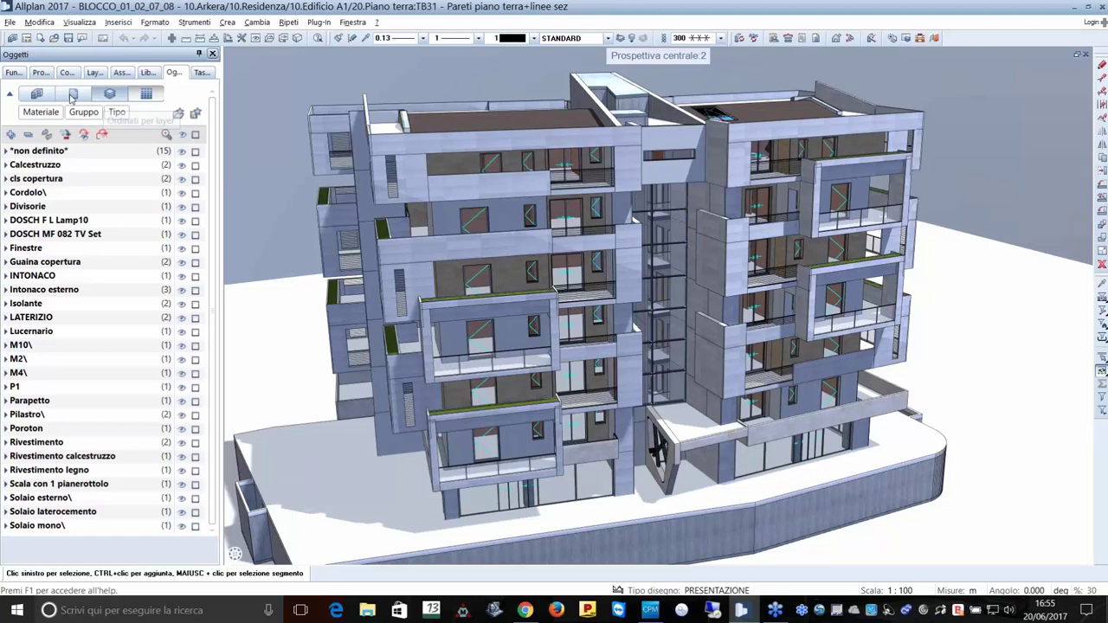
pyautogui.click(73, 96)
pyautogui.click(146, 94)
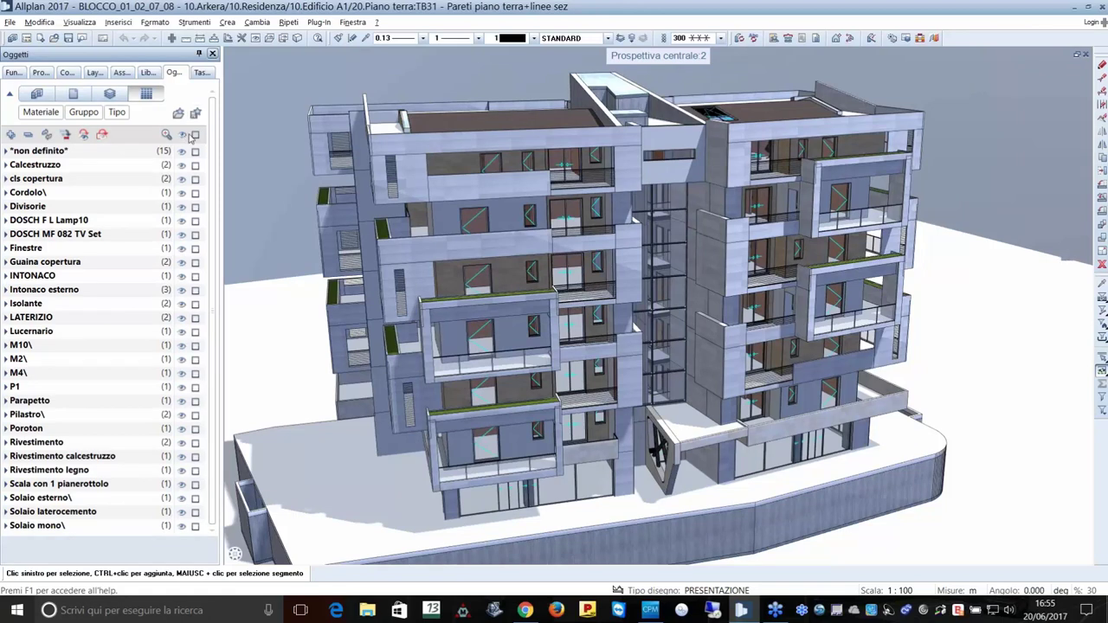
# Hide all objects, show only Calcestruzzo, and orbit around the concrete pieces.
pyautogui.click(185, 136)
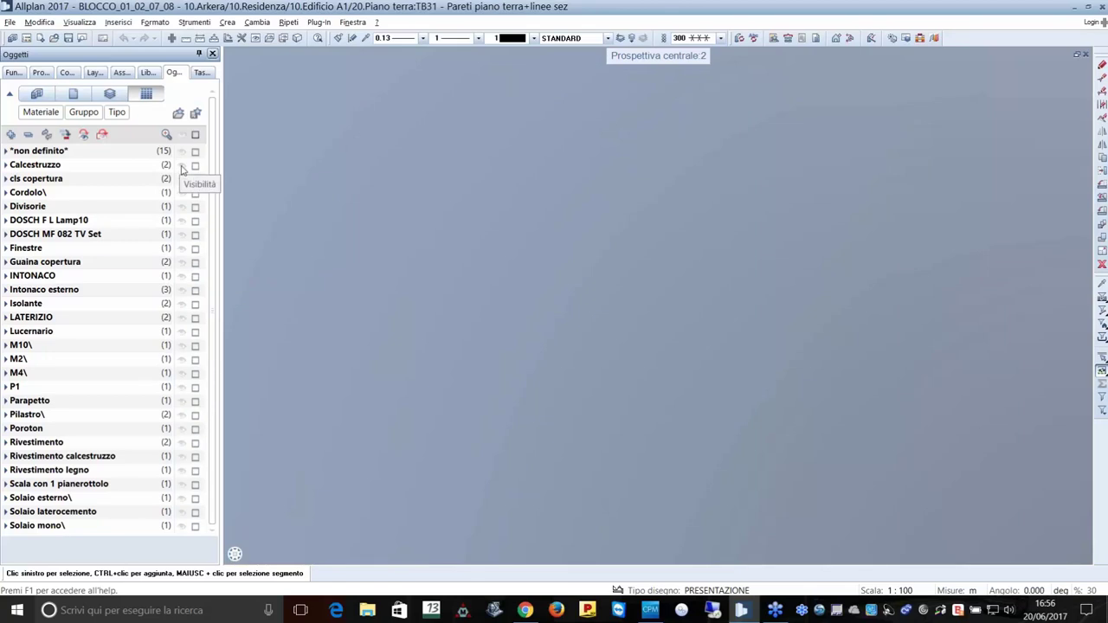
pyautogui.click(182, 165)
pyautogui.moveTo(604, 387)
pyautogui.mouseDown(button='middle')
pyautogui.moveTo(725, 332)
pyautogui.moveTo(769, 188)
pyautogui.moveTo(451, 430)
pyautogui.moveTo(529, 407)
pyautogui.moveTo(590, 411)
pyautogui.mouseUp(button='middle')
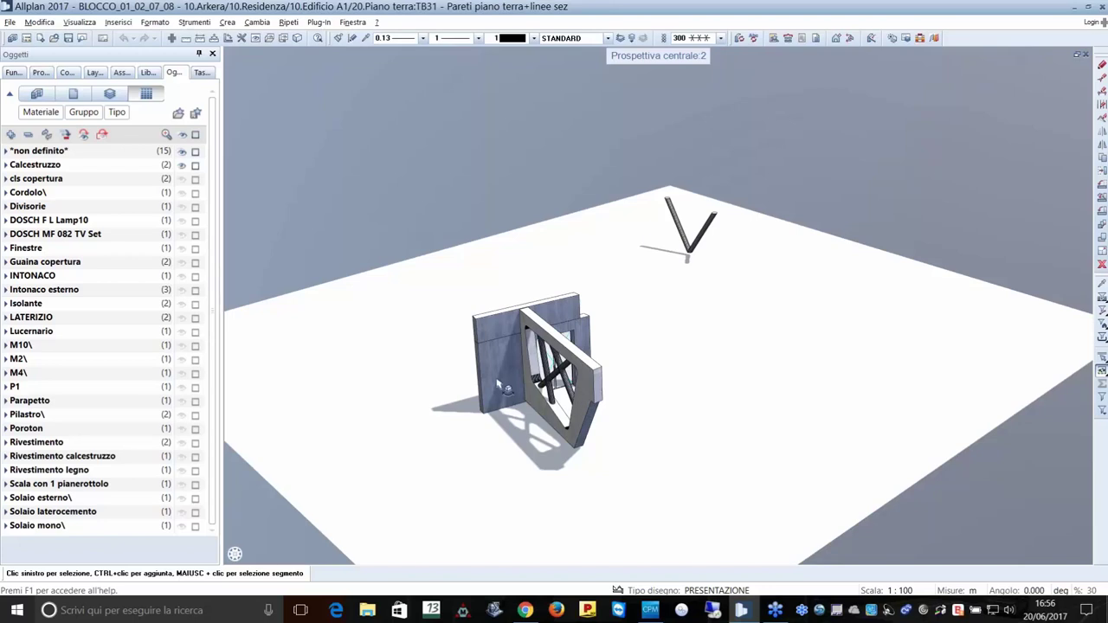
pyautogui.scroll(1, 472, 348)
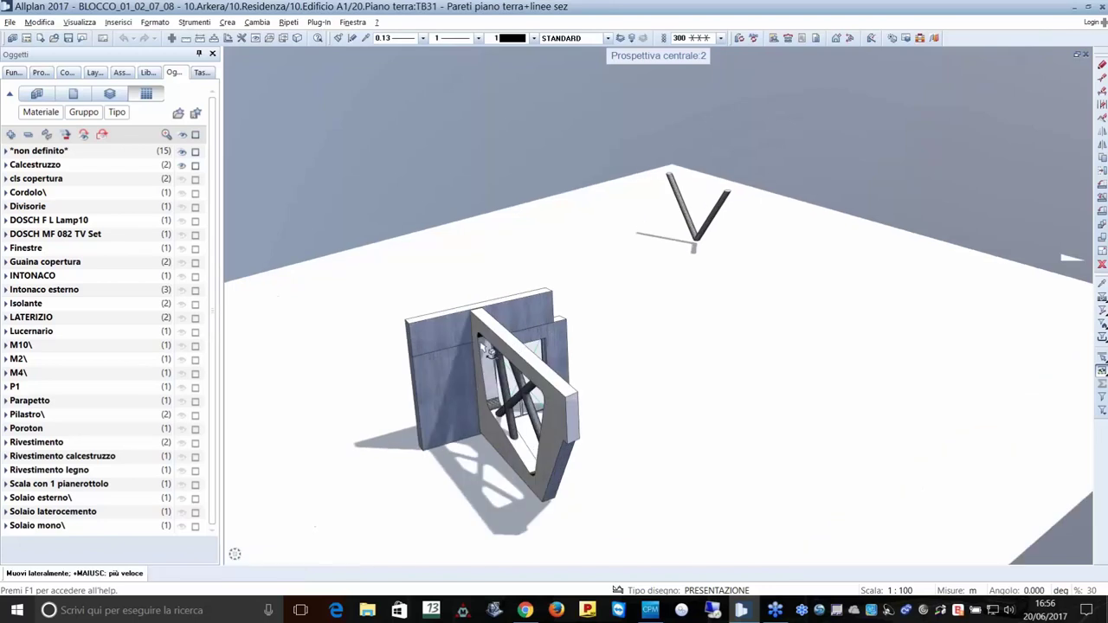
pyautogui.scroll(1, 485, 350)
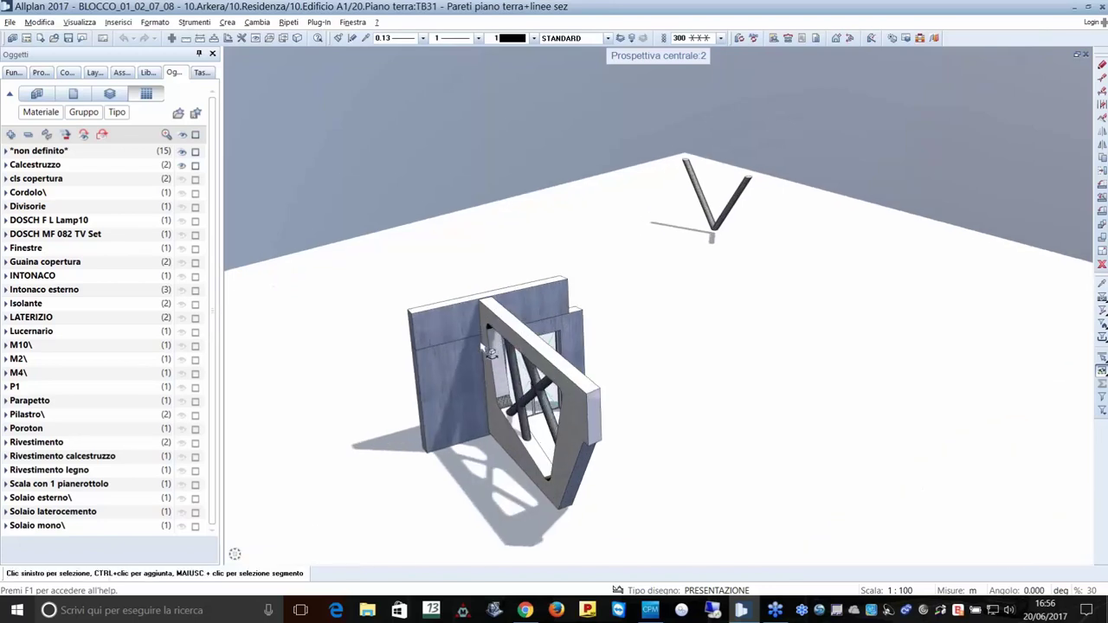
pyautogui.scroll(-1, 491, 354)
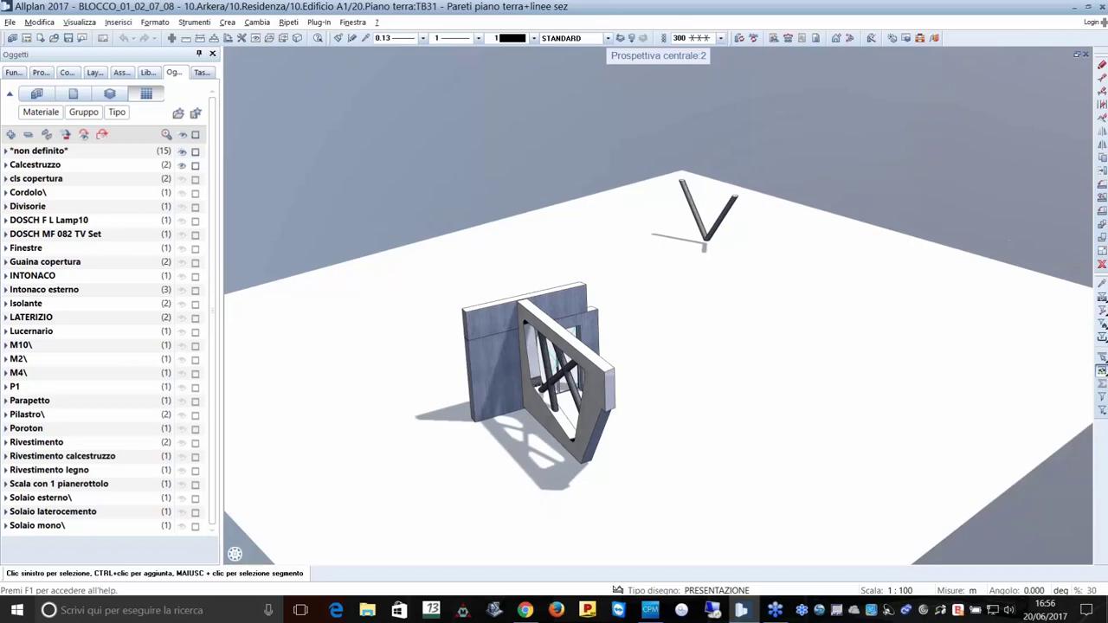
pyautogui.keyDown('shift'); pyautogui.moveTo(559, 342); pyautogui.dragTo(569, 356, button='middle'); pyautogui.keyUp('shift')
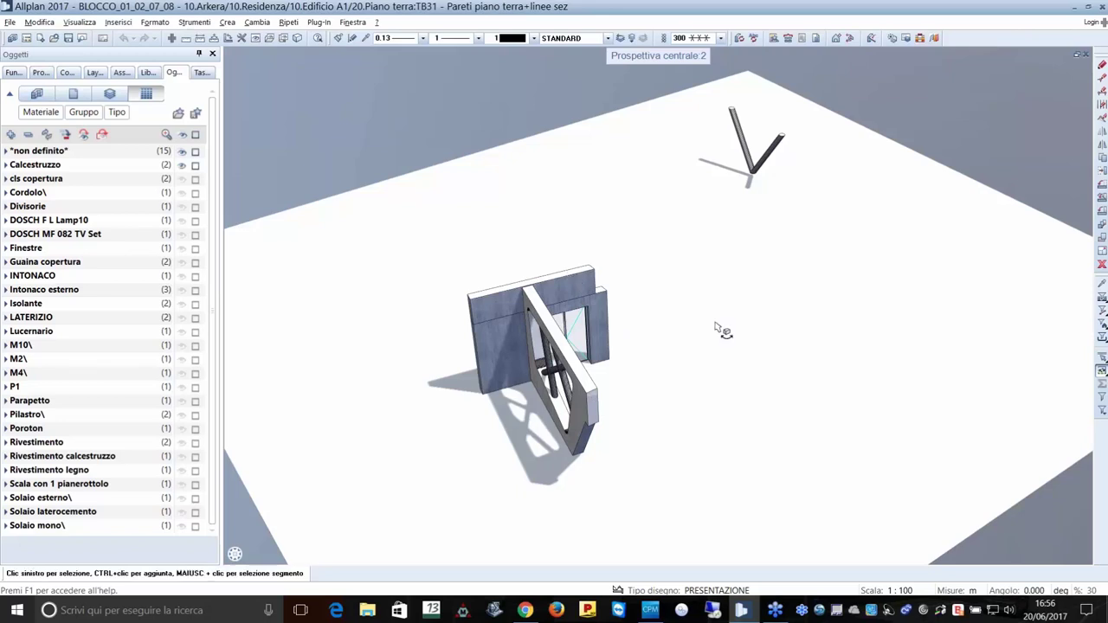
pyautogui.moveTo(716, 326); pyautogui.dragTo(656, 329)
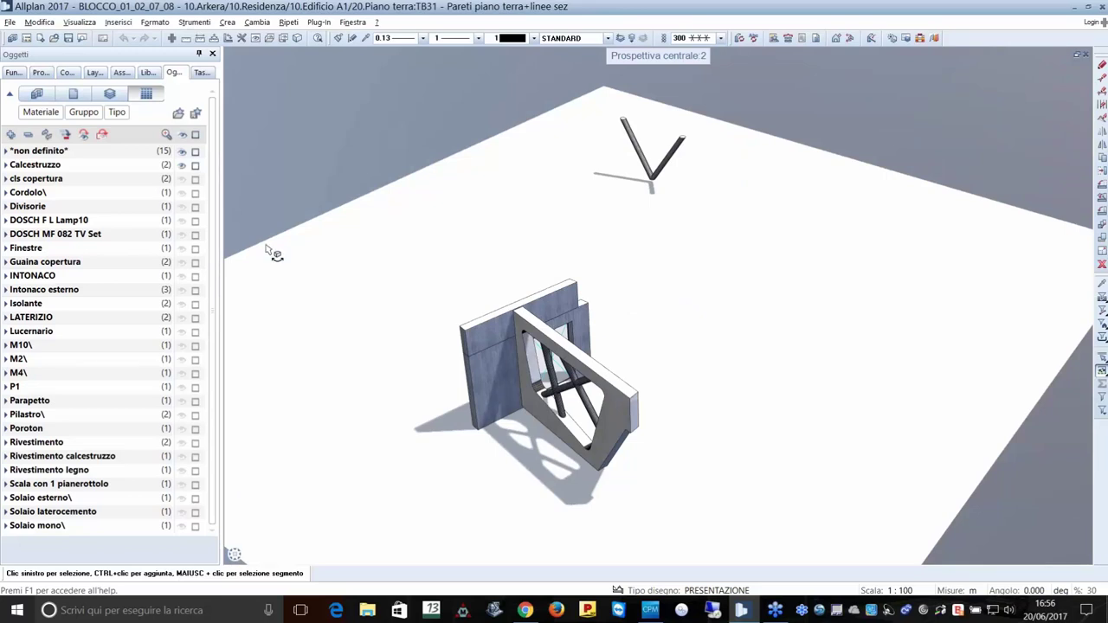
# Make the M2\ objects visible alongside the concrete pieces and zoom into the tower.
pyautogui.click(182, 359)
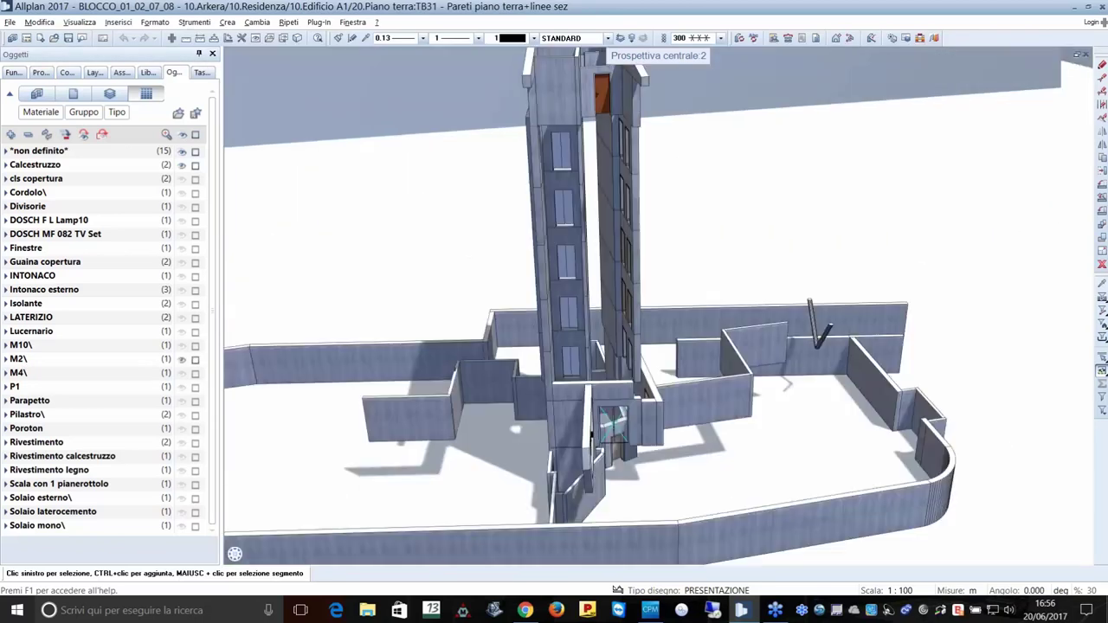
pyautogui.scroll(2, 786, 383)
pyautogui.scroll(2, 785, 384)
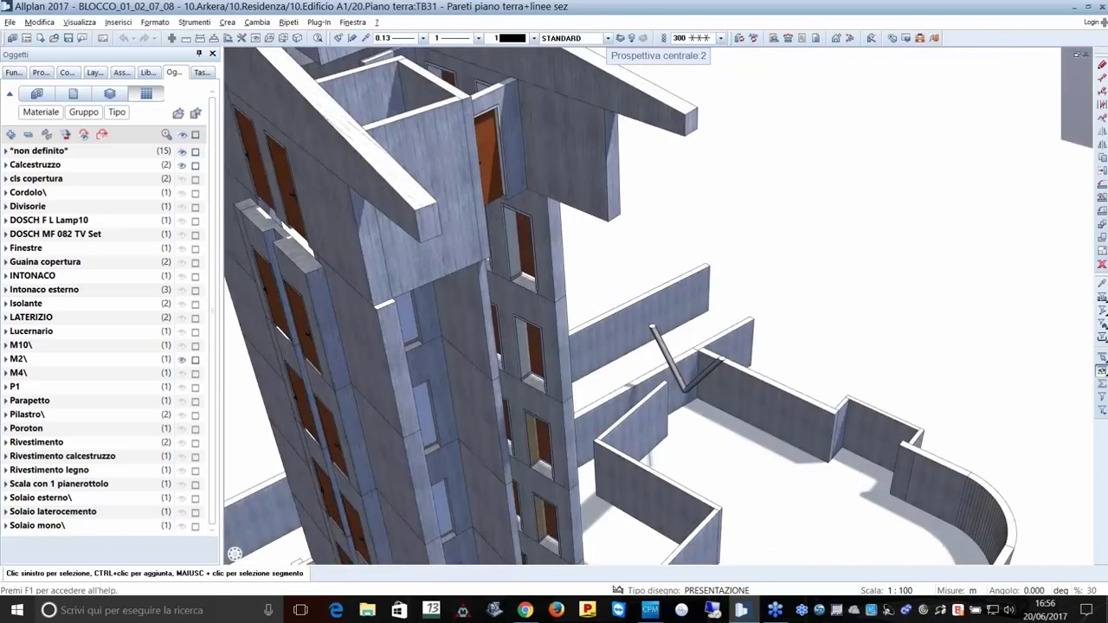
pyautogui.scroll(-3, 785, 384)
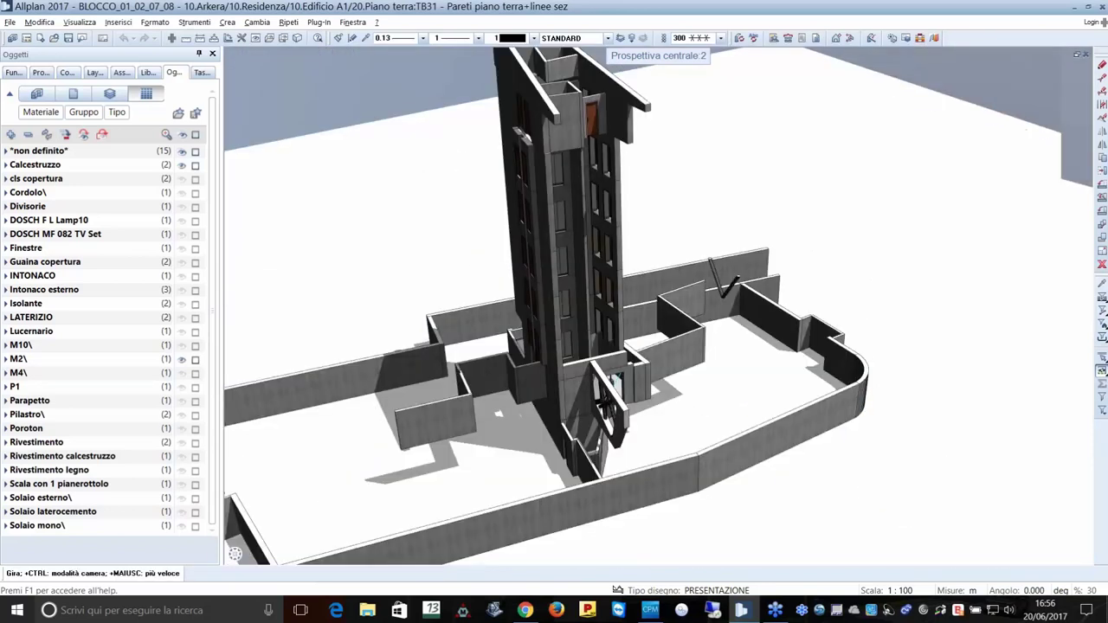
pyautogui.scroll(3, 549, 348)
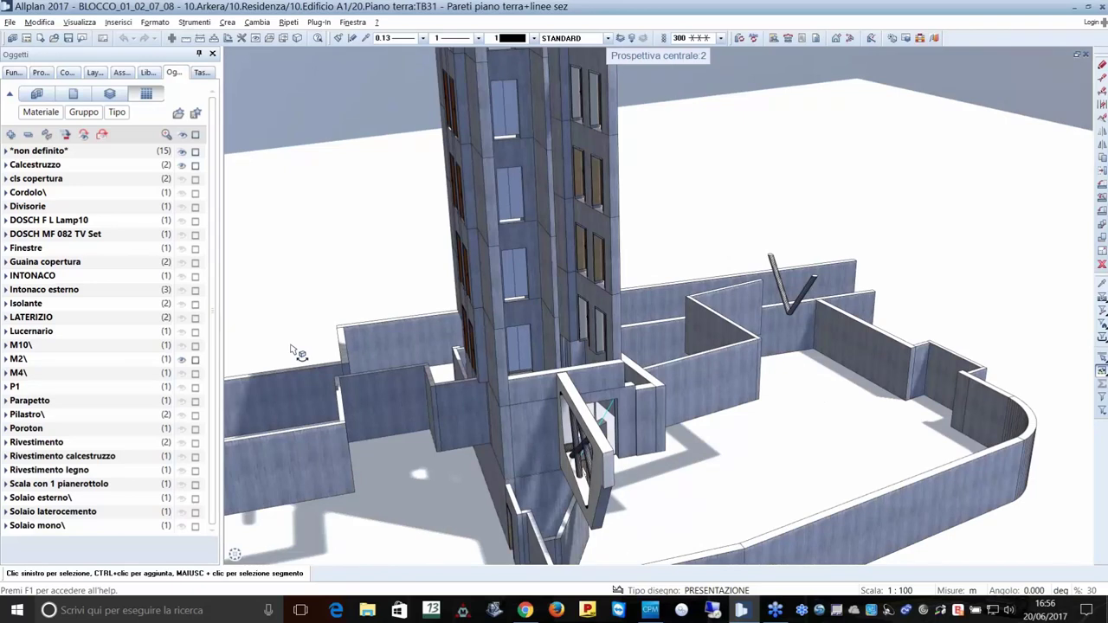
# Move both Strato parete diritto layers from Calcestruzzo > Pareti onto the M2\ material.
pyautogui.click(7, 164)
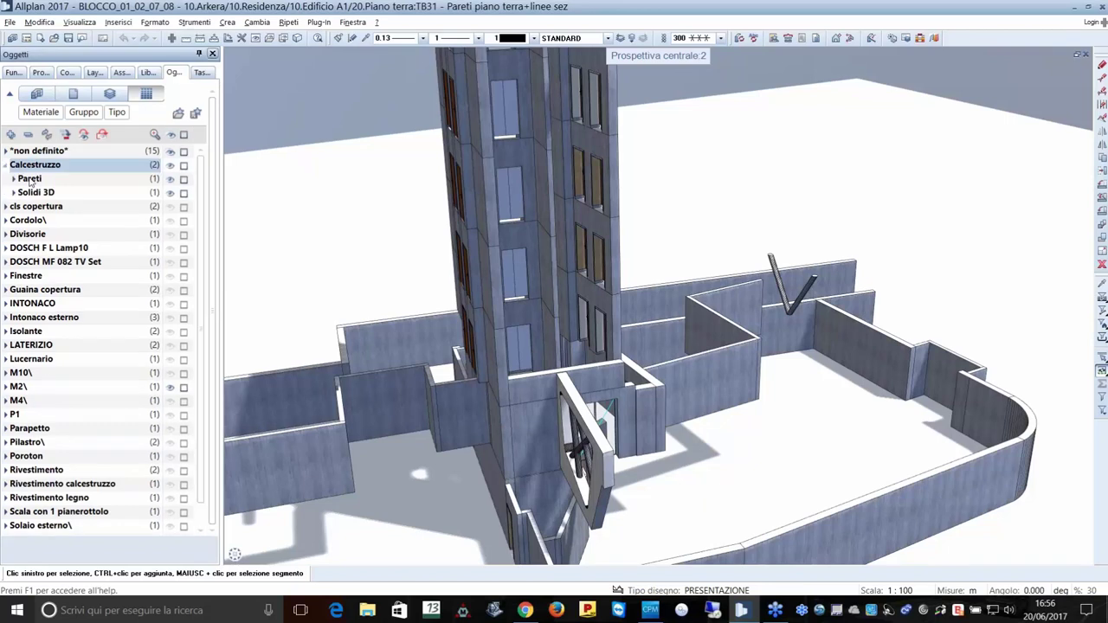
pyautogui.click(34, 180)
pyautogui.click(13, 179)
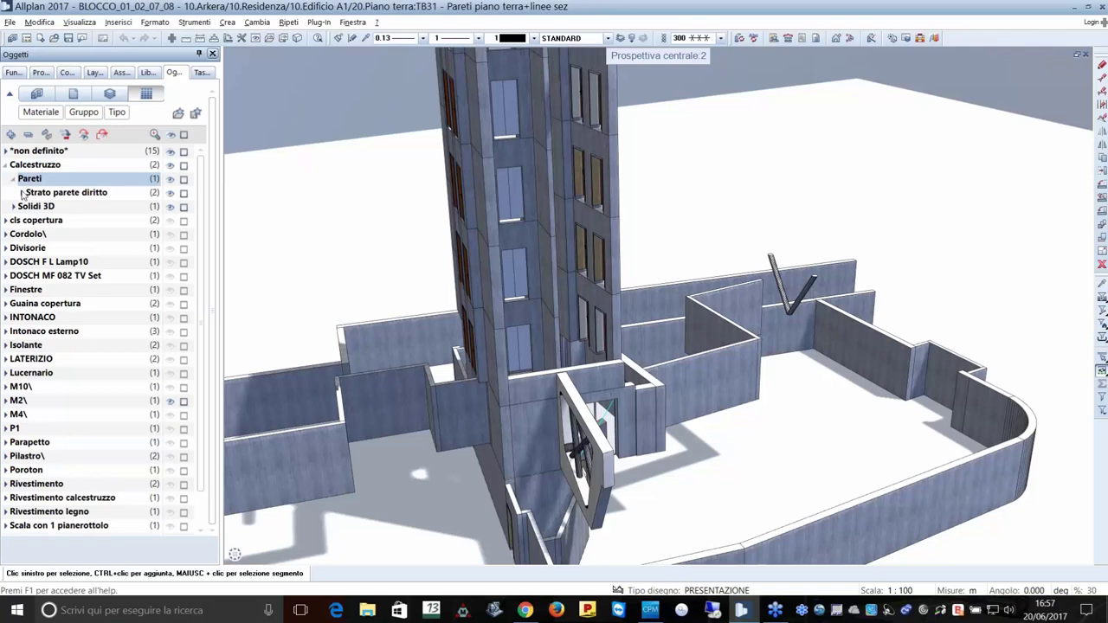
pyautogui.click(22, 193)
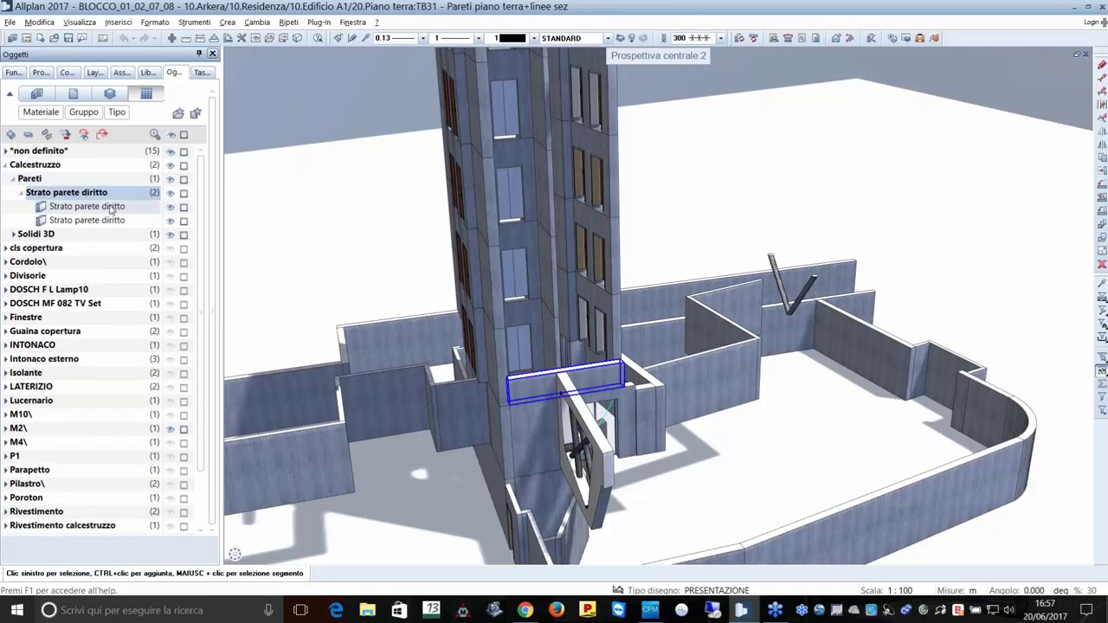
pyautogui.click(111, 208)
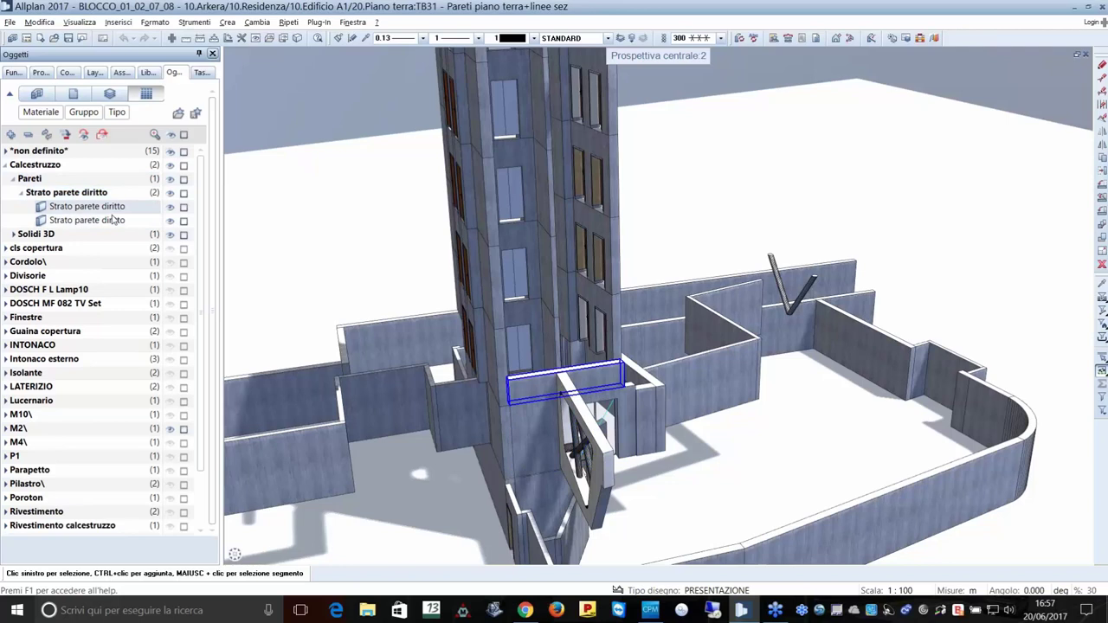
pyautogui.click(116, 220)
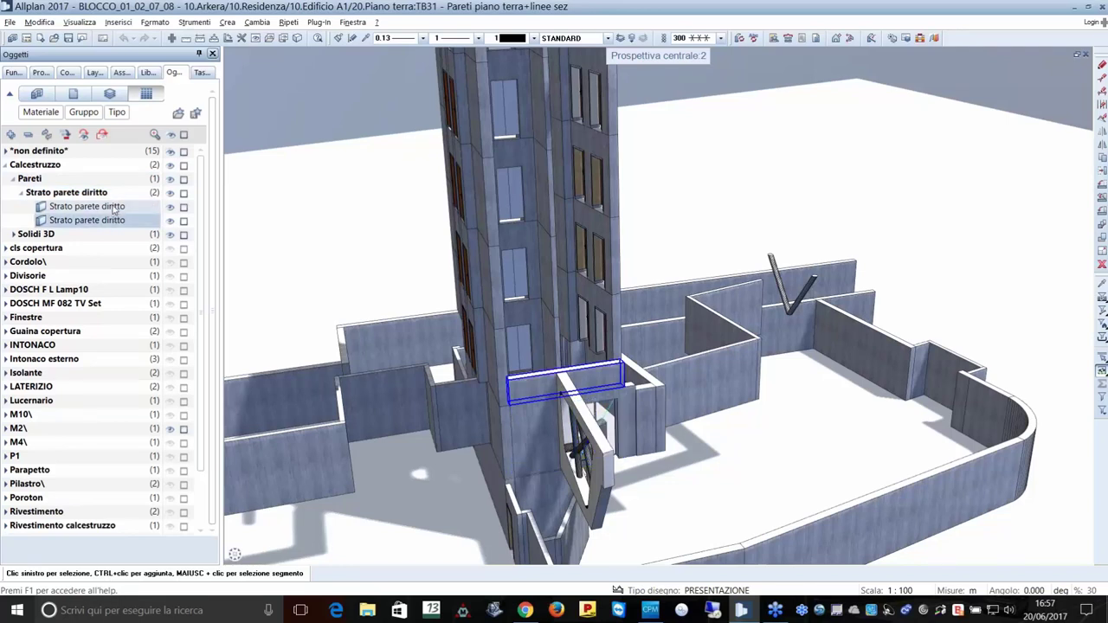
pyautogui.keyDown('ctrl'); pyautogui.click(113, 207); pyautogui.keyUp('ctrl')
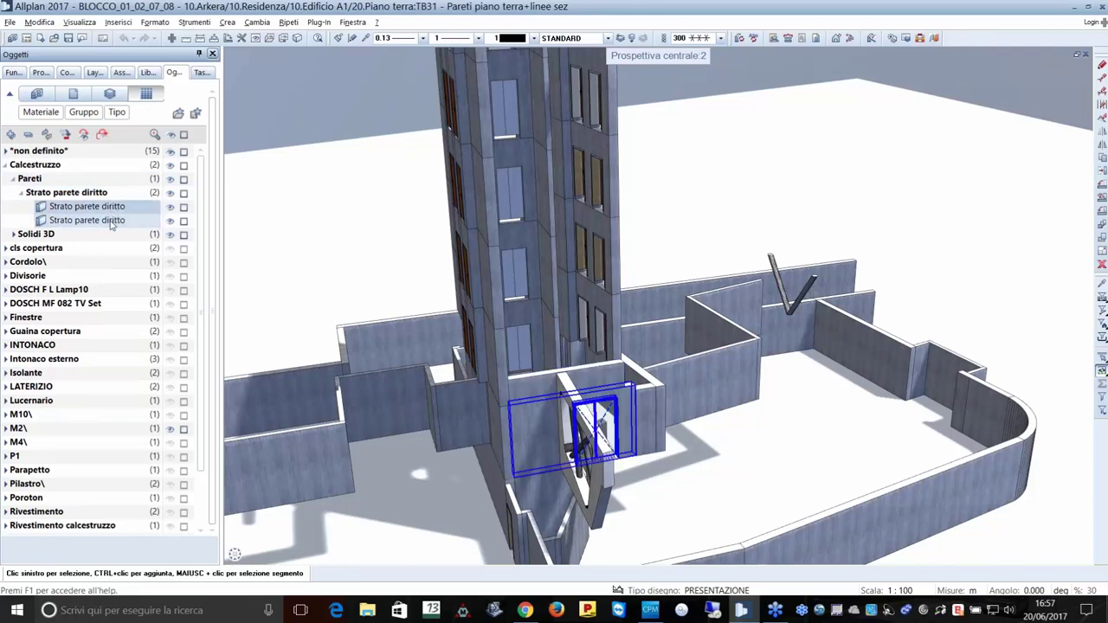
pyautogui.keyDown('ctrl'); pyautogui.click(63, 207); pyautogui.keyUp('ctrl')
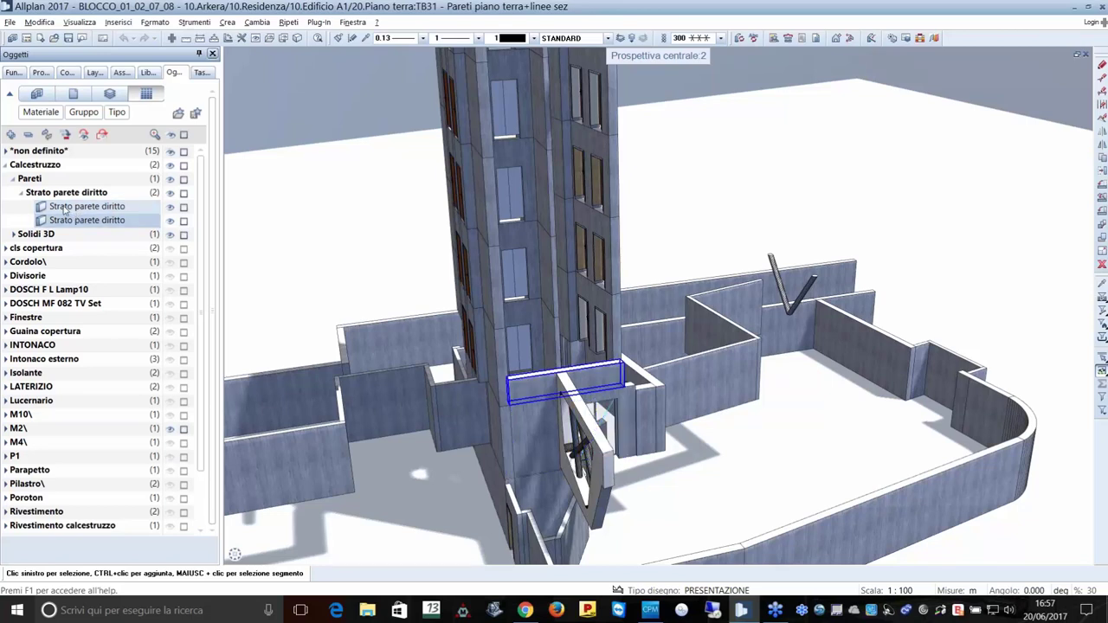
pyautogui.keyDown('ctrl'); pyautogui.click(63, 208); pyautogui.keyUp('ctrl')
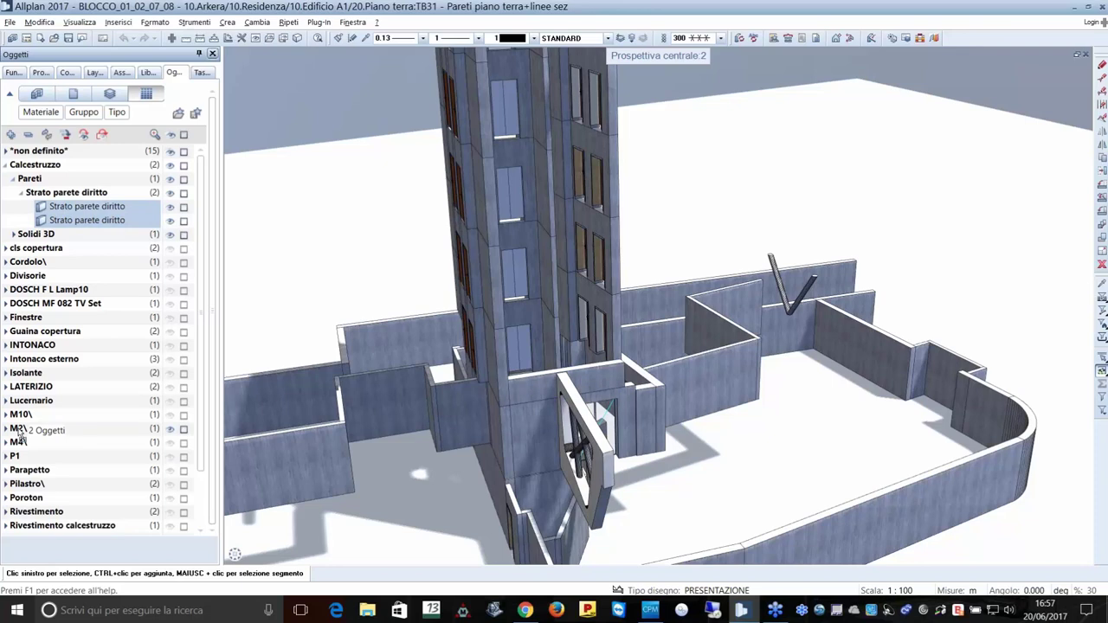
pyautogui.moveTo(17, 433); pyautogui.dragTo(19, 429)
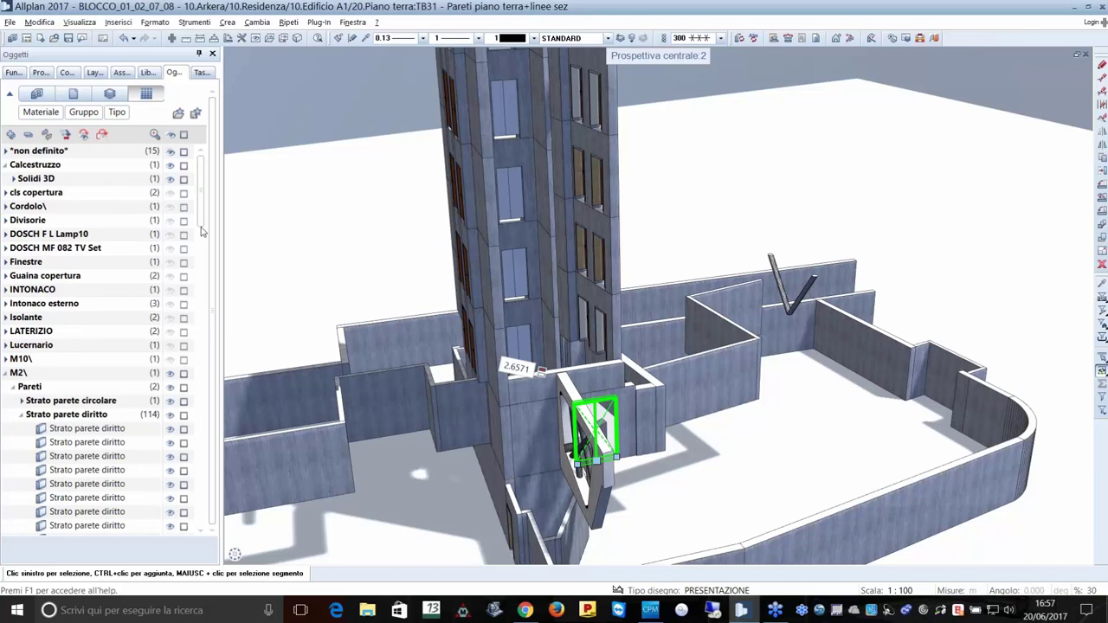
pyautogui.scroll(-4, 202, 230)
pyautogui.scroll(4, 202, 164)
# Isolate the Calcestruzzo solids to inspect them, then hide them again.
pyautogui.click(171, 135)
pyautogui.click(172, 135)
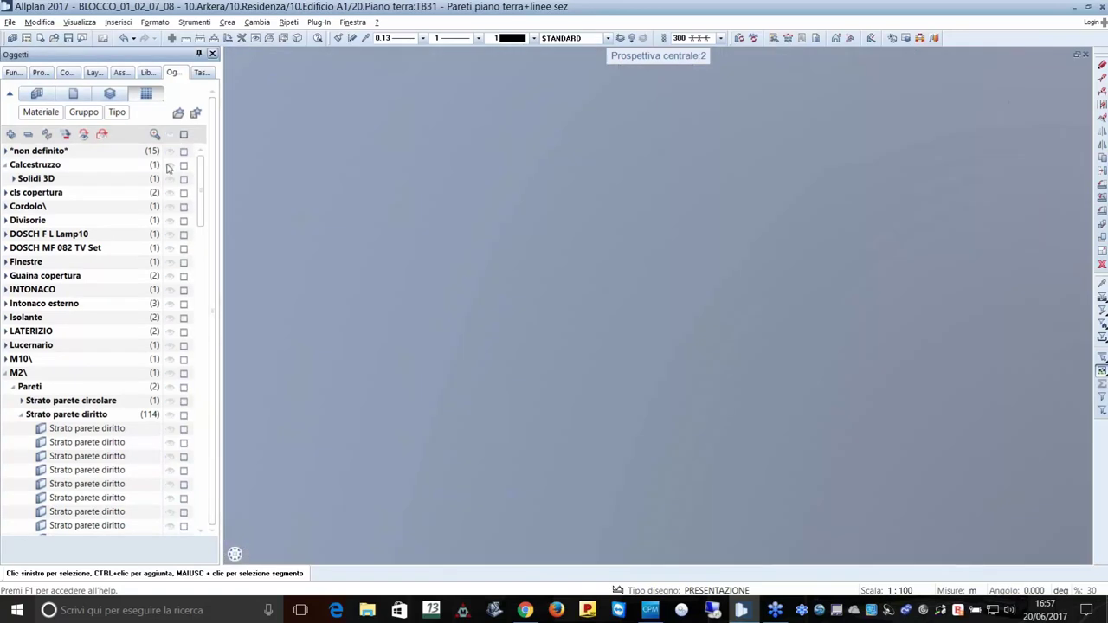
pyautogui.click(170, 165)
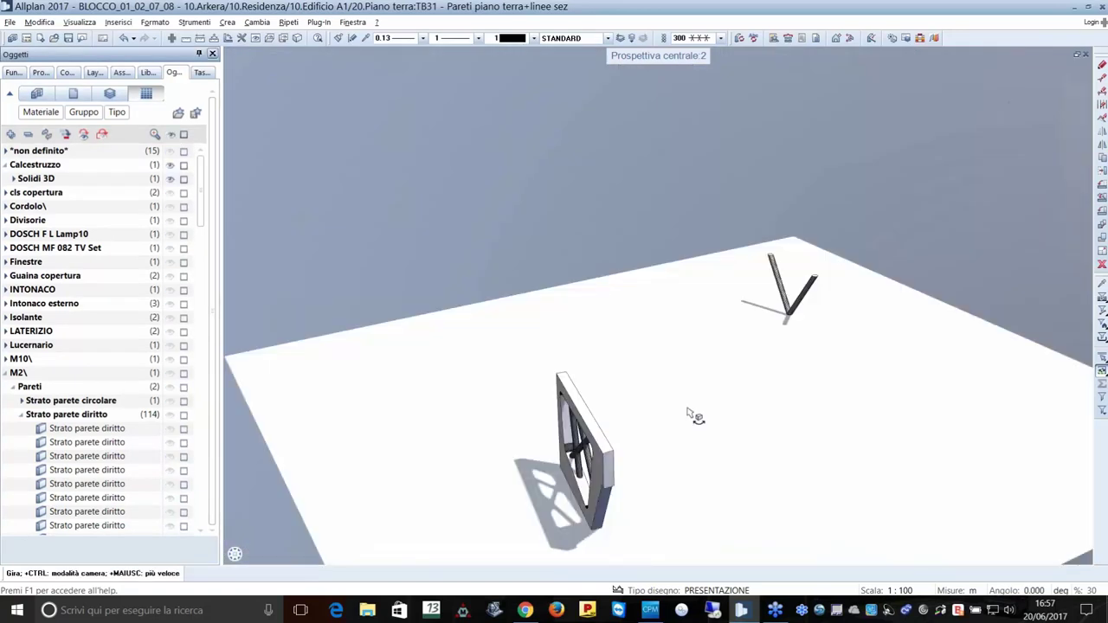
pyautogui.moveTo(691, 413); pyautogui.dragTo(693, 416)
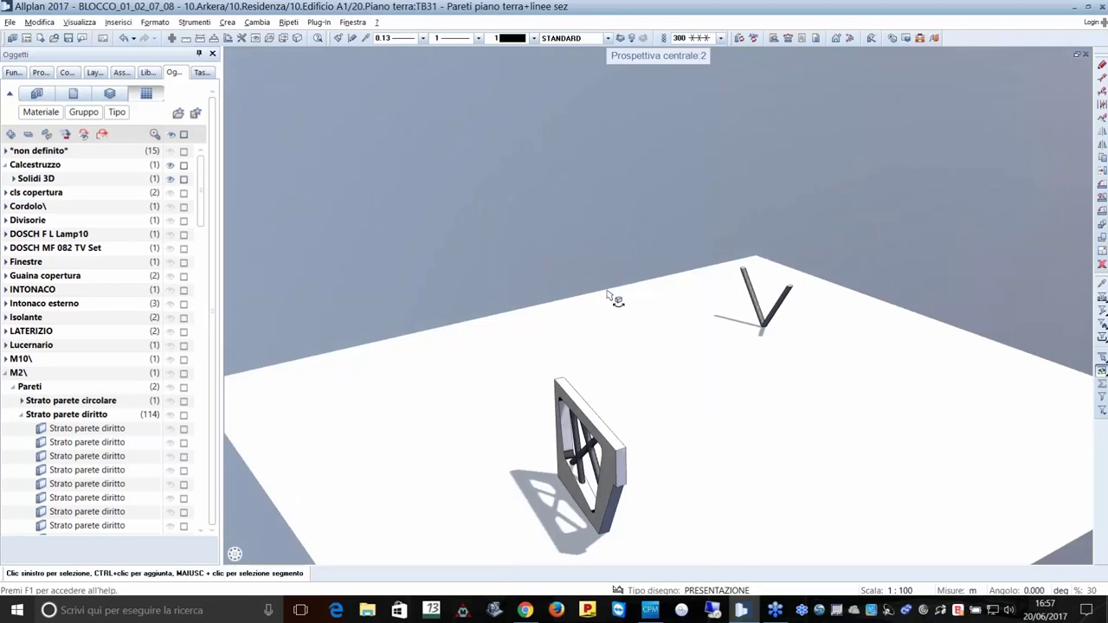
pyautogui.click(170, 164)
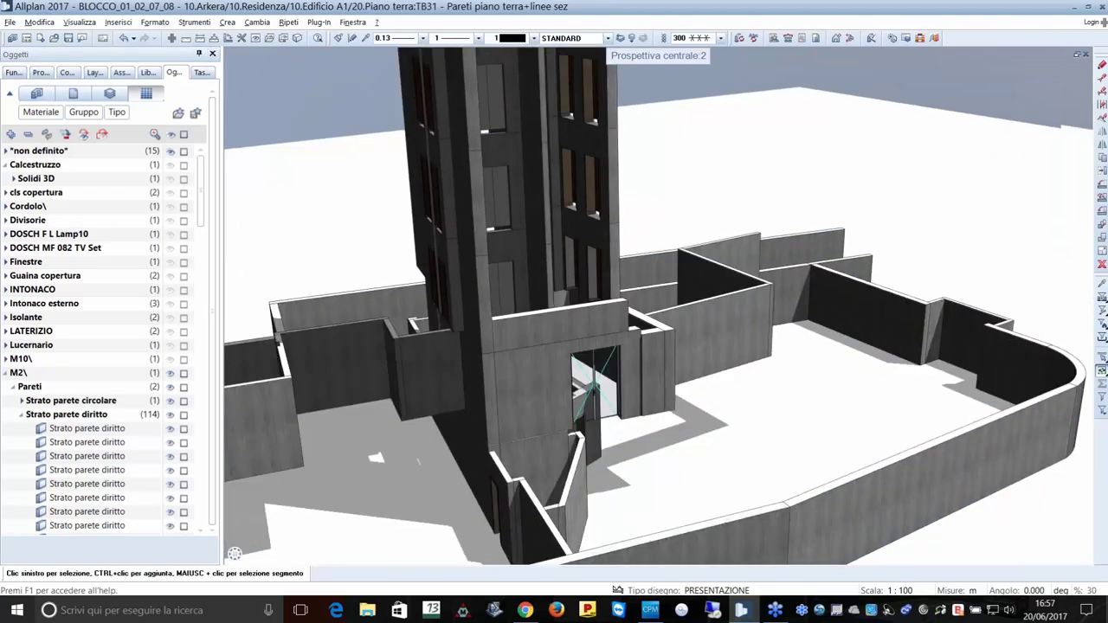
# Orbit the empty view and turn visibility back on for all objects.
pyautogui.scroll(-5, 743, 269)
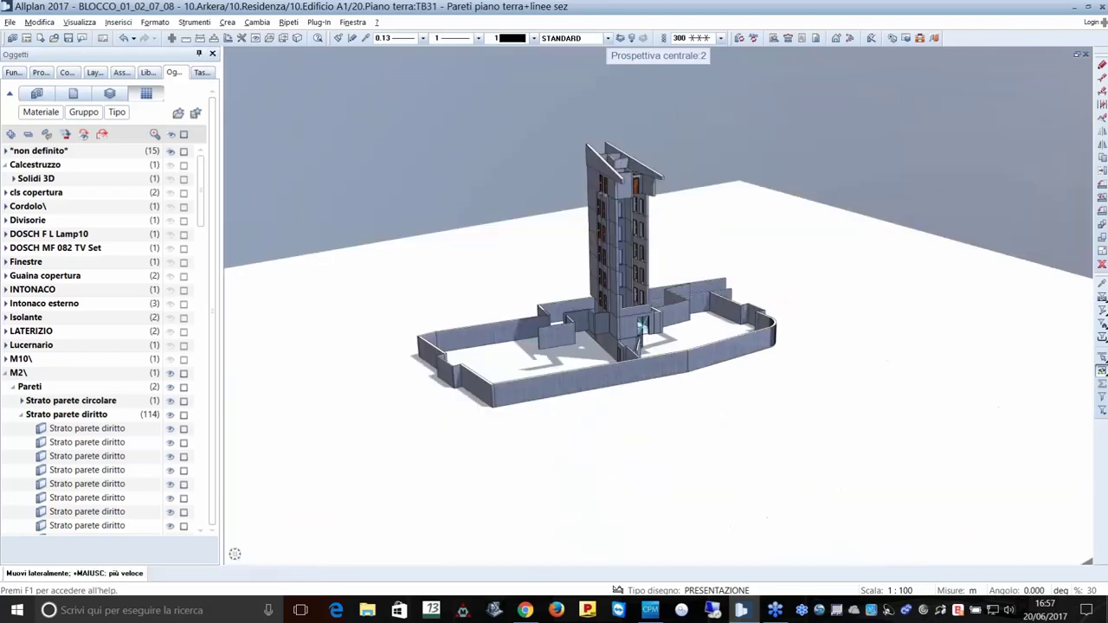
pyautogui.scroll(5, 636, 355)
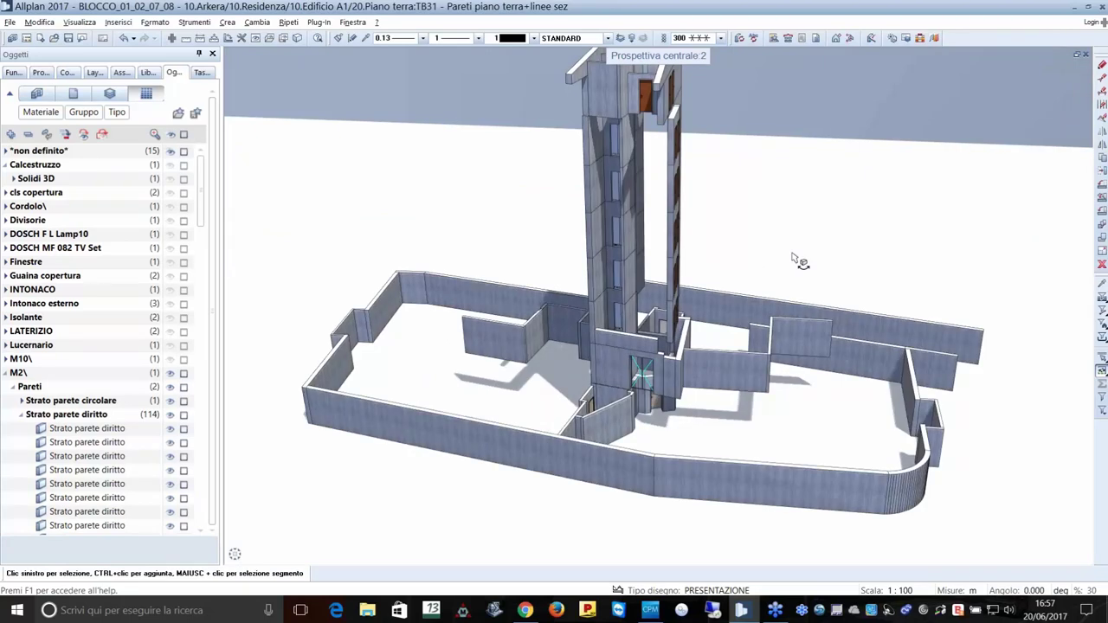
pyautogui.moveTo(795, 260); pyautogui.dragTo(663, 274, button='middle')
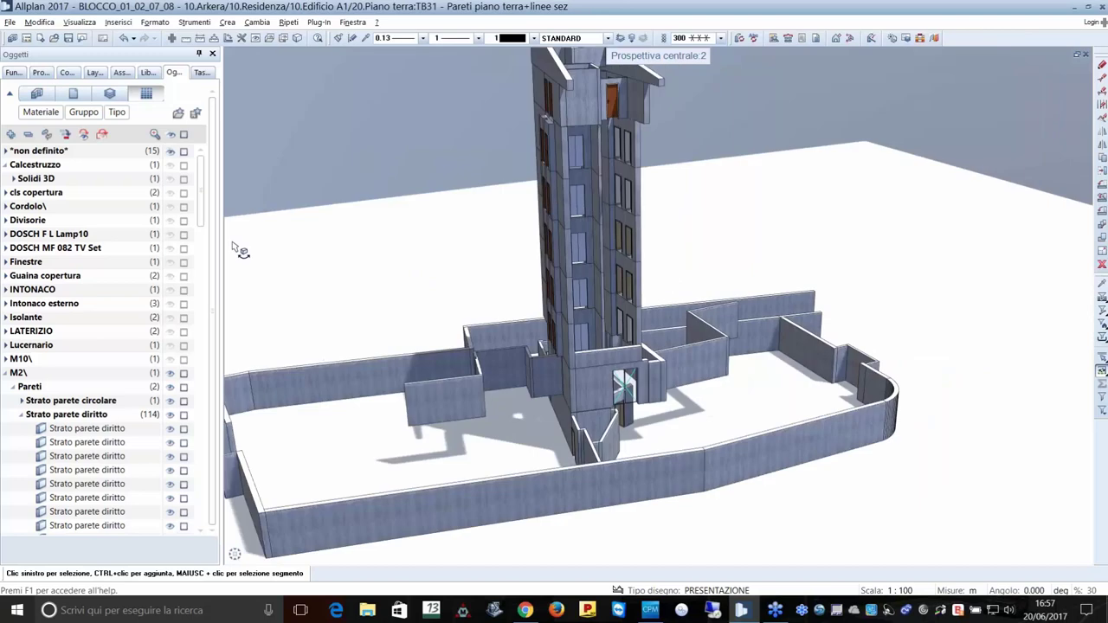
pyautogui.click(171, 136)
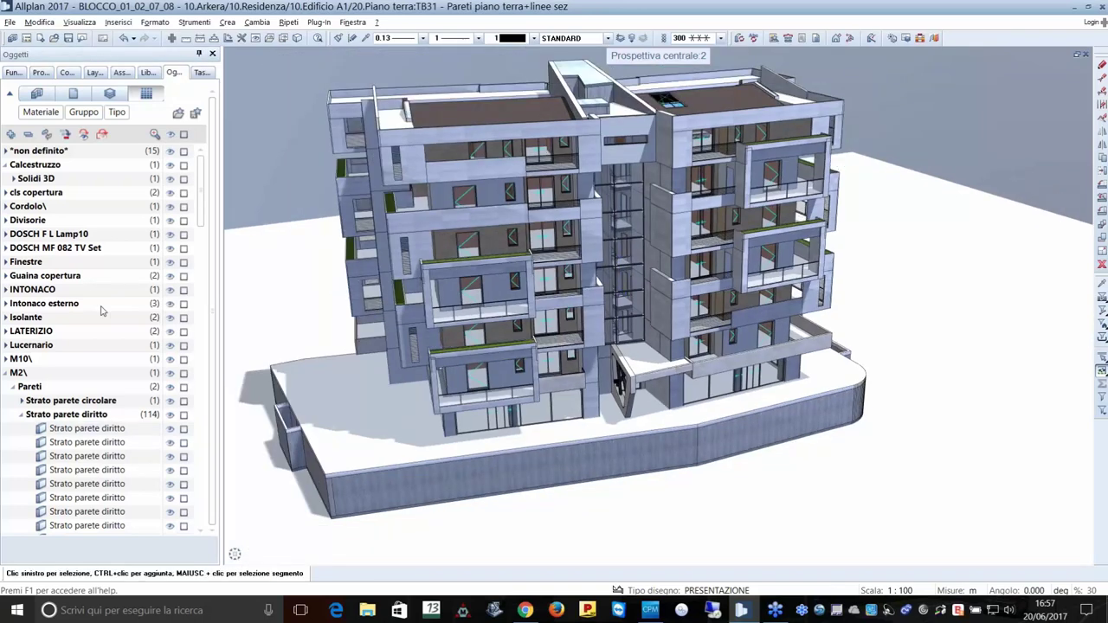
# Load the Secondo piano.xml drawing-file favourite from Project documents via Carica preferito.
pyautogui.click(13, 72)
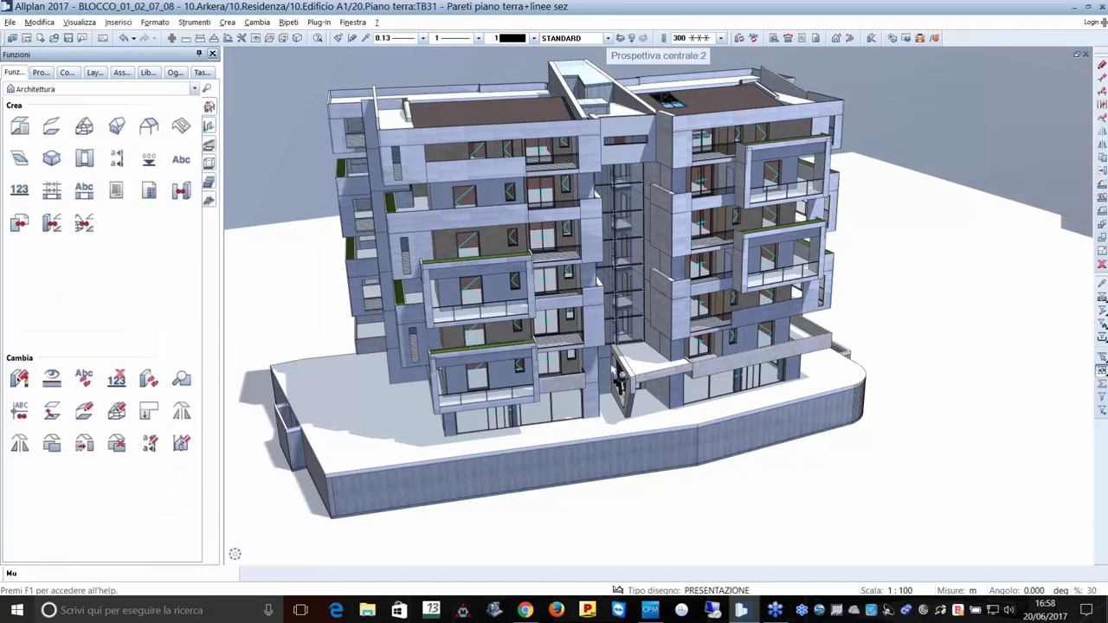
pyautogui.scroll(-1, 607, 346)
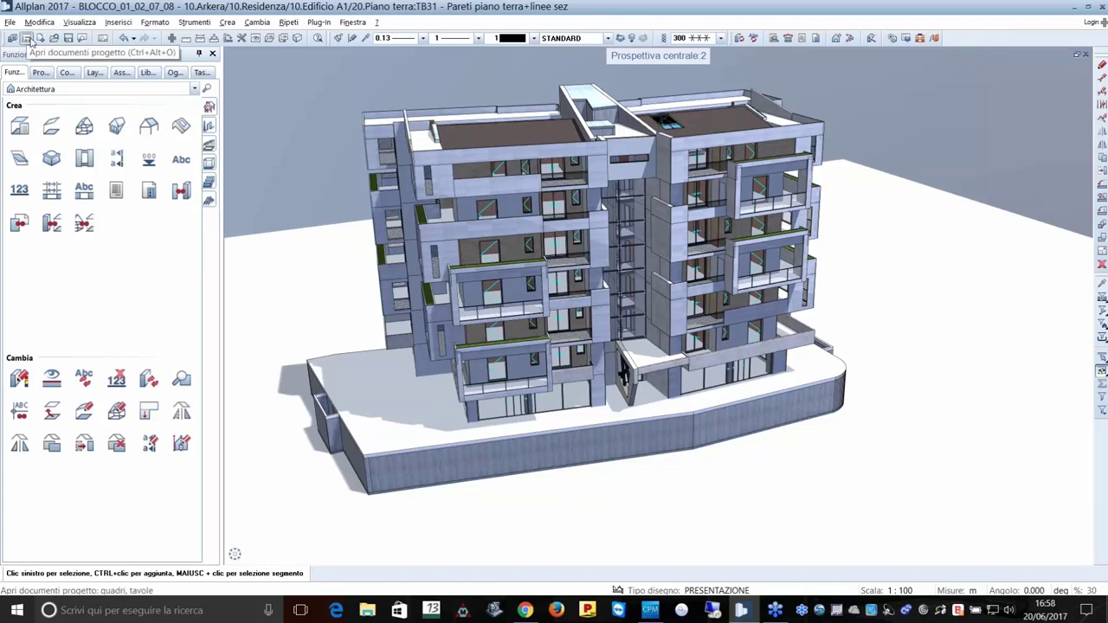
pyautogui.click(28, 39)
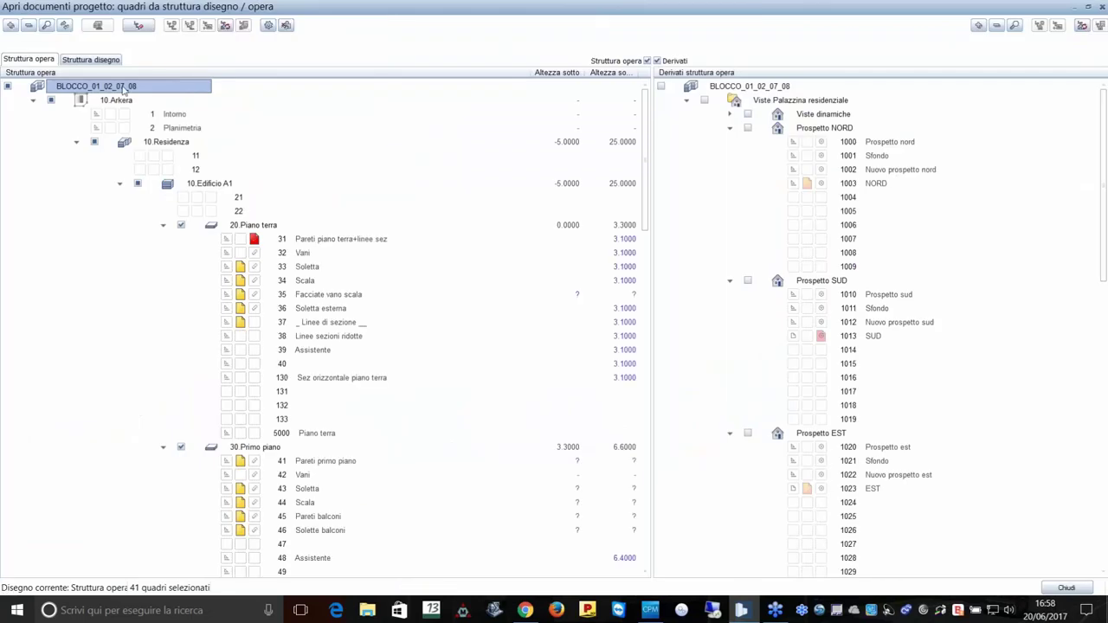
pyautogui.rightClick(124, 90)
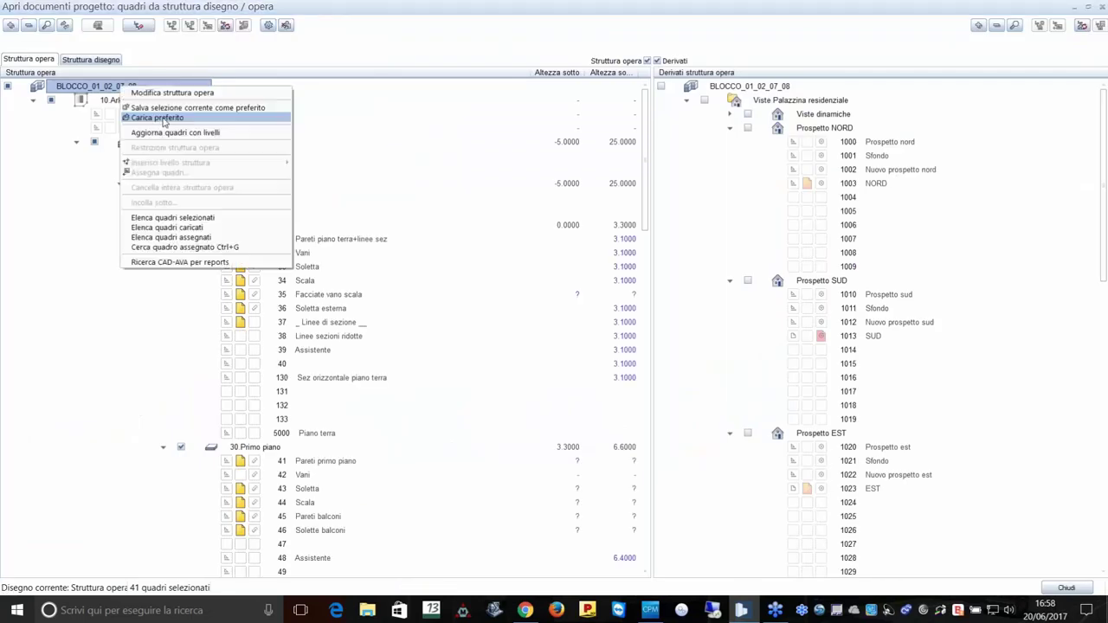
pyautogui.click(156, 116)
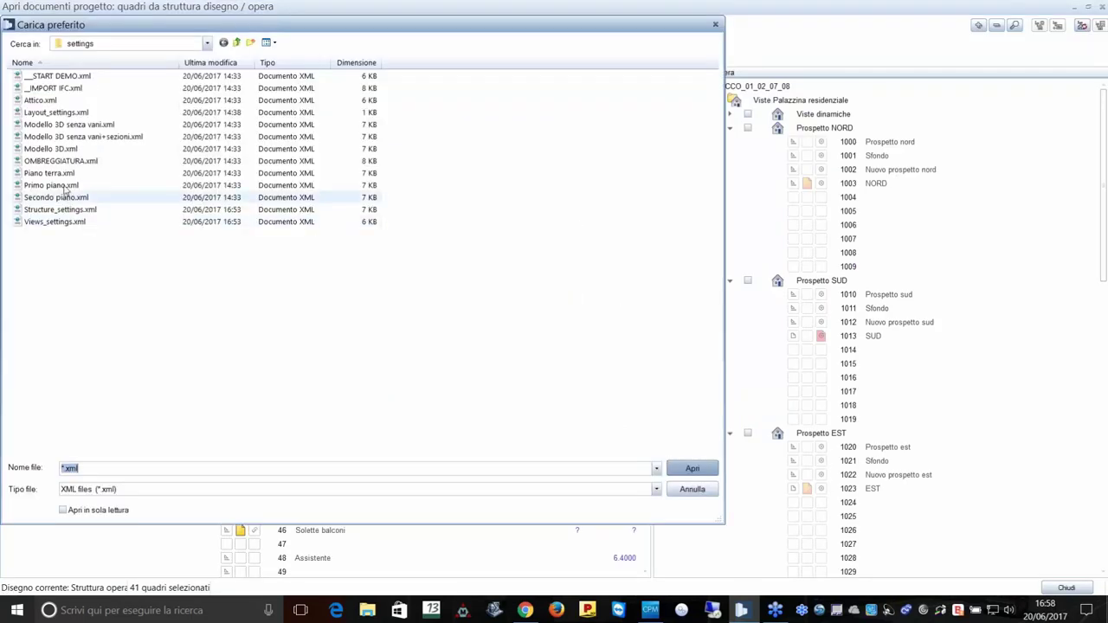
pyautogui.doubleClick(60, 198)
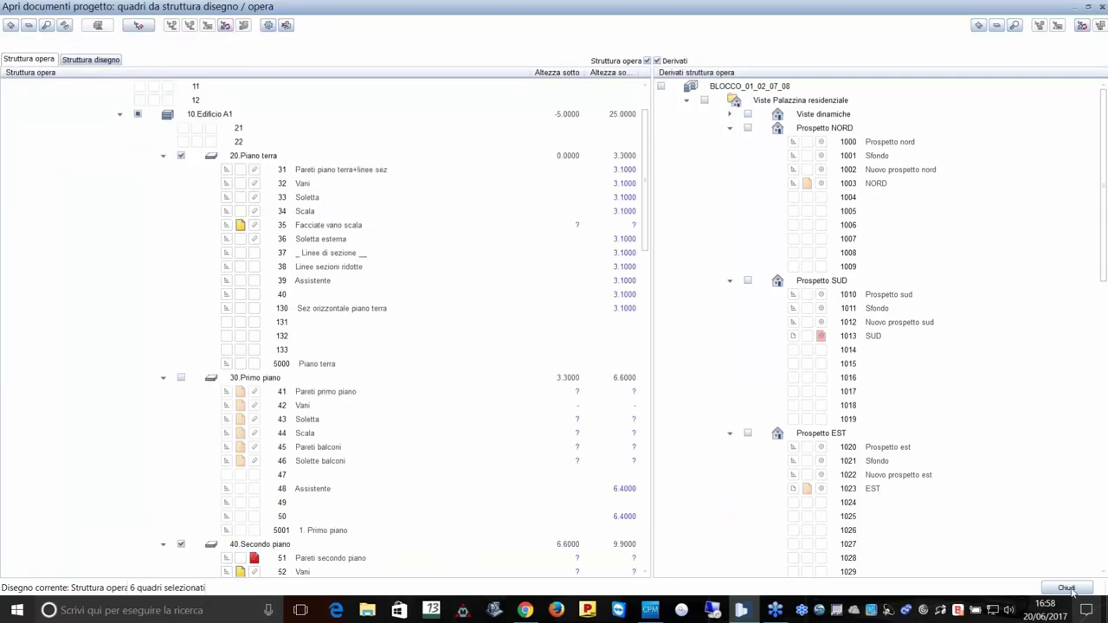
pyautogui.click(1068, 589)
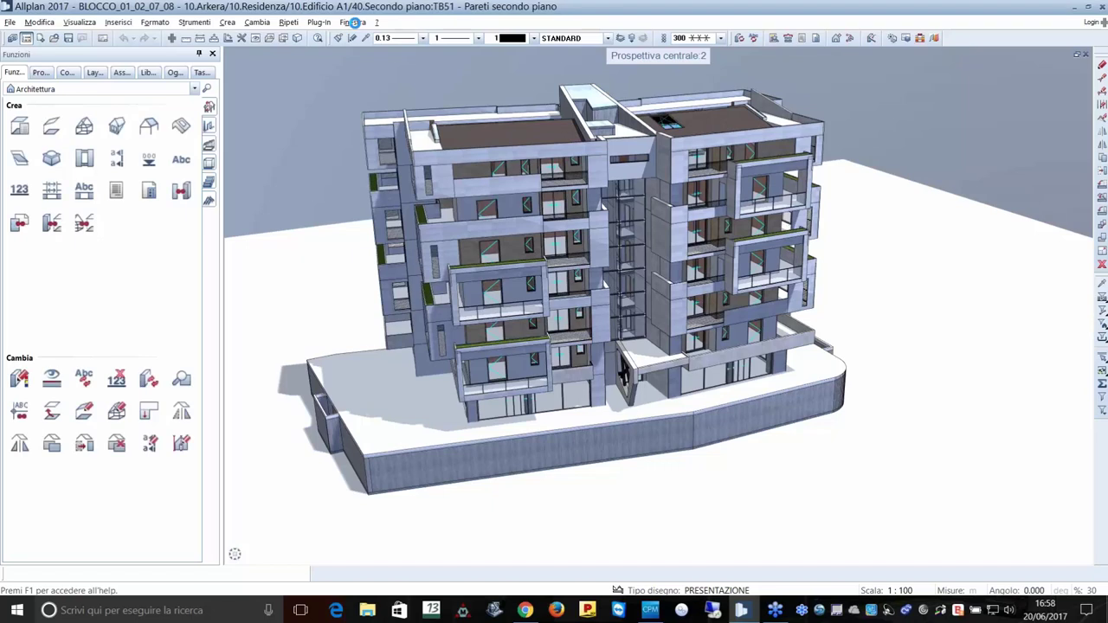
# Use a single window, turn on the AR_MOB_2D layer, and pick the Porte (dettagliate).rdlc report.
pyautogui.click(352, 22)
pyautogui.click(379, 75)
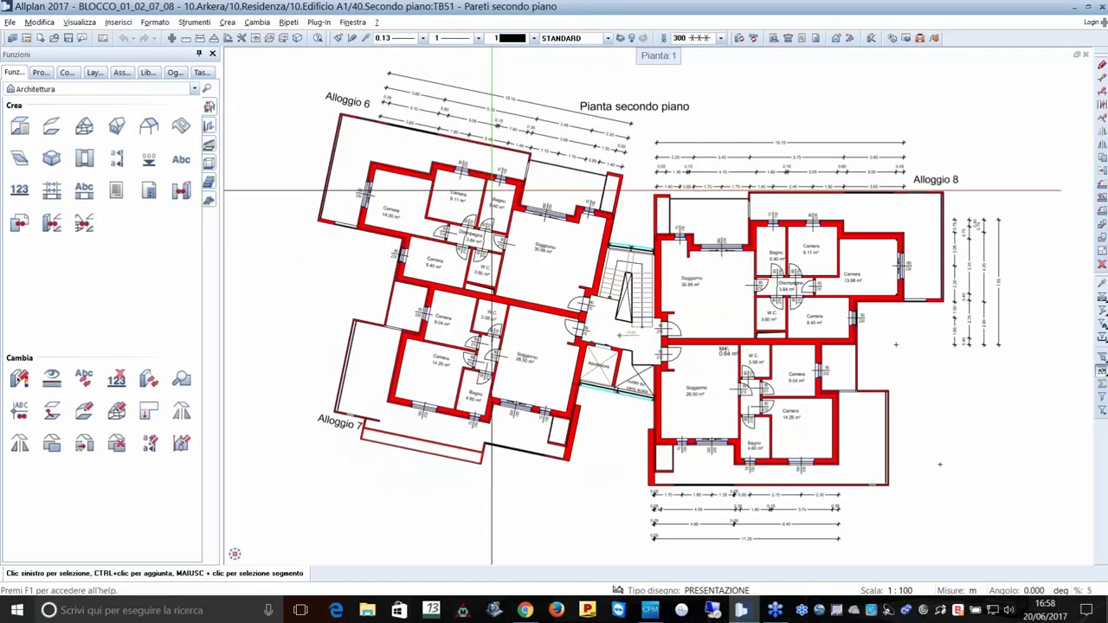
pyautogui.click(95, 72)
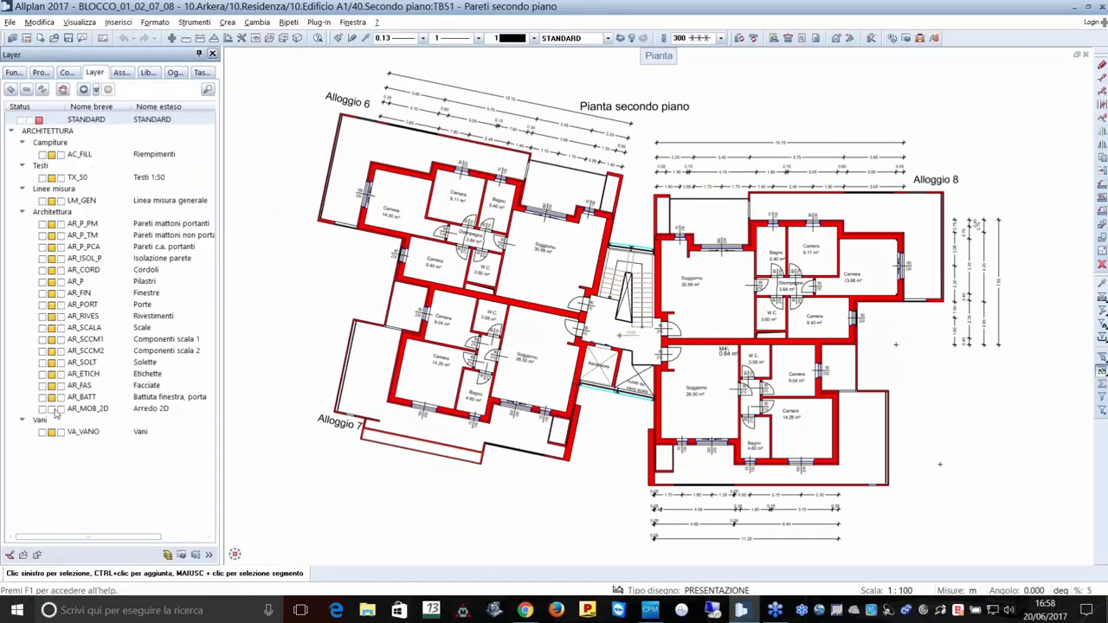
pyautogui.click(13, 73)
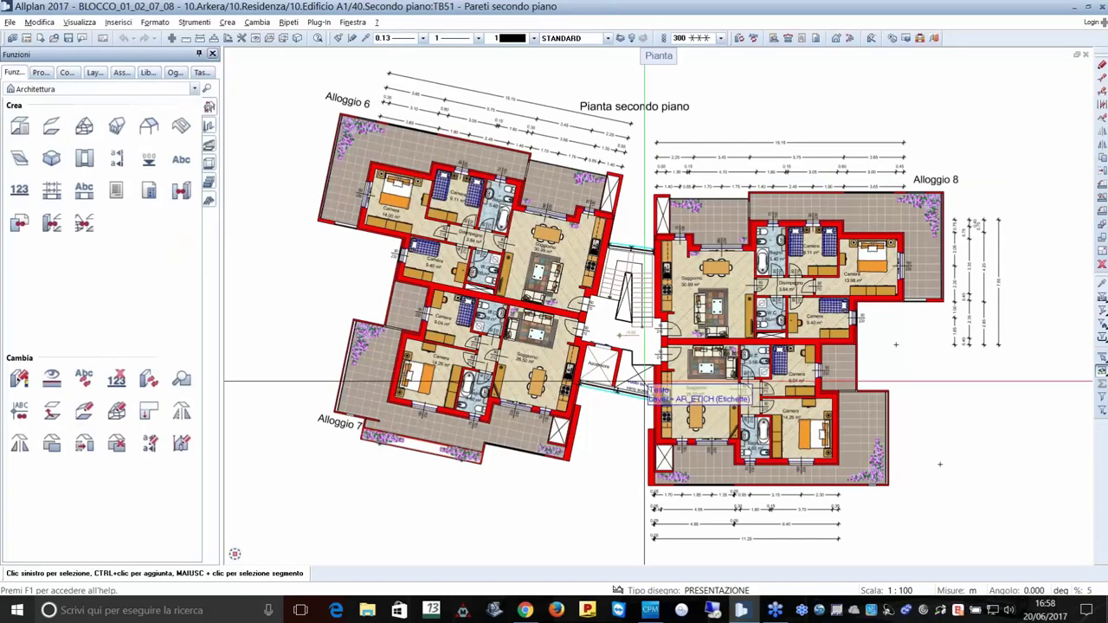
pyautogui.click(802, 38)
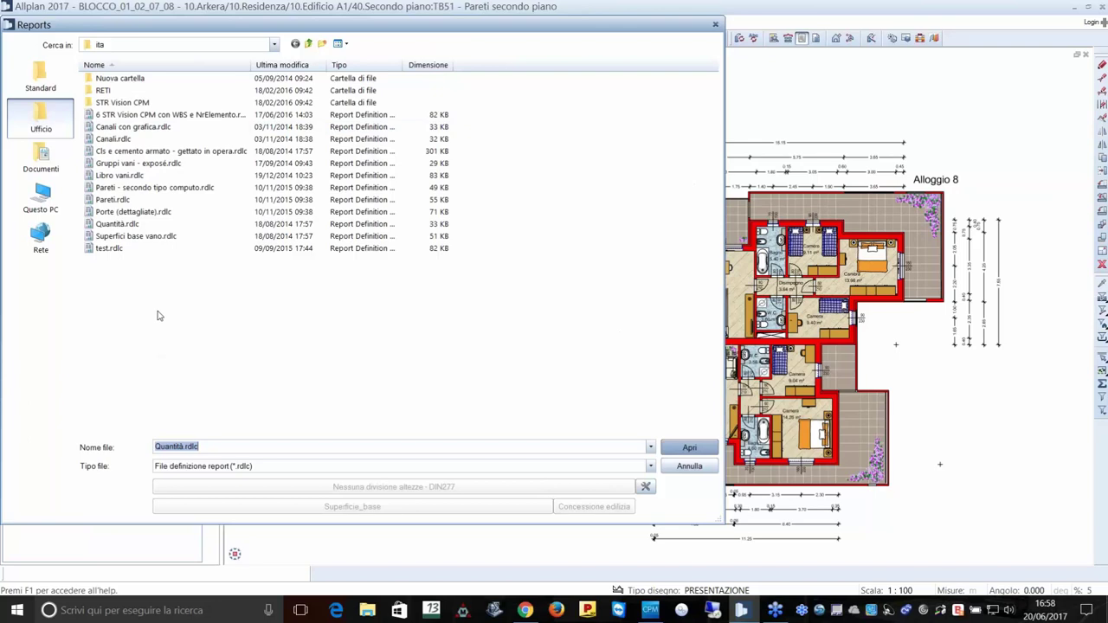
pyautogui.click(160, 214)
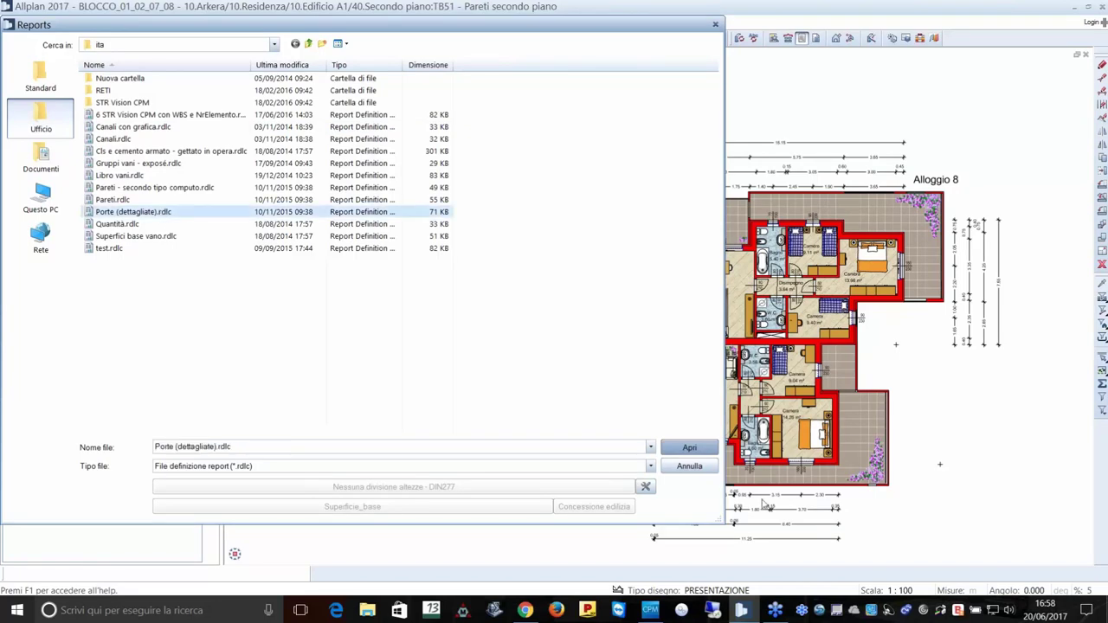
# Confirm the report and window-select the Alloggio 8 rooms to generate the door report.
pyautogui.press('Return')
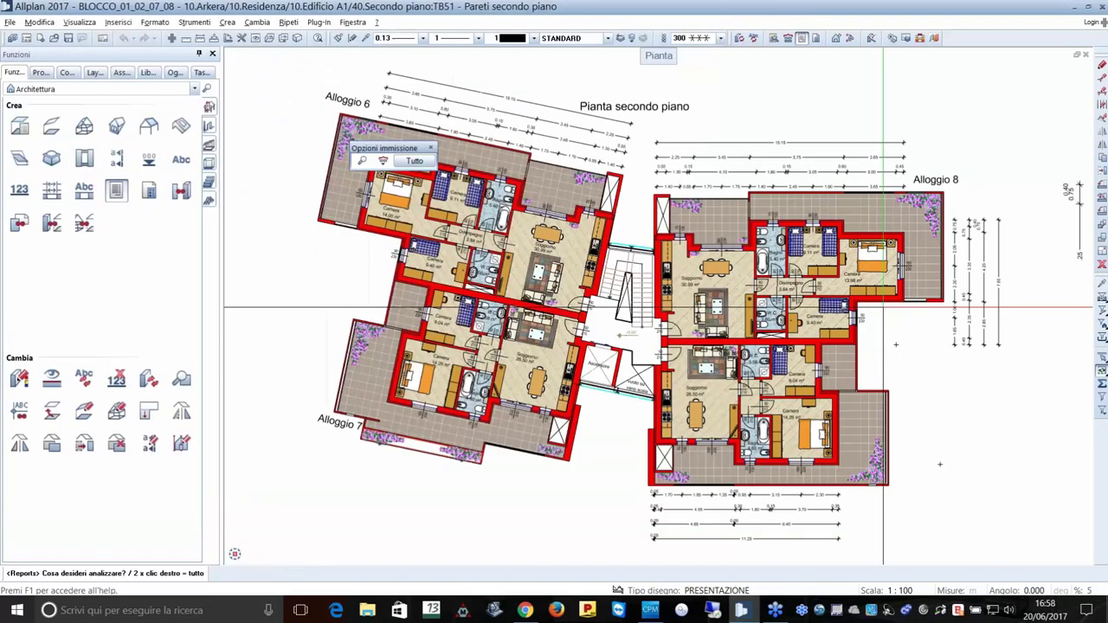
pyautogui.scroll(3, 723, 255)
pyautogui.click(688, 338)
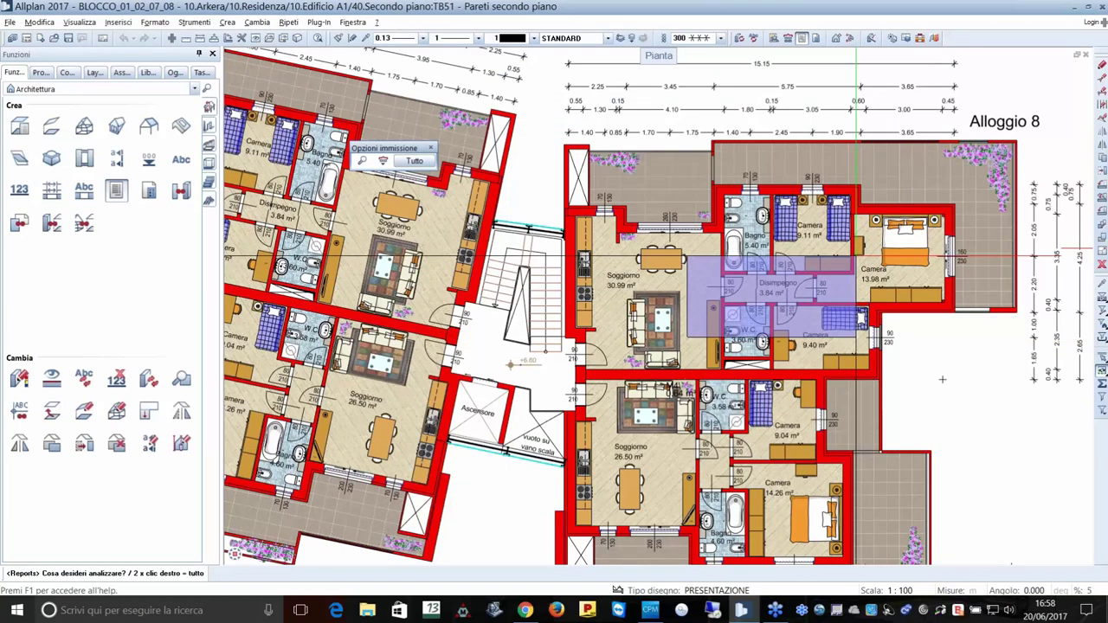
pyautogui.click(857, 257)
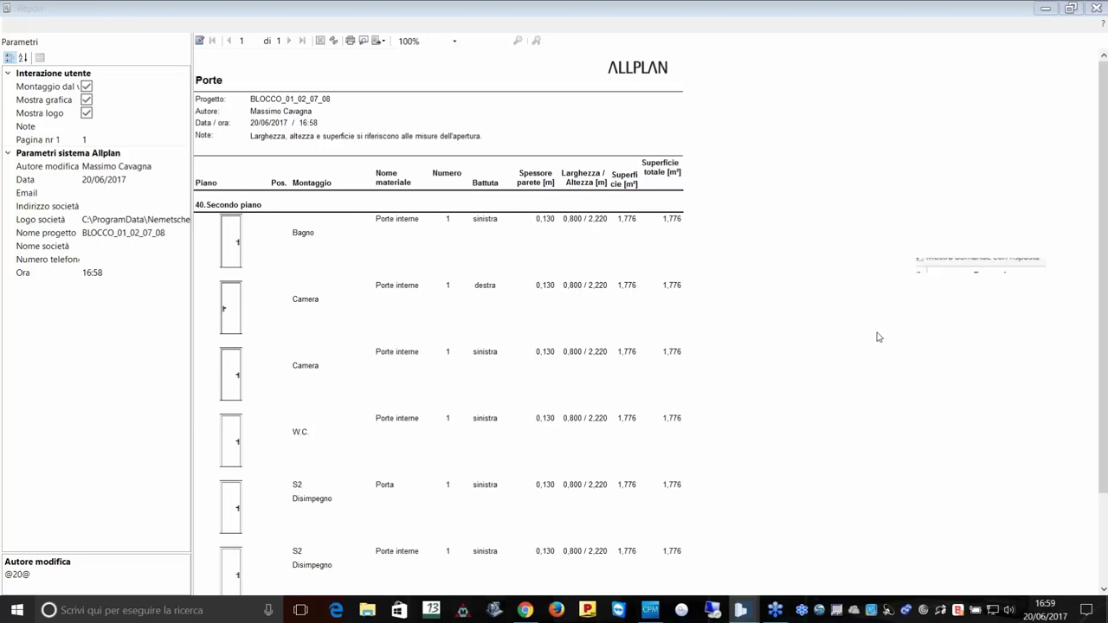
pyautogui.click(899, 36)
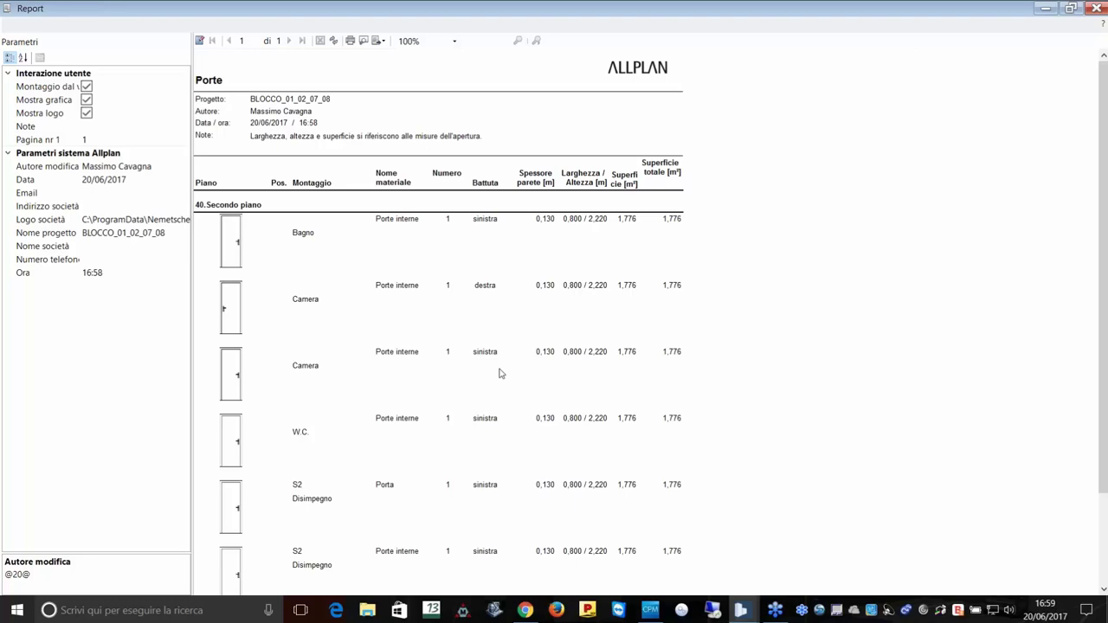
# Close the door report and run Gruppi vani - exposé.rdlc on the left building.
pyautogui.click(1094, 8)
pyautogui.scroll(-2, 951, 501)
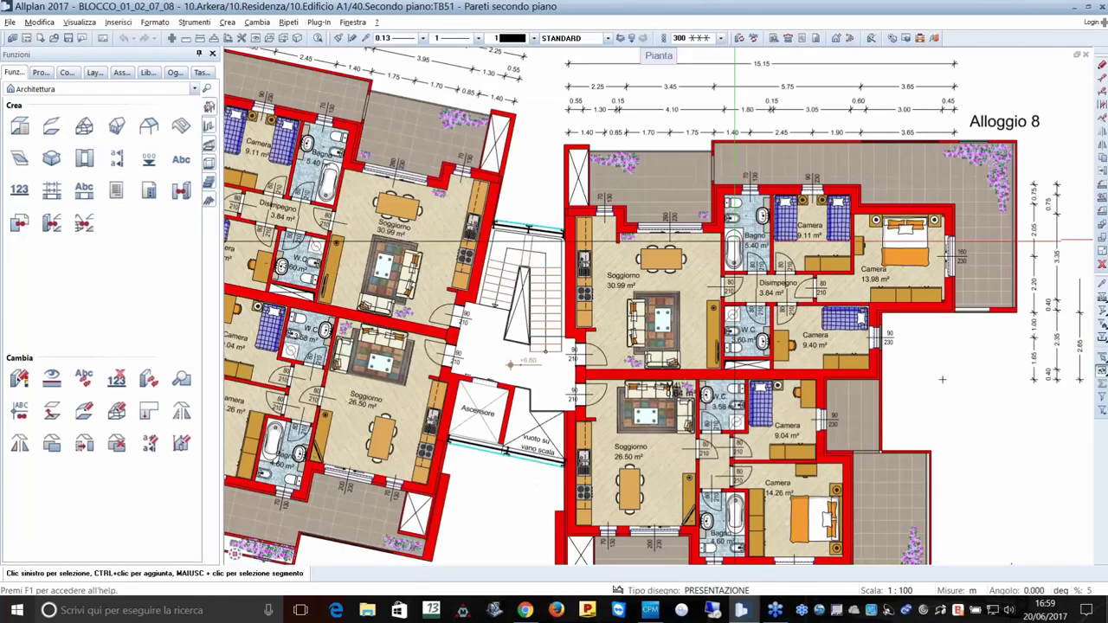
pyautogui.click(802, 39)
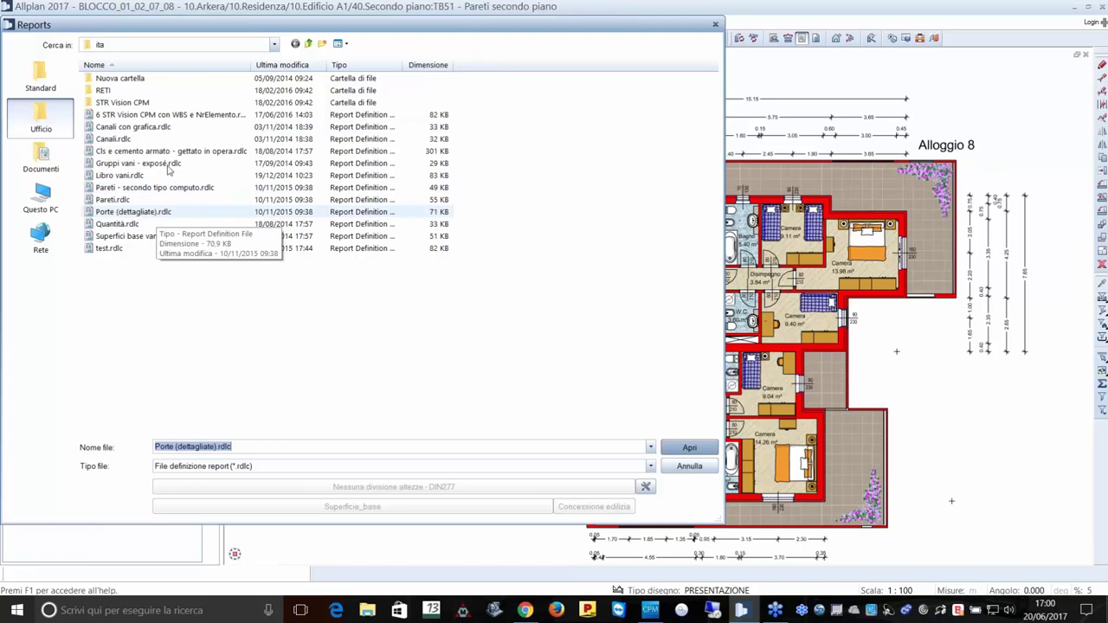
pyautogui.click(139, 163)
pyautogui.press('Return')
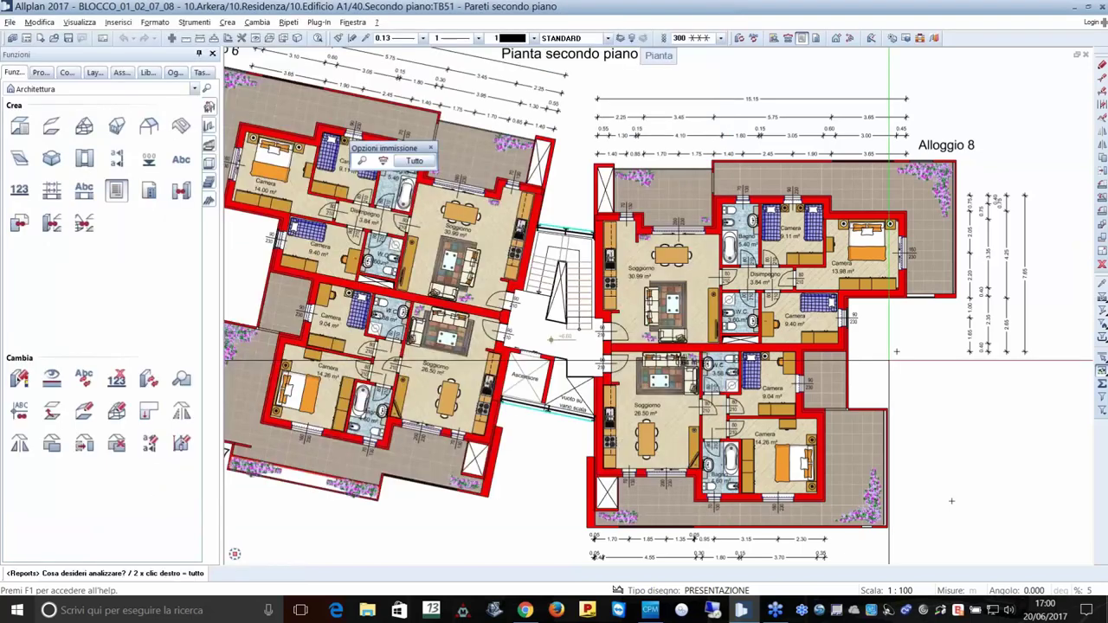
pyautogui.scroll(-2, 889, 360)
pyautogui.click(387, 483)
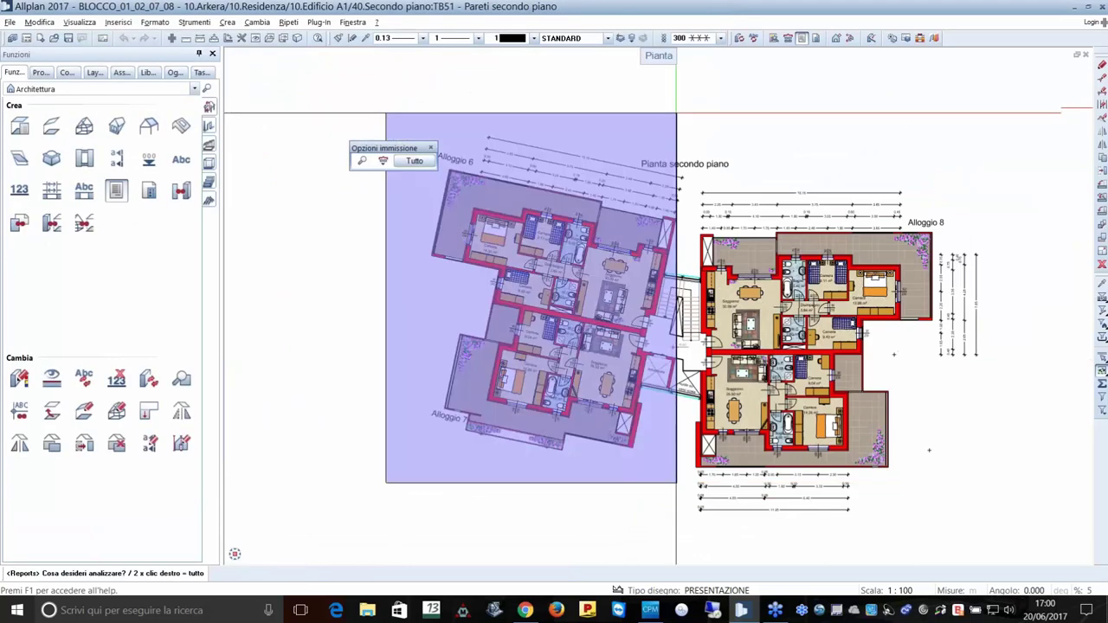
pyautogui.click(677, 113)
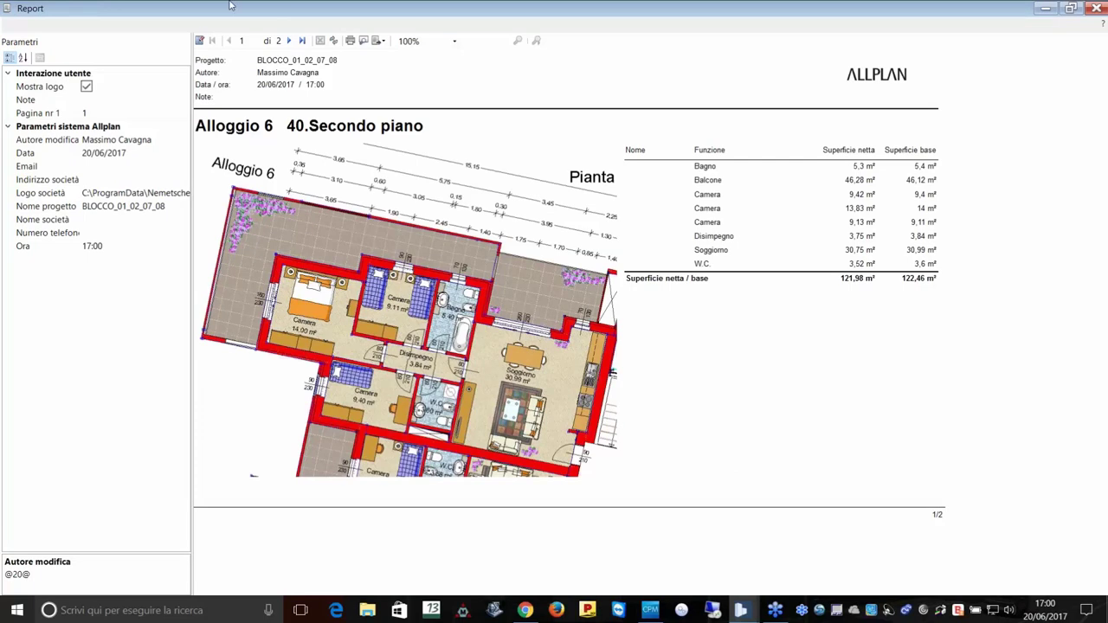
# Check both report pages and export them to the Desktop as 'Gruppi vani - exposé.pdf'.
pyautogui.click(290, 41)
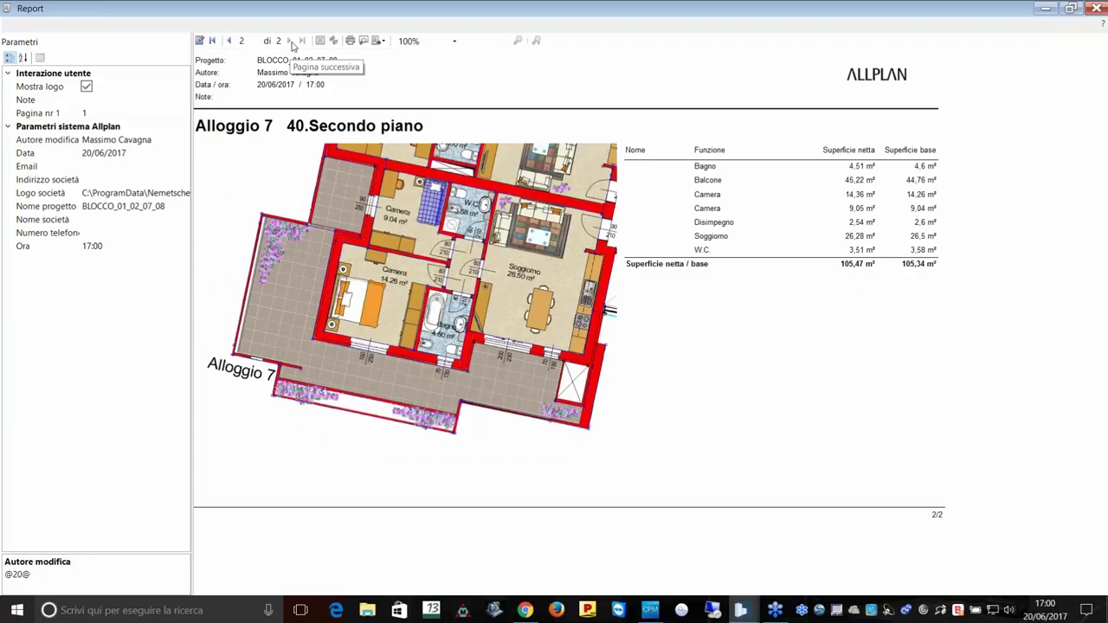
pyautogui.click(228, 41)
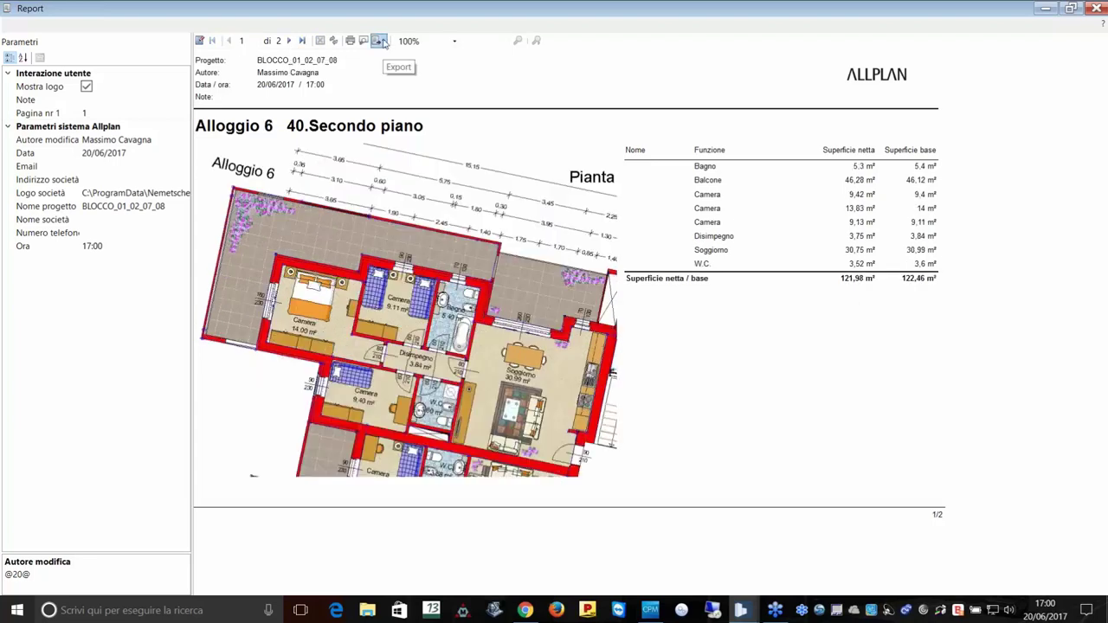
pyautogui.click(383, 42)
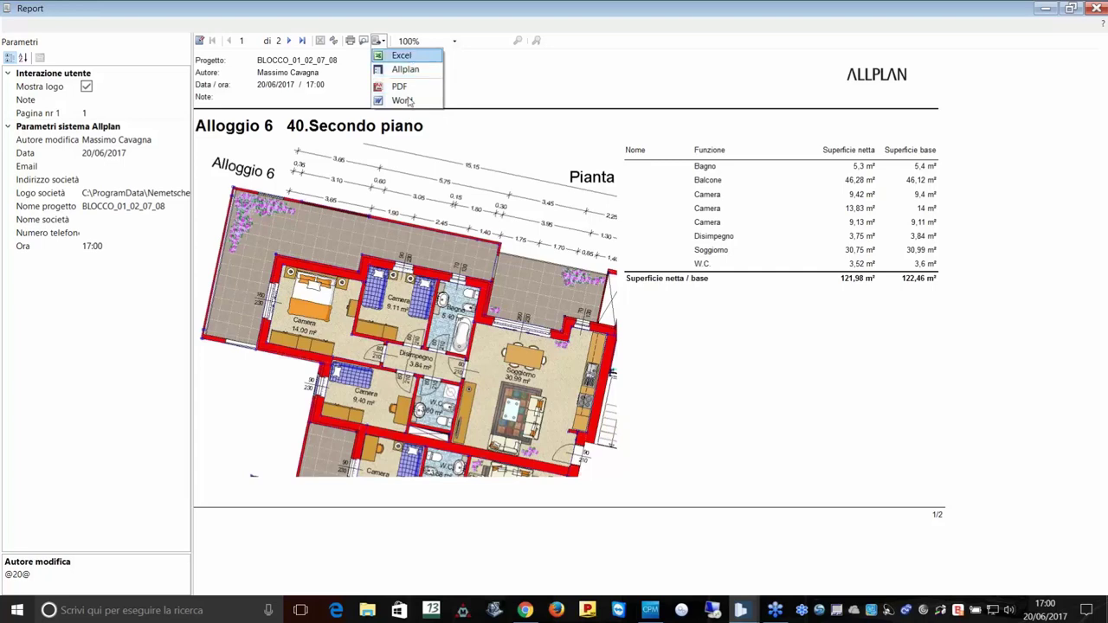
pyautogui.click(401, 88)
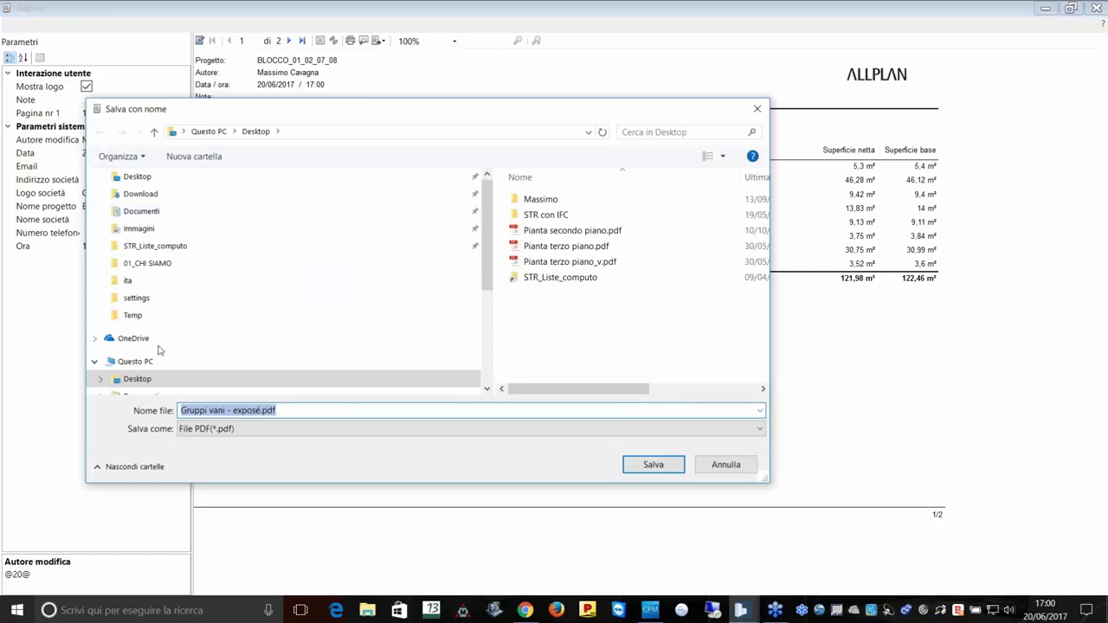
pyautogui.click(657, 468)
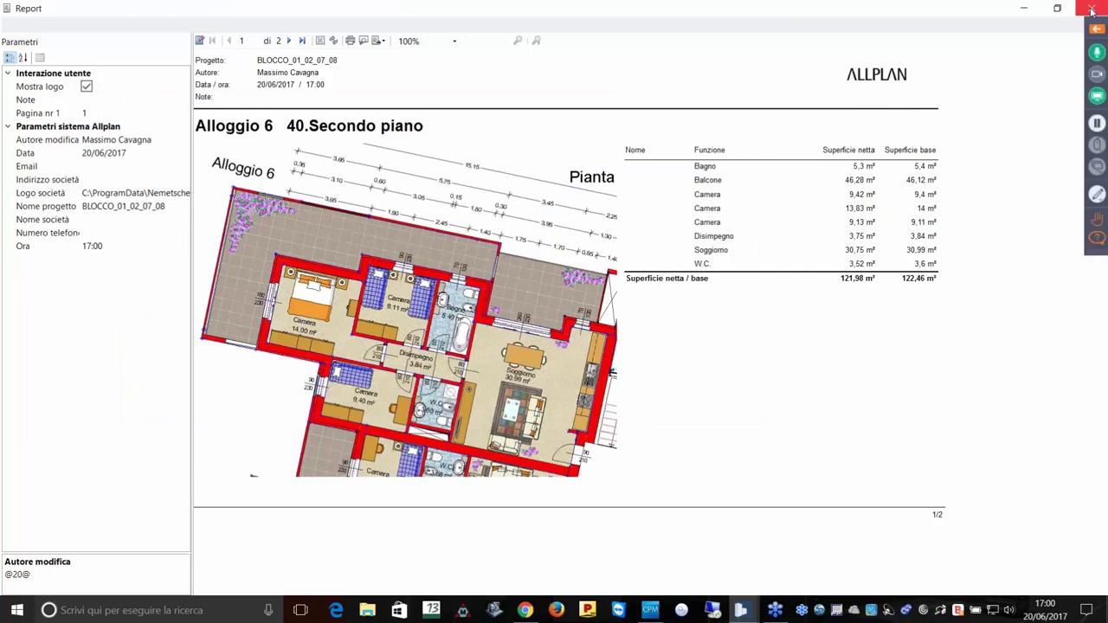
# Close the report and limit the 3D view to the box-selected left apartments.
pyautogui.click(1091, 11)
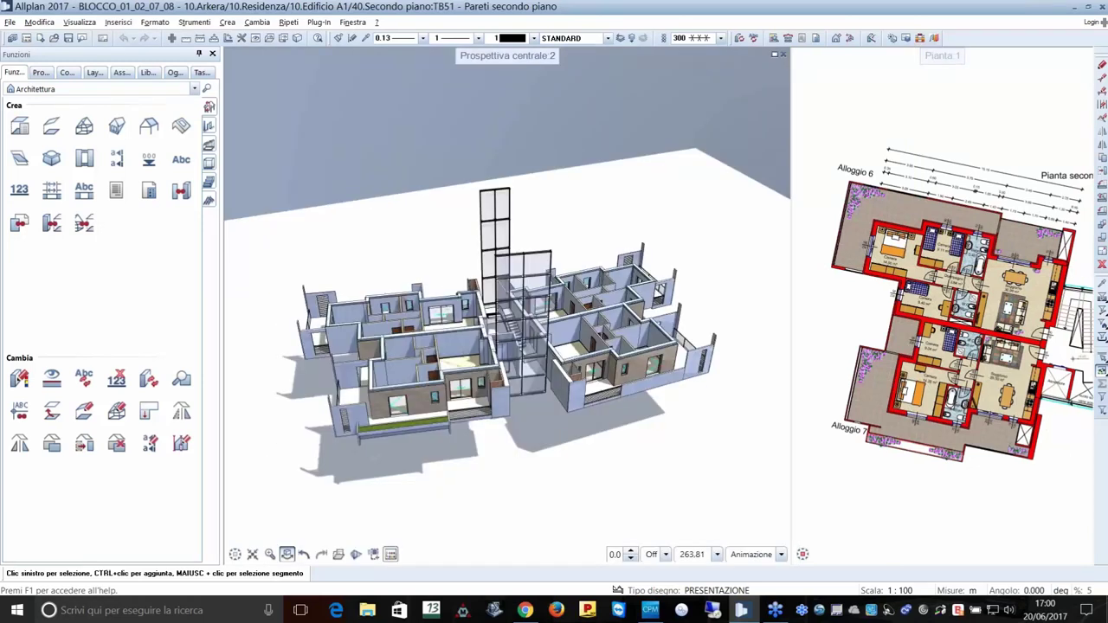
pyautogui.moveTo(814, 490); pyautogui.dragTo(1034, 180)
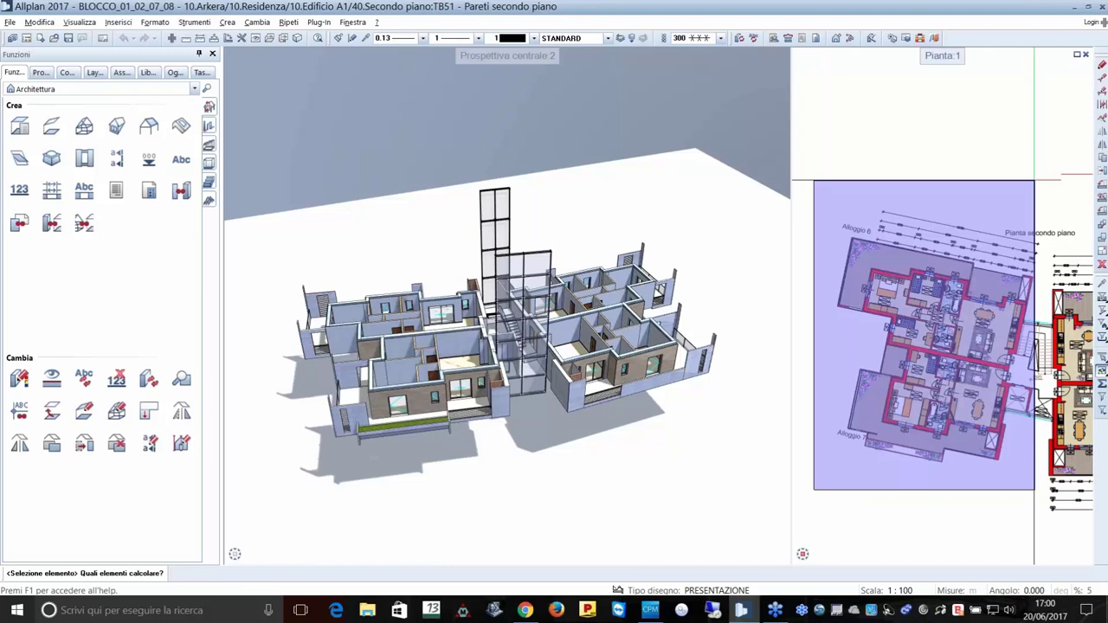
pyautogui.click(1035, 177)
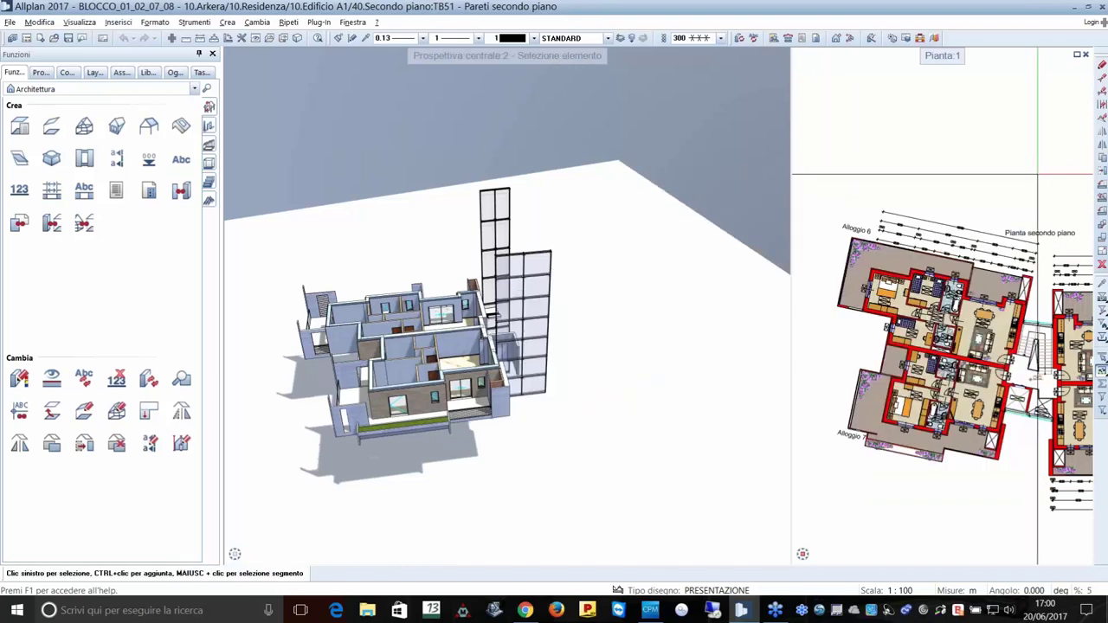
pyautogui.rightClick(368, 141)
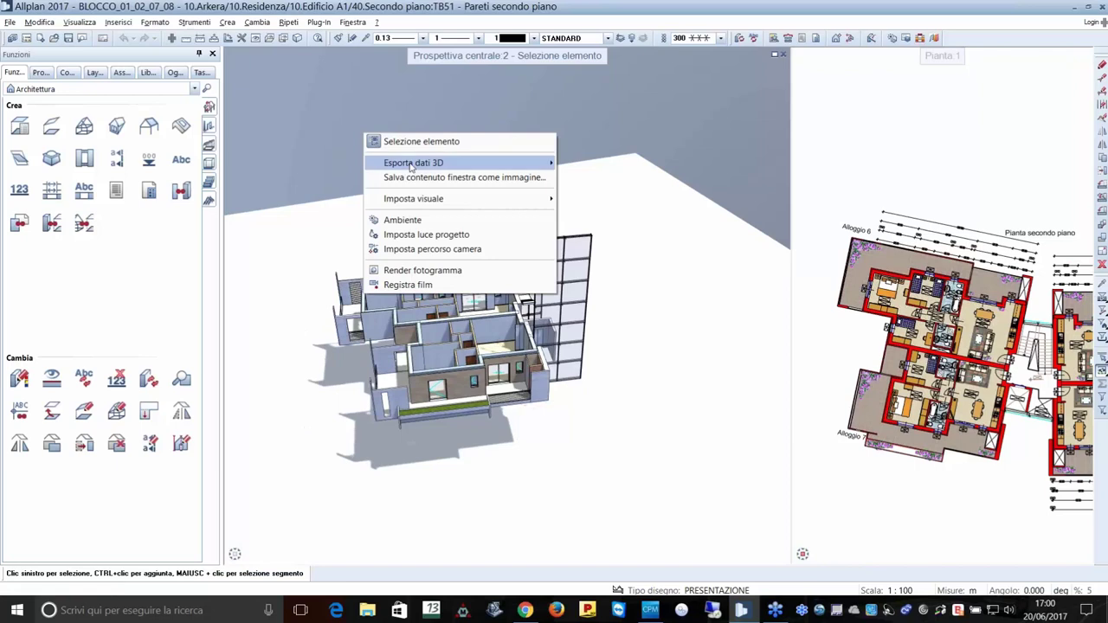
pyautogui.moveTo(414, 163)
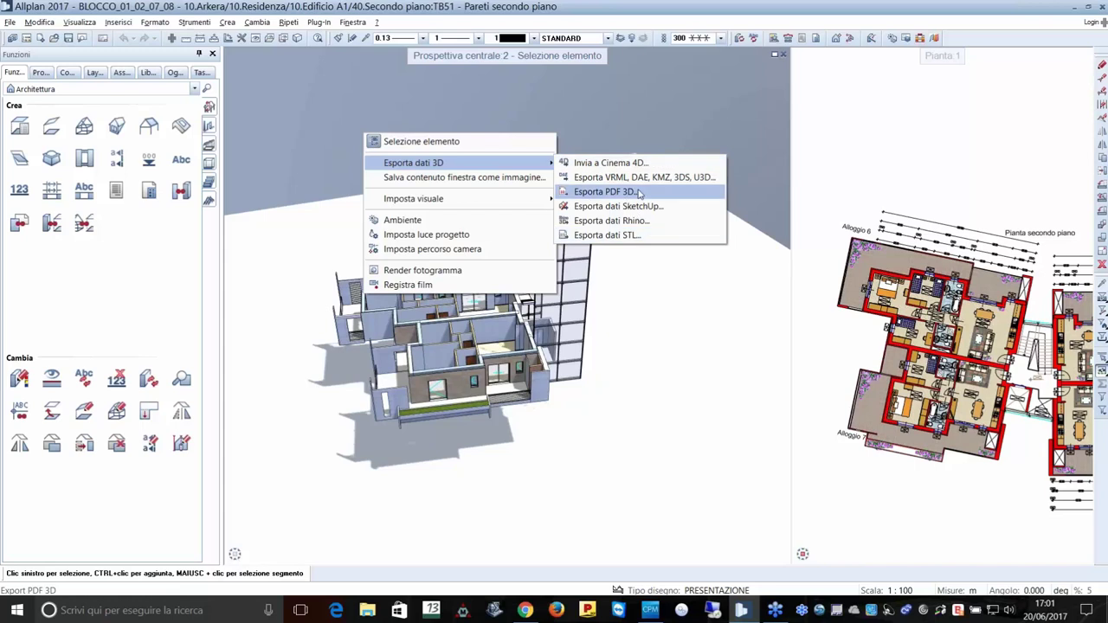
# Export the 3D view as a 3D PDF and append it to Desktop\Gruppi vani - exposé.pdf.
pyautogui.click(639, 192)
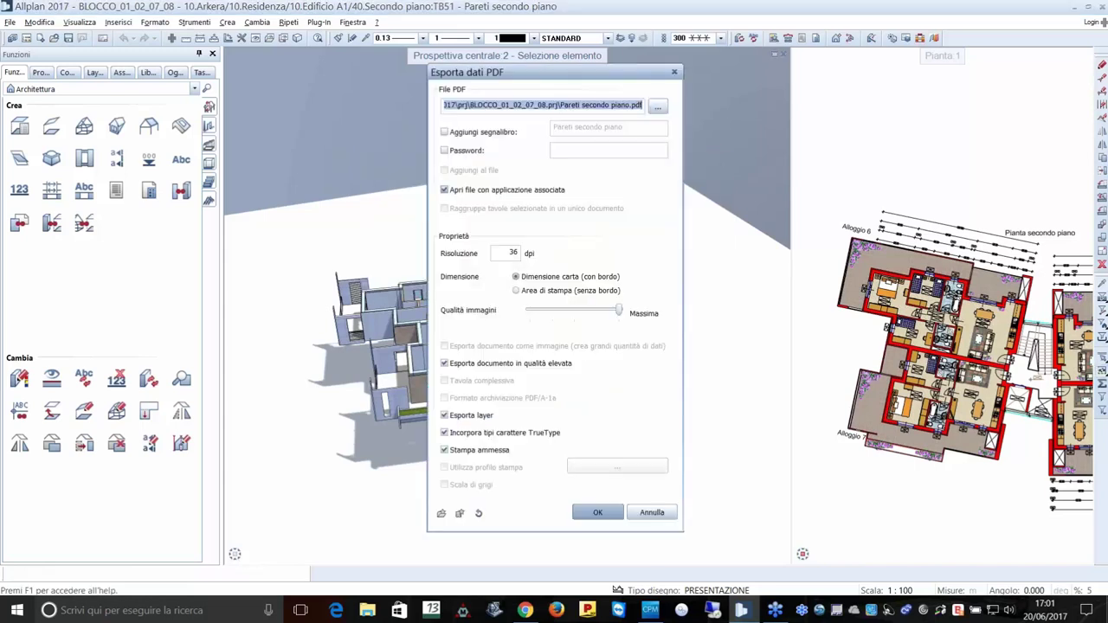
pyautogui.click(660, 110)
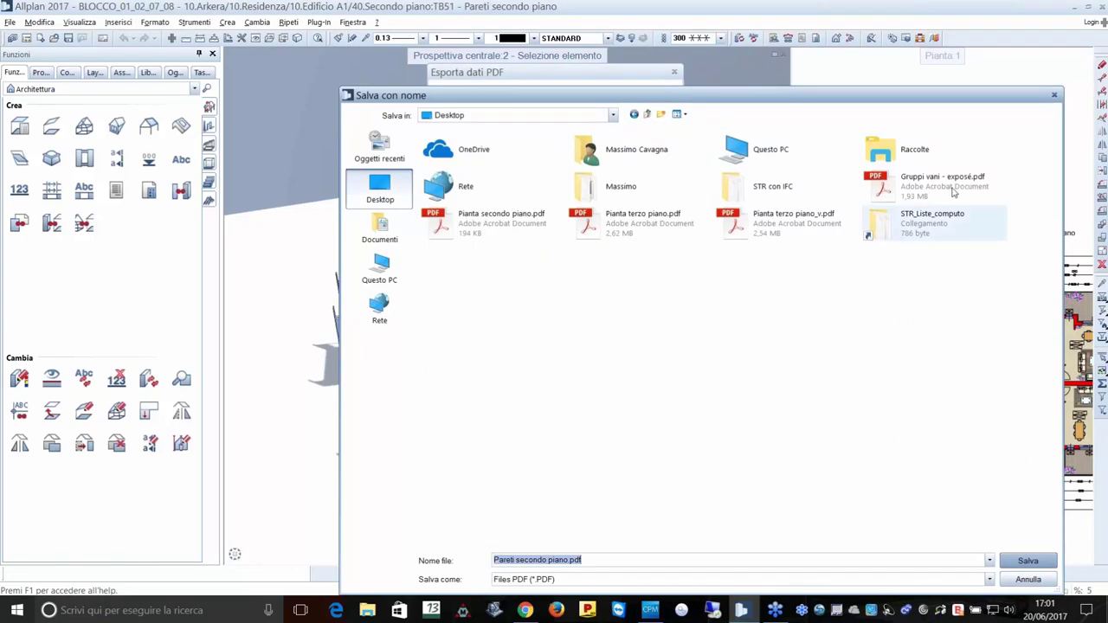
pyautogui.click(940, 184)
pyautogui.click(1024, 562)
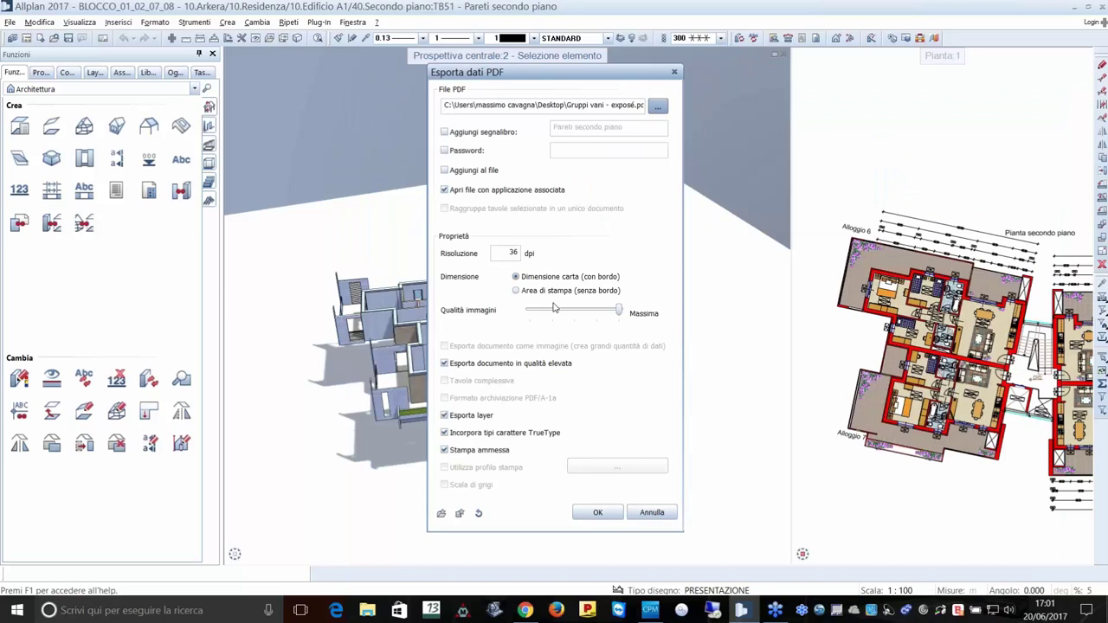
pyautogui.click(487, 173)
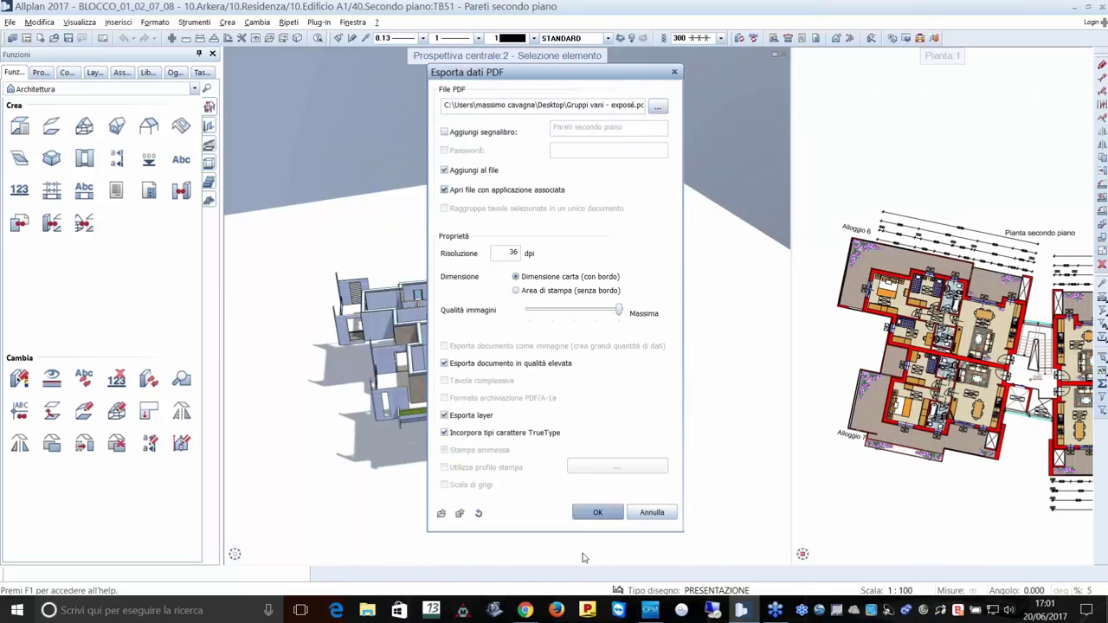
pyautogui.click(597, 512)
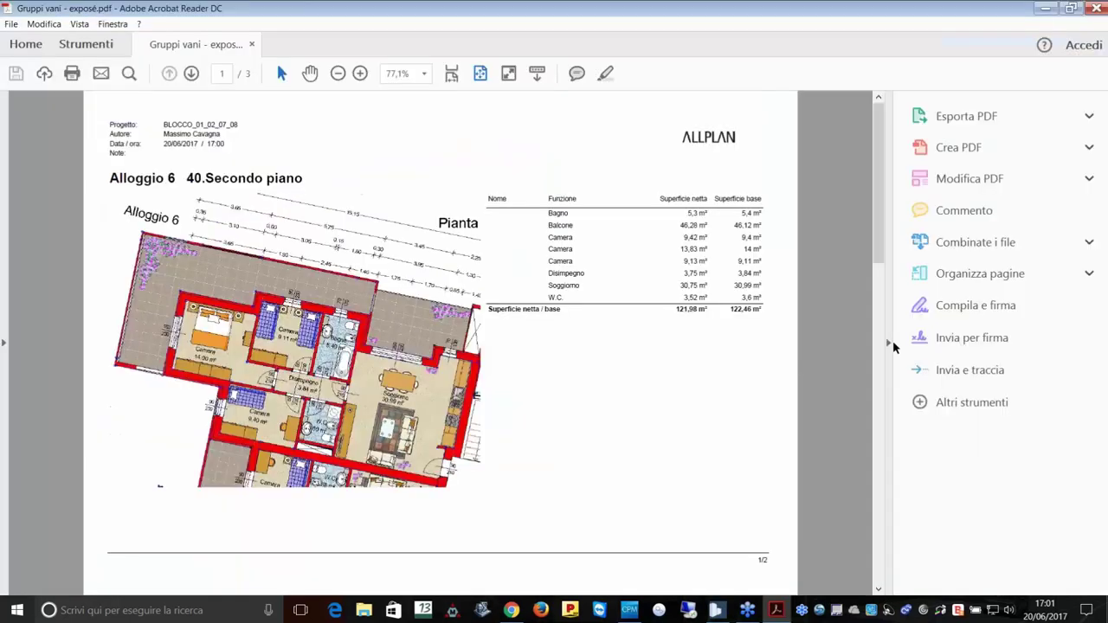
# Hide the tools pane, dismiss the reading-order prompt, and page forward to page 3.
pyautogui.click(890, 343)
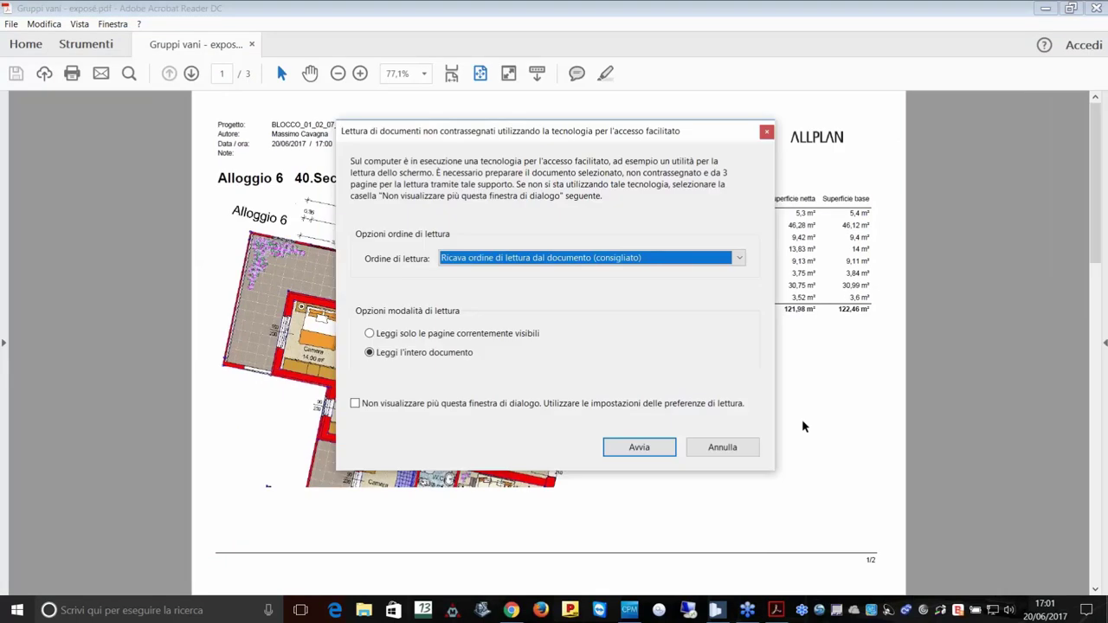
pyautogui.press('Escape')
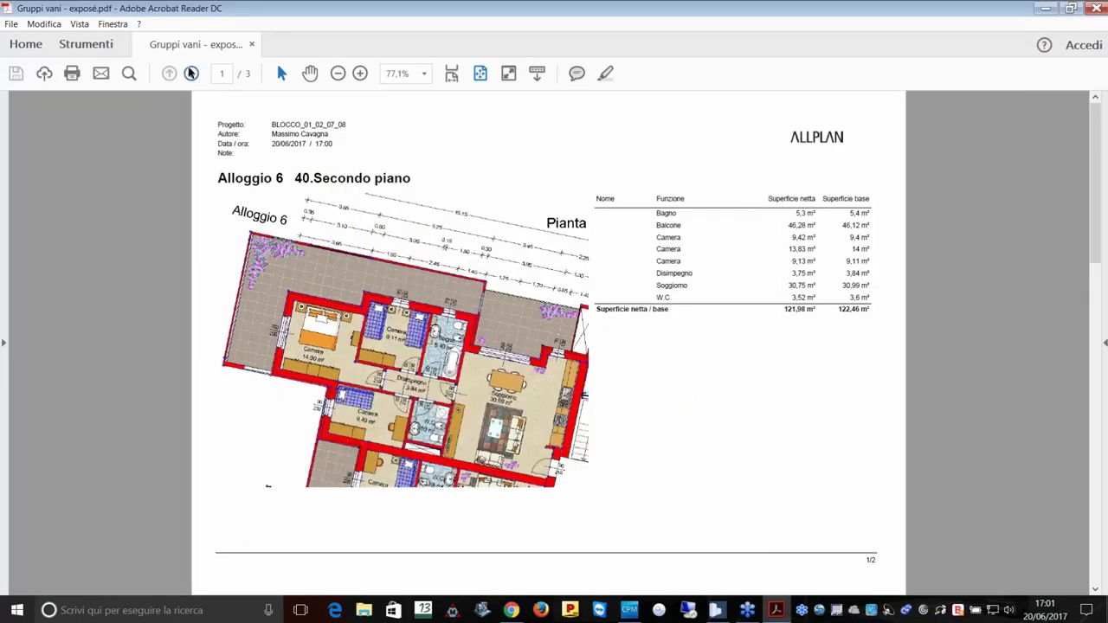
pyautogui.click(192, 73)
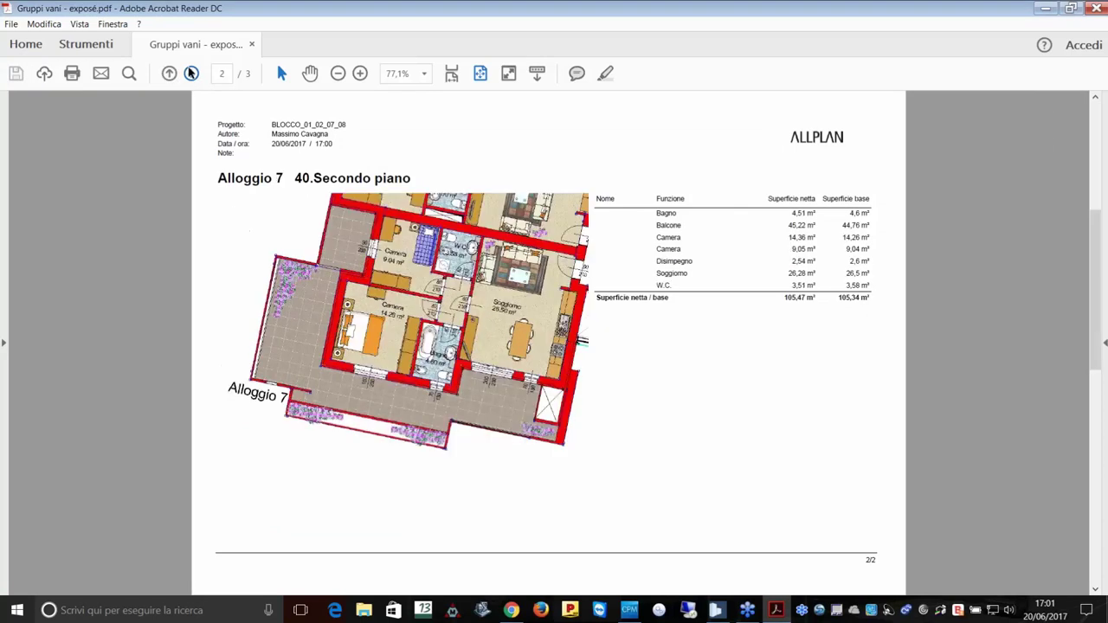
pyautogui.click(191, 73)
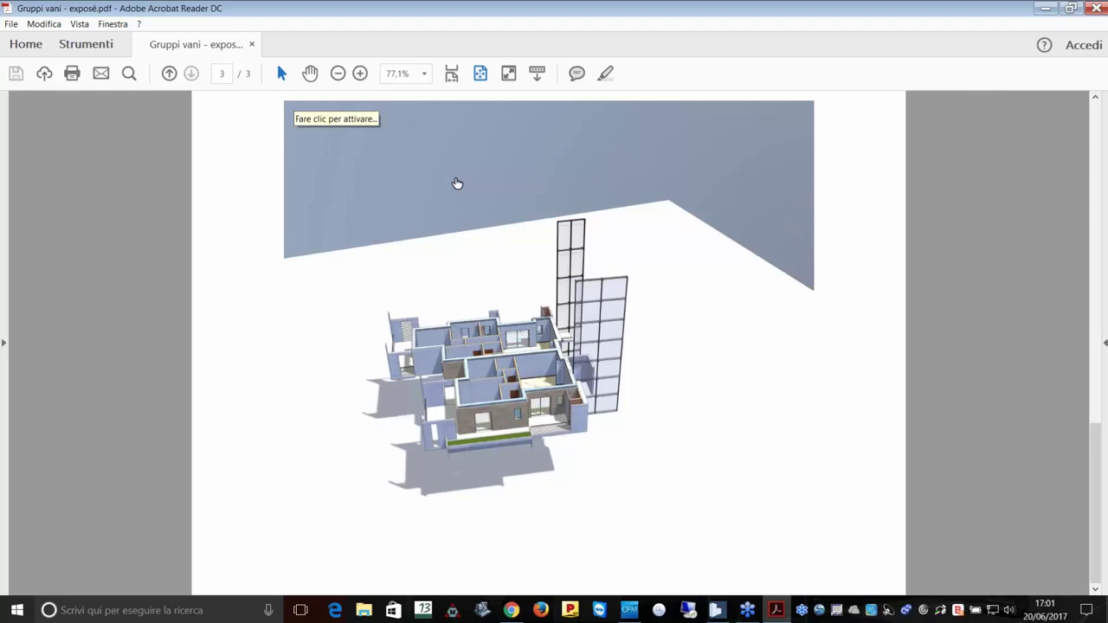
# Activate the 3D model in rotate mode and orbit it toward a top-down view.
pyautogui.click(457, 183)
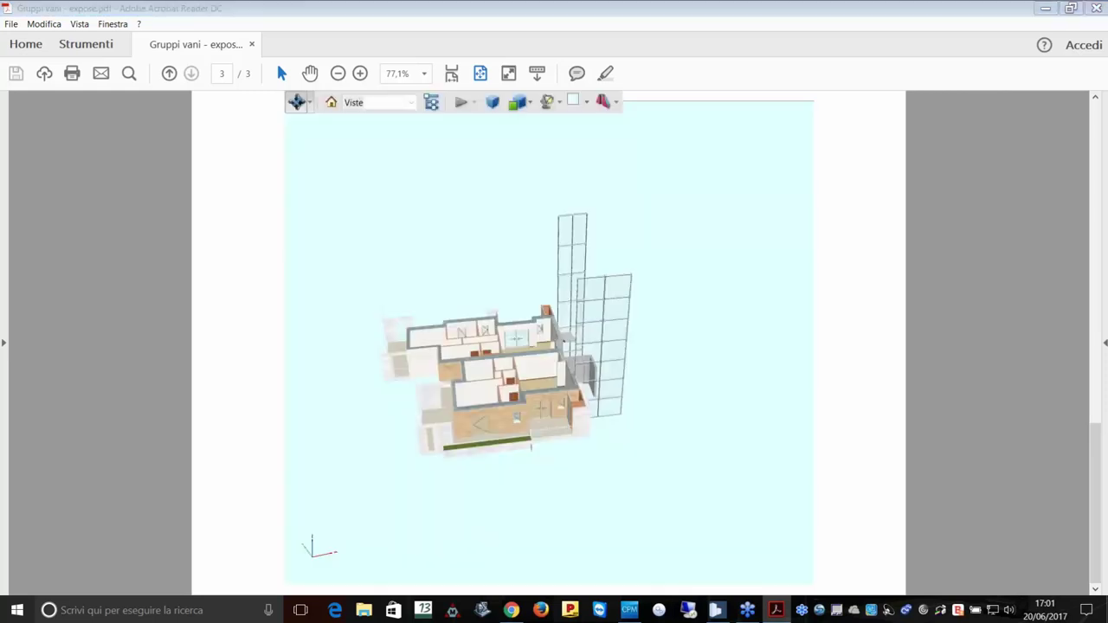
pyautogui.click(309, 103)
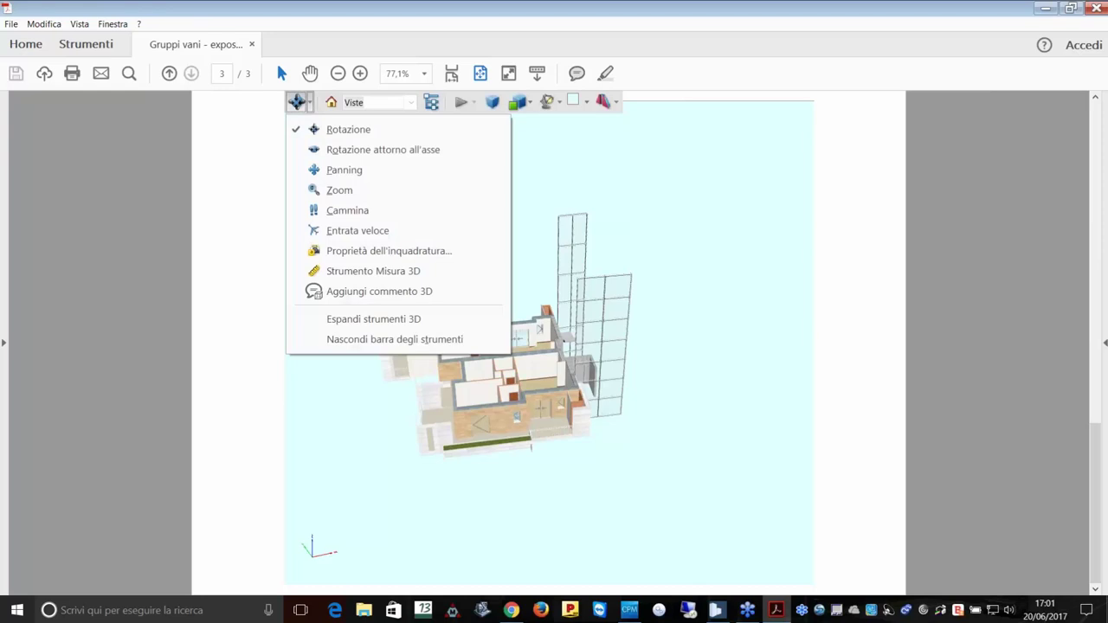
pyautogui.click(382, 150)
pyautogui.moveTo(468, 363); pyautogui.dragTo(531, 354)
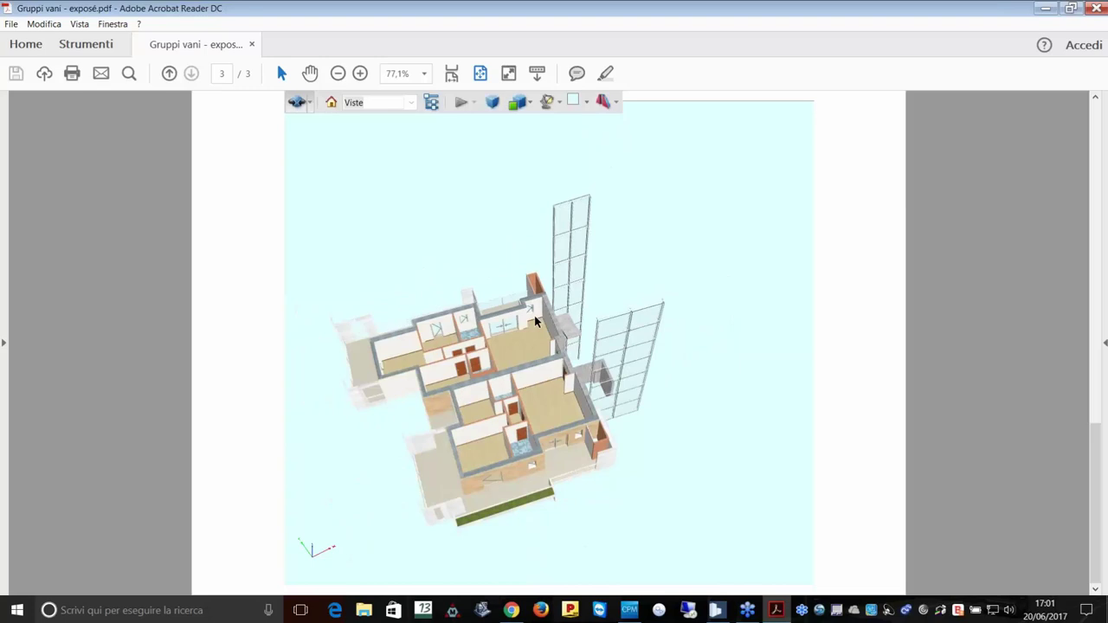
pyautogui.moveTo(536, 322); pyautogui.dragTo(619, 108)
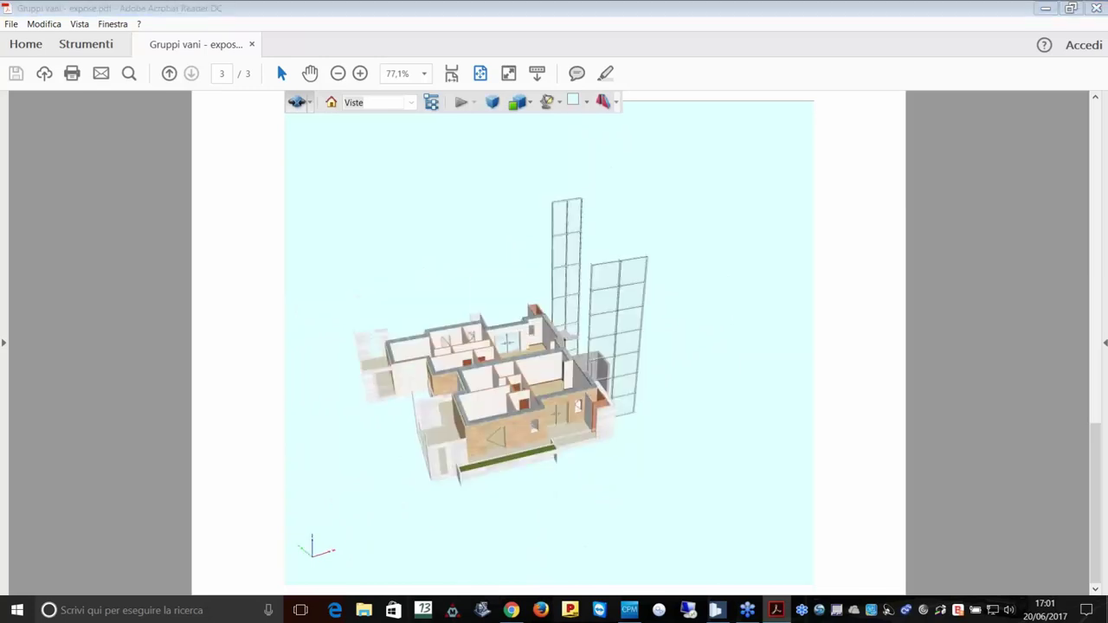
# Turn on a cross-section cut and lower the cutting plane through the building.
pyautogui.click(616, 102)
pyautogui.click(628, 148)
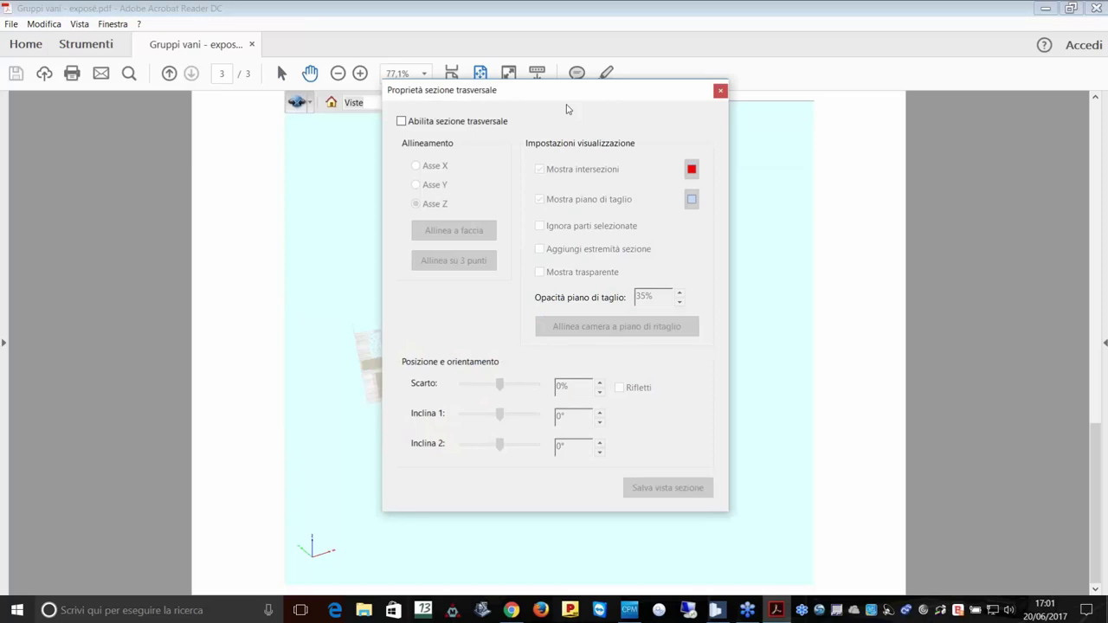
pyautogui.moveTo(568, 106); pyautogui.dragTo(861, 209)
pyautogui.moveTo(848, 100); pyautogui.dragTo(853, 87)
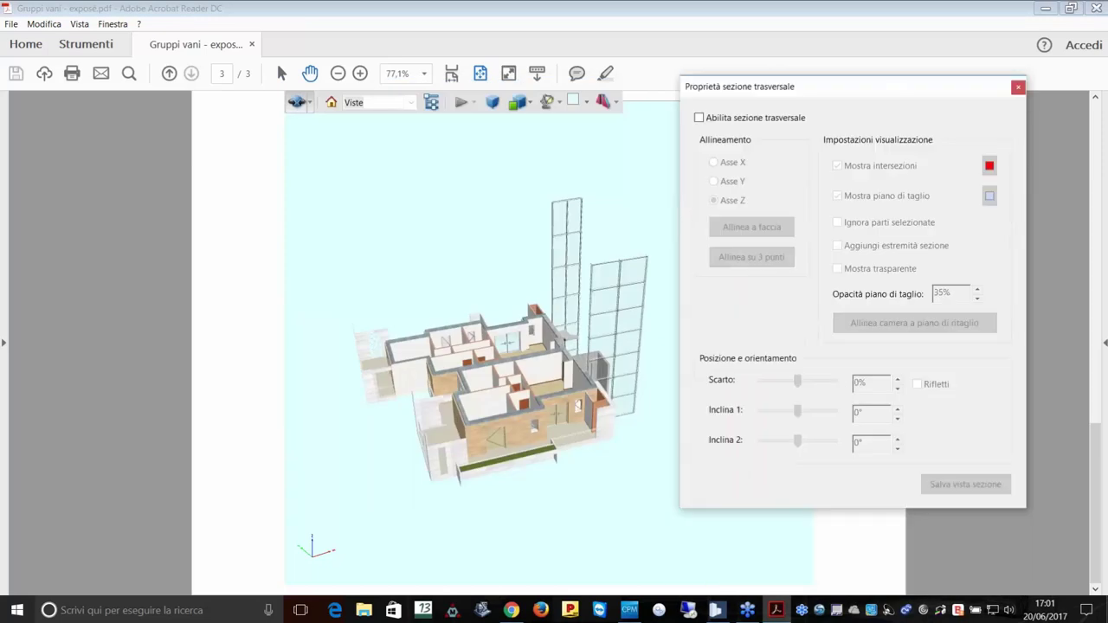
pyautogui.click(699, 118)
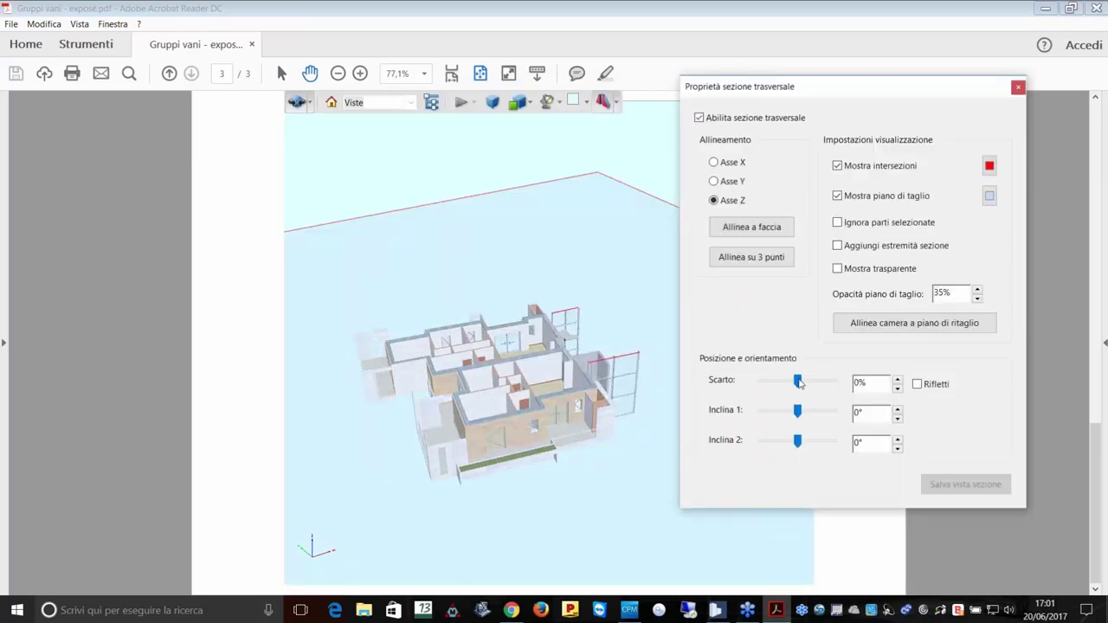
pyautogui.moveTo(799, 383); pyautogui.dragTo(795, 385)
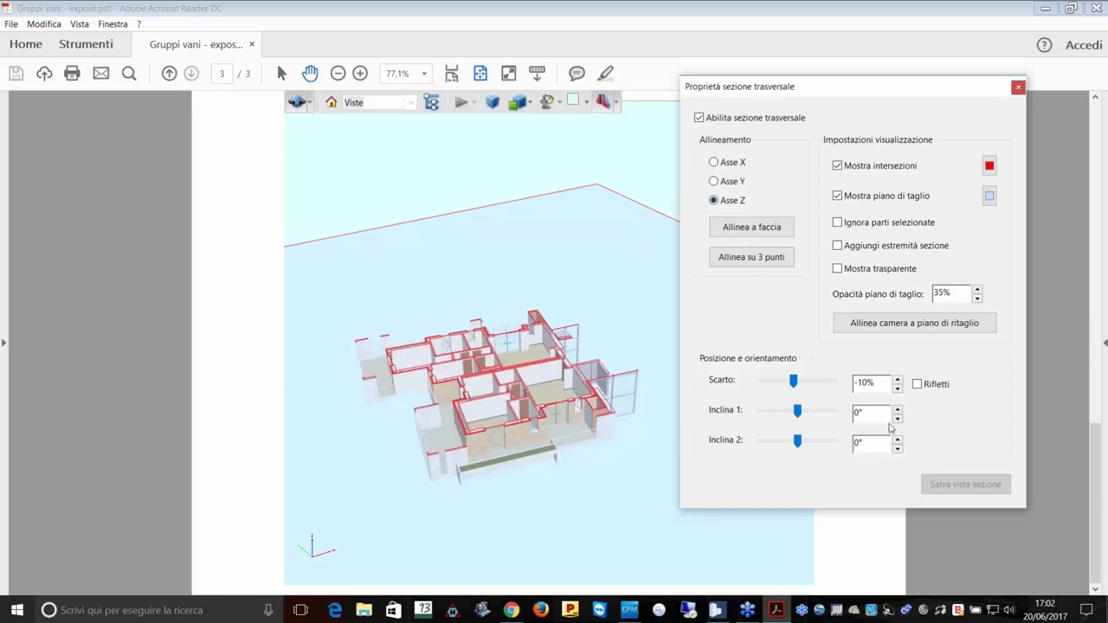
# Switch the cut to the X axis, flip the visible side, then rotate the model further.
pyautogui.click(714, 162)
pyautogui.click(917, 383)
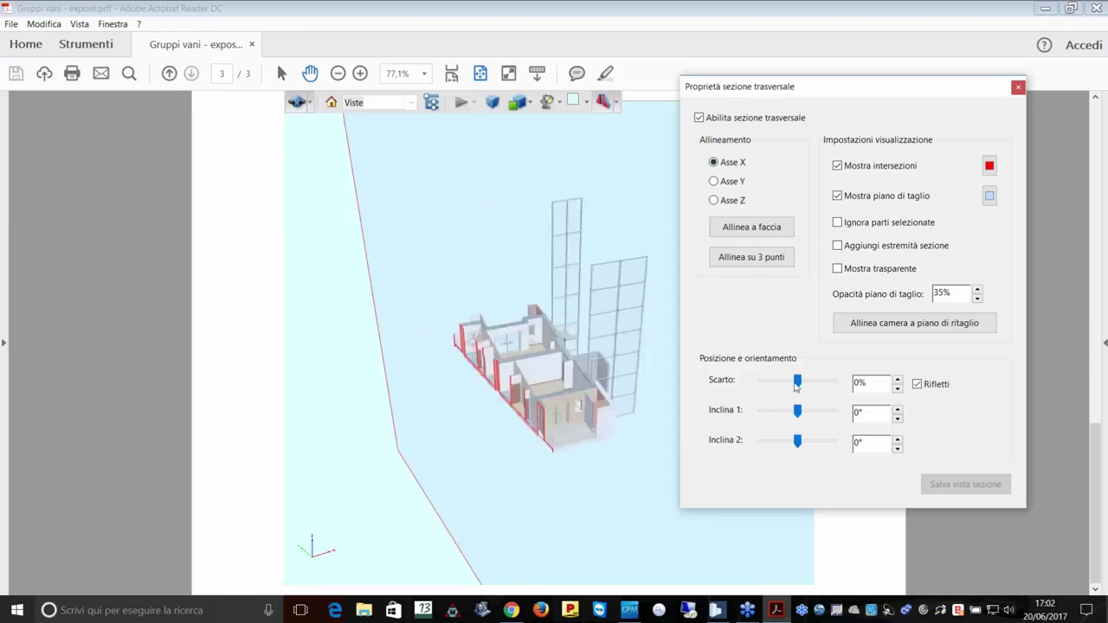
pyautogui.moveTo(804, 386); pyautogui.dragTo(805, 386)
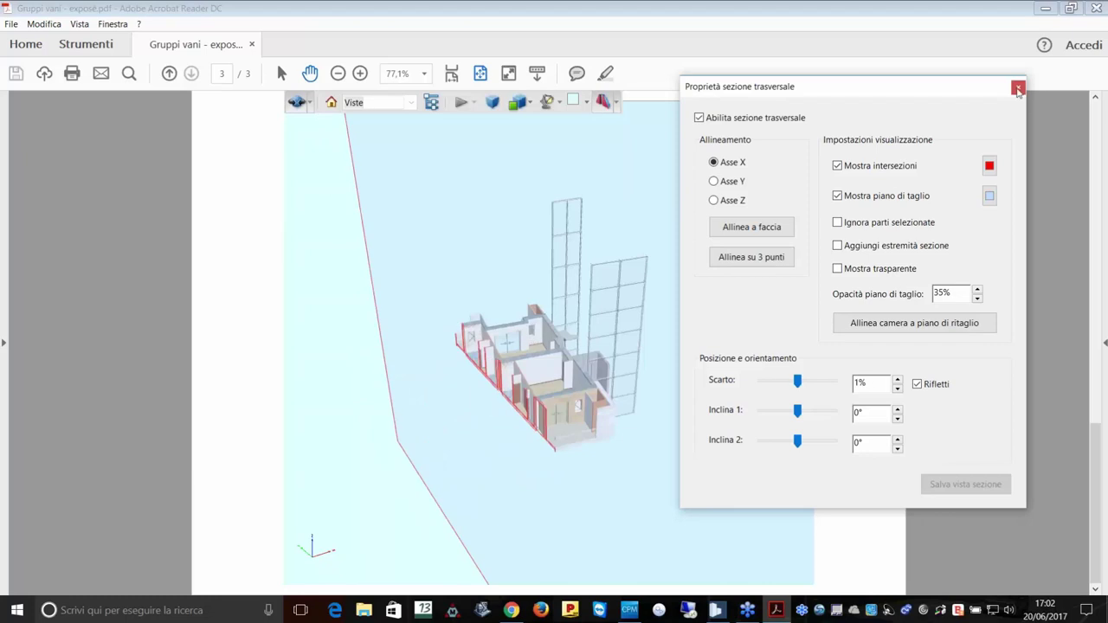
pyautogui.click(1018, 89)
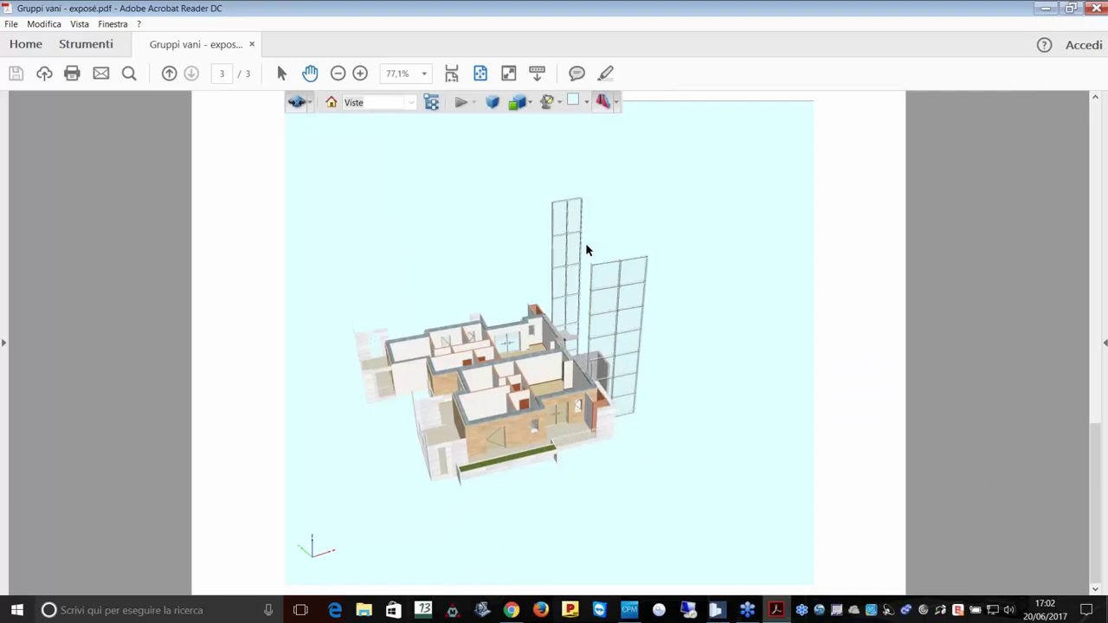
pyautogui.moveTo(624, 286); pyautogui.dragTo(692, 286)
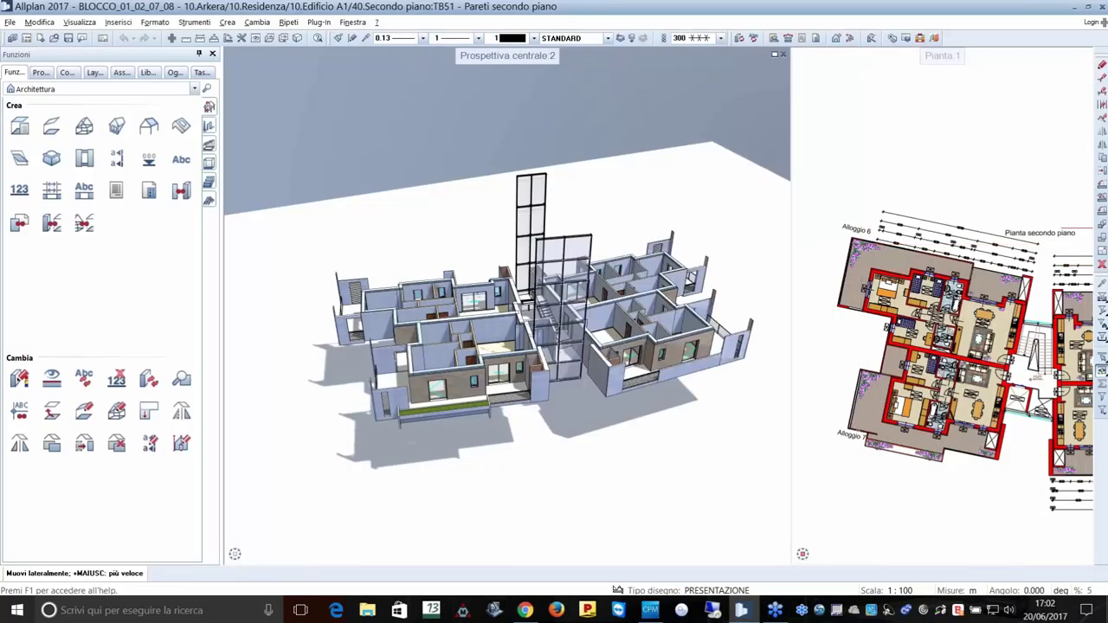
# Generate the Superfici base vano report for all second-floor plan elements.
pyautogui.press('Right')
pyautogui.press('Right')
pyautogui.press('Right')
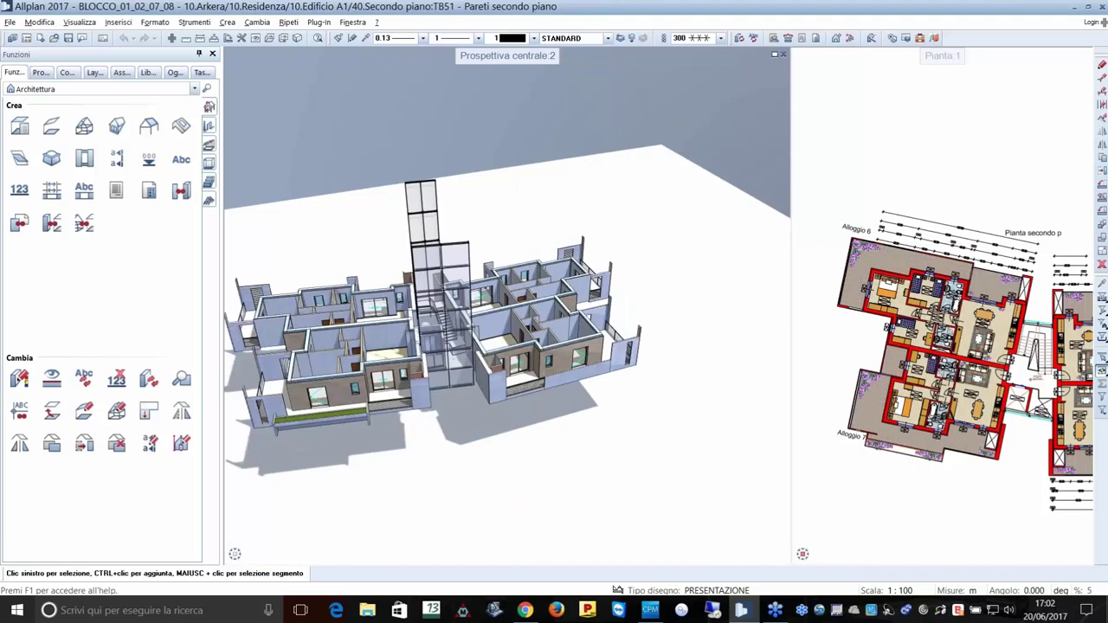
pyautogui.scroll(5, 928, 307)
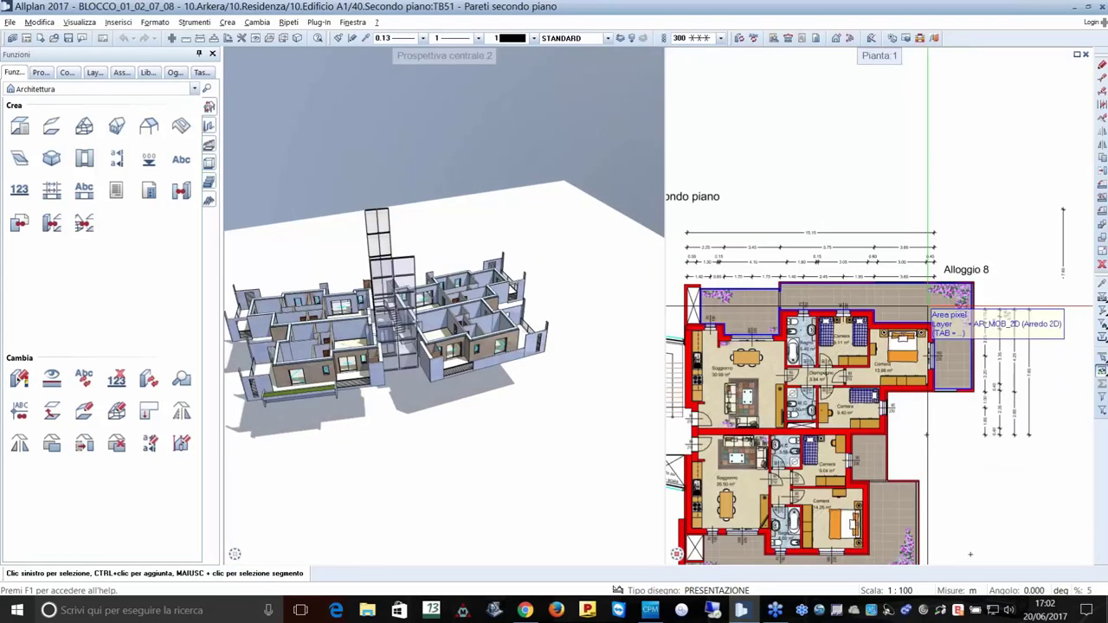
pyautogui.moveTo(928, 307); pyautogui.dragTo(963, 207, button='middle')
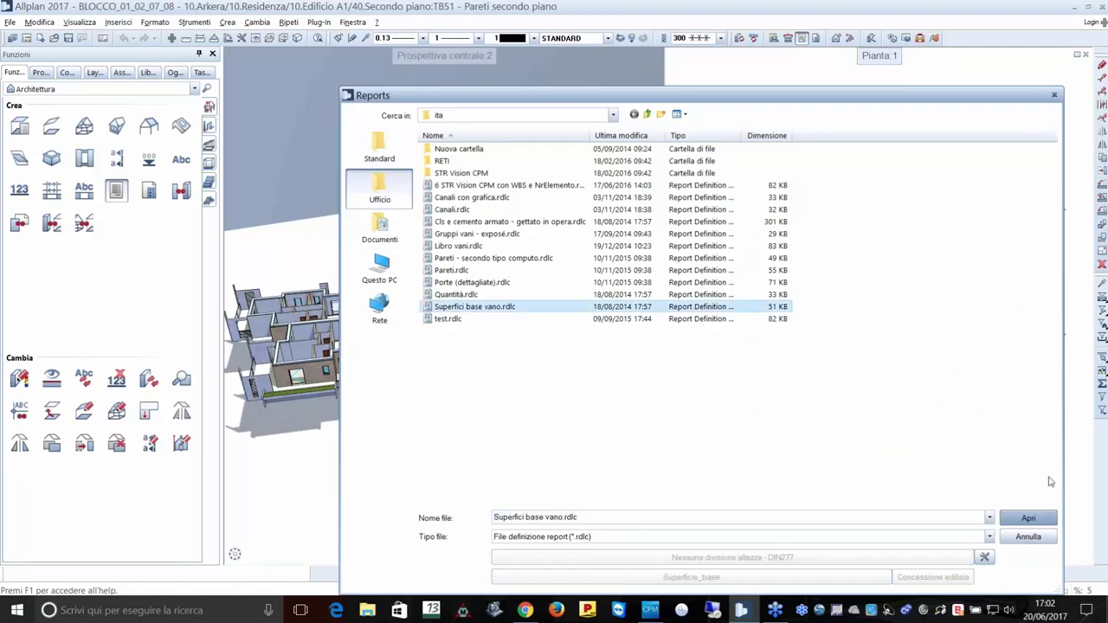
pyautogui.click(1029, 518)
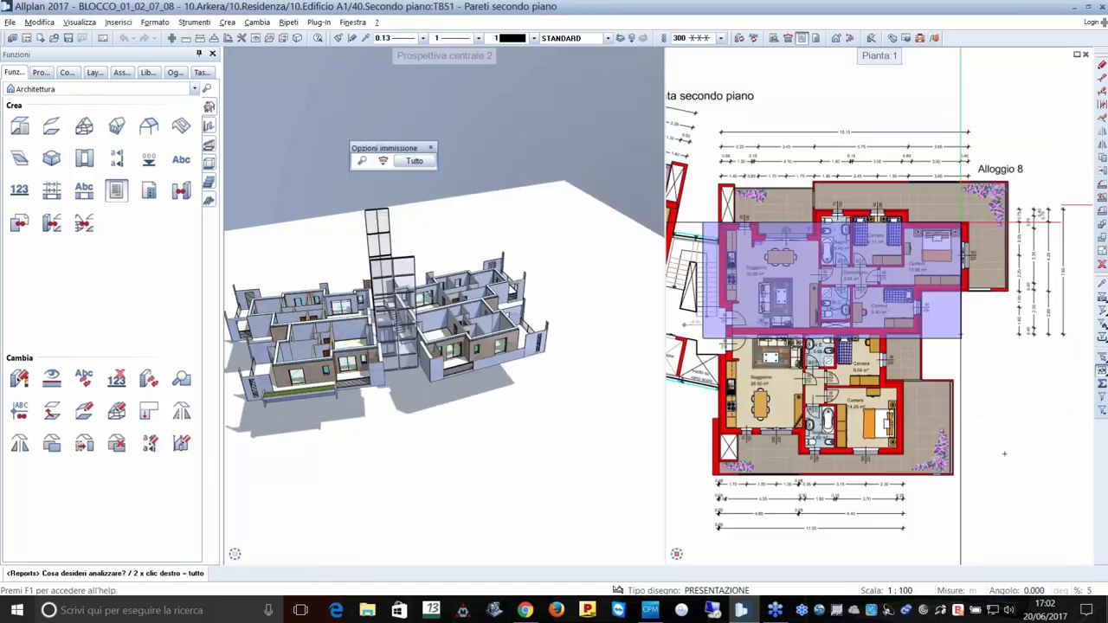
pyautogui.rightClick(1004, 454)
pyautogui.rightClick(1004, 454)
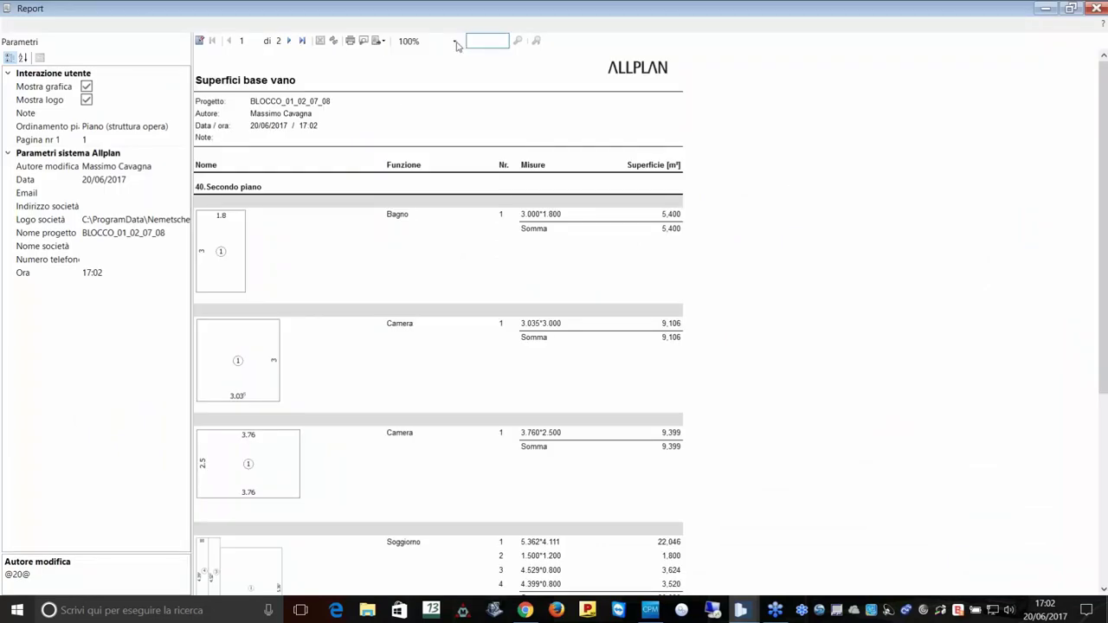
# Zoom the report preview to 150% and scroll through the room areas.
pyautogui.click(455, 43)
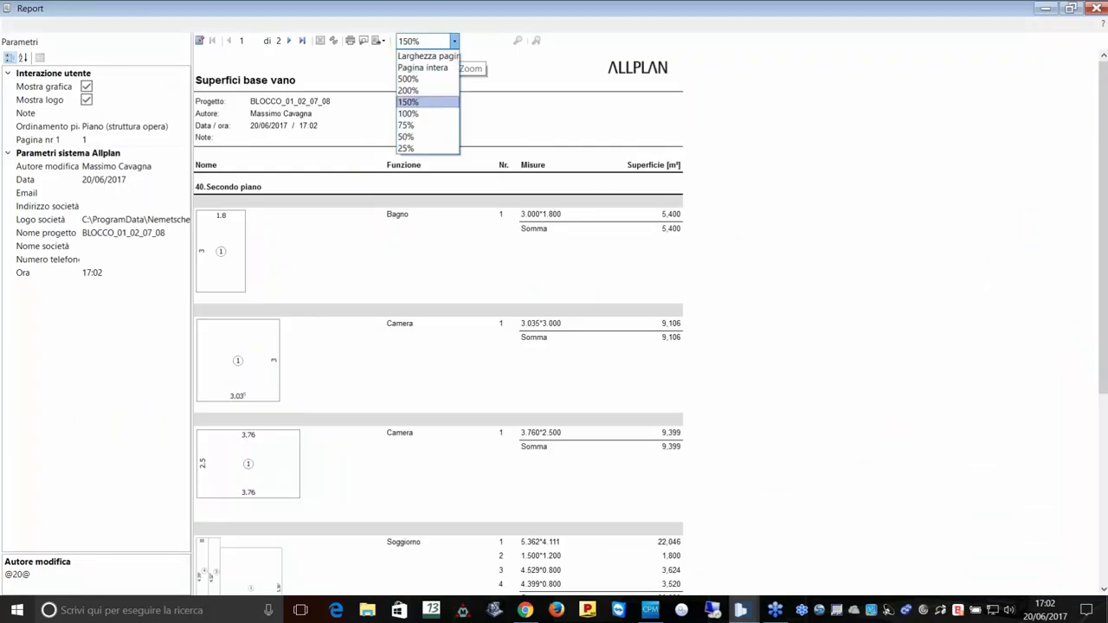
pyautogui.click(407, 101)
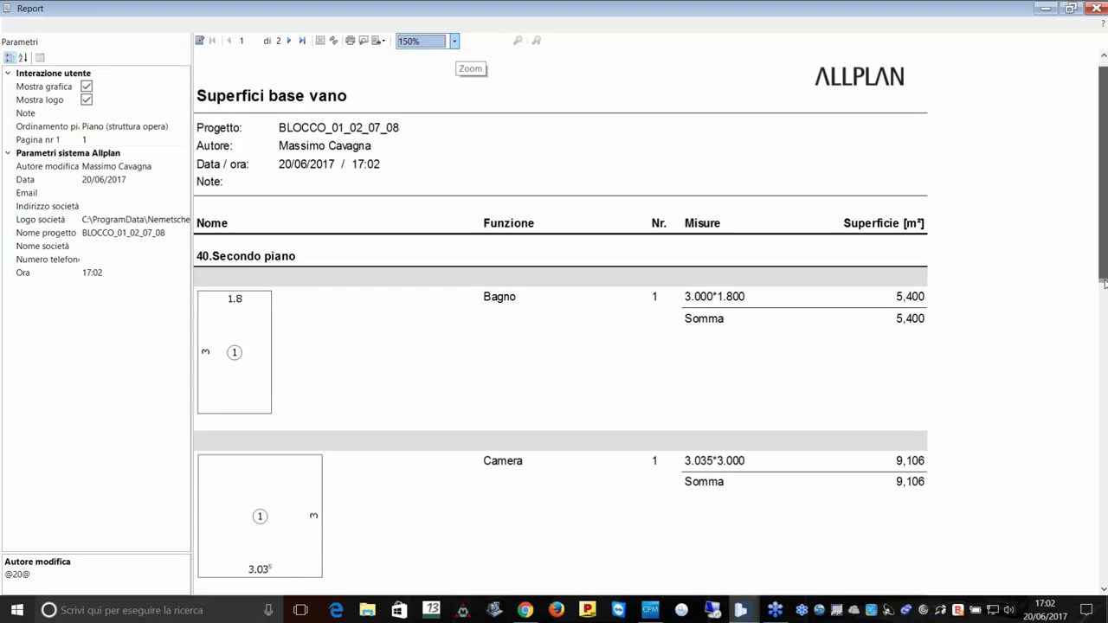
pyautogui.scroll(-1, 306, 333)
pyautogui.scroll(-3, 306, 333)
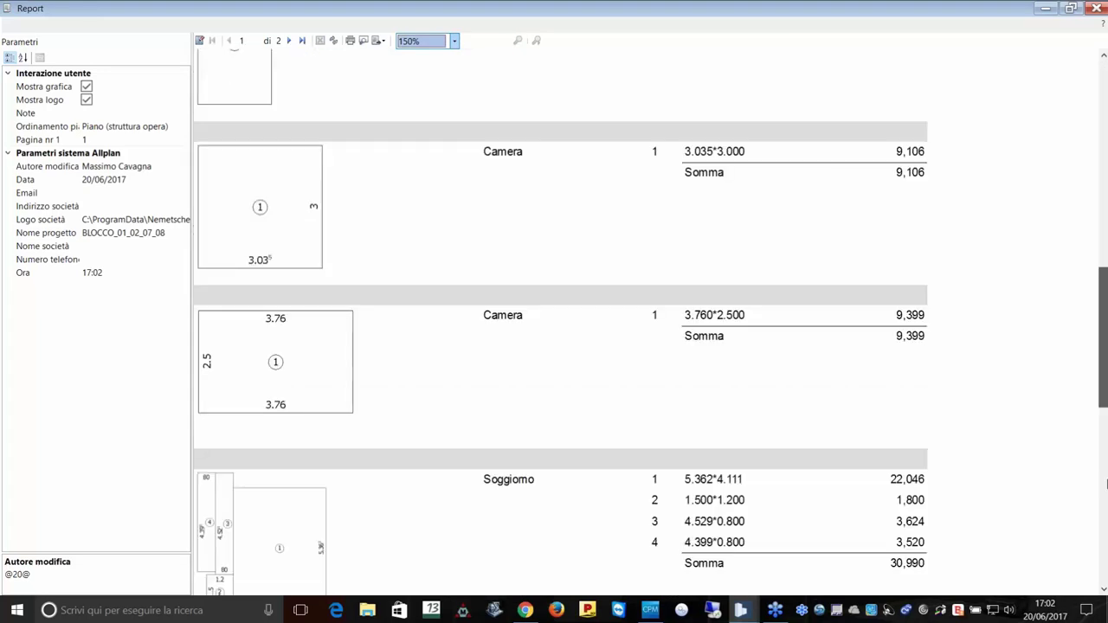
pyautogui.scroll(-3, 305, 332)
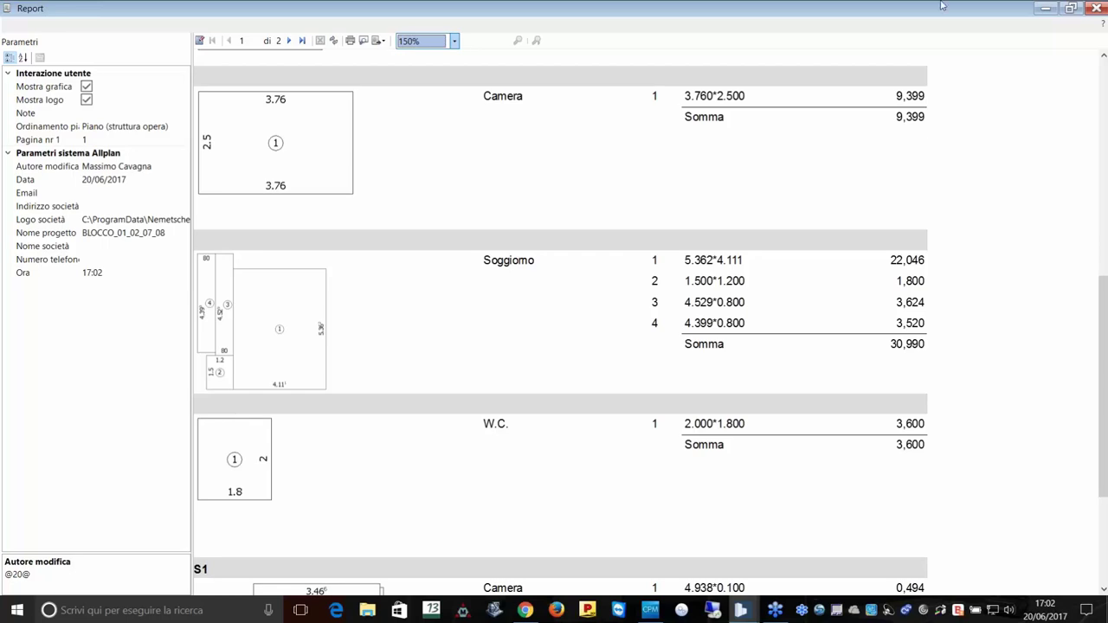
# Close the area report, widen the floor plan beside the 3D view, and zoom out.
pyautogui.click(1091, 8)
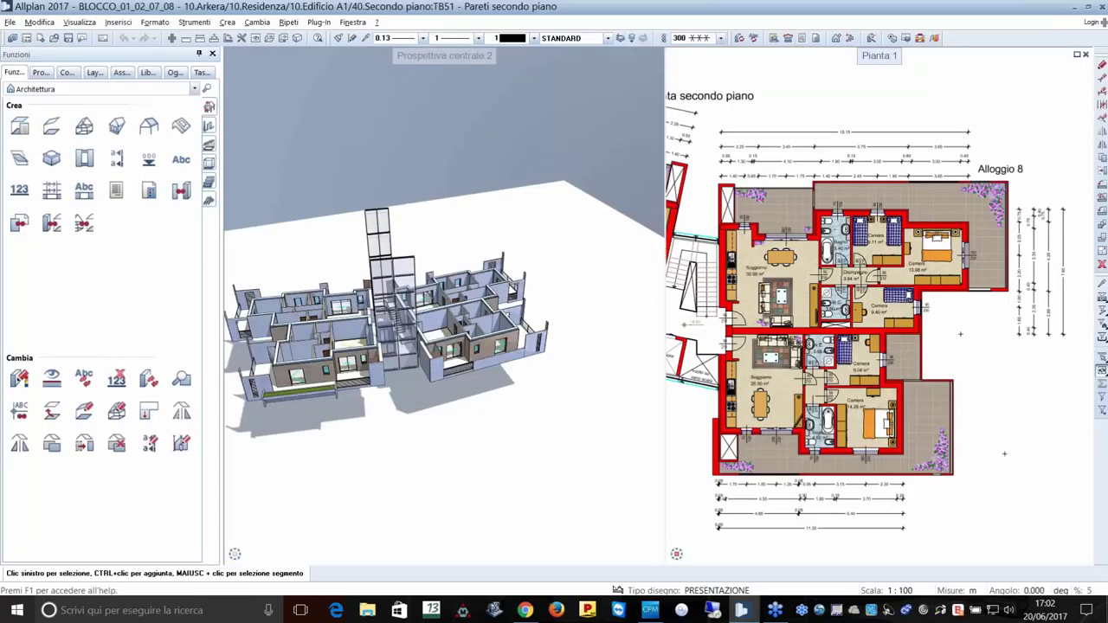
pyautogui.moveTo(664, 303); pyautogui.dragTo(517, 303)
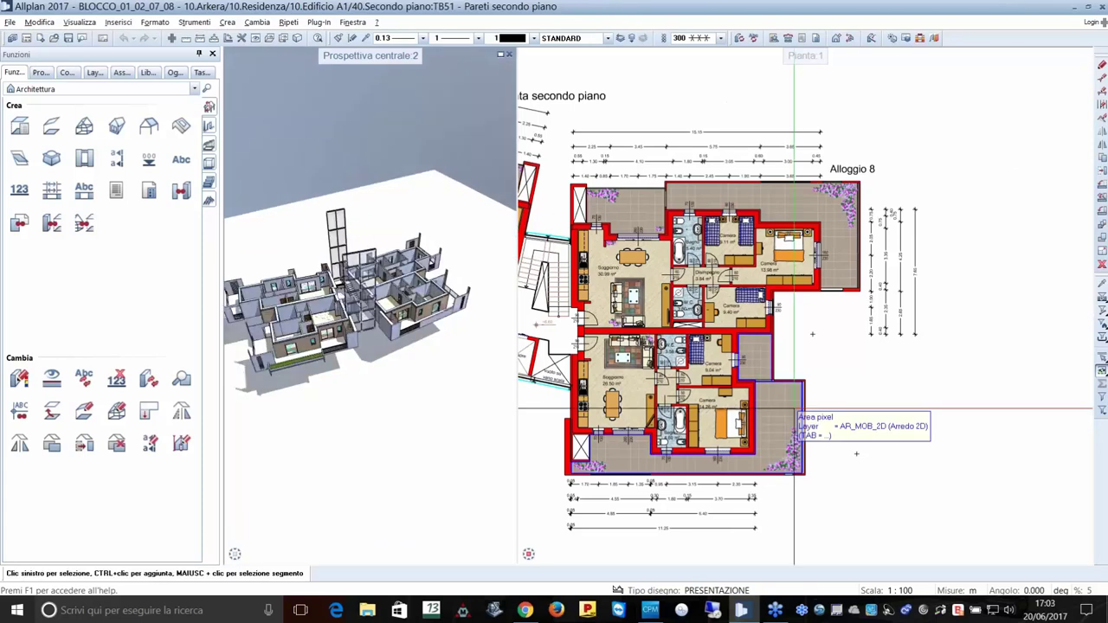
pyautogui.scroll(-1, 794, 409)
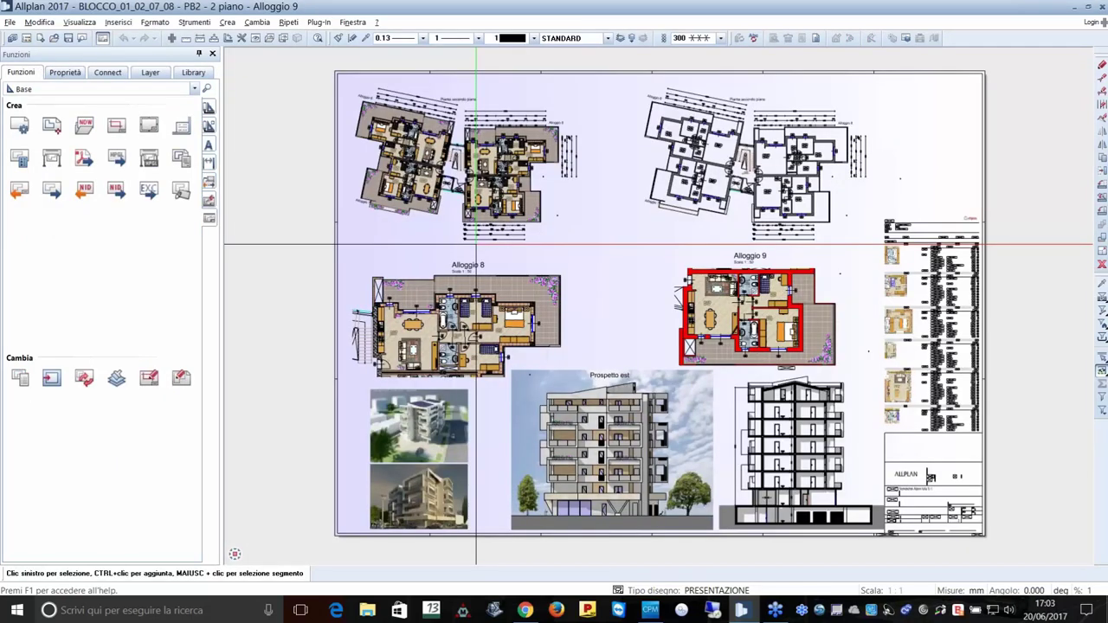
# Set the Alloggio 8 plan element's drawing type to PRESENTAZIONE.
pyautogui.scroll(2, 482, 290)
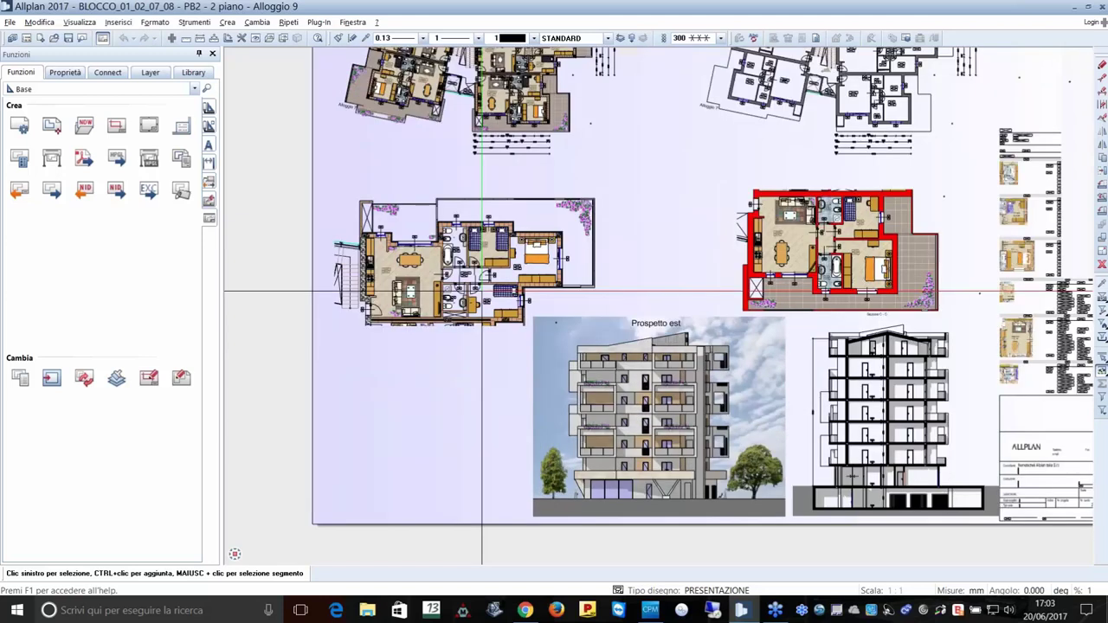
pyautogui.scroll(2, 482, 290)
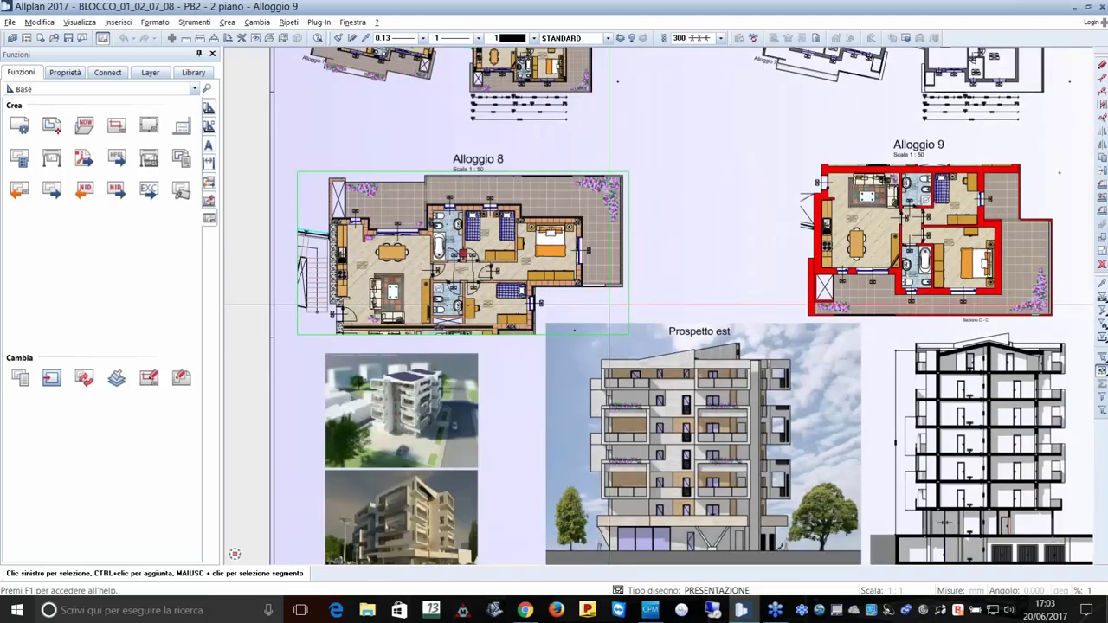
pyautogui.scroll(2, 422, 288)
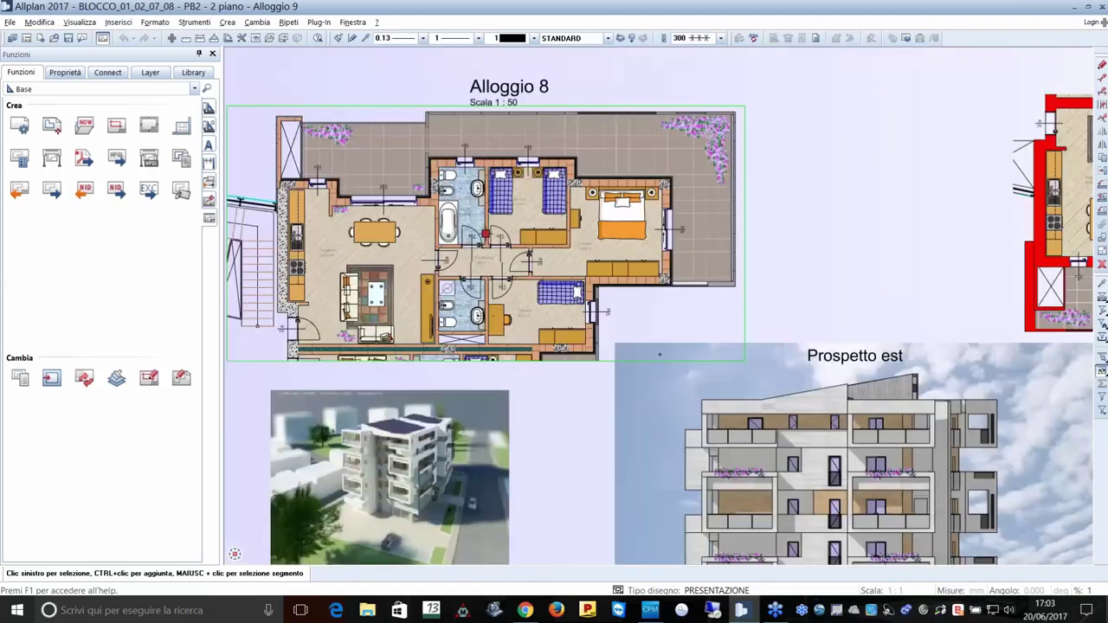
pyautogui.click(65, 73)
pyautogui.click(159, 385)
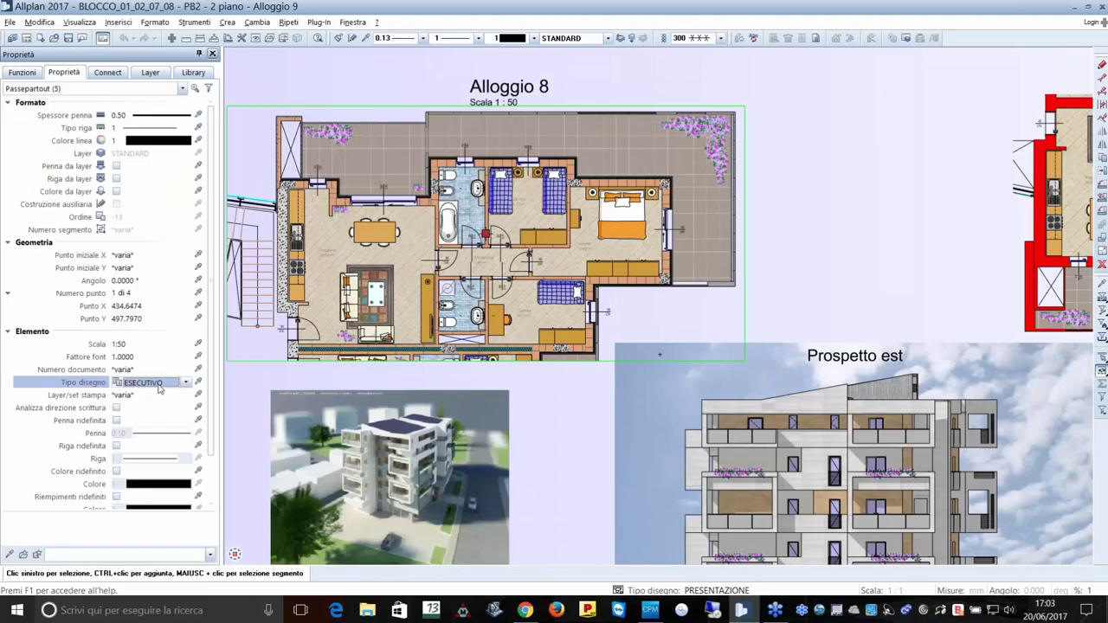
pyautogui.click(158, 386)
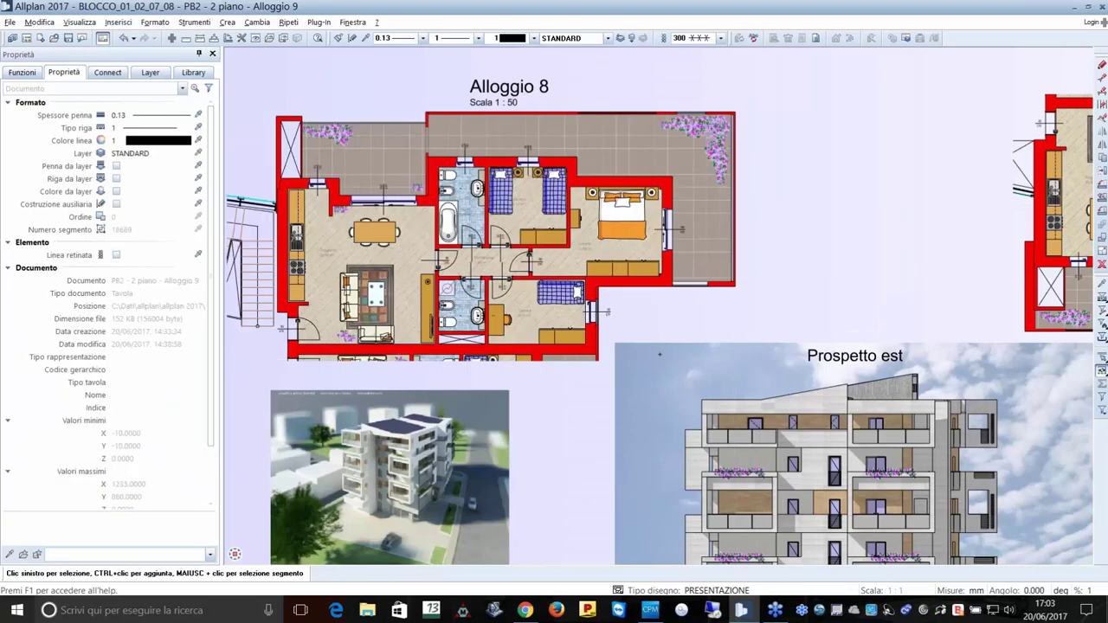
# Set the top-left and second-floor walls plan elements to drawing type PRESENTAZIONE.
pyautogui.scroll(-1, 660, 355)
pyautogui.scroll(-2, 660, 344)
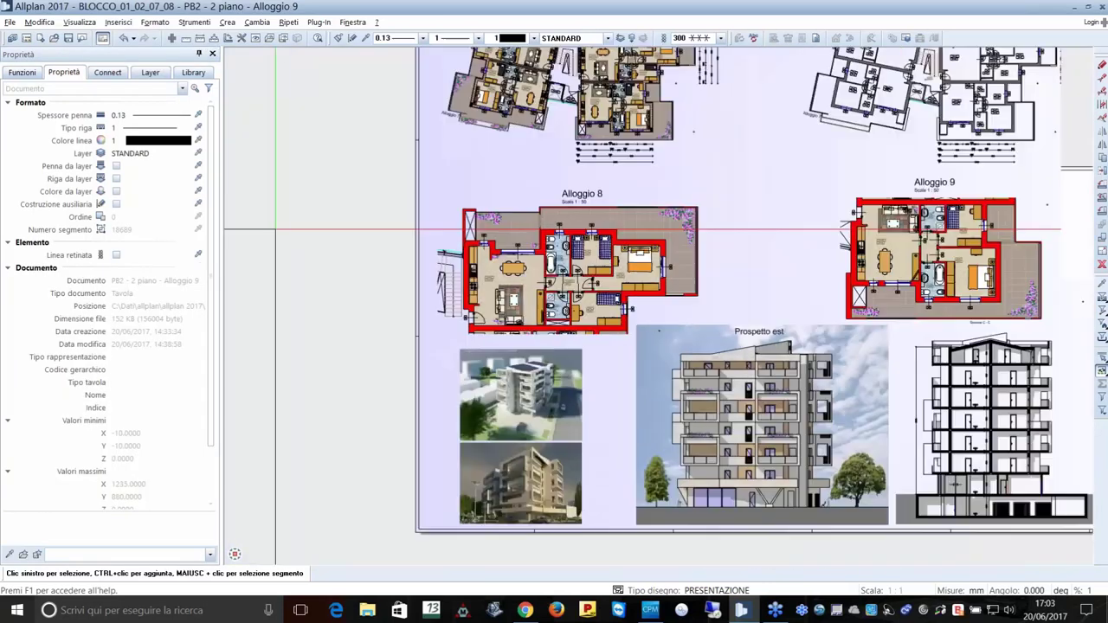
pyautogui.moveTo(528, 219); pyautogui.dragTo(444, 364, button='middle')
pyautogui.click(444, 363)
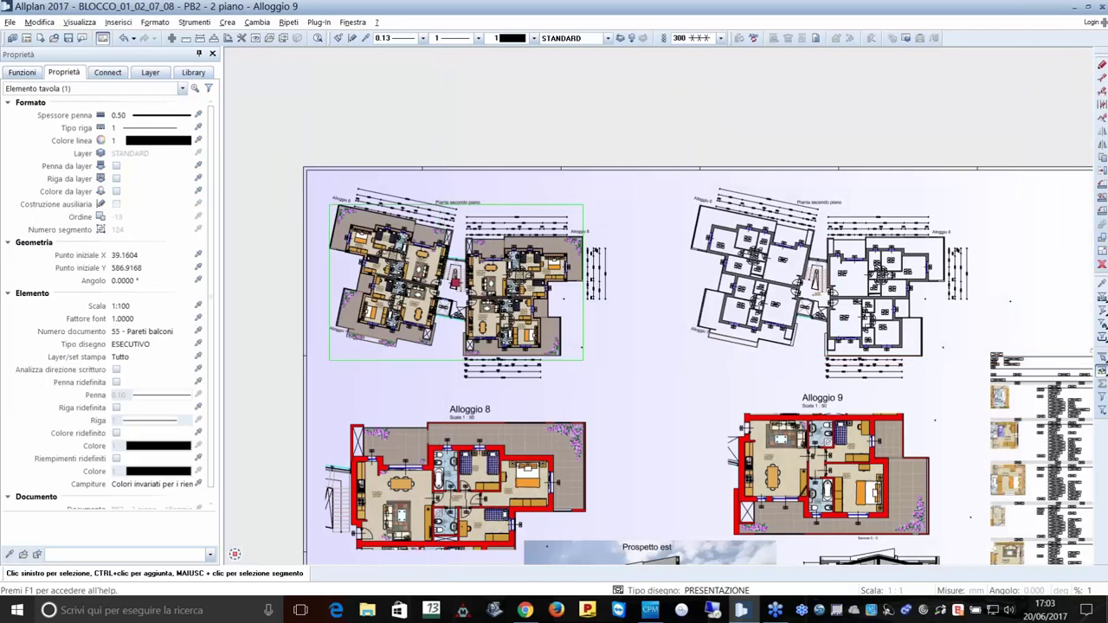
pyautogui.click(162, 345)
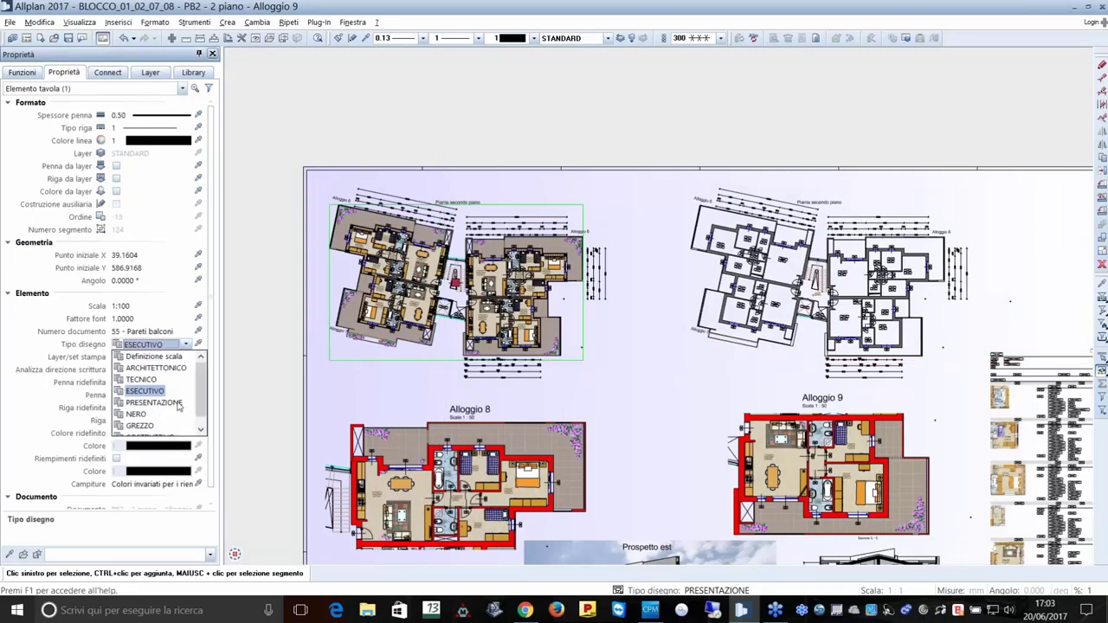
pyautogui.click(154, 403)
pyautogui.press('Escape')
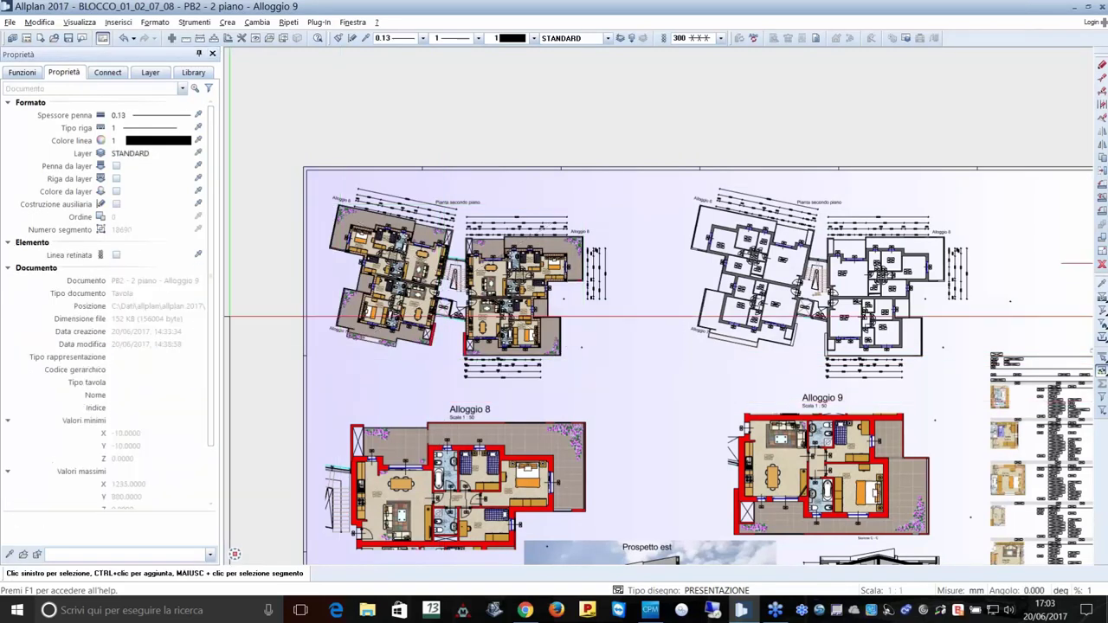
pyautogui.click(467, 284)
pyautogui.click(155, 345)
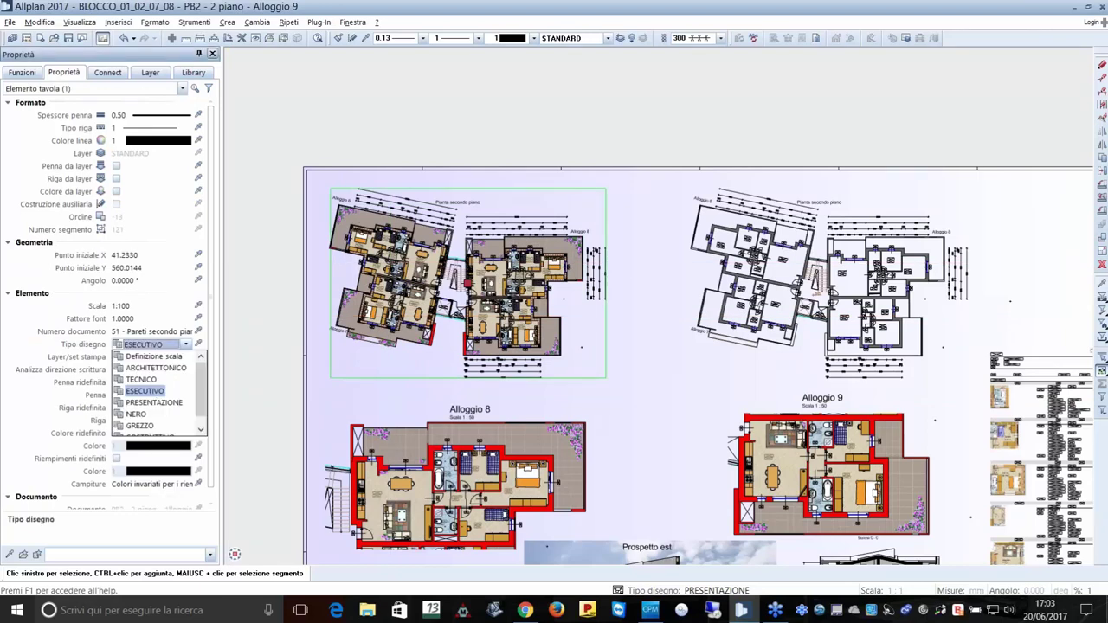
pyautogui.press('Escape')
# Set the Sezione C-C section element's drawing type to ESECUTIVO.
pyautogui.scroll(5, 594, 334)
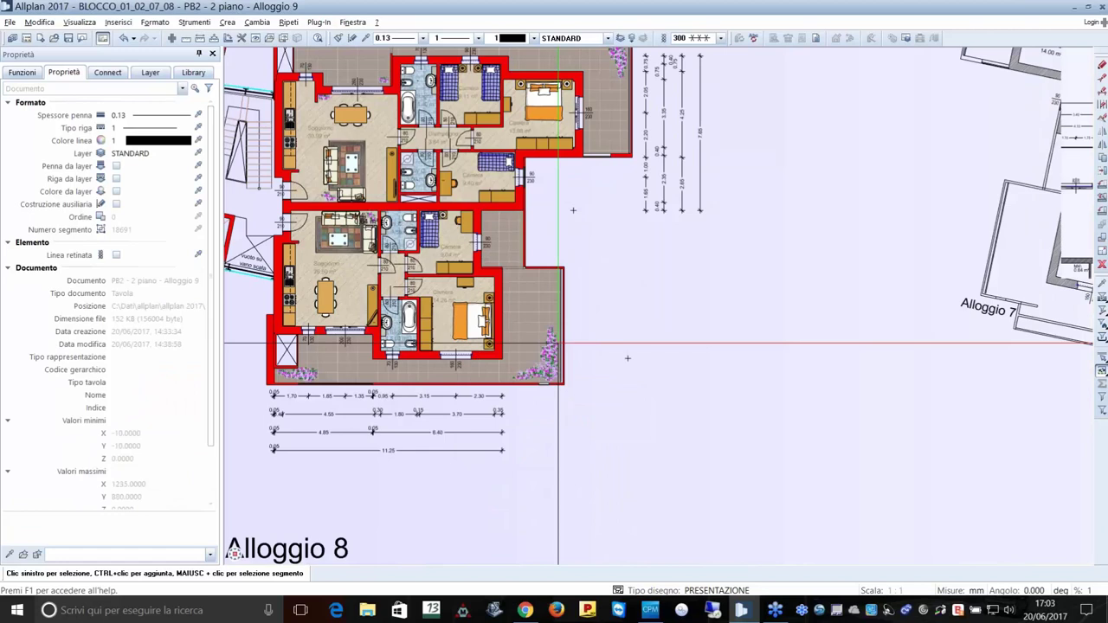
pyautogui.scroll(-3, 559, 344)
pyautogui.scroll(-3, 473, 162)
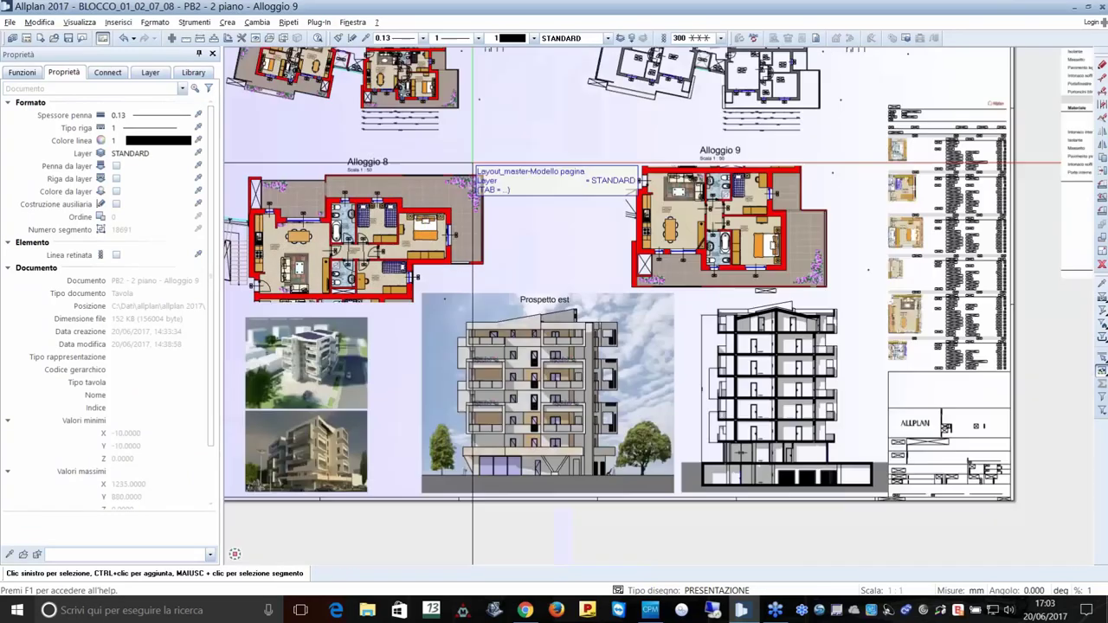
pyautogui.scroll(4, 789, 372)
pyautogui.scroll(-1, 790, 373)
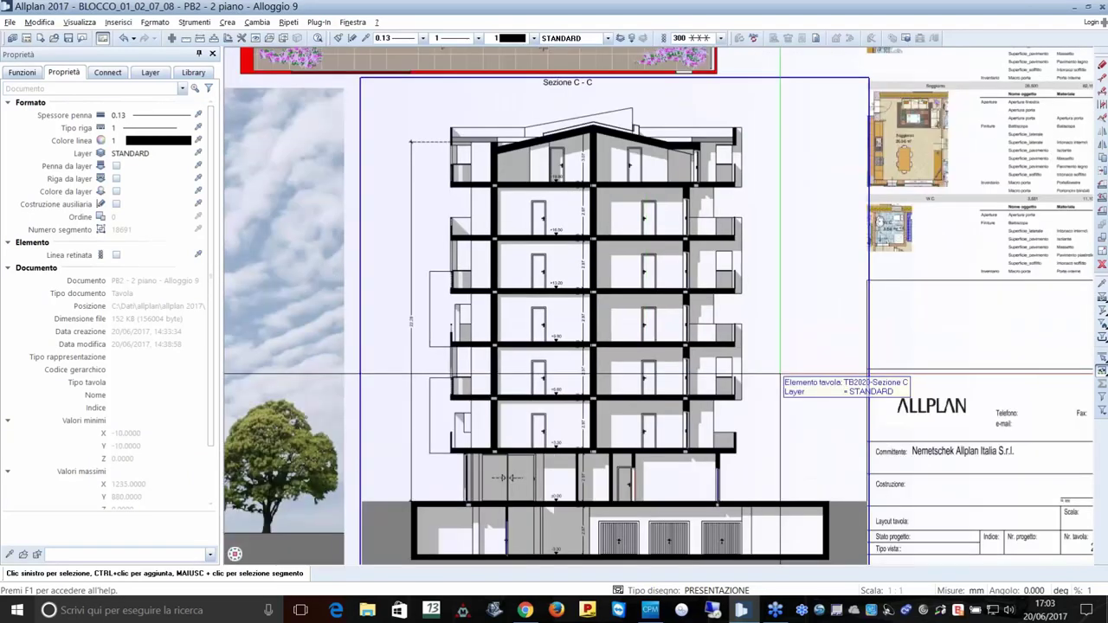
pyautogui.scroll(1, 790, 372)
pyautogui.click(614, 327)
pyautogui.click(143, 345)
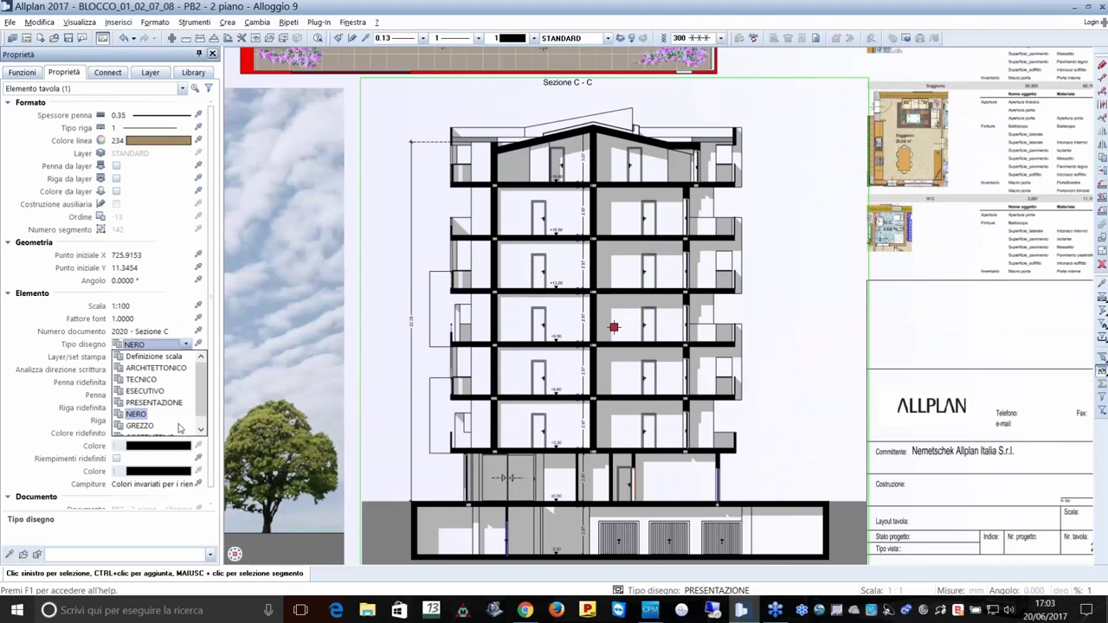
pyautogui.click(144, 392)
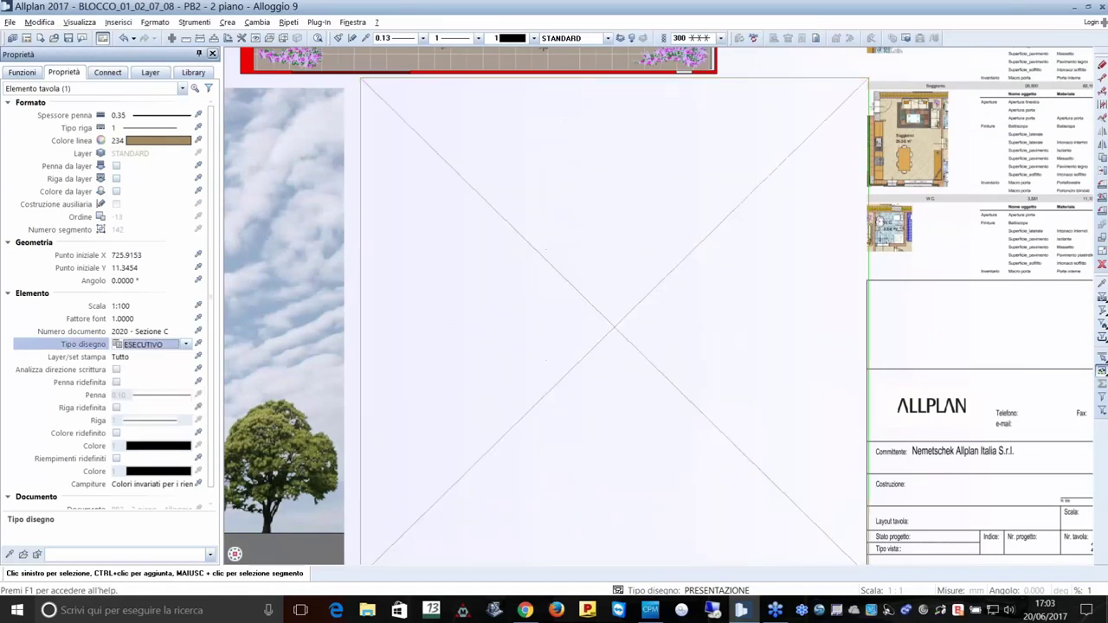
pyautogui.scroll(5, 586, 308)
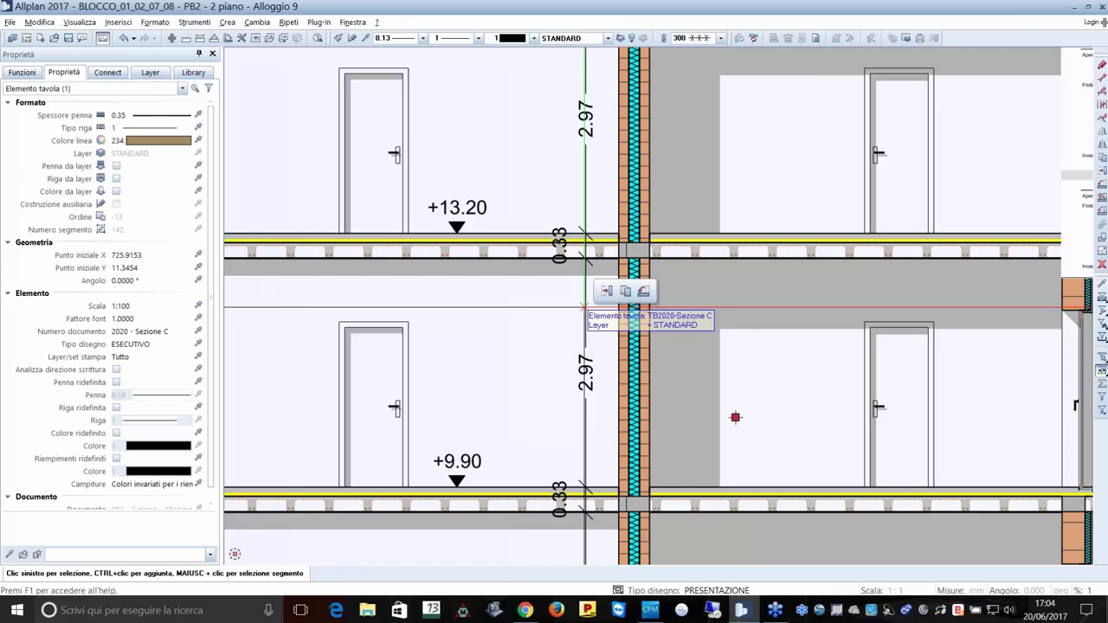
pyautogui.scroll(-5, 586, 307)
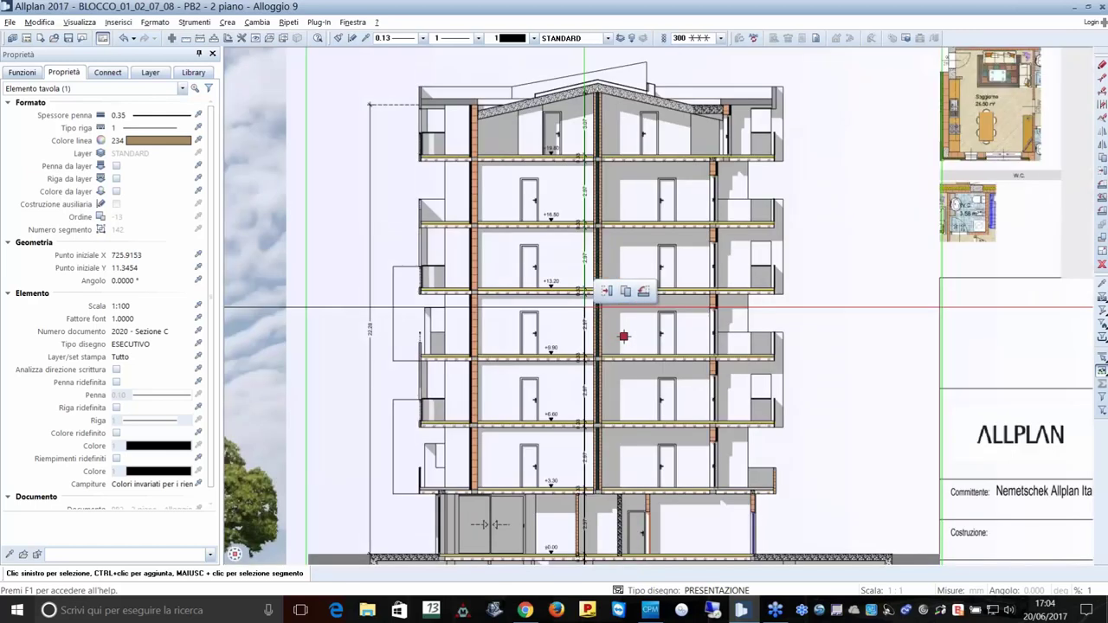
pyautogui.scroll(-5, 598, 308)
# Open elevation sheets 200 Tavola prospetti and 201 Prospetti diversificati, then the building-structure list.
pyautogui.moveTo(612, 310); pyautogui.dragTo(780, 453, button='middle')
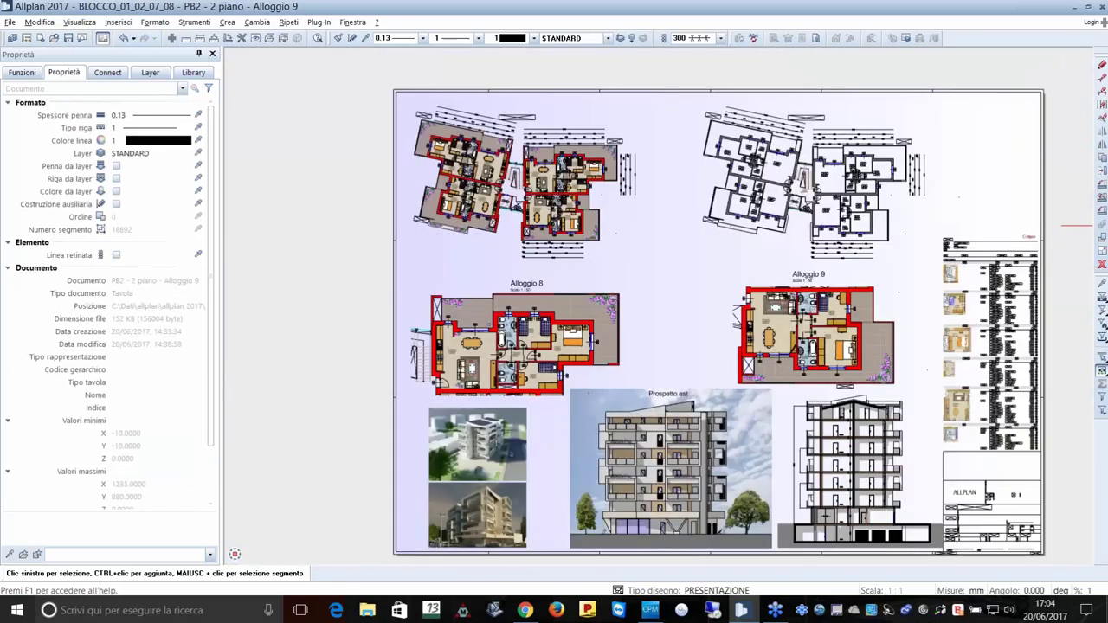
pyautogui.click(26, 38)
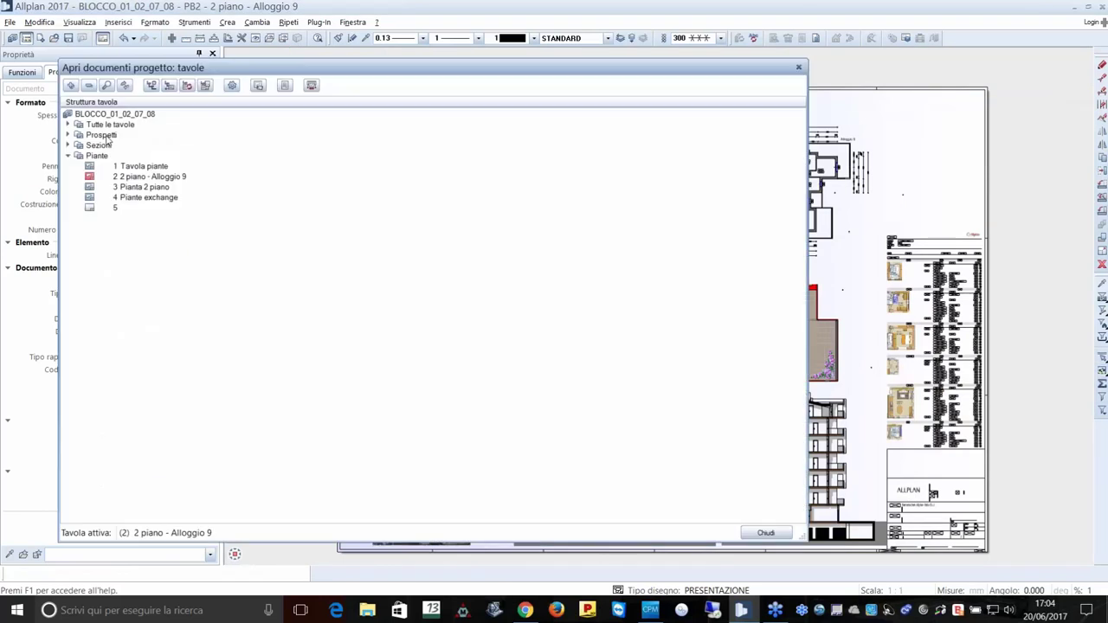
pyautogui.click(67, 136)
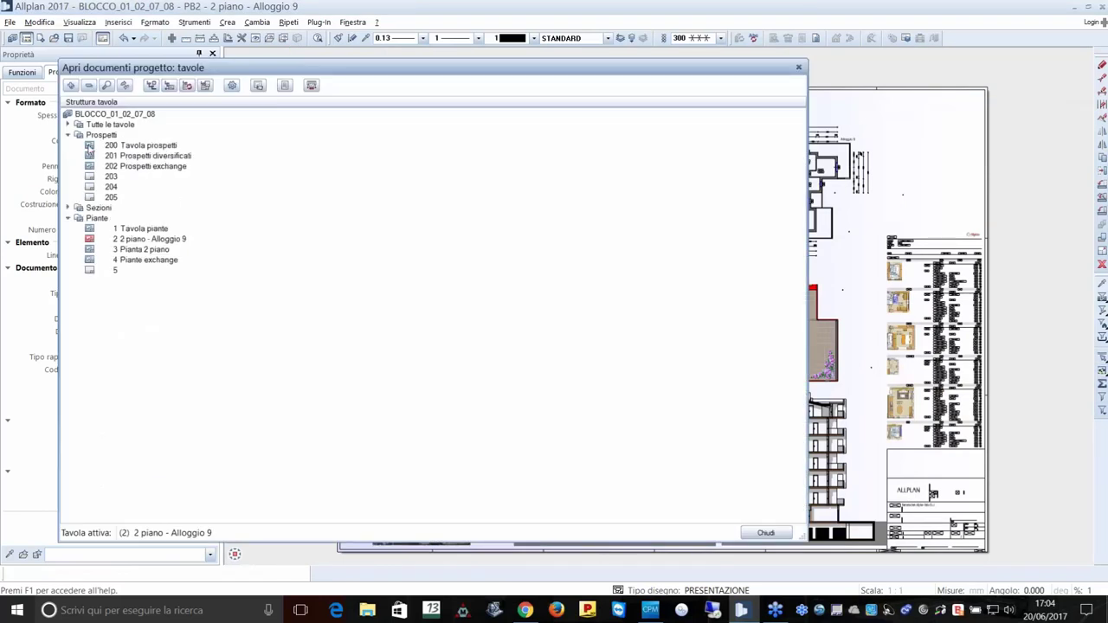
pyautogui.doubleClick(91, 145)
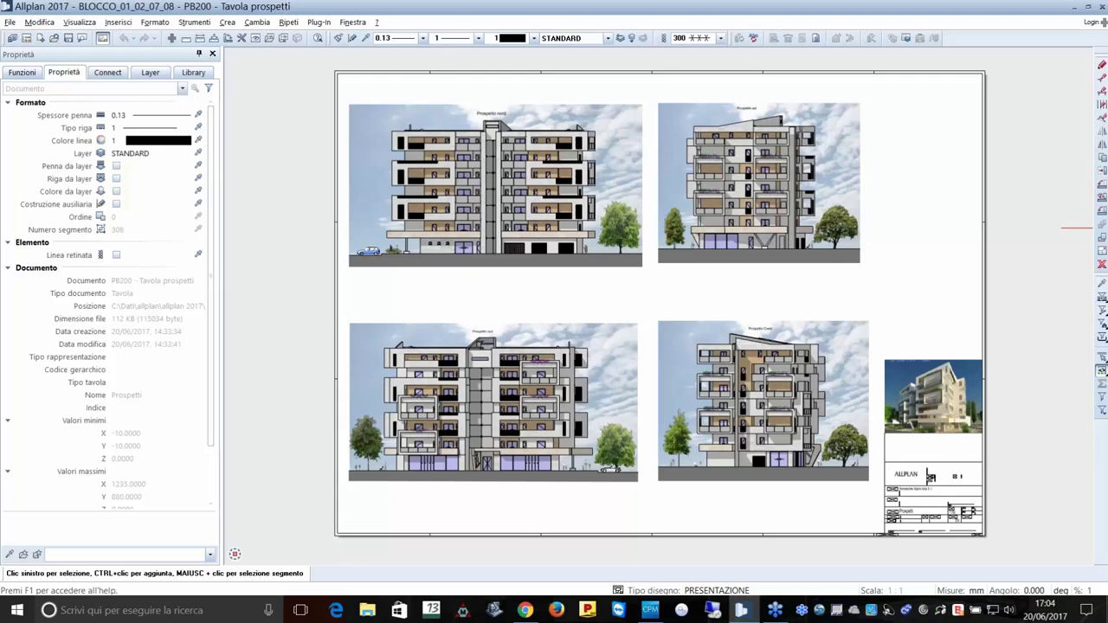
pyautogui.click(12, 38)
pyautogui.doubleClick(95, 158)
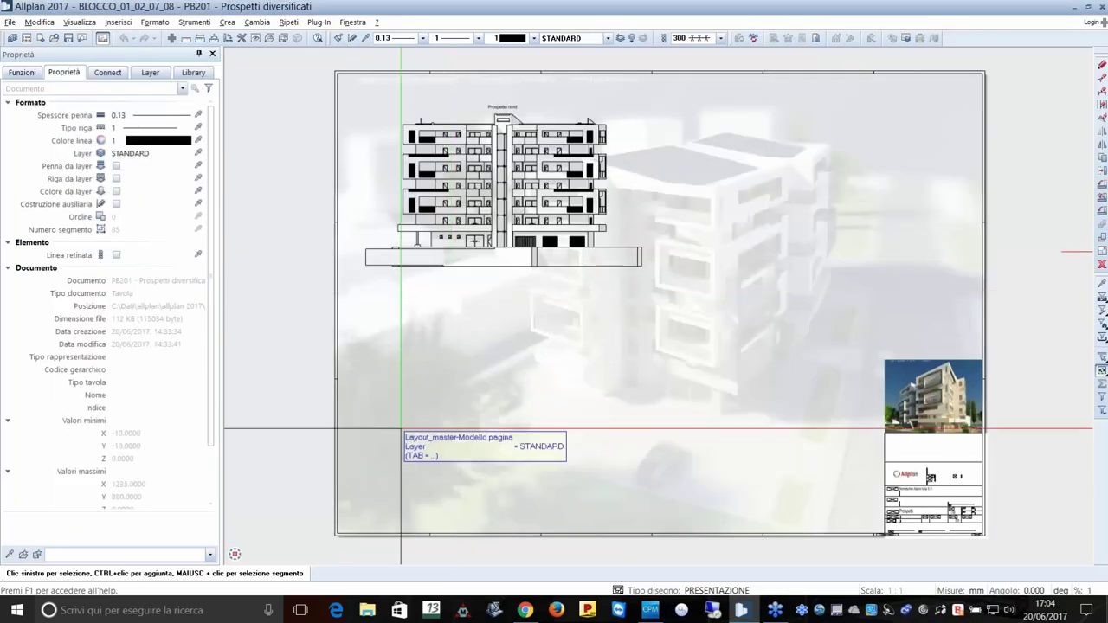
pyautogui.click(103, 38)
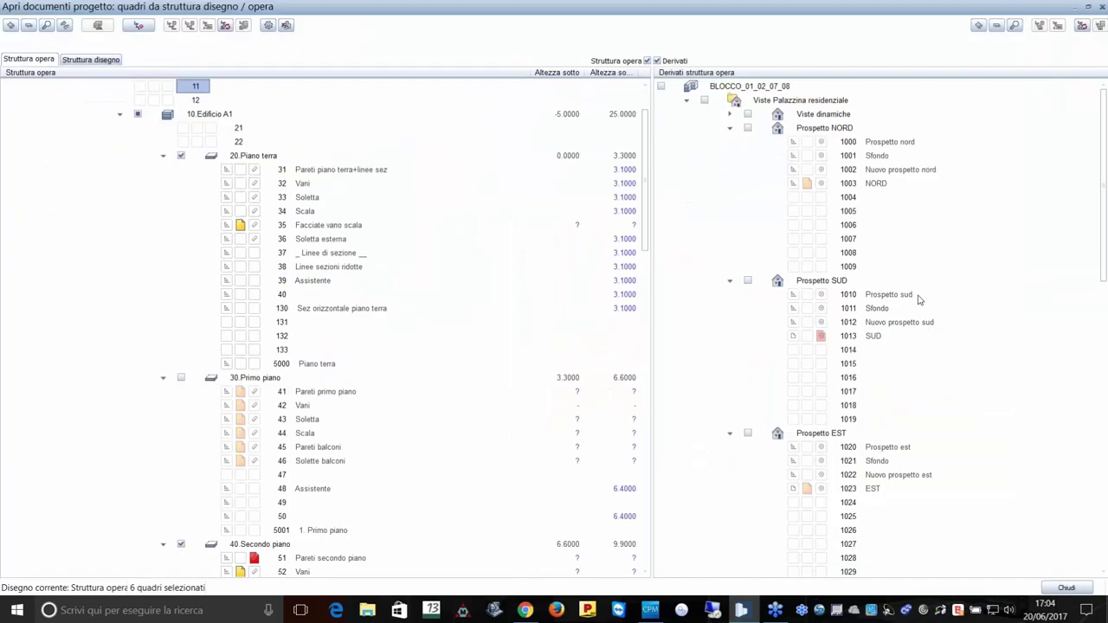
# Activate the elevation source drawings and generate the south front view into drawing 1013 SUD.
pyautogui.rightClick(875, 184)
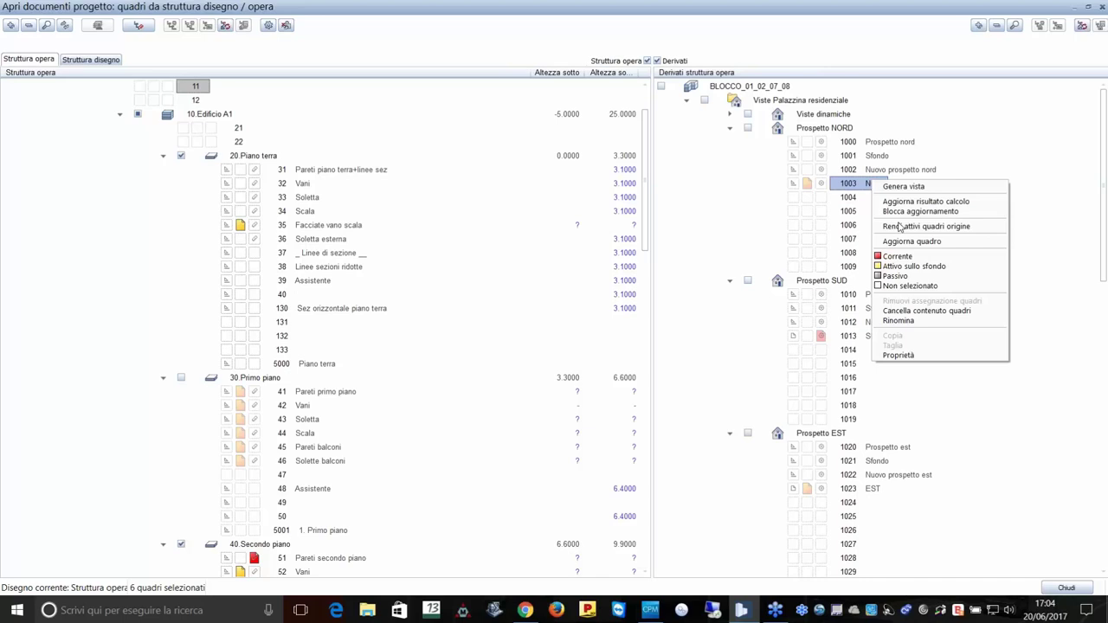
pyautogui.click(901, 227)
pyautogui.rightClick(875, 337)
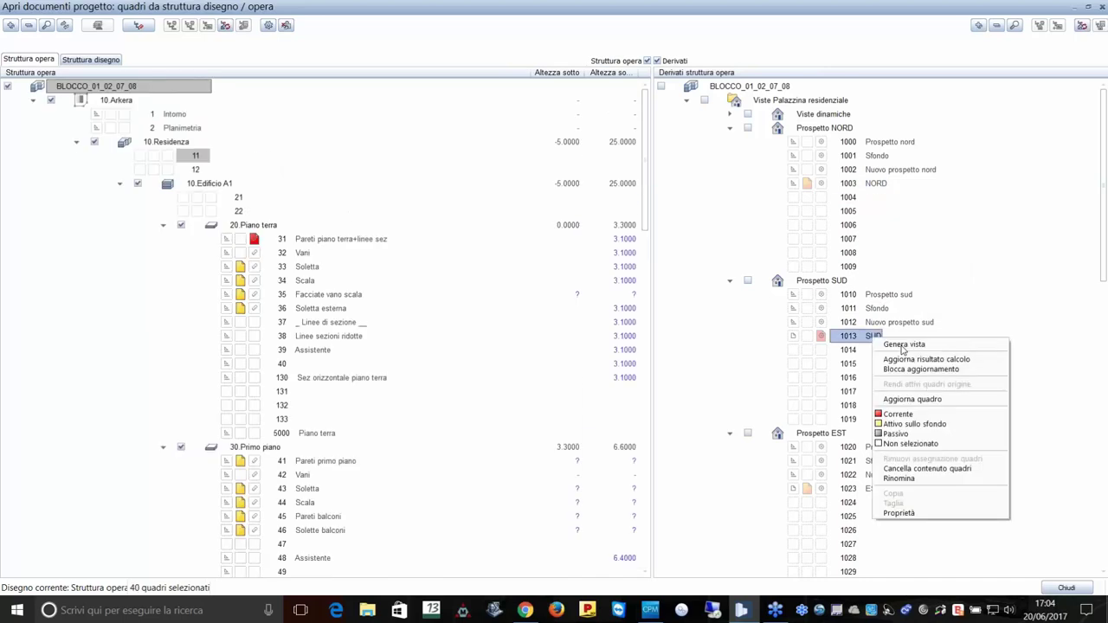
pyautogui.click(903, 345)
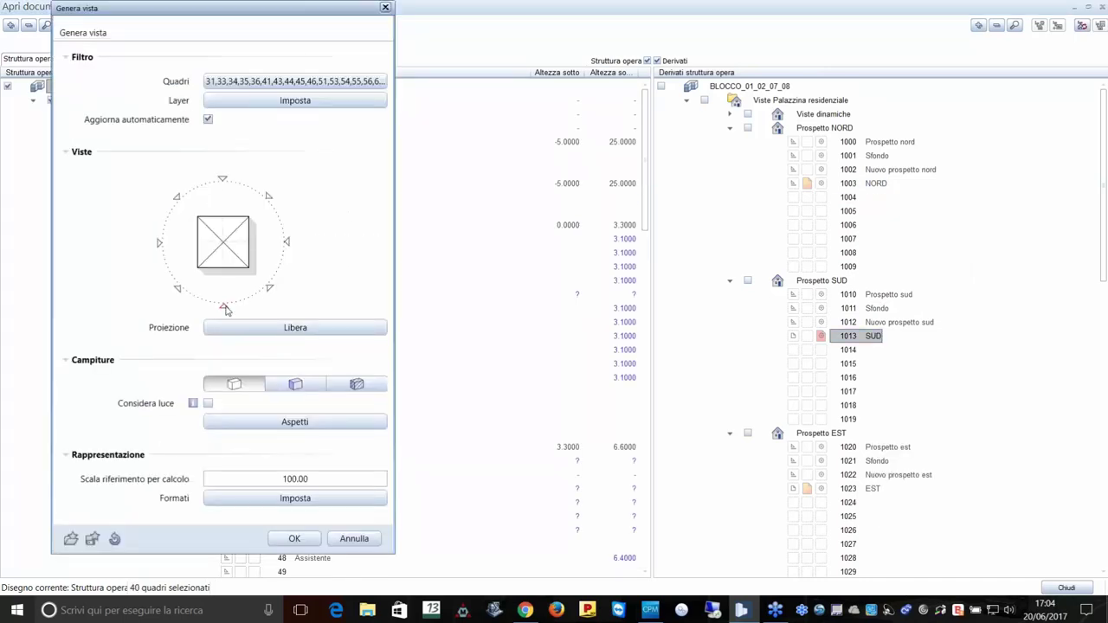
pyautogui.click(223, 308)
pyautogui.click(295, 540)
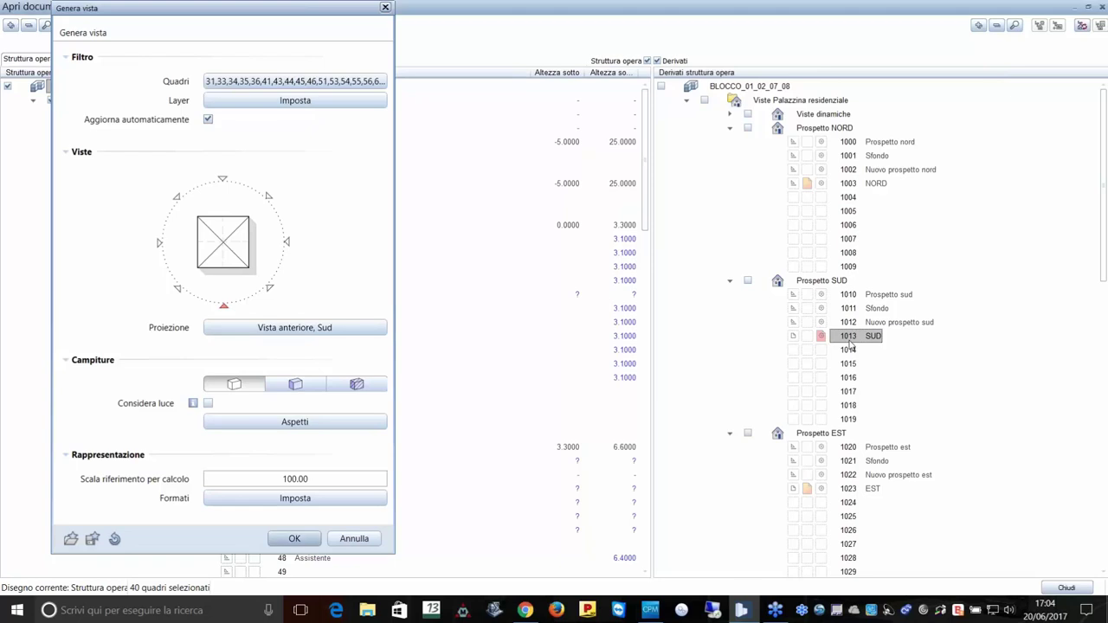
# Keep the name SUD for drawing 1013 and open it.
pyautogui.press('F2')
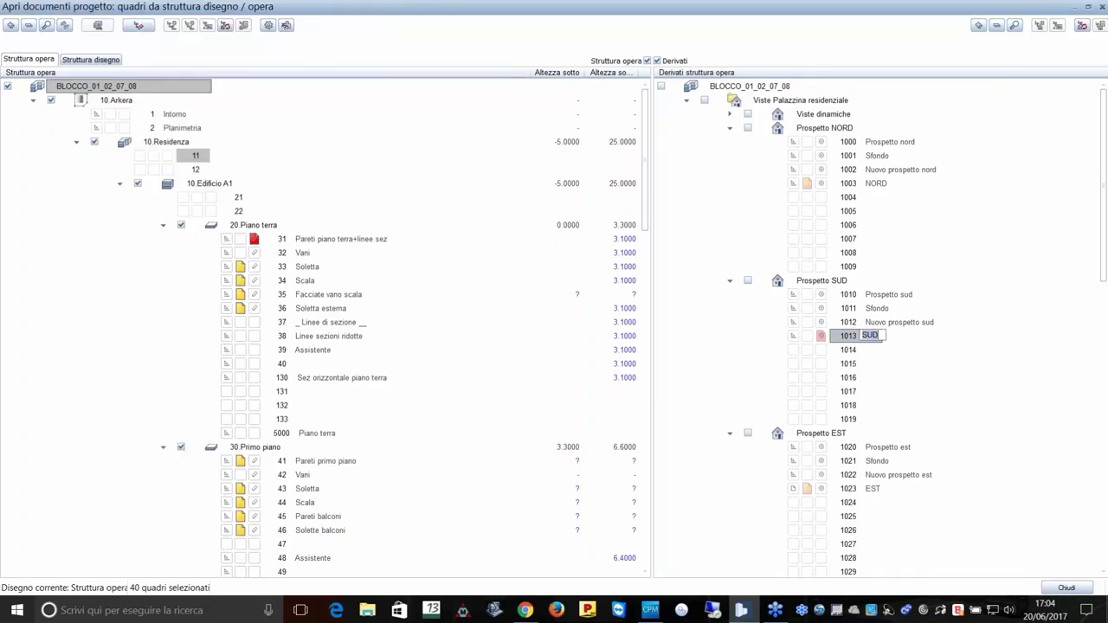
pyautogui.press('Return')
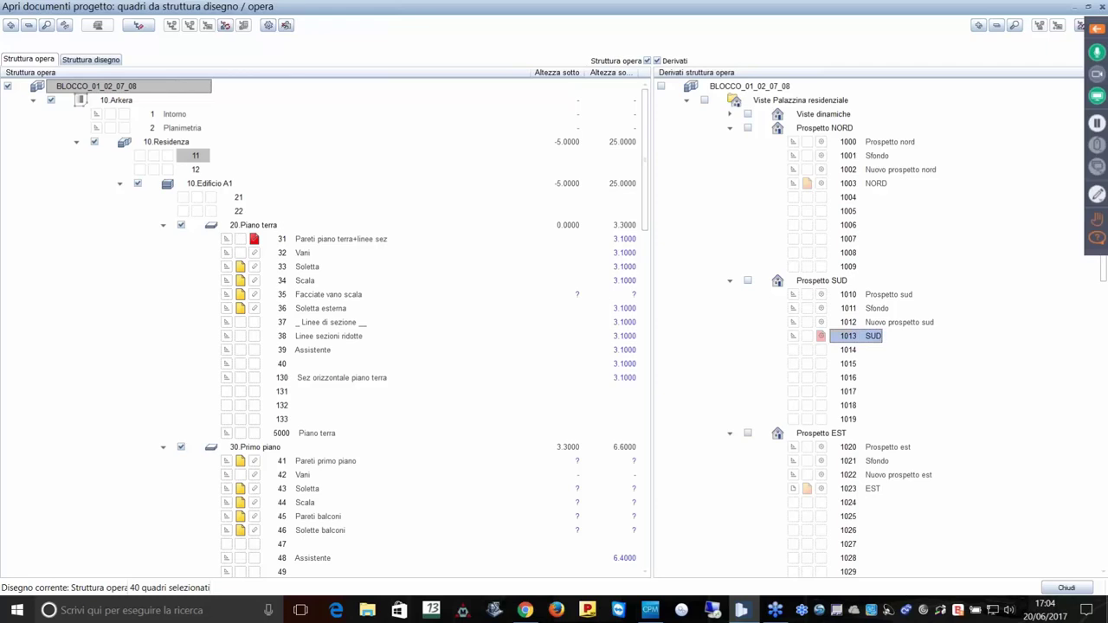
pyautogui.press('Return')
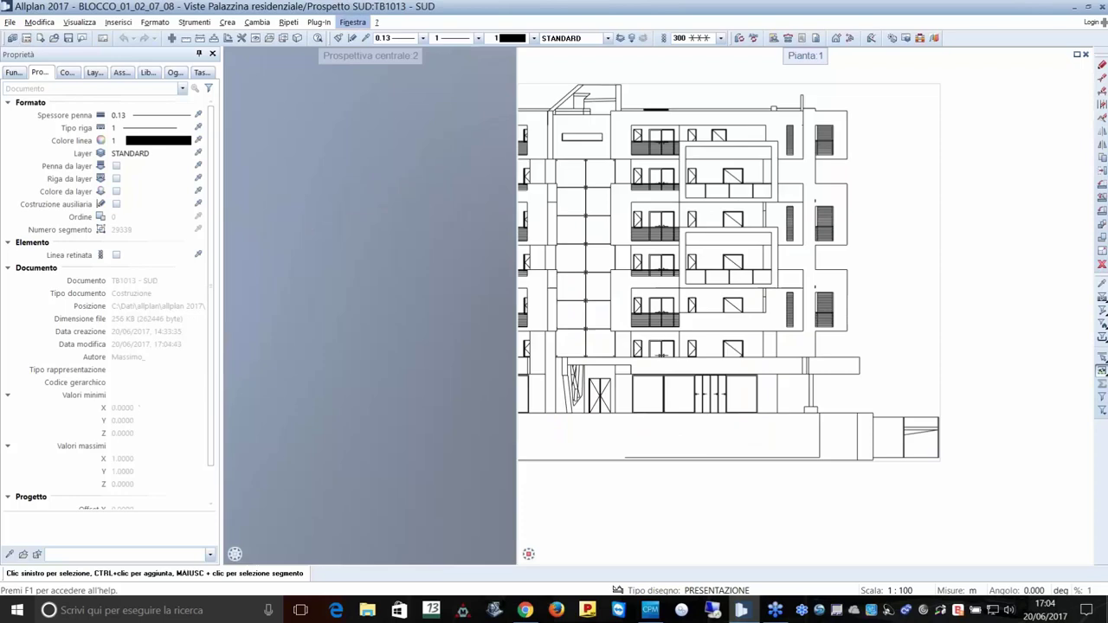
# Use a single-window layout and apply lighting and cast shadows to the south elevation view.
pyautogui.click(352, 21)
pyautogui.click(373, 74)
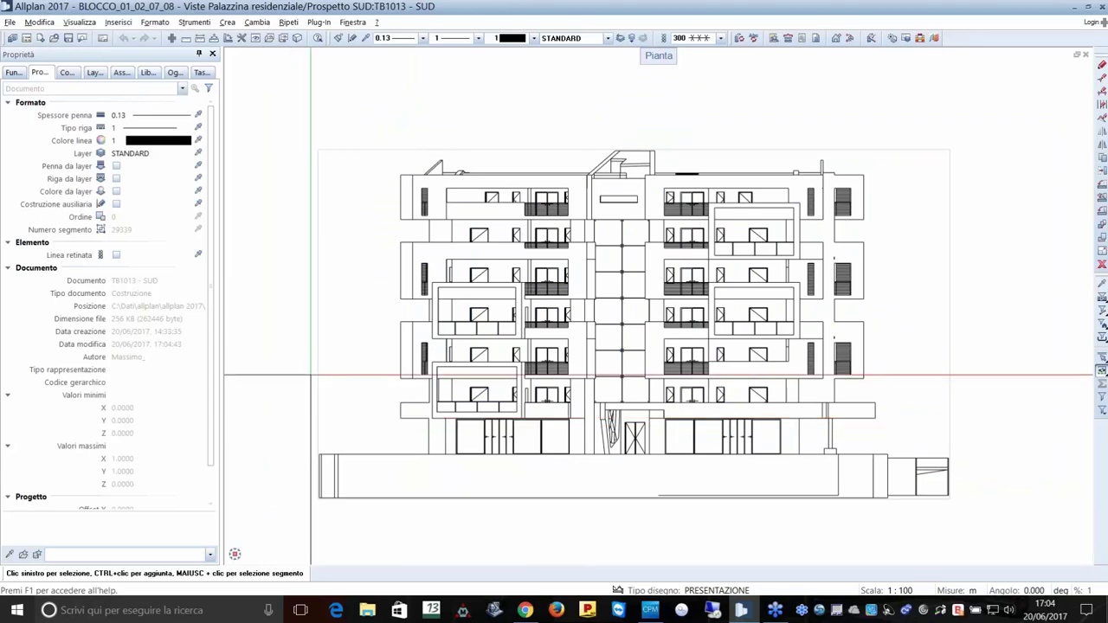
pyautogui.doubleClick(314, 304)
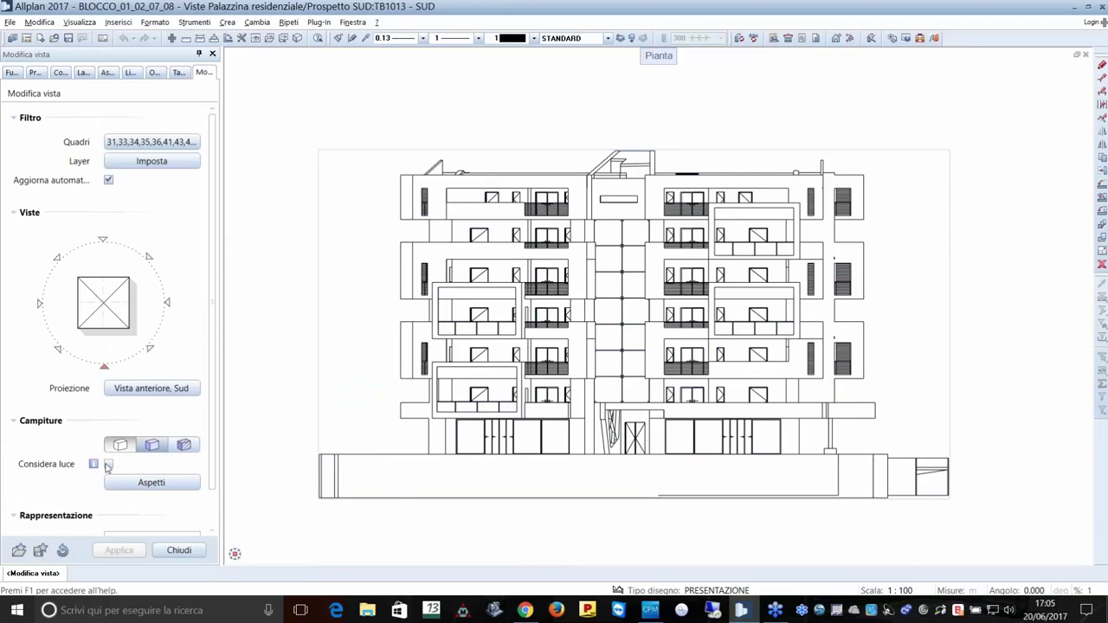
pyautogui.click(108, 466)
pyautogui.scroll(-2, 110, 455)
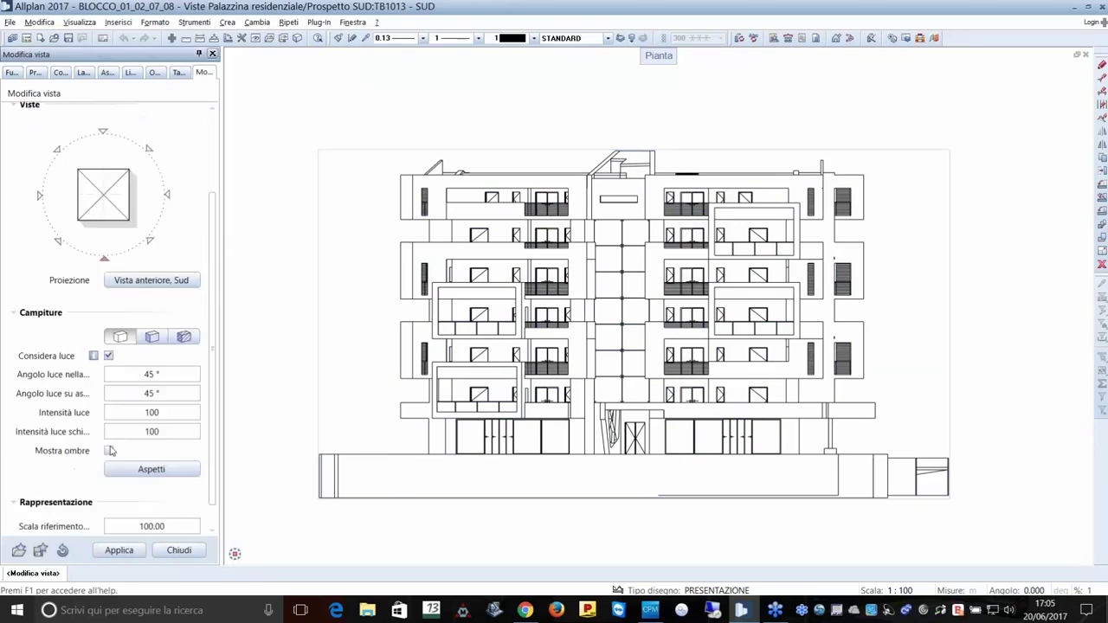
pyautogui.scroll(-1, 110, 450)
pyautogui.click(108, 439)
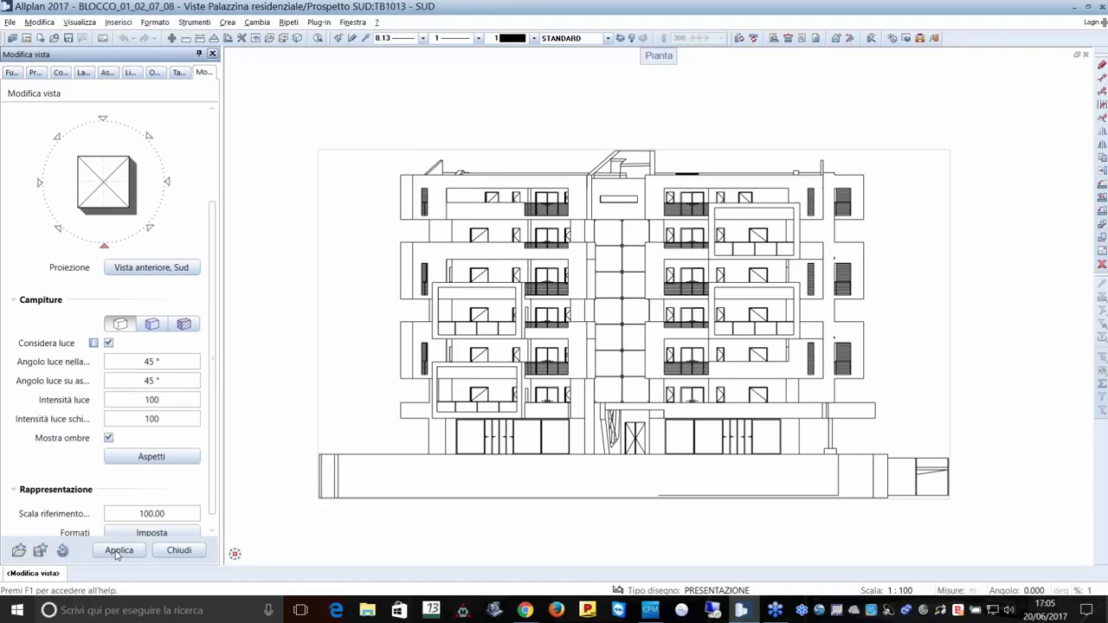
pyautogui.click(118, 551)
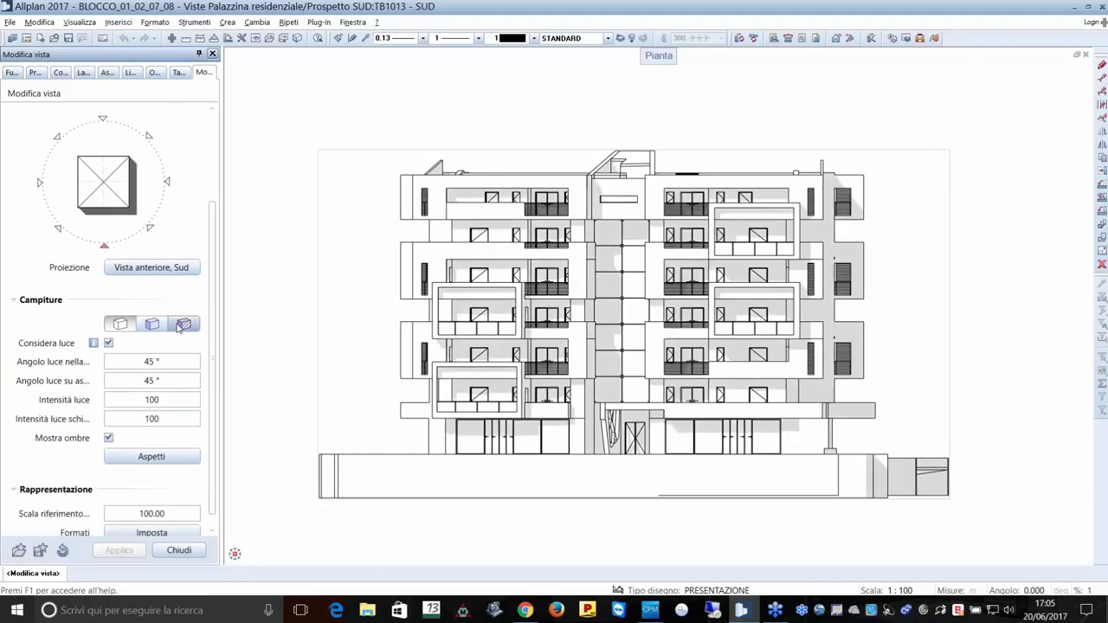
# Give the south elevation coloured textured fills, then reopen the drawing structure list.
pyautogui.click(184, 324)
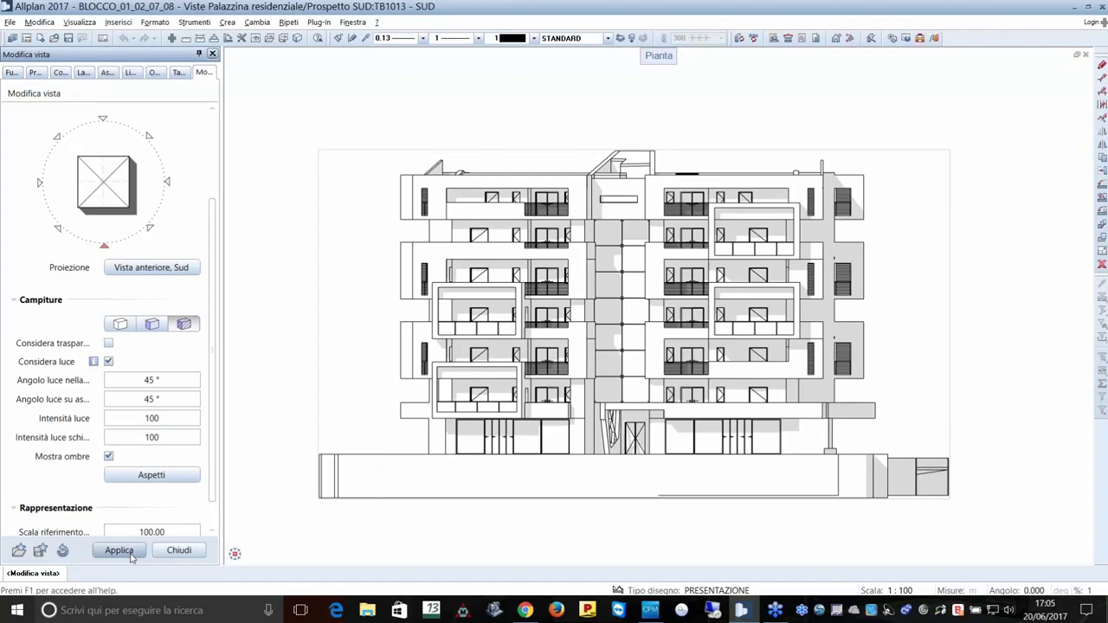
pyautogui.click(131, 557)
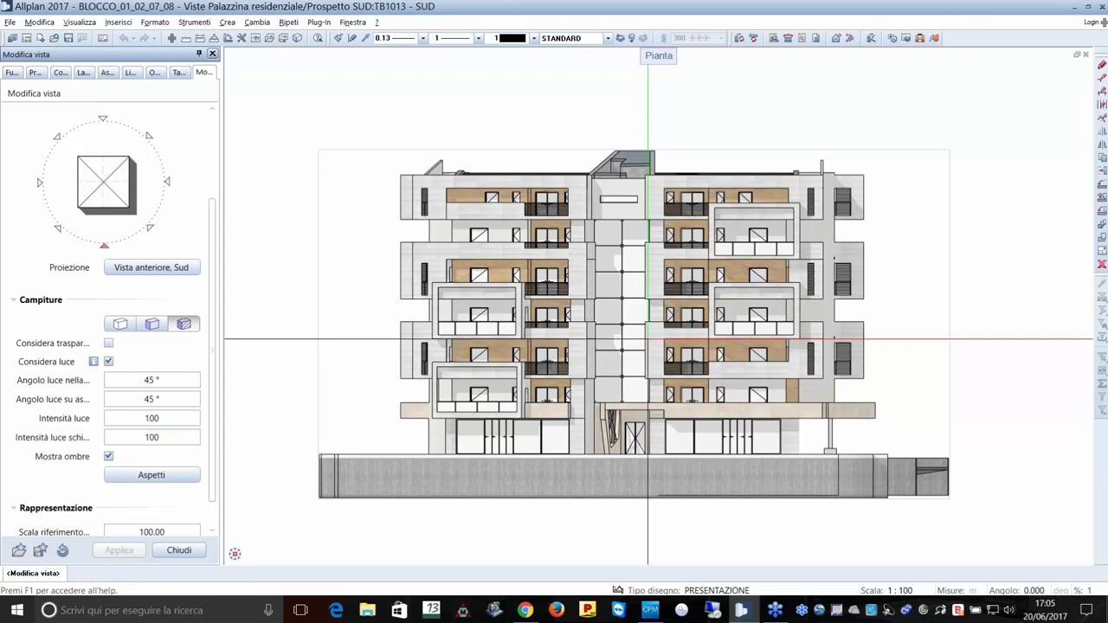
pyautogui.press('Escape')
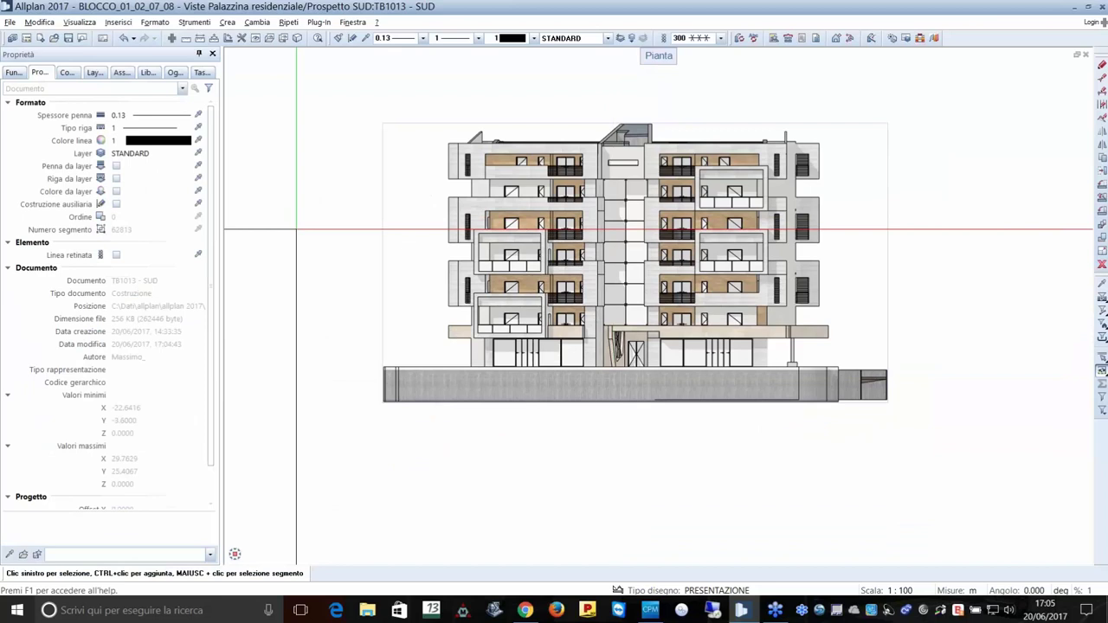
pyautogui.hotkey('ctrl', 'o')
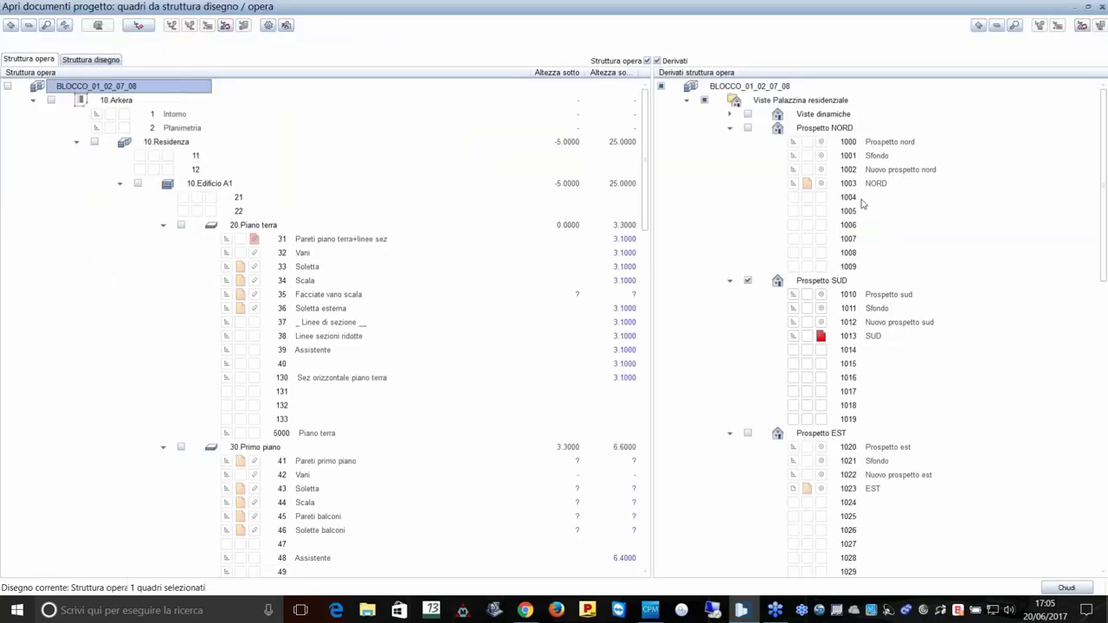
# Activate the source drawings, generate the East side view into drawing 1023 EST, and open it.
pyautogui.rightClick(859, 184)
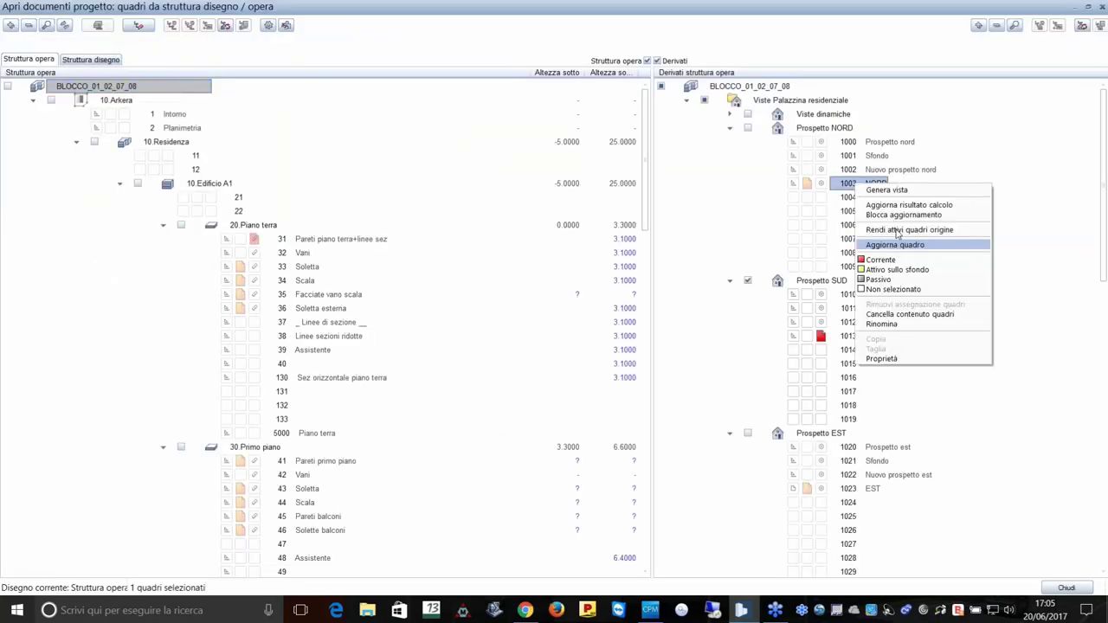
pyautogui.click(898, 230)
pyautogui.rightClick(864, 488)
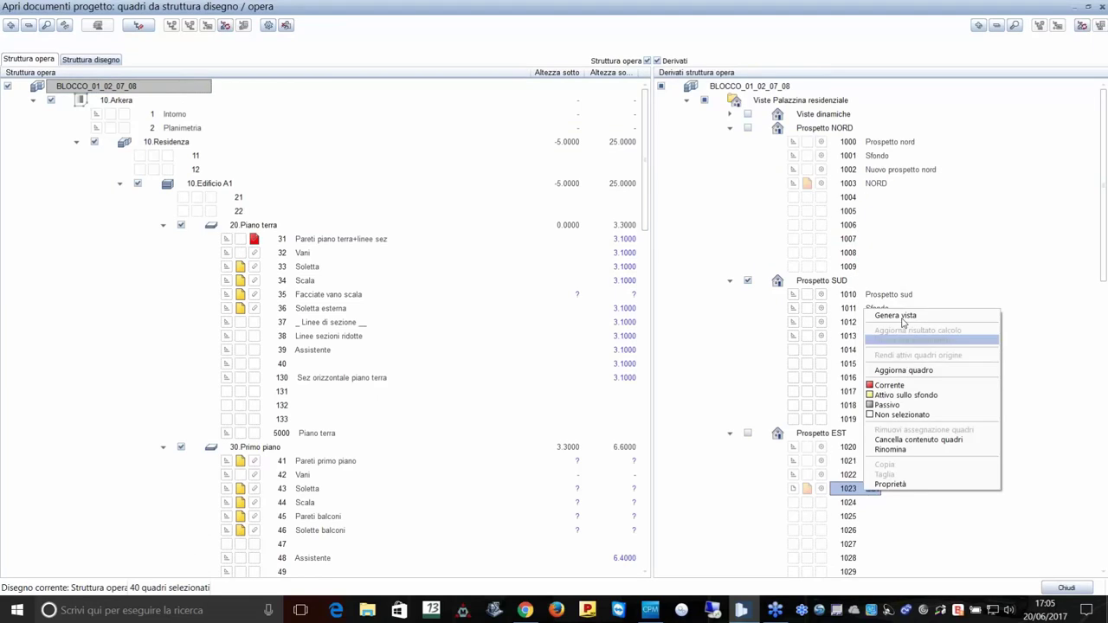
pyautogui.click(897, 316)
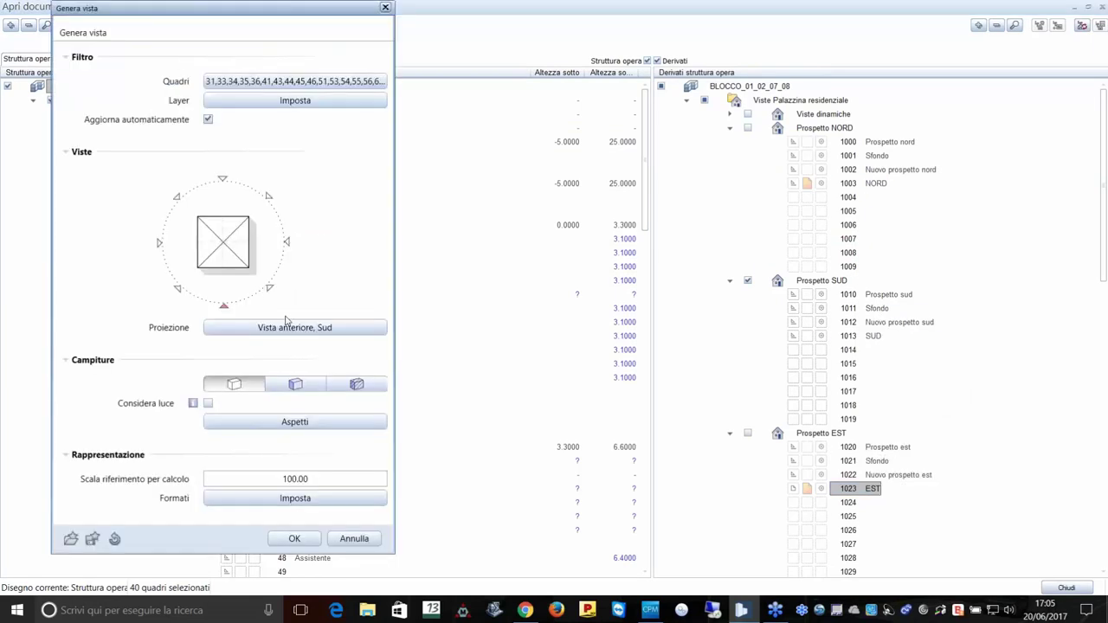
pyautogui.click(160, 244)
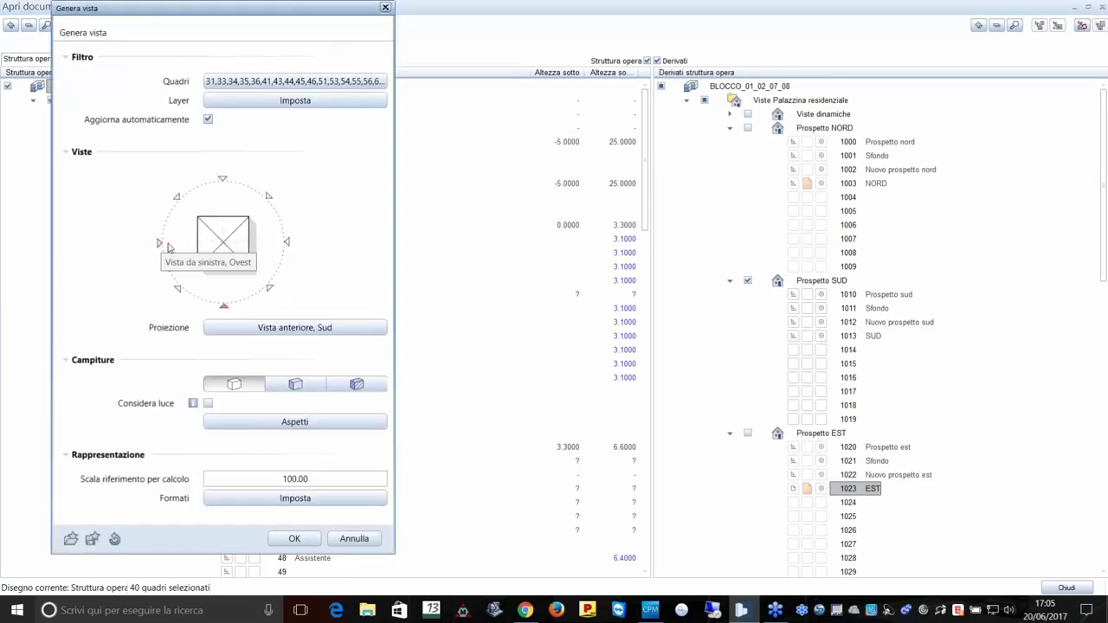
pyautogui.click(290, 244)
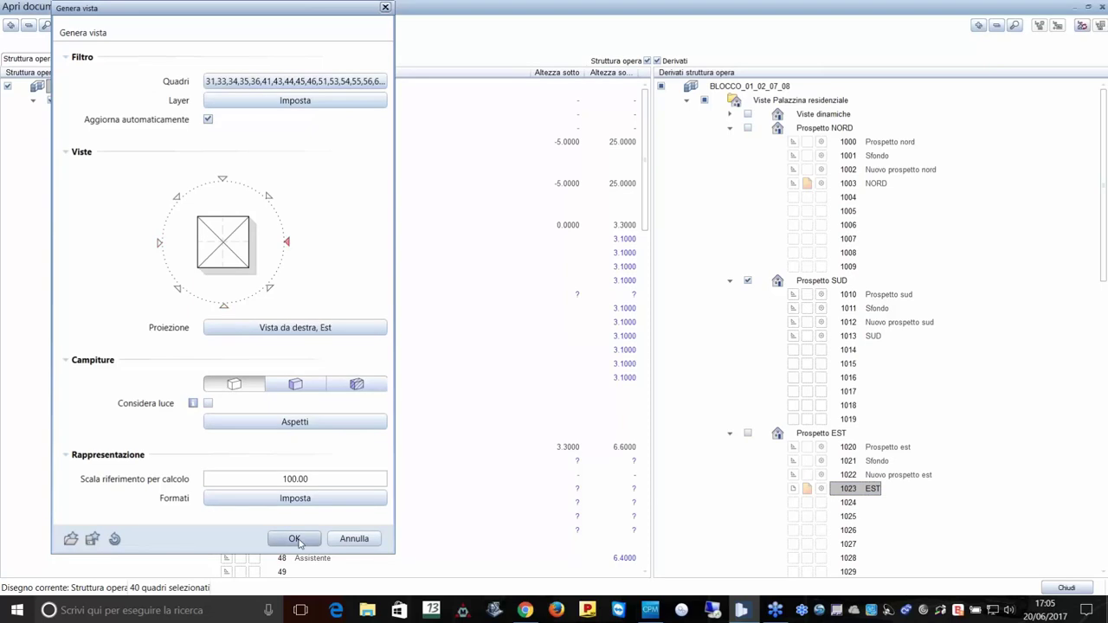
pyautogui.click(284, 537)
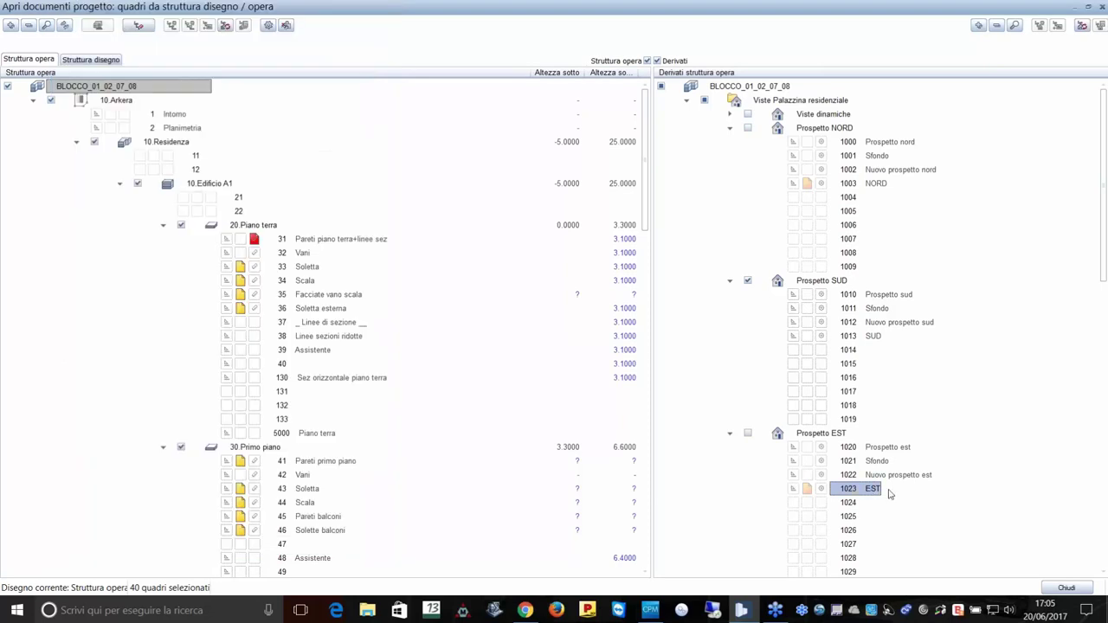
pyautogui.click(850, 491)
pyautogui.press('Return')
pyautogui.press('Return')
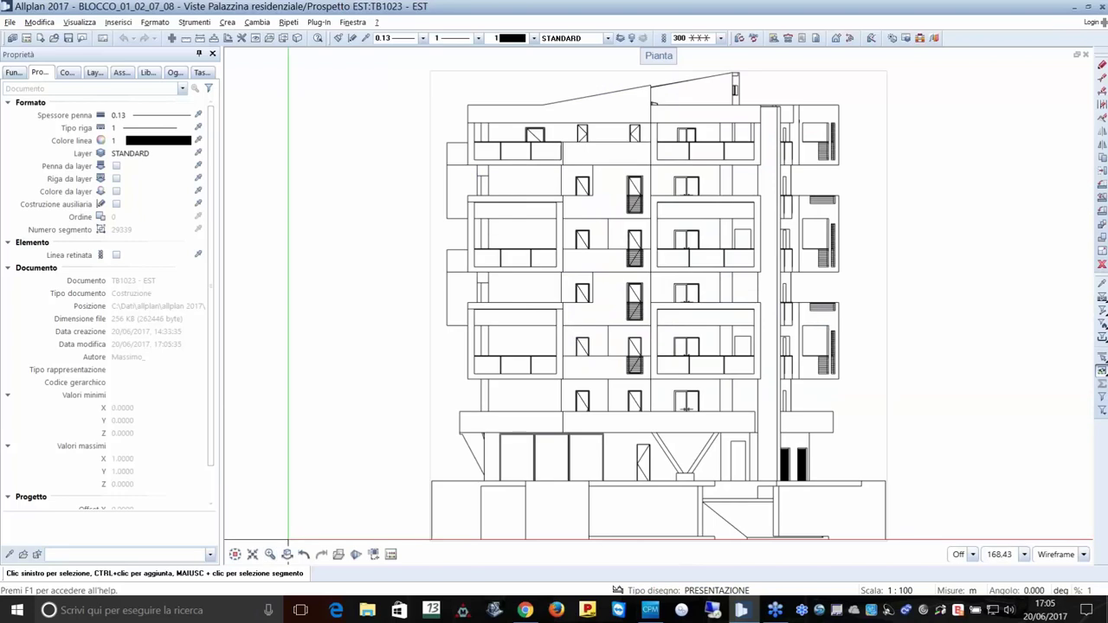
# Box-select the whole east elevation, then return to the drawing structure list.
pyautogui.scroll(-1, 540, 291)
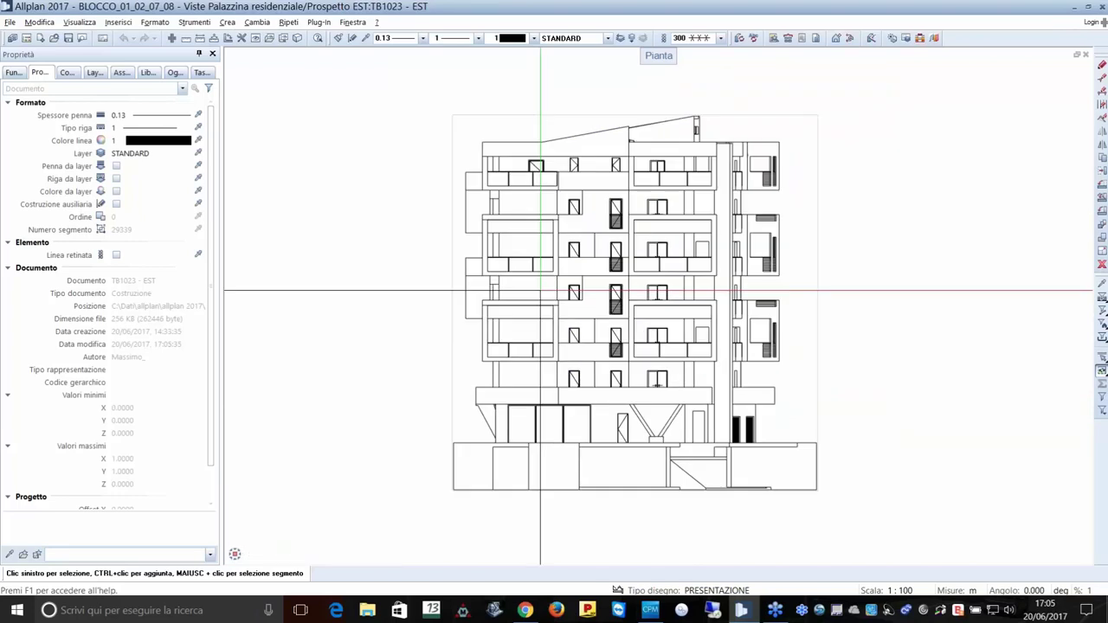
pyautogui.moveTo(418, 514); pyautogui.dragTo(908, 102)
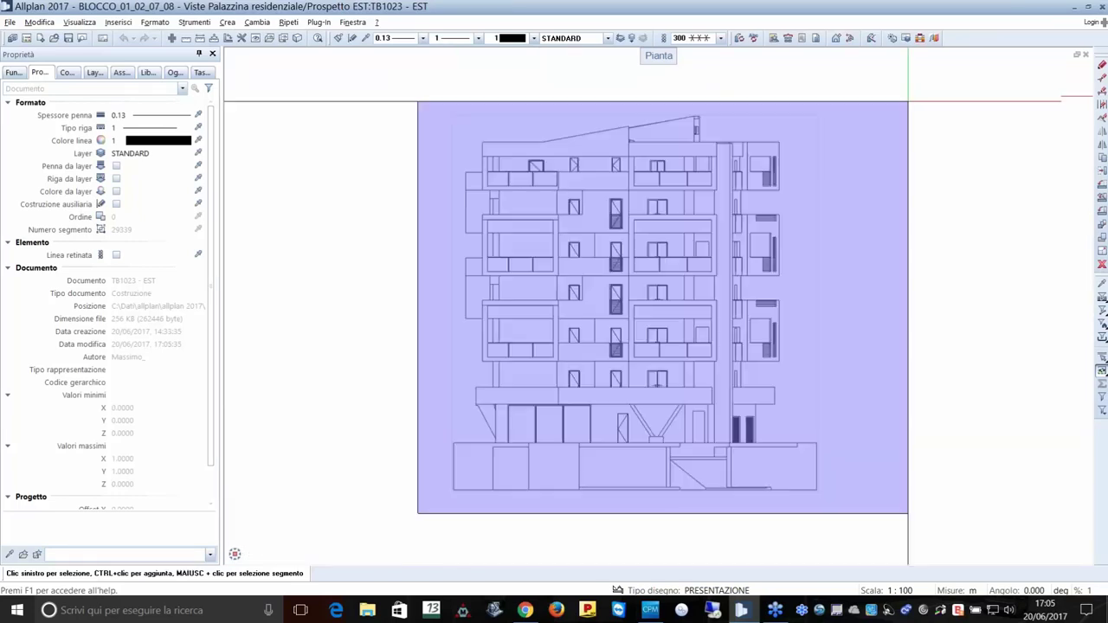
pyautogui.click(909, 101)
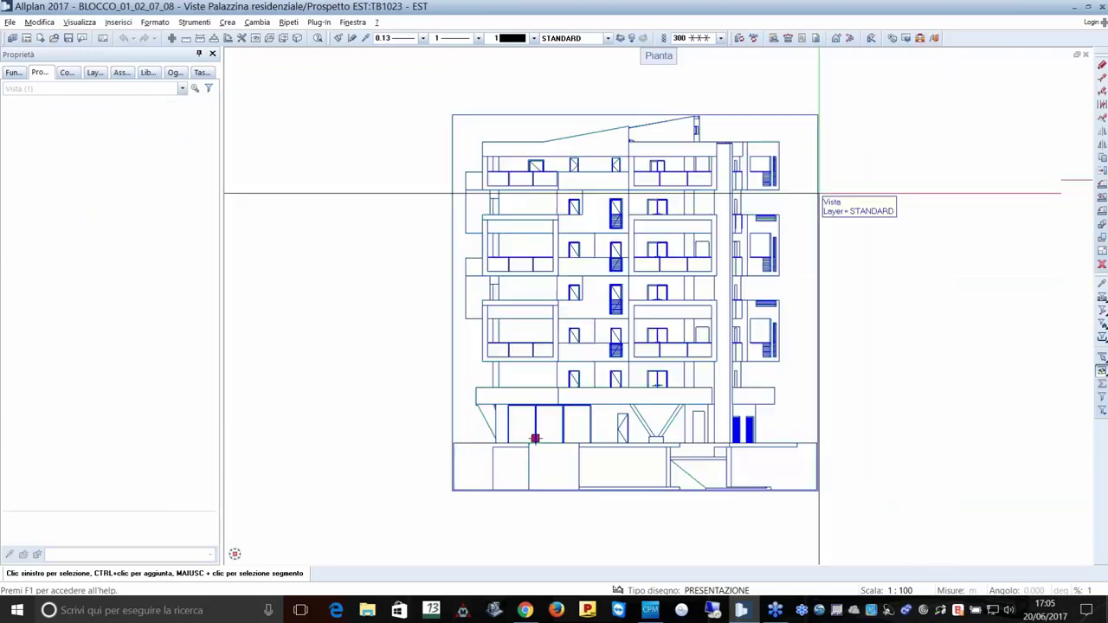
pyautogui.click(398, 181)
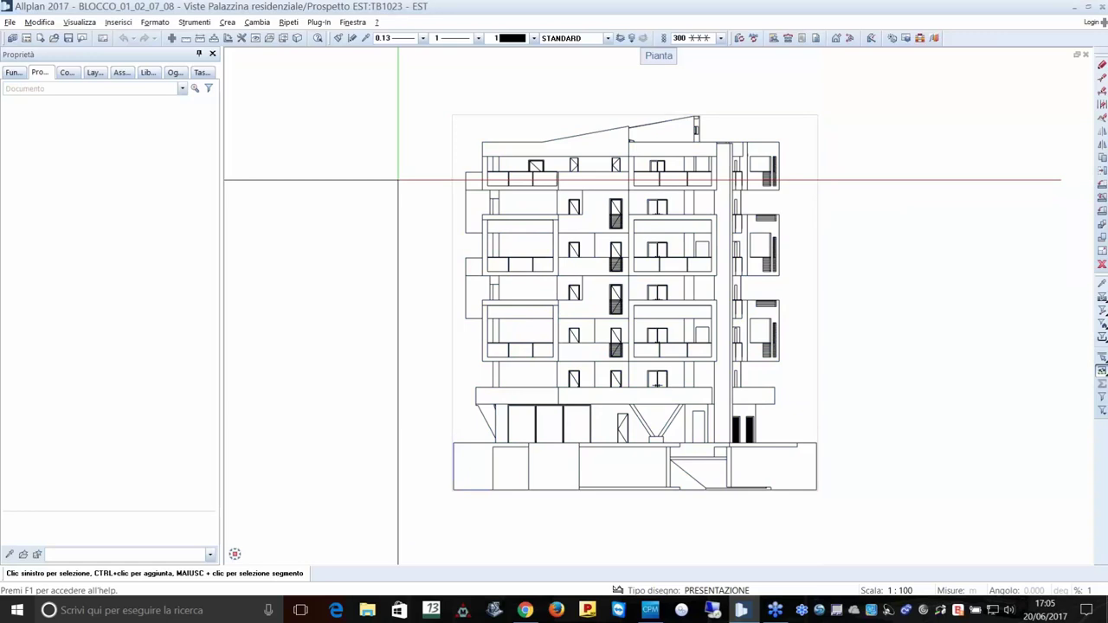
pyautogui.doubleClick(398, 181)
# Open drawing 1033 OVEST and paste the elevation at its original position.
pyautogui.scroll(-3, 952, 459)
pyautogui.scroll(-1, 853, 479)
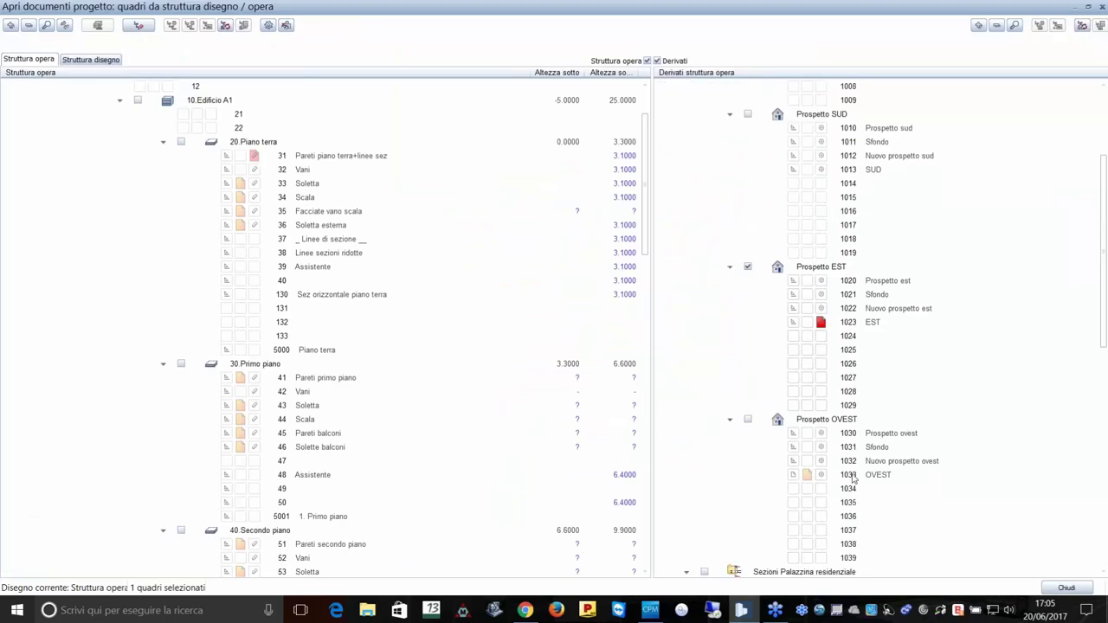
pyautogui.doubleClick(853, 479)
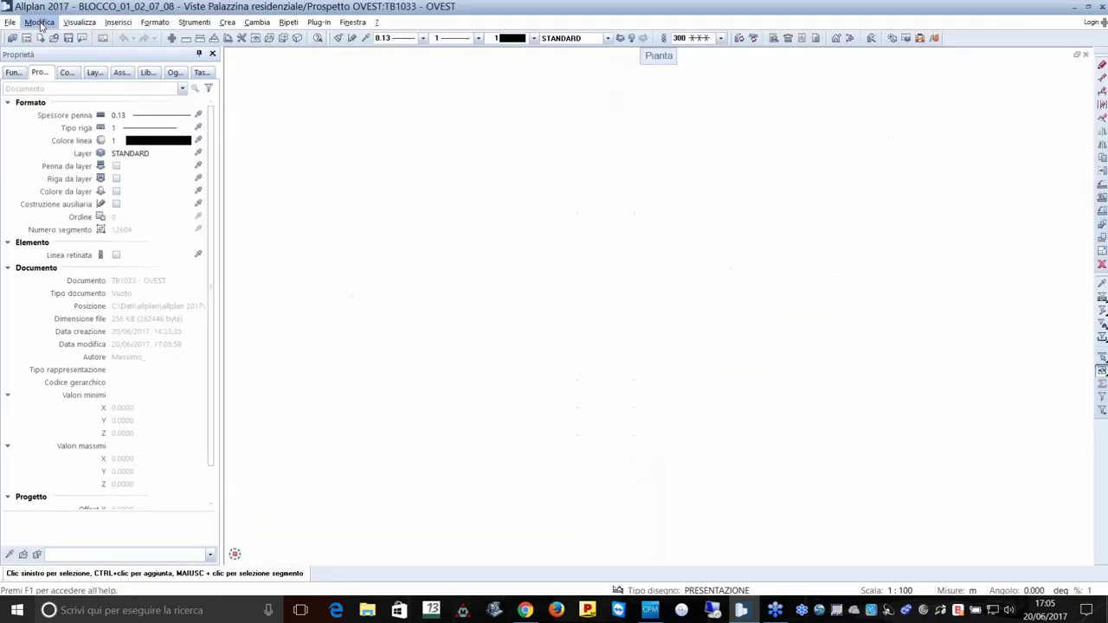
pyautogui.click(39, 21)
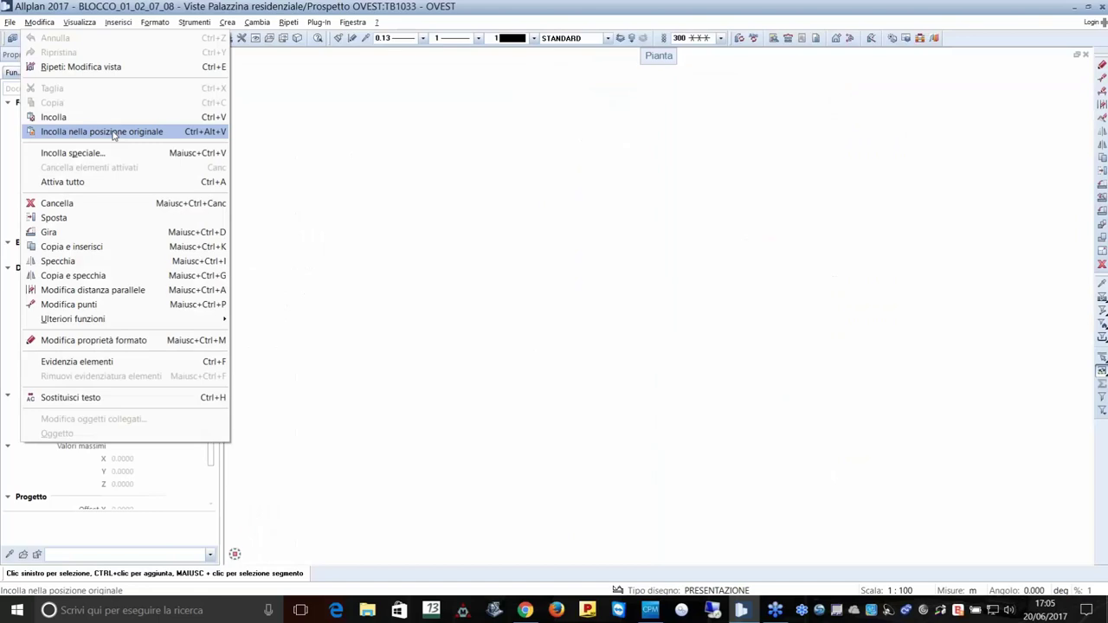
pyautogui.click(112, 134)
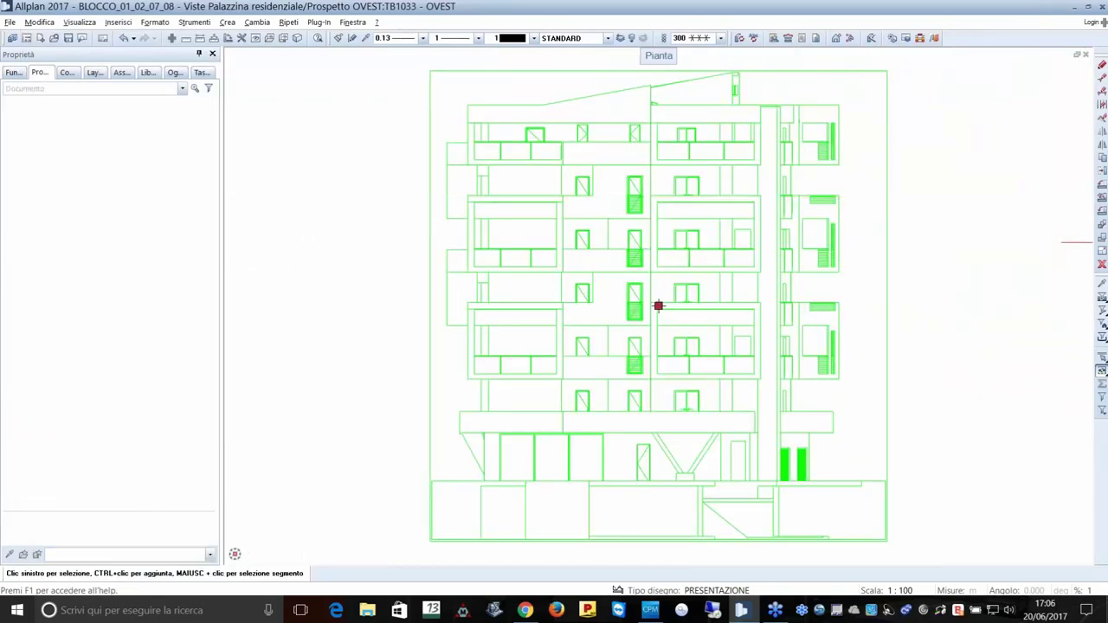
pyautogui.doubleClick(658, 305)
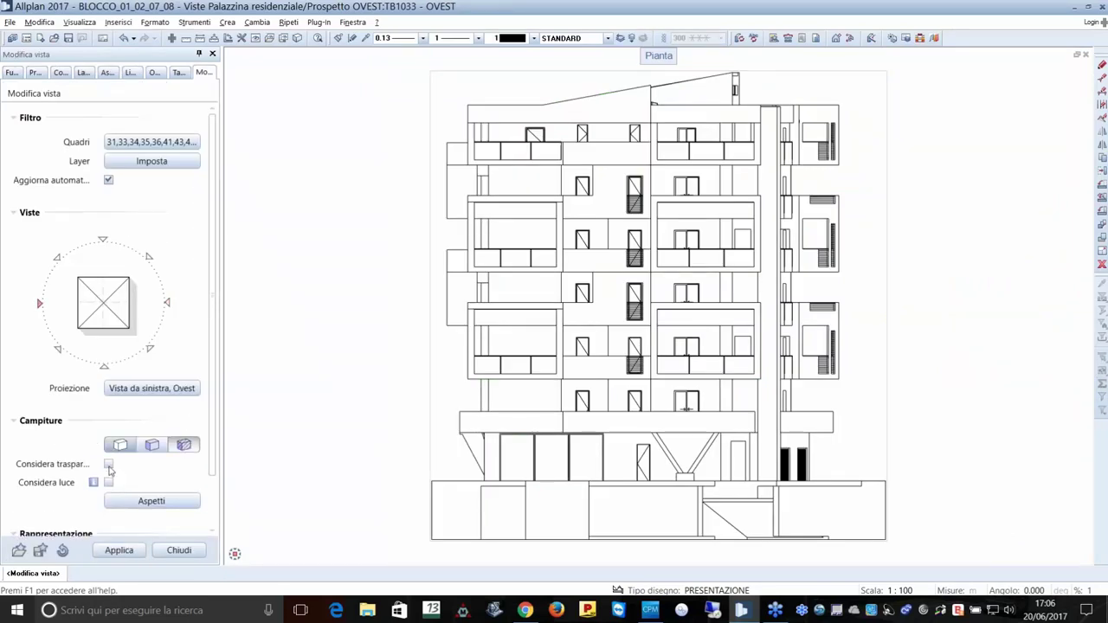
# Turn on lighting and cast shadows, turn off transparency, and apply the shaded west elevation view.
pyautogui.scroll(-1, 121, 444)
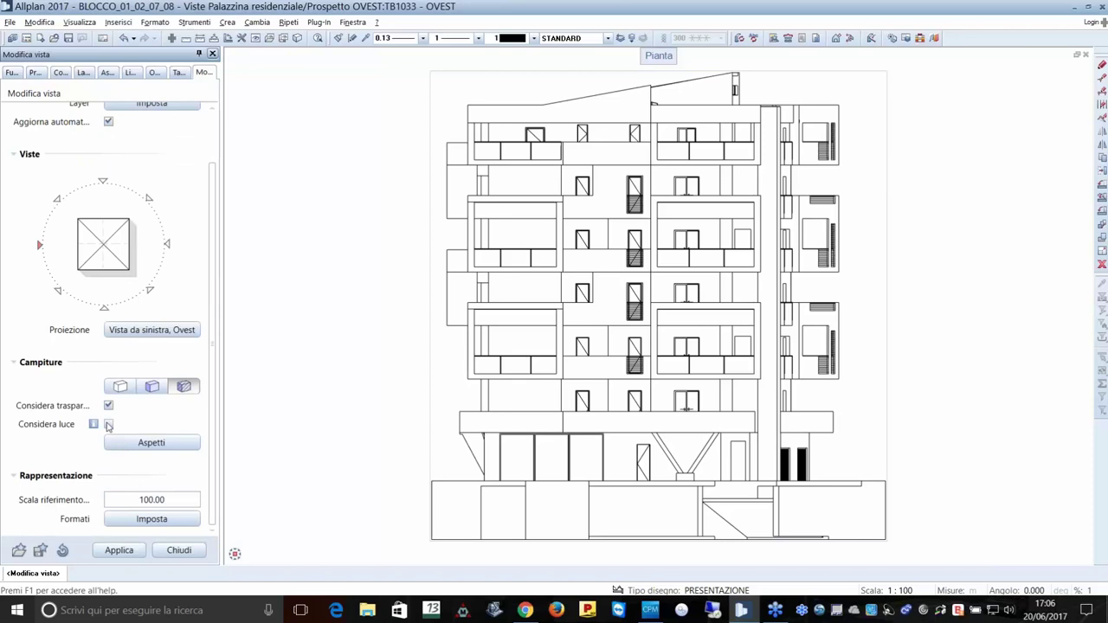
pyautogui.click(108, 424)
pyautogui.click(109, 405)
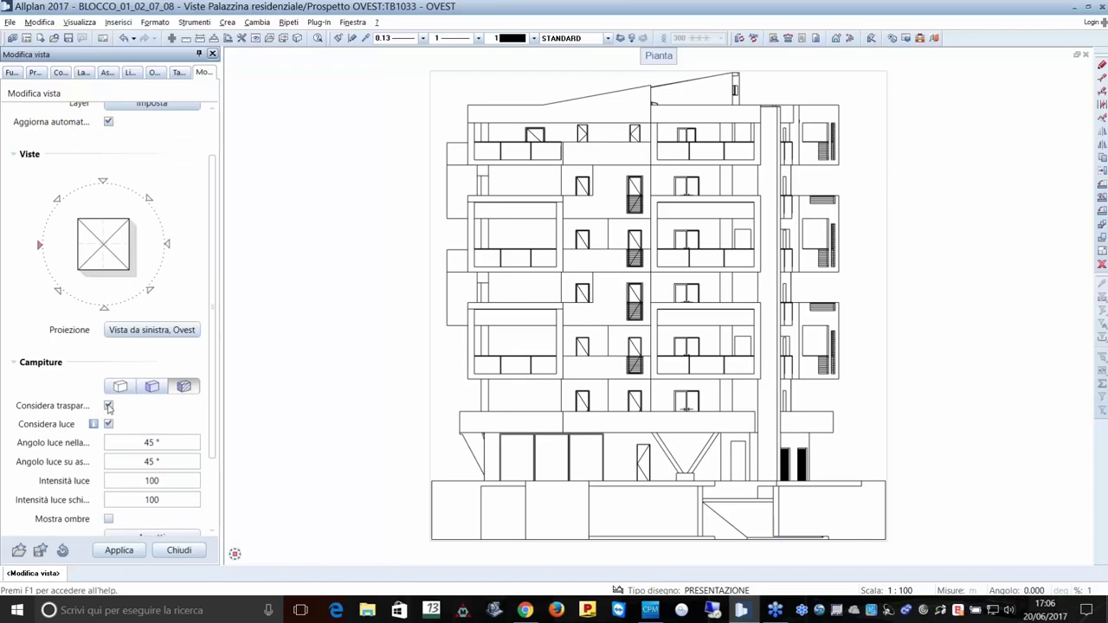
pyautogui.click(108, 519)
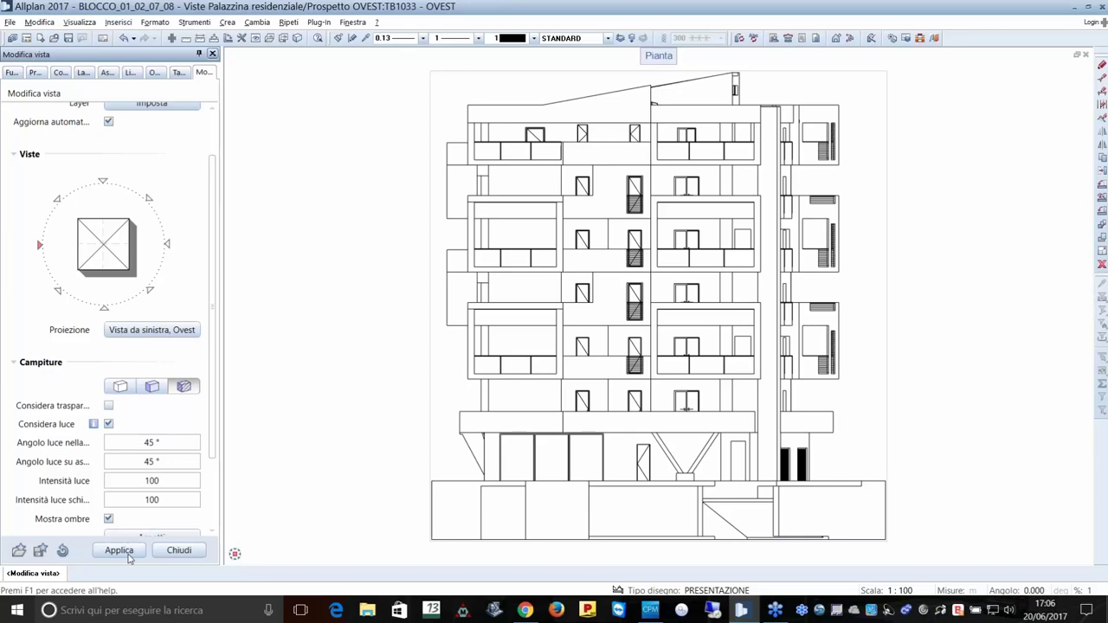
pyautogui.click(118, 551)
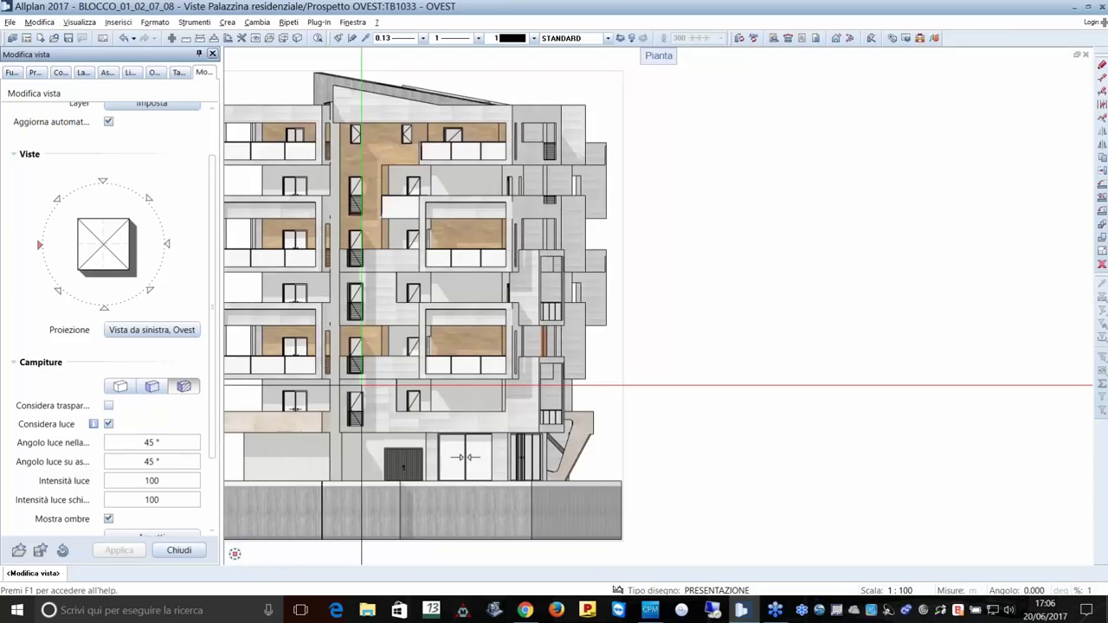
pyautogui.scroll(-2, 527, 324)
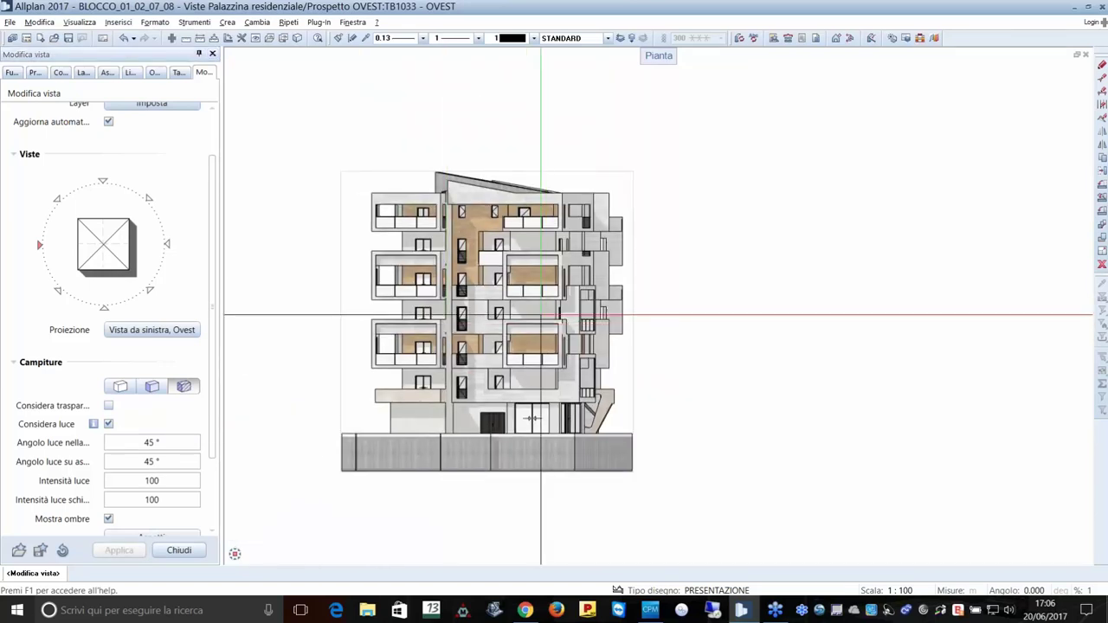
pyautogui.press('Escape')
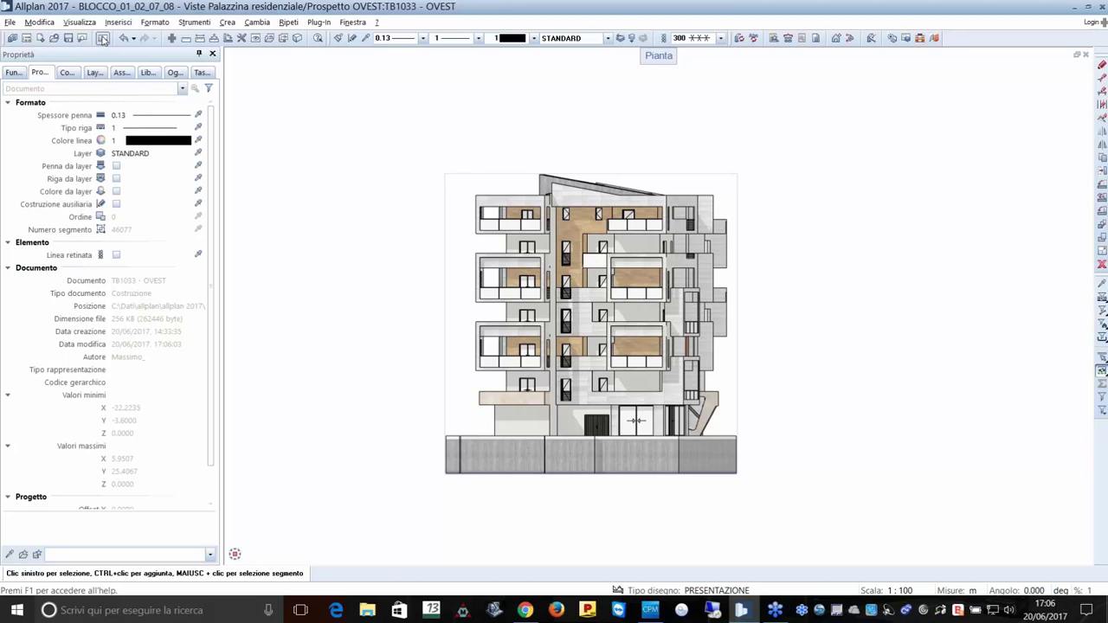
# Review the four elevations on layout PB201, return to drawing 1033 OVEST, and show the help menu.
pyautogui.click(102, 38)
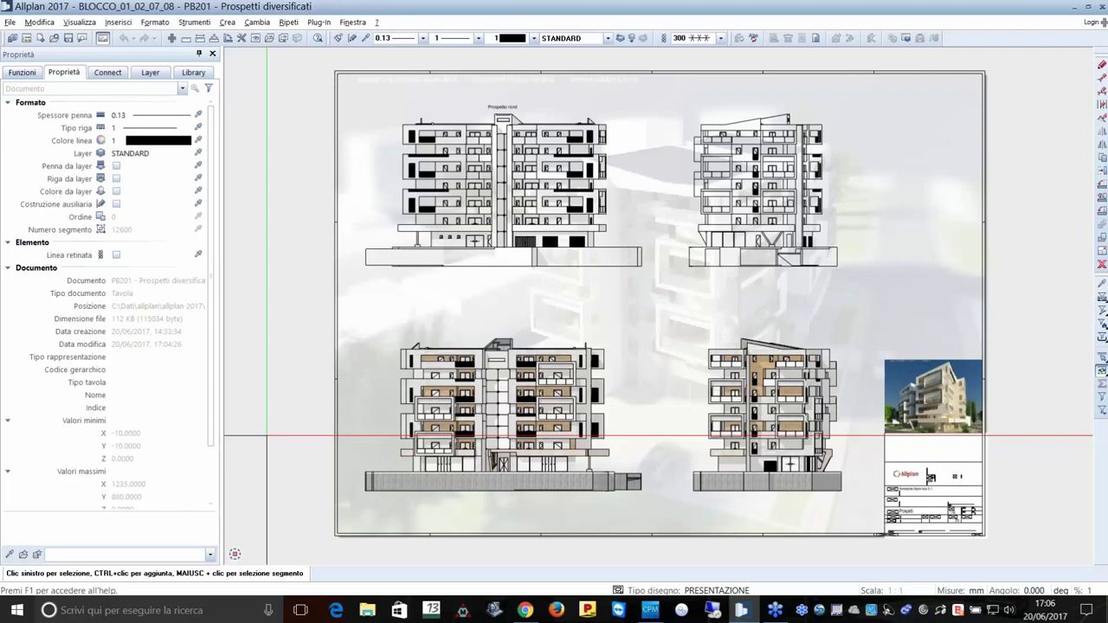
pyautogui.click(102, 38)
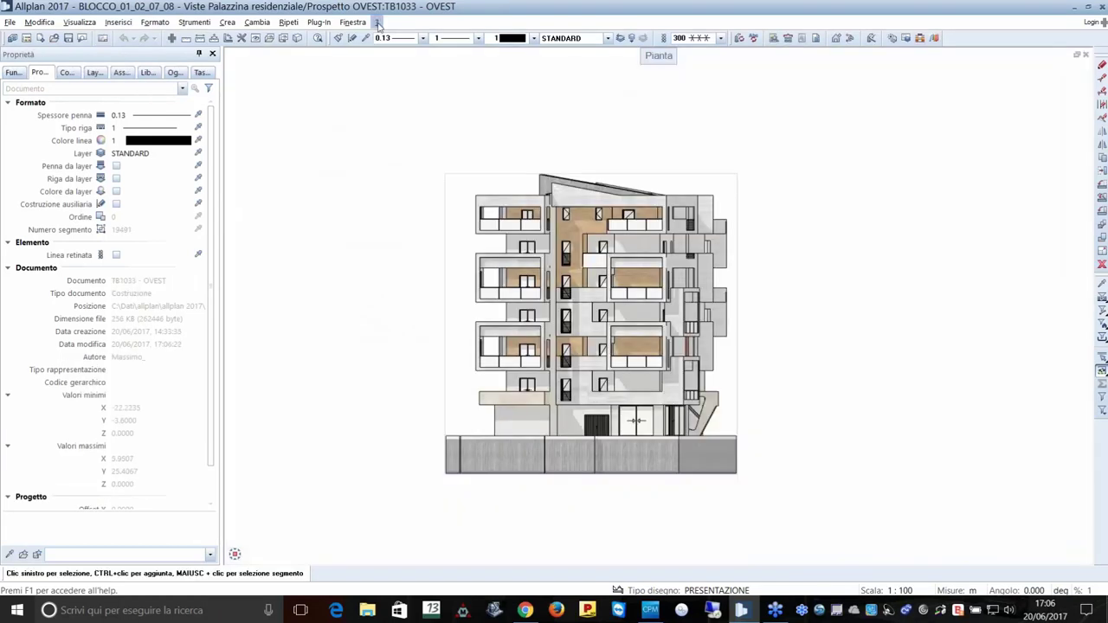
pyautogui.click(377, 22)
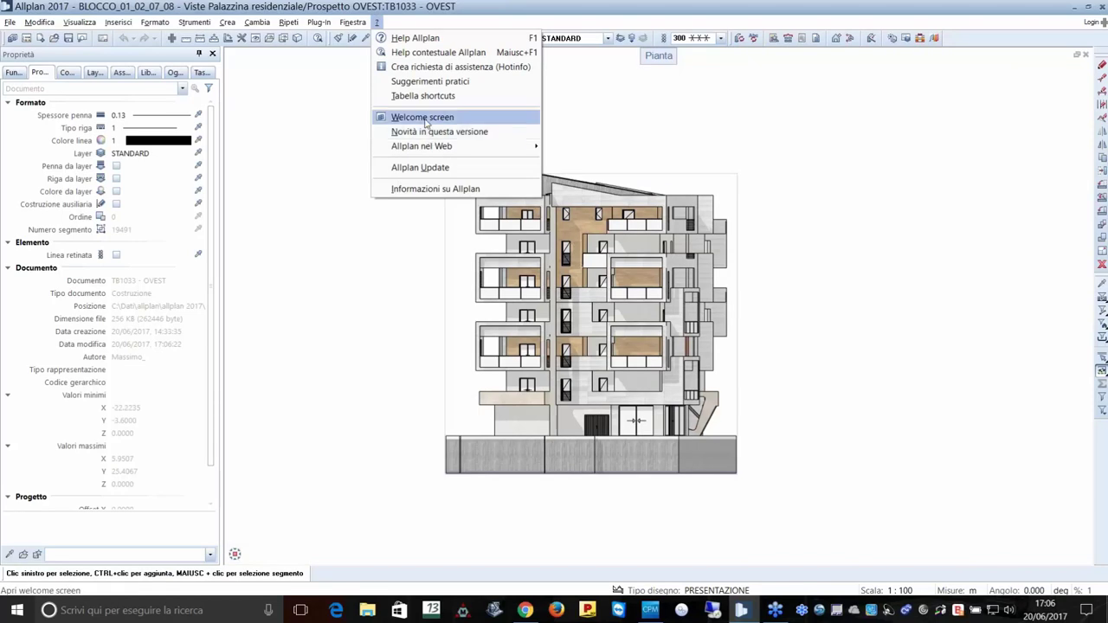
# Open the A01 - Senior Recidence project in design mode from the Allplan welcome screen.
pyautogui.click(425, 118)
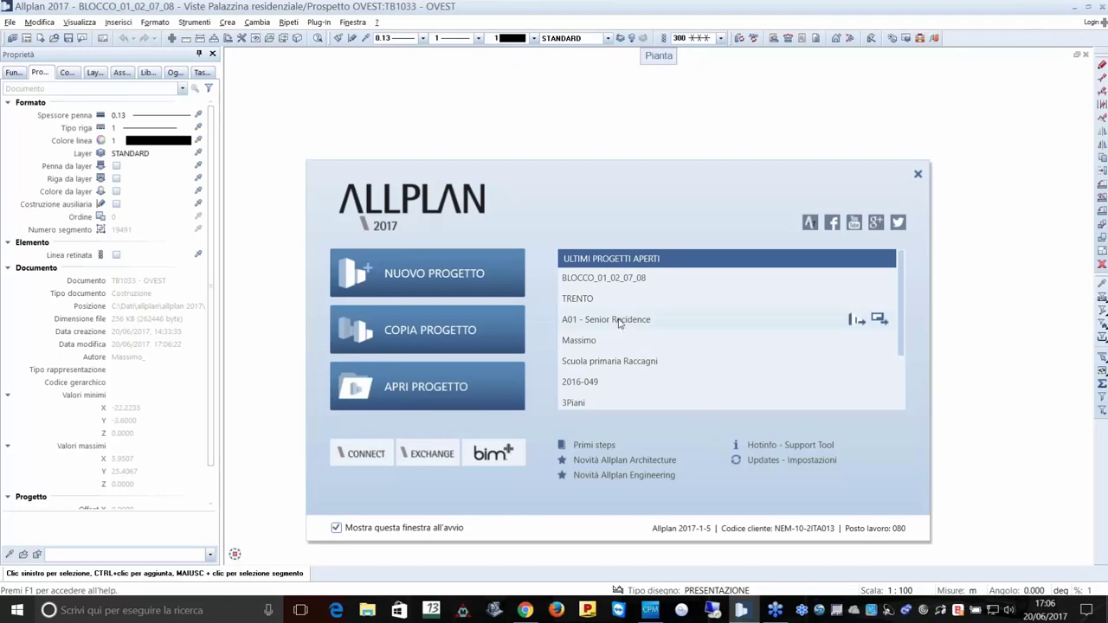
pyautogui.click(857, 320)
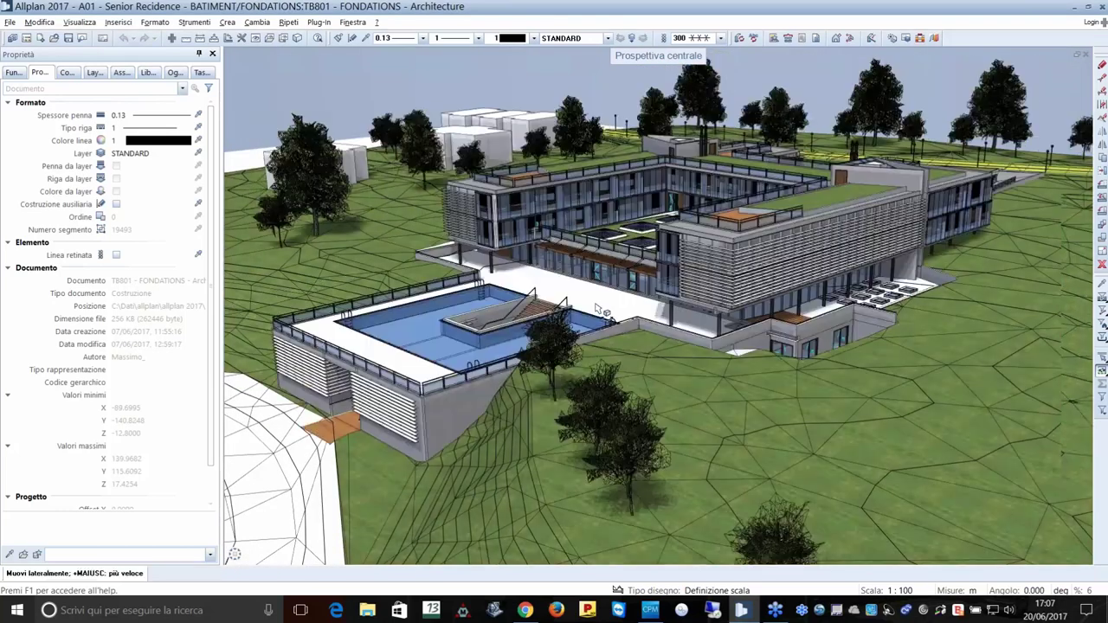
# Pan the Senior Residence perspective and show the architecture function tools for rendering.
pyautogui.moveTo(597, 310); pyautogui.dragTo(606, 313, button='middle')
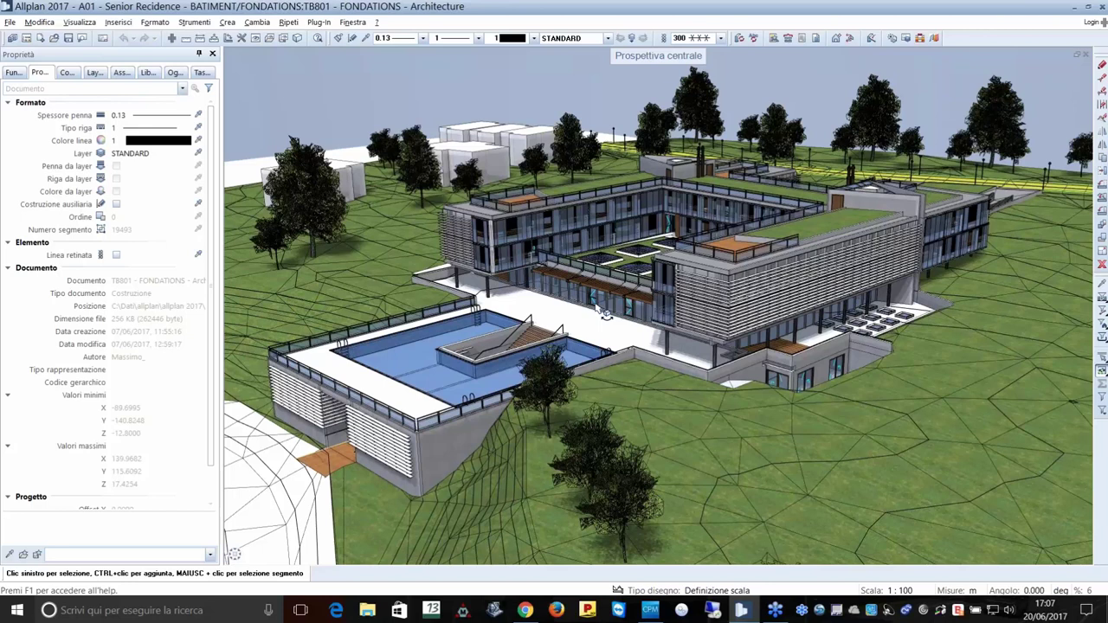
pyautogui.click(14, 77)
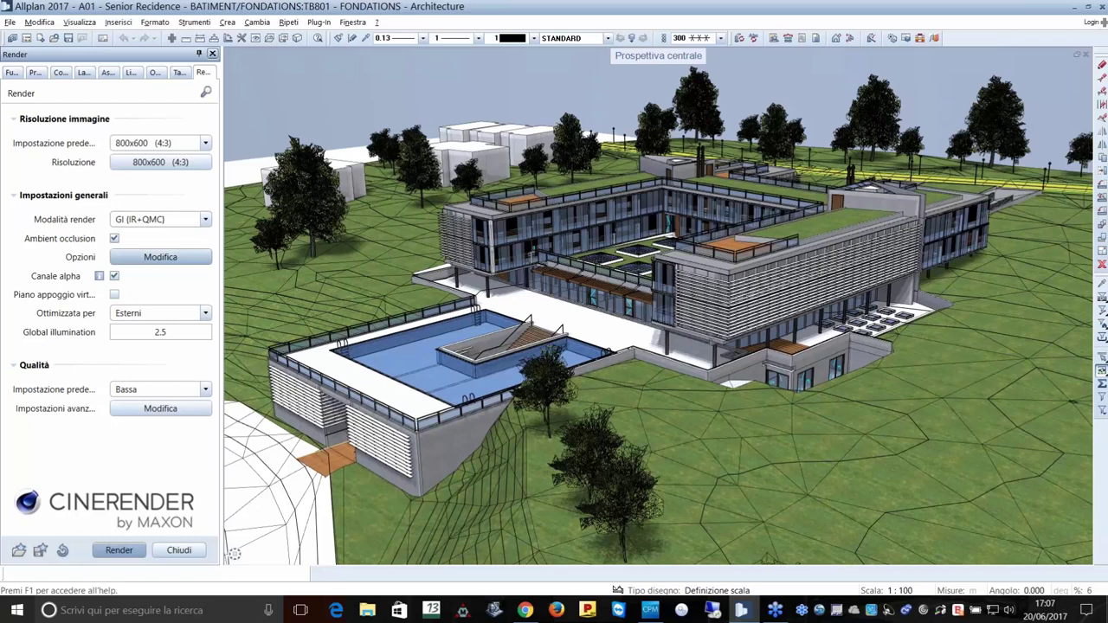
# Review advanced quality settings, keep Esterni optimisation and Bassa quality, and start the 800x600 Cinerender render.
pyautogui.click(154, 414)
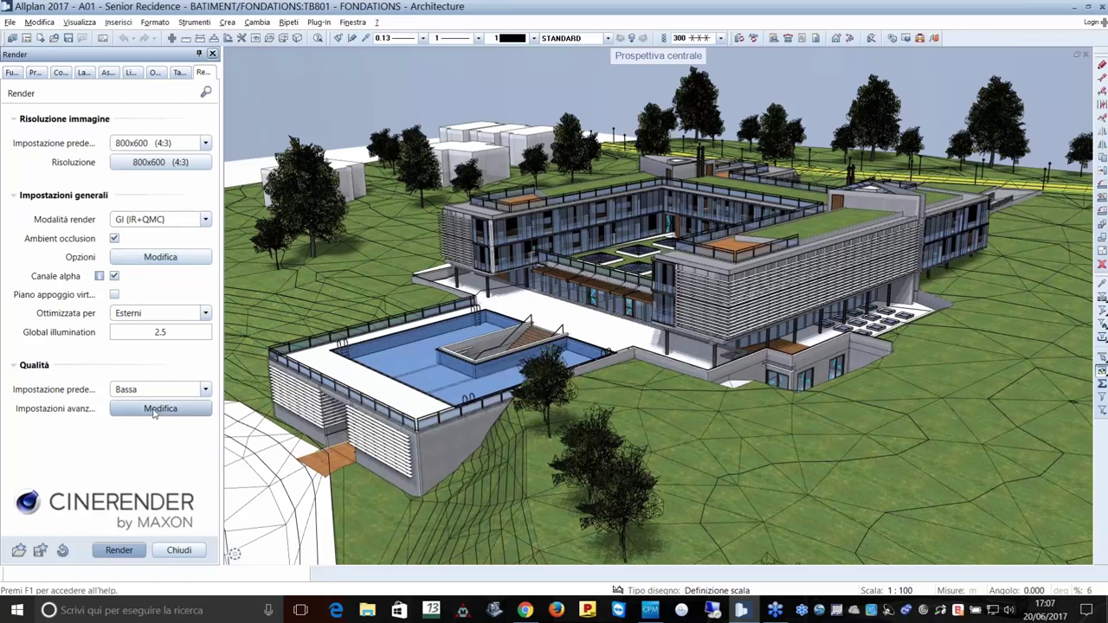
pyautogui.click(154, 412)
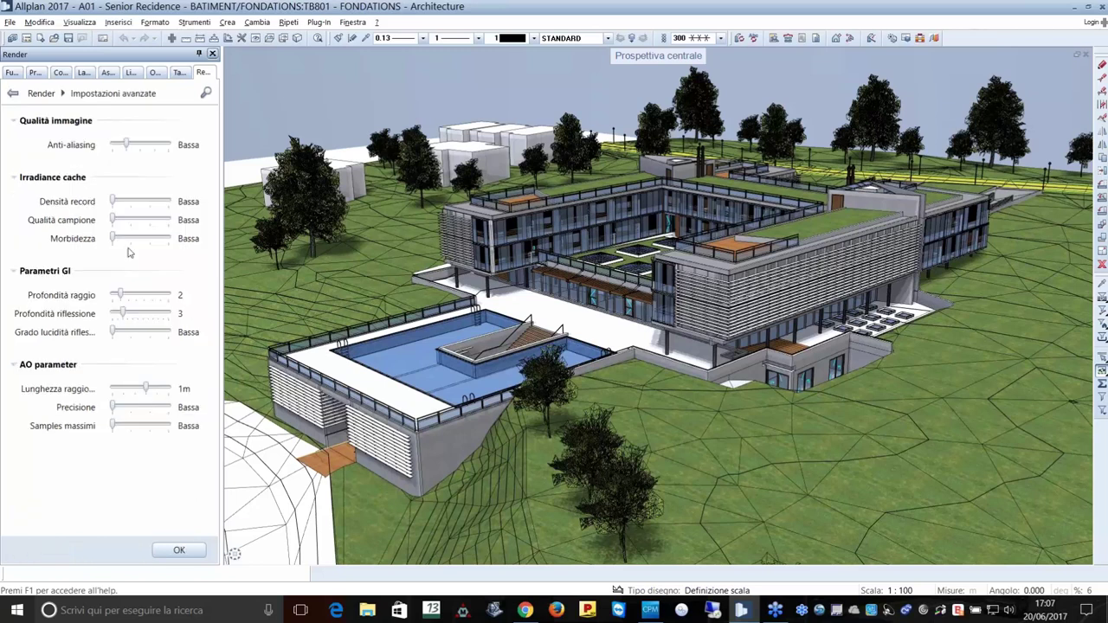
pyautogui.click(184, 551)
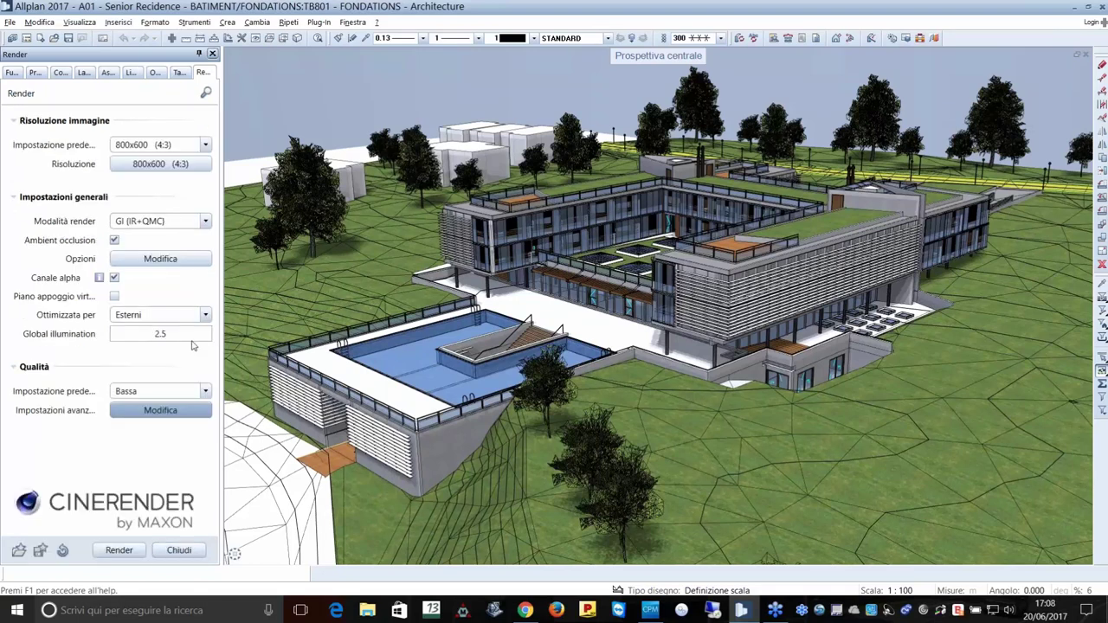
pyautogui.click(206, 315)
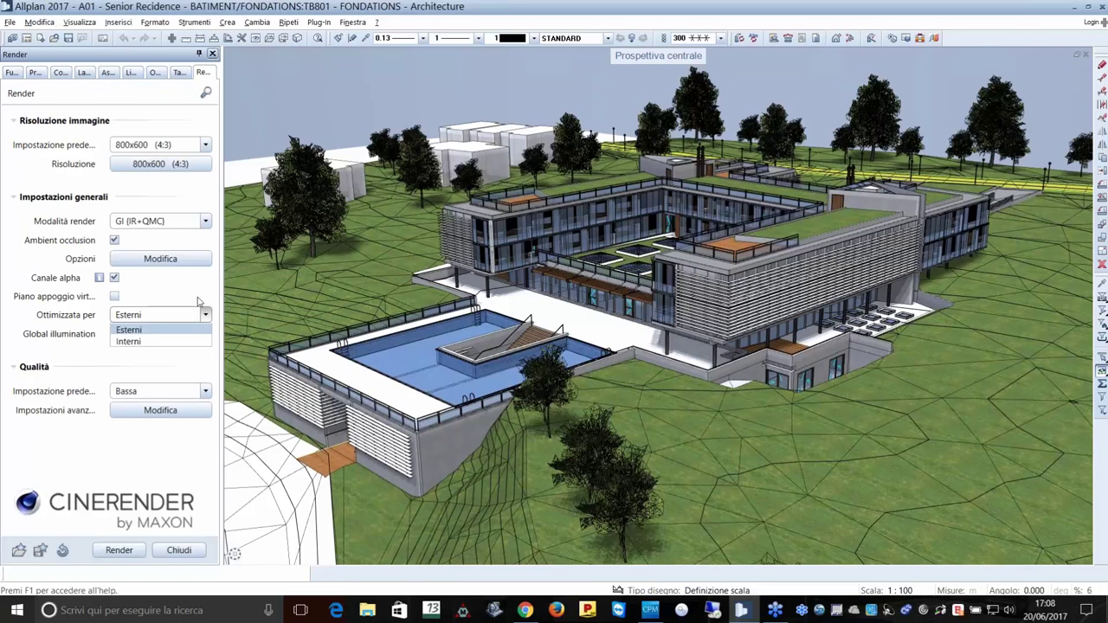
pyautogui.click(198, 296)
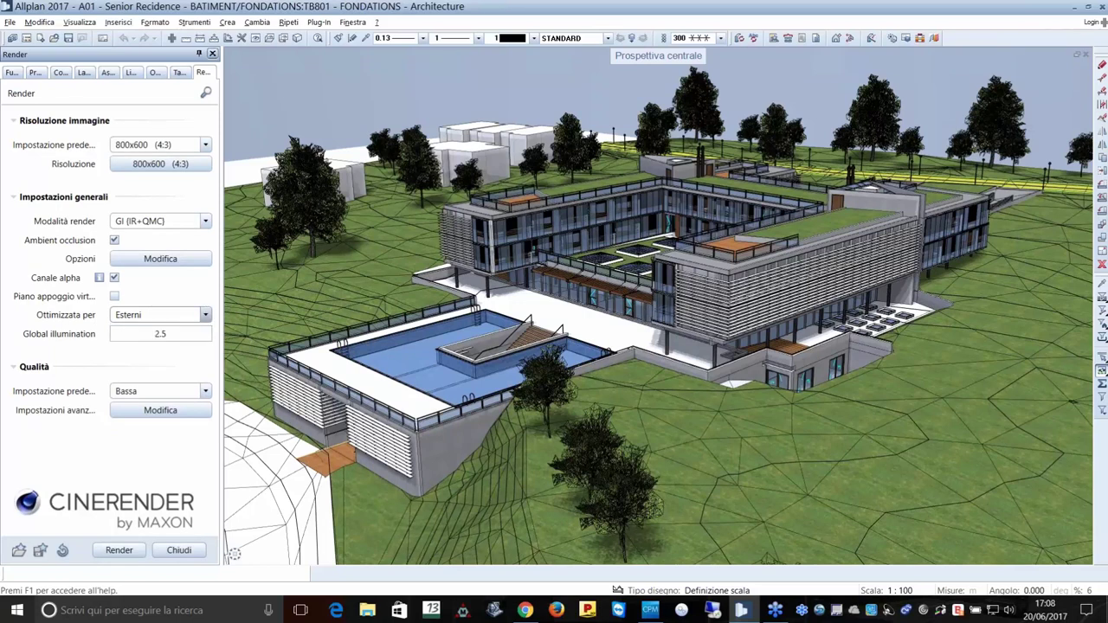
pyautogui.click(173, 391)
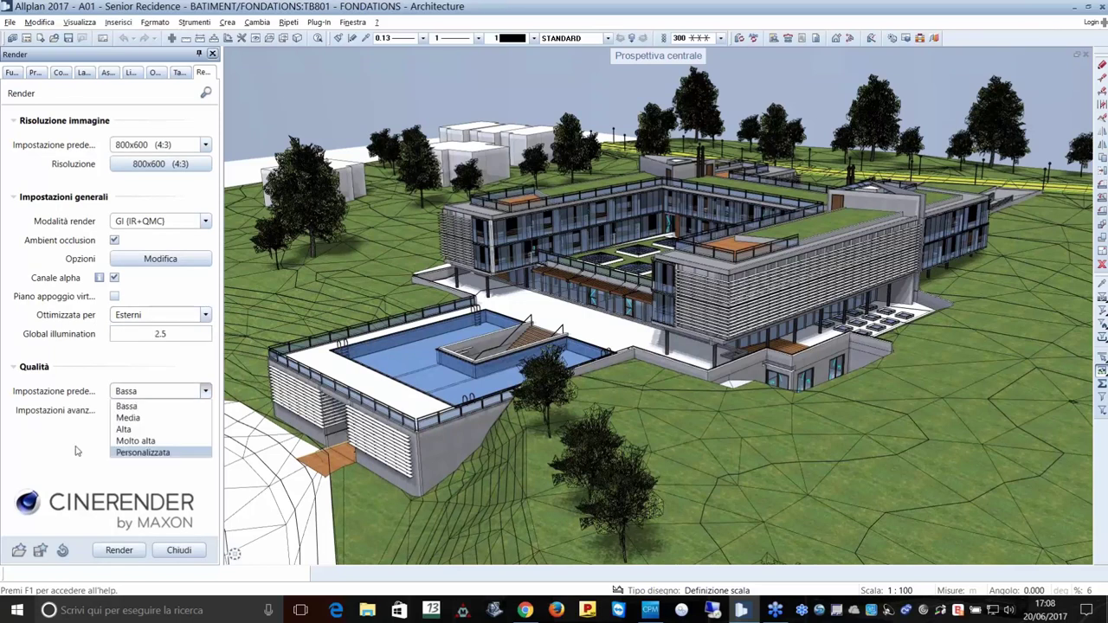
pyautogui.click(144, 374)
pyautogui.click(144, 370)
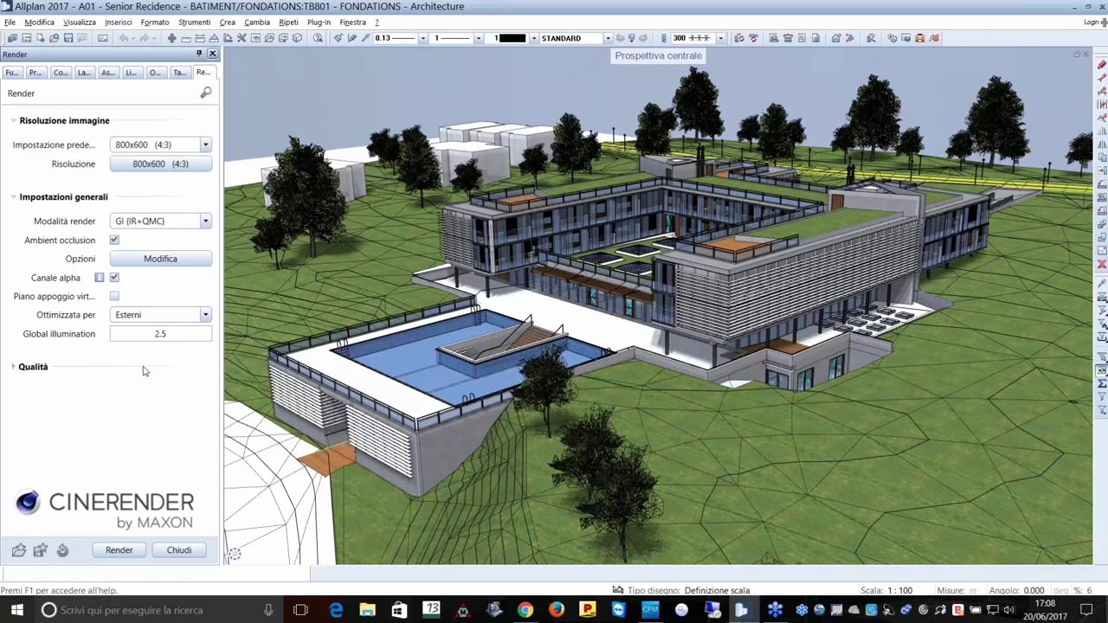
pyautogui.click(119, 551)
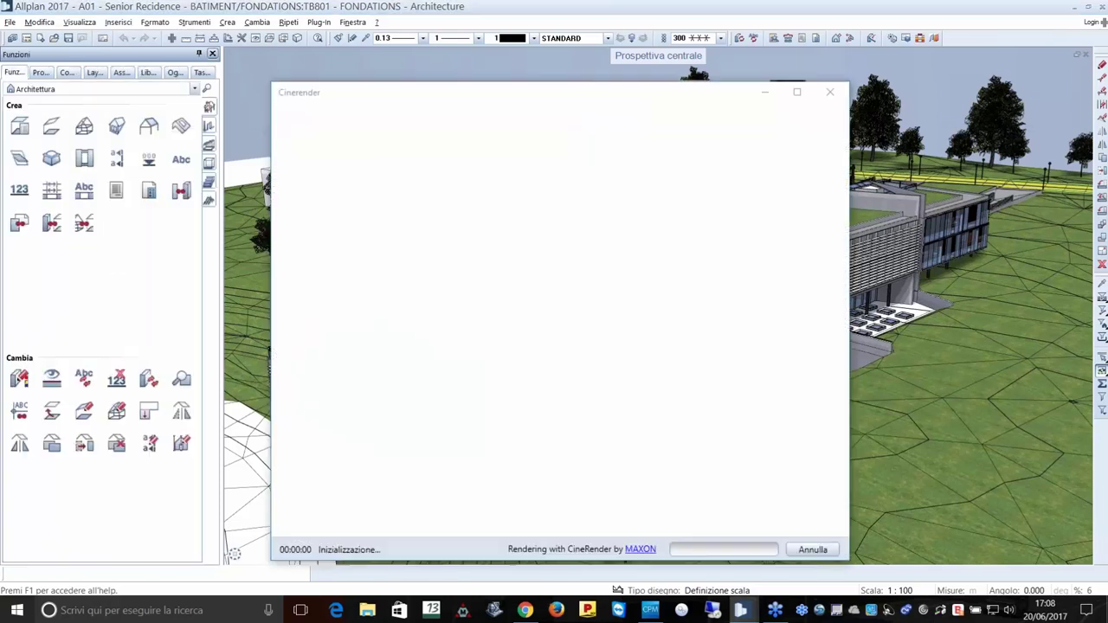